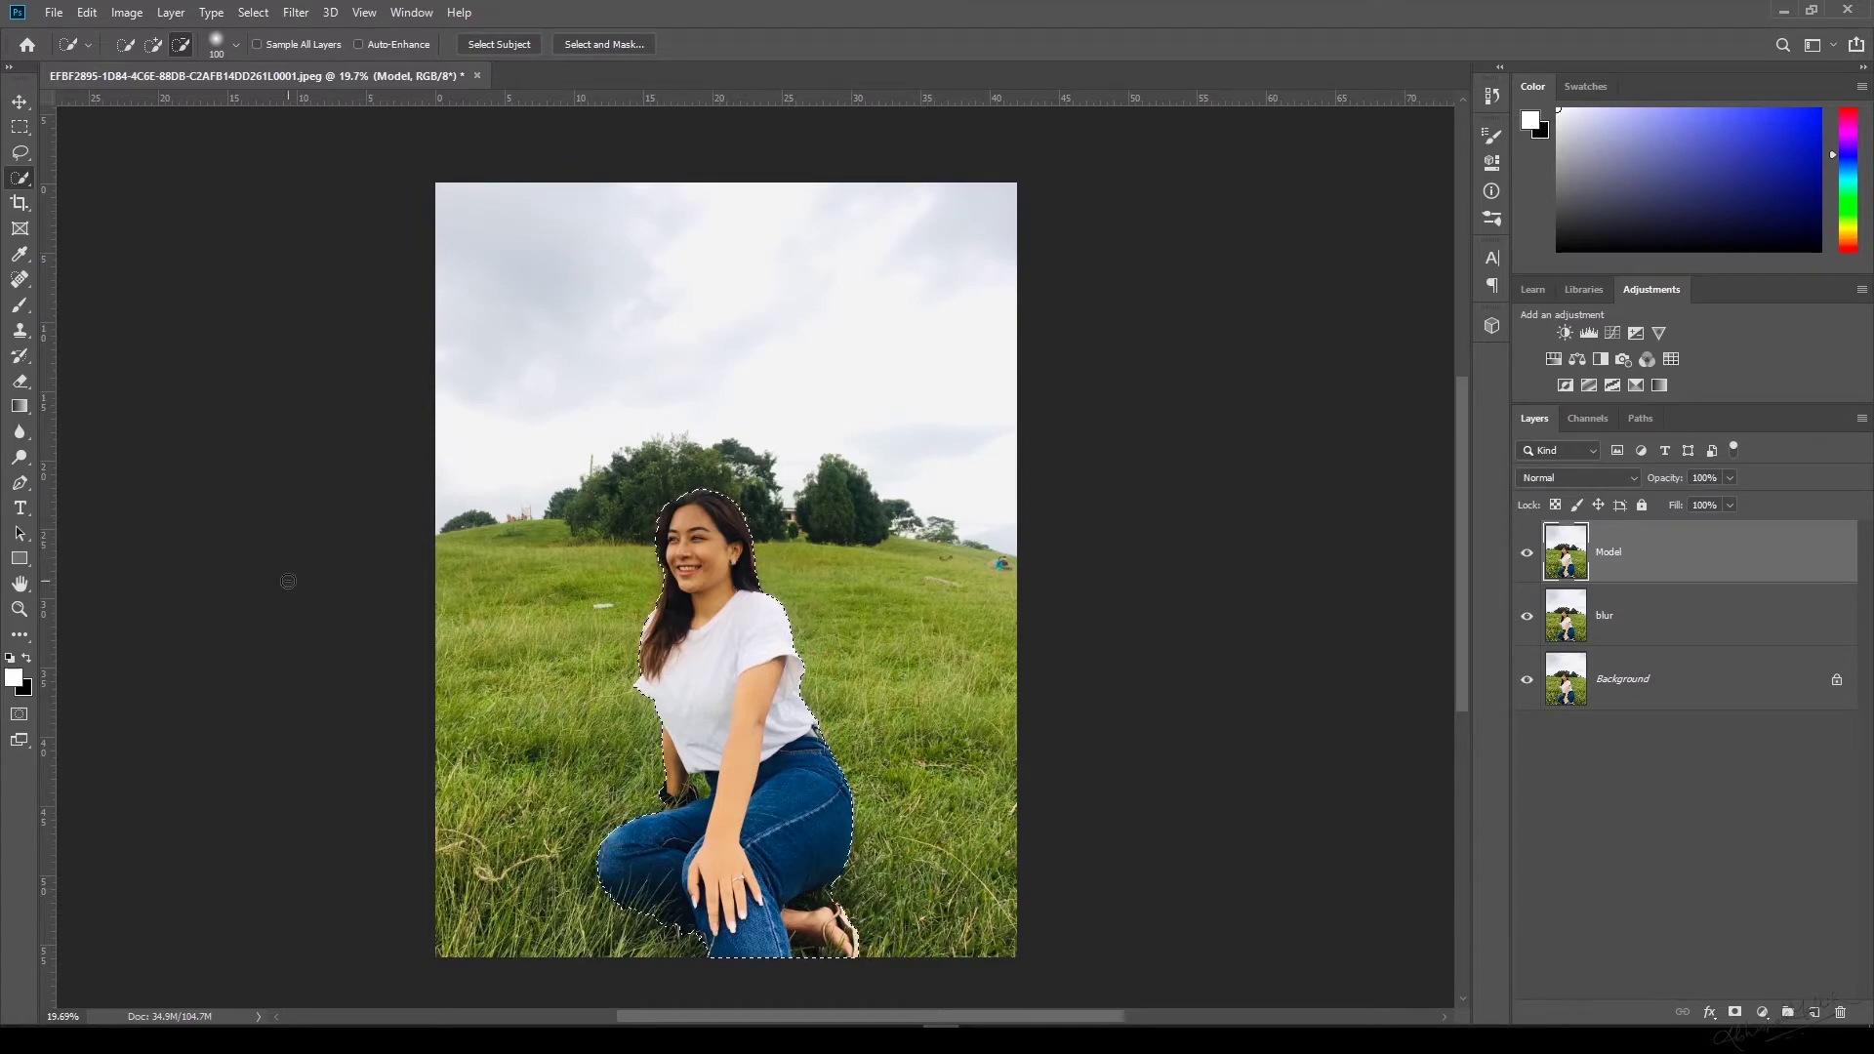
Refine the quick selection around the model's bent leg, adding the foot and sandal and excluding the surrounding grass.
key("z")
left_click_drag(786, 914, 825, 698)
left_click(22, 181)
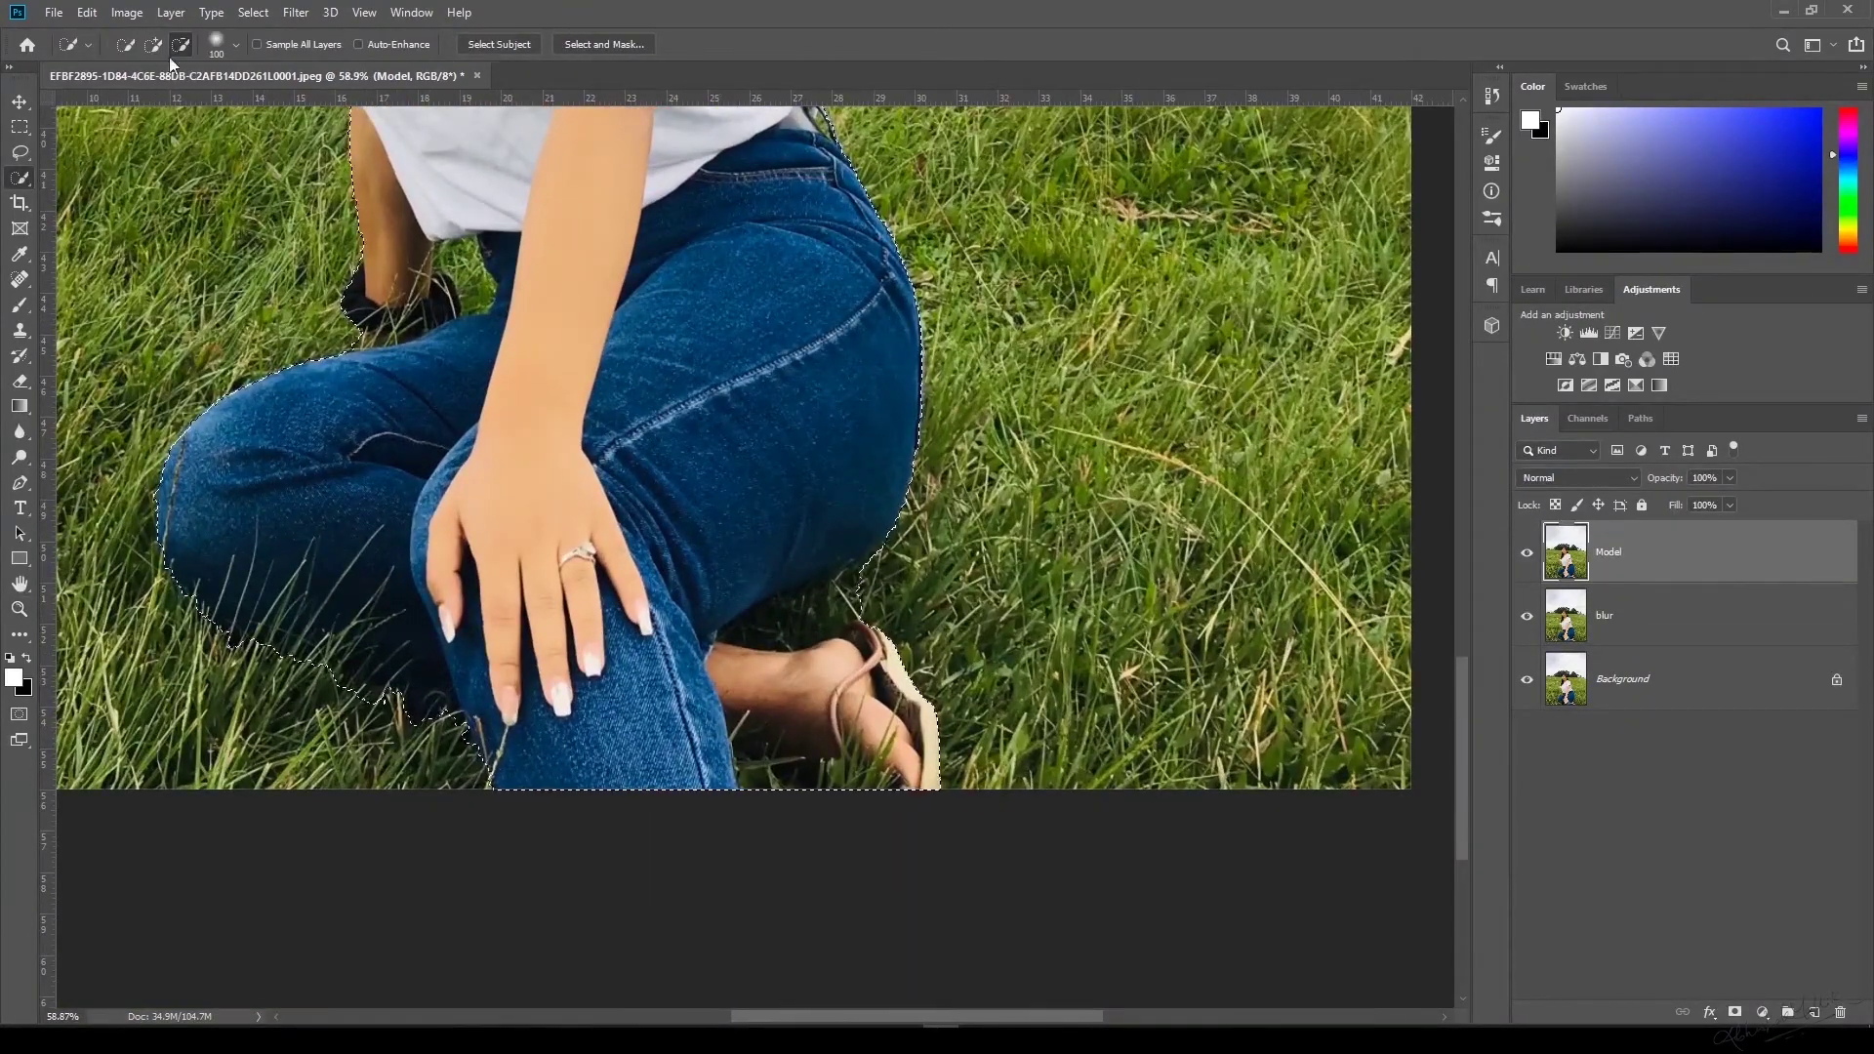
left_click_drag(787, 770, 794, 793)
left_click(153, 45)
mouse_move(727, 673)
left_mouse_down()
mouse_move(855, 691)
mouse_move(882, 780)
left_mouse_up()
left_click(181, 45)
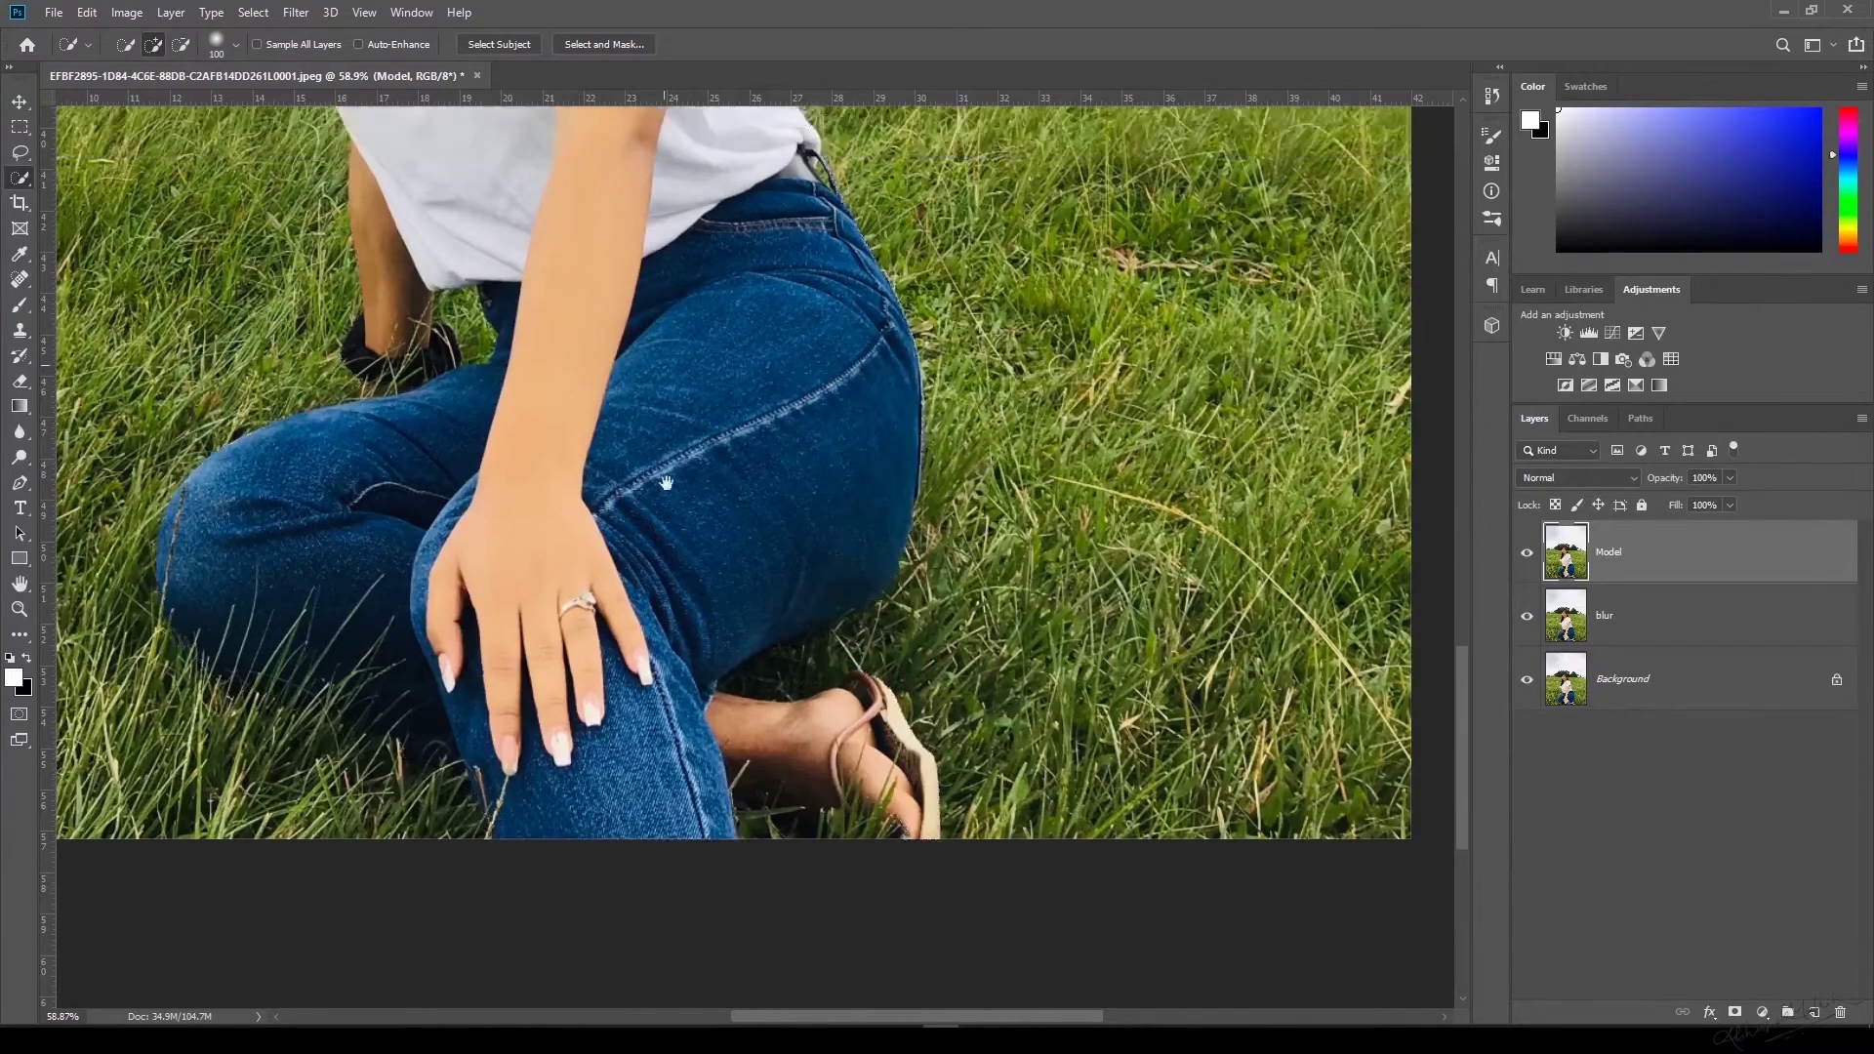
scroll(674, 493, "up", 4)
left_click(822, 811)
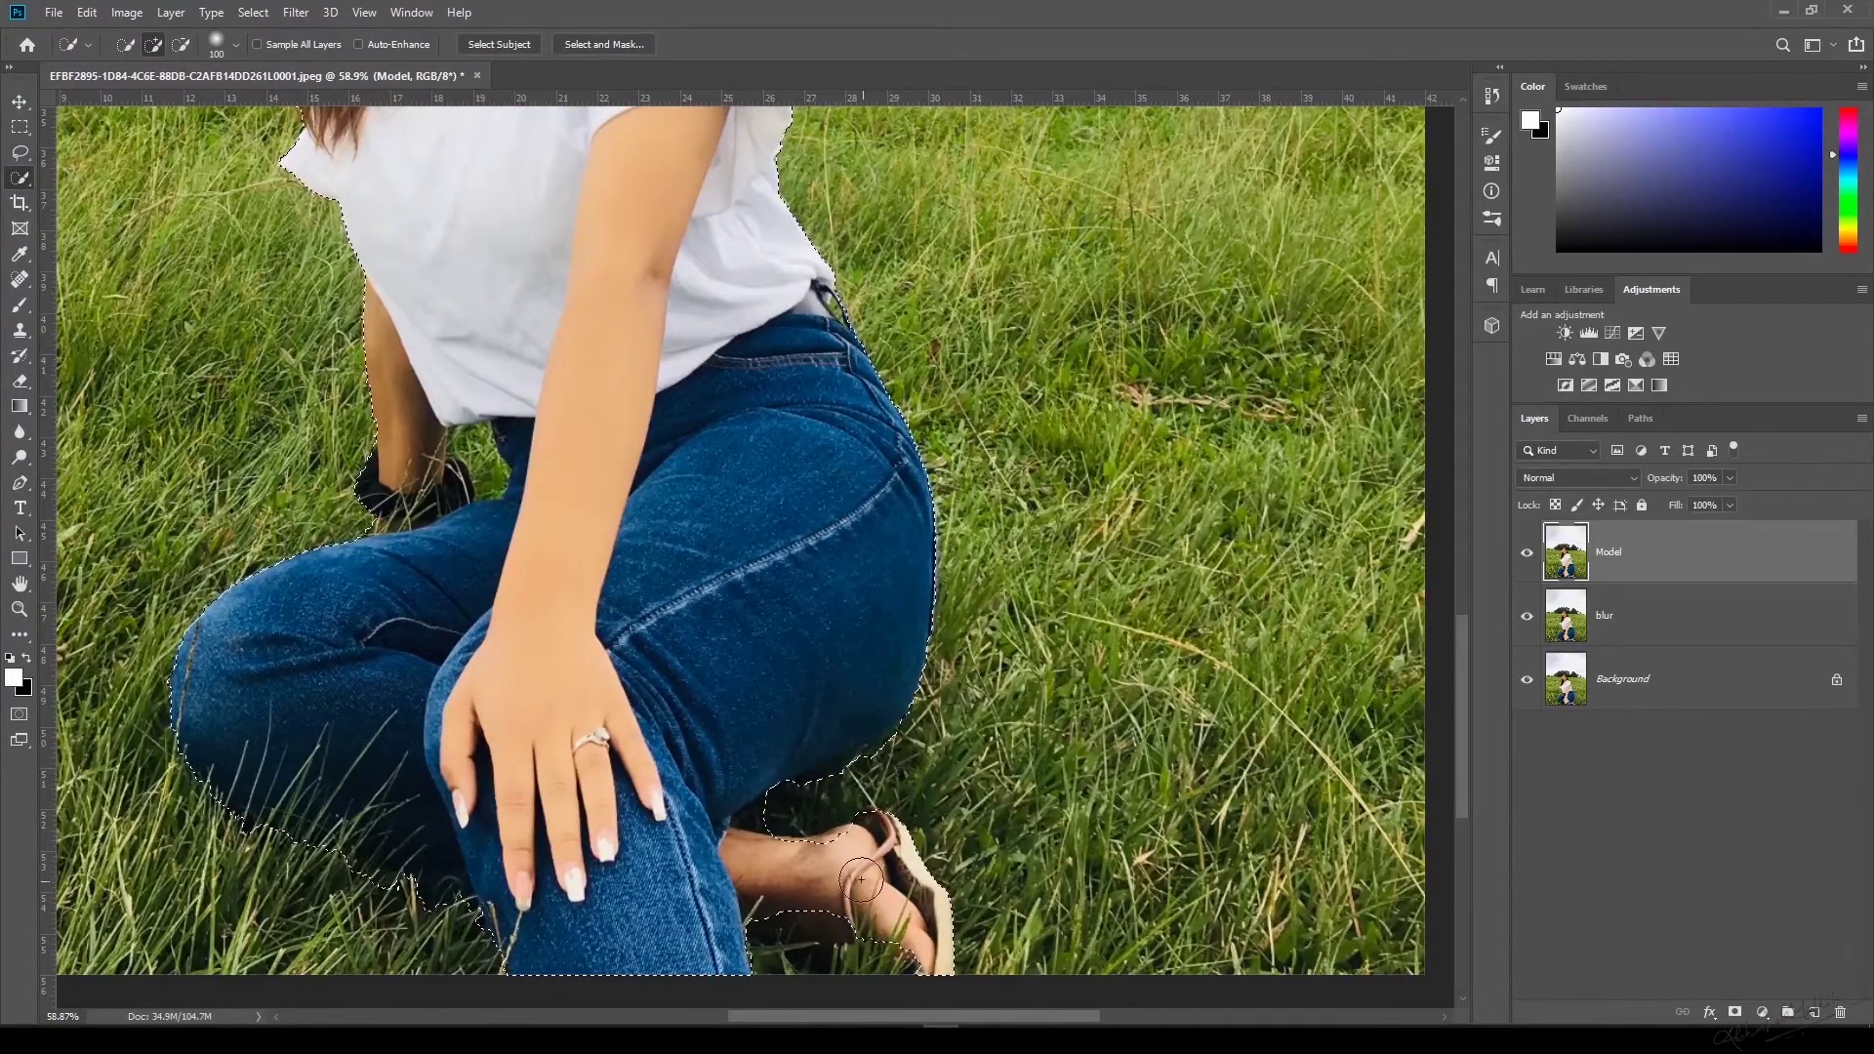
left_click_drag(862, 879, 822, 867)
Refine the quick selection at the gap between the model's rear arm and waist, excluding the grass there.
left_click_drag(393, 642, 584, 704)
key("z")
mouse_move(644, 524)
left_mouse_down()
mouse_move(749, 543)
mouse_move(728, 533)
mouse_move(724, 475)
left_mouse_up()
key("w")
mouse_move(966, 428)
left_mouse_down()
mouse_move(969, 613)
mouse_move(838, 617)
left_mouse_up()
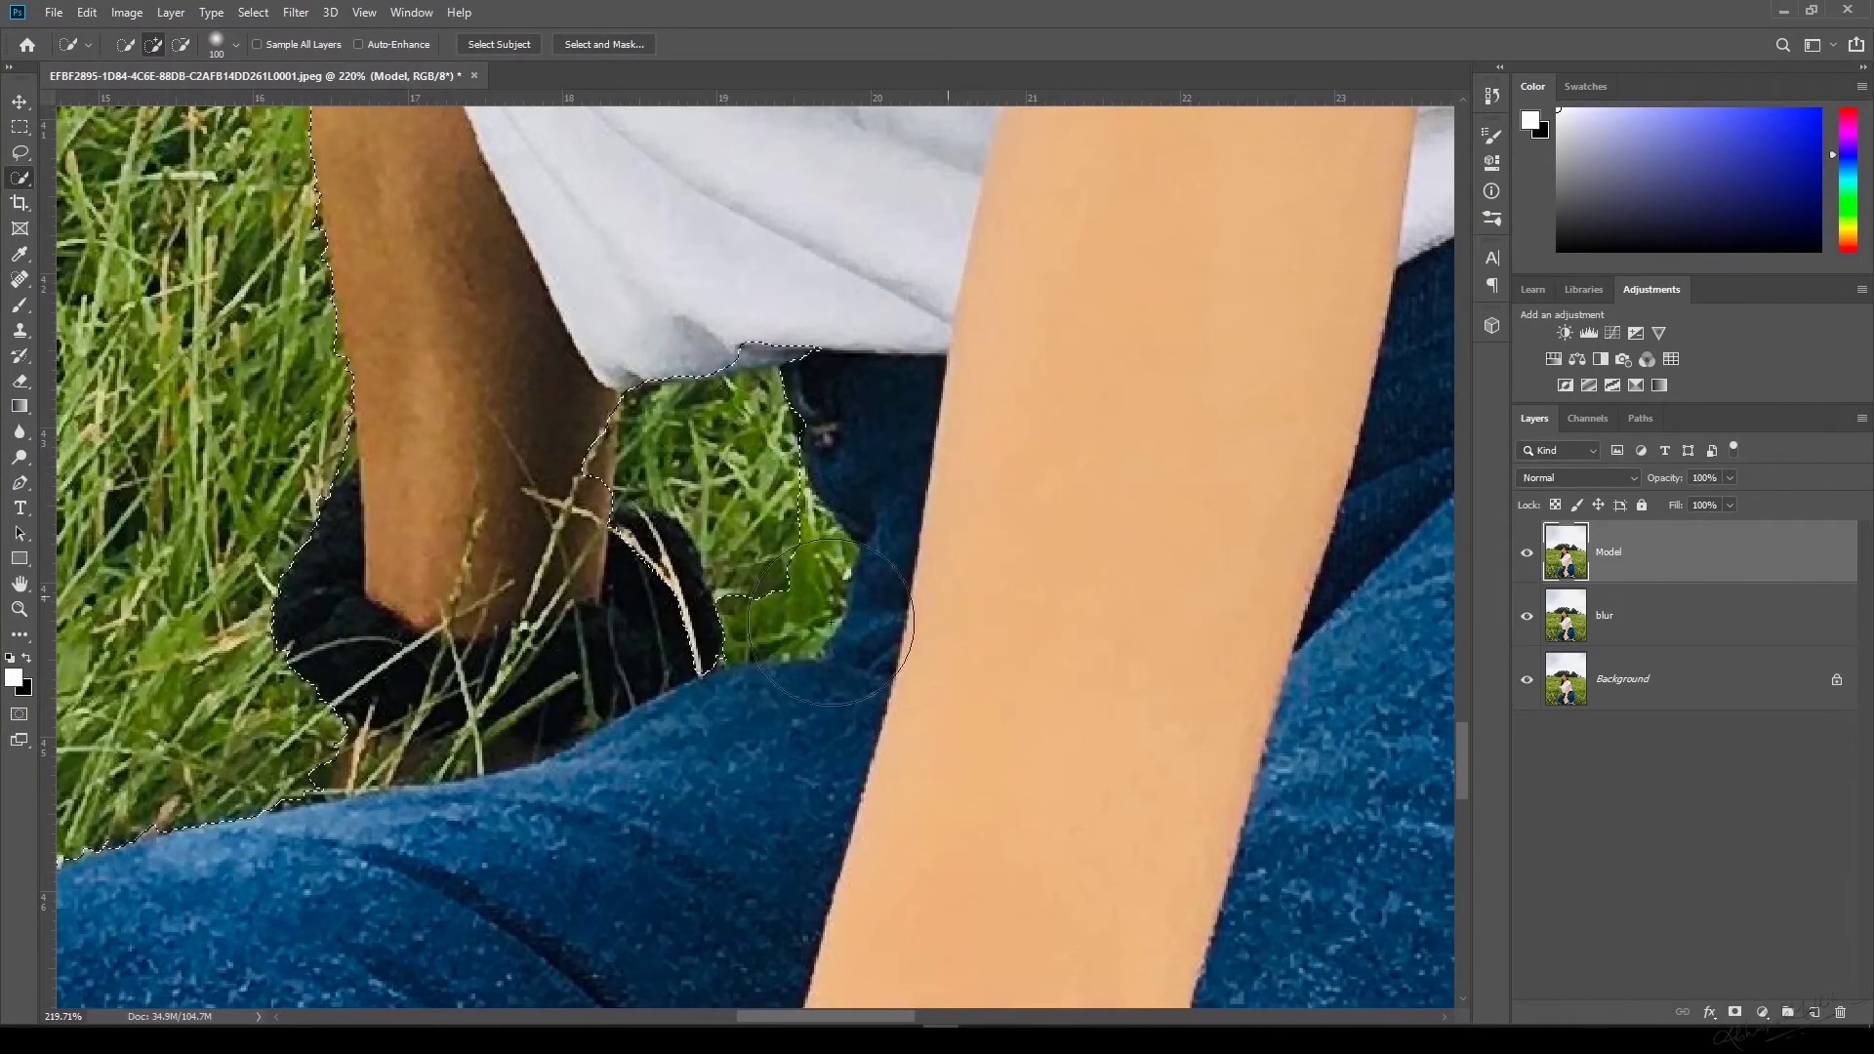
left_click_drag(725, 593, 746, 565)
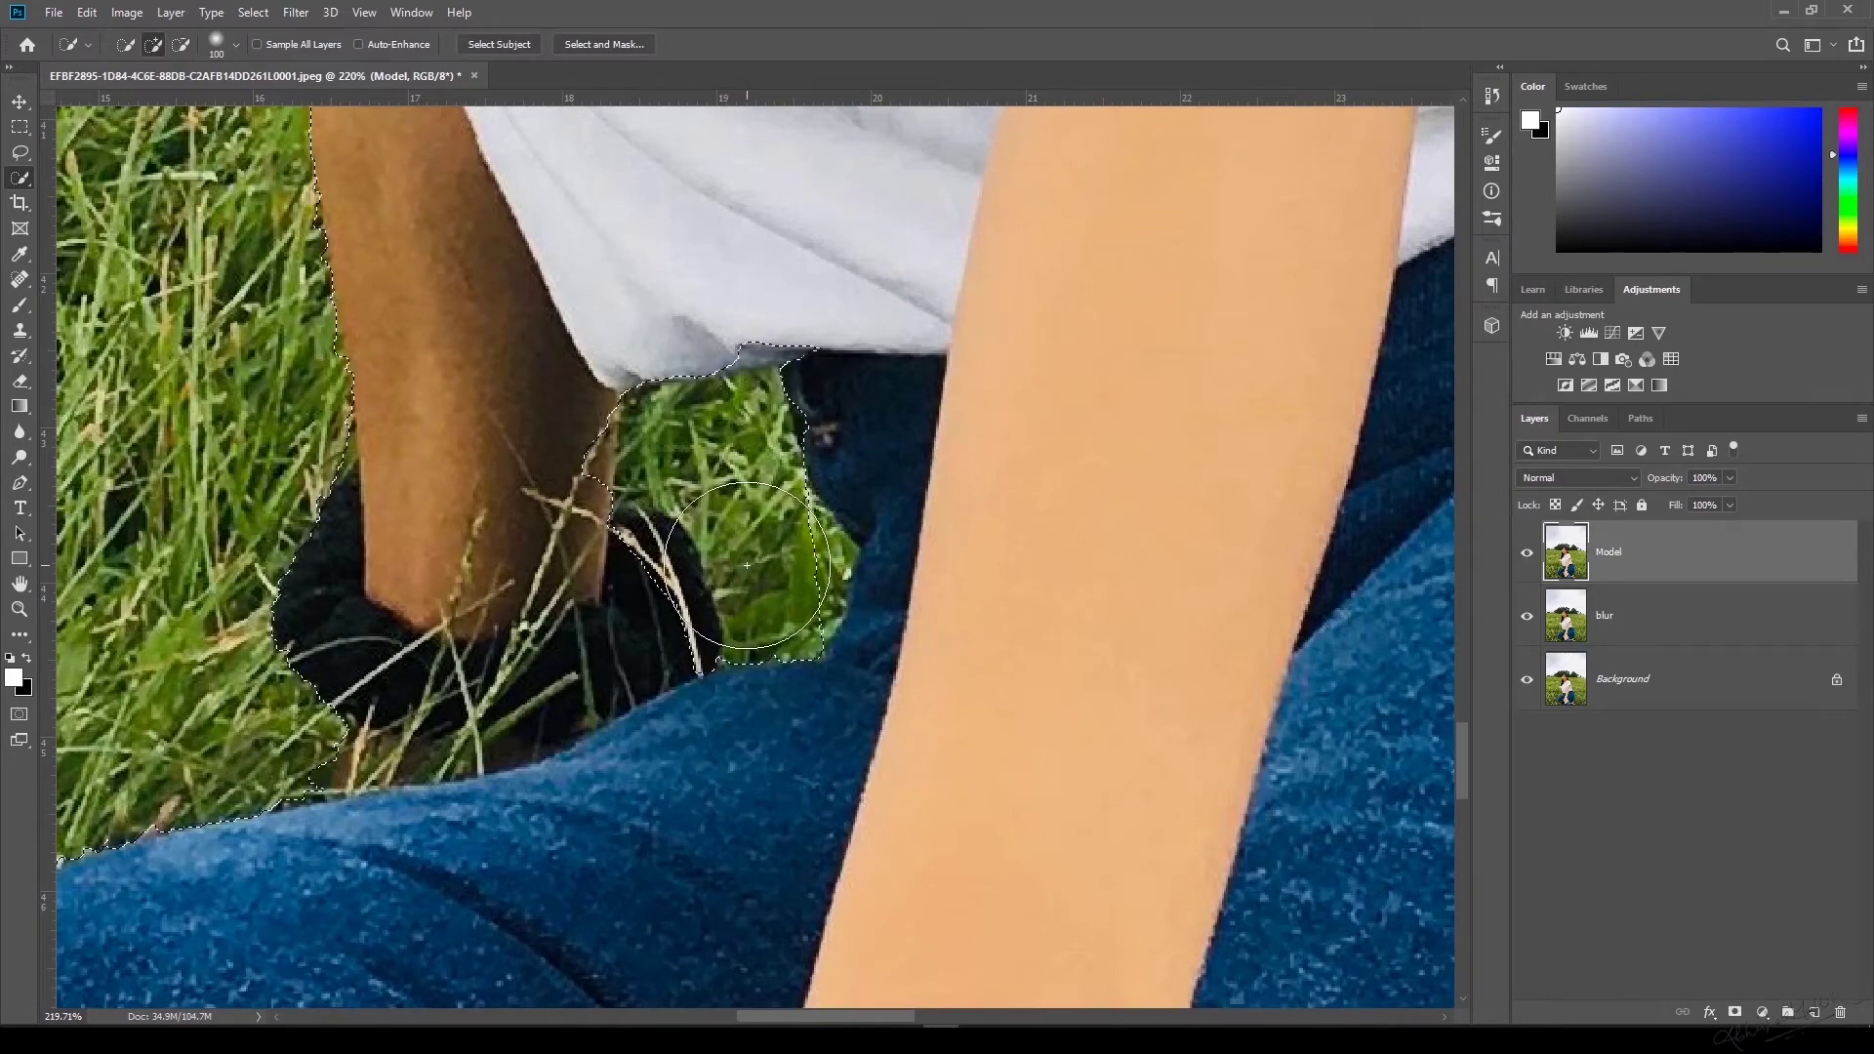
key("ctrl+0")
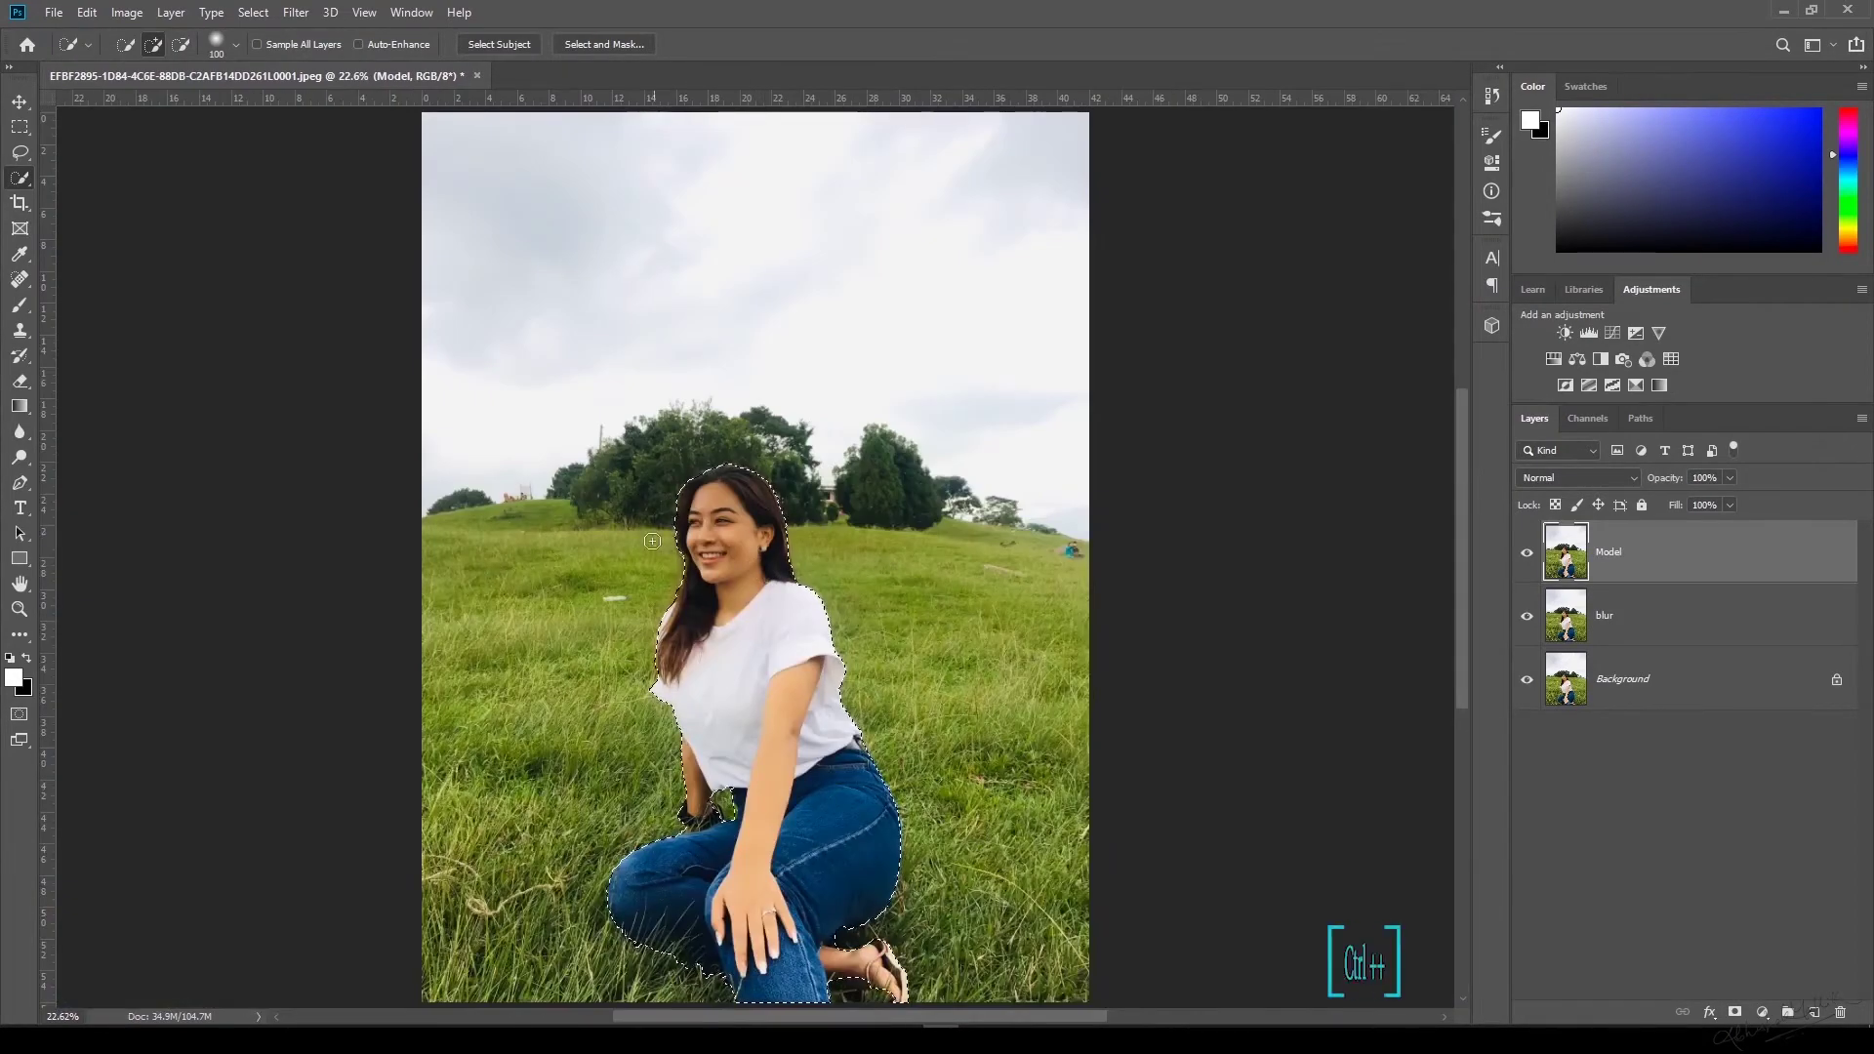
Inspect the selection edge around the head, and open the Refine Edge dialog for the selection.
key("ctrl+plus")
key("ctrl+plus")
key("ctrl+plus")
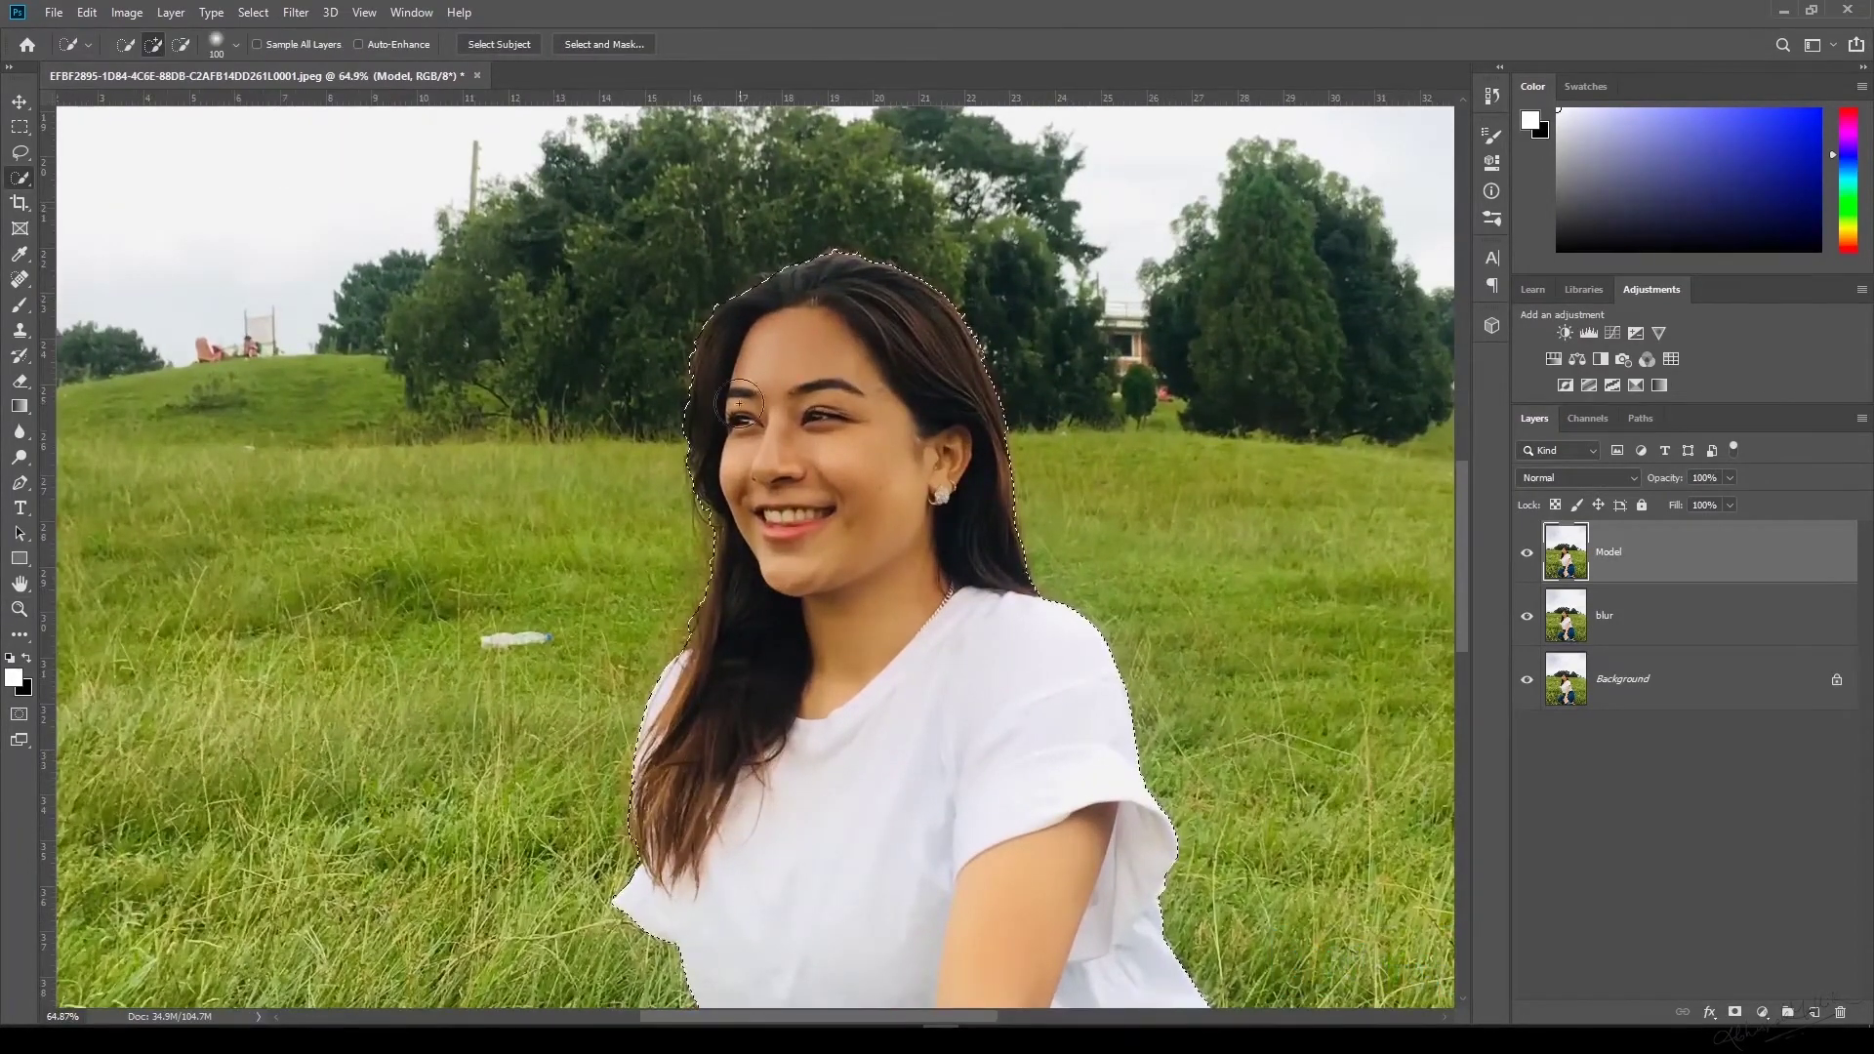
key("ctrl+0")
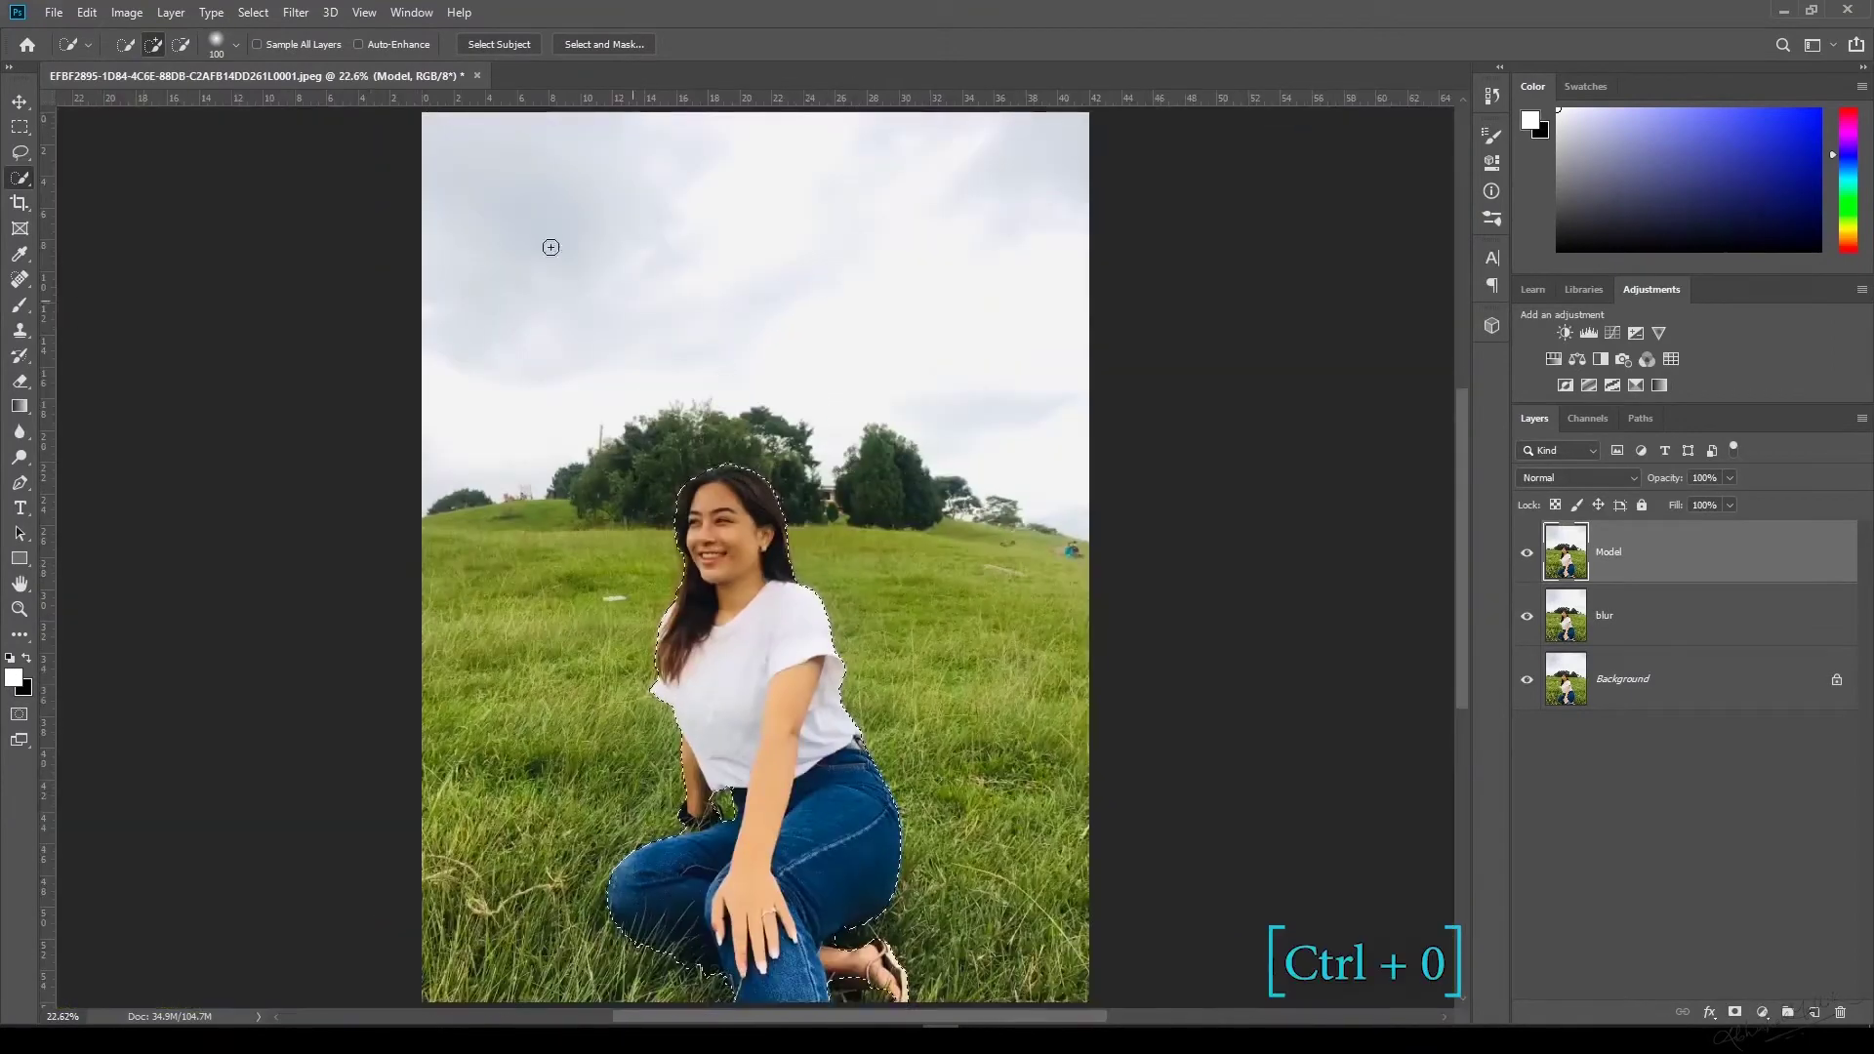
left_click(210, 13)
mouse_move(245, 19)
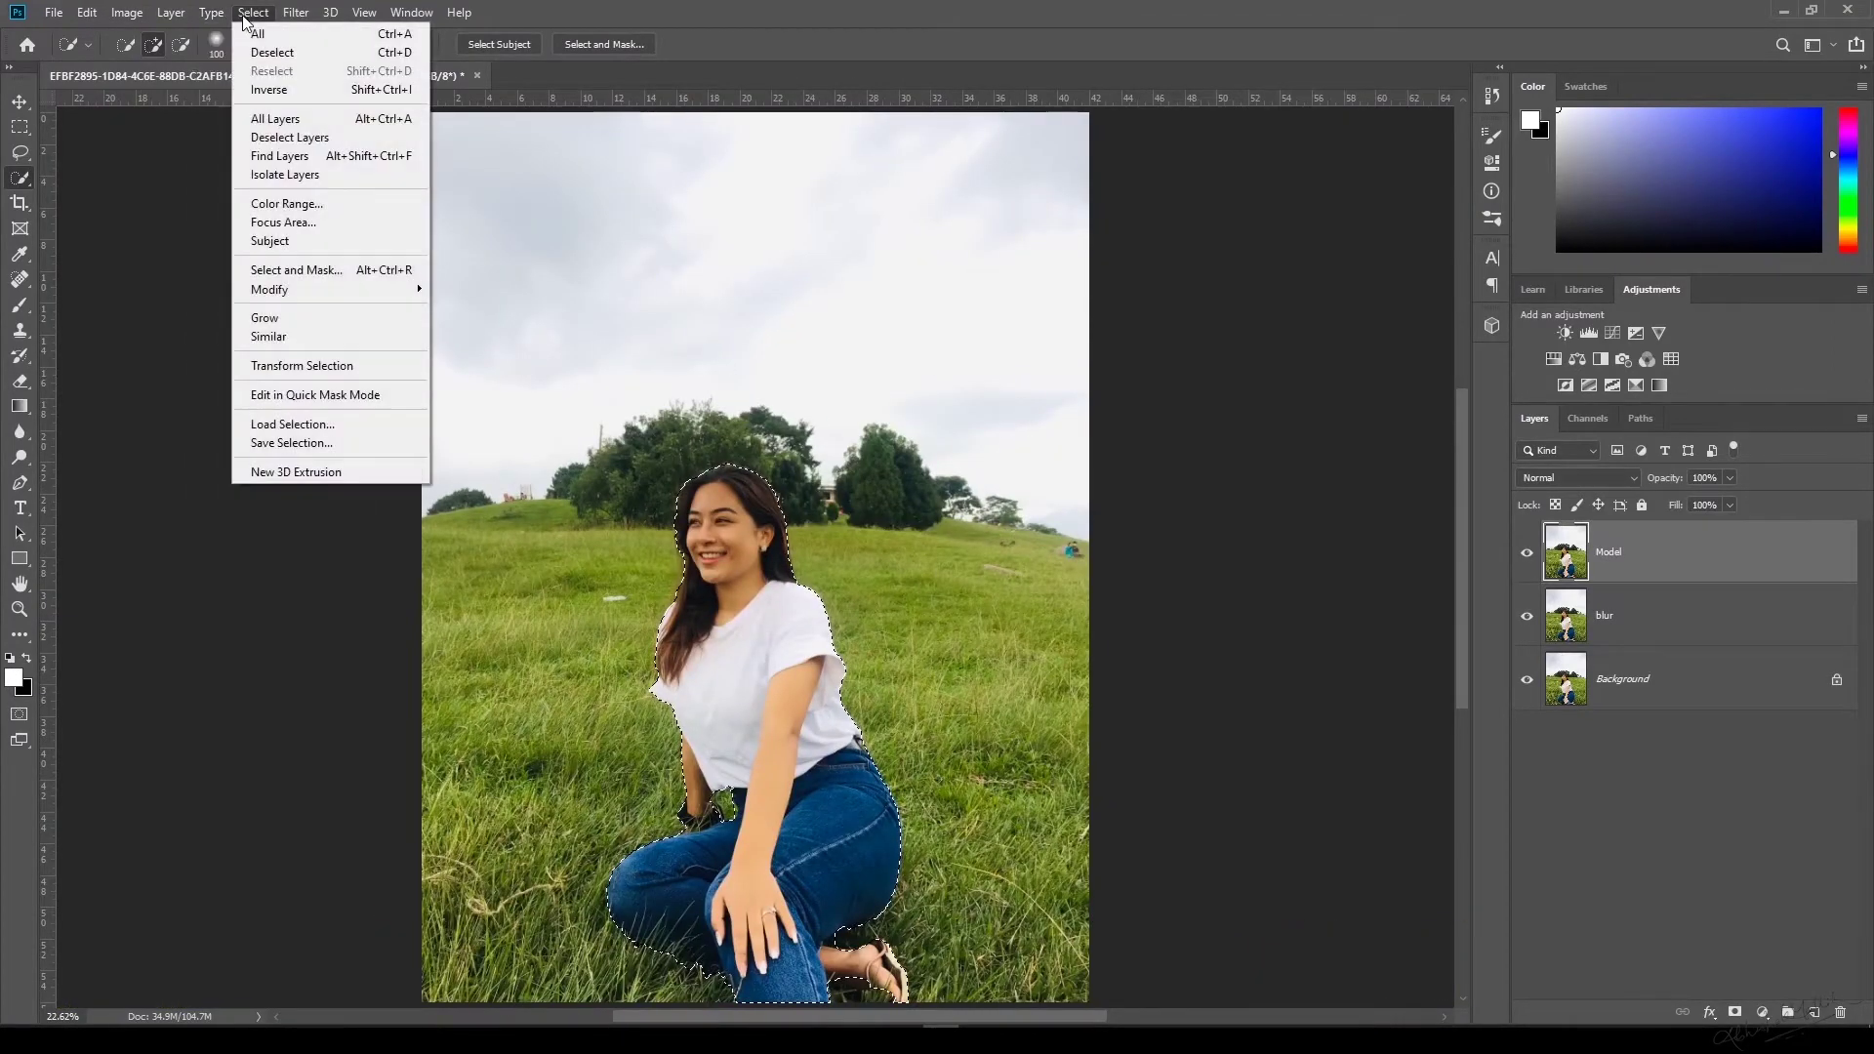
left_click(363, 271, "shift")
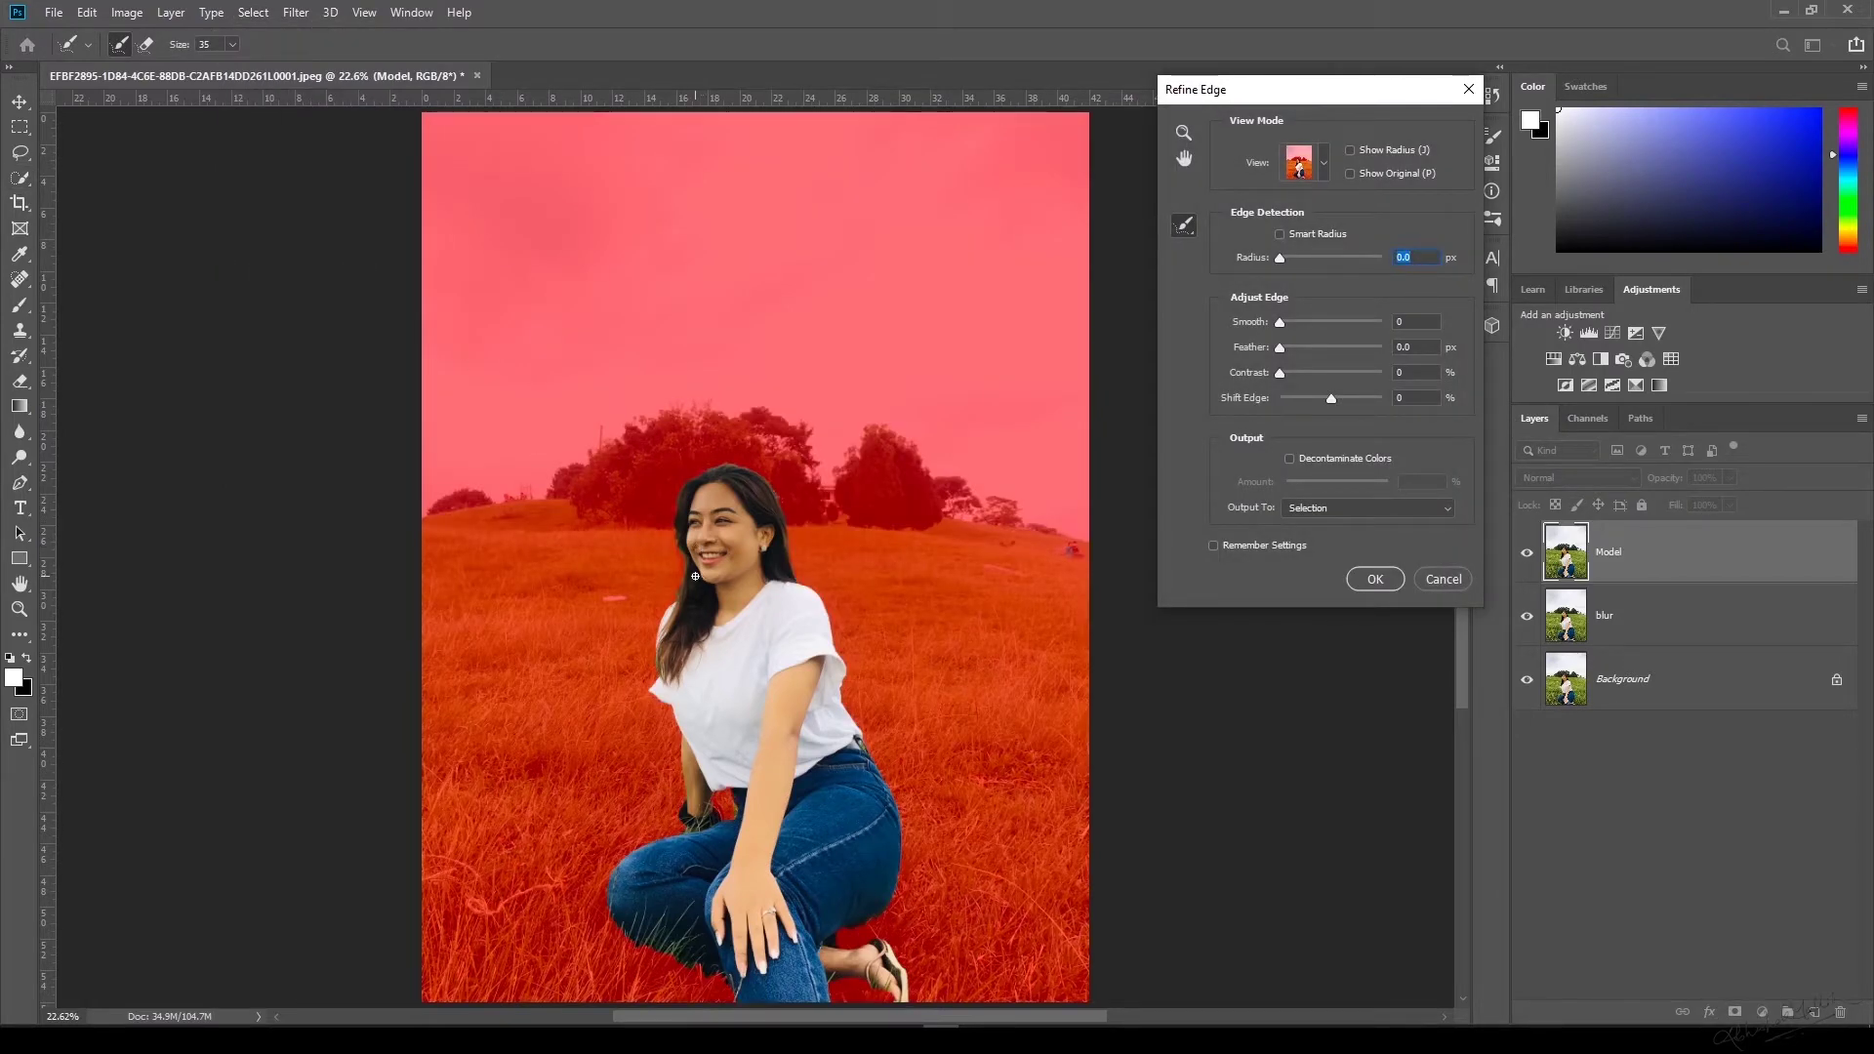
Brush the Refine Radius tool along the model's hair on both sides of the head.
key("ctrl+space")
left_click_drag(699, 576, 751, 587)
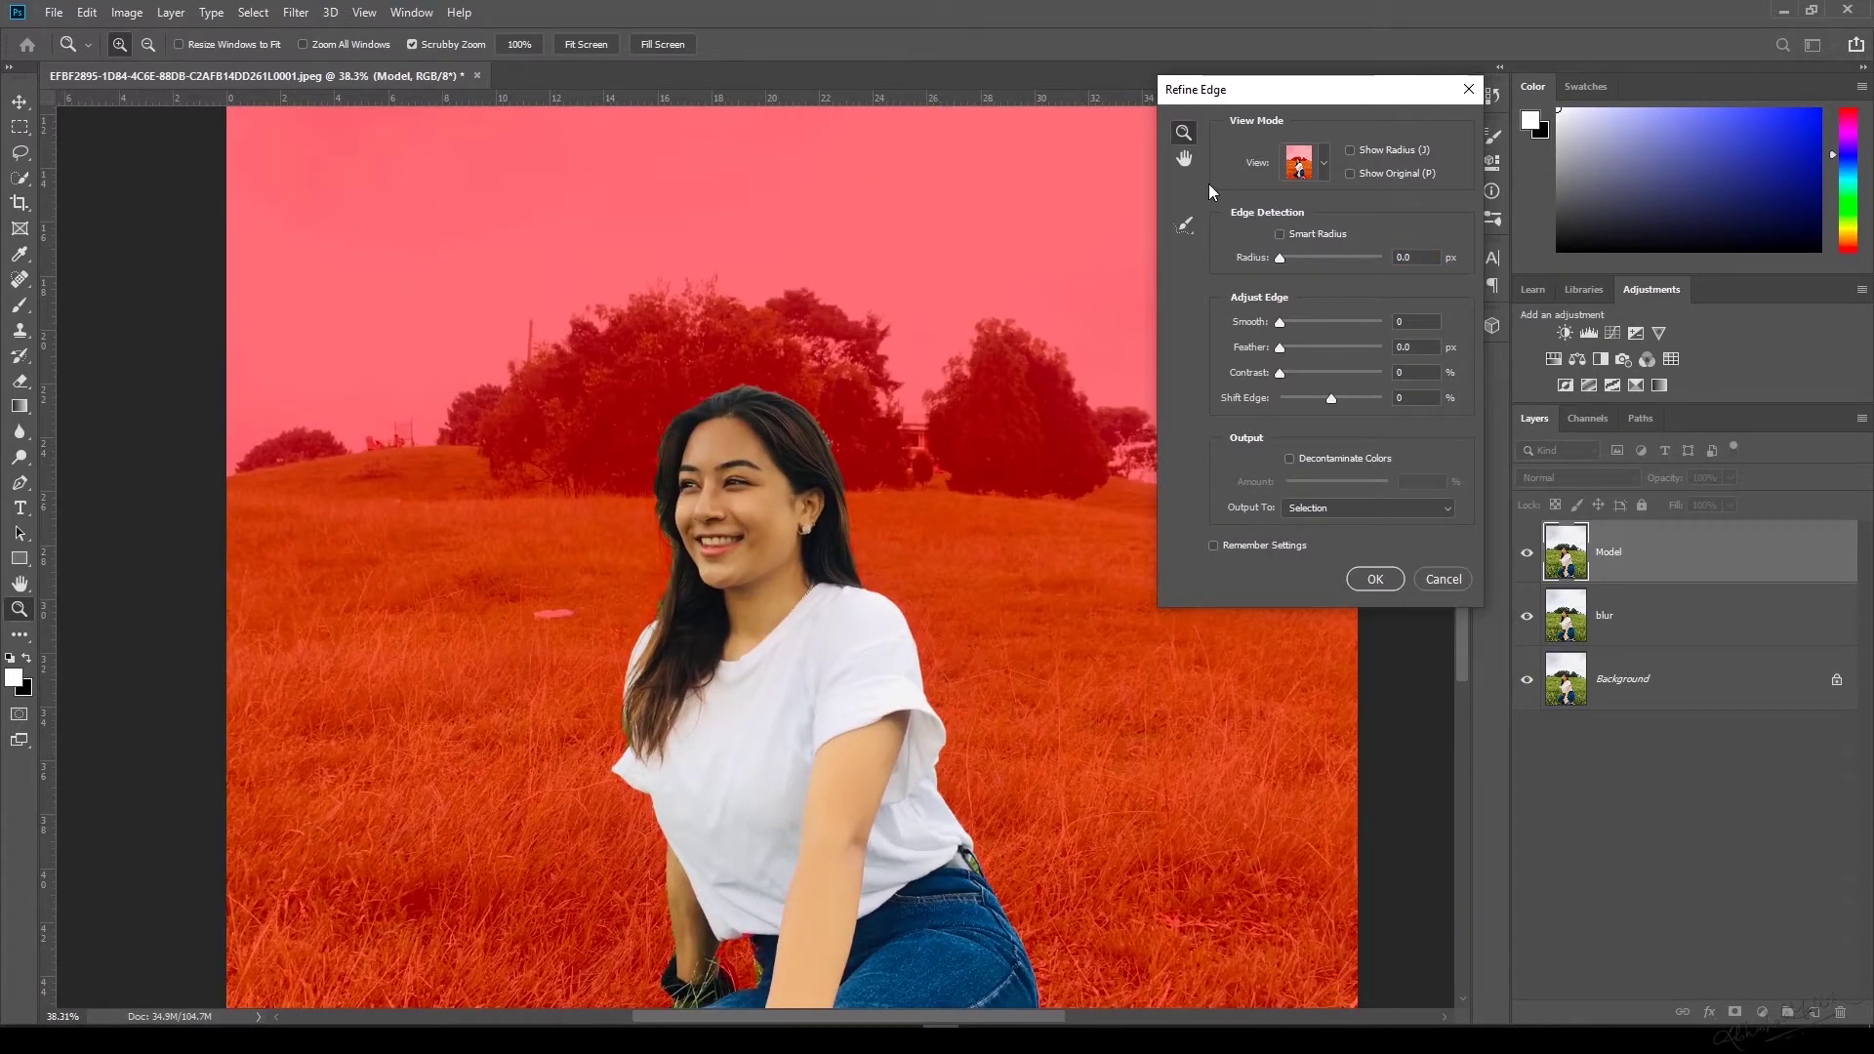
left_click(1184, 157)
left_click(1184, 134)
left_click(1184, 227)
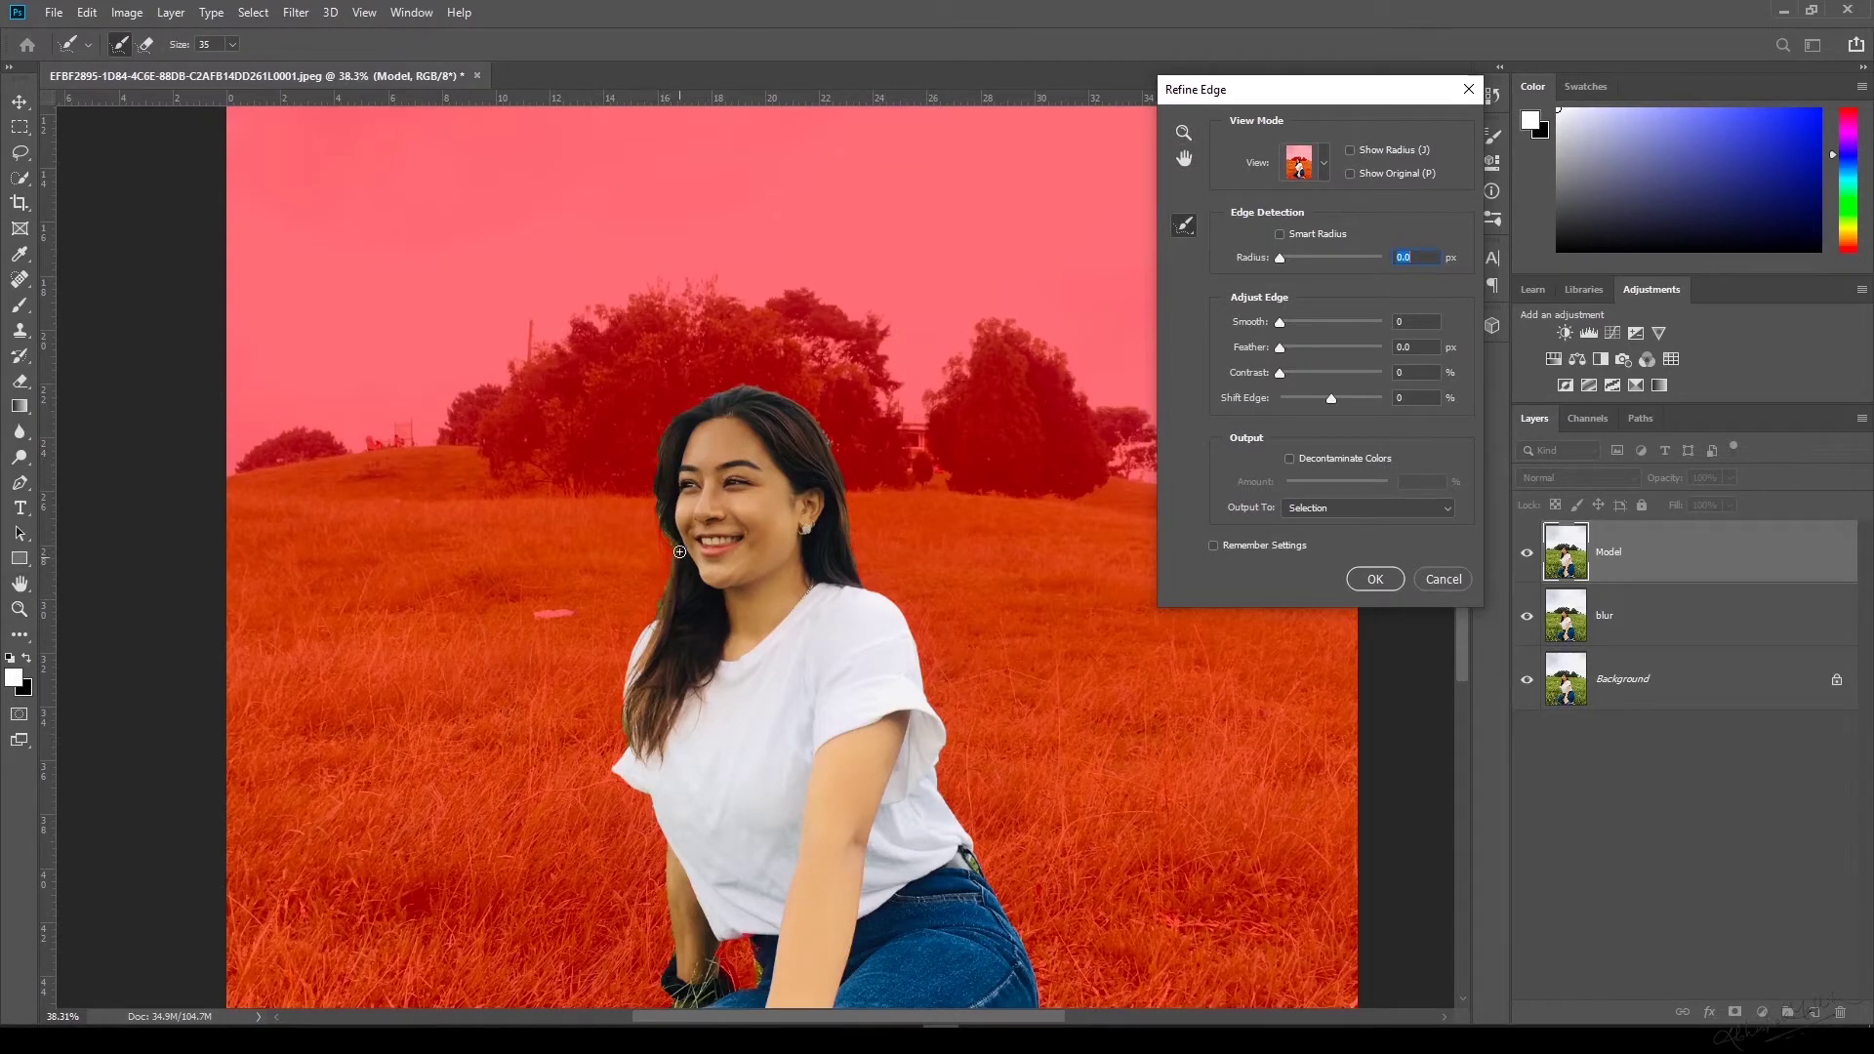
left_click_drag(680, 552, 681, 414)
left_click_drag(836, 485, 857, 579)
key("space")
left_click_drag(774, 674, 813, 555)
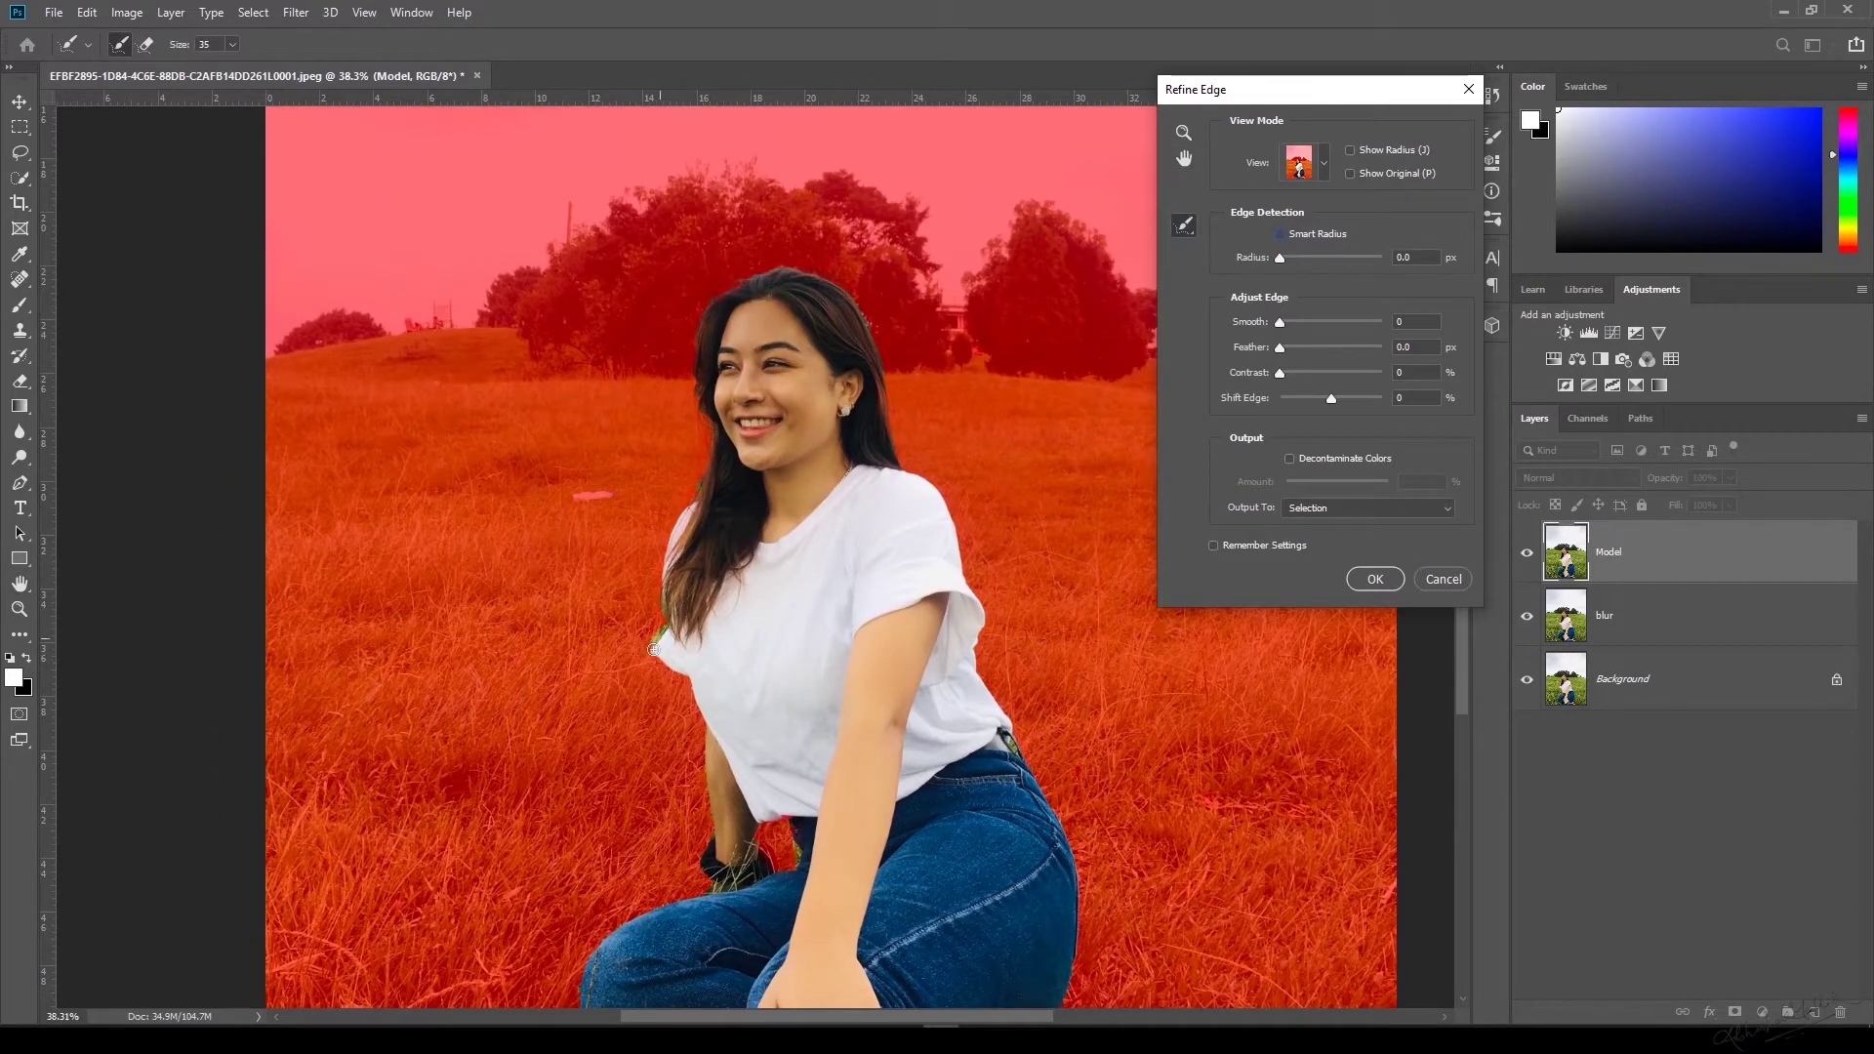
Refine the remaining edges along the body and hair, enable Smart Radius, and output the result as a selection.
left_click_drag(697, 687, 710, 788)
mouse_move(892, 381)
left_mouse_down()
mouse_move(913, 479)
mouse_move(970, 587)
left_mouse_up()
key("space")
left_click(1187, 160)
left_click_drag(927, 803, 867, 813)
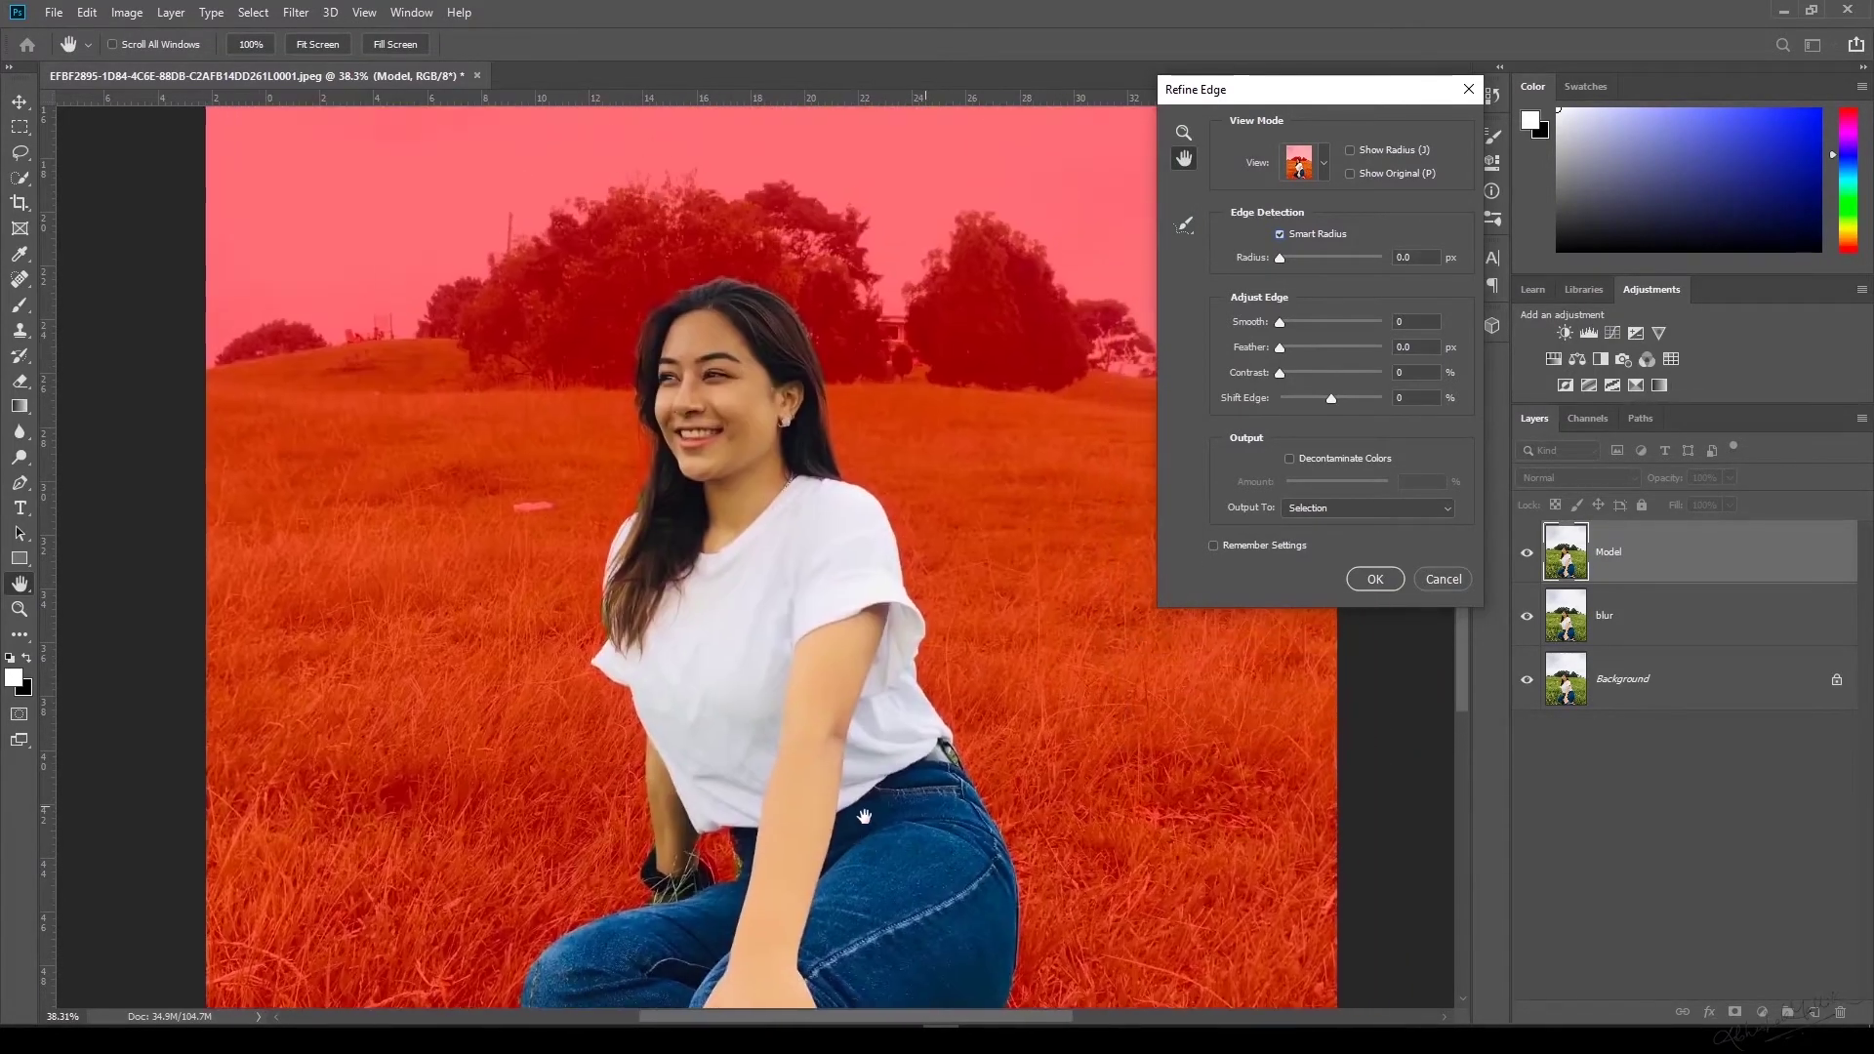
left_click(1380, 582)
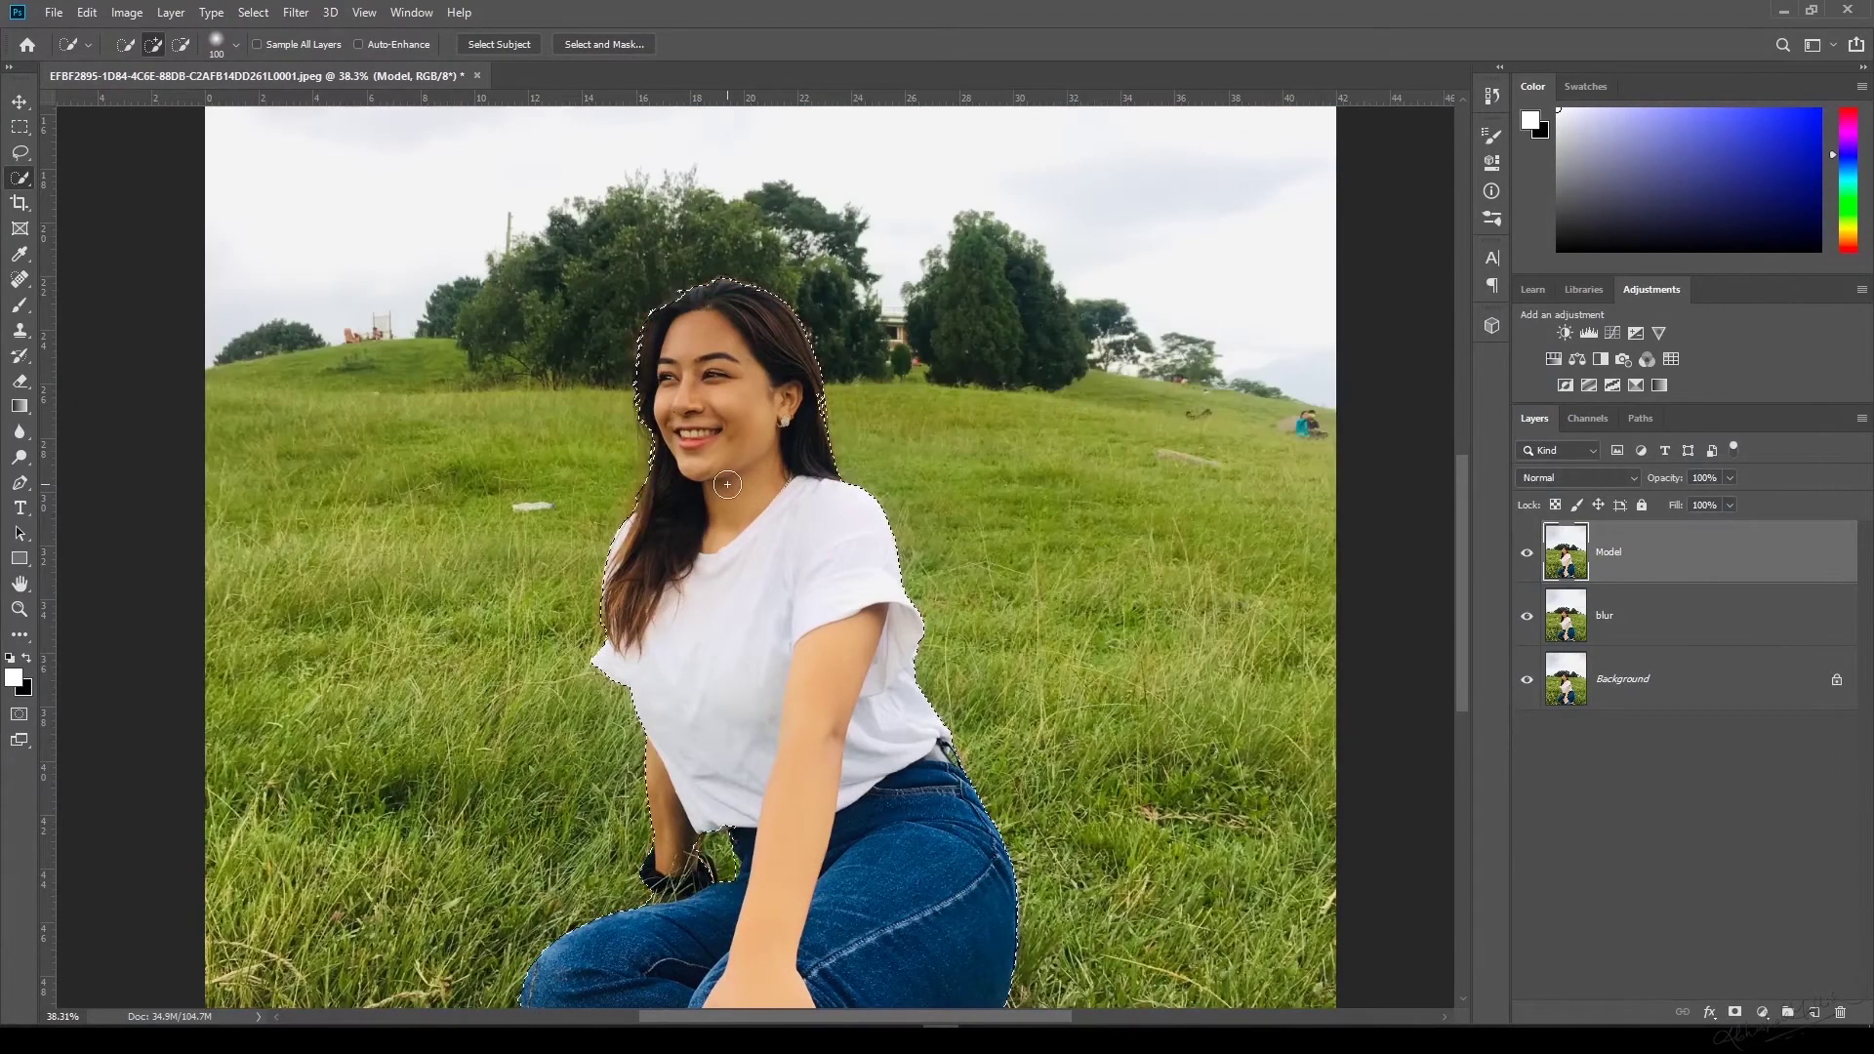
Mask the Model layer with the refined selection, and hide the blur and Background layers to check the cutout.
left_click(1736, 1013)
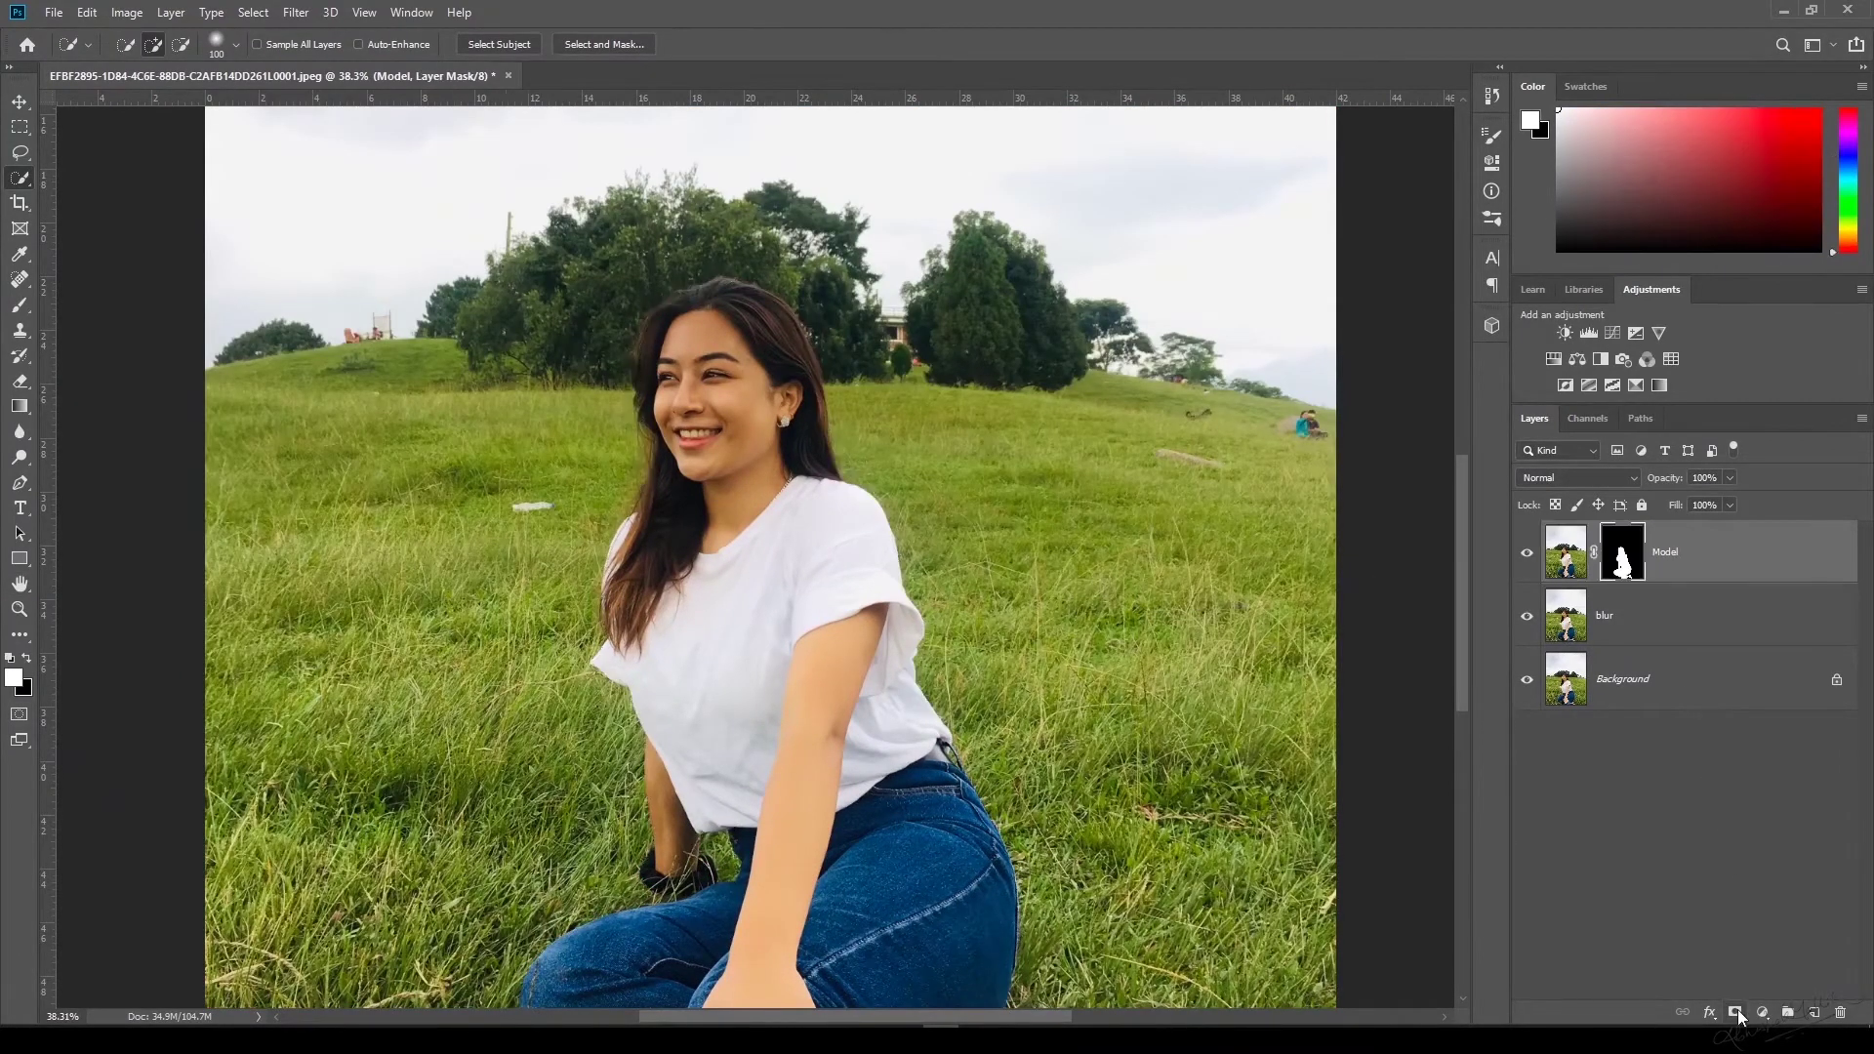
left_click(1529, 663)
left_click(1529, 616)
key("ctrl+0")
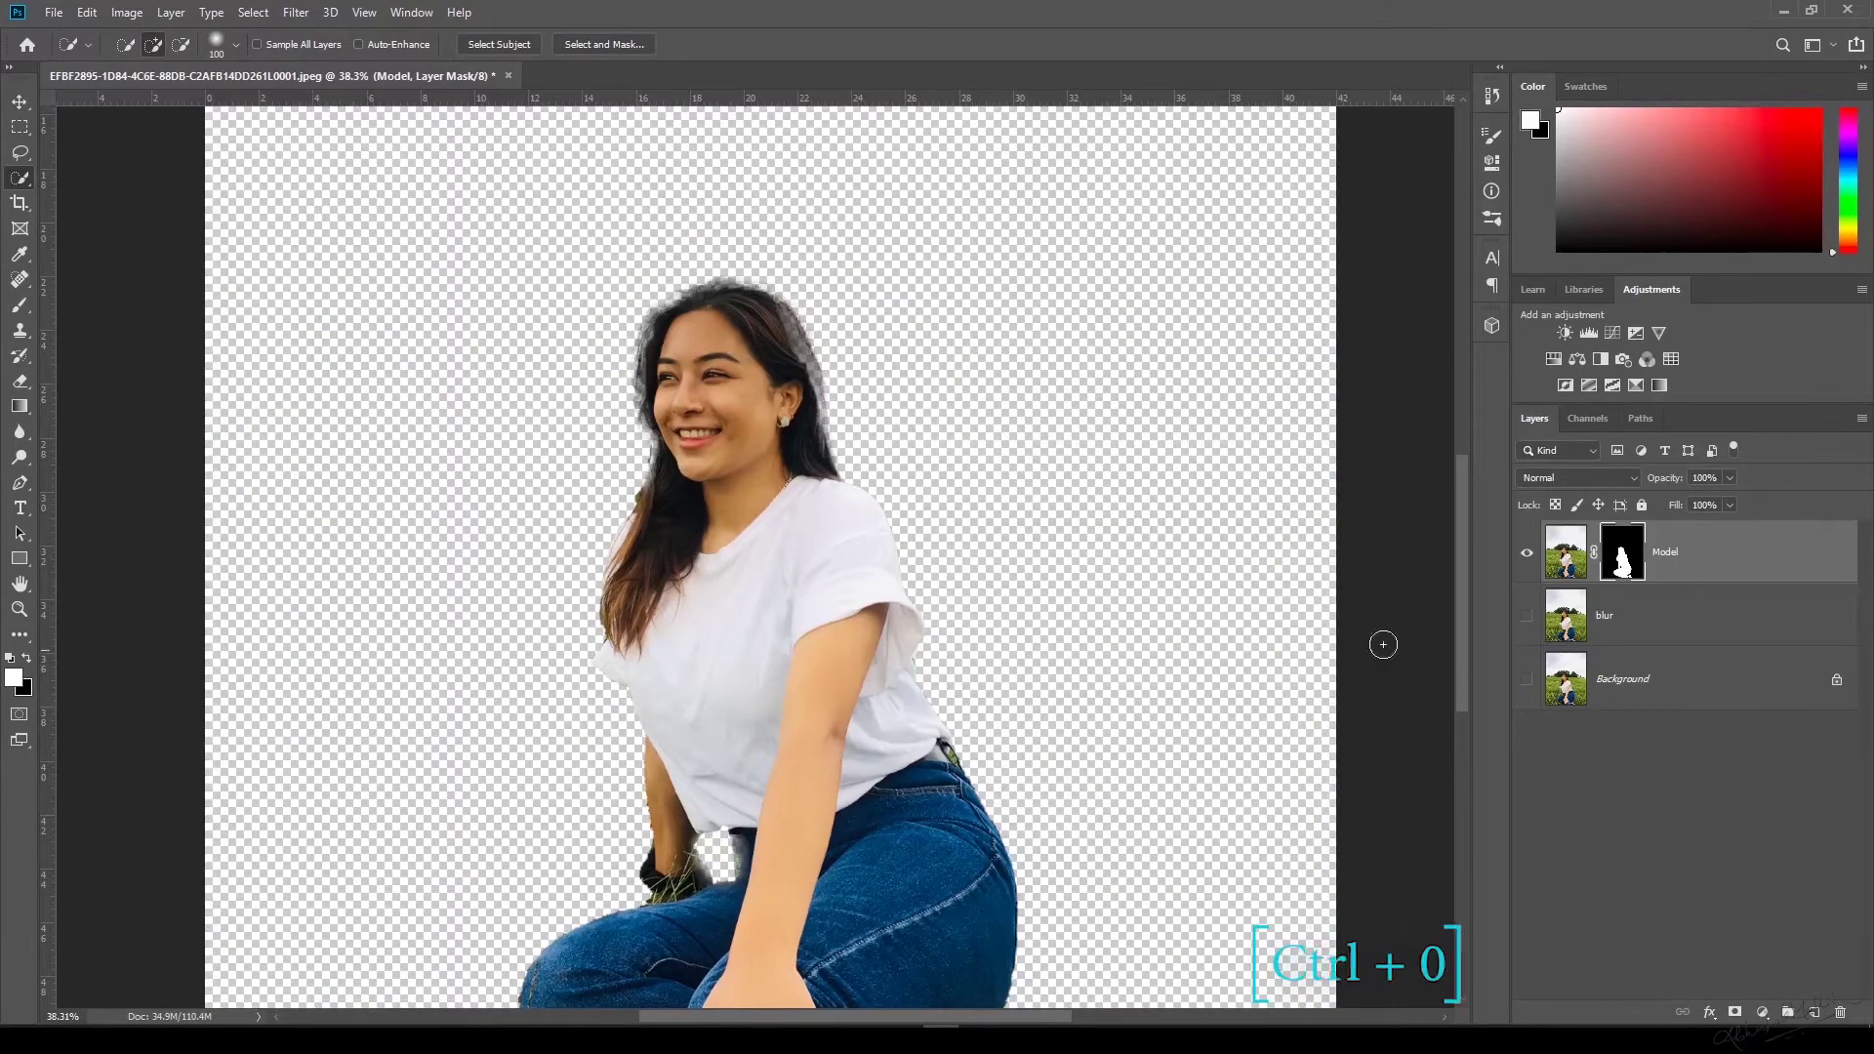
Compare the image with the blur layer on and off, and leave the blur and Background layers visible.
left_click(1531, 616)
key("ctrl+0")
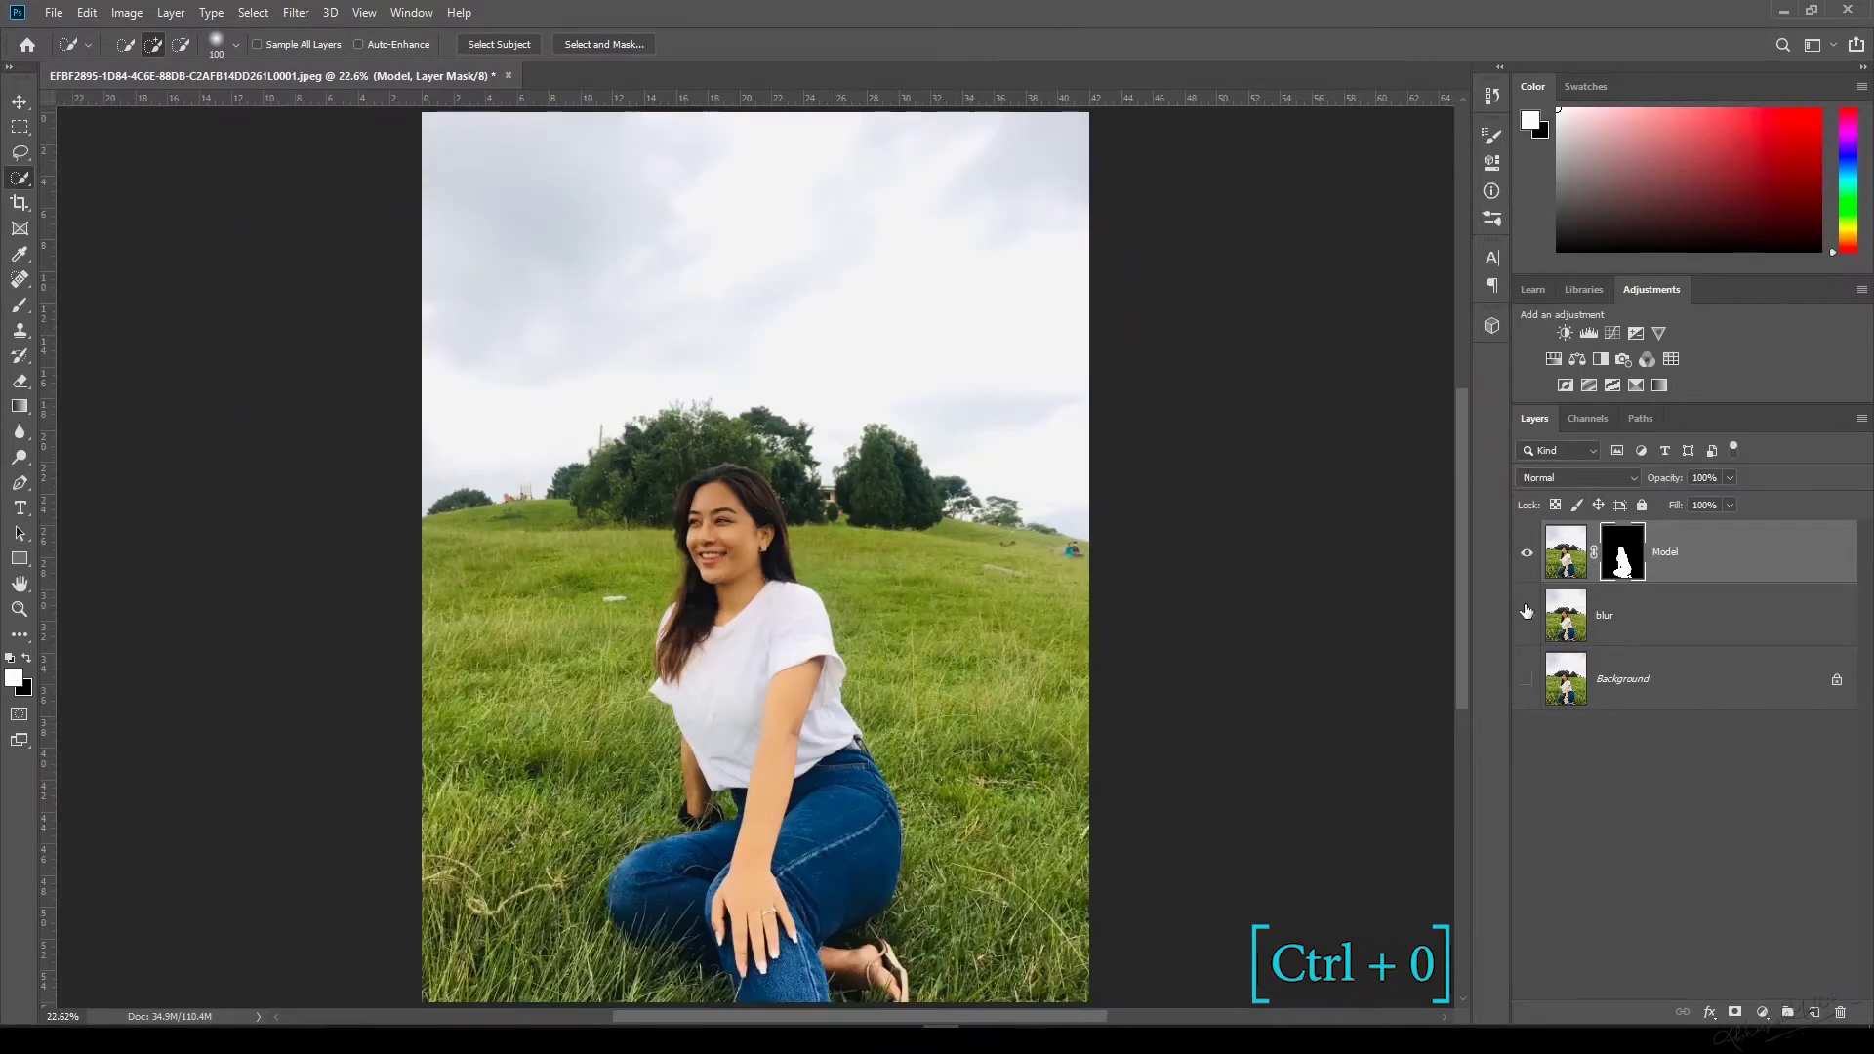
left_click(1527, 613)
left_click(1526, 613)
left_click(1526, 613)
left_click(1527, 615)
left_click(1526, 682)
Start a Tilt-Shift blur on the blur layer with 57 px blur, and place its focus centre near the photo's lower edge.
left_click(1660, 634)
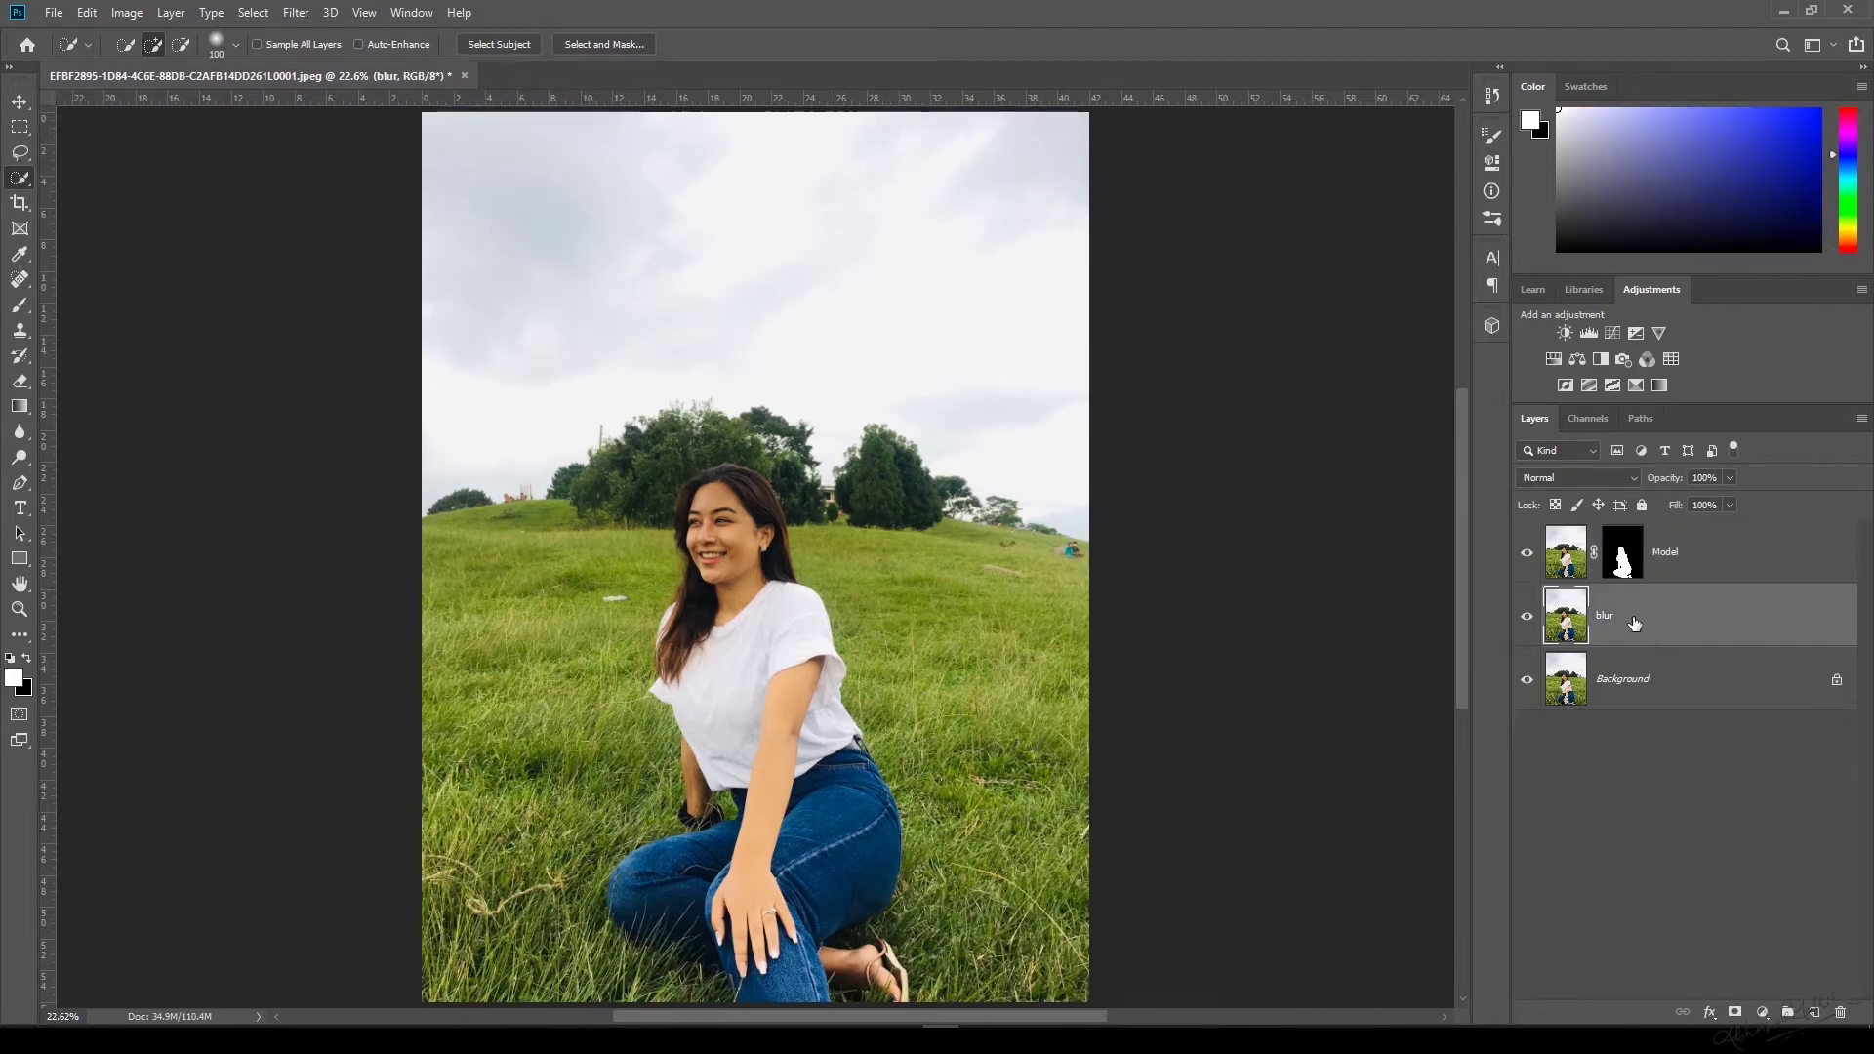
left_click(309, 15)
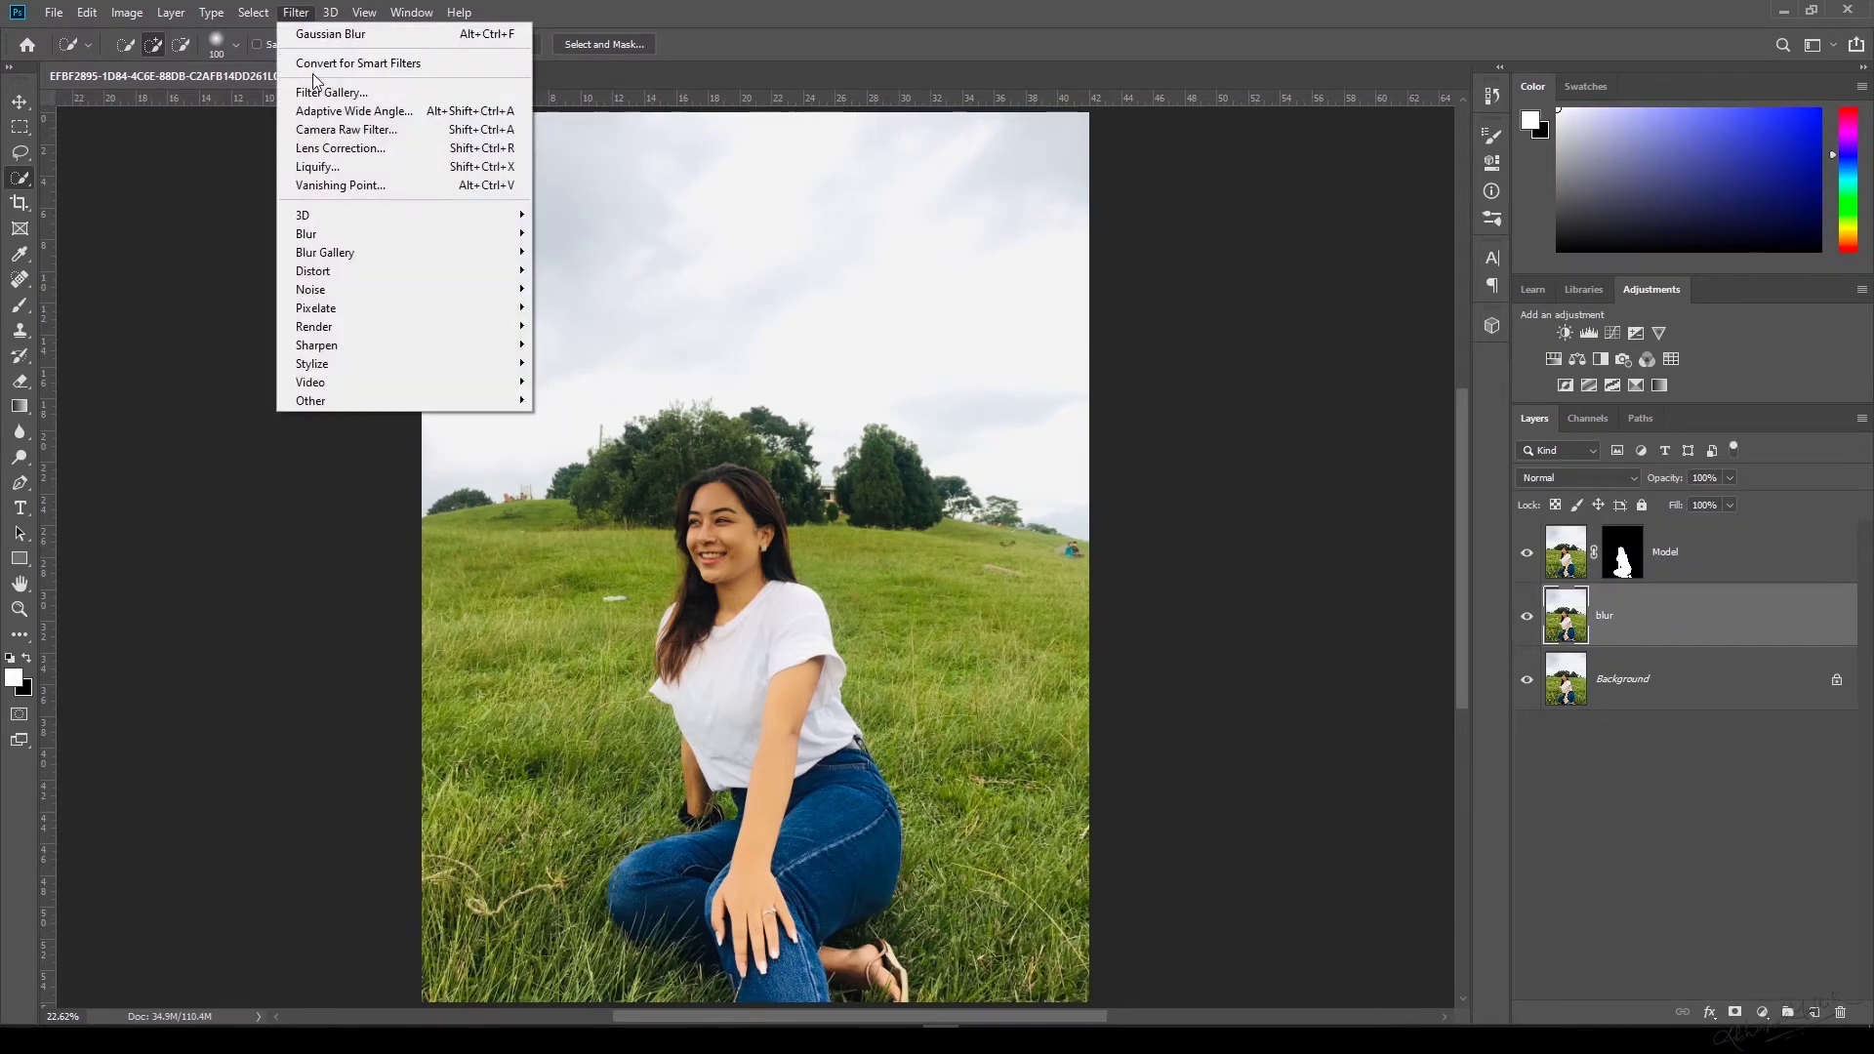
mouse_move(413, 242)
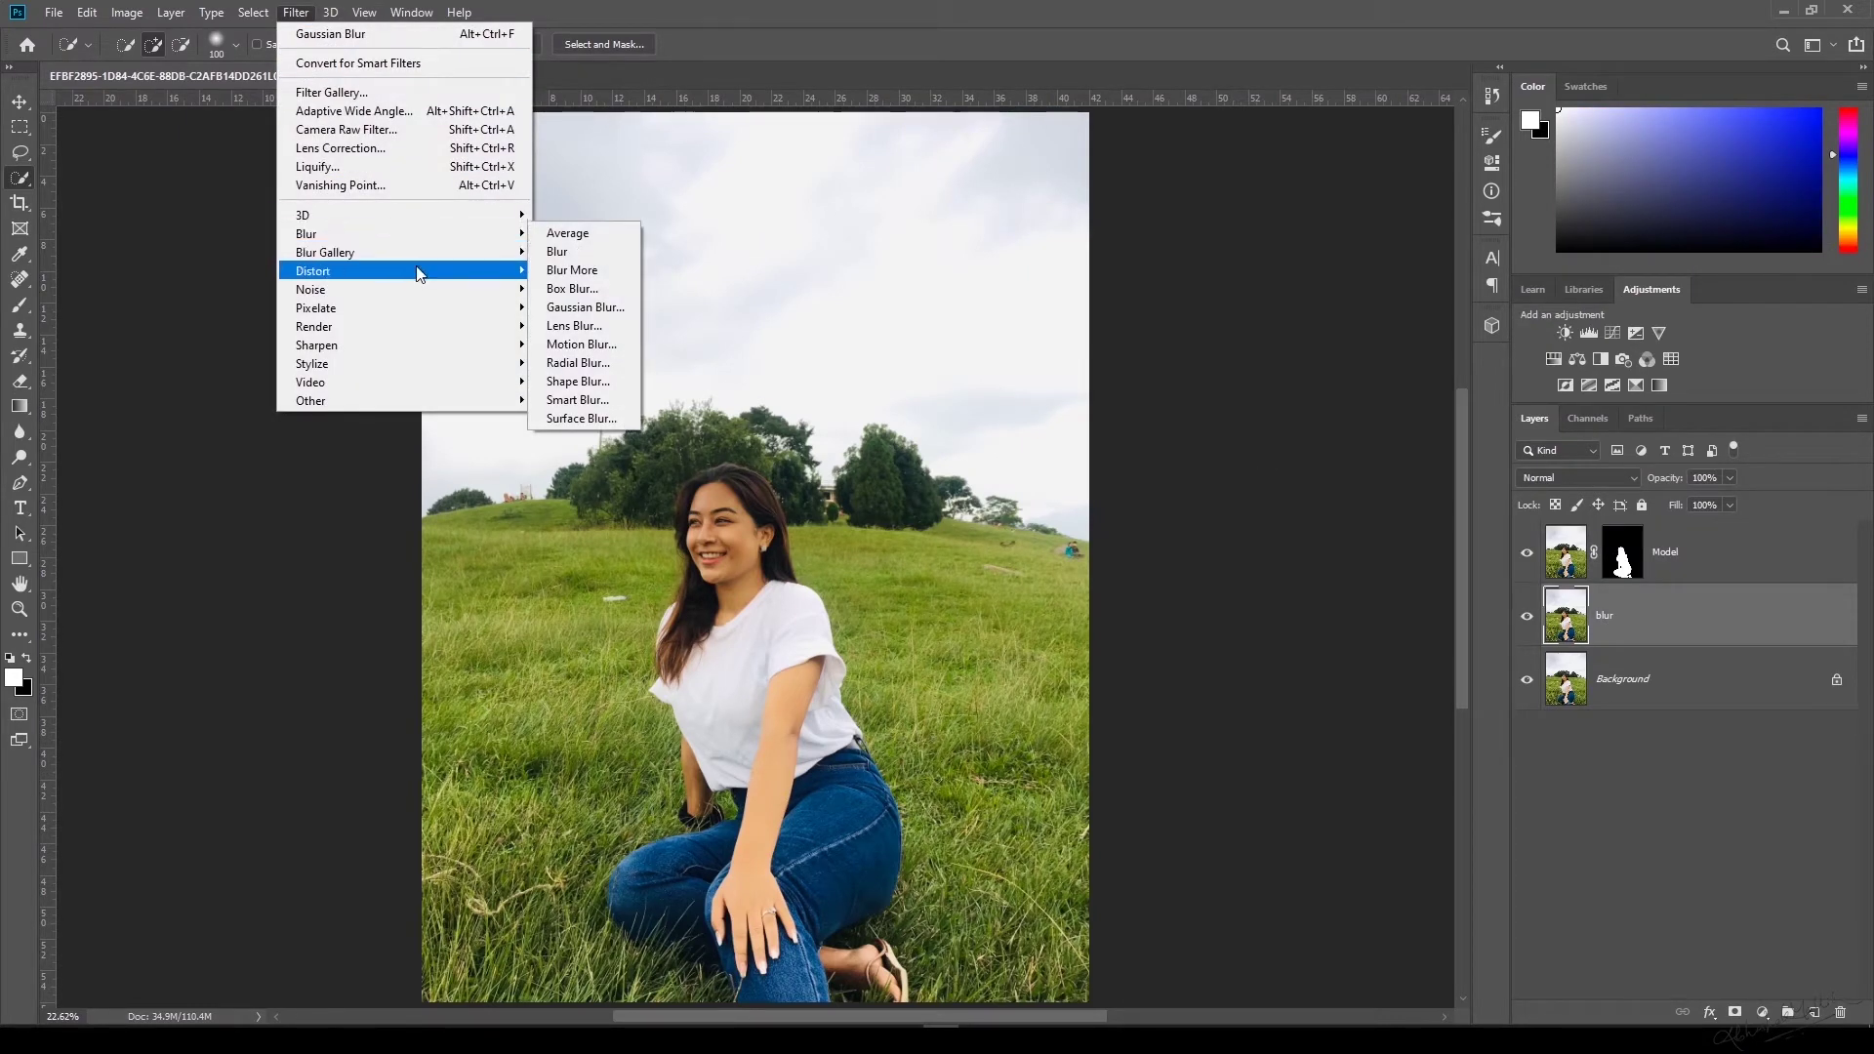
left_click(582, 288)
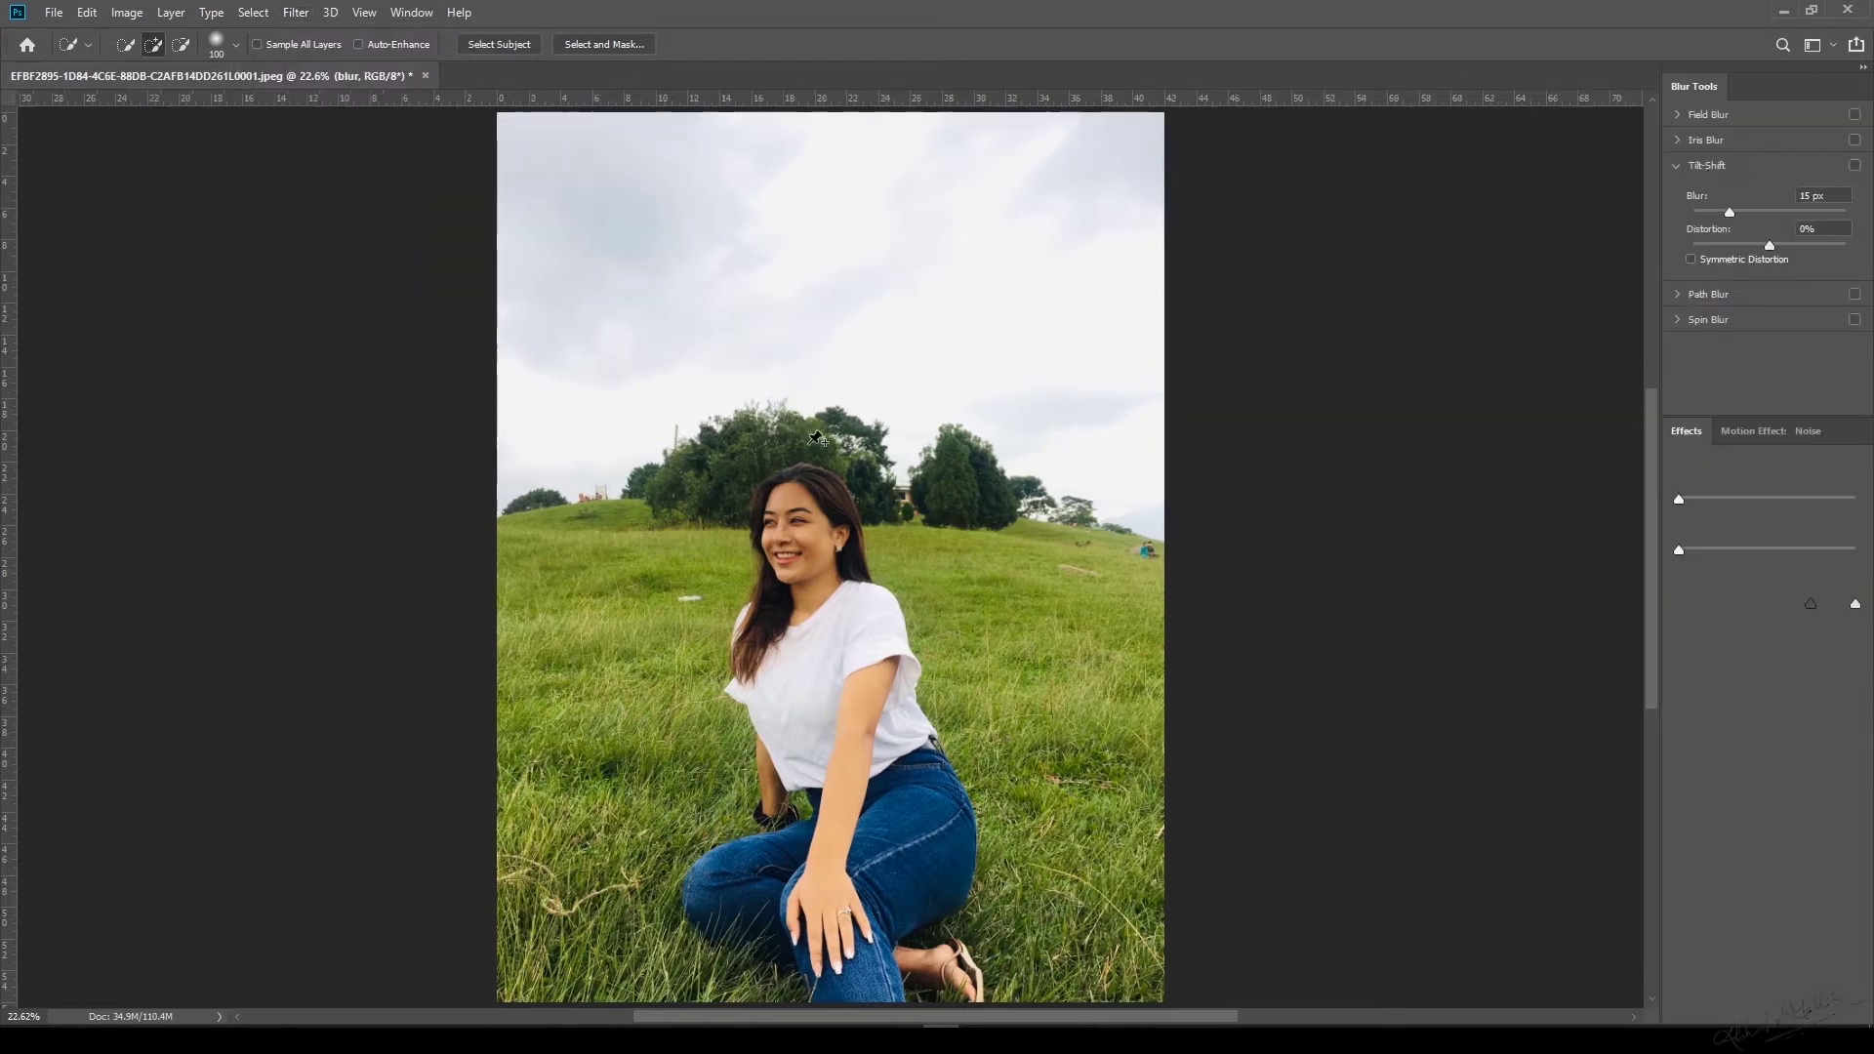
mouse_move(1730, 214)
left_mouse_down()
mouse_move(1790, 213)
mouse_move(1759, 221)
left_mouse_up()
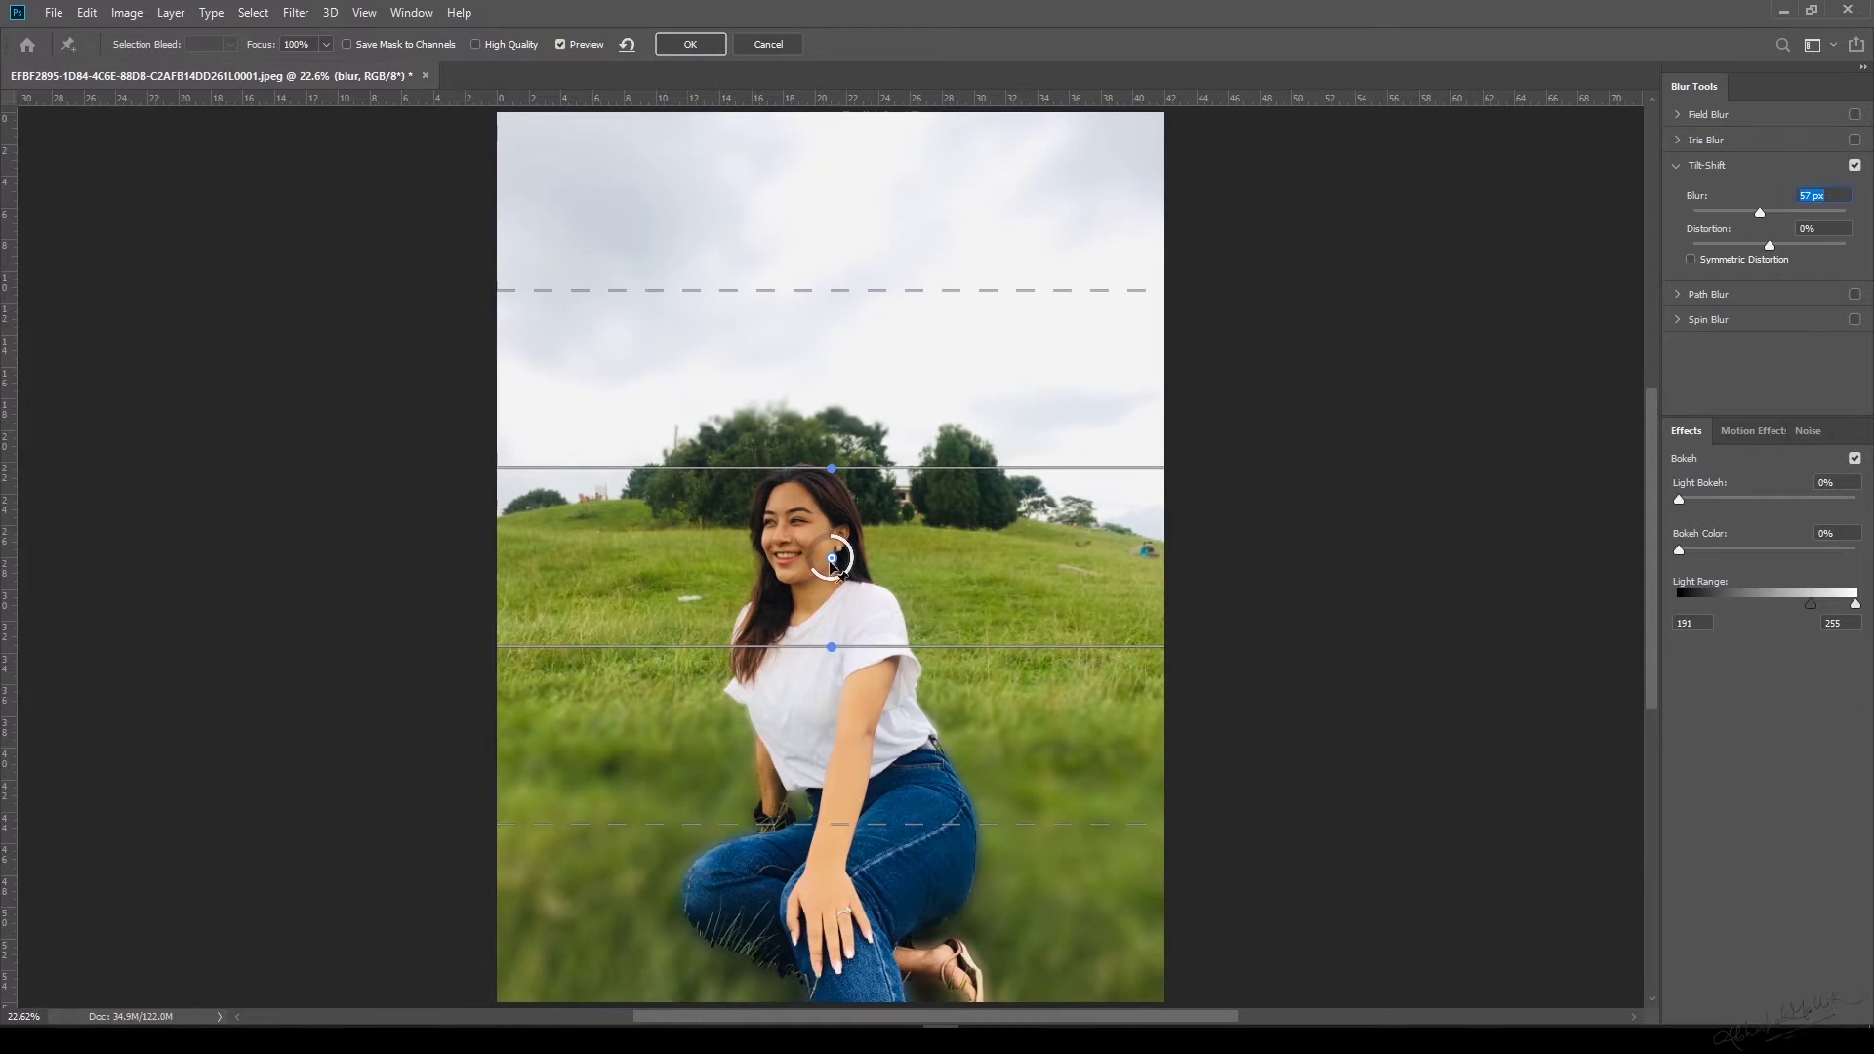
left_click_drag(832, 560, 831, 984)
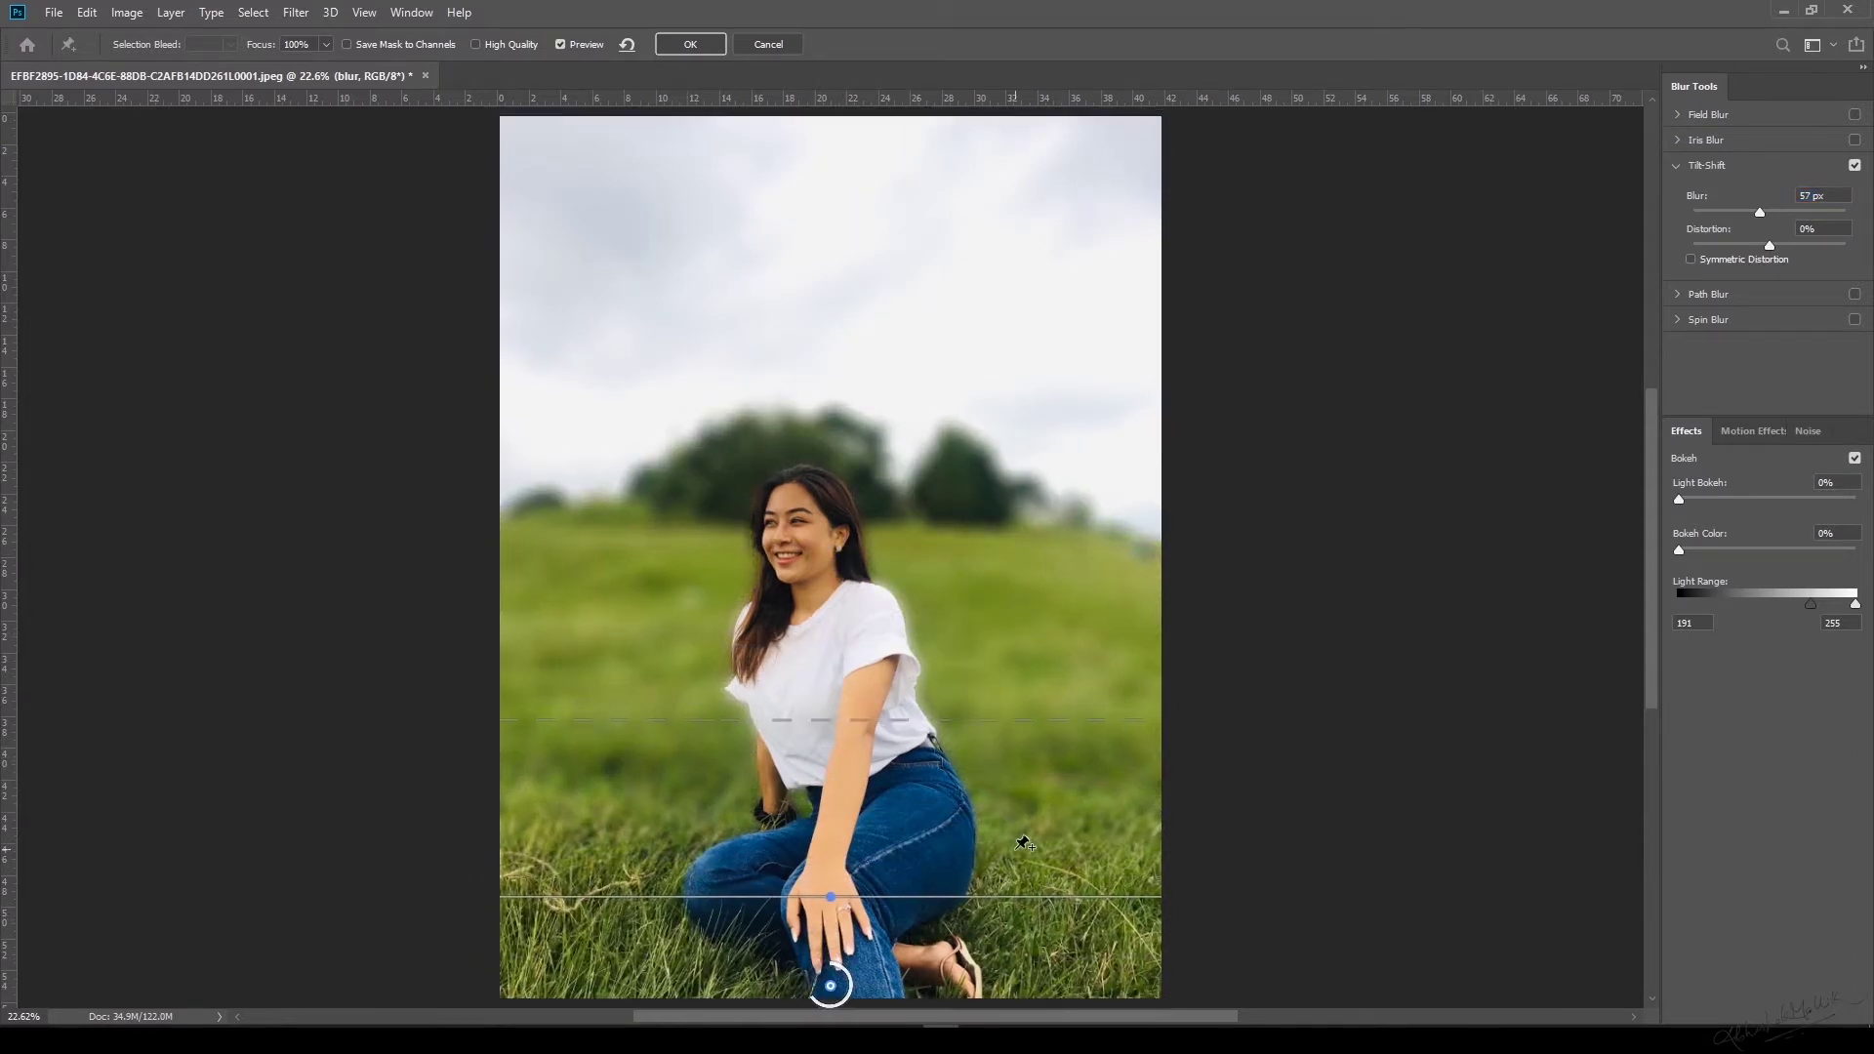
Move the upper focus line of the Tilt-Shift further down and set the blur to 17 px.
key("ctrl+minus")
left_click_drag(836, 891, 847, 952)
mouse_move(1759, 211)
left_mouse_down()
mouse_move(1694, 226)
mouse_move(1725, 214)
left_mouse_up()
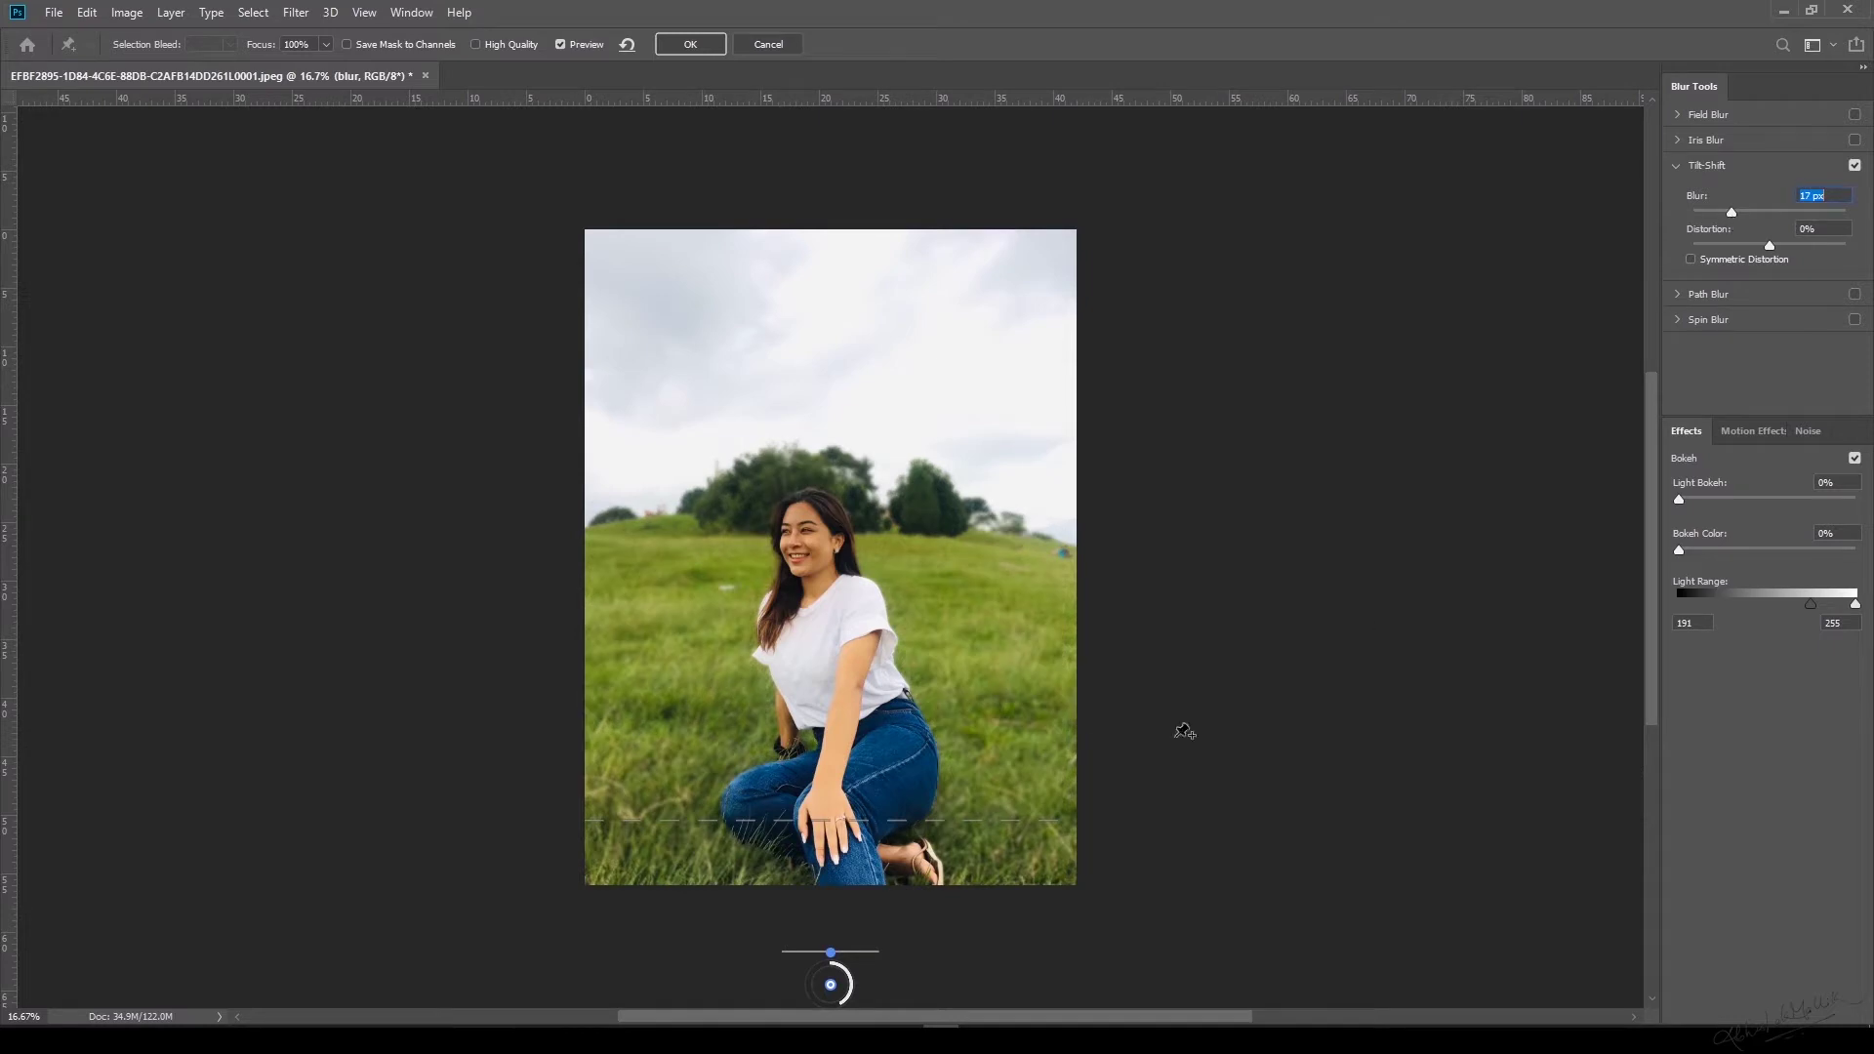
Adjust the Tilt-Shift focus and transition lines so the blur fades gradually across the lower grass, and apply the filter.
left_click_drag(742, 820, 785, 898)
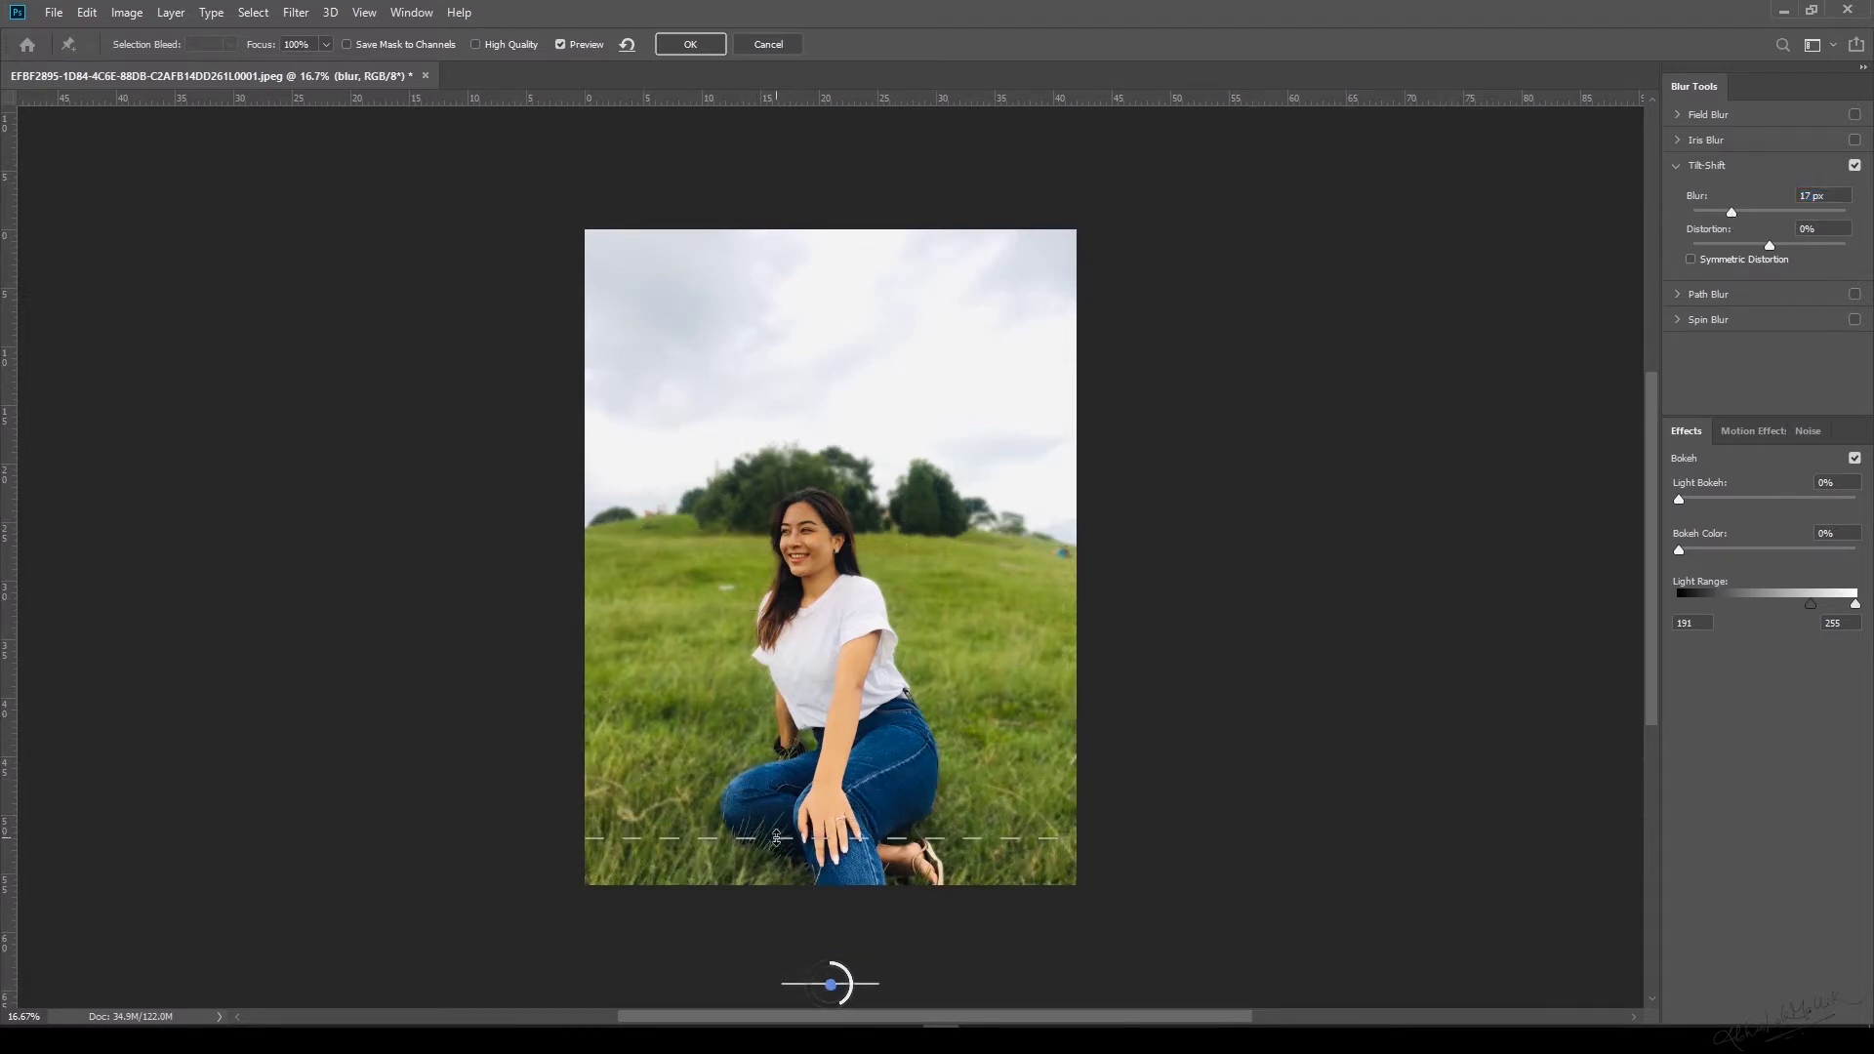
left_click_drag(785, 983, 776, 706)
left_click_drag(793, 935, 793, 918)
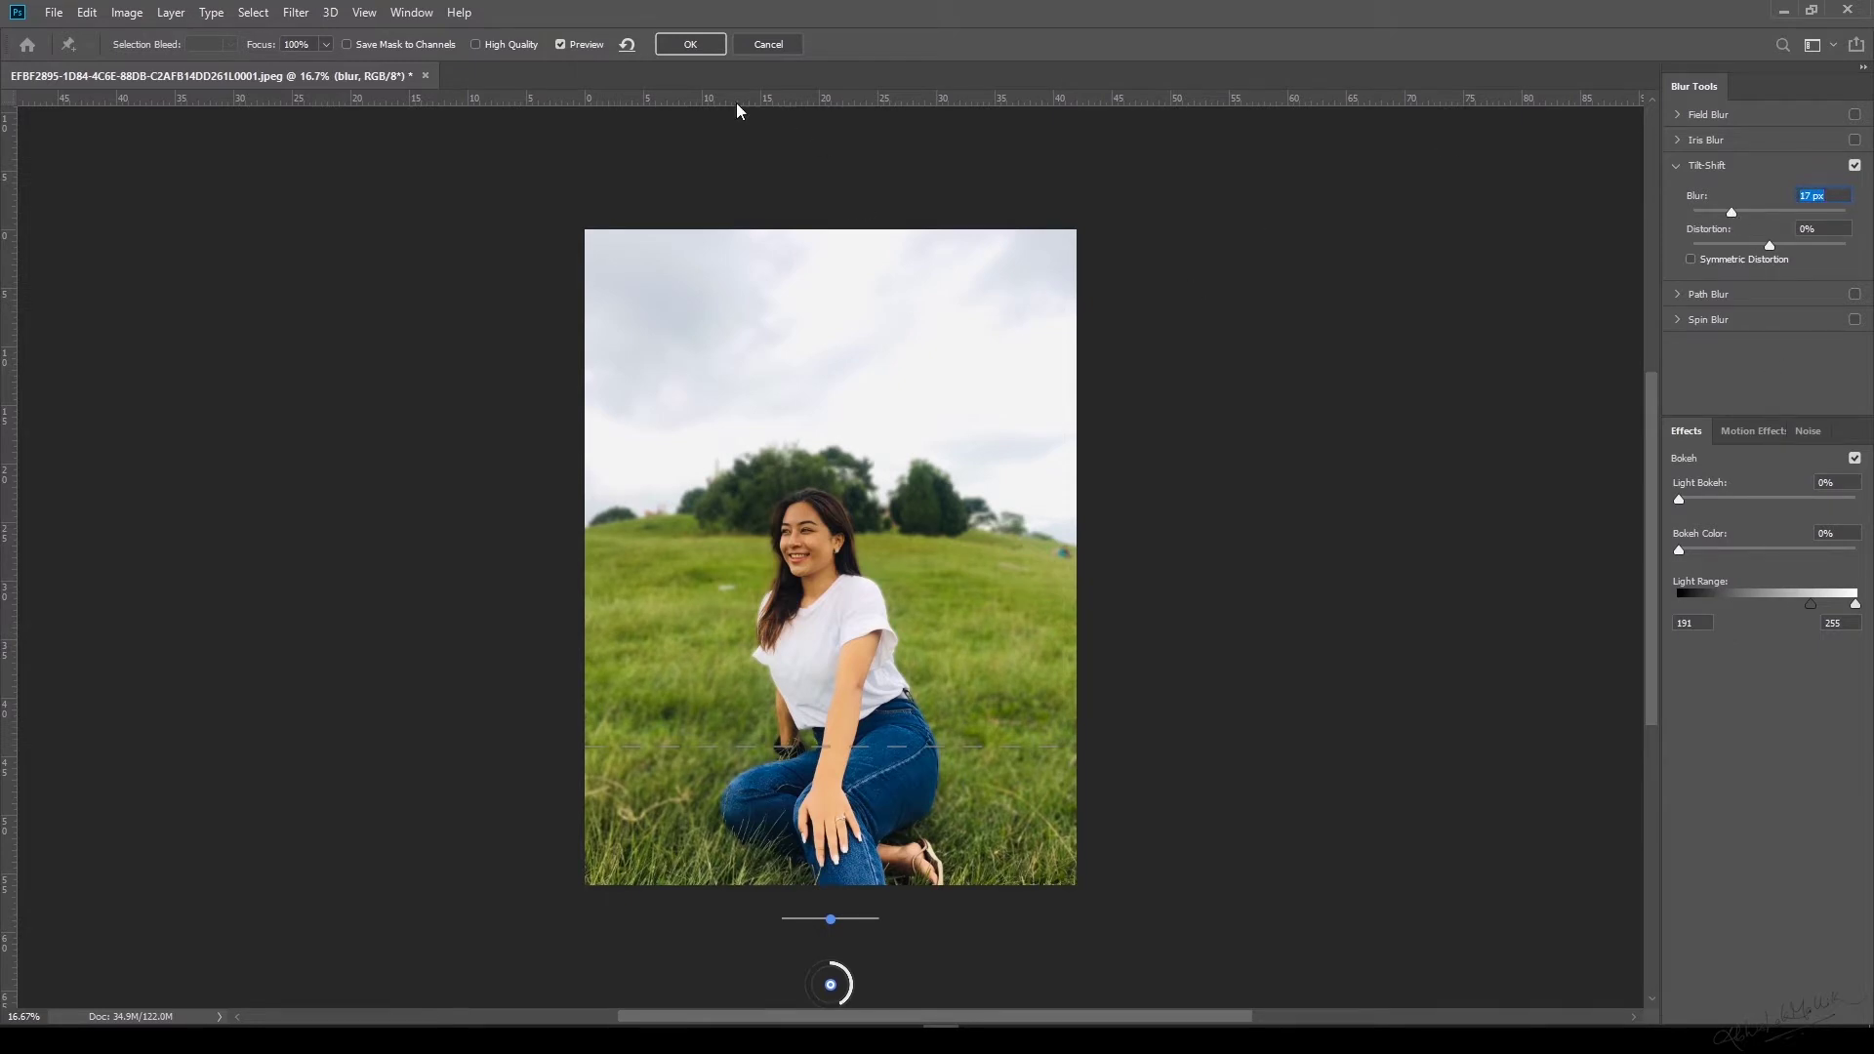
left_click(691, 44)
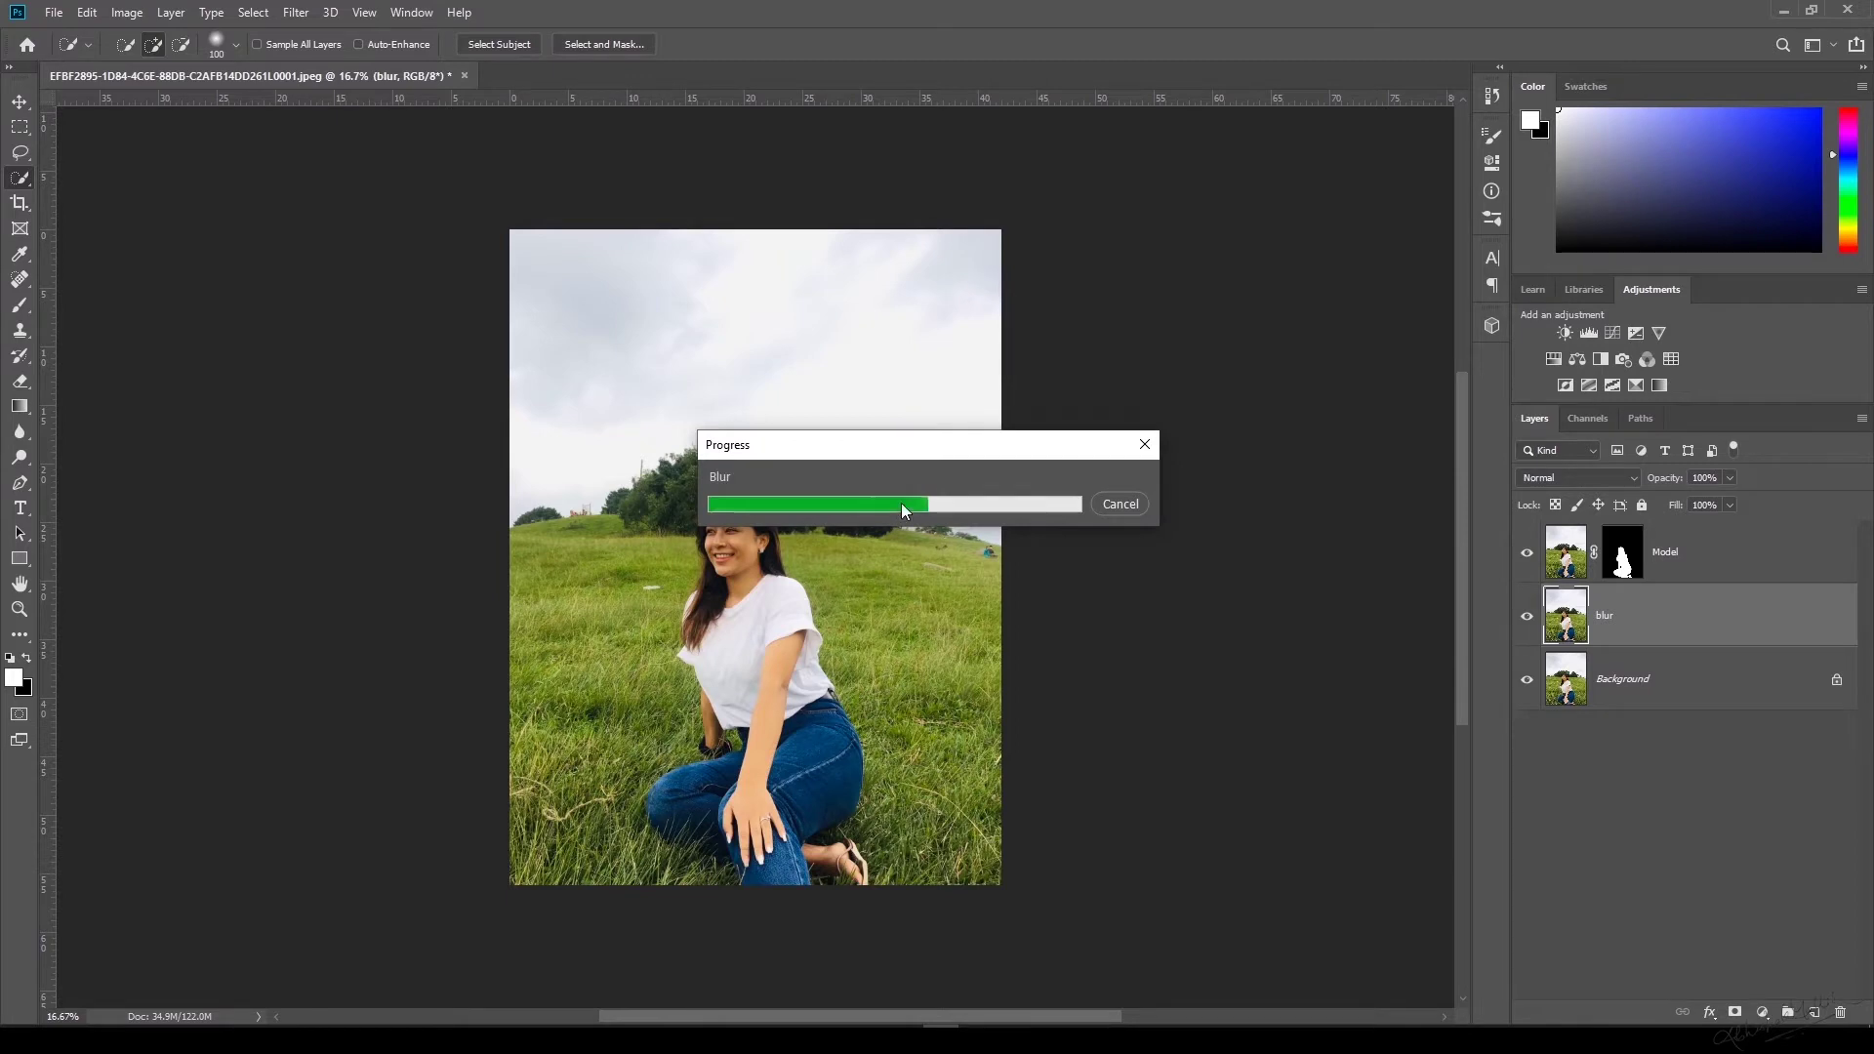
View the whole photo and toggle the blur layer's visibility to compare the background with and without blur.
key("ctrl+0")
key("ctrl+0")
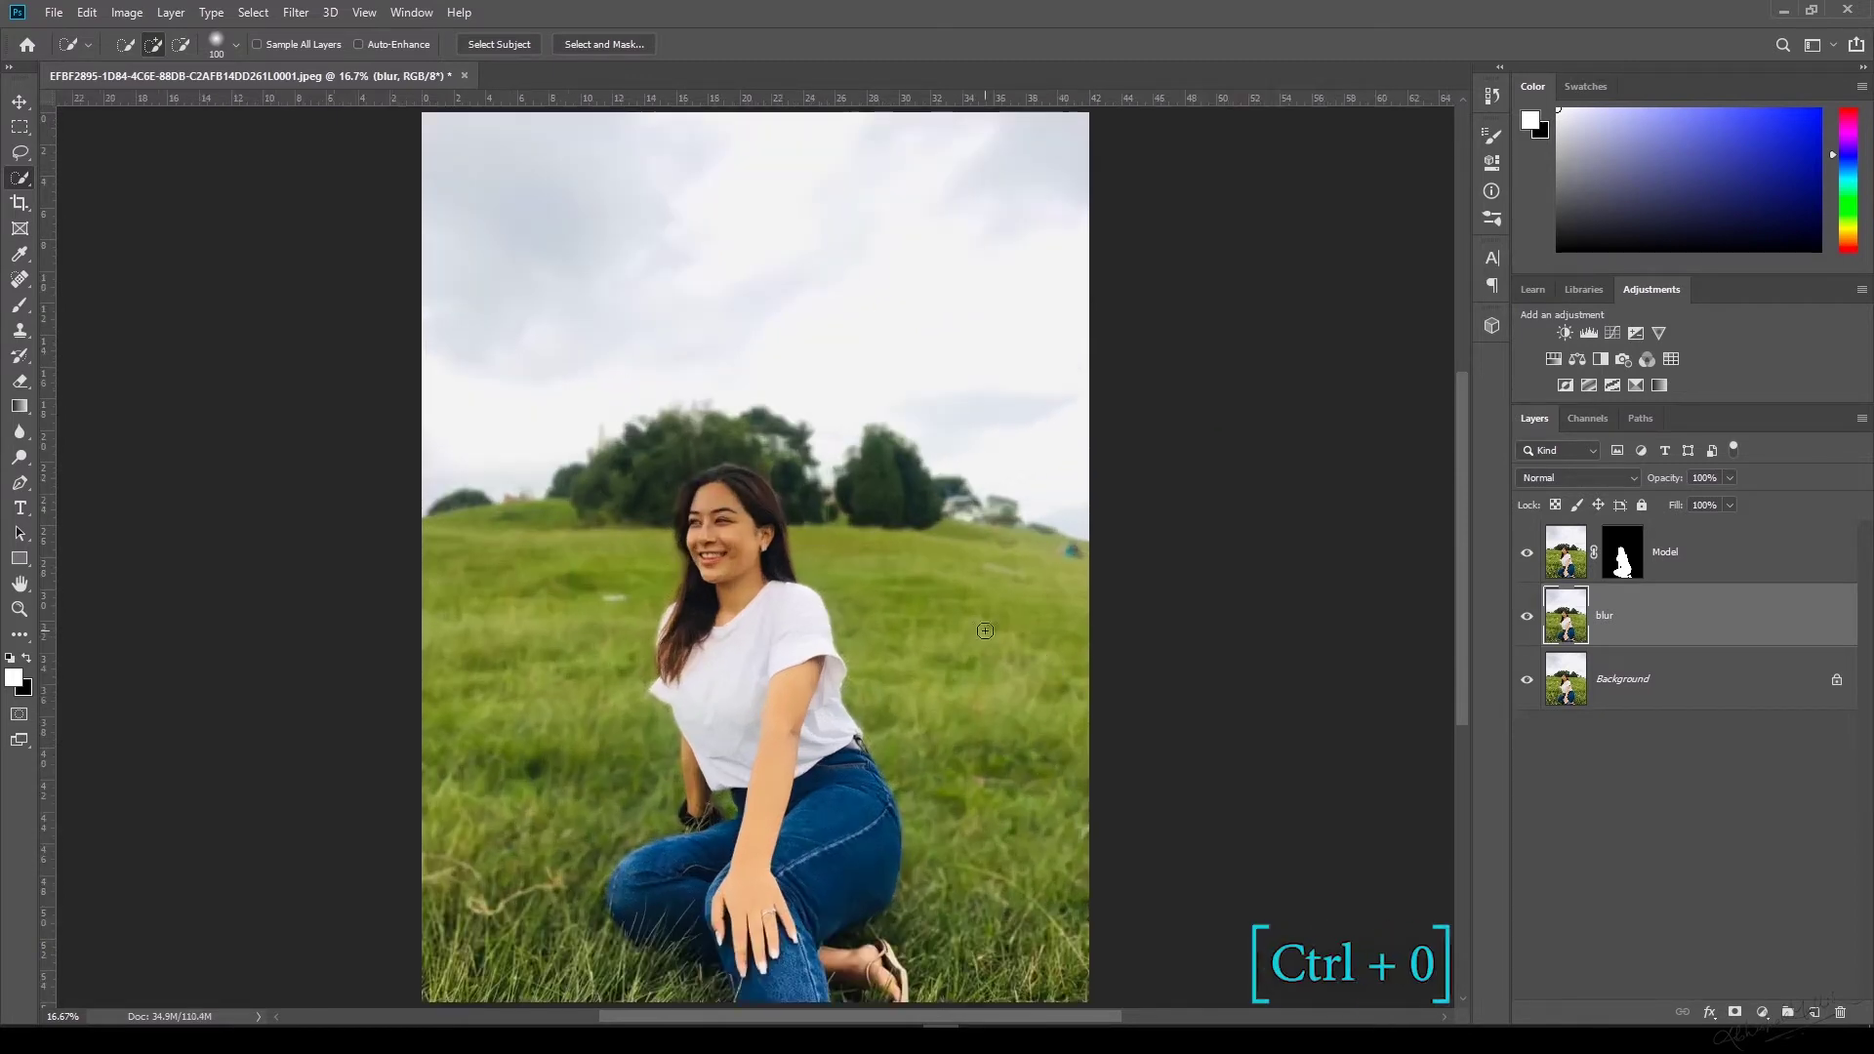
left_click(1524, 616)
left_click(1524, 616)
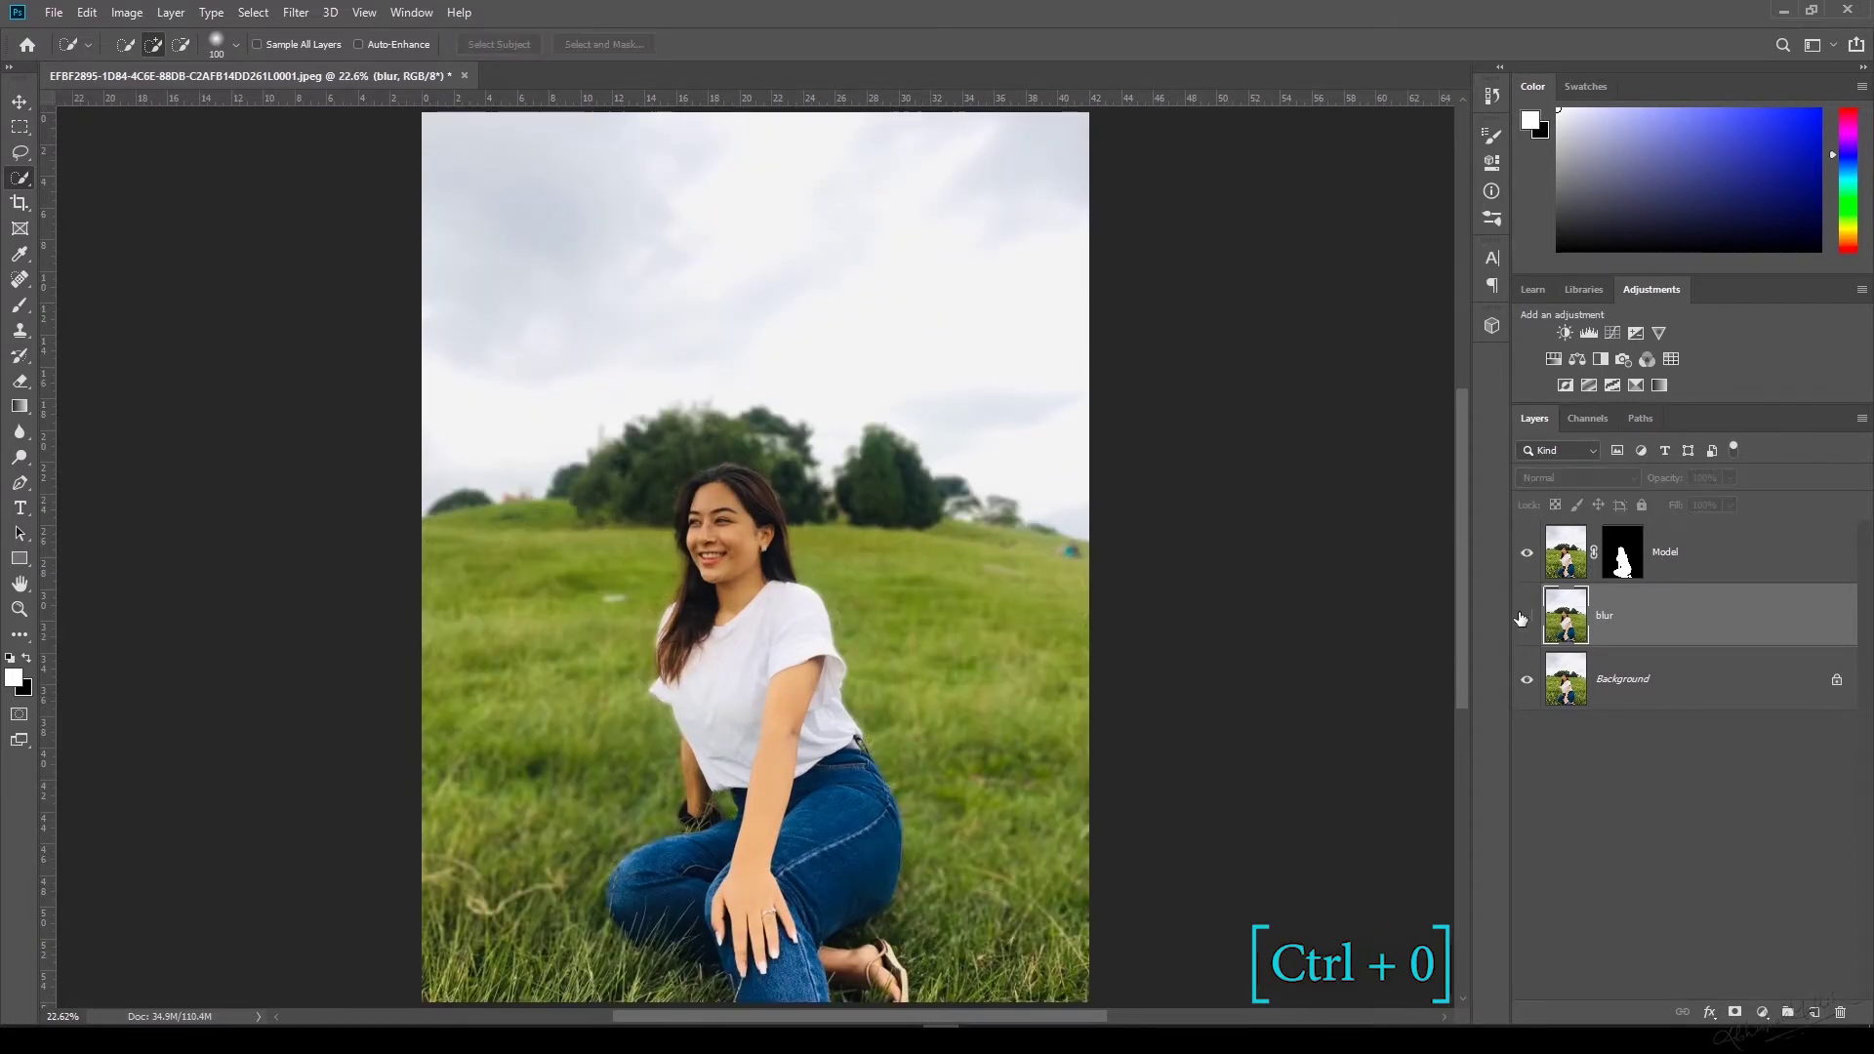
Apply the Model layer's mask permanently, and check the cutout by temporarily hiding the blur and Background layers.
left_click(1716, 559)
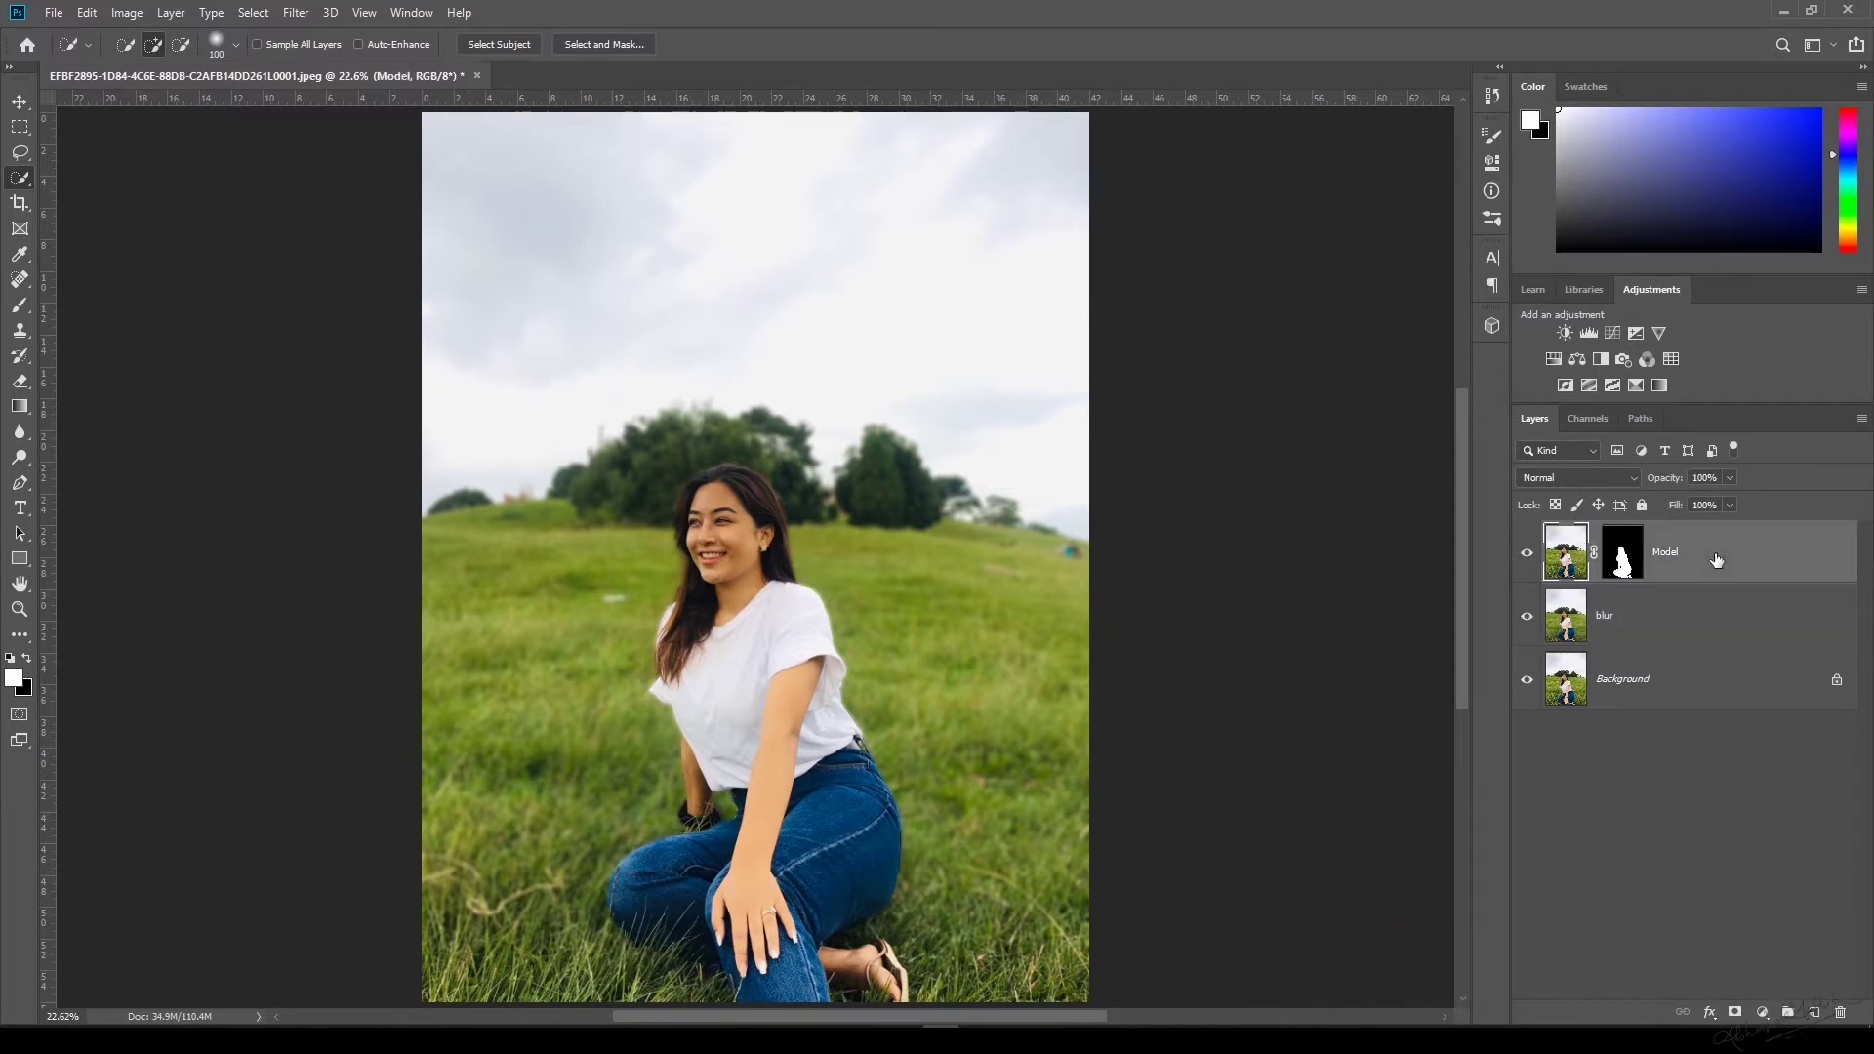
right_click(1623, 561)
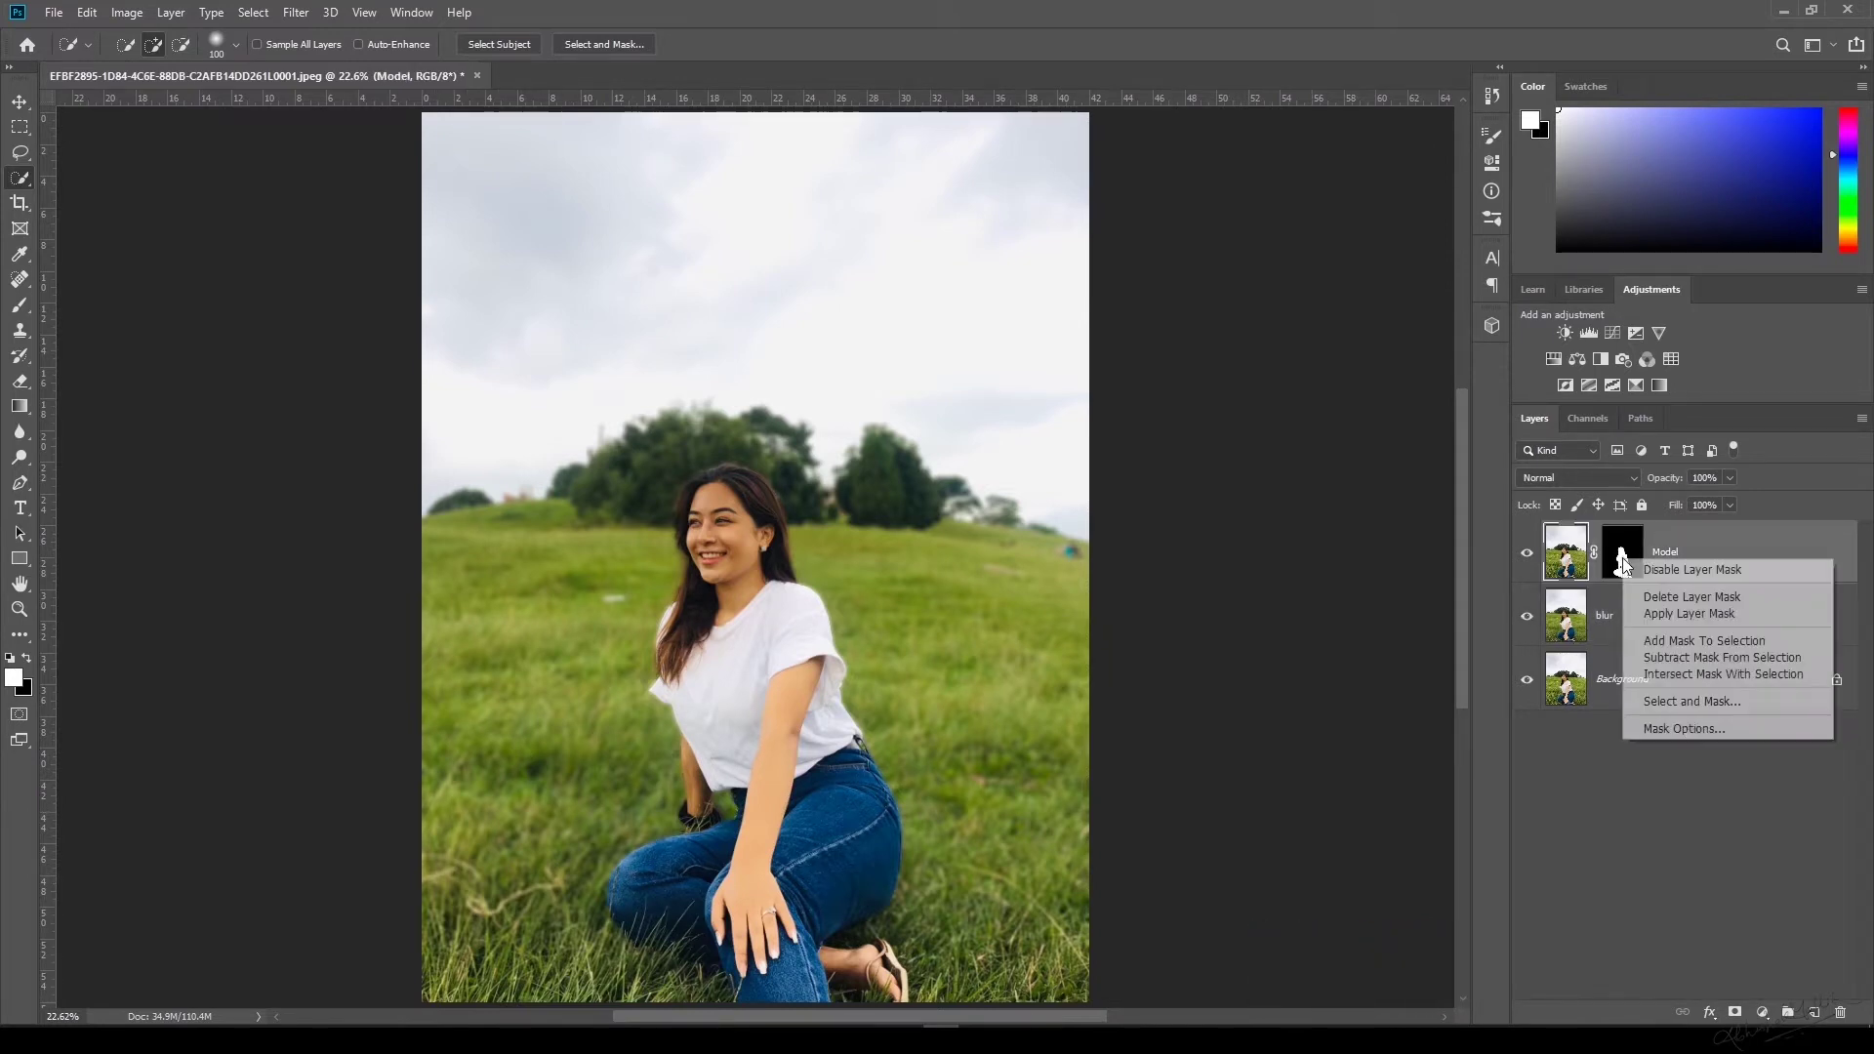
left_click(1659, 628)
left_click(1526, 624)
left_click(1527, 685)
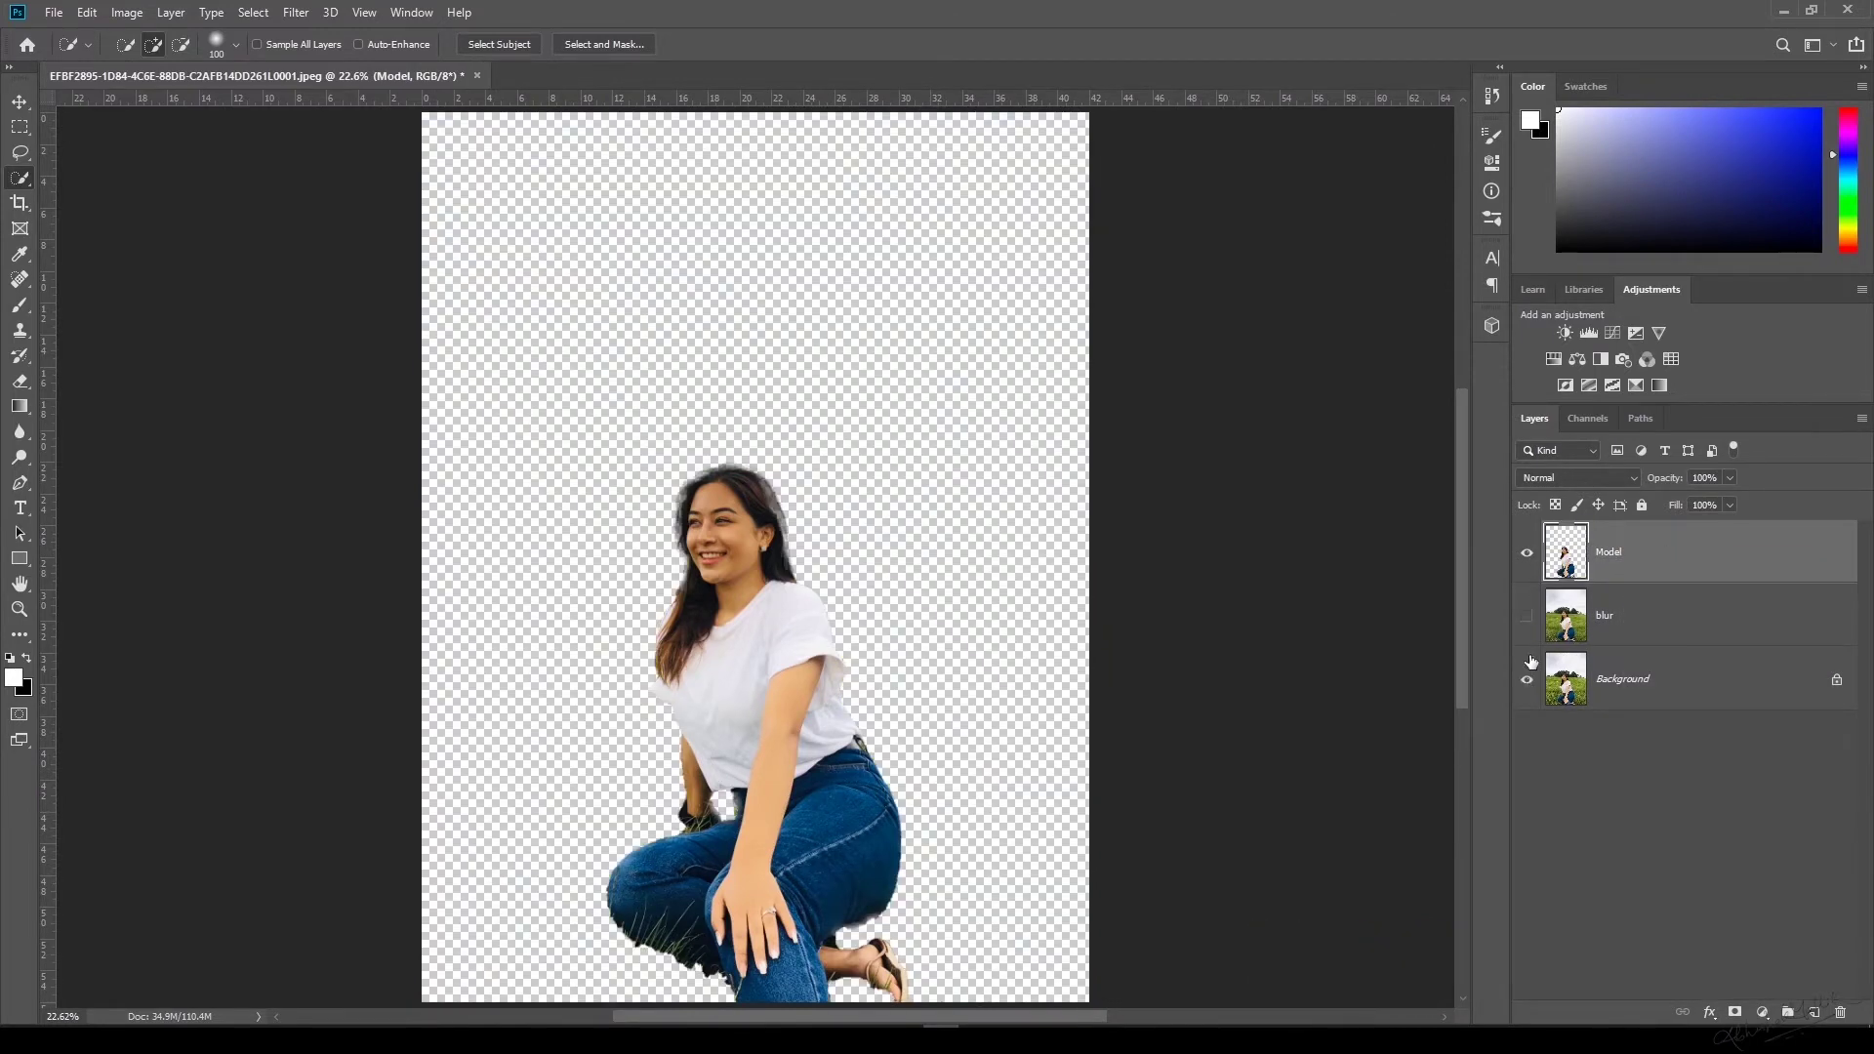
left_click(1526, 673)
left_click(1526, 620)
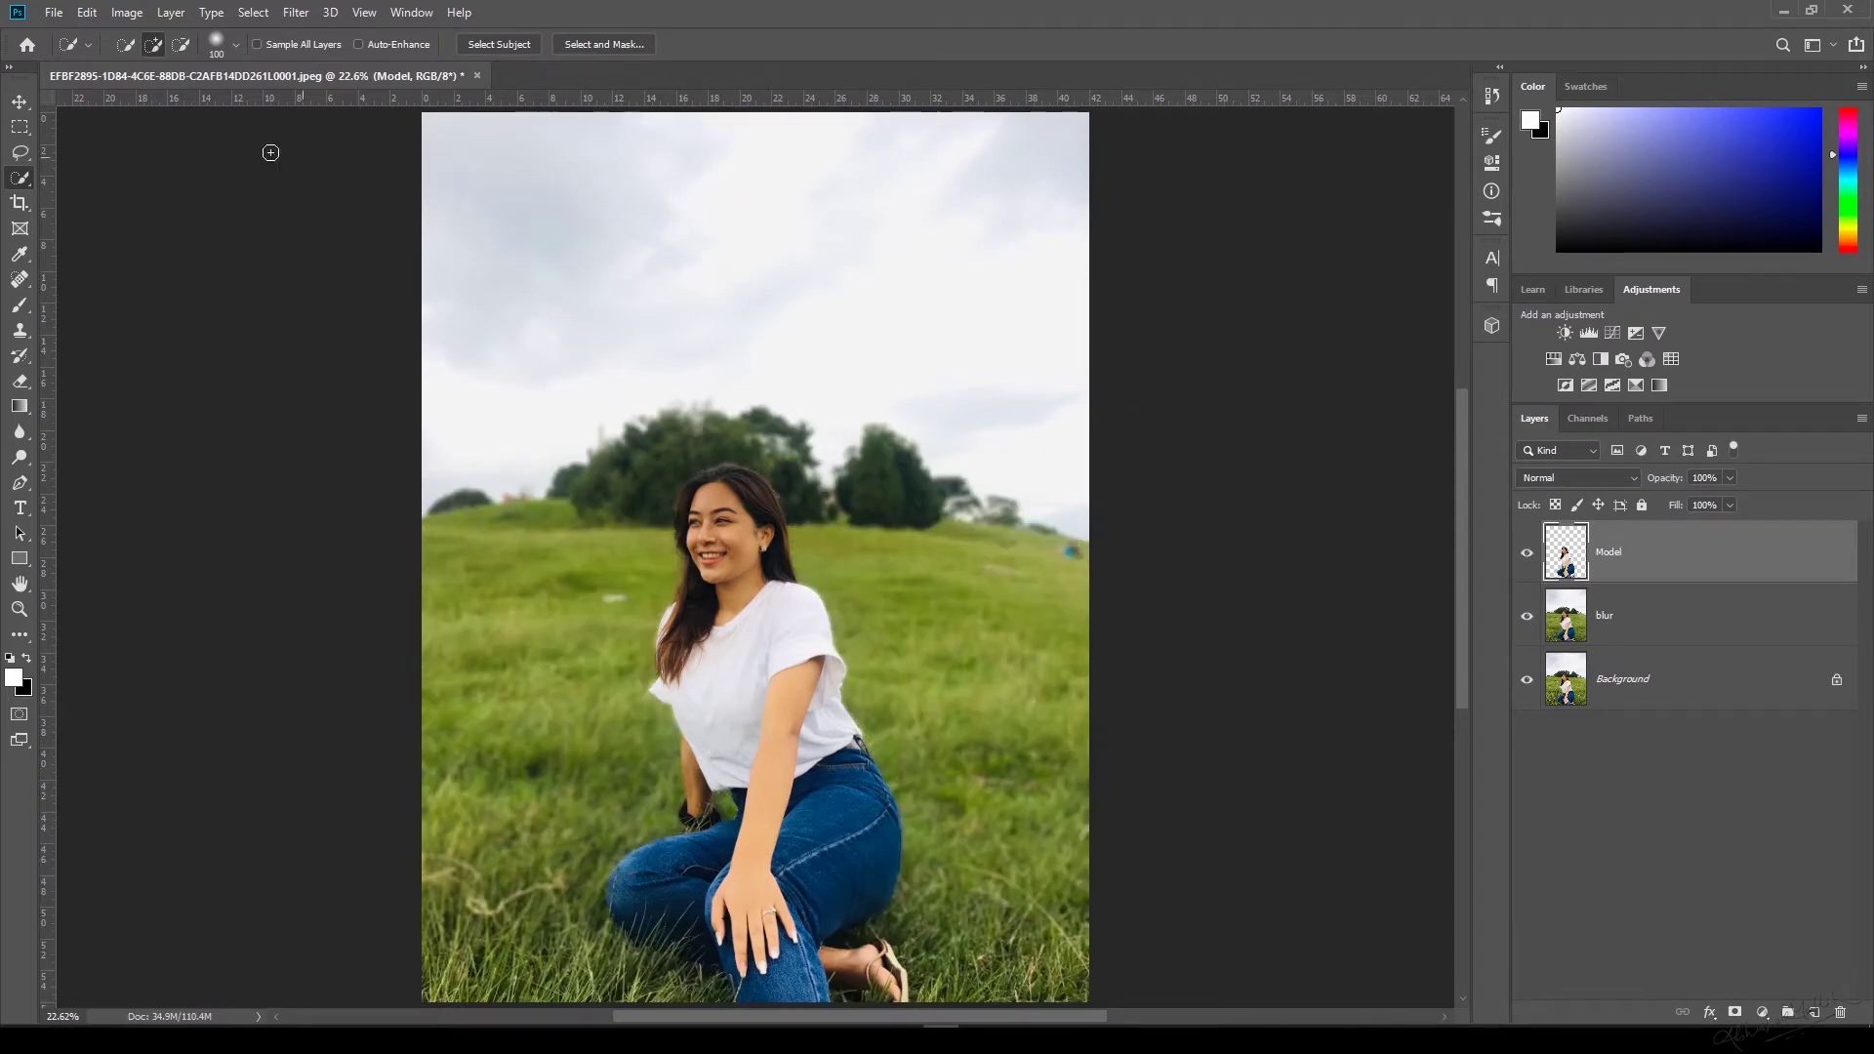
Open butterful.png and bring its butterfly into the portrait document, accepting the colour profile conversion.
left_click(26, 47)
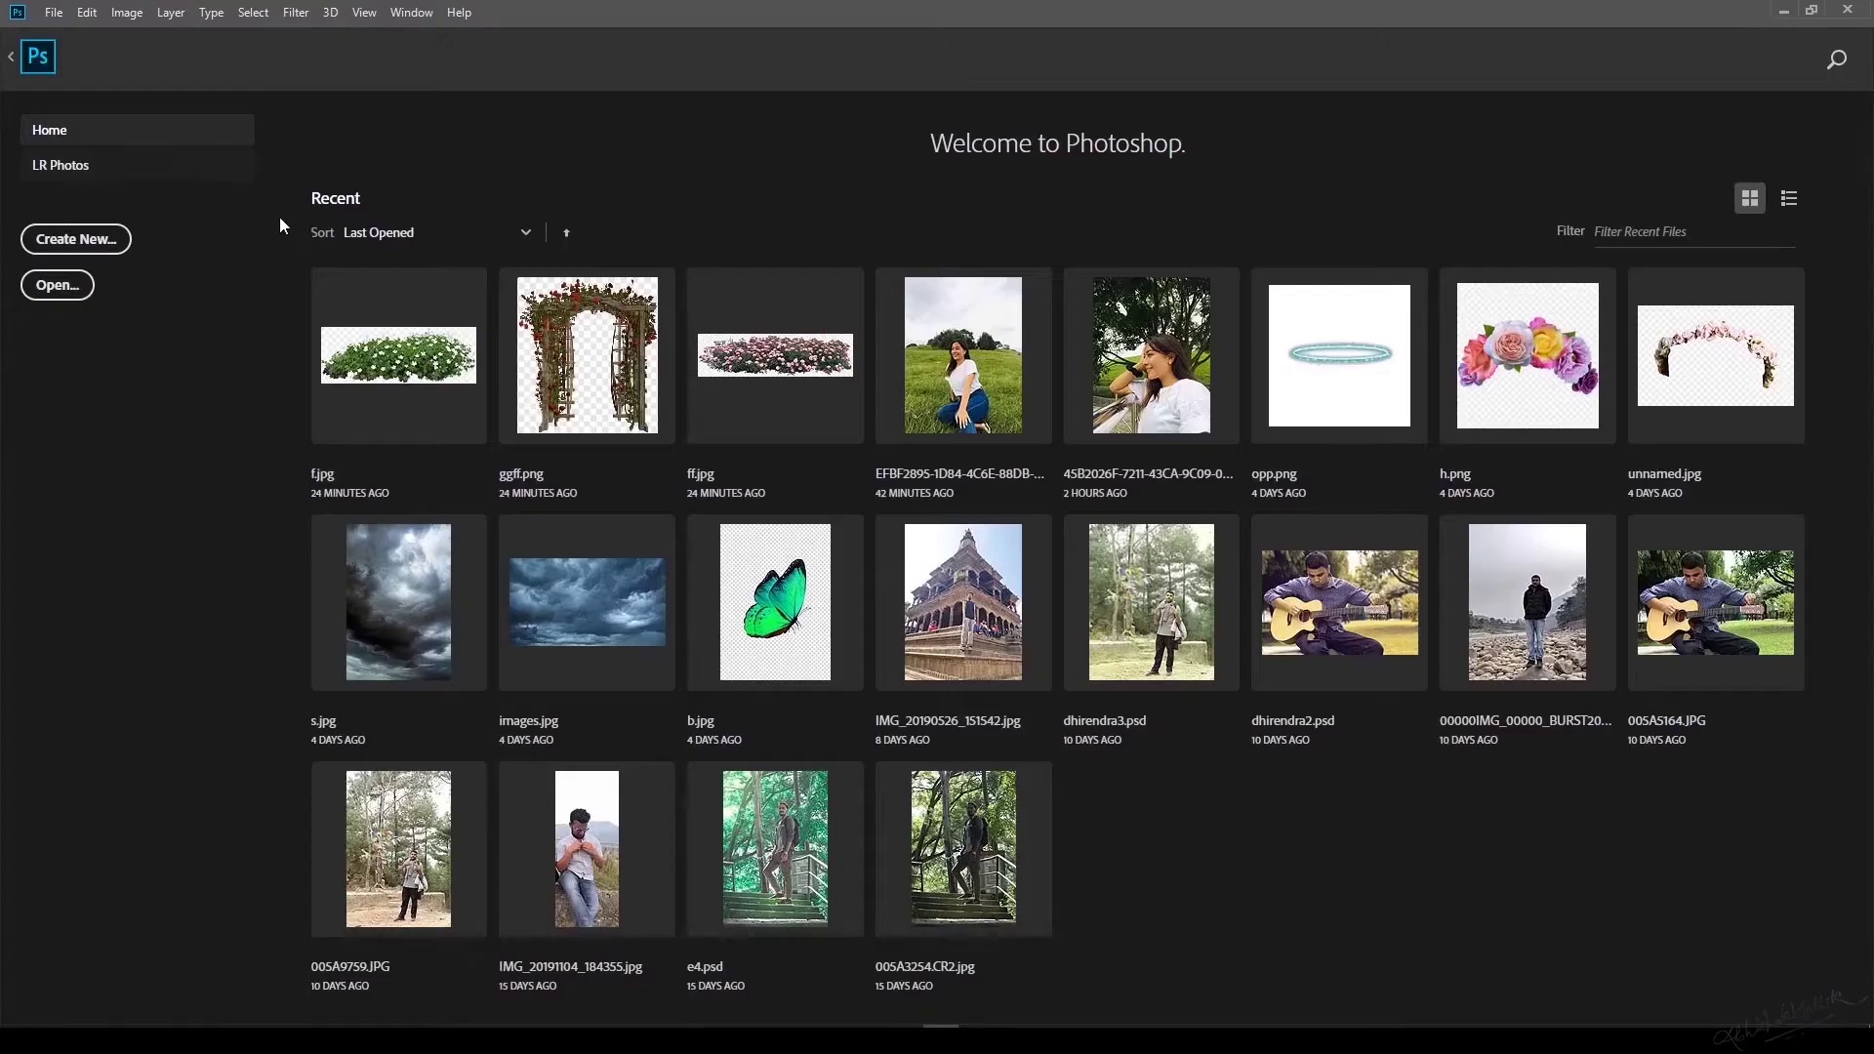
left_click(55, 285)
left_click(281, 261)
left_click(1349, 892)
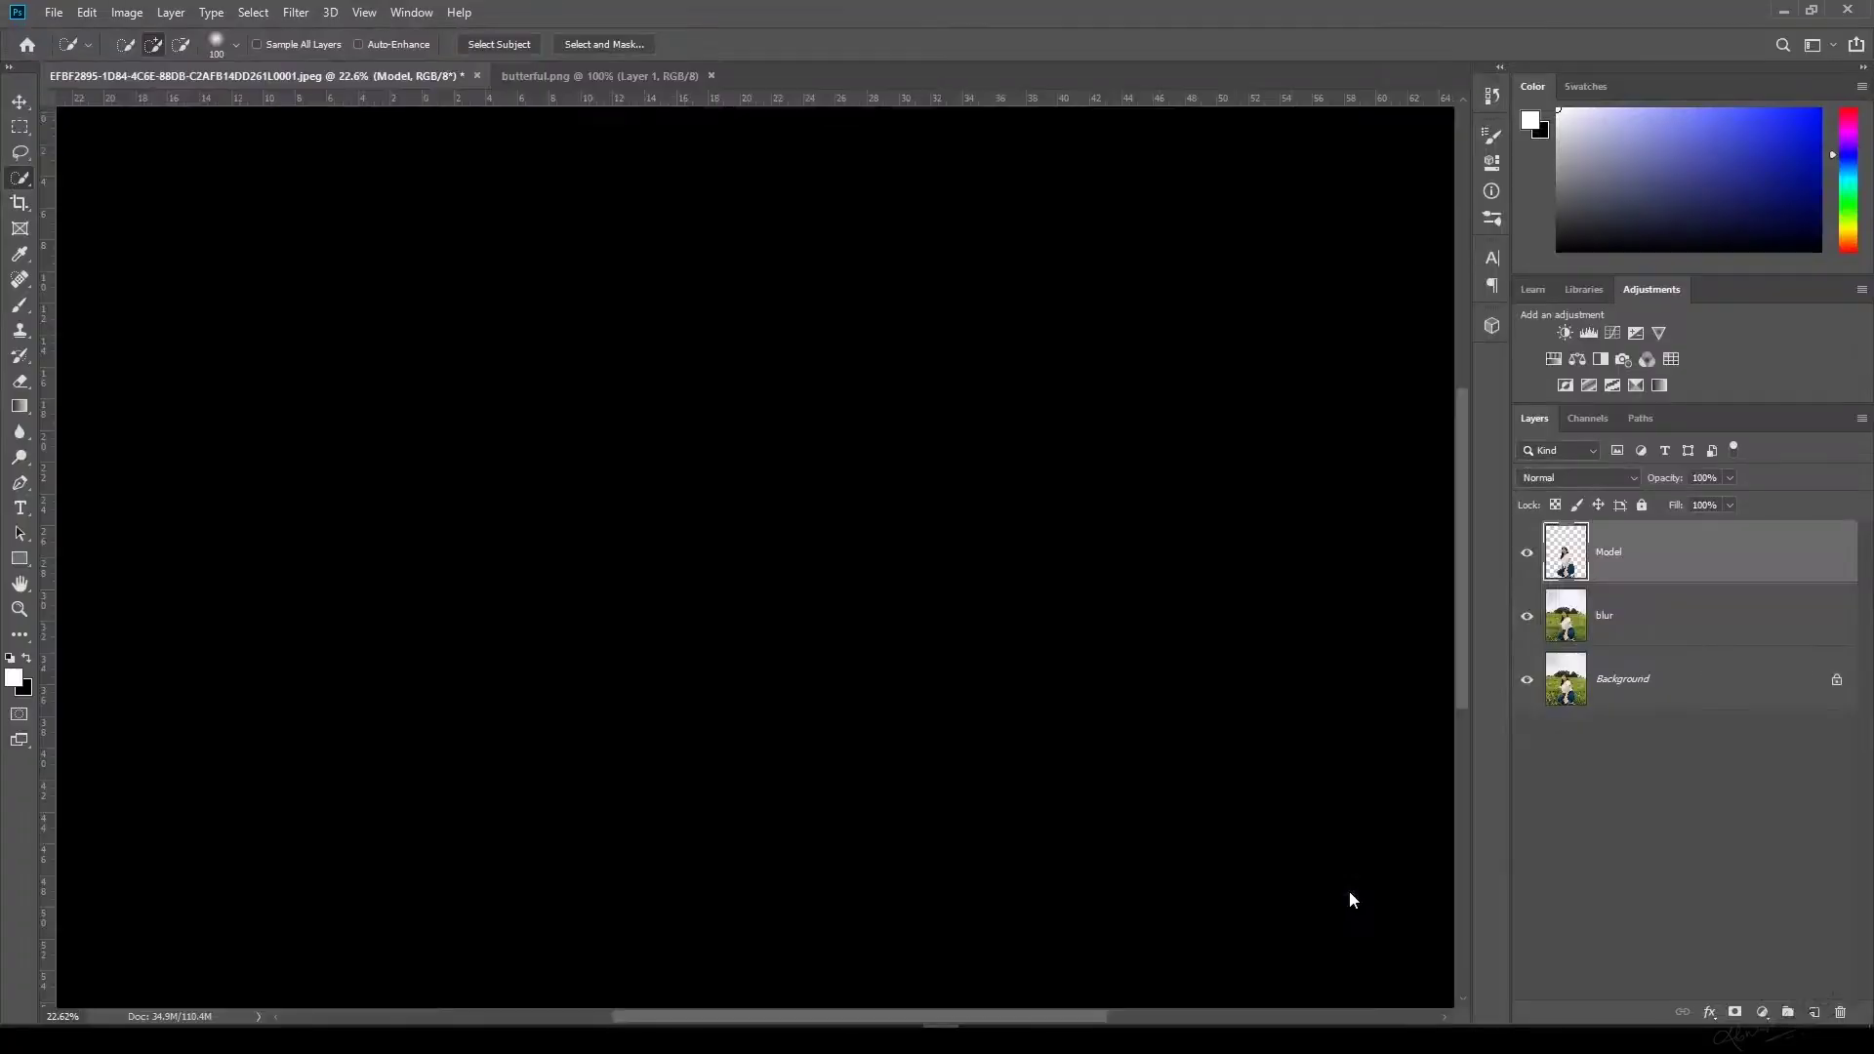
left_click_drag(827, 656, 653, 529)
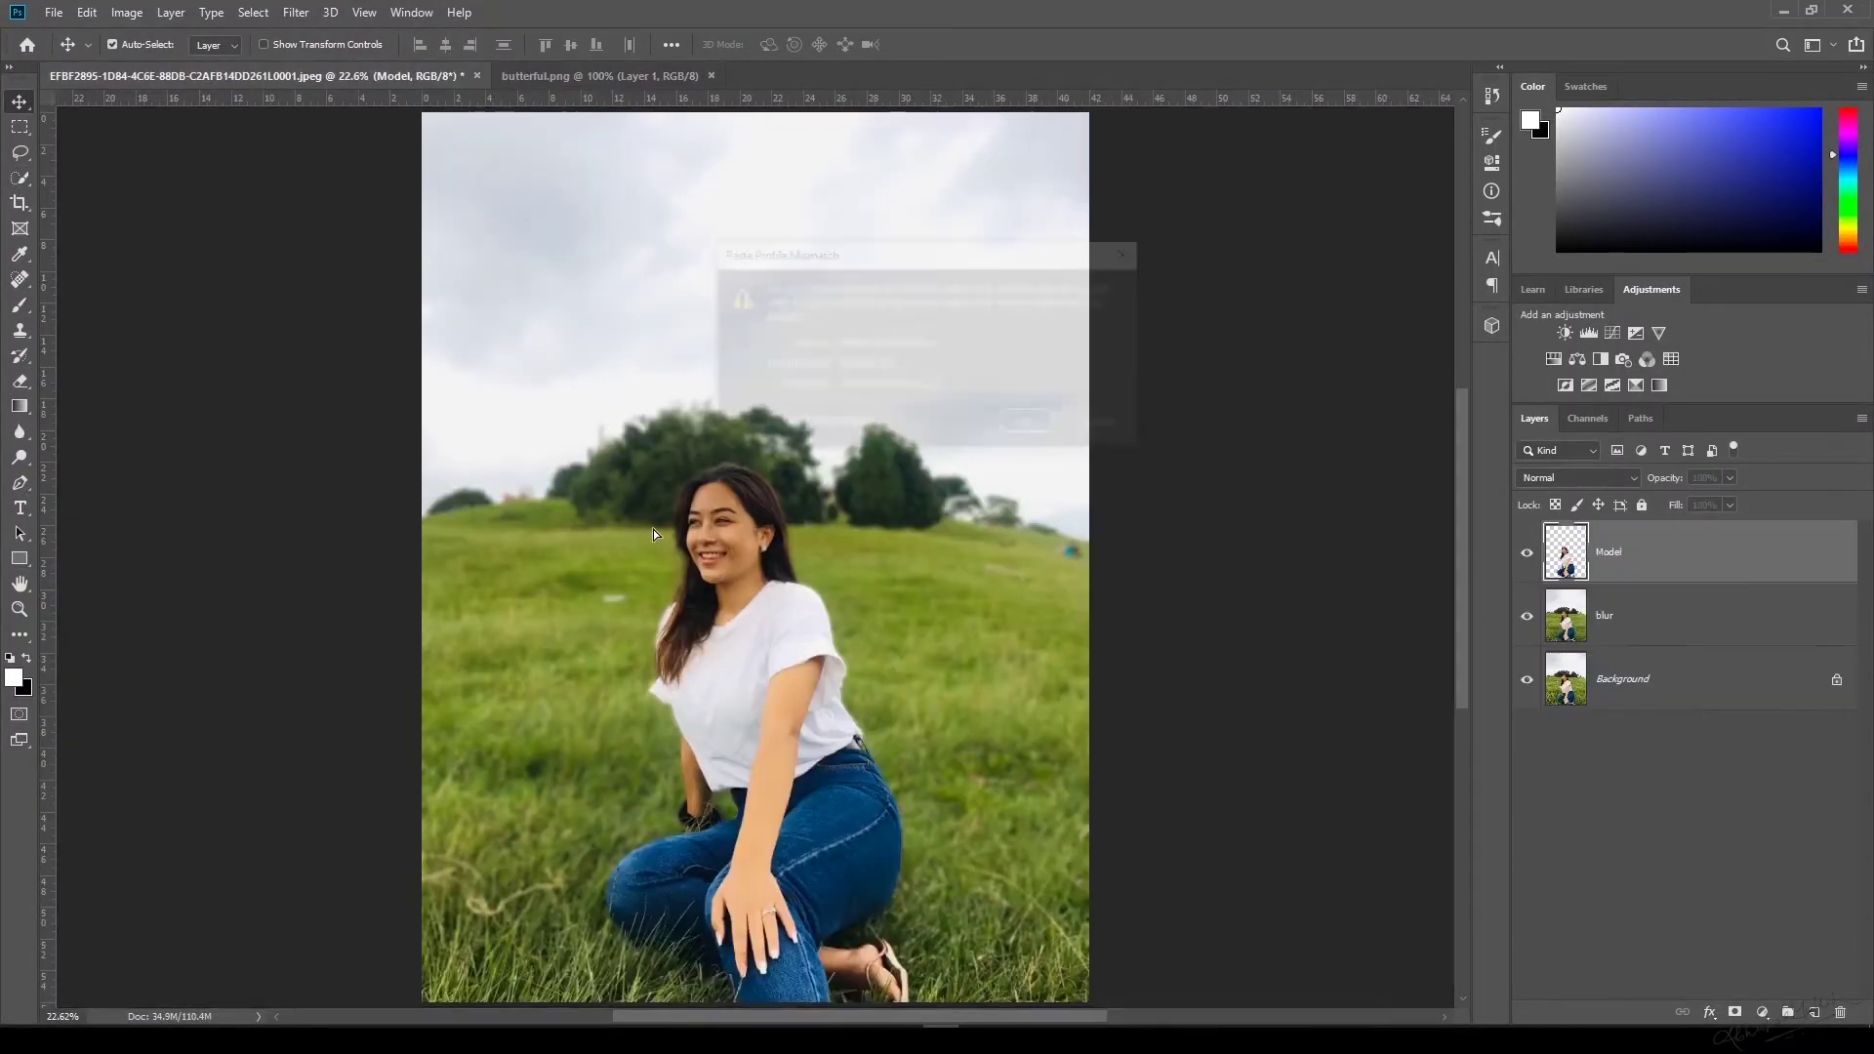
left_click(1031, 426)
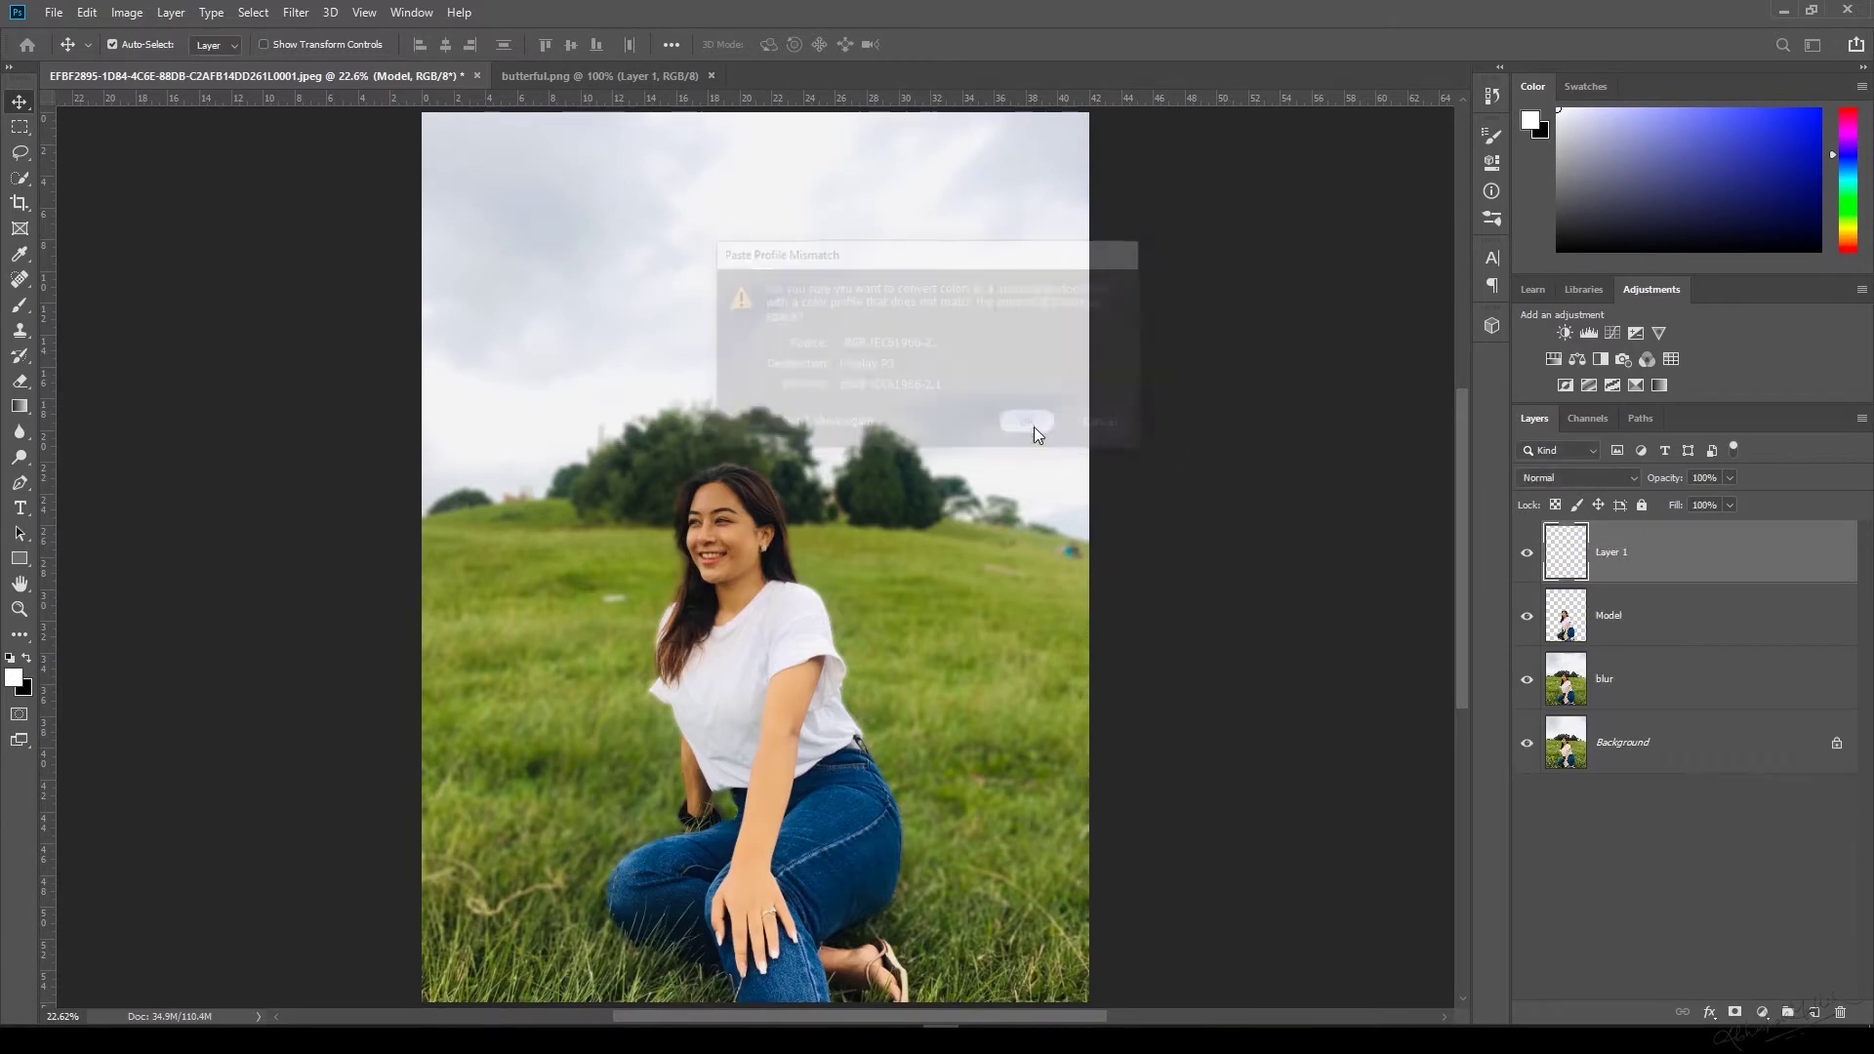
Scale the butterfly to about 142% and place it in front of the trees, beside the model's face.
left_click_drag(662, 552, 540, 527)
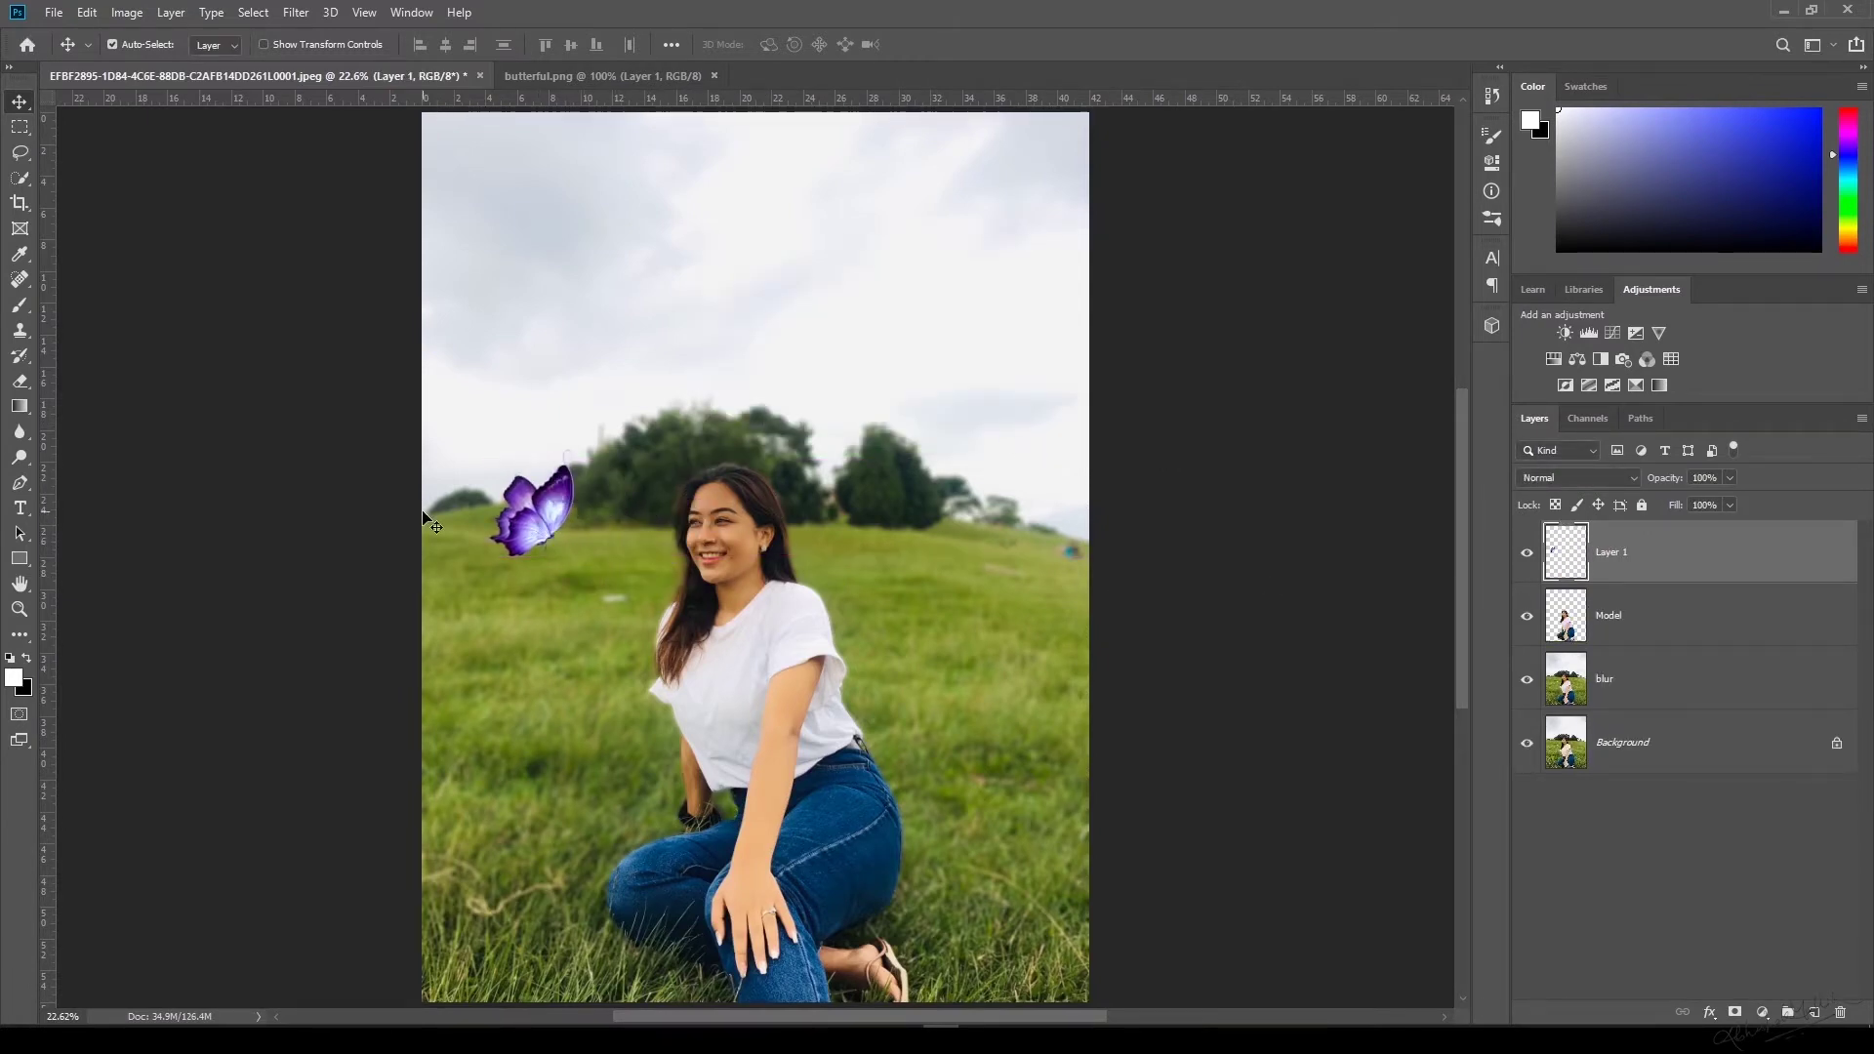
key("ctrl+t")
left_click_drag(574, 558, 540, 522)
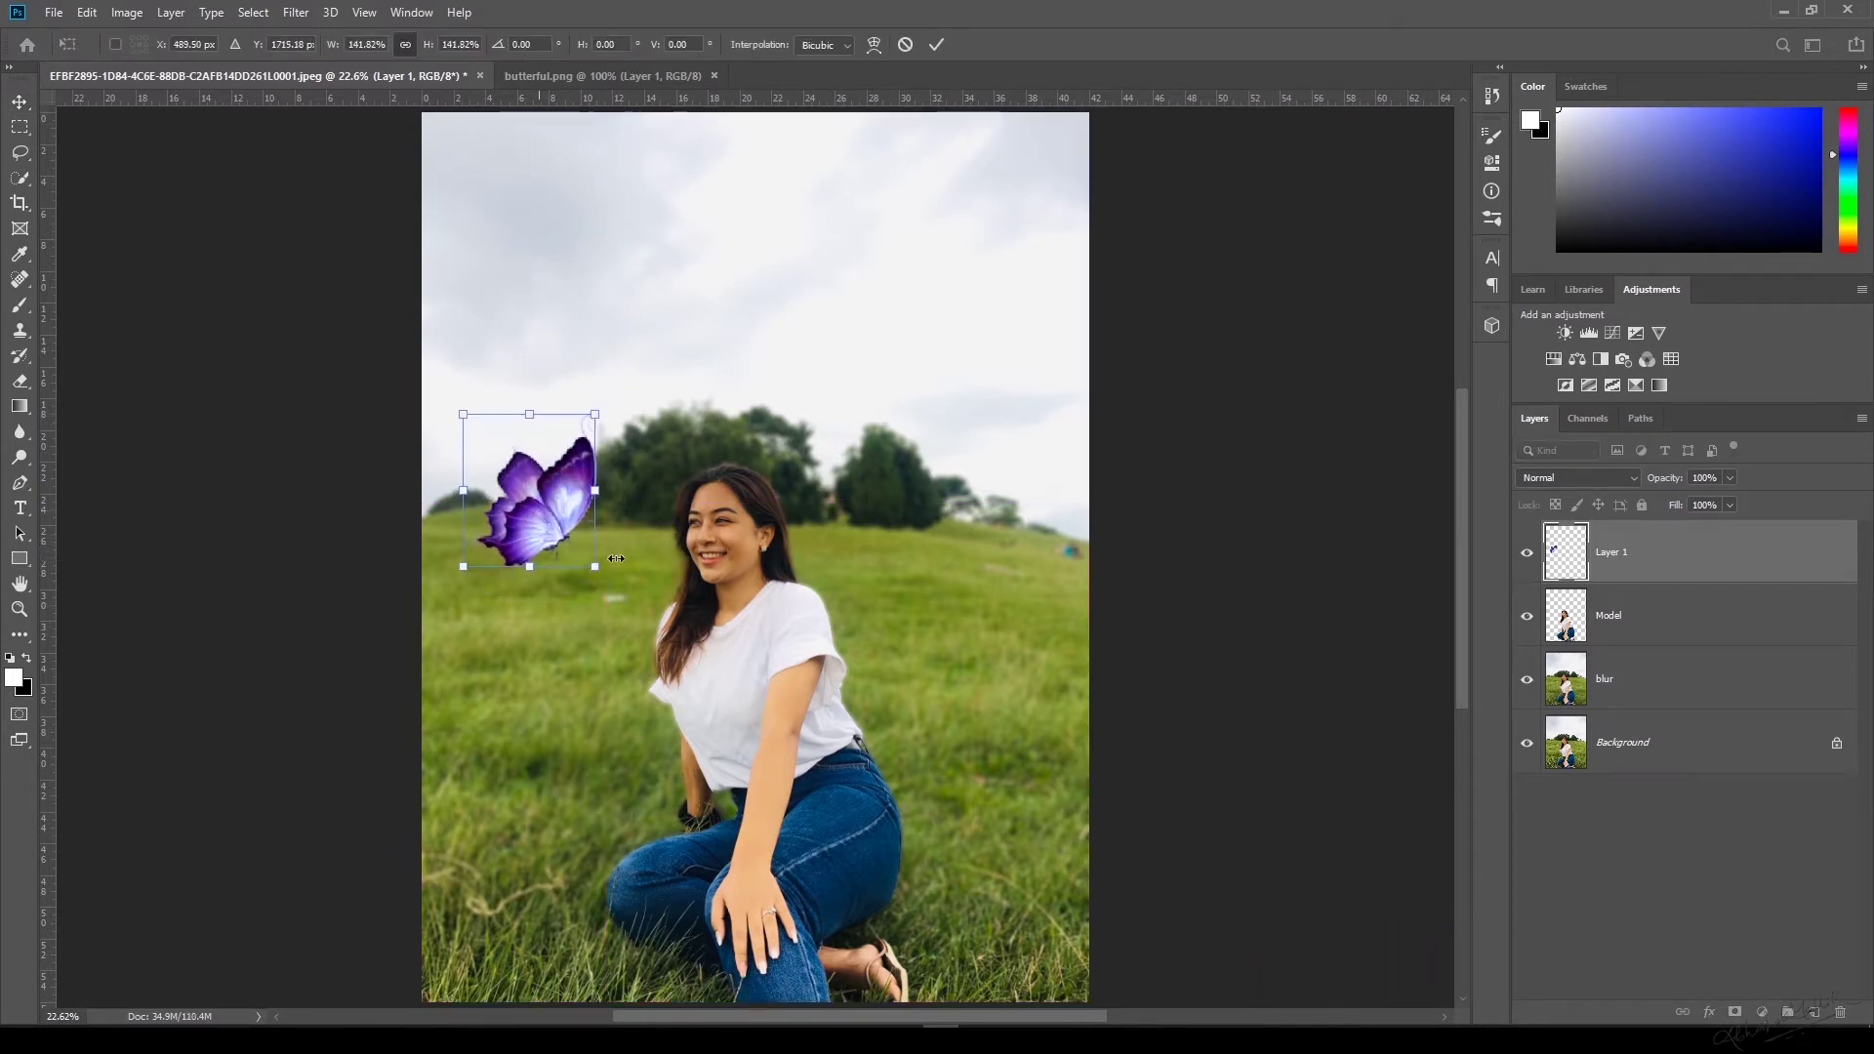
left_click(935, 45)
key("ctrl+plus")
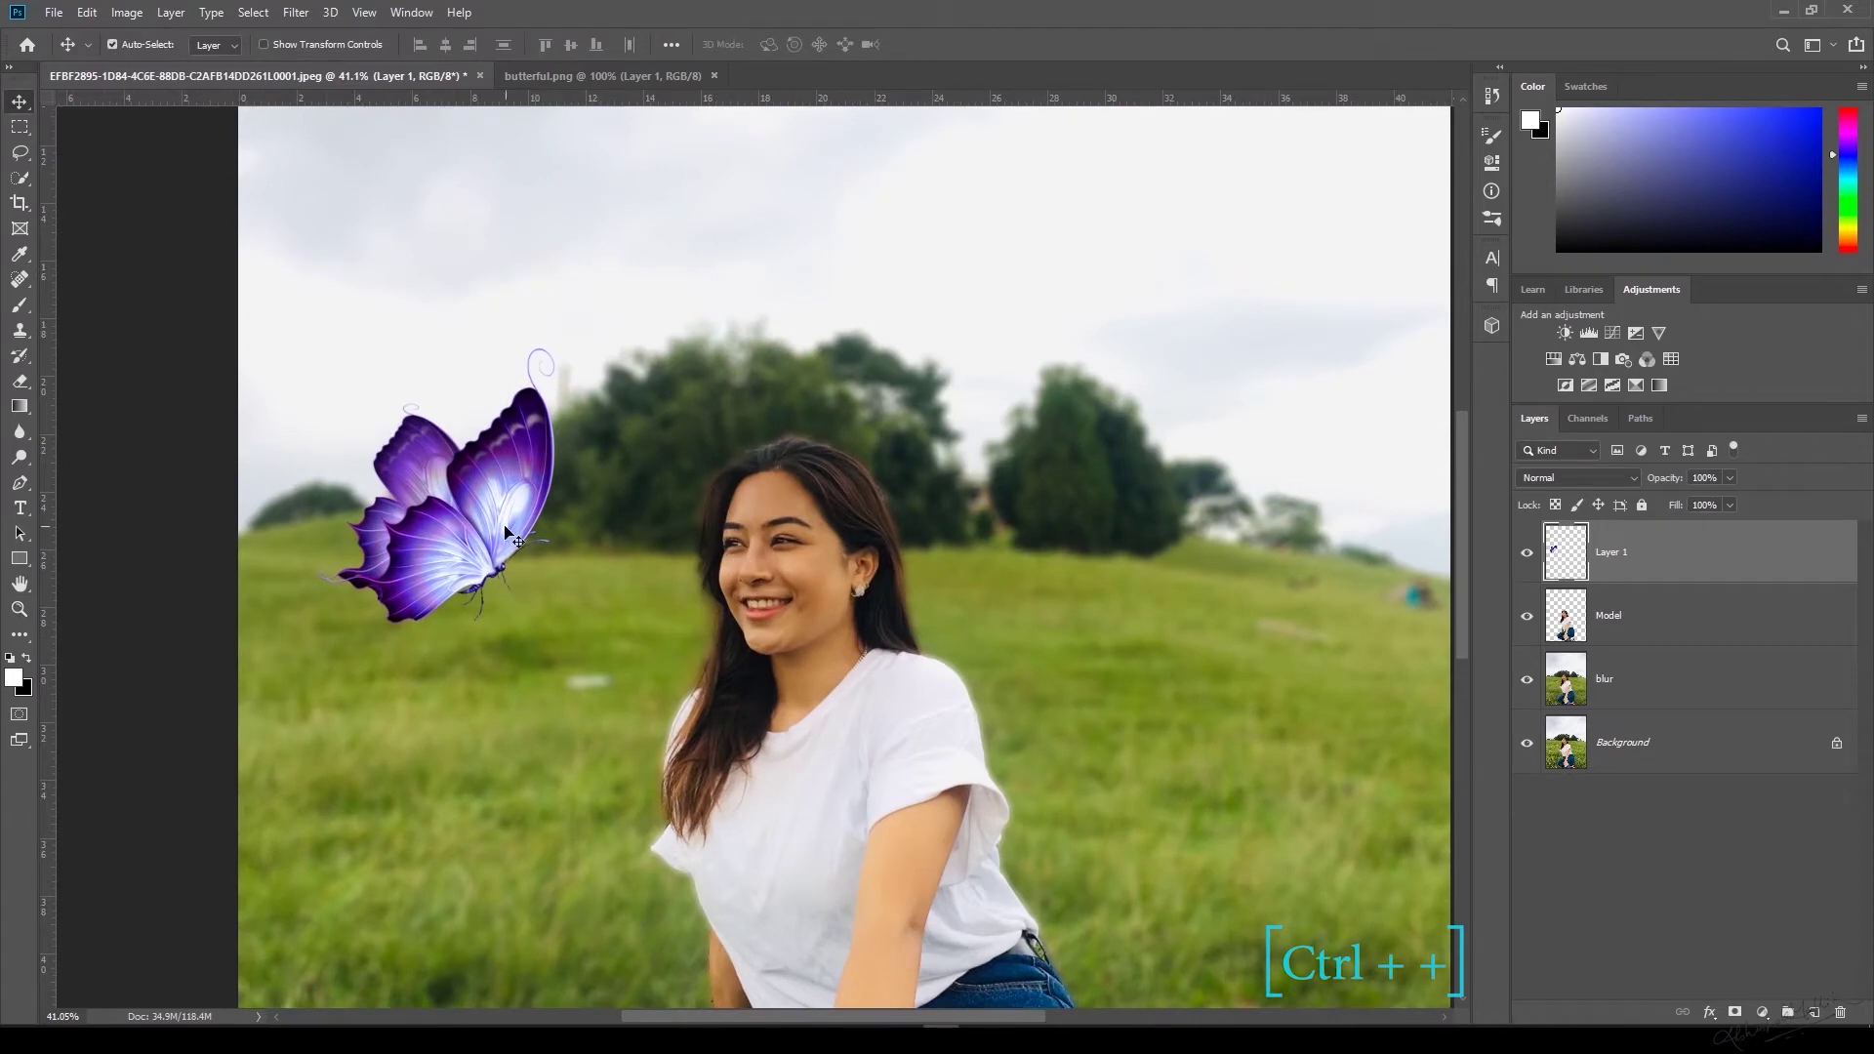
left_click_drag(508, 532, 498, 478)
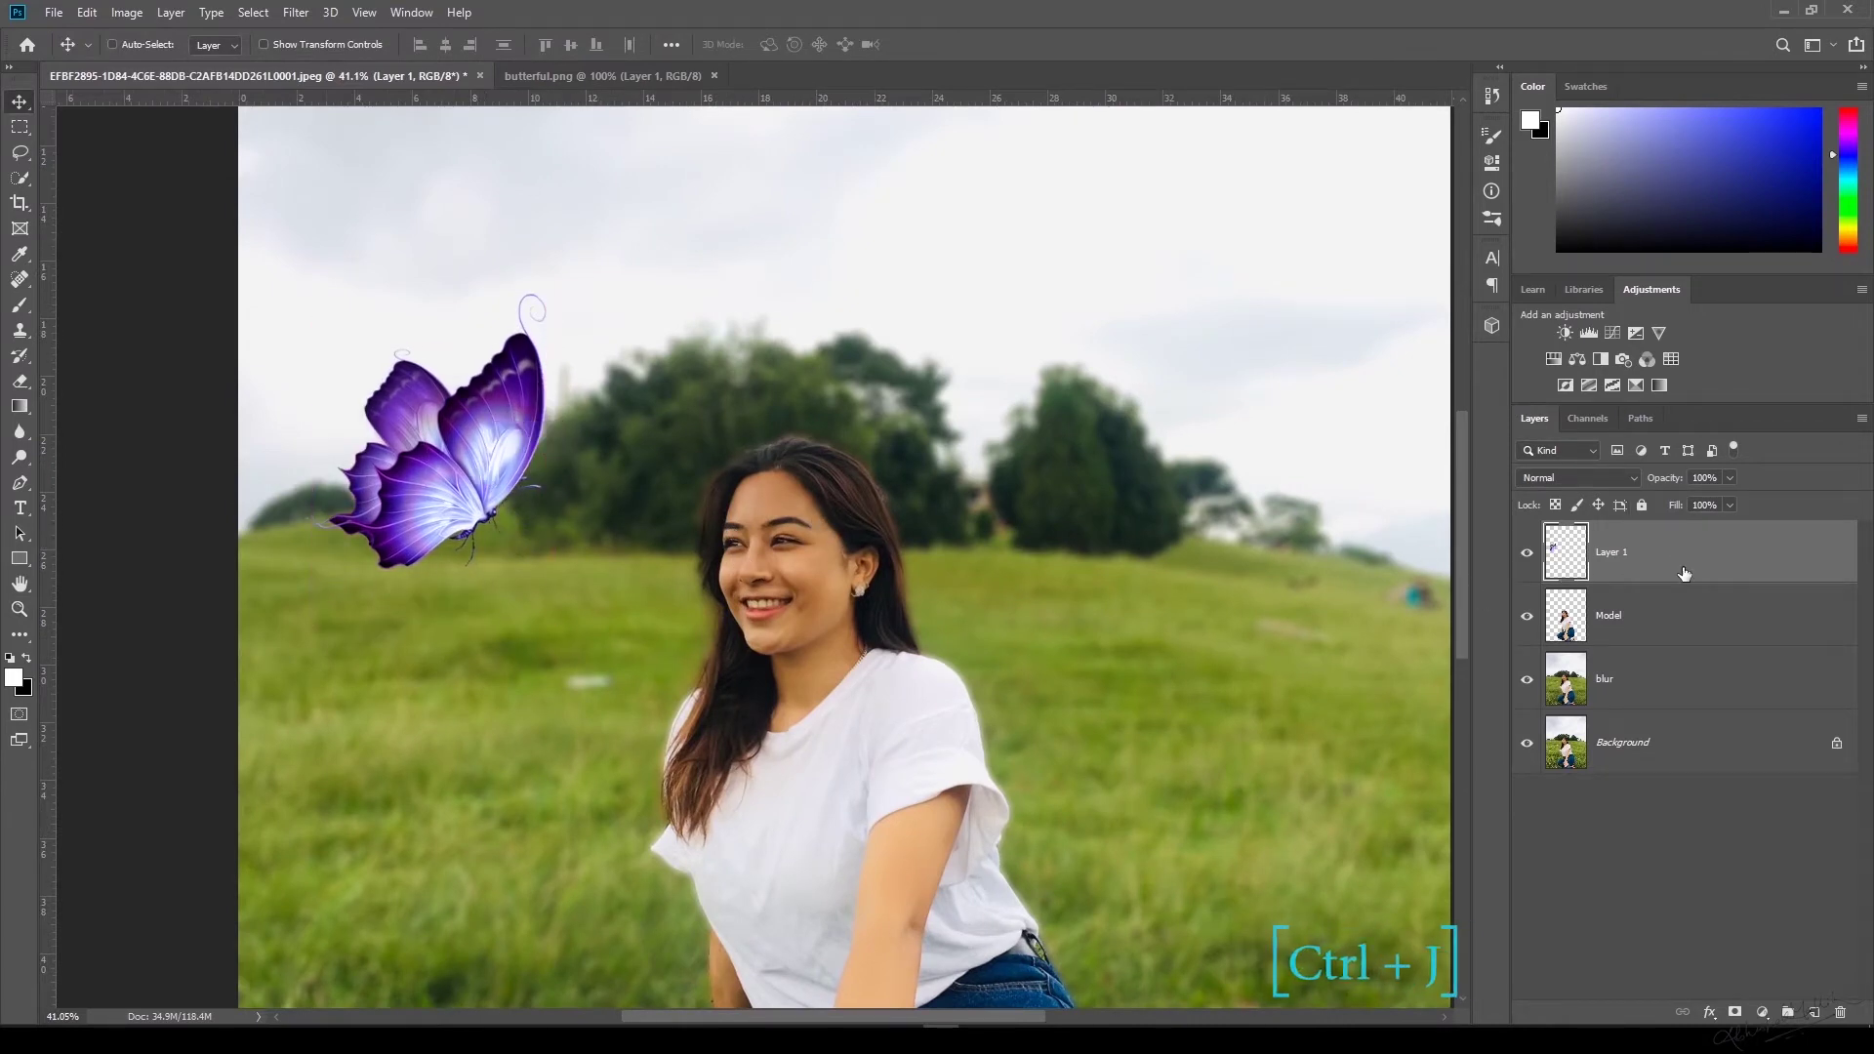
Duplicate the butterfly layer and set the copy's blend mode to Lighten.
key("ctrl+j")
left_click(1606, 480)
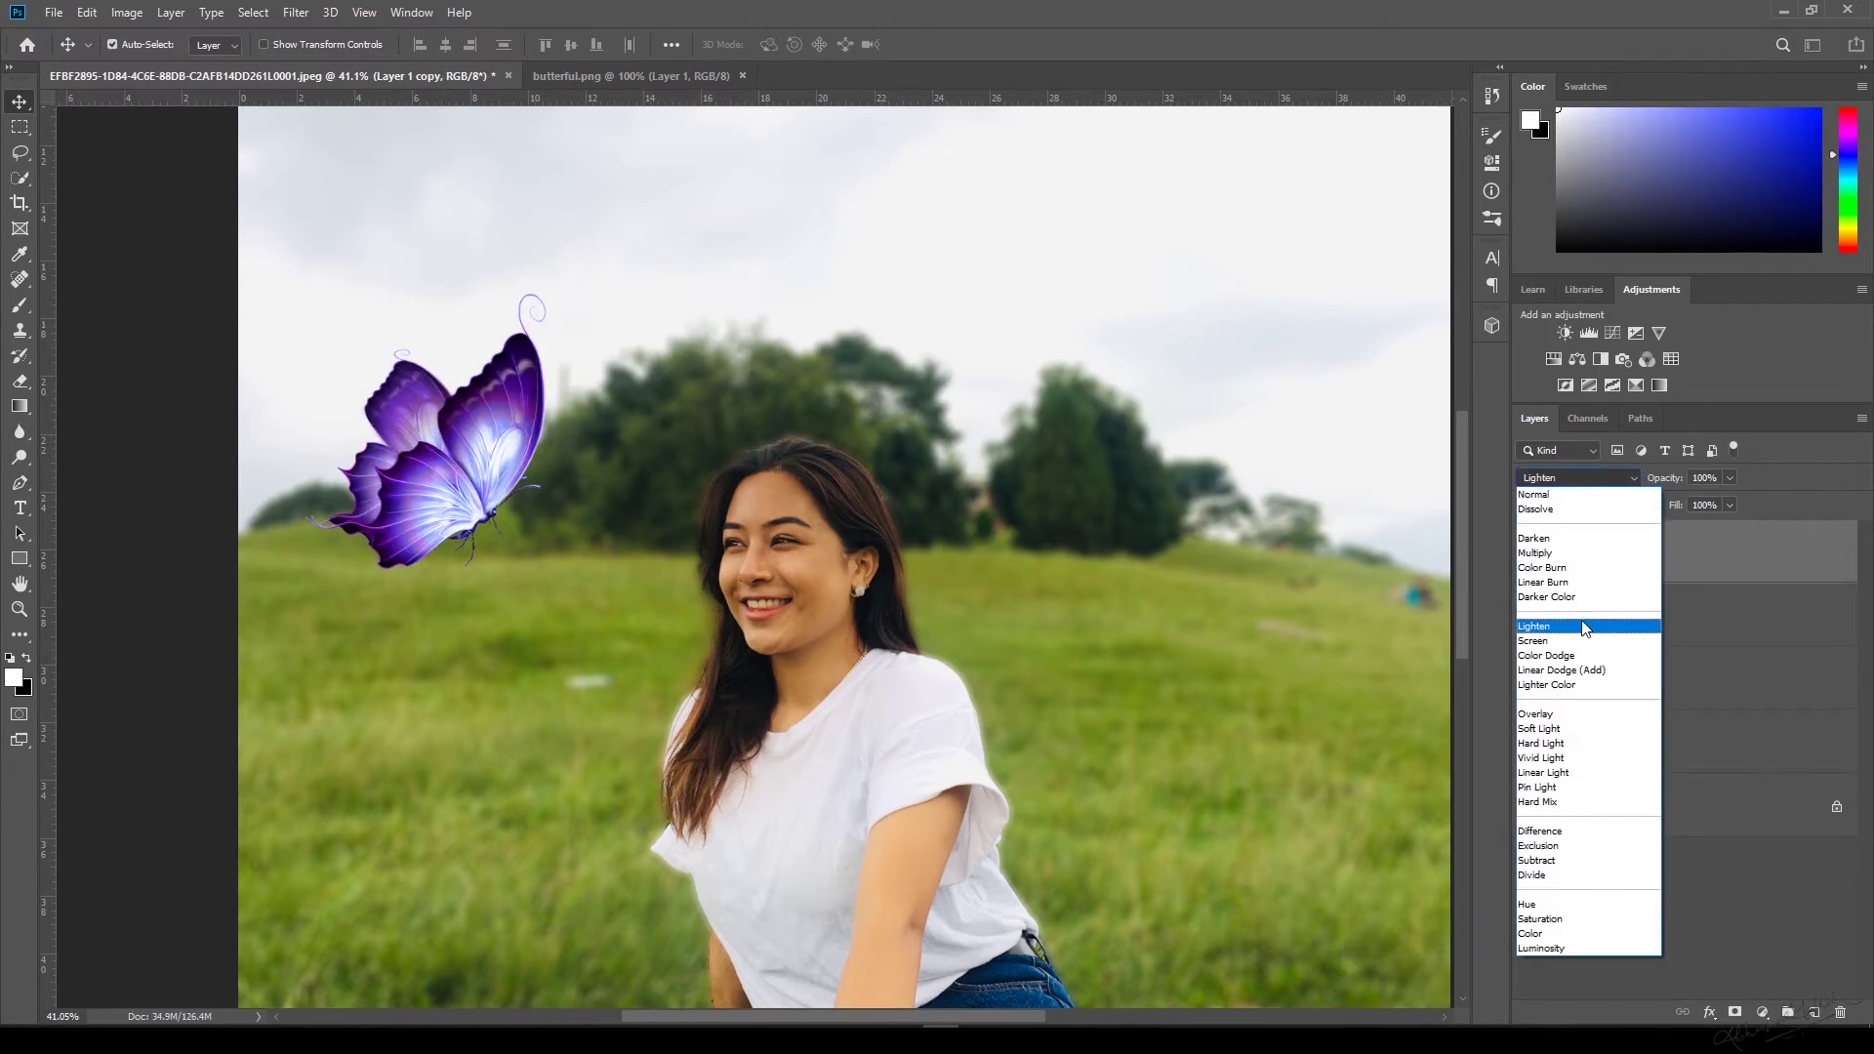
left_click(1585, 627)
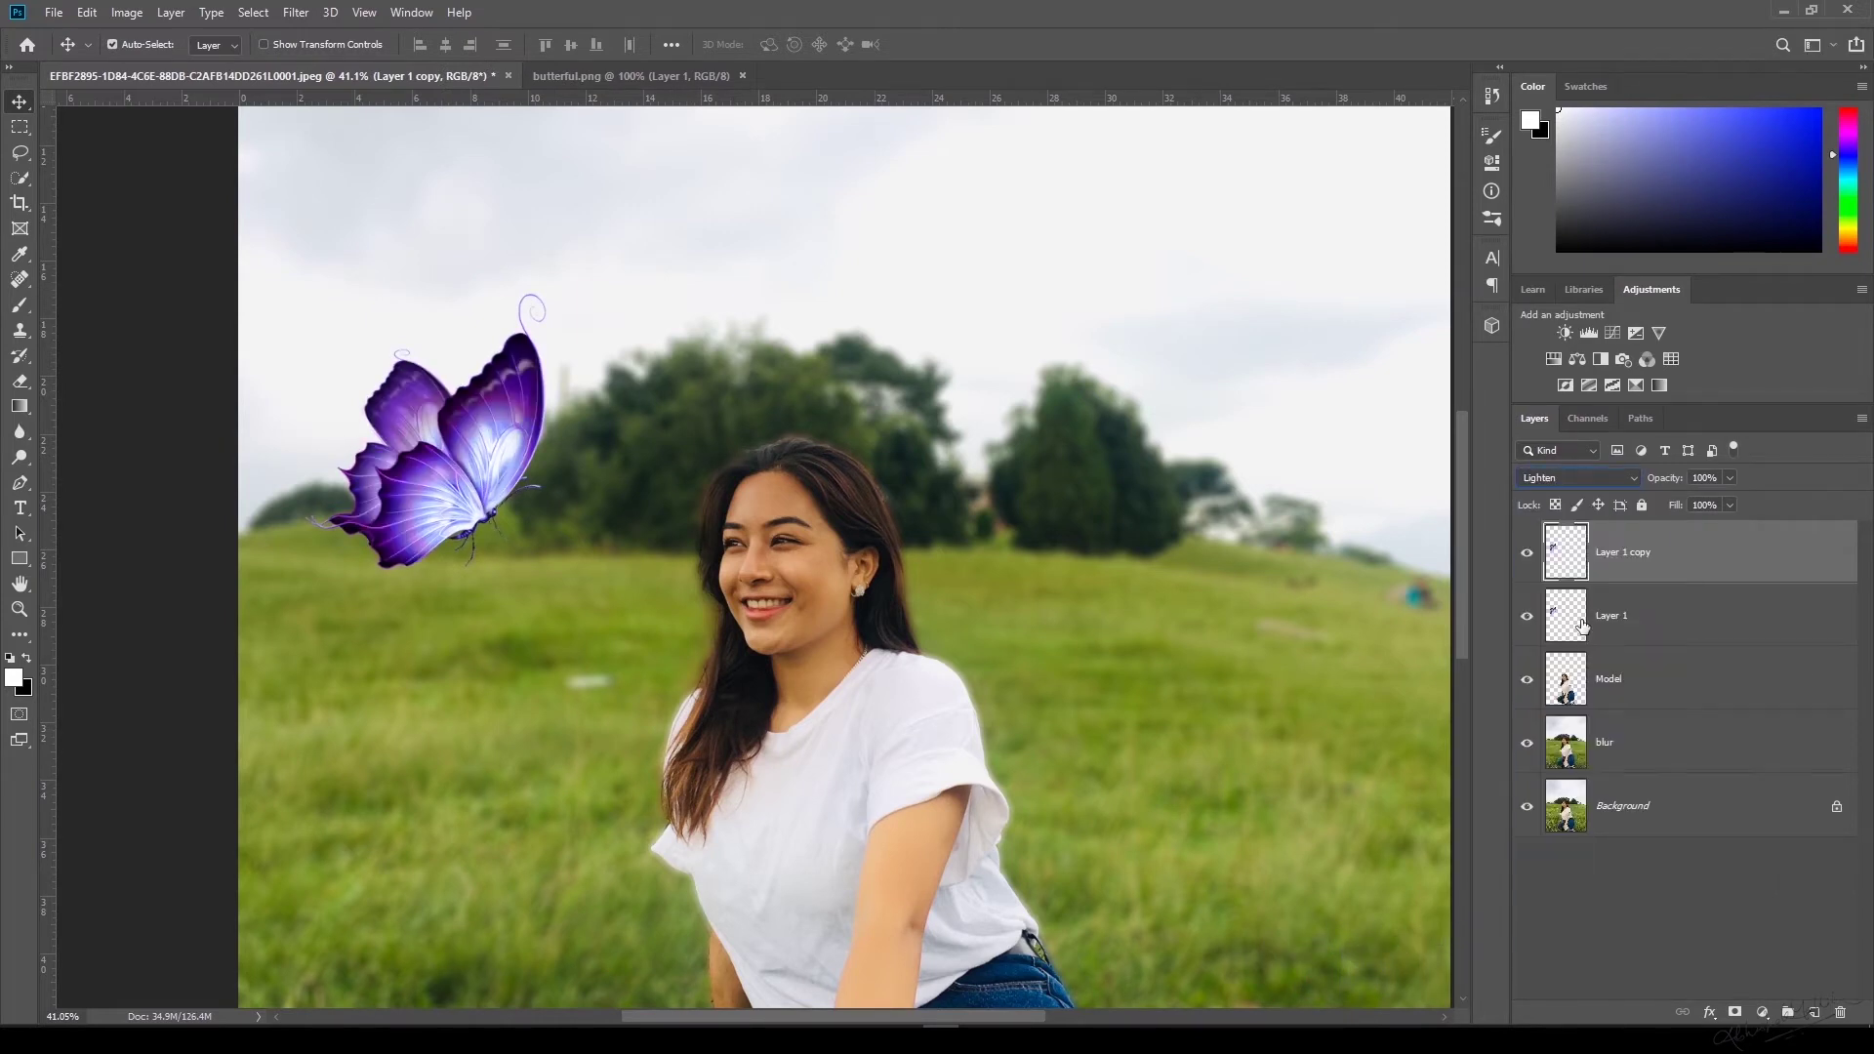
Apply a Gaussian Blur with a radius of 98.5 pixels to the butterfly copy.
left_click(296, 12)
mouse_move(391, 214)
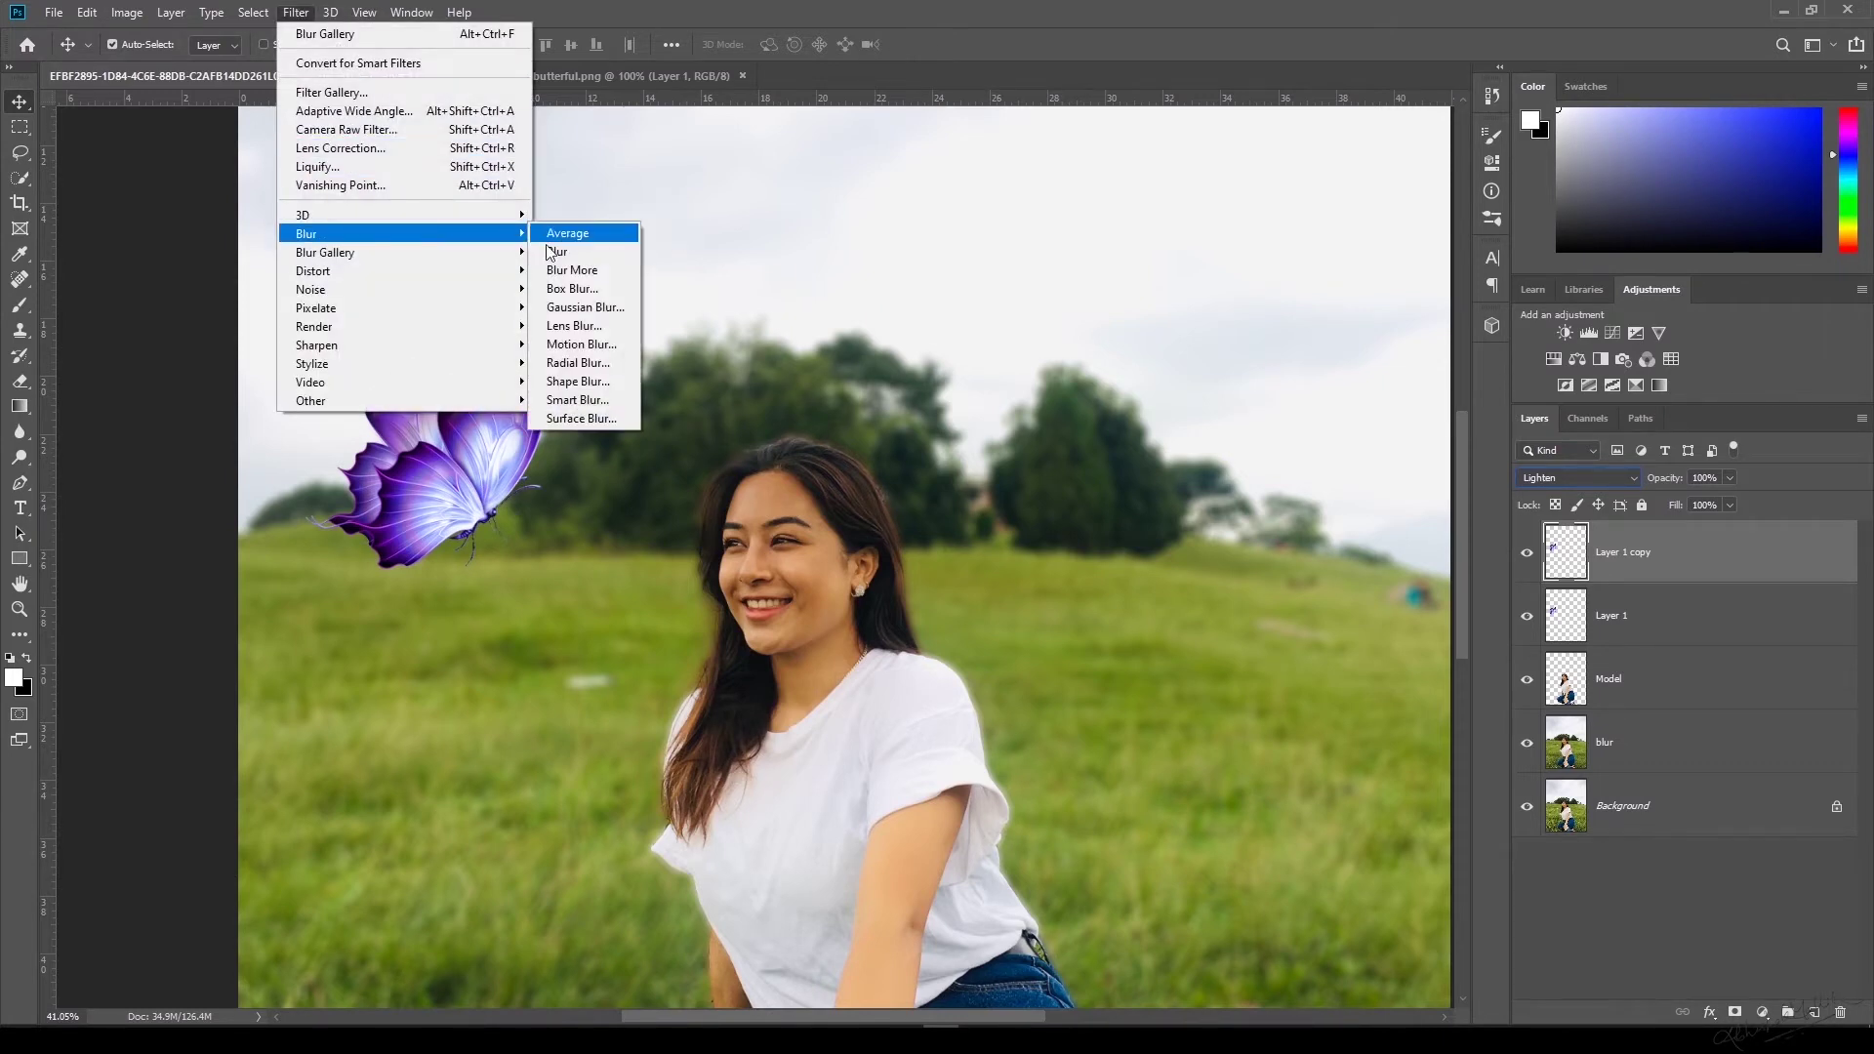
left_click(580, 308)
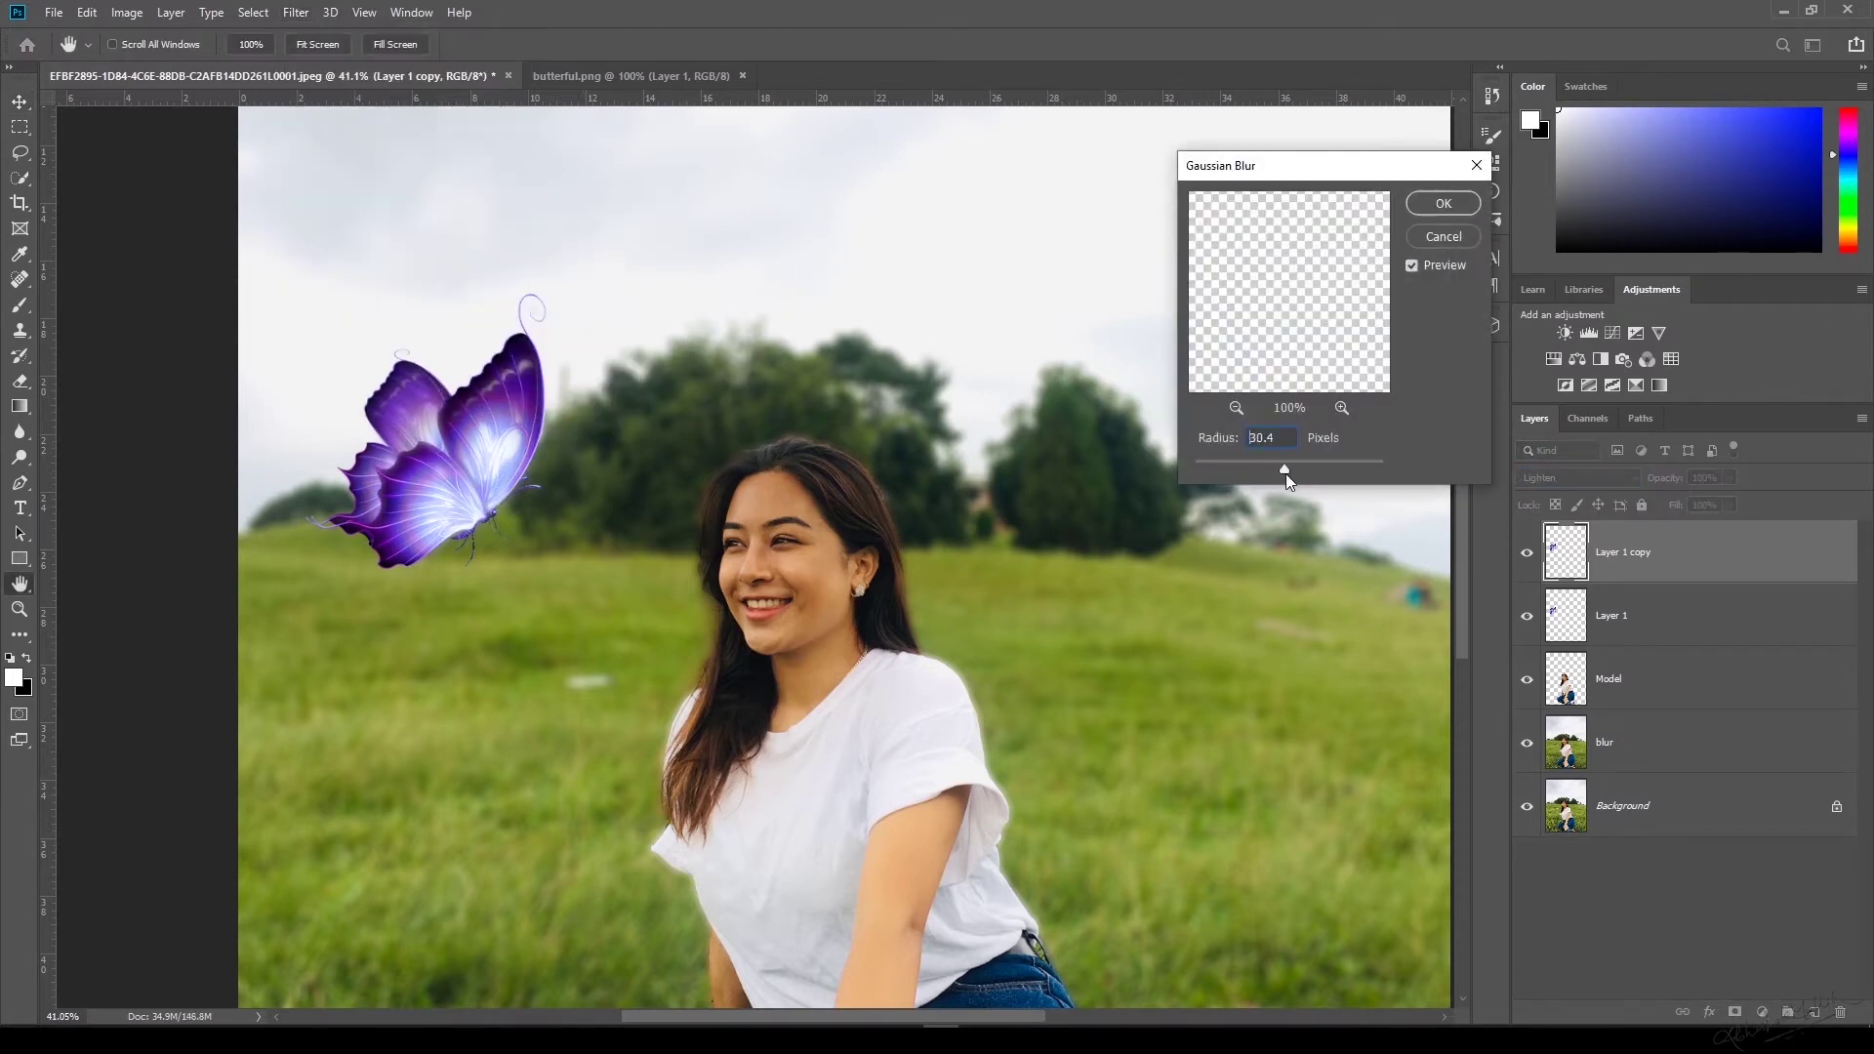
mouse_move(1285, 472)
left_mouse_down()
mouse_move(1375, 466)
mouse_move(1207, 478)
mouse_move(1298, 467)
left_mouse_up()
left_click(1316, 464)
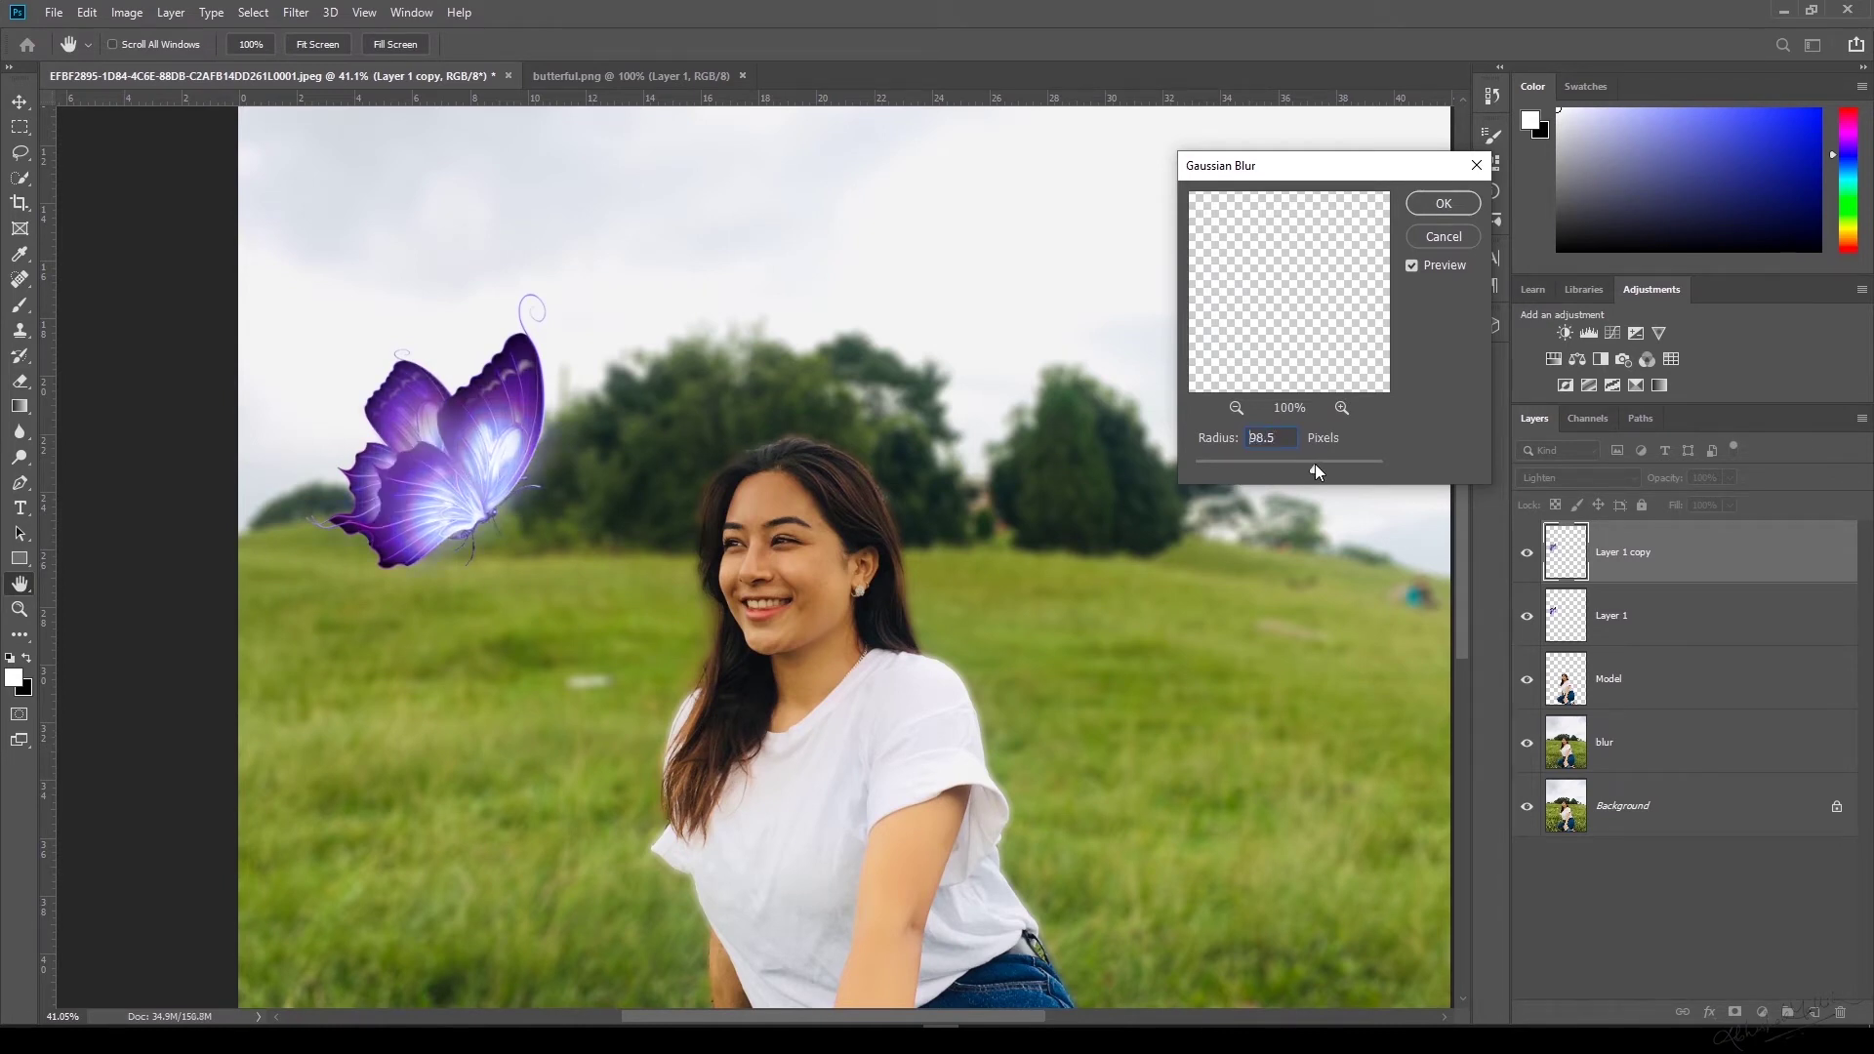
left_click(1442, 202)
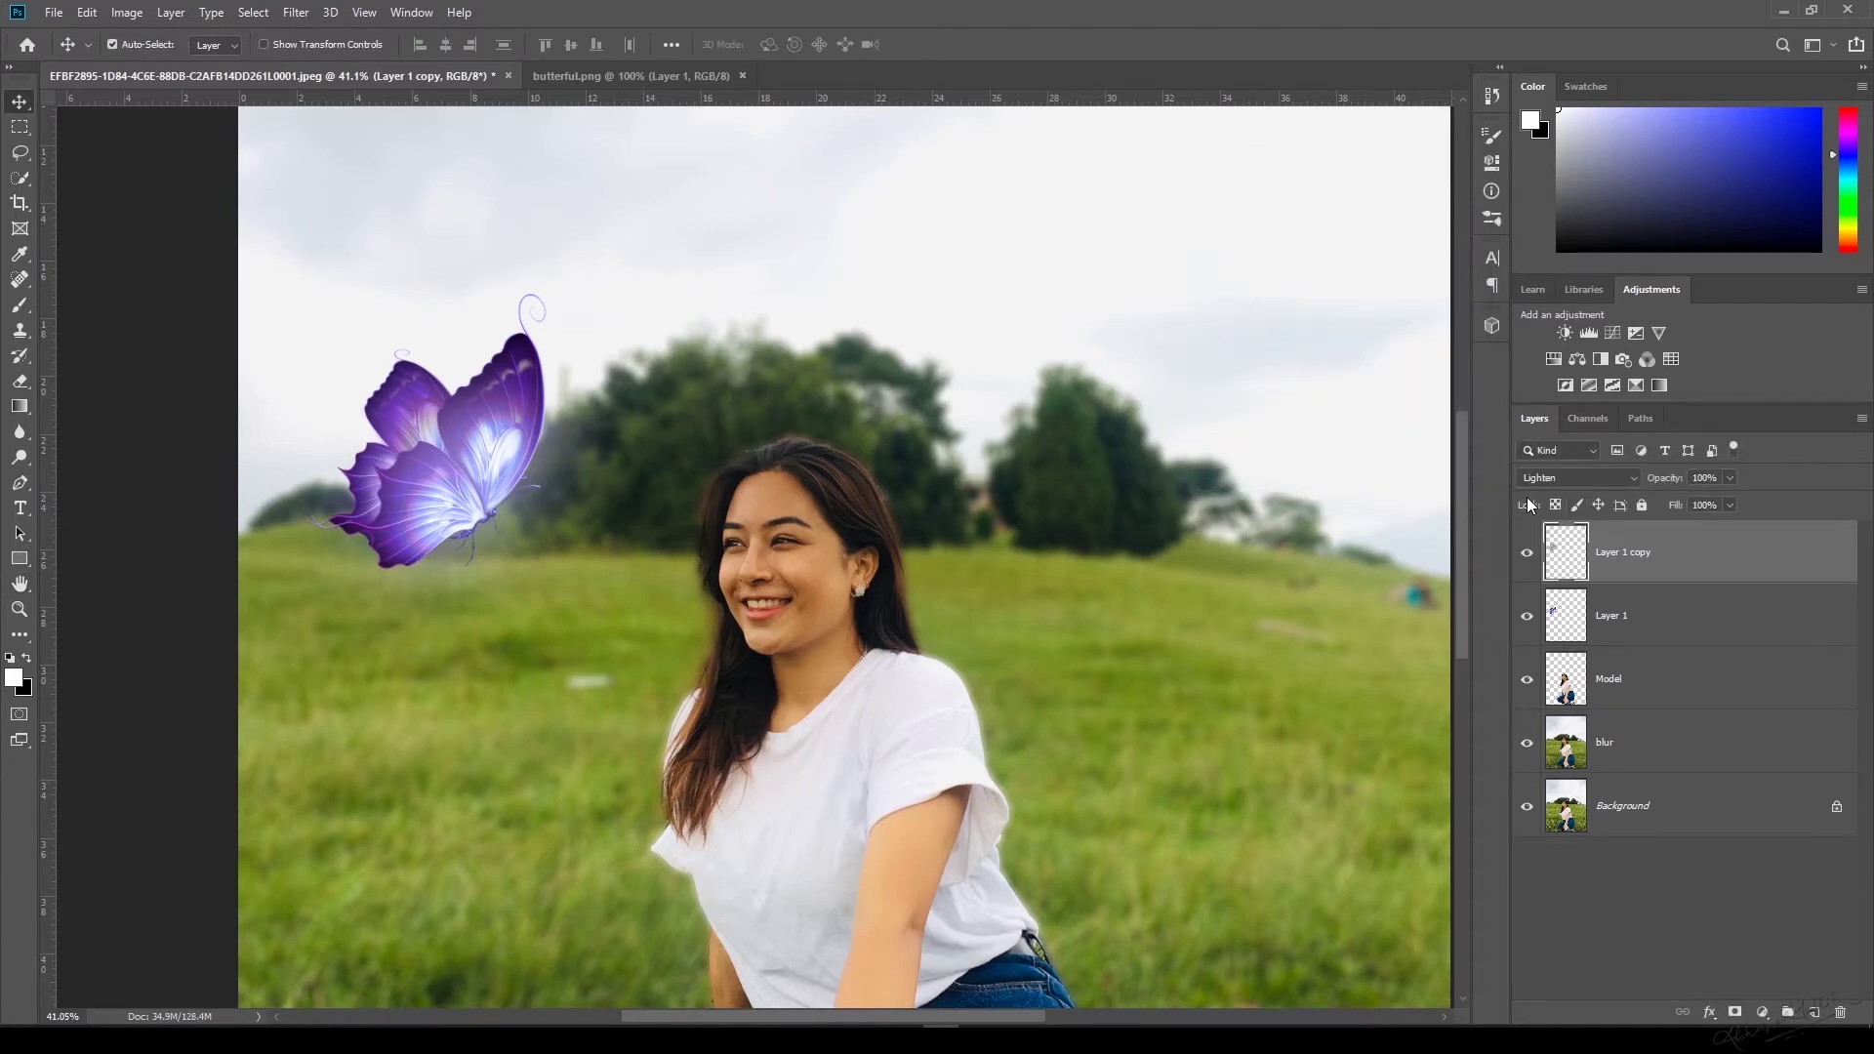
Add a Hue/Saturation adjustment above Layer 1 with Hue at -46 and clip it to the butterfly layer.
left_click(1662, 616)
left_click(1763, 1013)
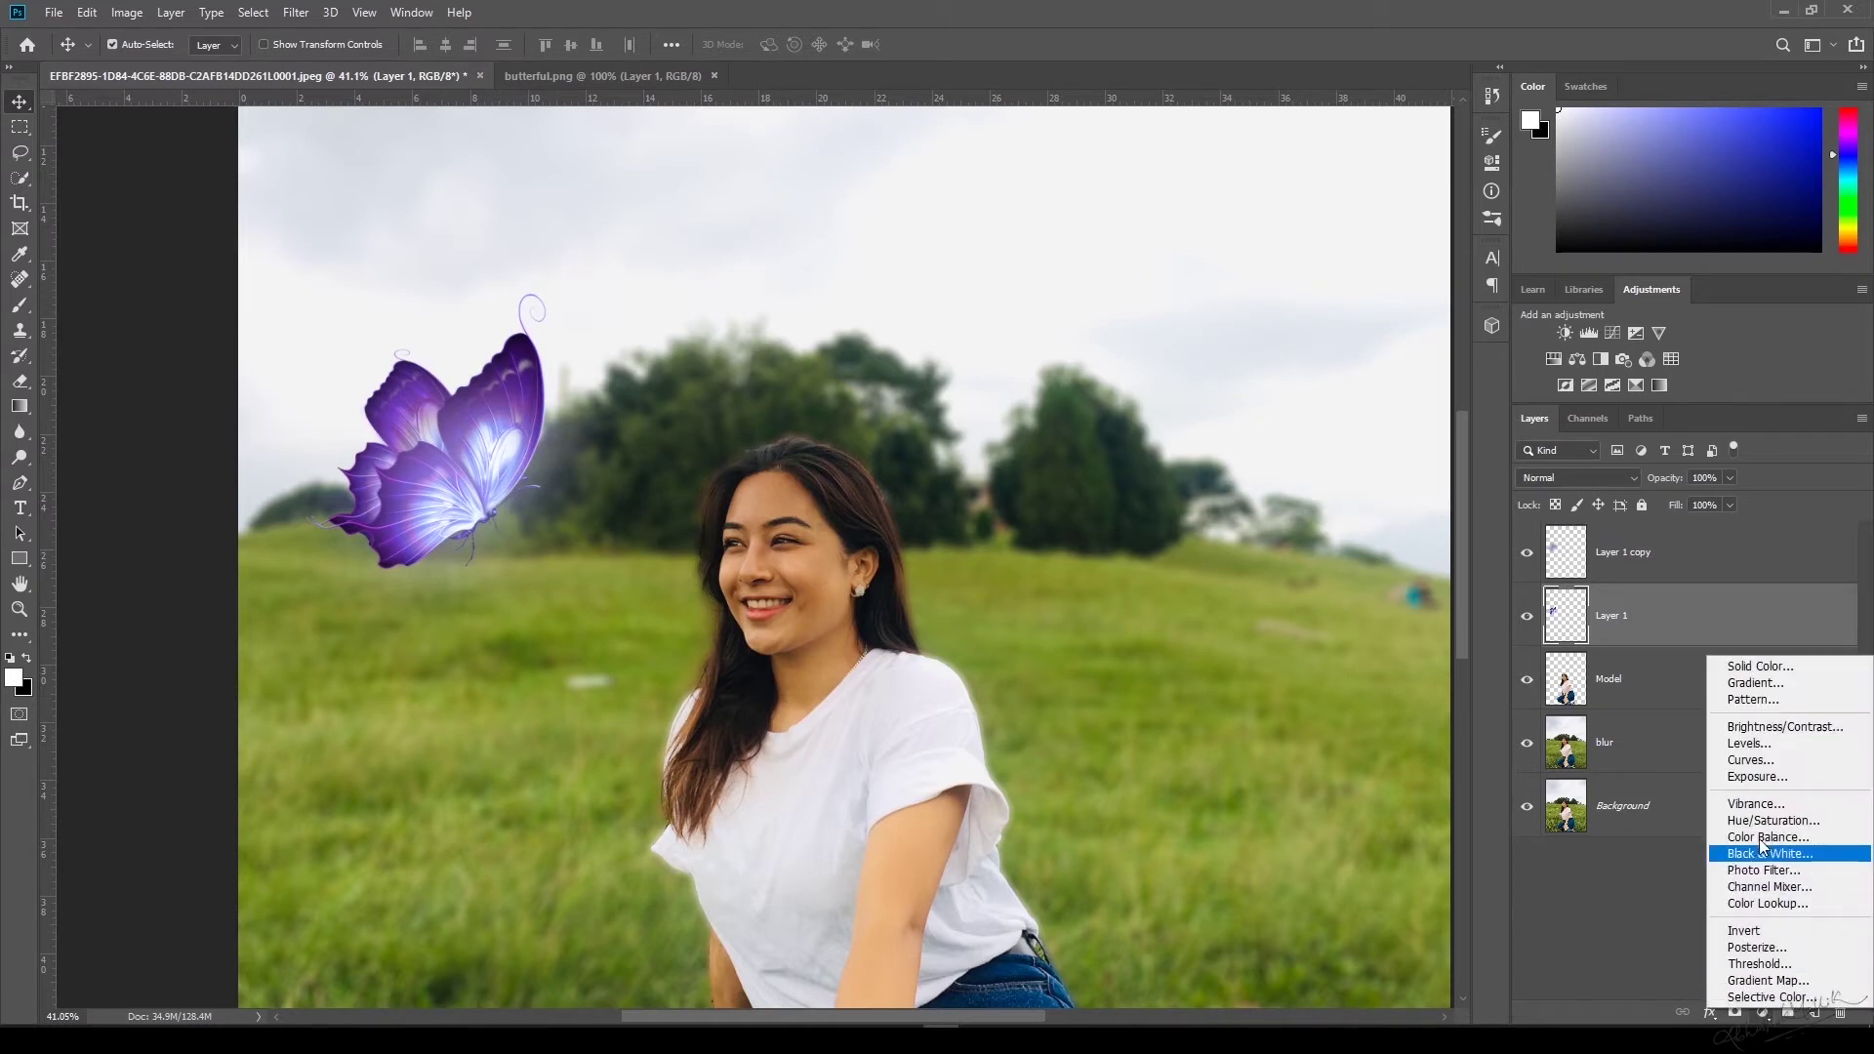
left_click(1782, 813)
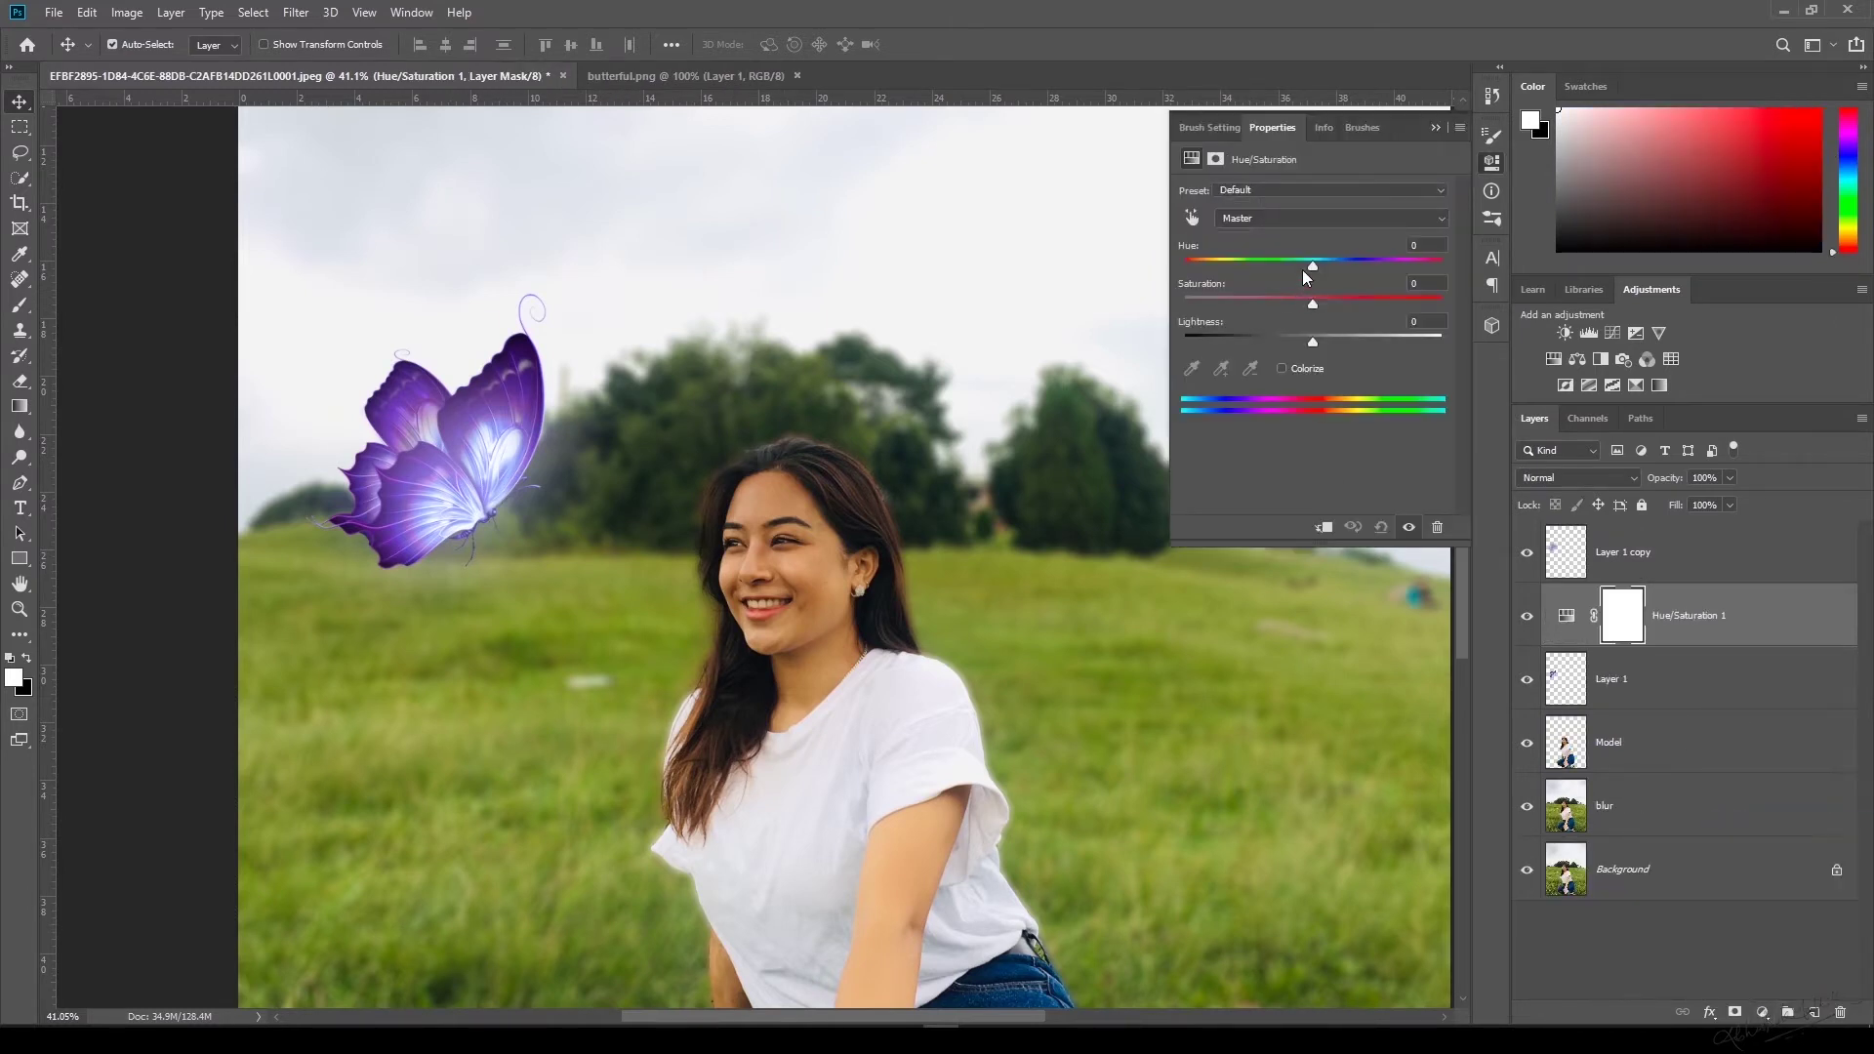
left_click_drag(1311, 265, 1256, 268)
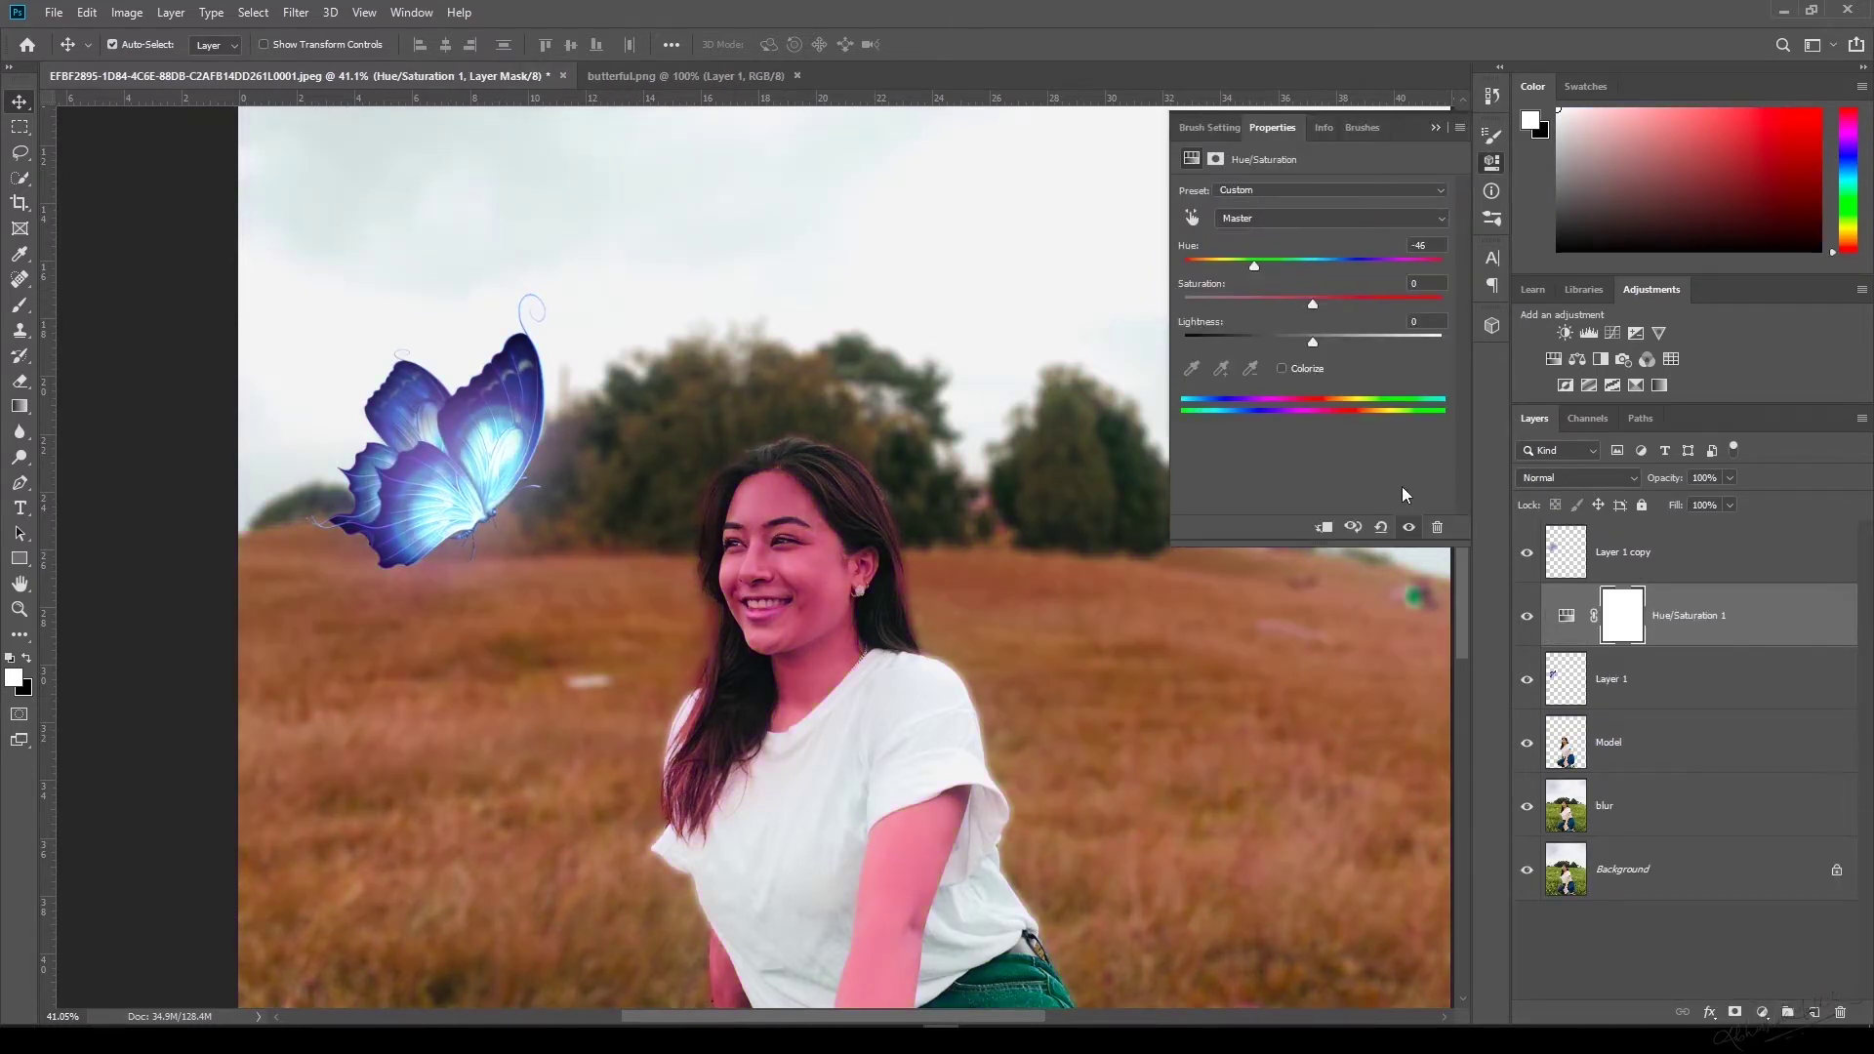
left_click(1324, 527)
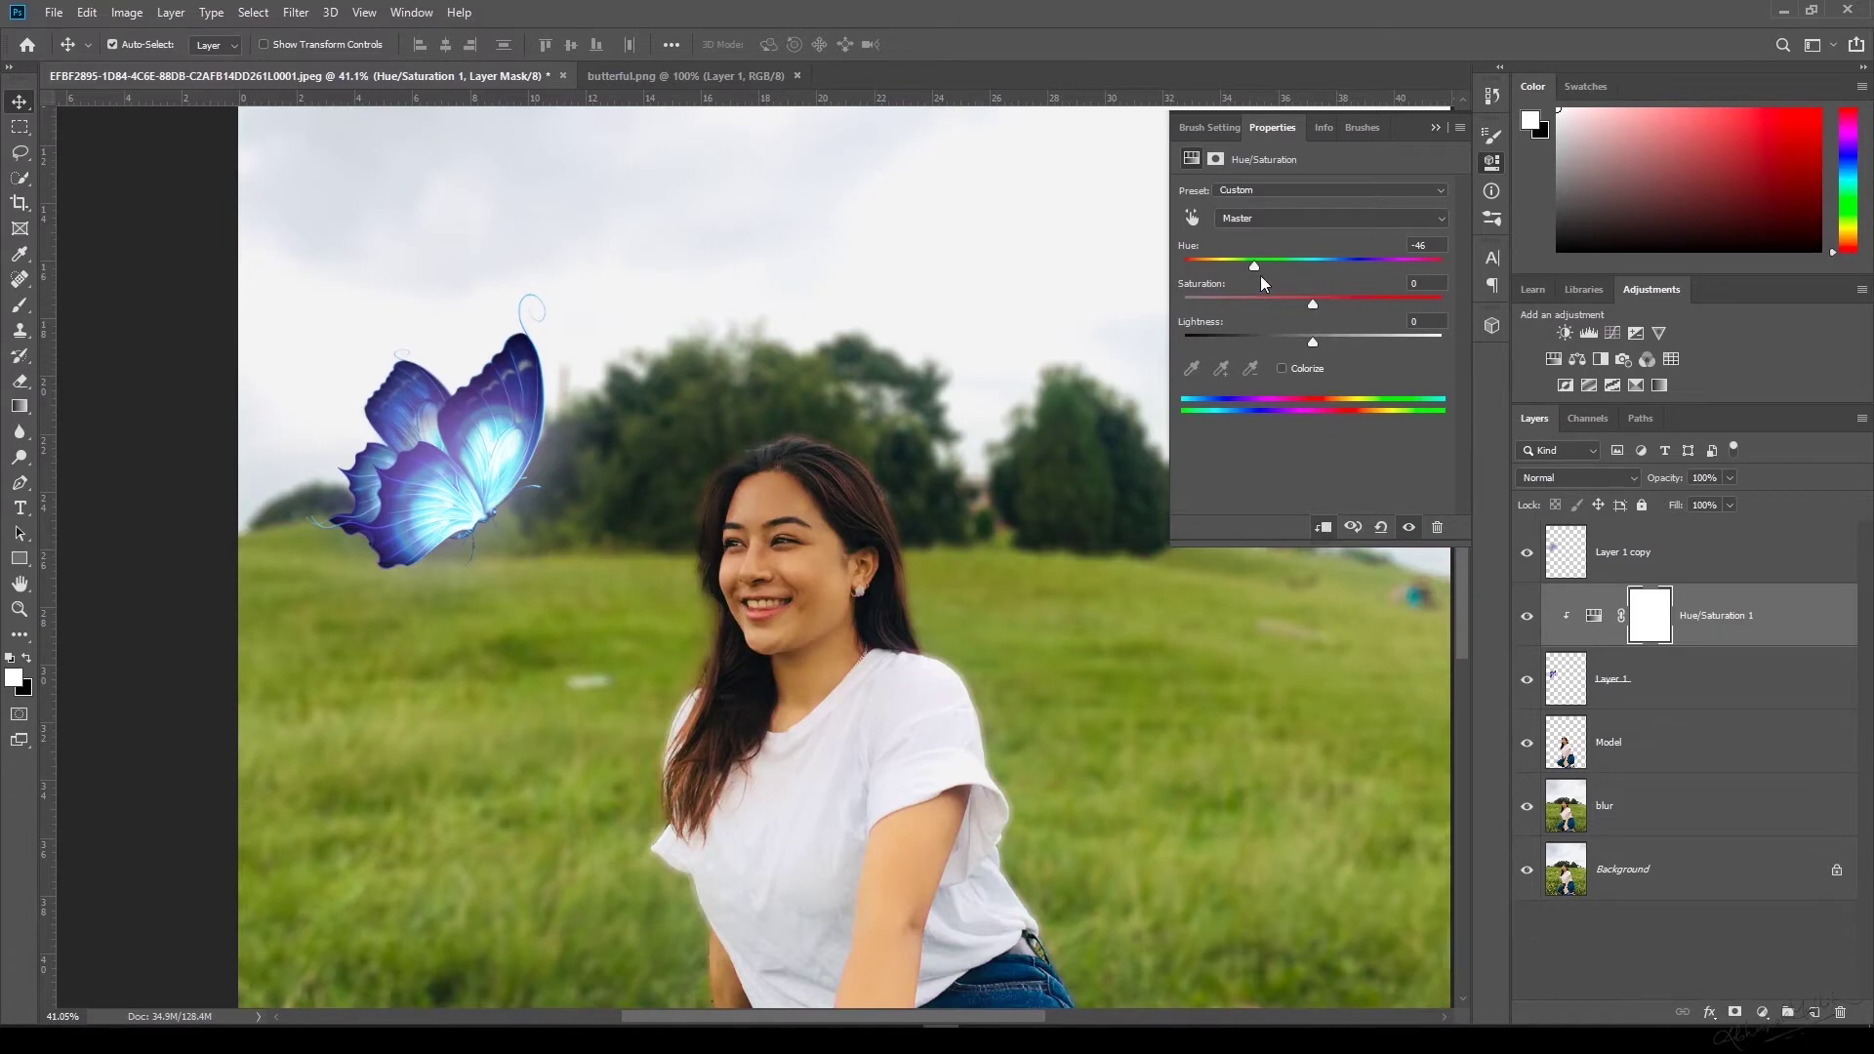
Recolour the butterfly green by setting Hue to -158 and Saturation to +20.
left_click_drag(1256, 266, 1386, 263)
left_click_drag(1386, 262, 1199, 256)
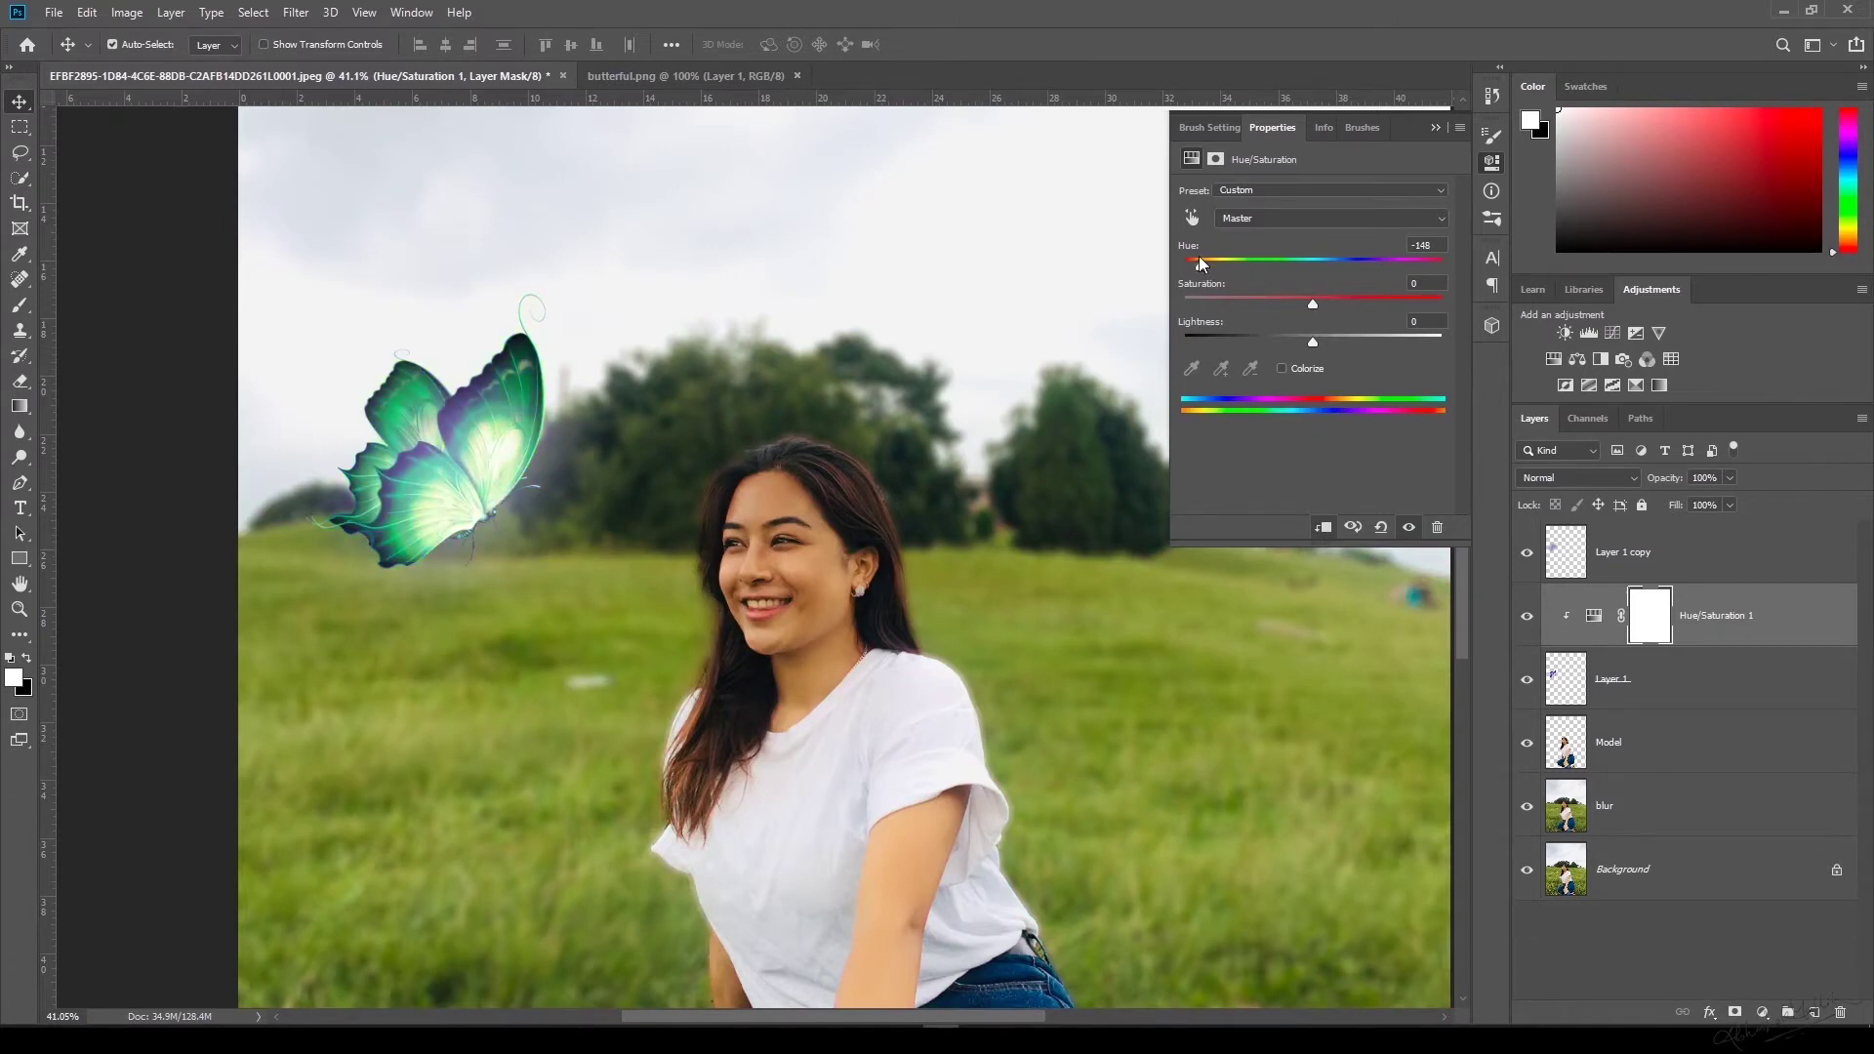
left_click_drag(1313, 303, 1313, 342)
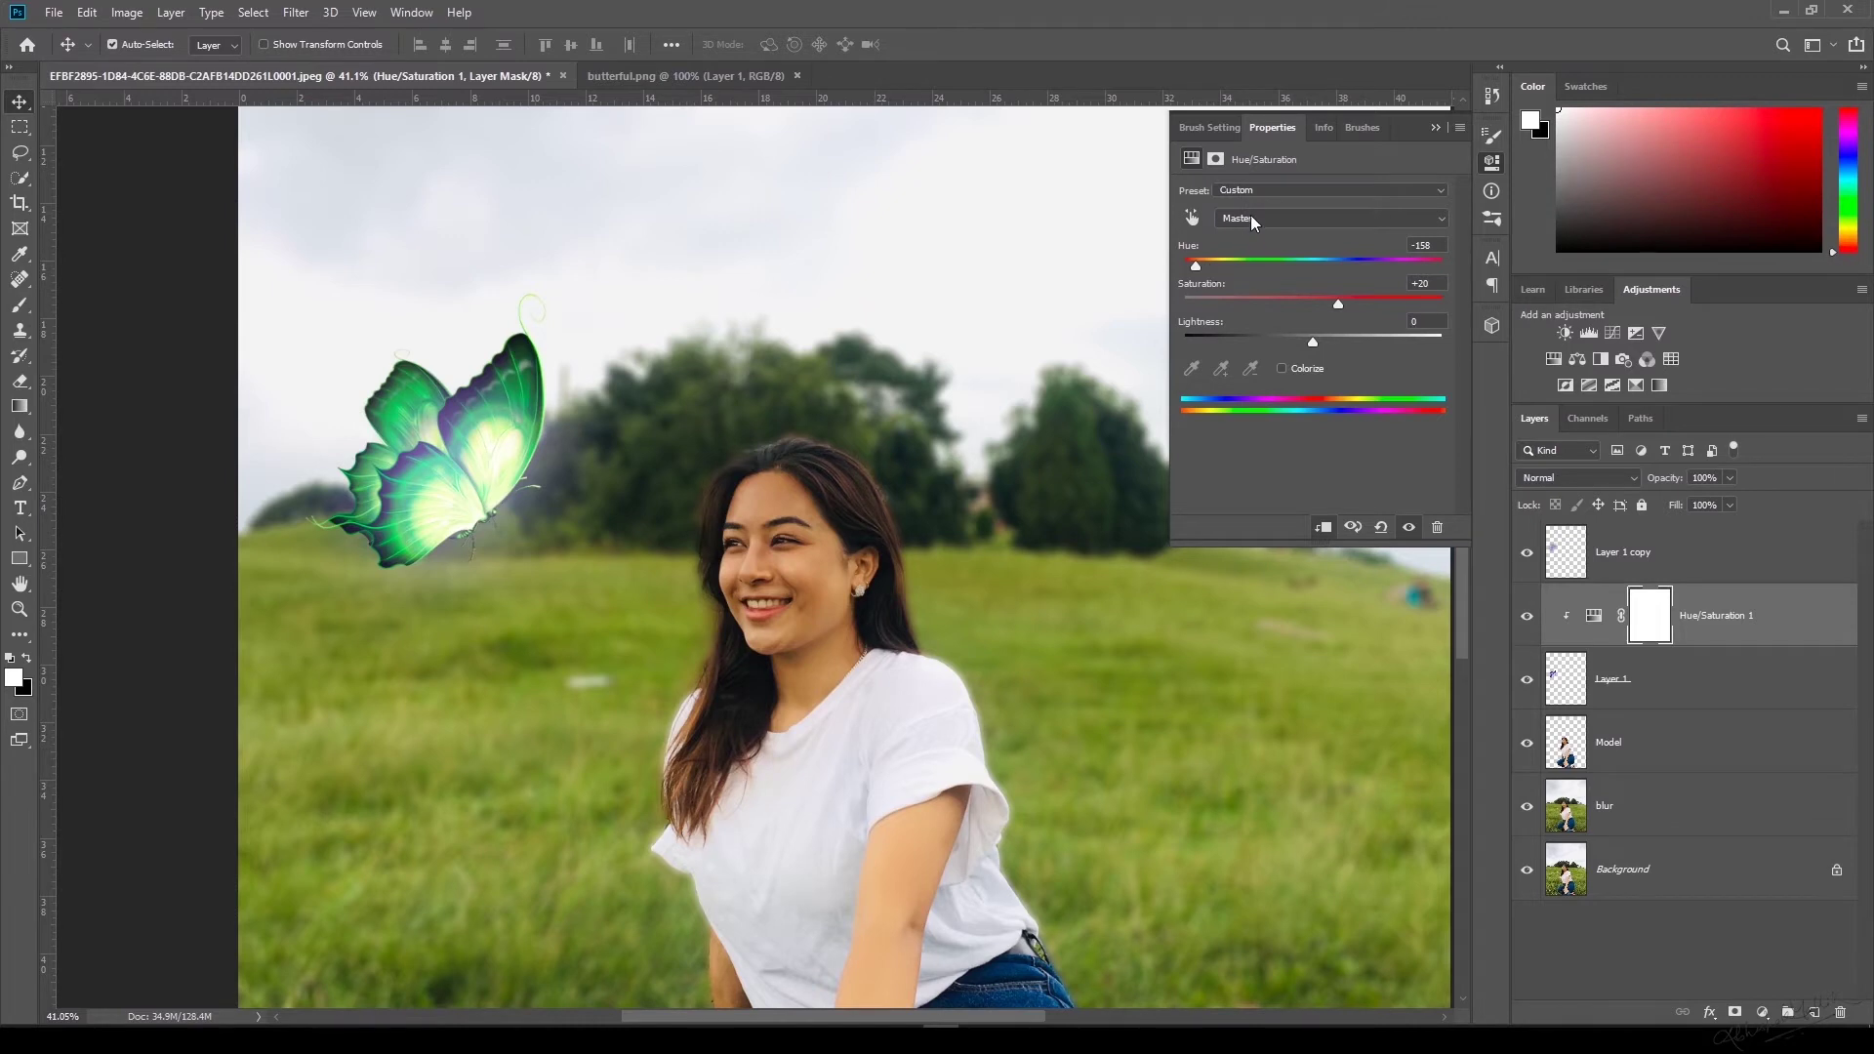
left_click(1435, 128)
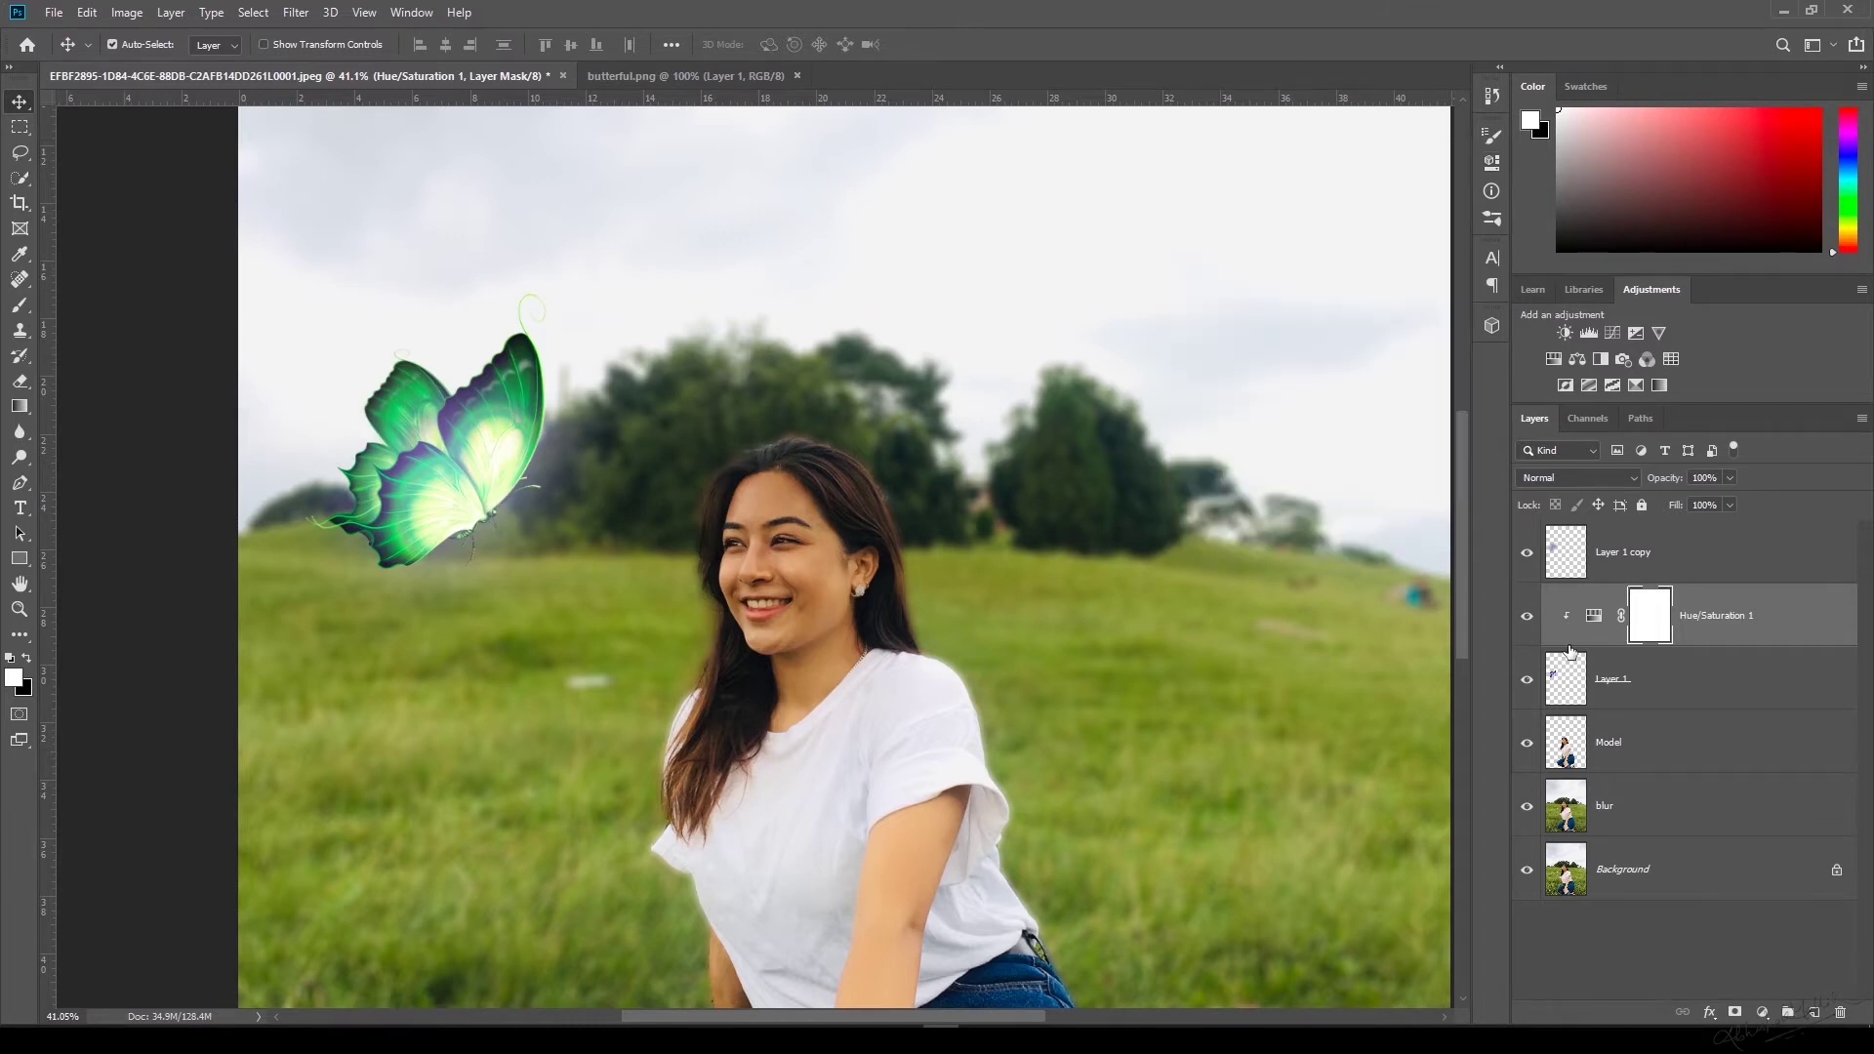
Toggle the visibility of the Hue/Saturation adjustment and Layer 1 to check the recolouring and the blurred glow.
left_click(1672, 564)
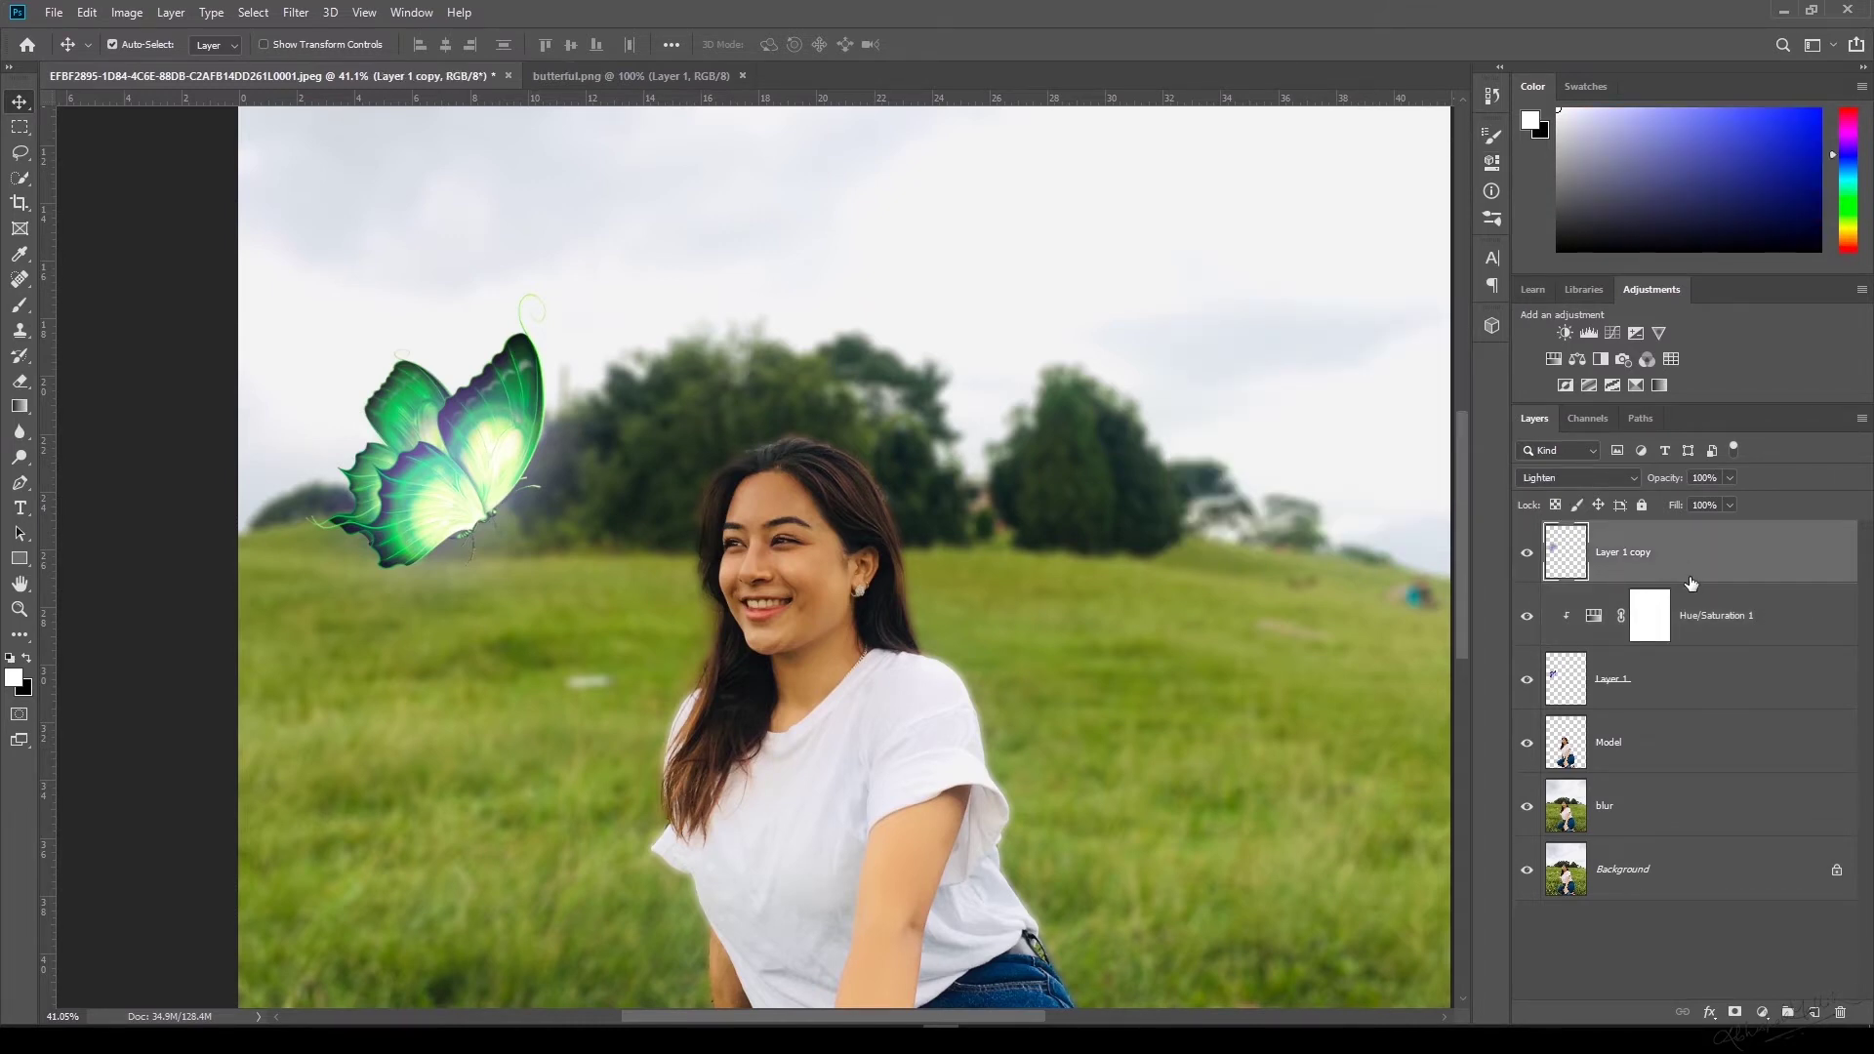
left_click(1533, 623)
key("ctrl+z")
left_click(1529, 617)
left_click(1529, 681)
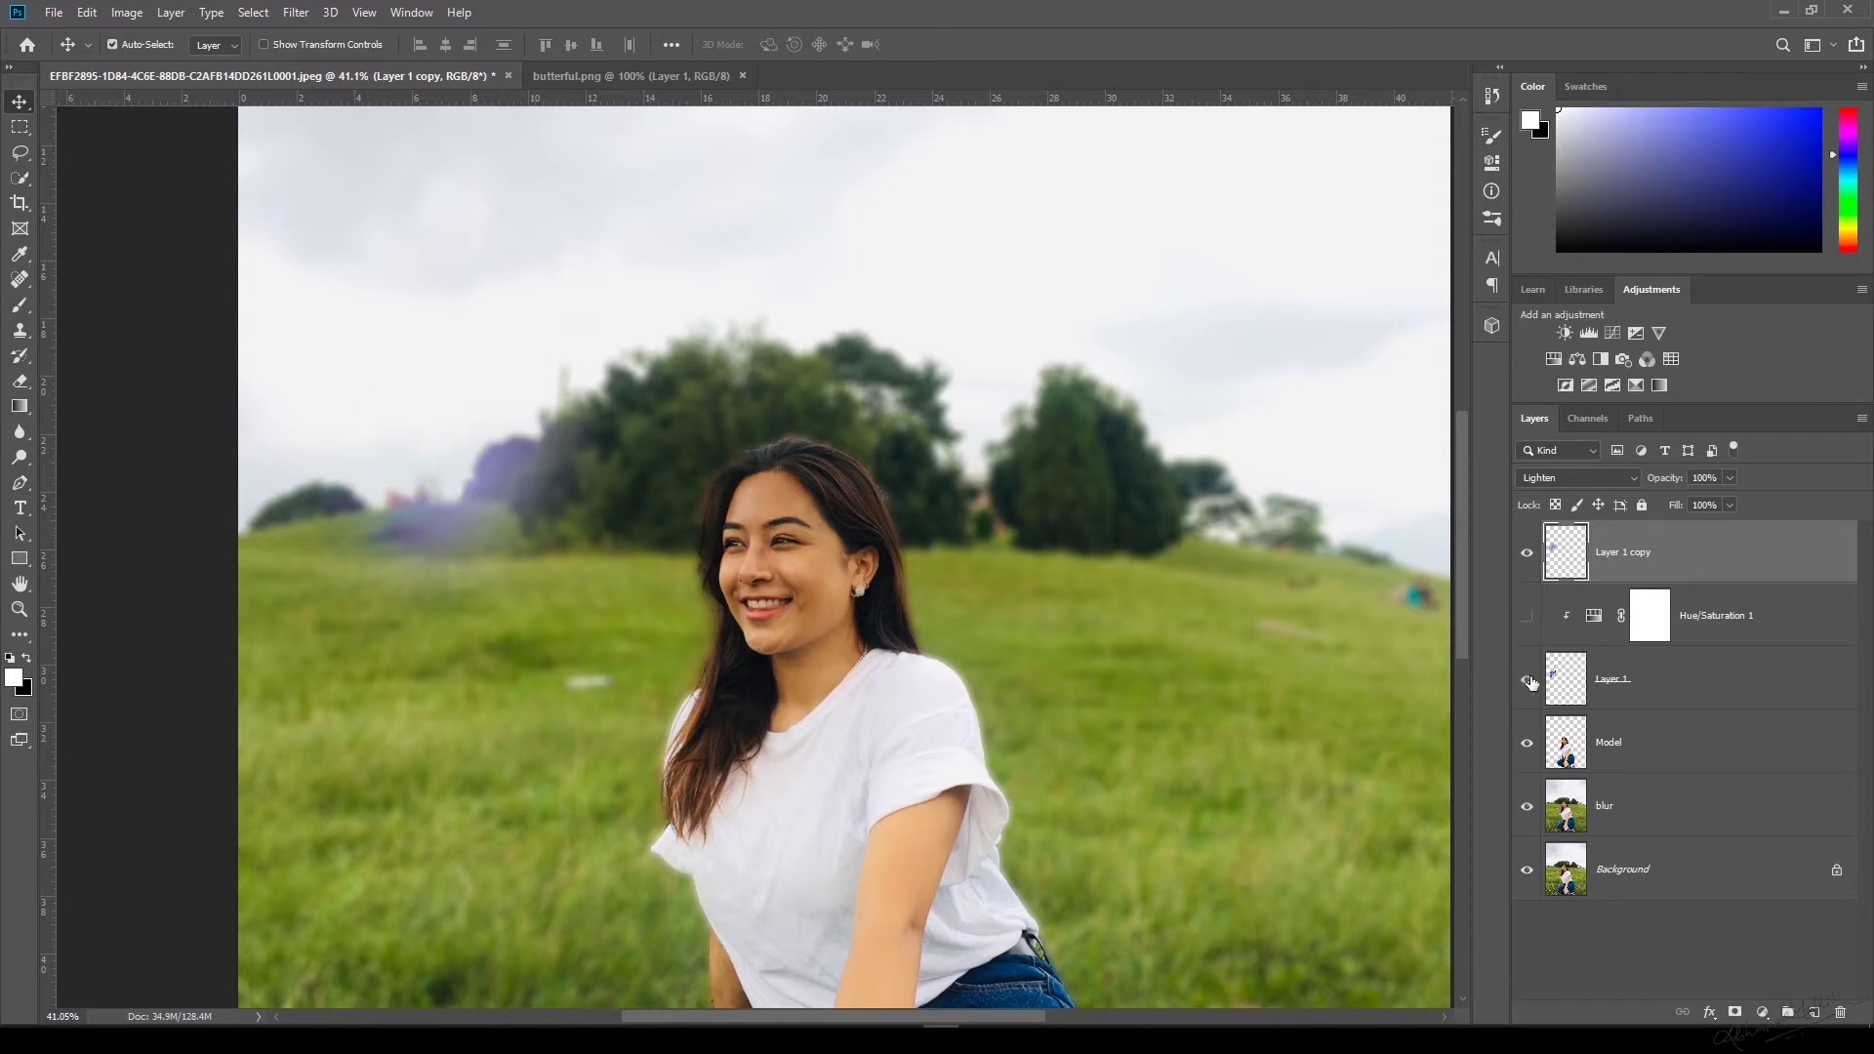
left_click(1529, 680)
left_click(1529, 617)
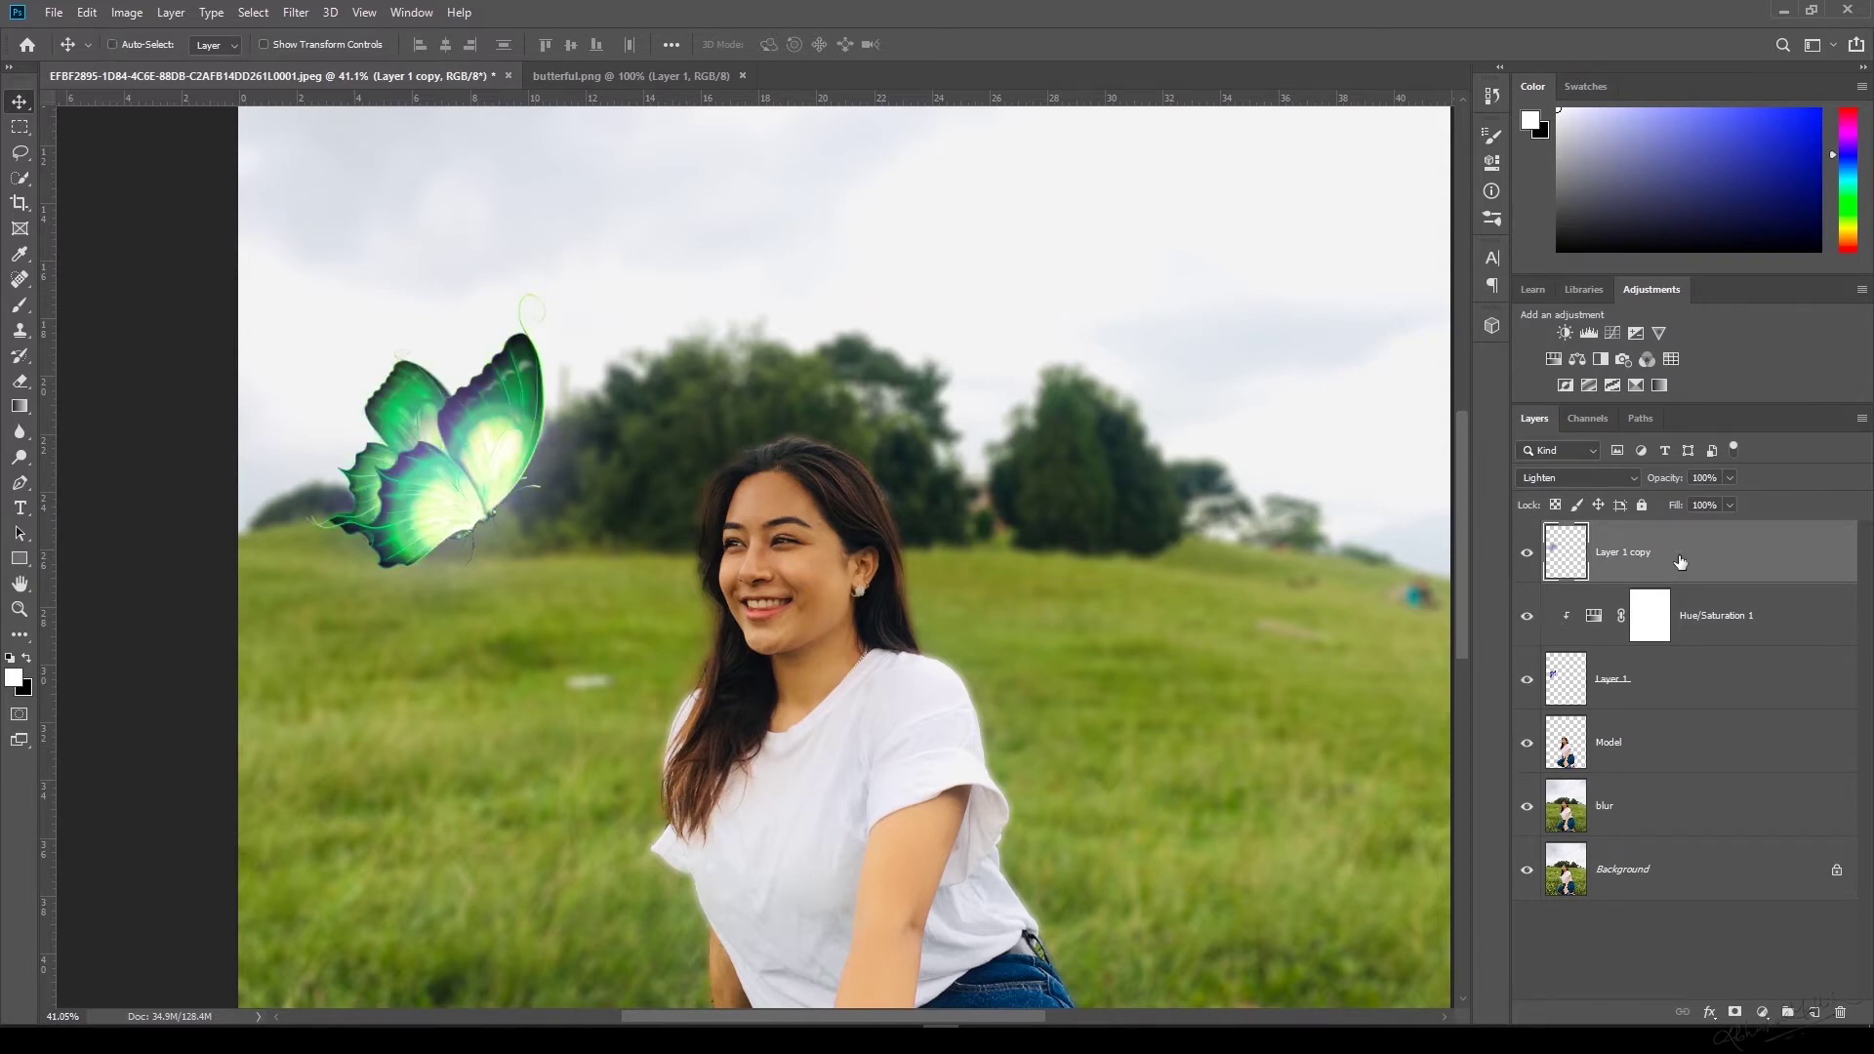
Add a new layer at the top of the stack, test a white brush stroke on the grass, and undo it.
key("ctrl+0")
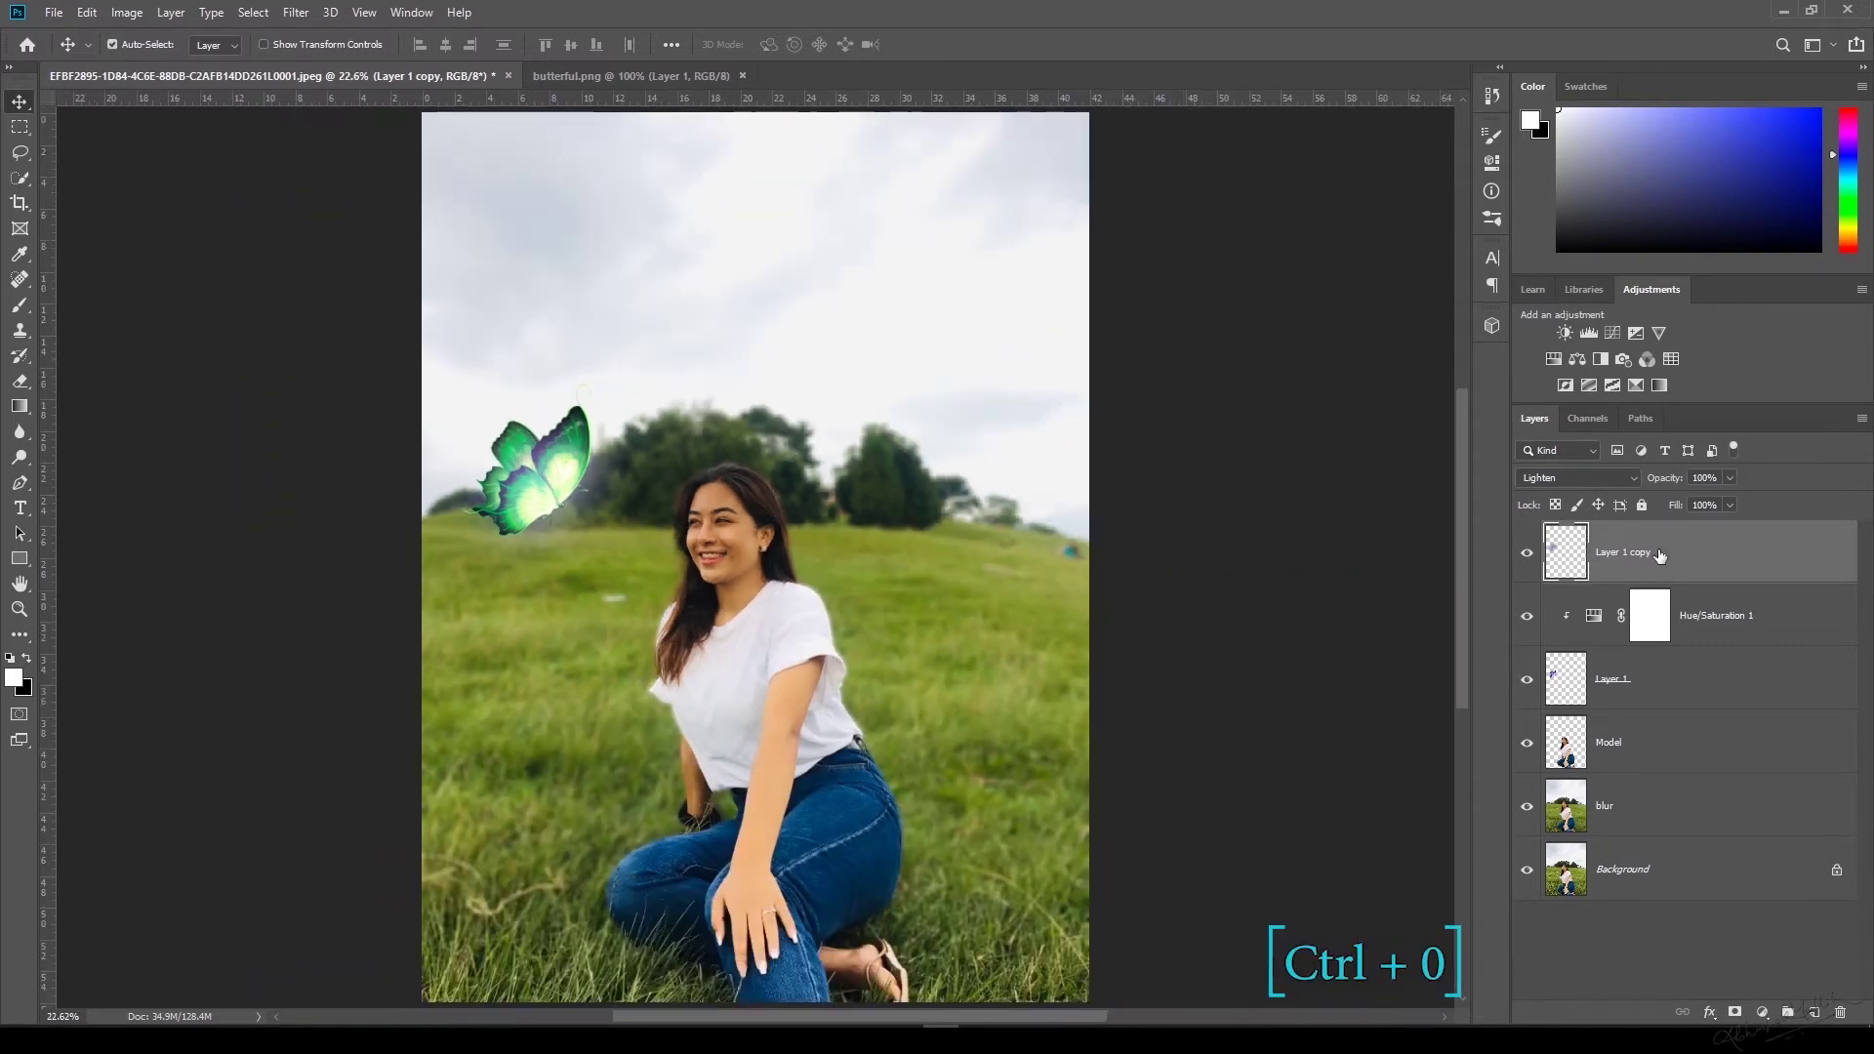
left_click(1814, 1012)
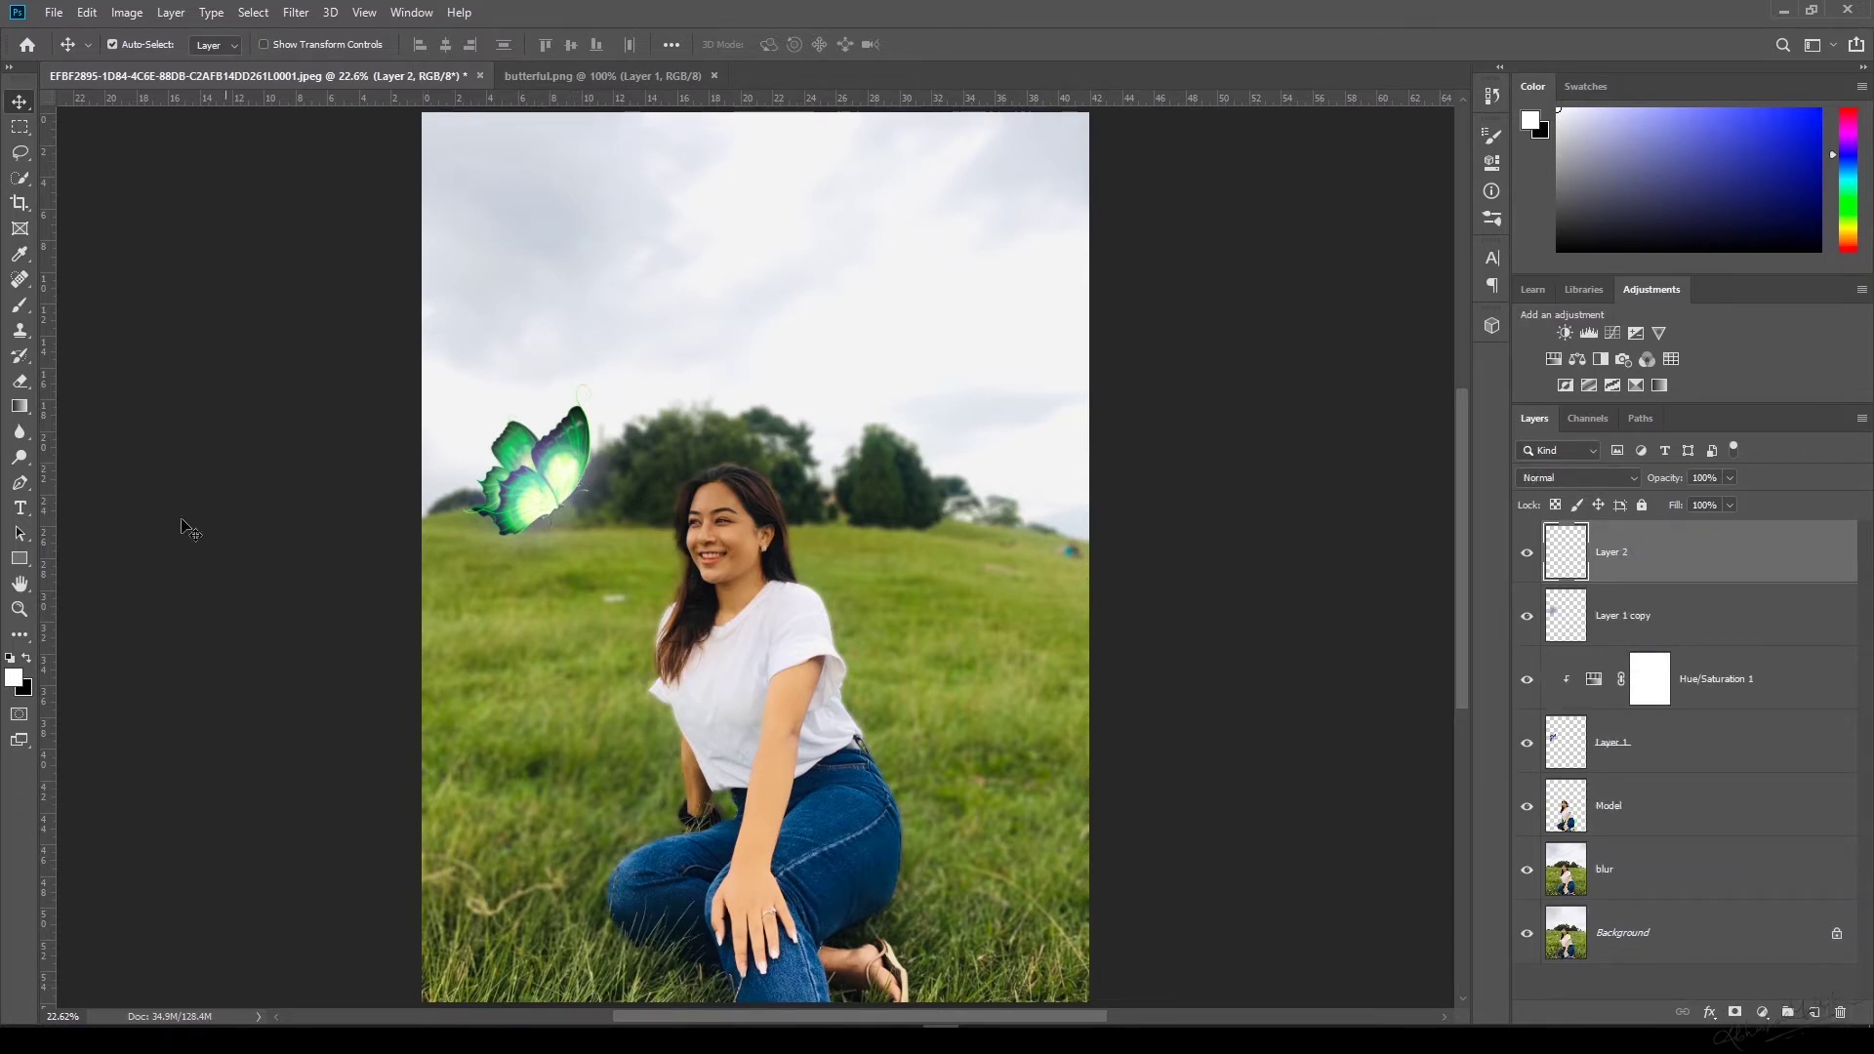
left_click(20, 608)
left_click_drag(552, 453, 600, 458)
left_click(20, 309)
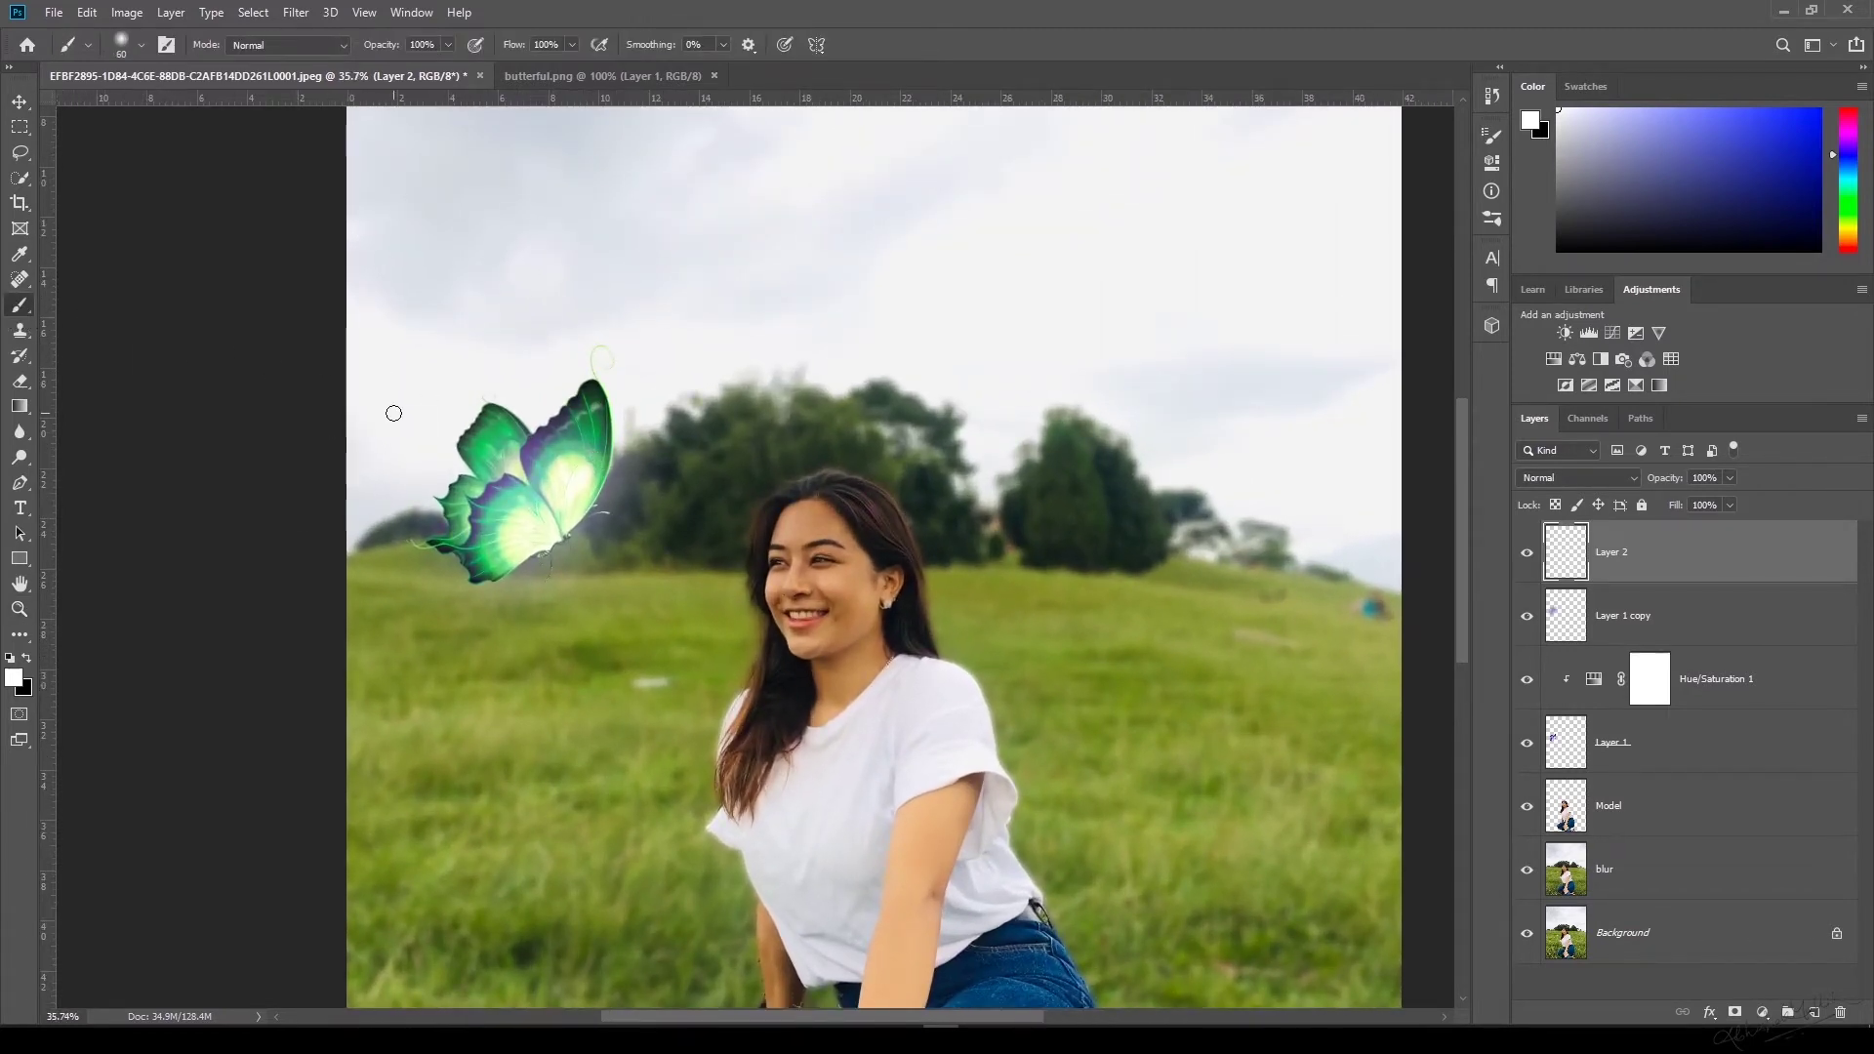
left_click_drag(619, 664, 490, 779)
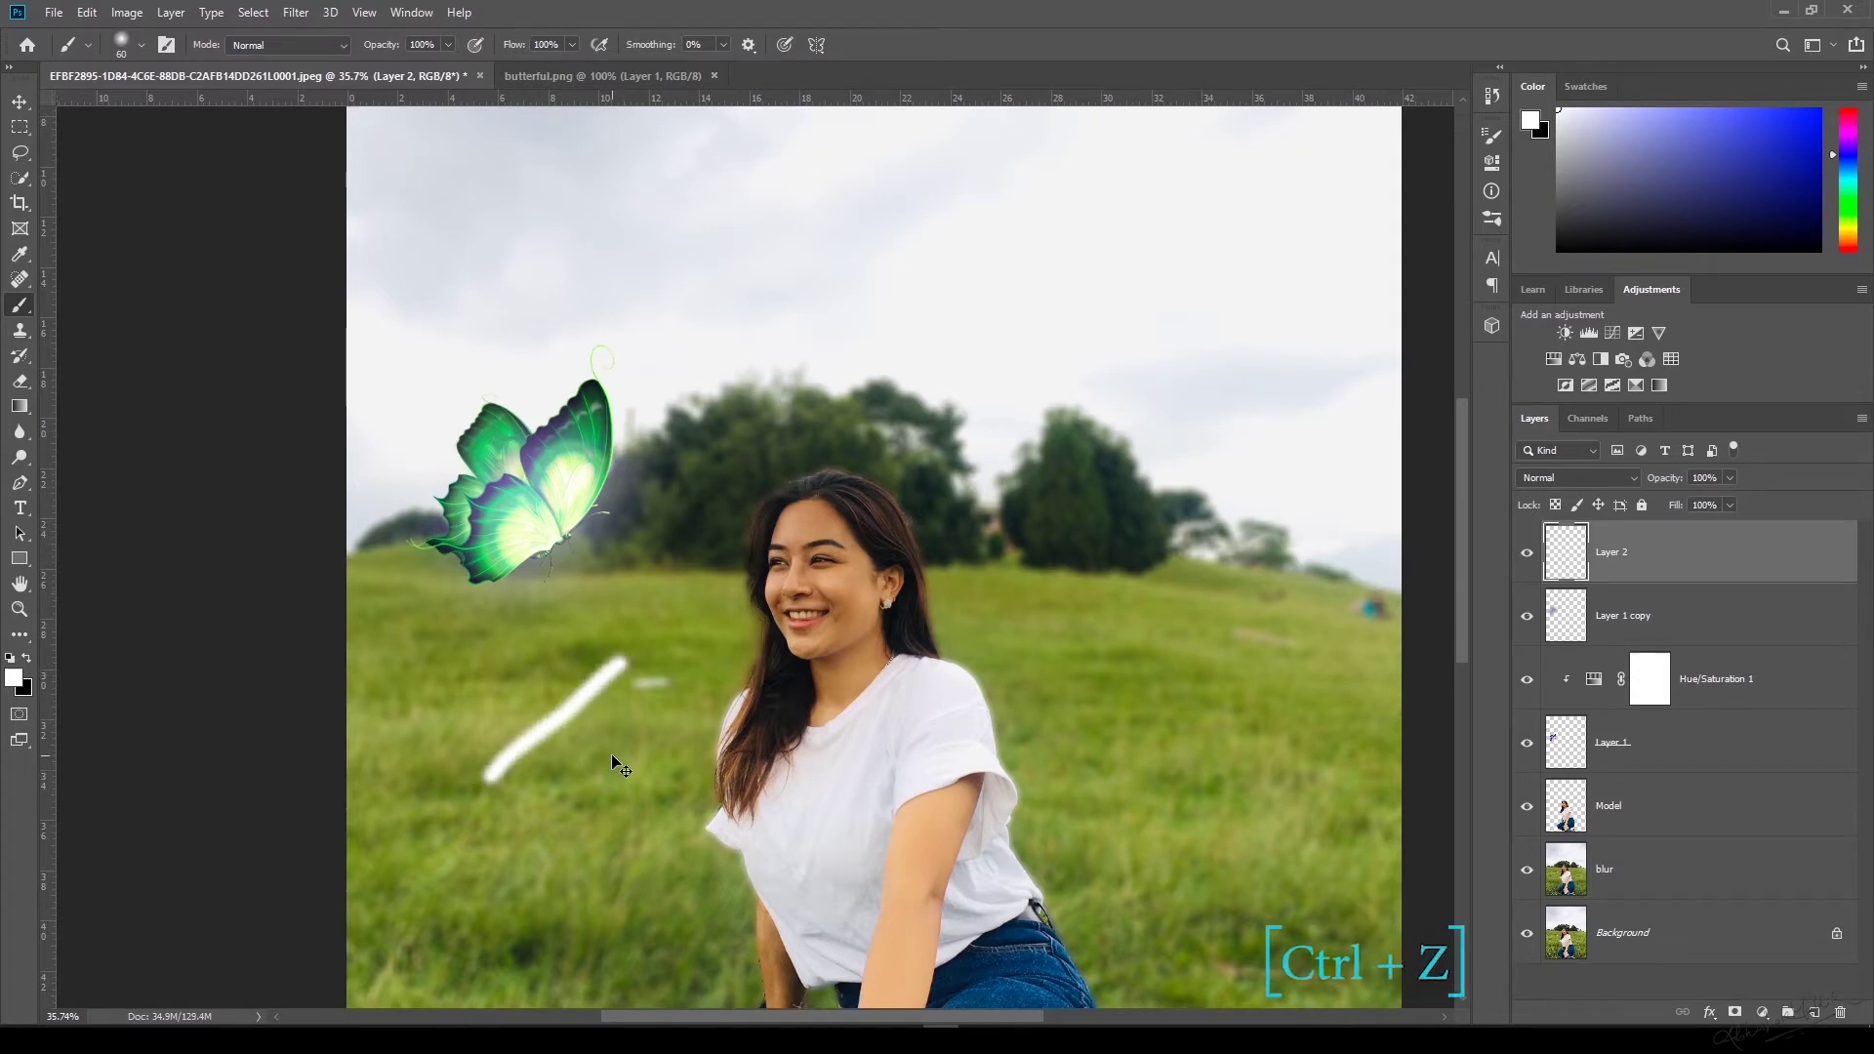
key("ctrl+z")
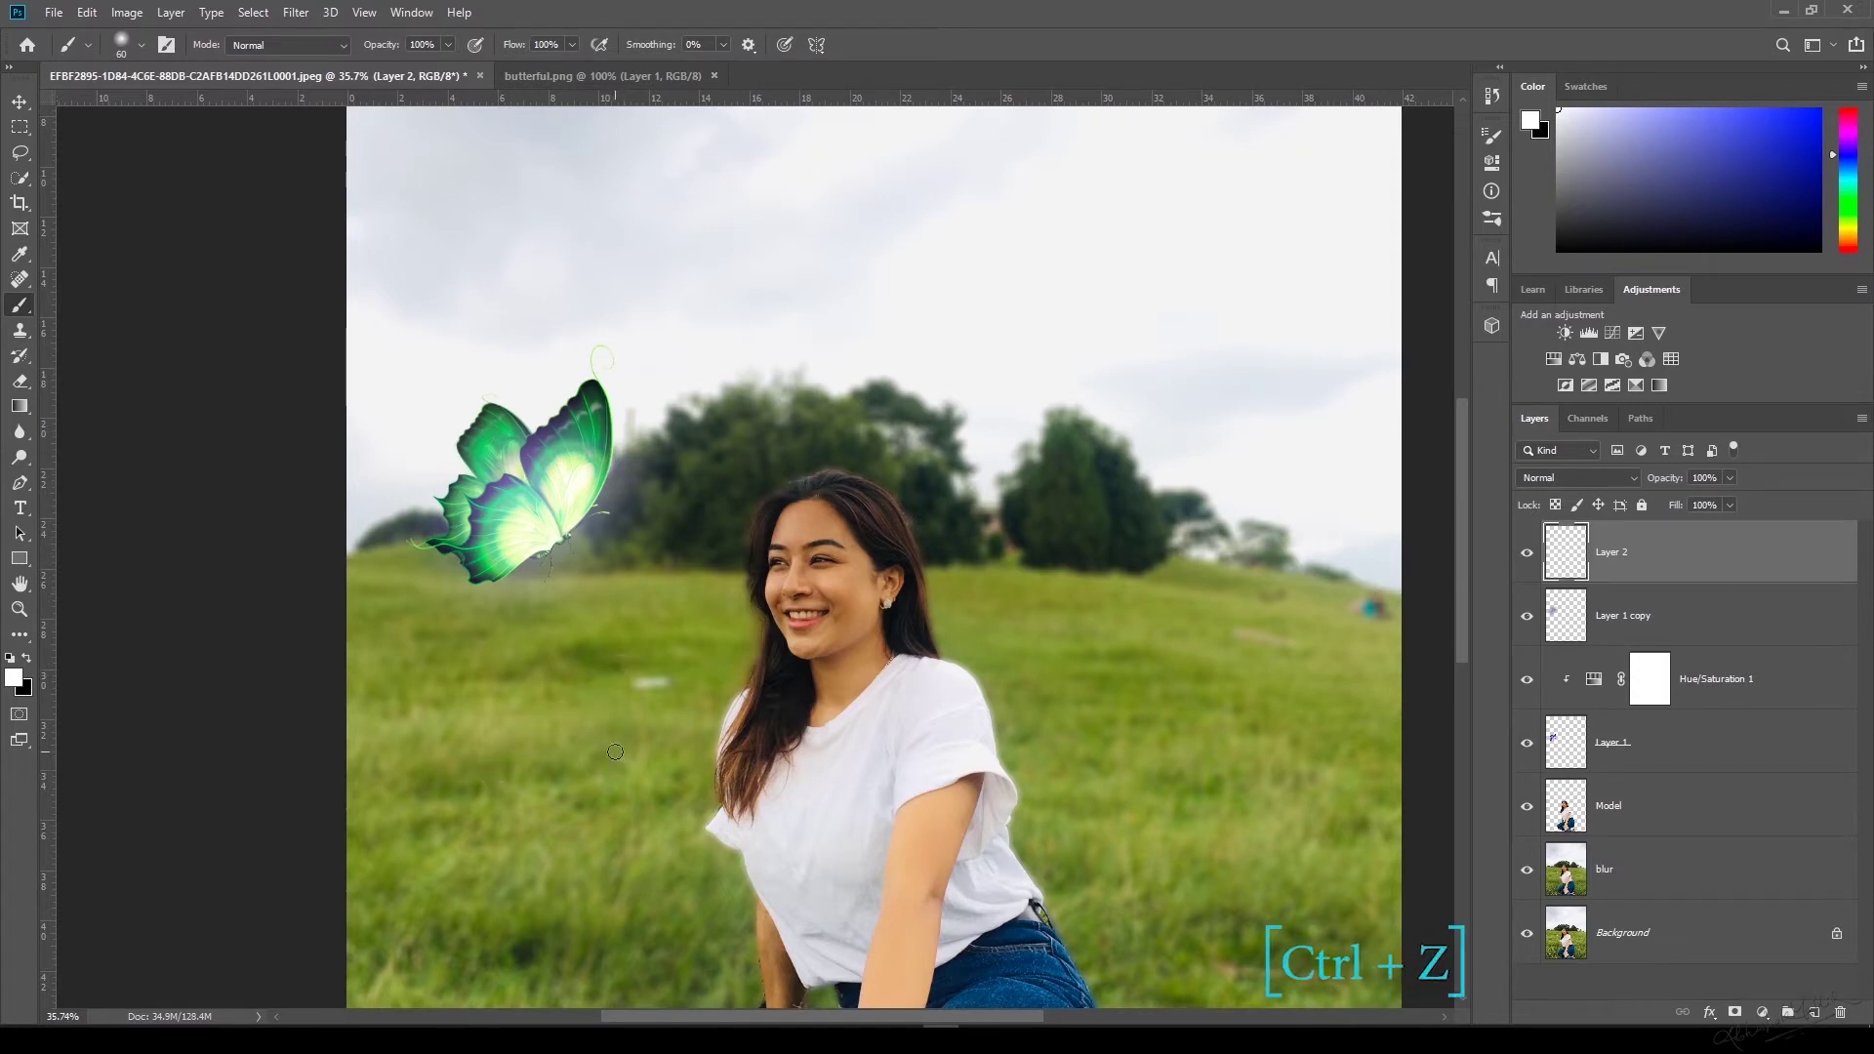
Paint a single bright yellow-green dab on the butterfly's centre using a soft round brush of 183 px.
left_click(1845, 225)
left_click(1743, 118)
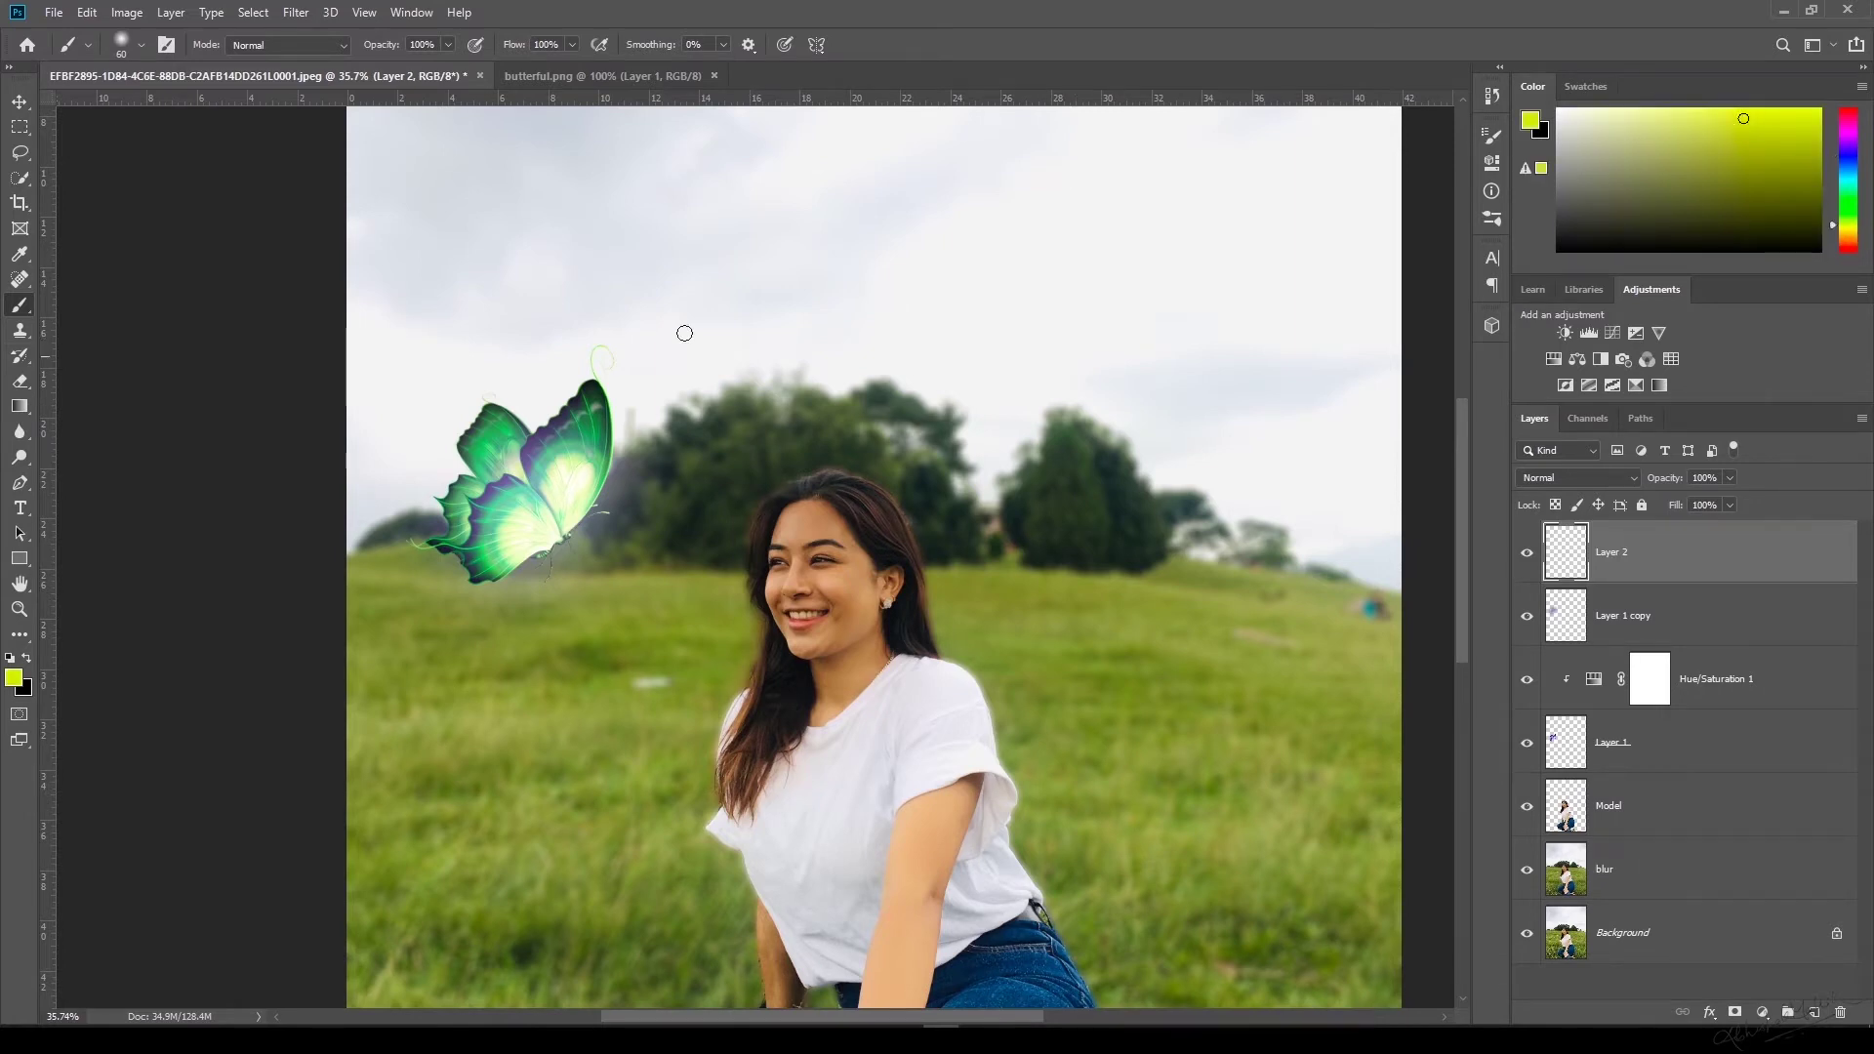
left_click(140, 45)
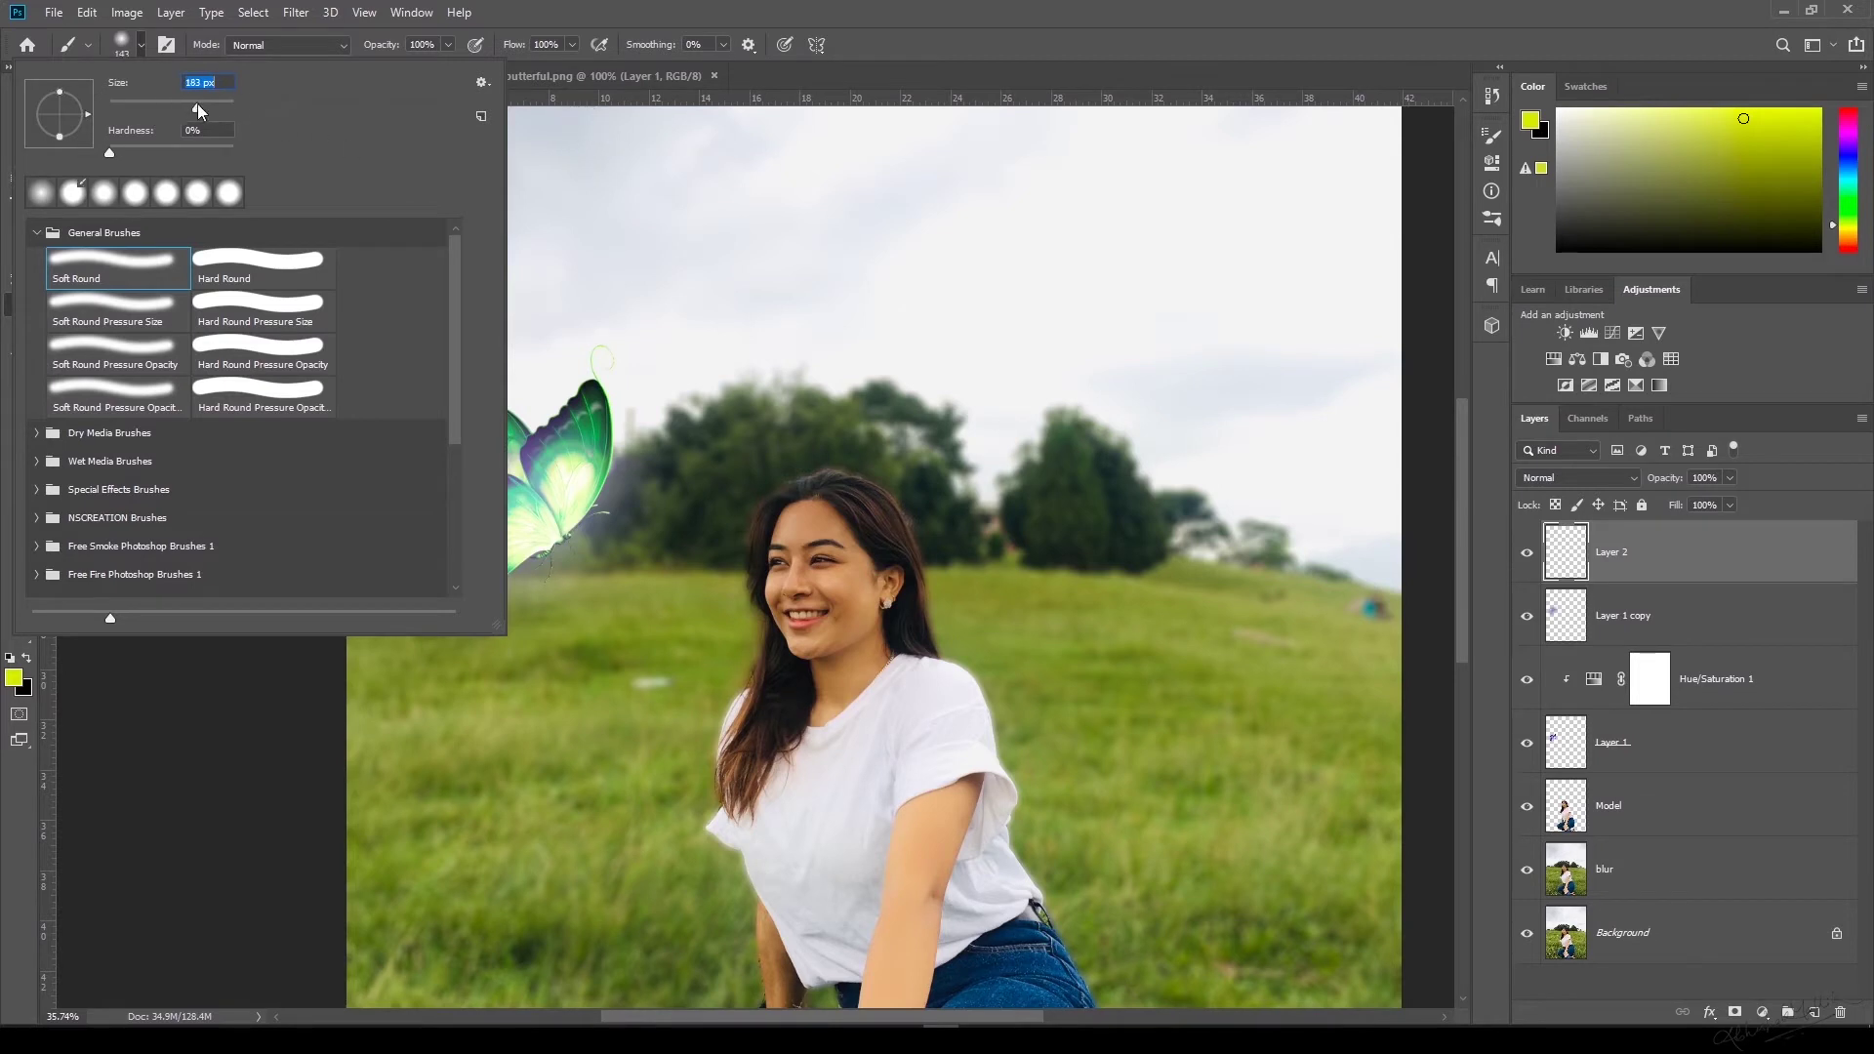
left_click(142, 46)
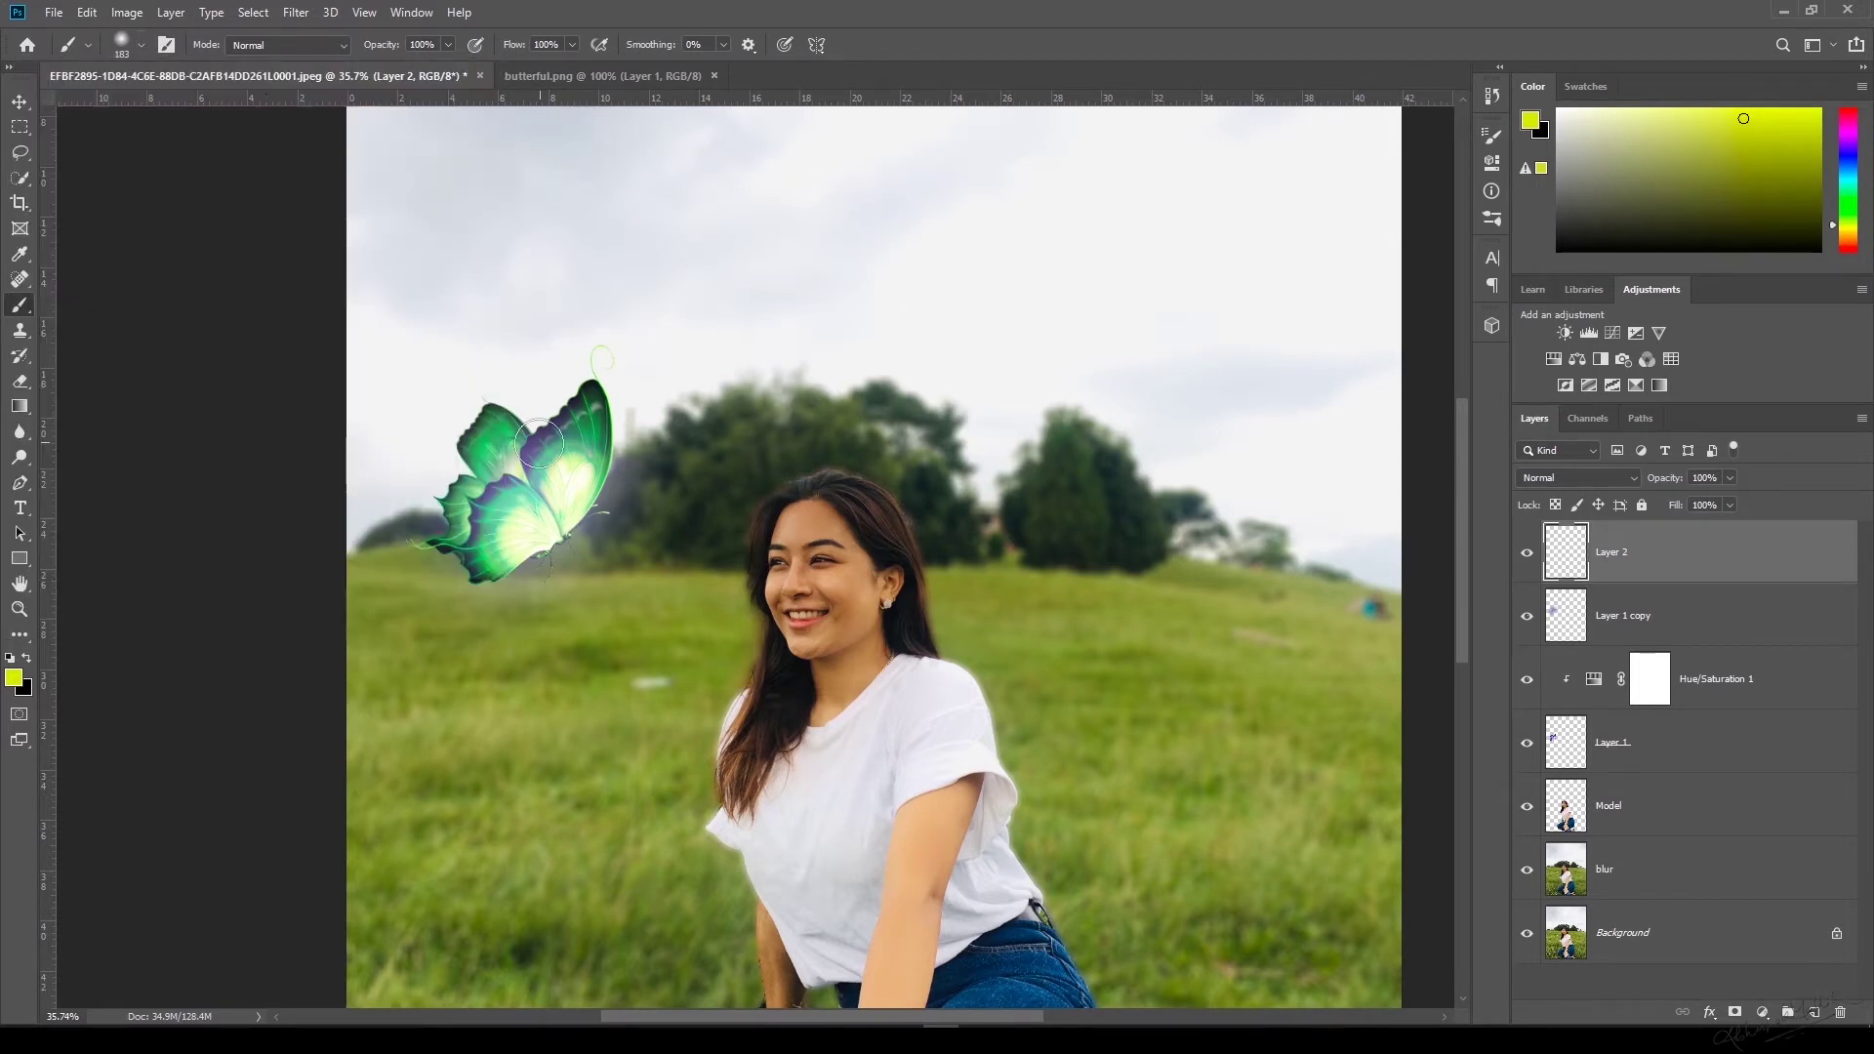
left_click(536, 511)
Enlarge the yellow-green dab to 348.39%, centre it over the butterfly, and set its layer's blend mode to Lighten.
key("ctrl+t")
left_click_drag(586, 564, 510, 497)
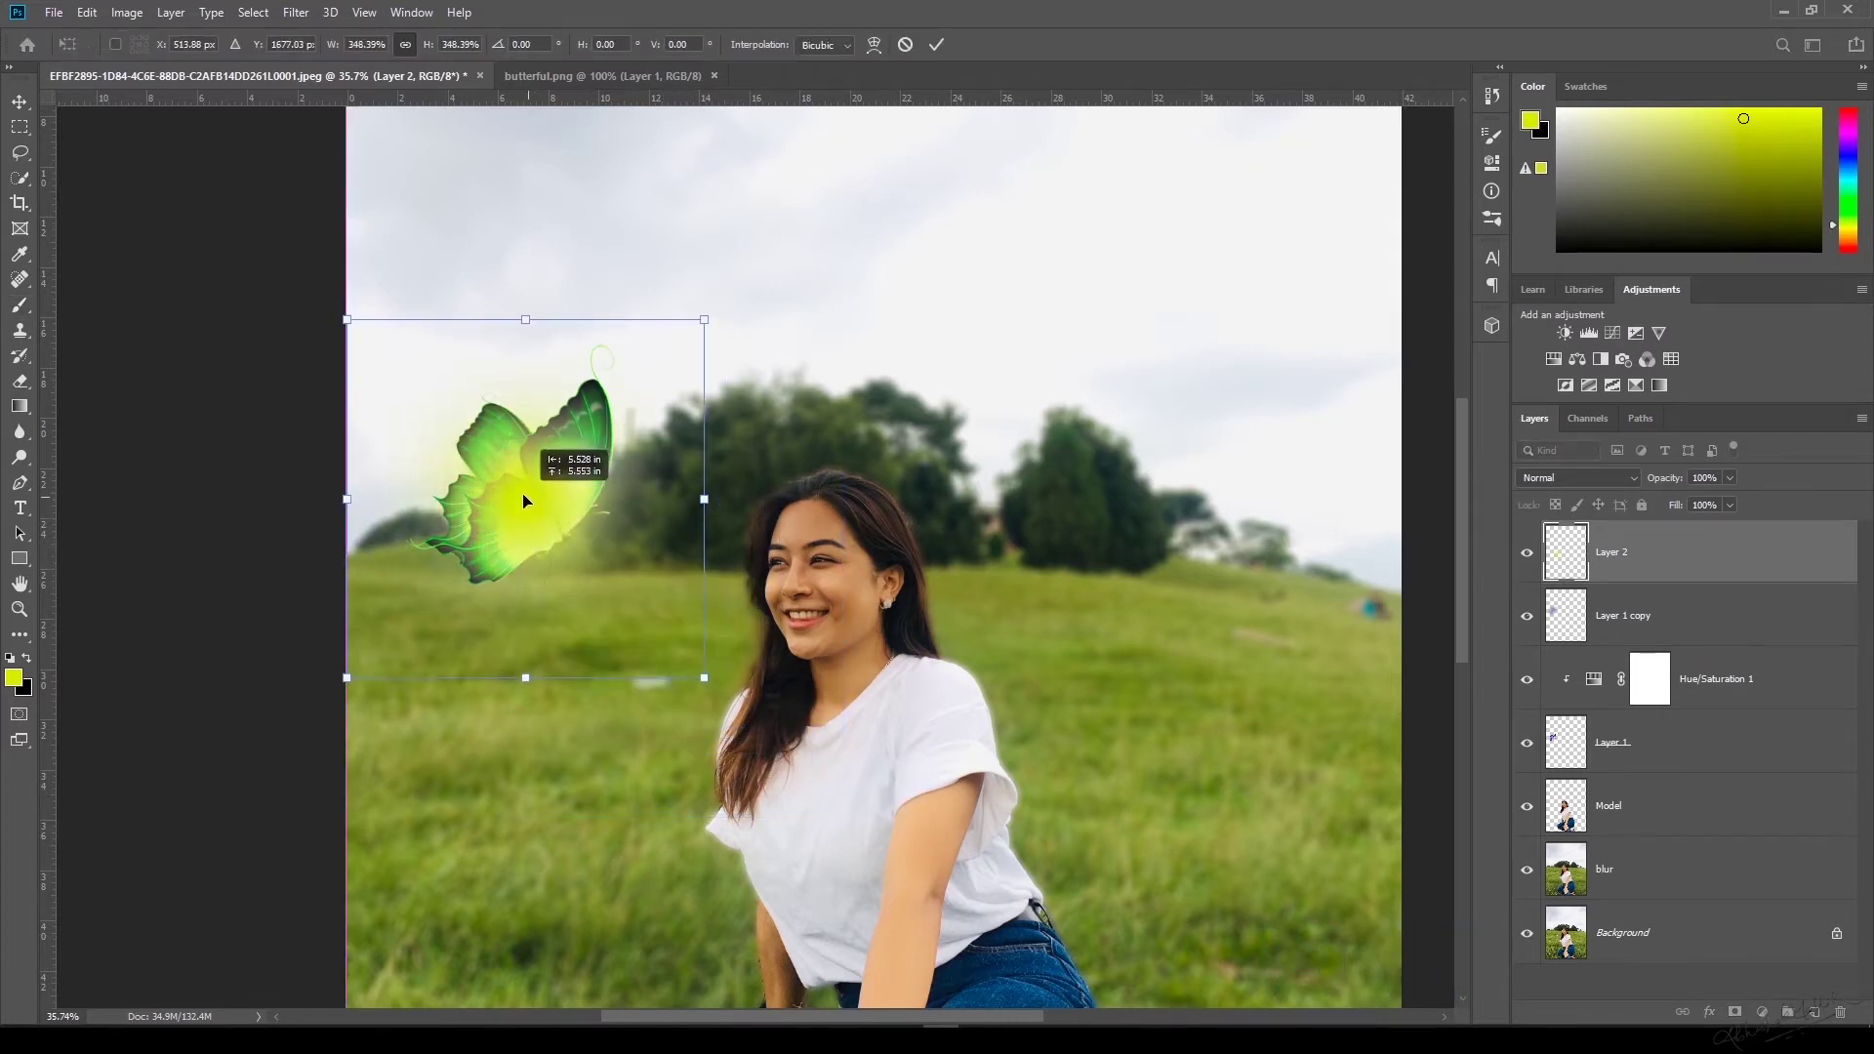
left_click(1613, 478)
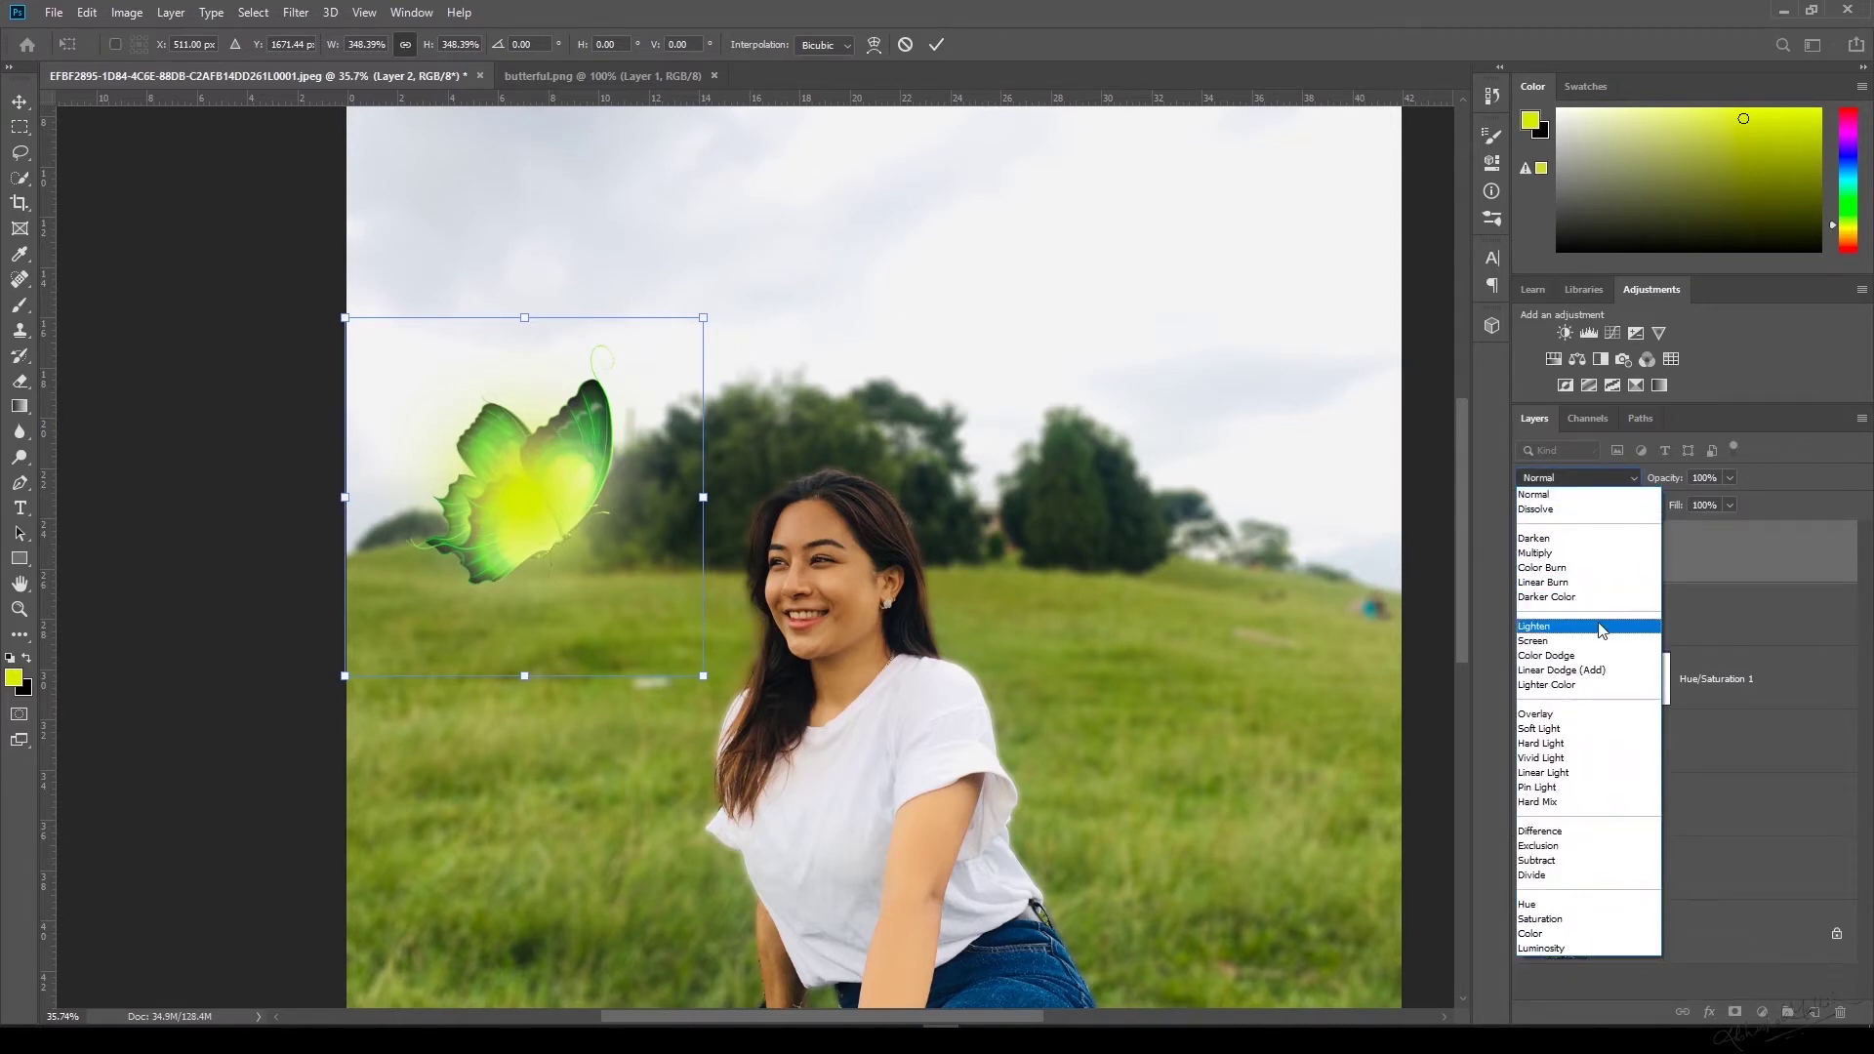
left_click(1601, 627)
key("Return")
Stretch and skew the yellow-green glow on Layer 2 across the butterfly and nearby trees, to about 330% width and 143% height.
key("ctrl+t")
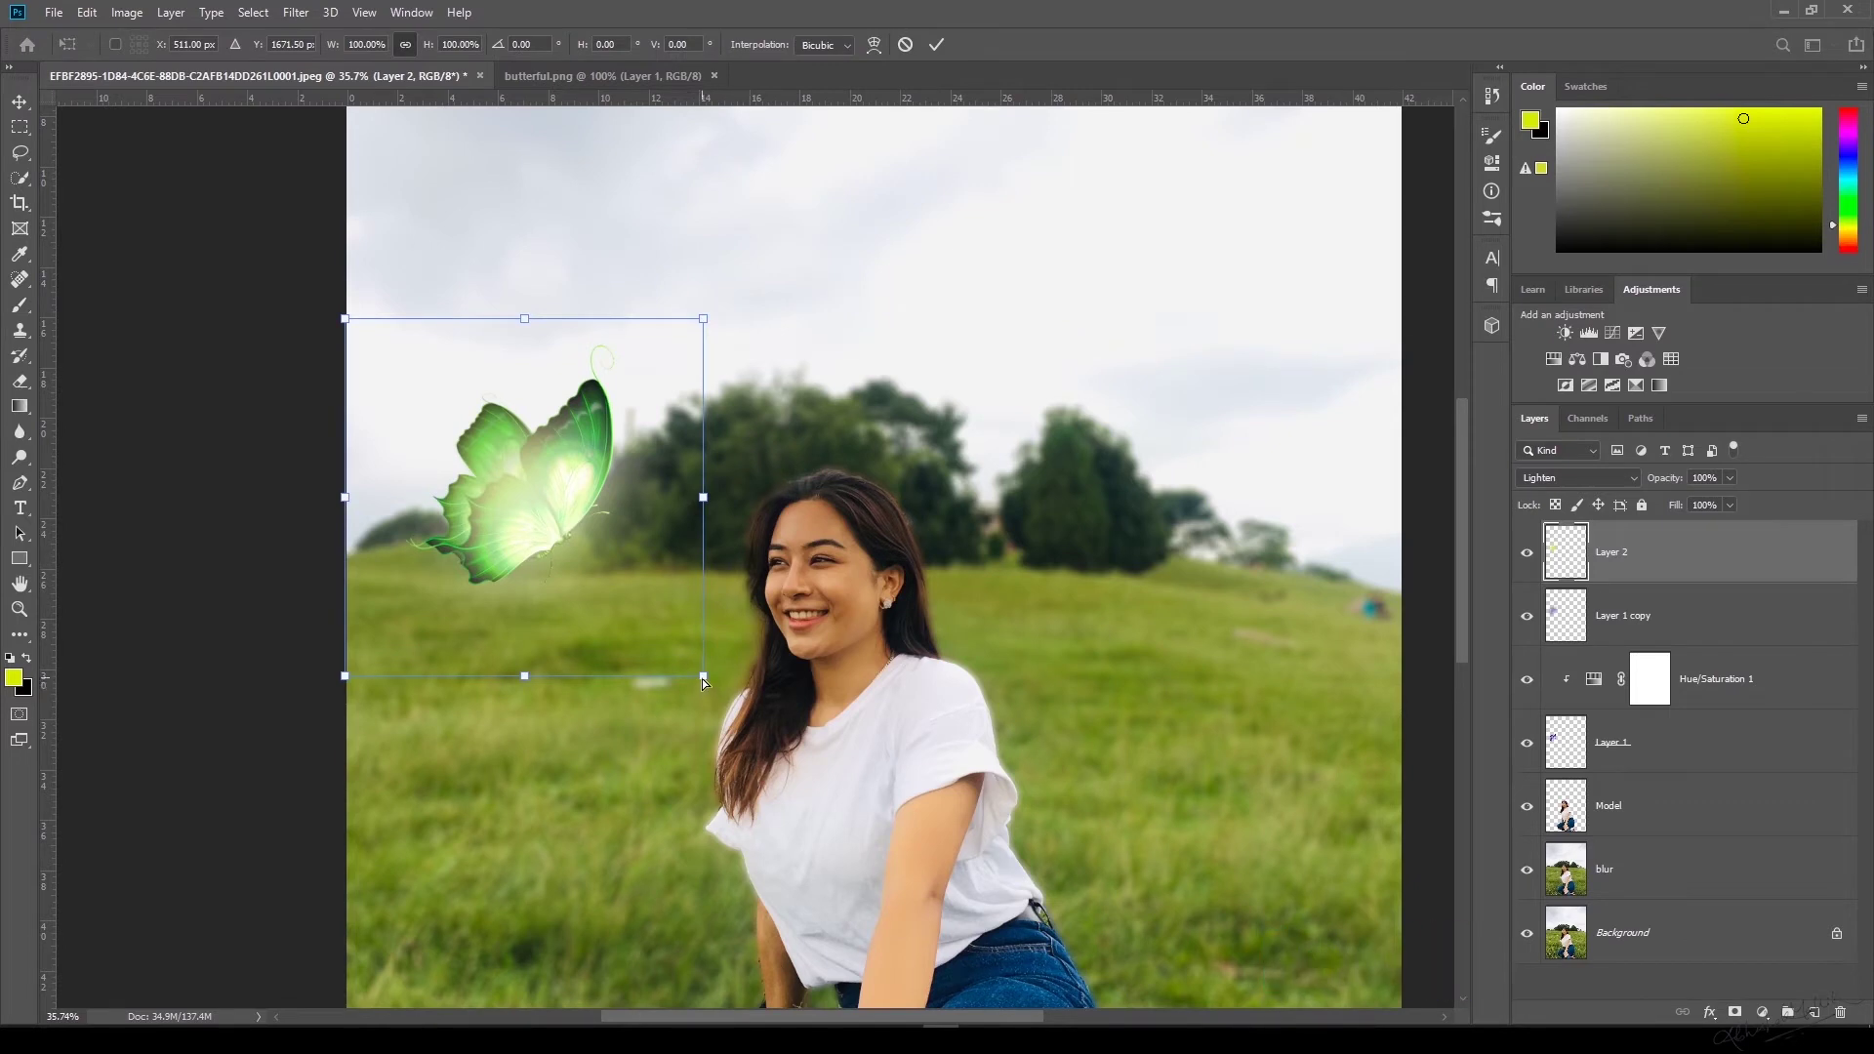
left_click_drag(701, 678, 1299, 904)
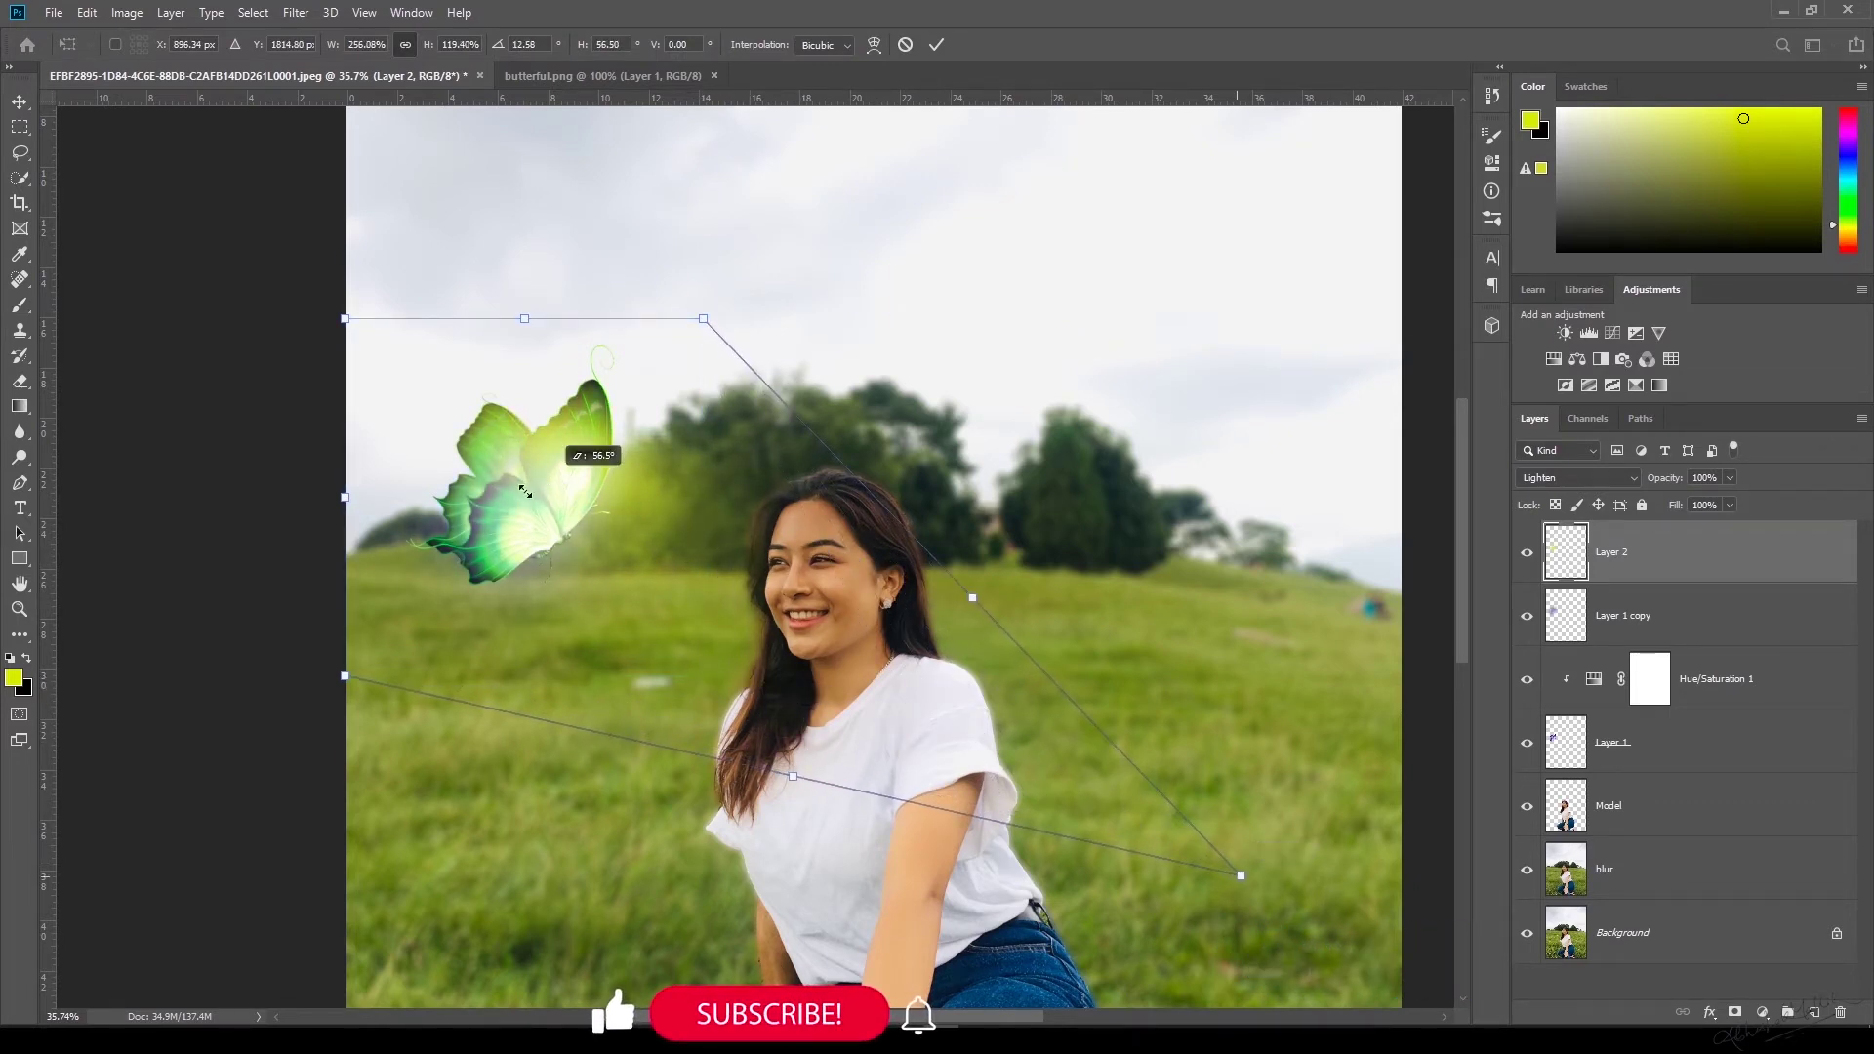
left_click_drag(558, 459, 538, 520)
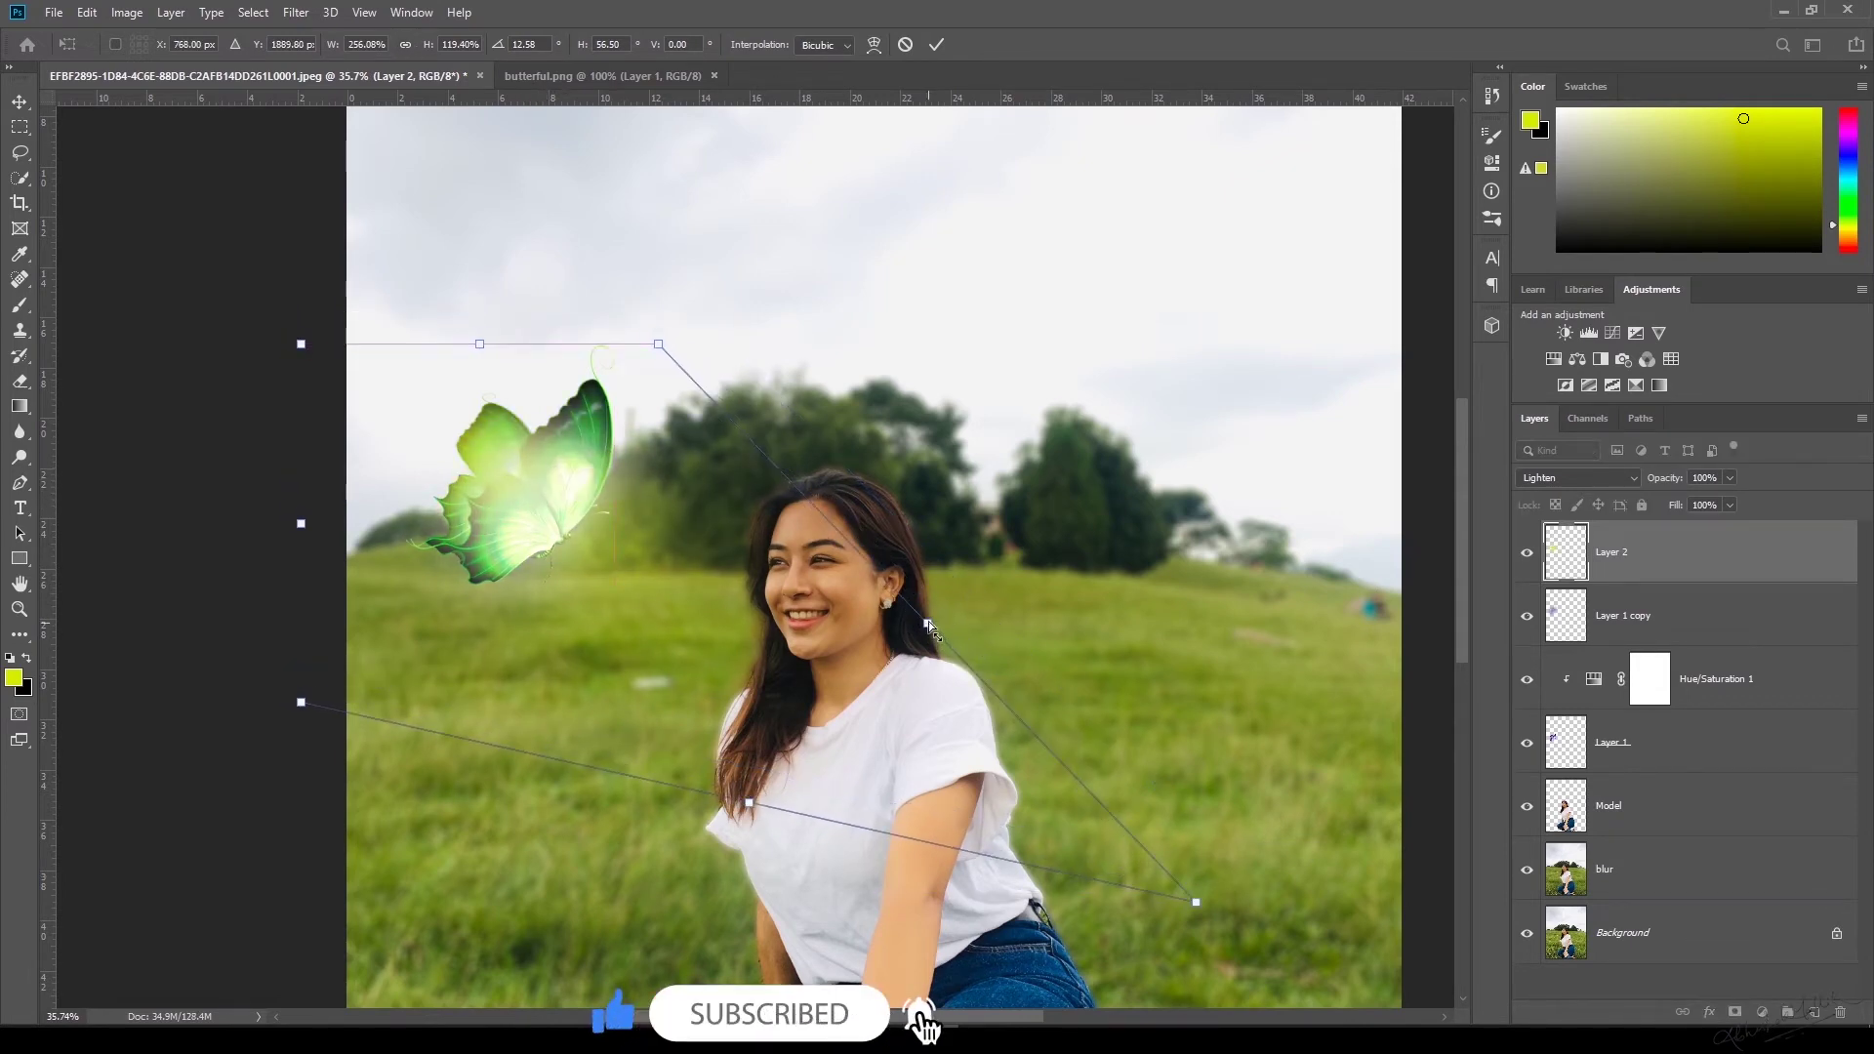
left_click_drag(929, 621, 1212, 518)
left_click_drag(701, 482, 556, 499)
left_click_drag(1656, 476, 1801, 488)
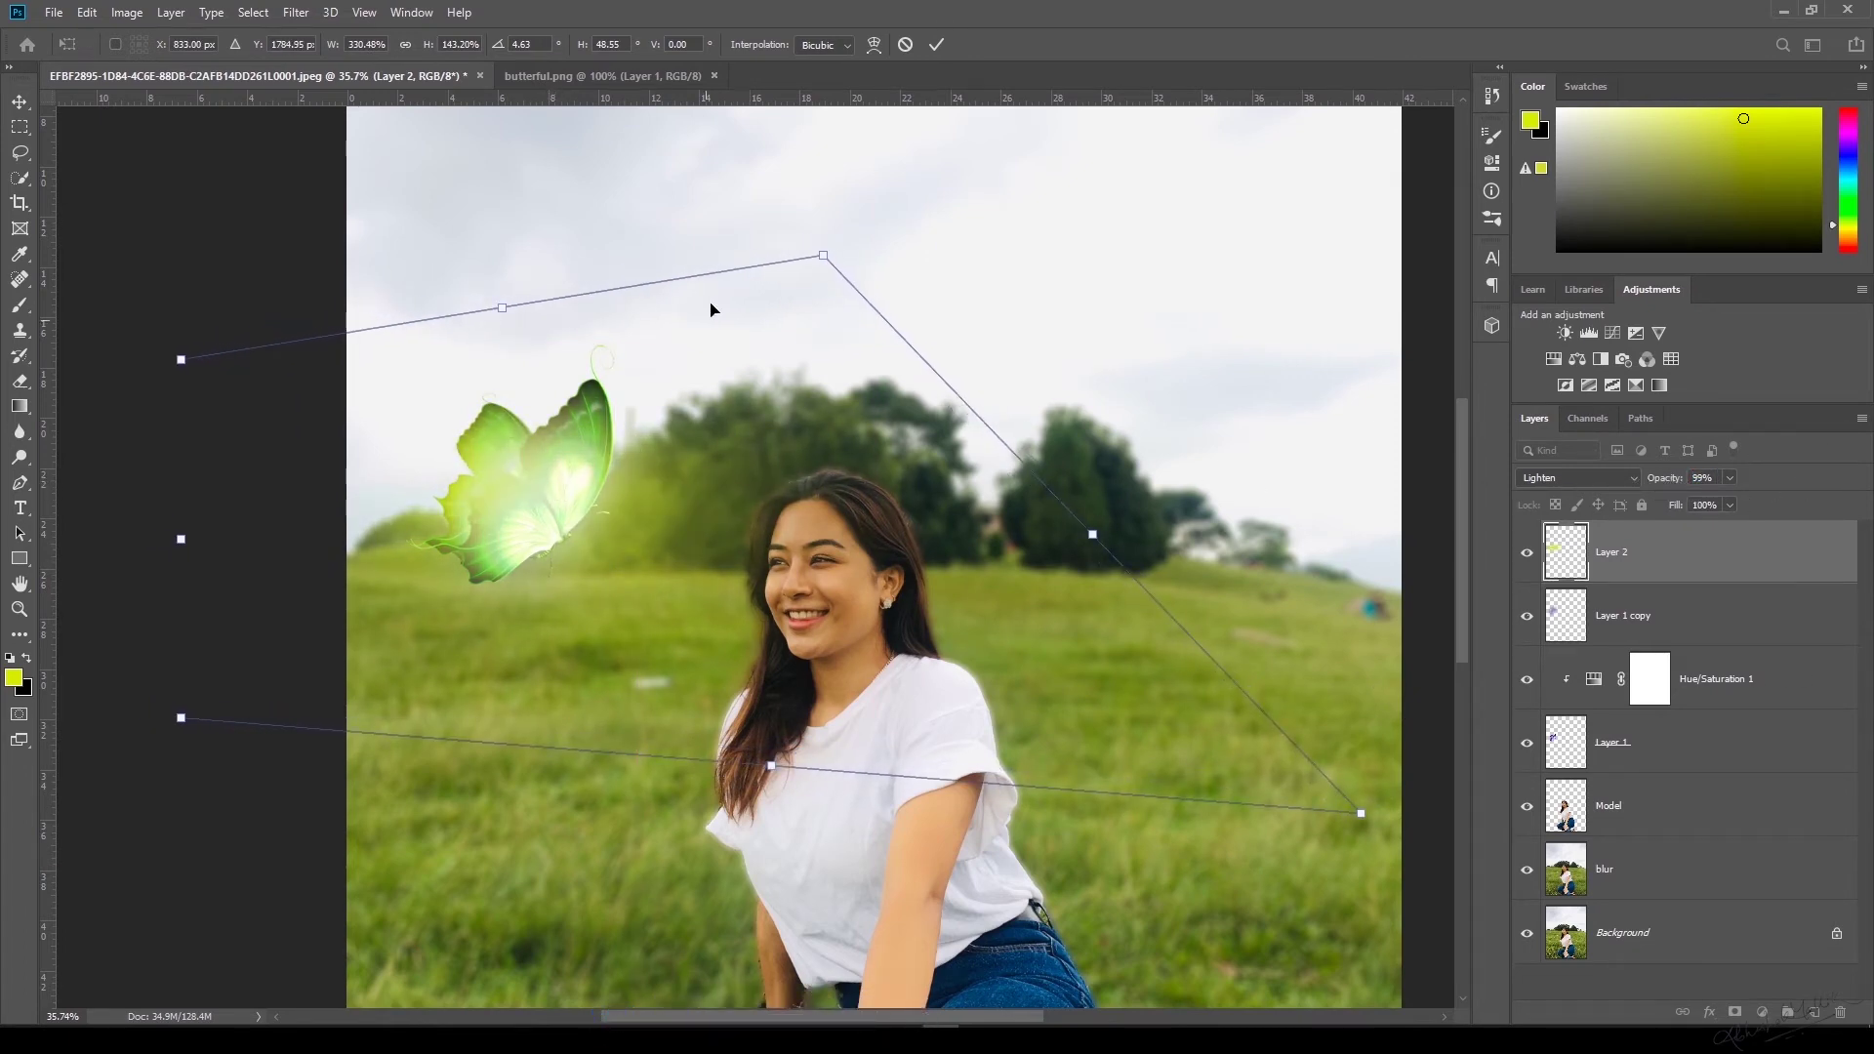
left_click(939, 42)
key("b")
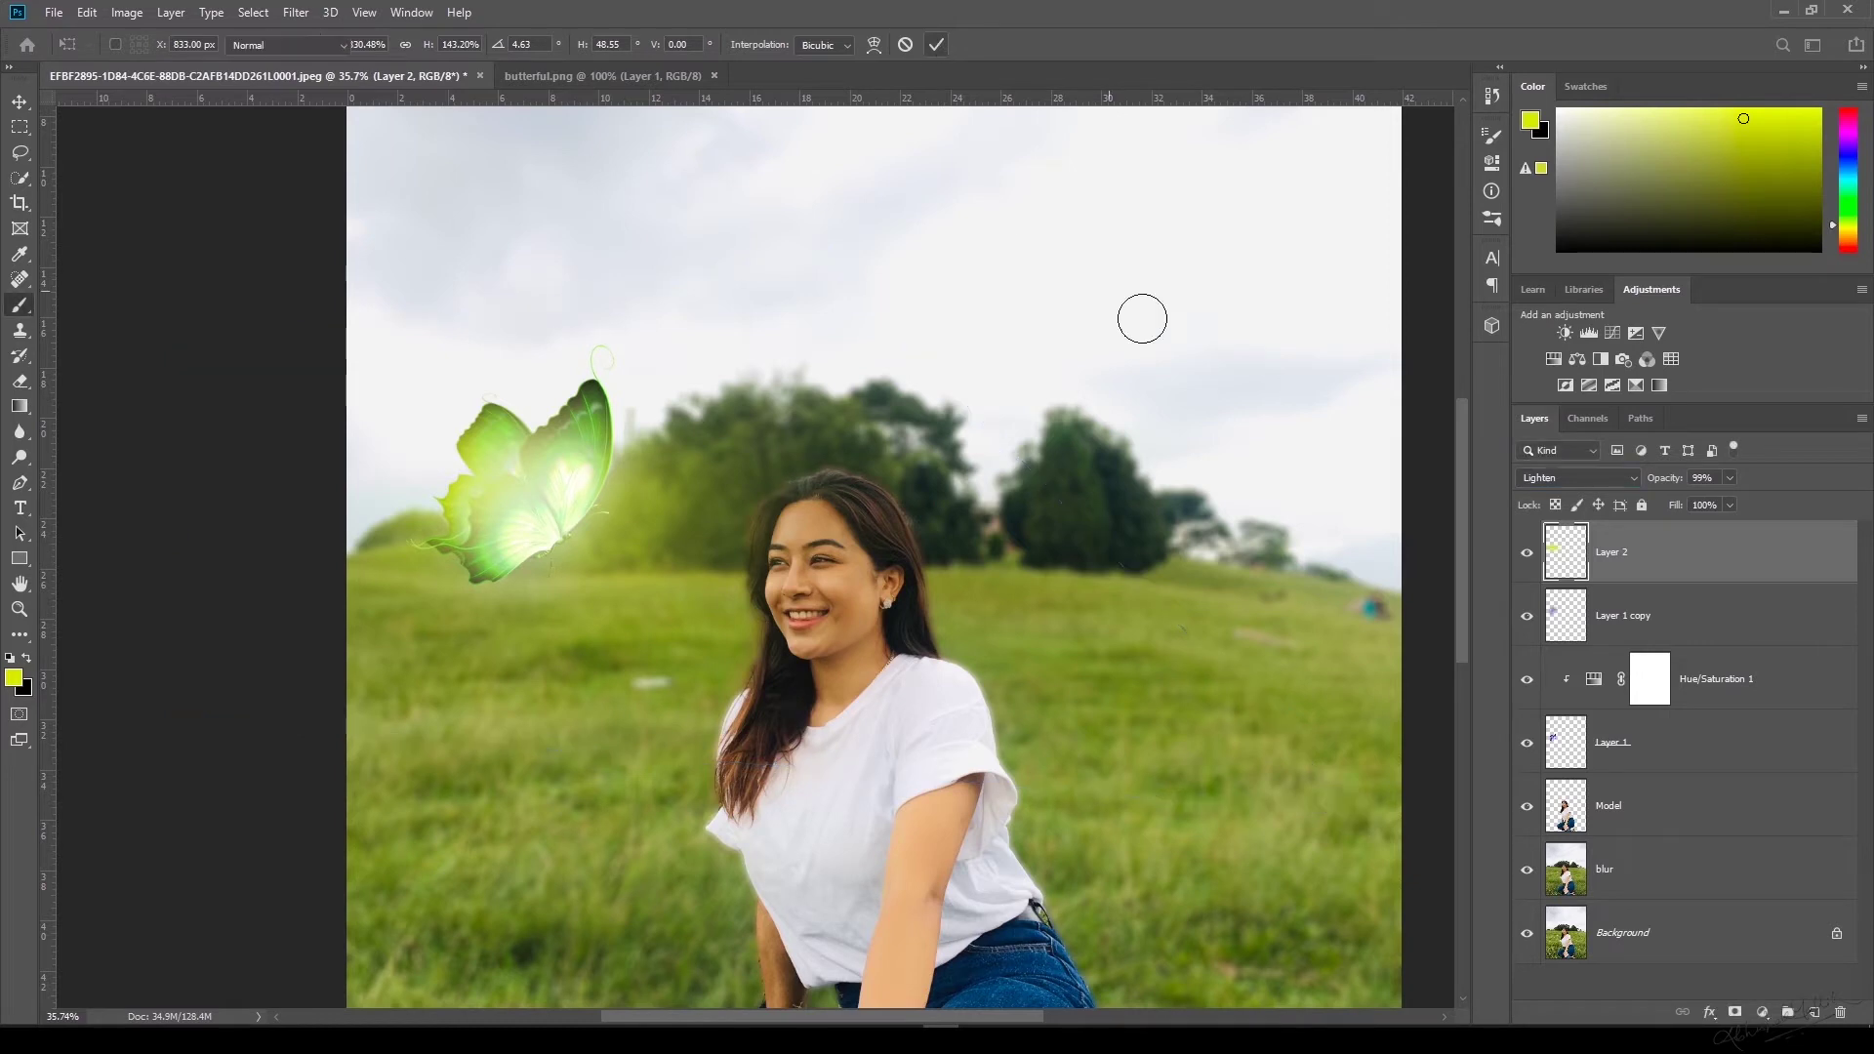
Set Layer 2's opacity to 100%, then move it below Layer 1 and clip it to the Model layer.
mouse_move(1665, 479)
left_mouse_down()
mouse_move(1648, 502)
mouse_move(1757, 508)
mouse_move(1866, 627)
left_mouse_up()
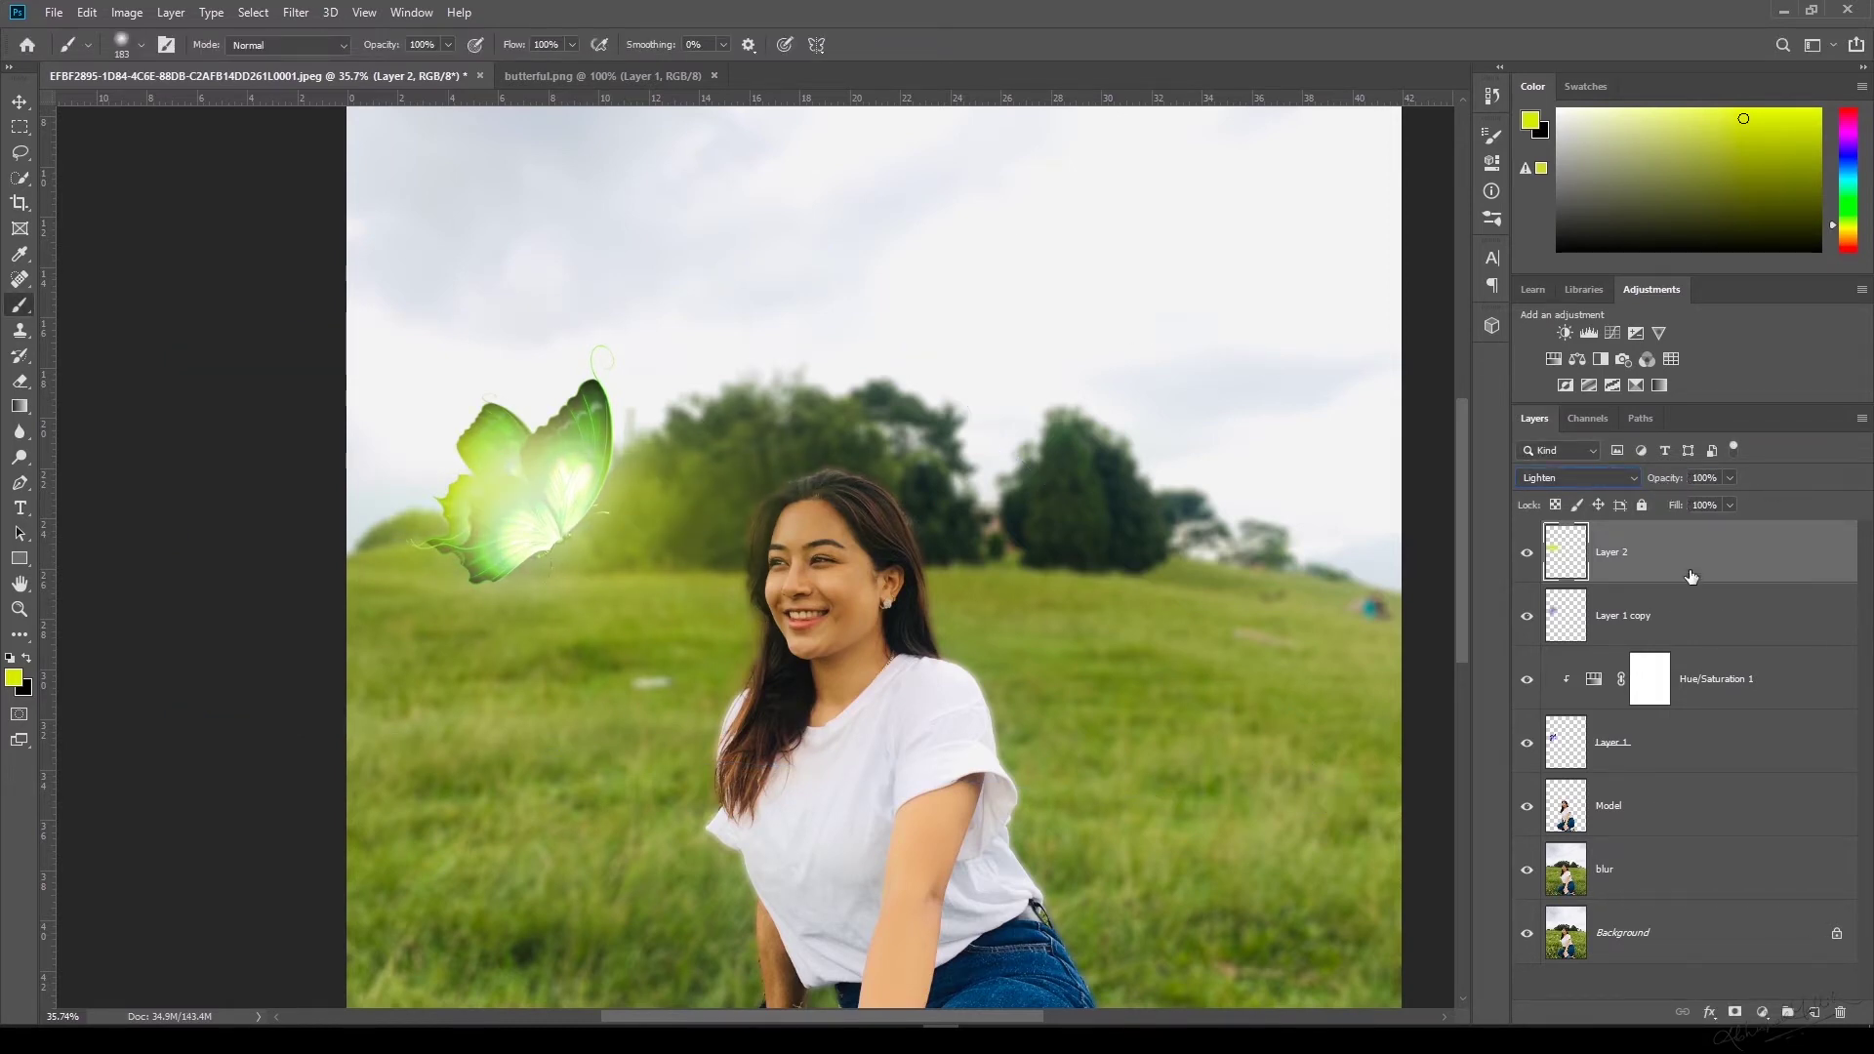
left_click_drag(1692, 577, 1689, 762)
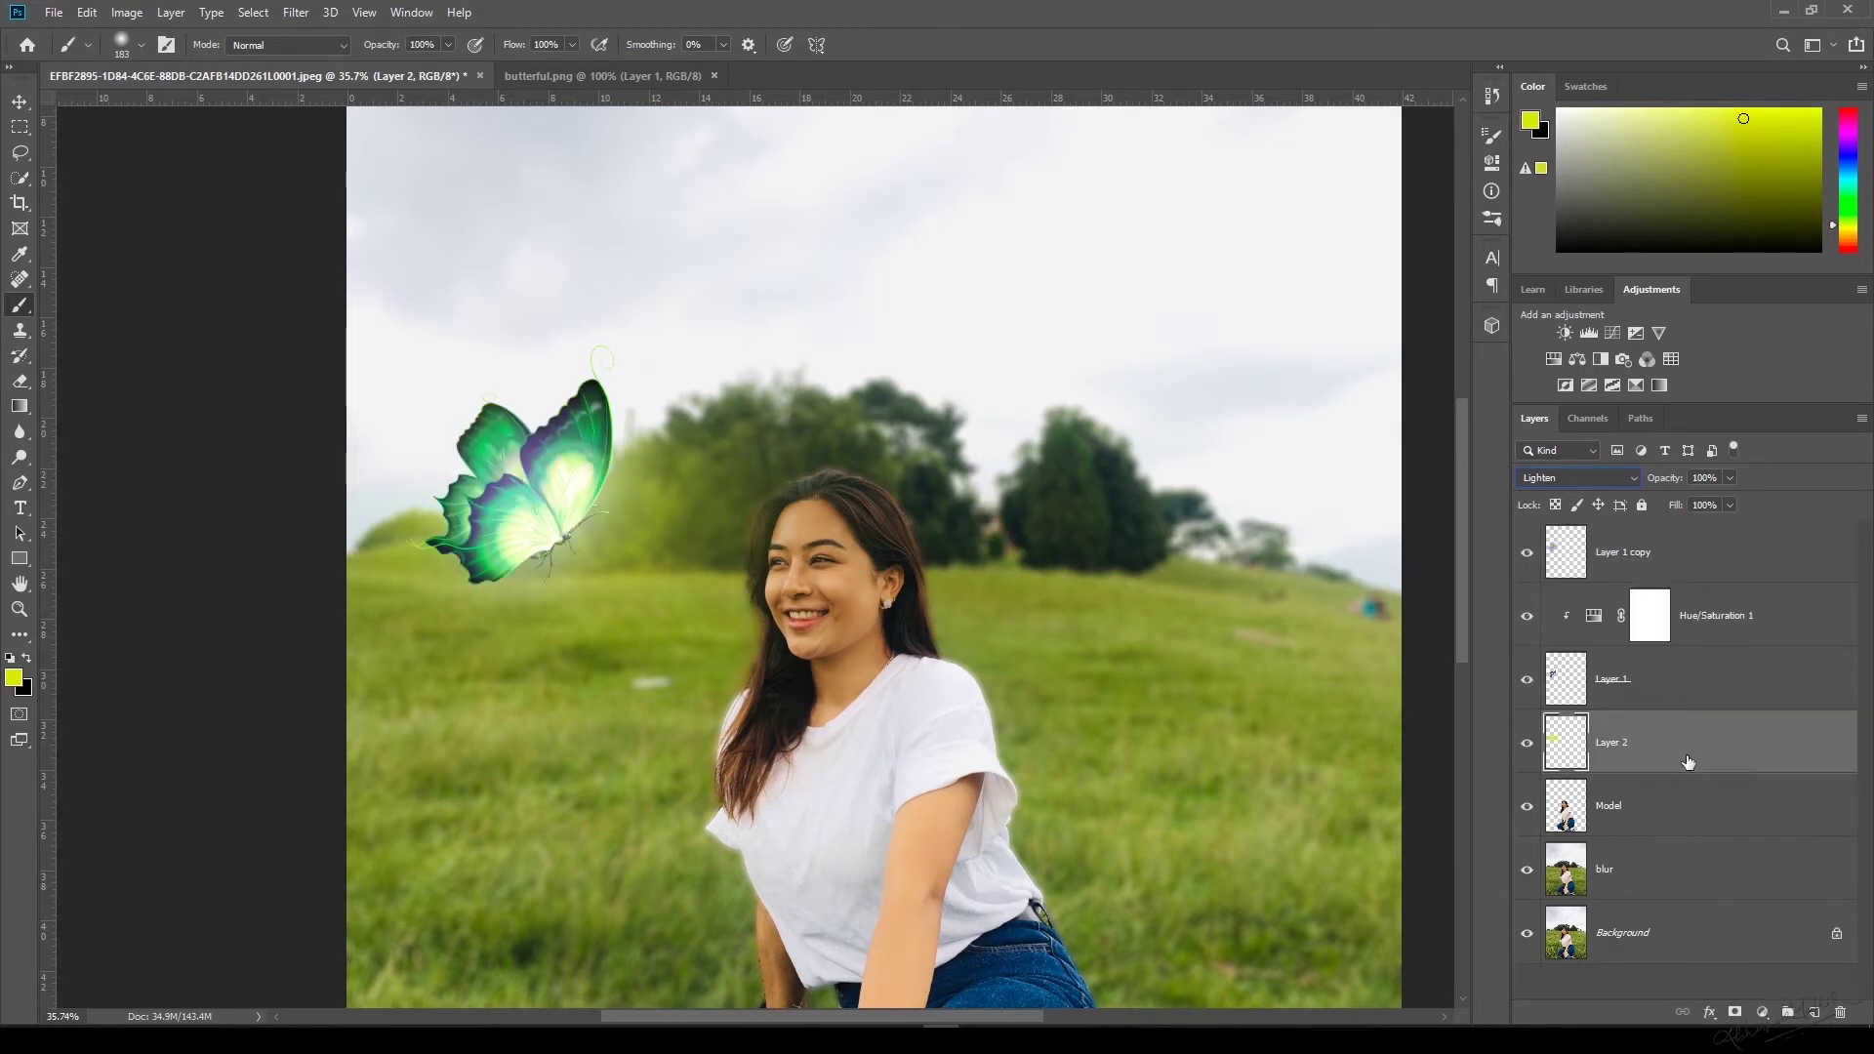
left_click(1567, 774, "alt")
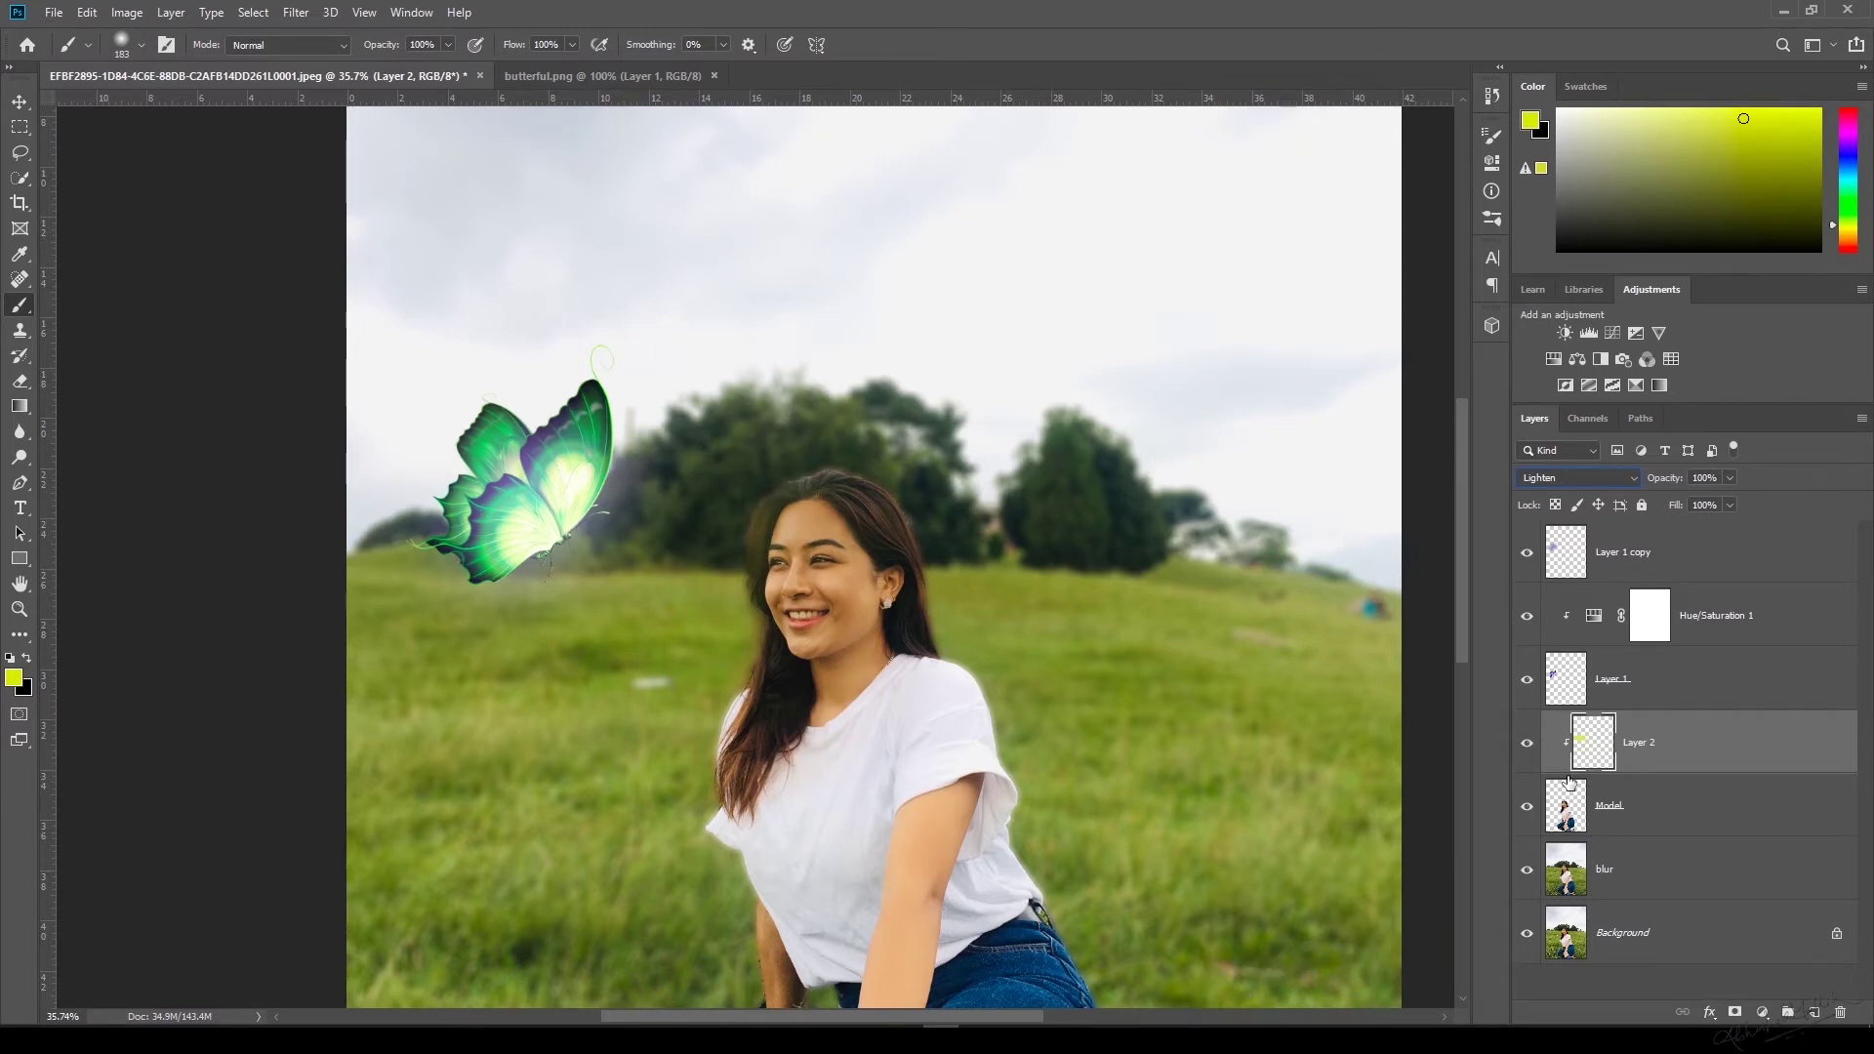
Check the clipped Layer 2 glow by toggling its visibility.
left_click(1683, 476)
left_click_drag(1647, 498, 1660, 500)
left_click(1528, 745)
left_click(1529, 745)
Duplicate Layer 2 as an unclipped glow layer and fine-tune the opacity of the copy.
key("ctrl+j")
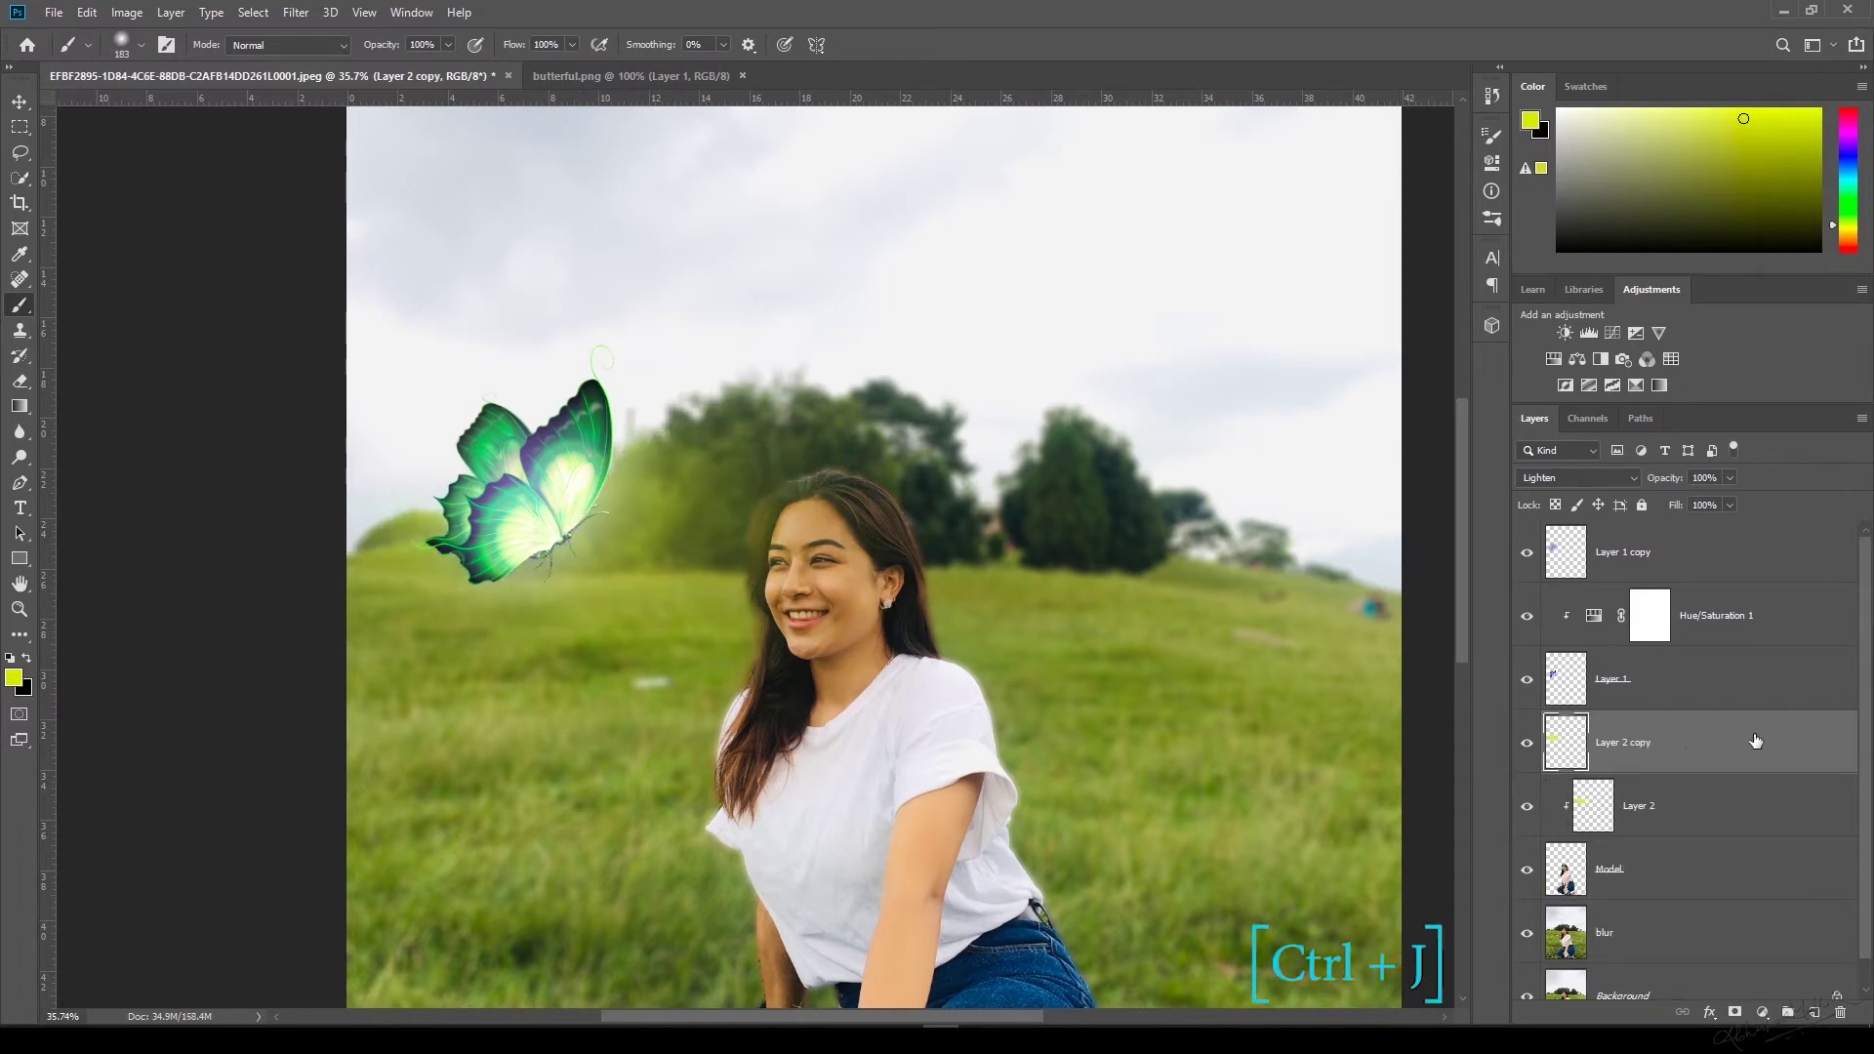
mouse_move(1662, 479)
left_mouse_down()
mouse_move(1636, 488)
mouse_move(1684, 492)
mouse_move(1622, 493)
mouse_move(1656, 482)
left_mouse_up()
left_click(1692, 796)
left_click(1704, 756)
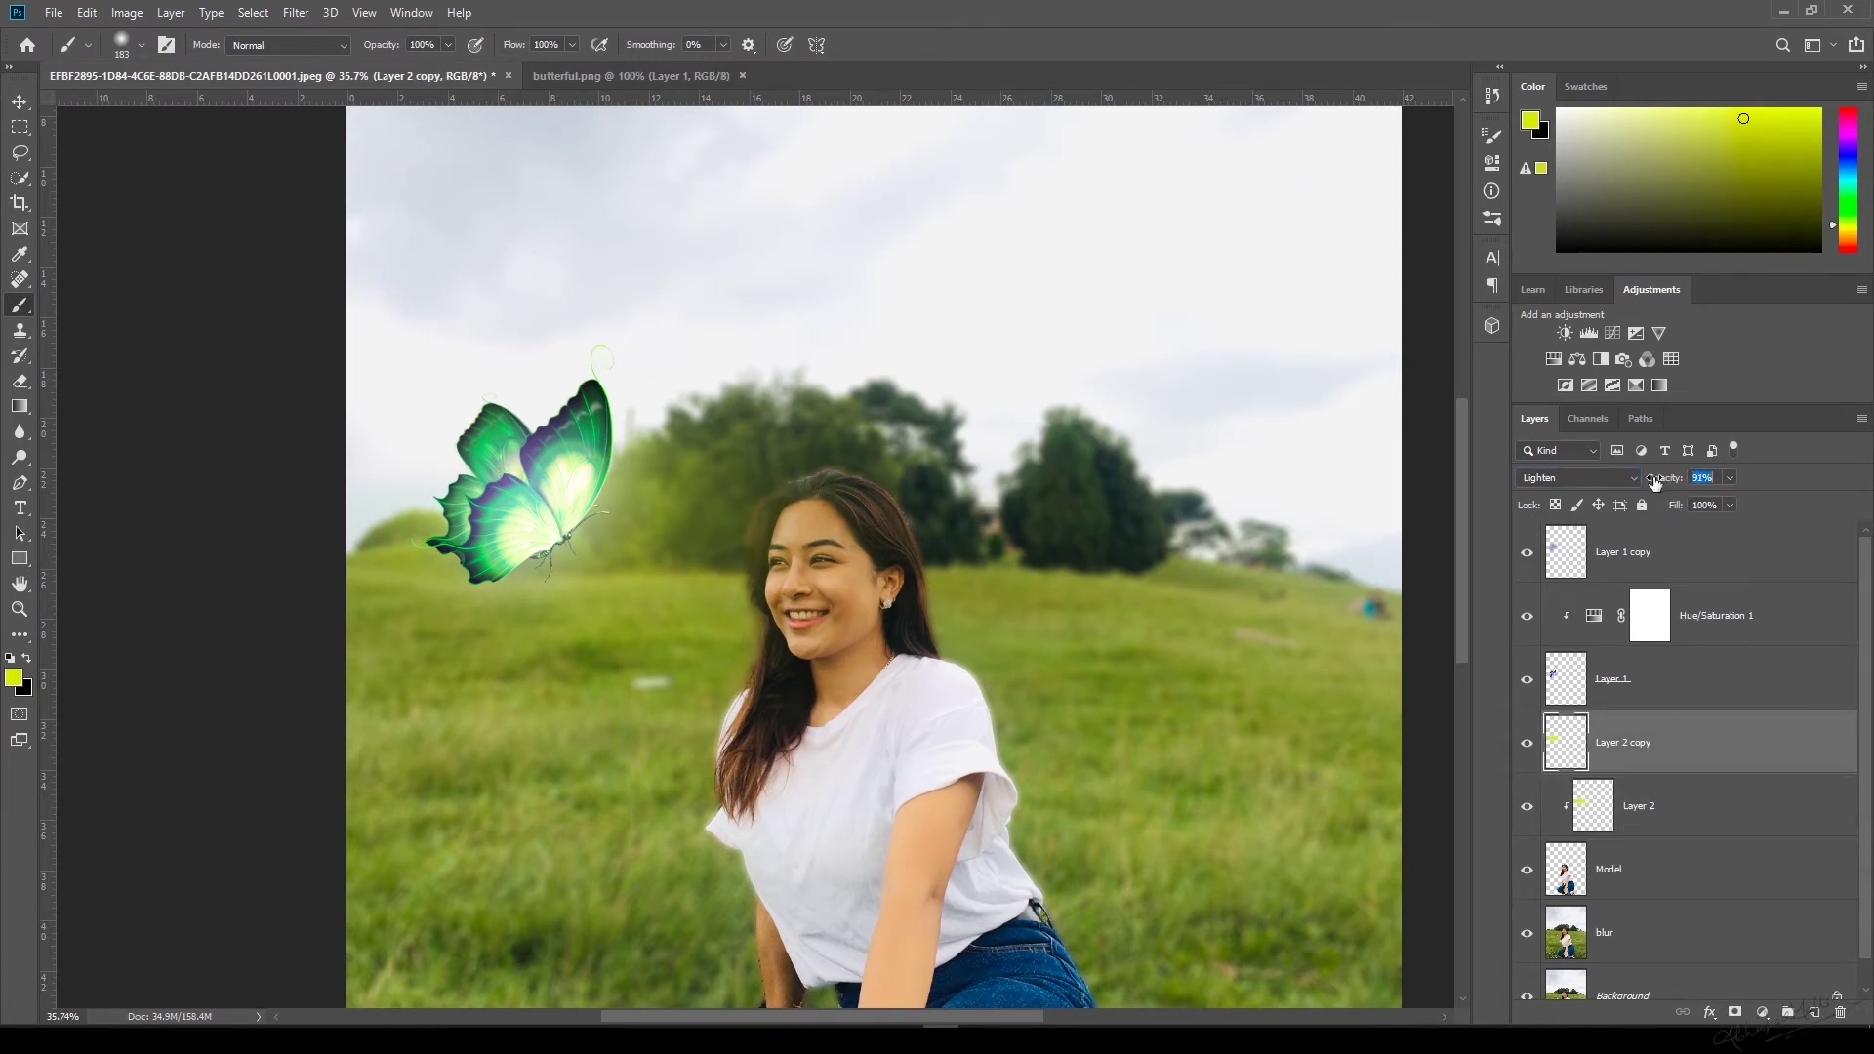
Select all layers from Layer 1 copy down to Layer 2 and move the butterfly slightly down and toward the photo's left edge.
left_click(1823, 565)
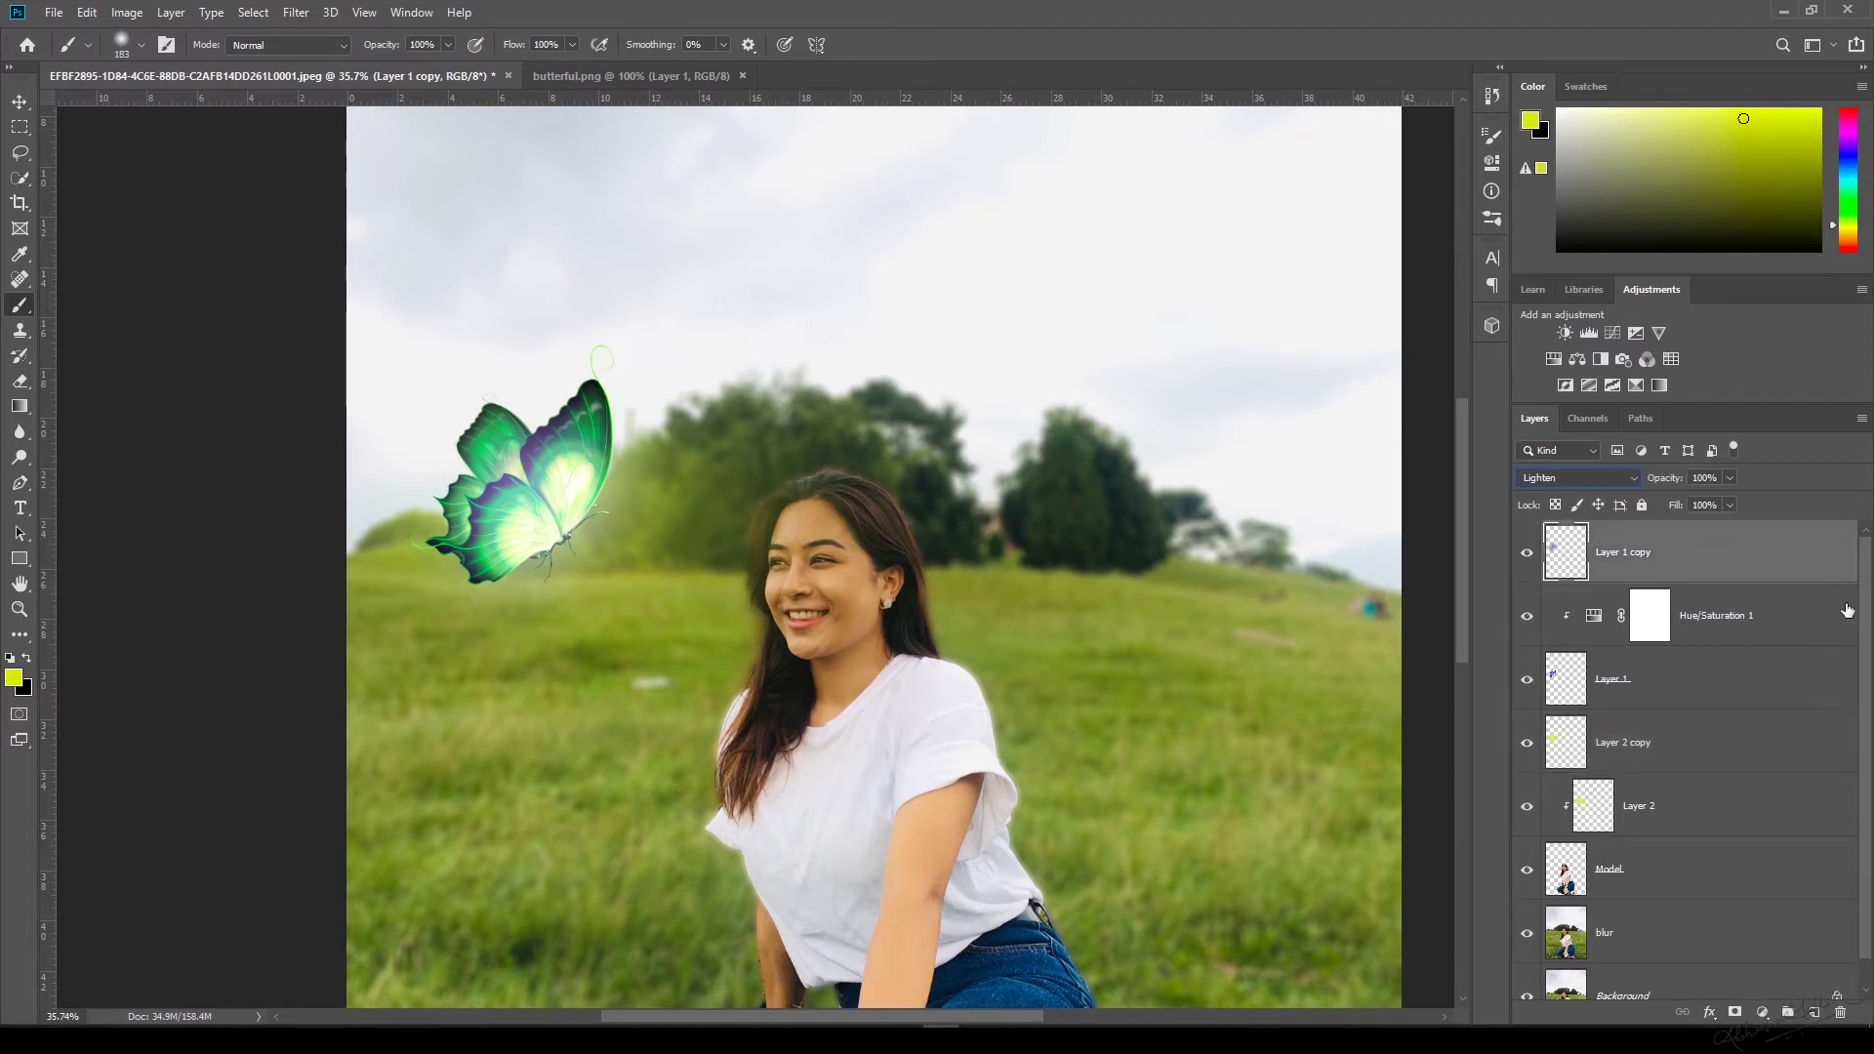
key("ctrl+minus")
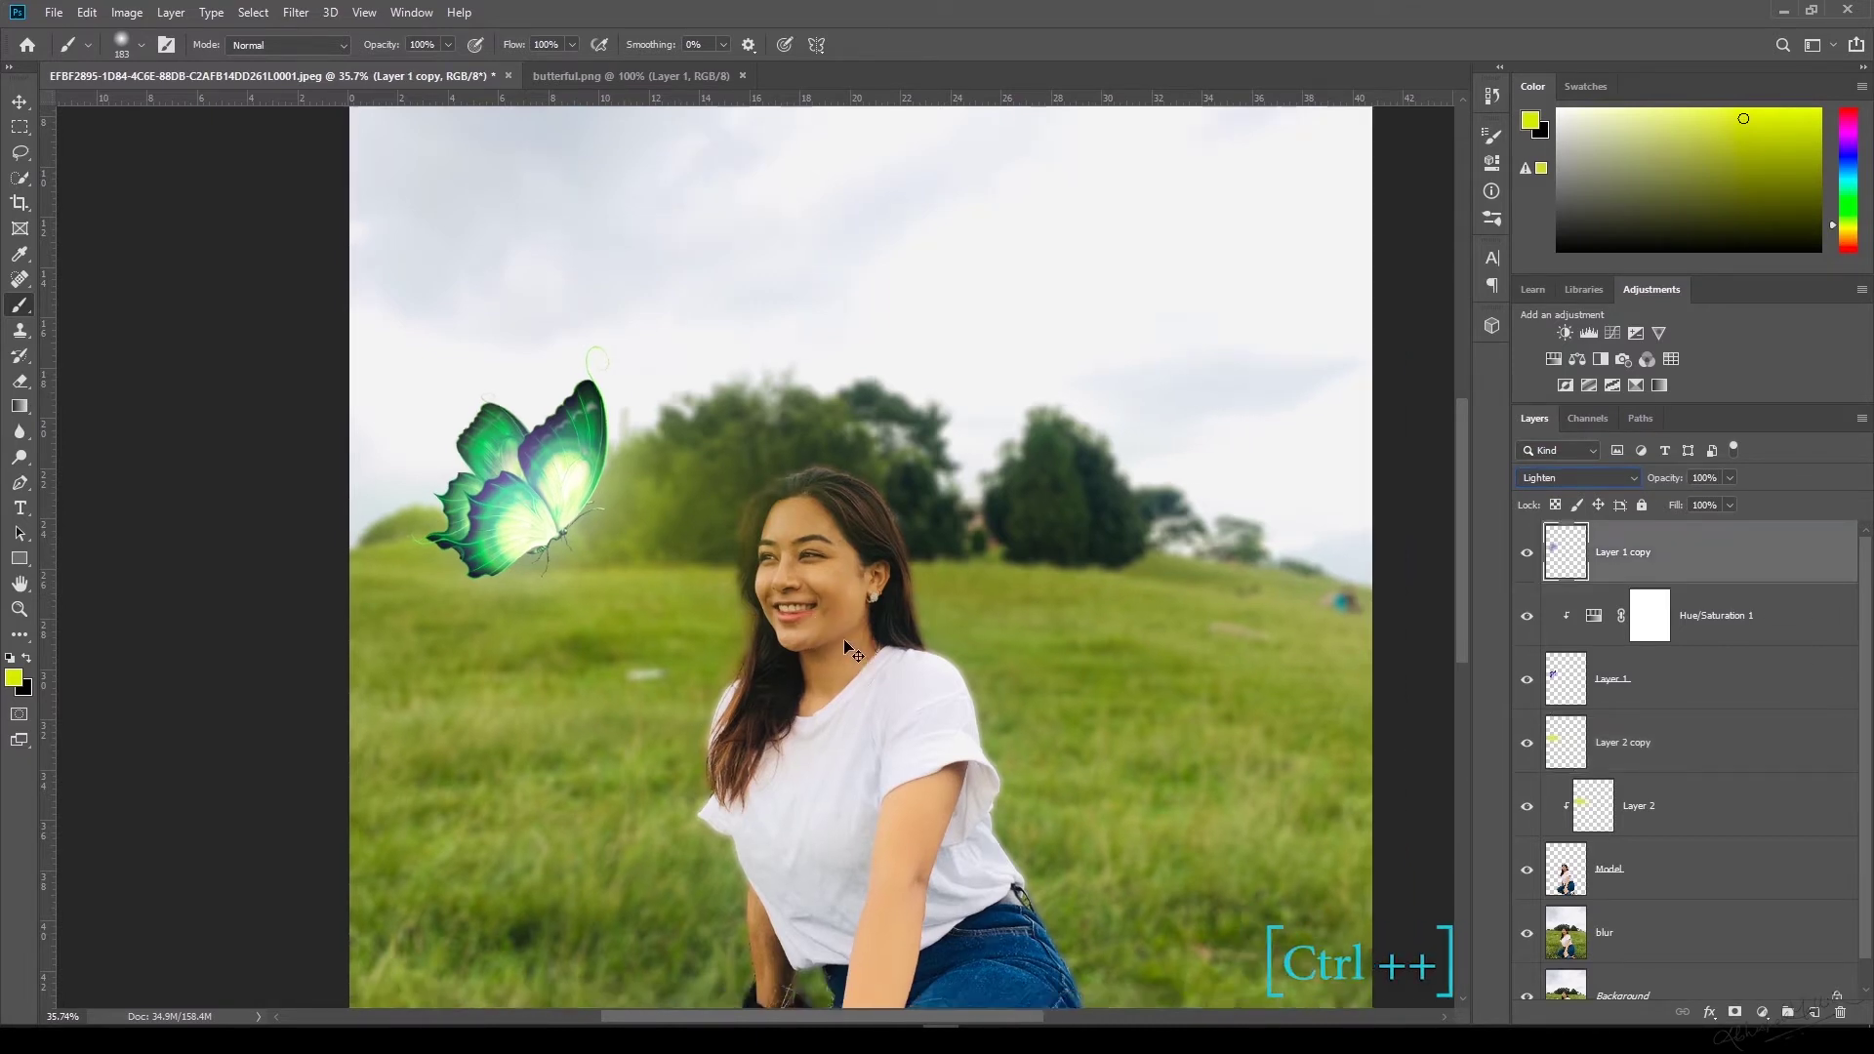
key("ctrl+minus")
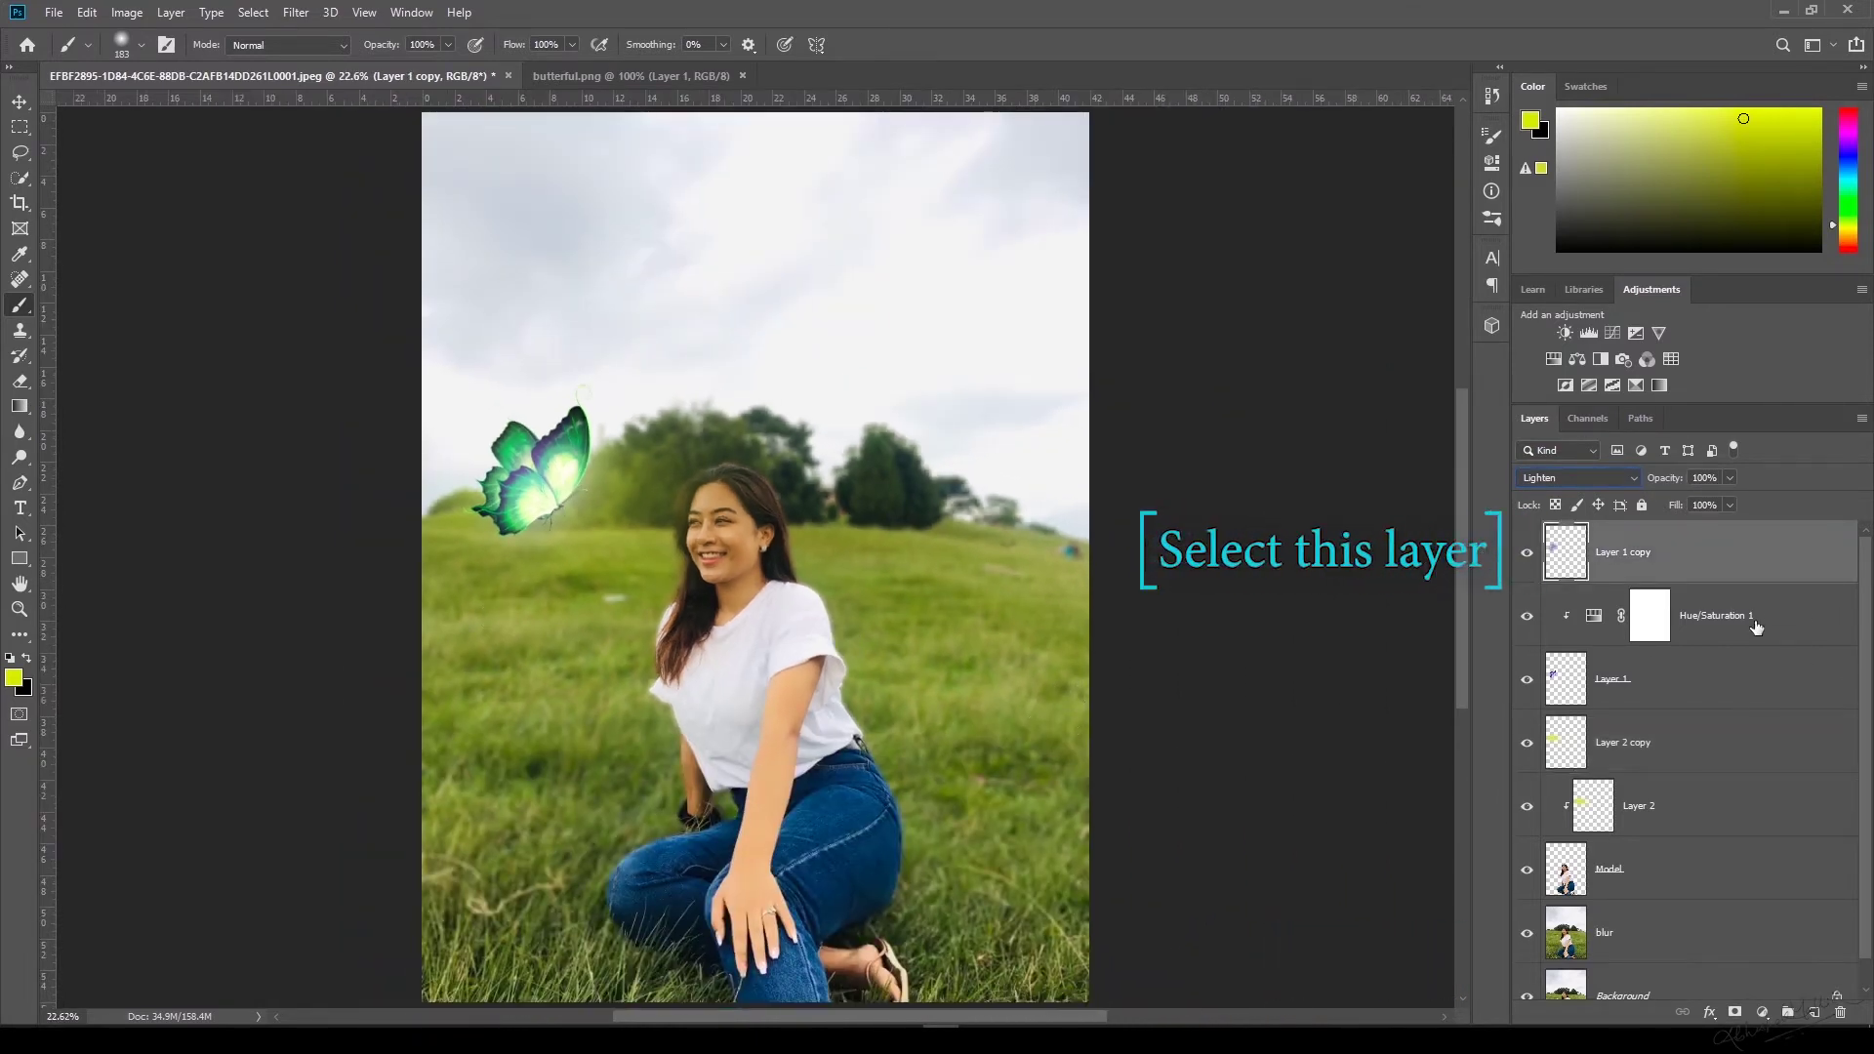
left_click(1726, 802, "shift")
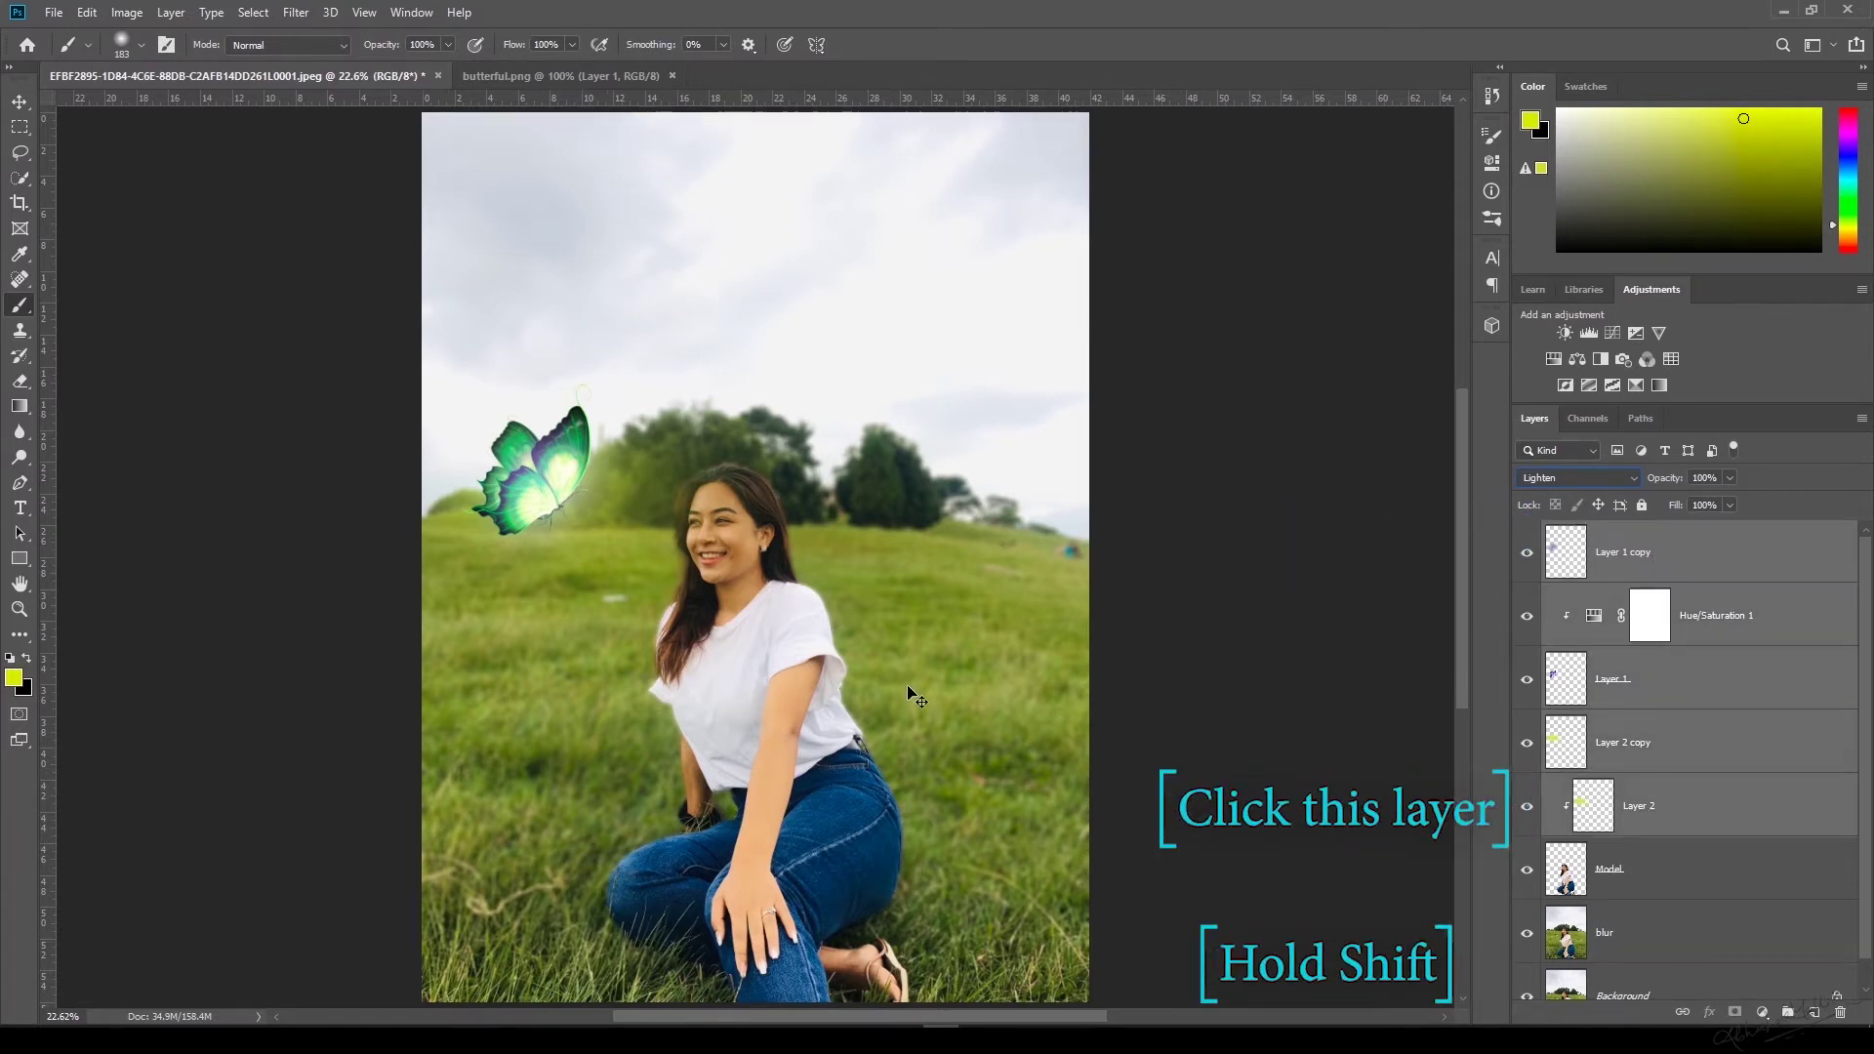
key("ctrl+t")
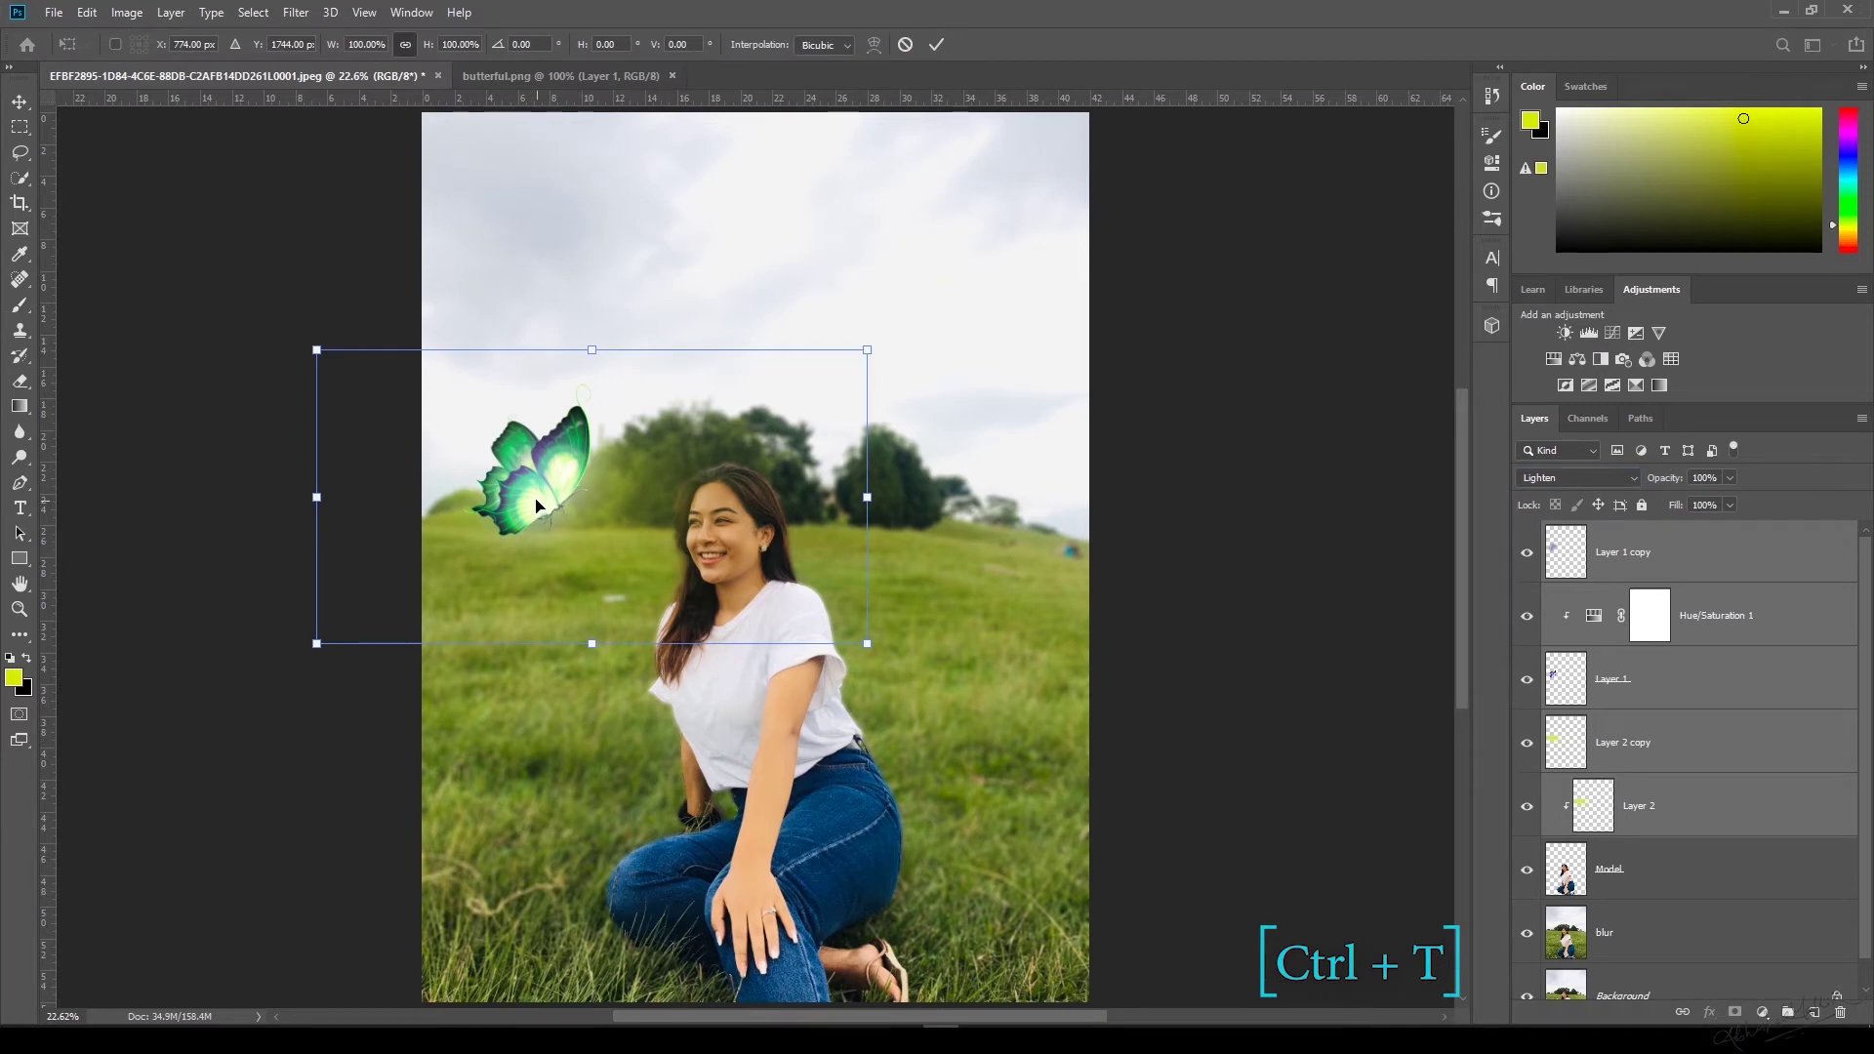
mouse_move(536, 505)
left_mouse_down()
mouse_move(492, 498)
mouse_move(515, 482)
mouse_move(515, 516)
left_mouse_up()
key("Return")
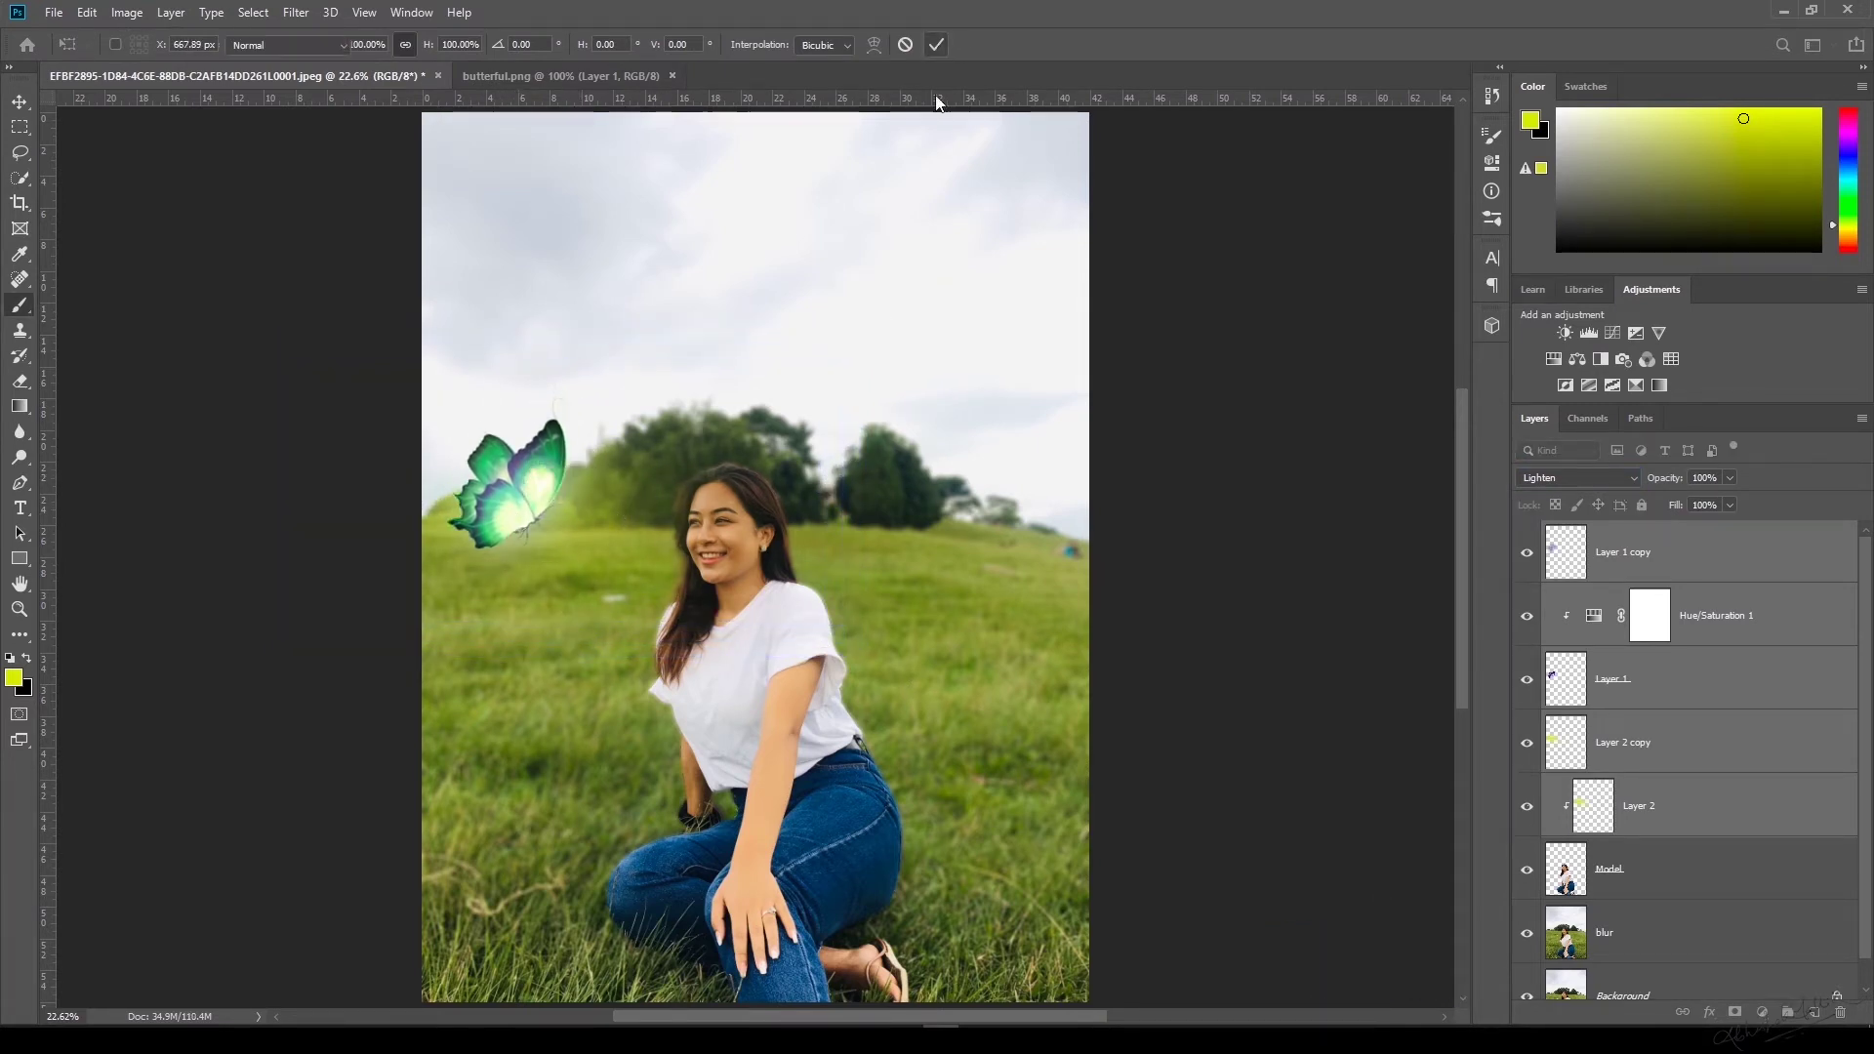
Nudge the selected butterfly and glow layers slightly up and left, to about X 639 px and Y 1772 px.
key("b")
key("ctrl+plus")
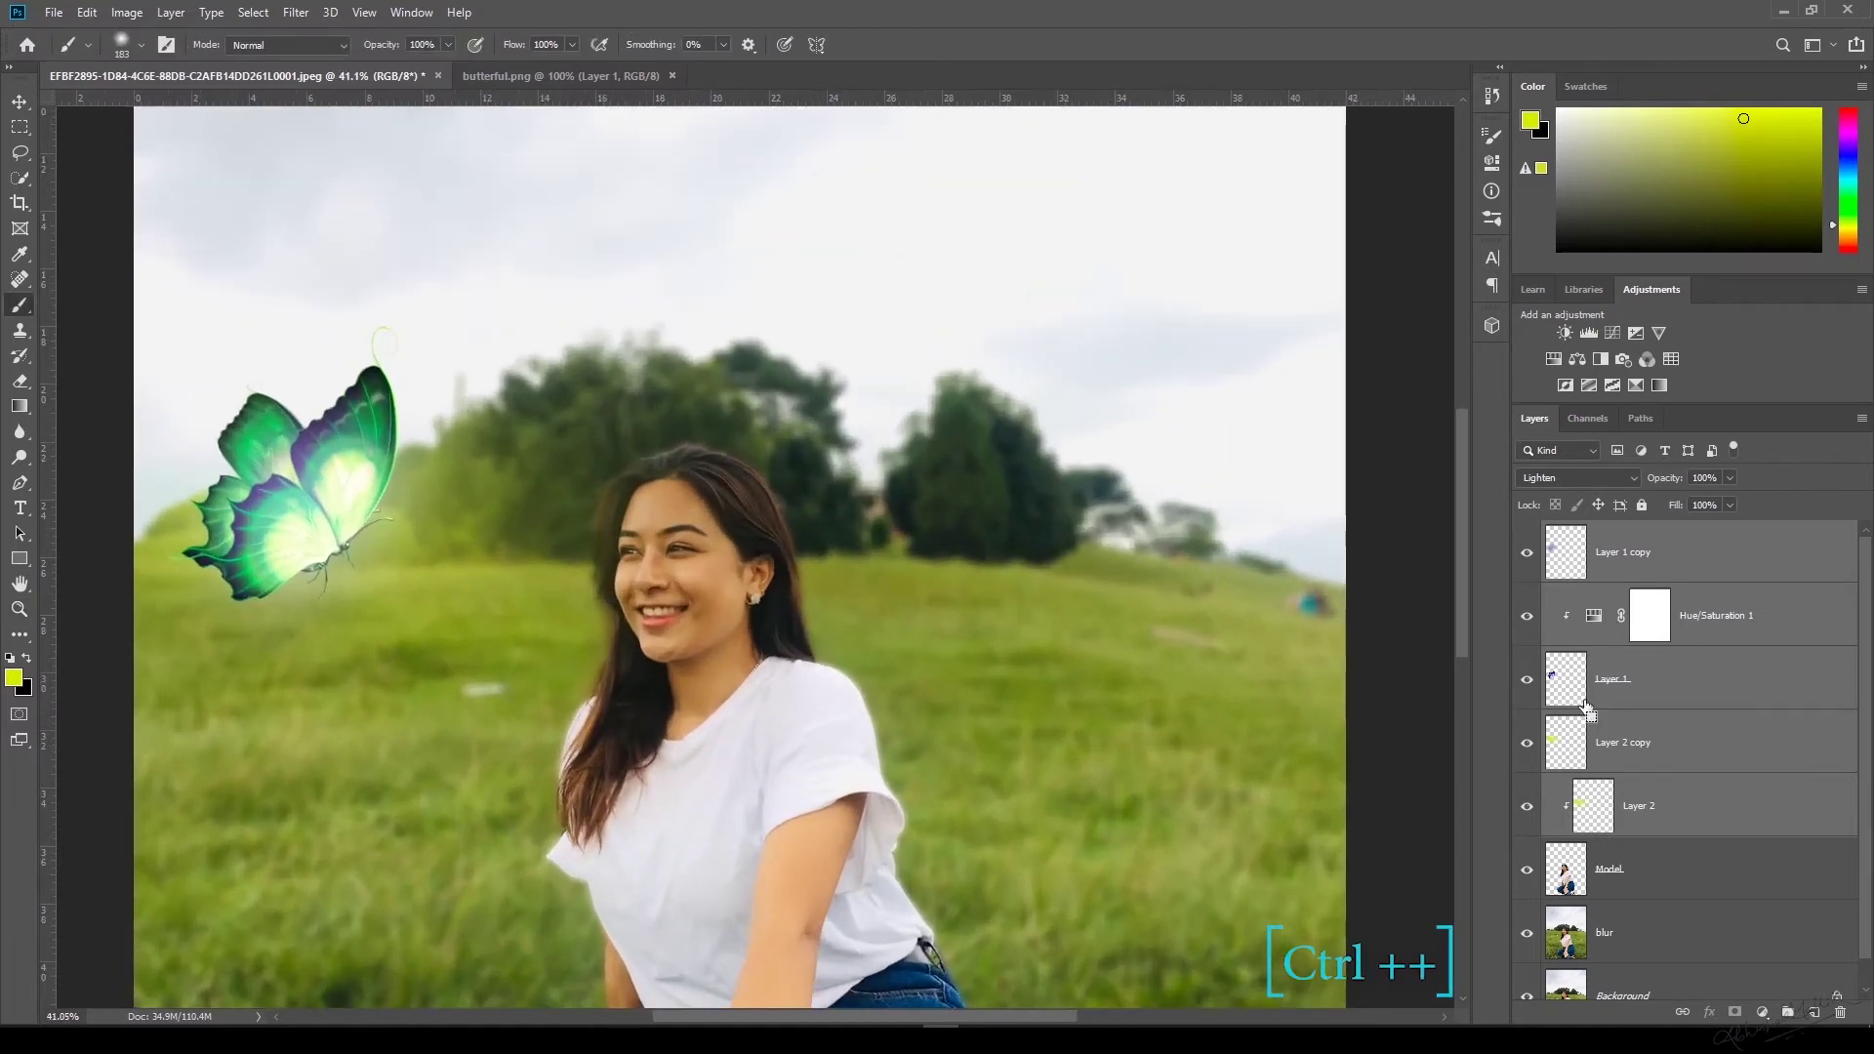
key("ctrl+t")
left_click_drag(256, 408, 262, 482)
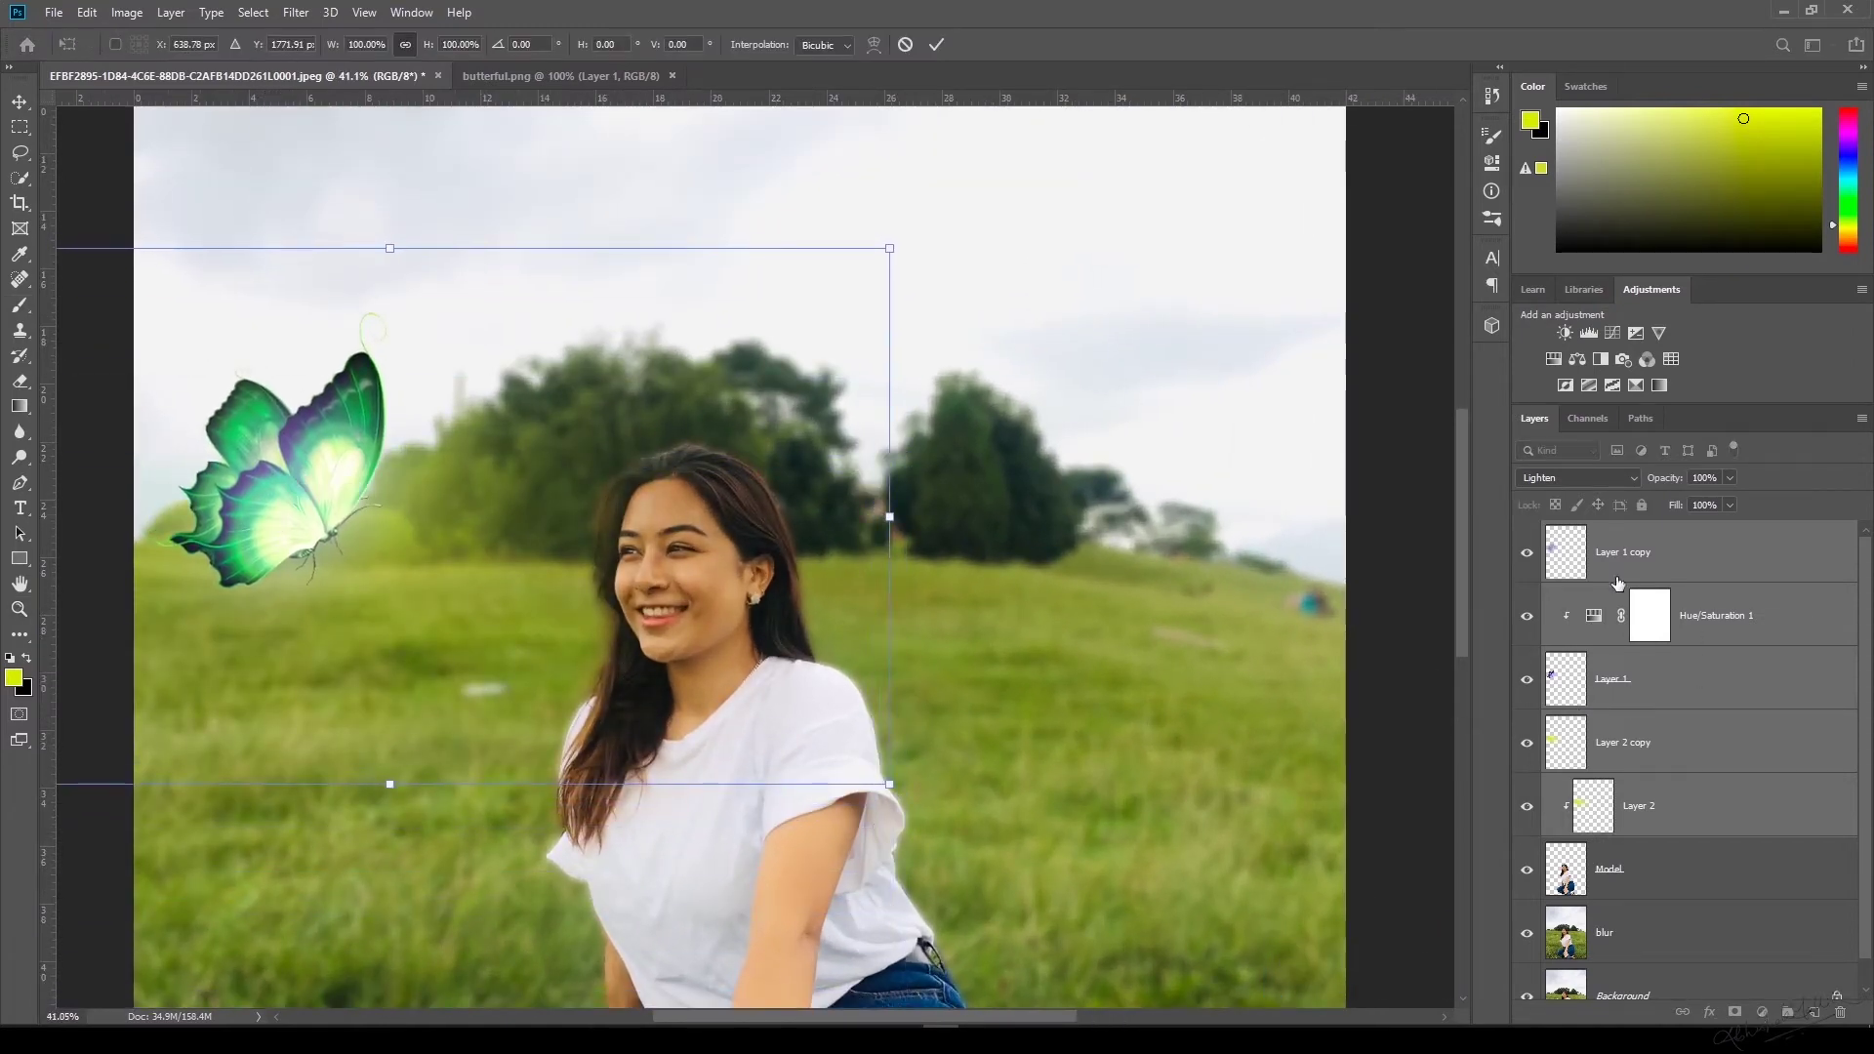
left_click(939, 47)
Duplicate the selected butterfly and glow layers and move the copy to the opposite side of the model.
key("ctrl+j")
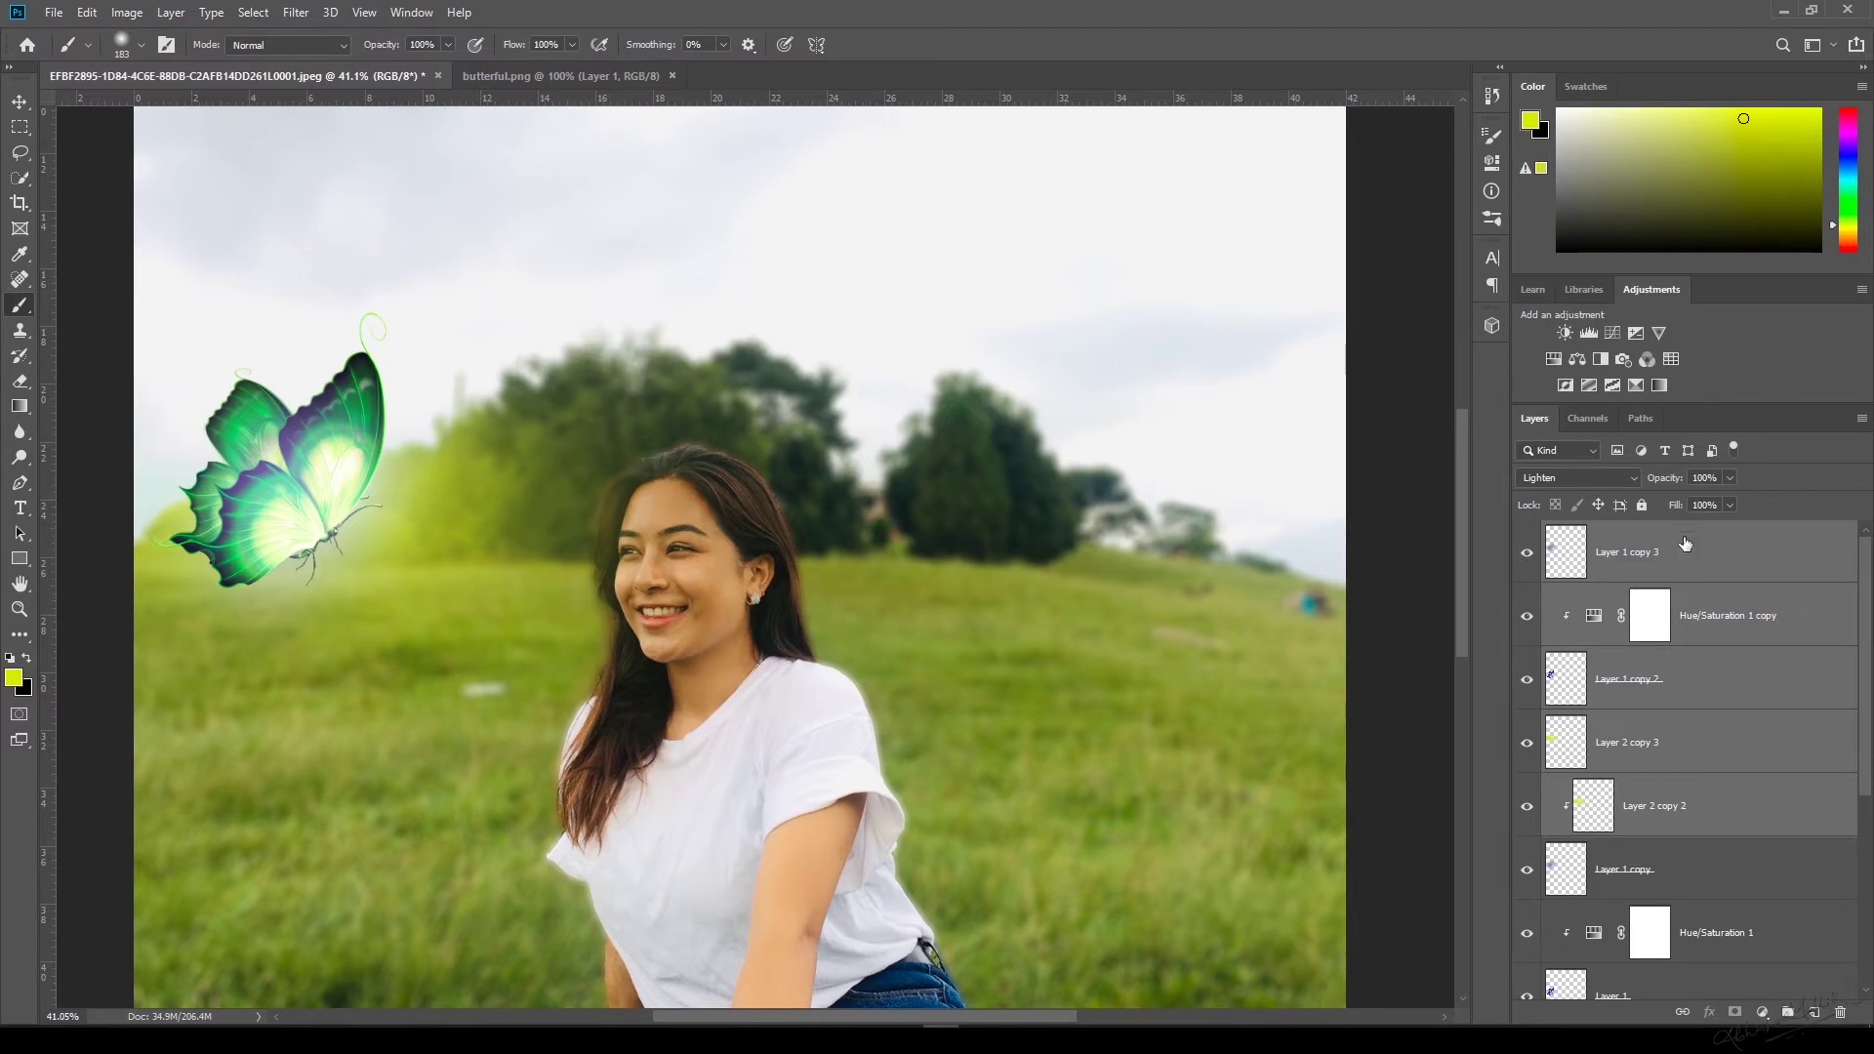
left_click(21, 103)
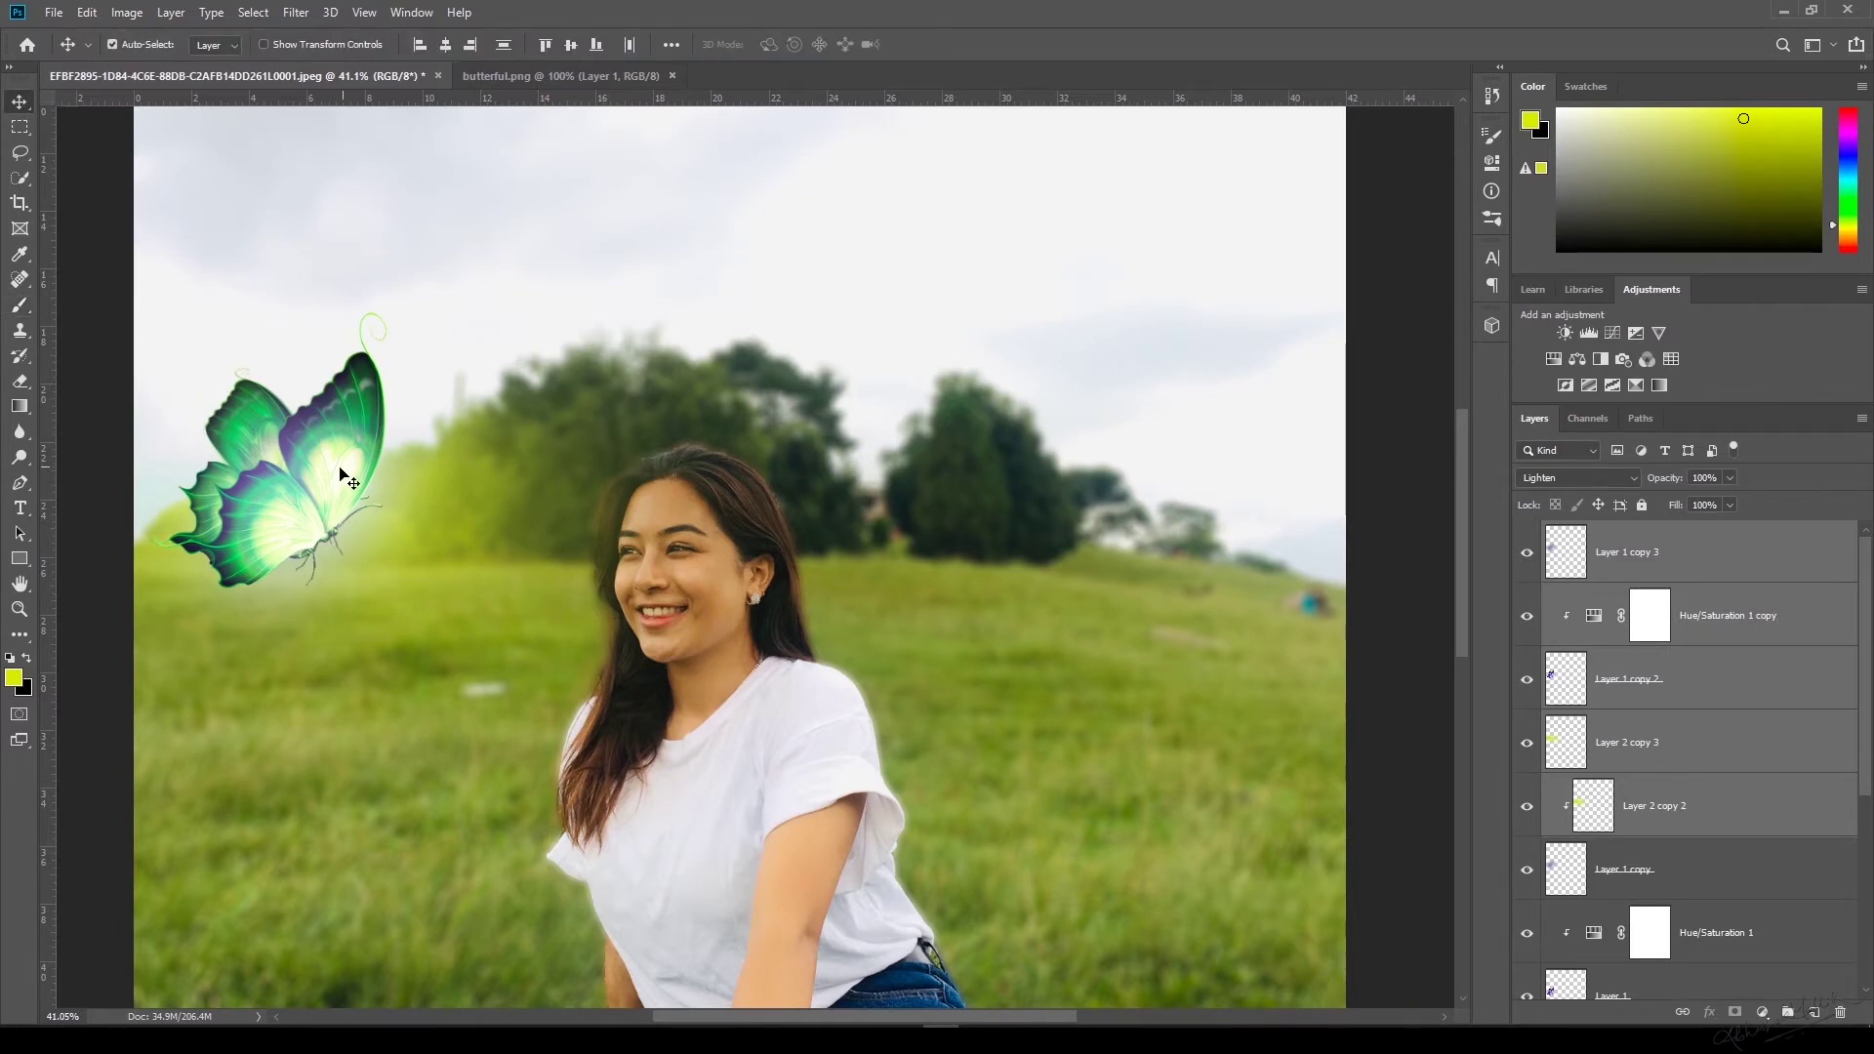
left_click_drag(391, 493, 1064, 496)
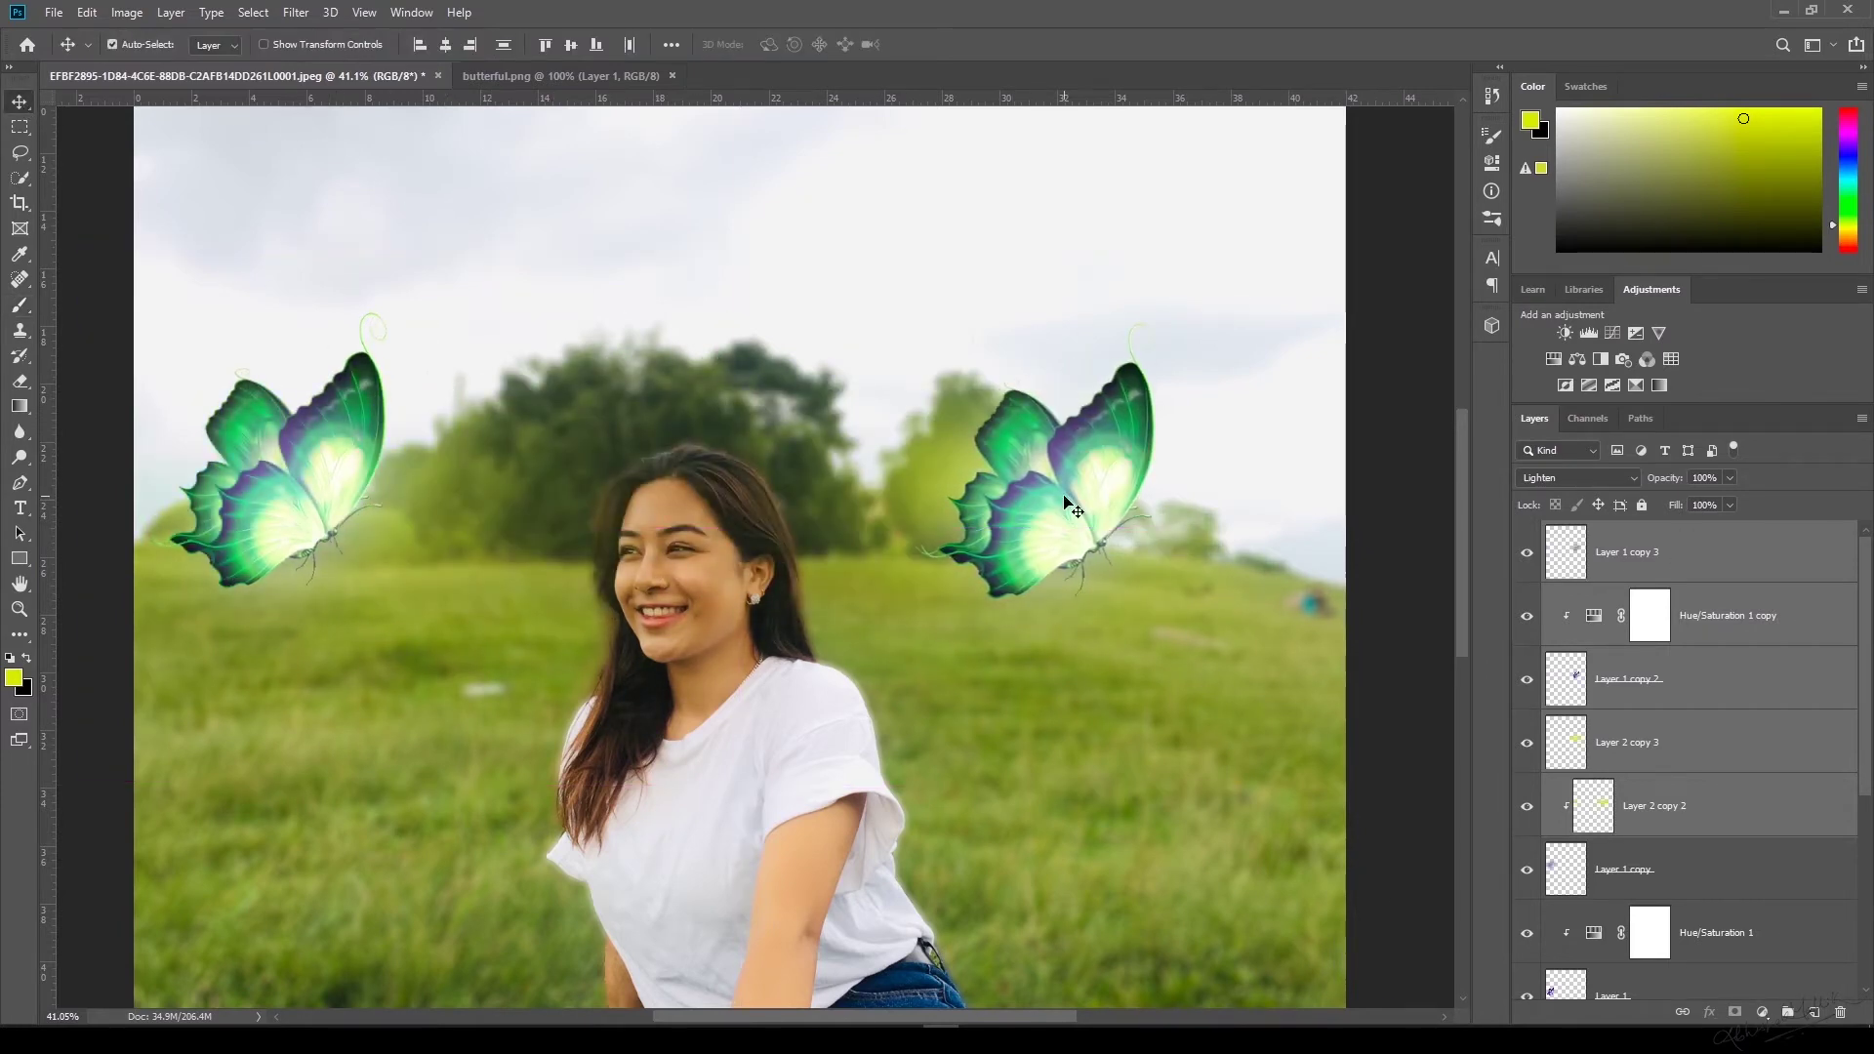
Flip the duplicated butterfly and its glow horizontally.
key("ctrl+t")
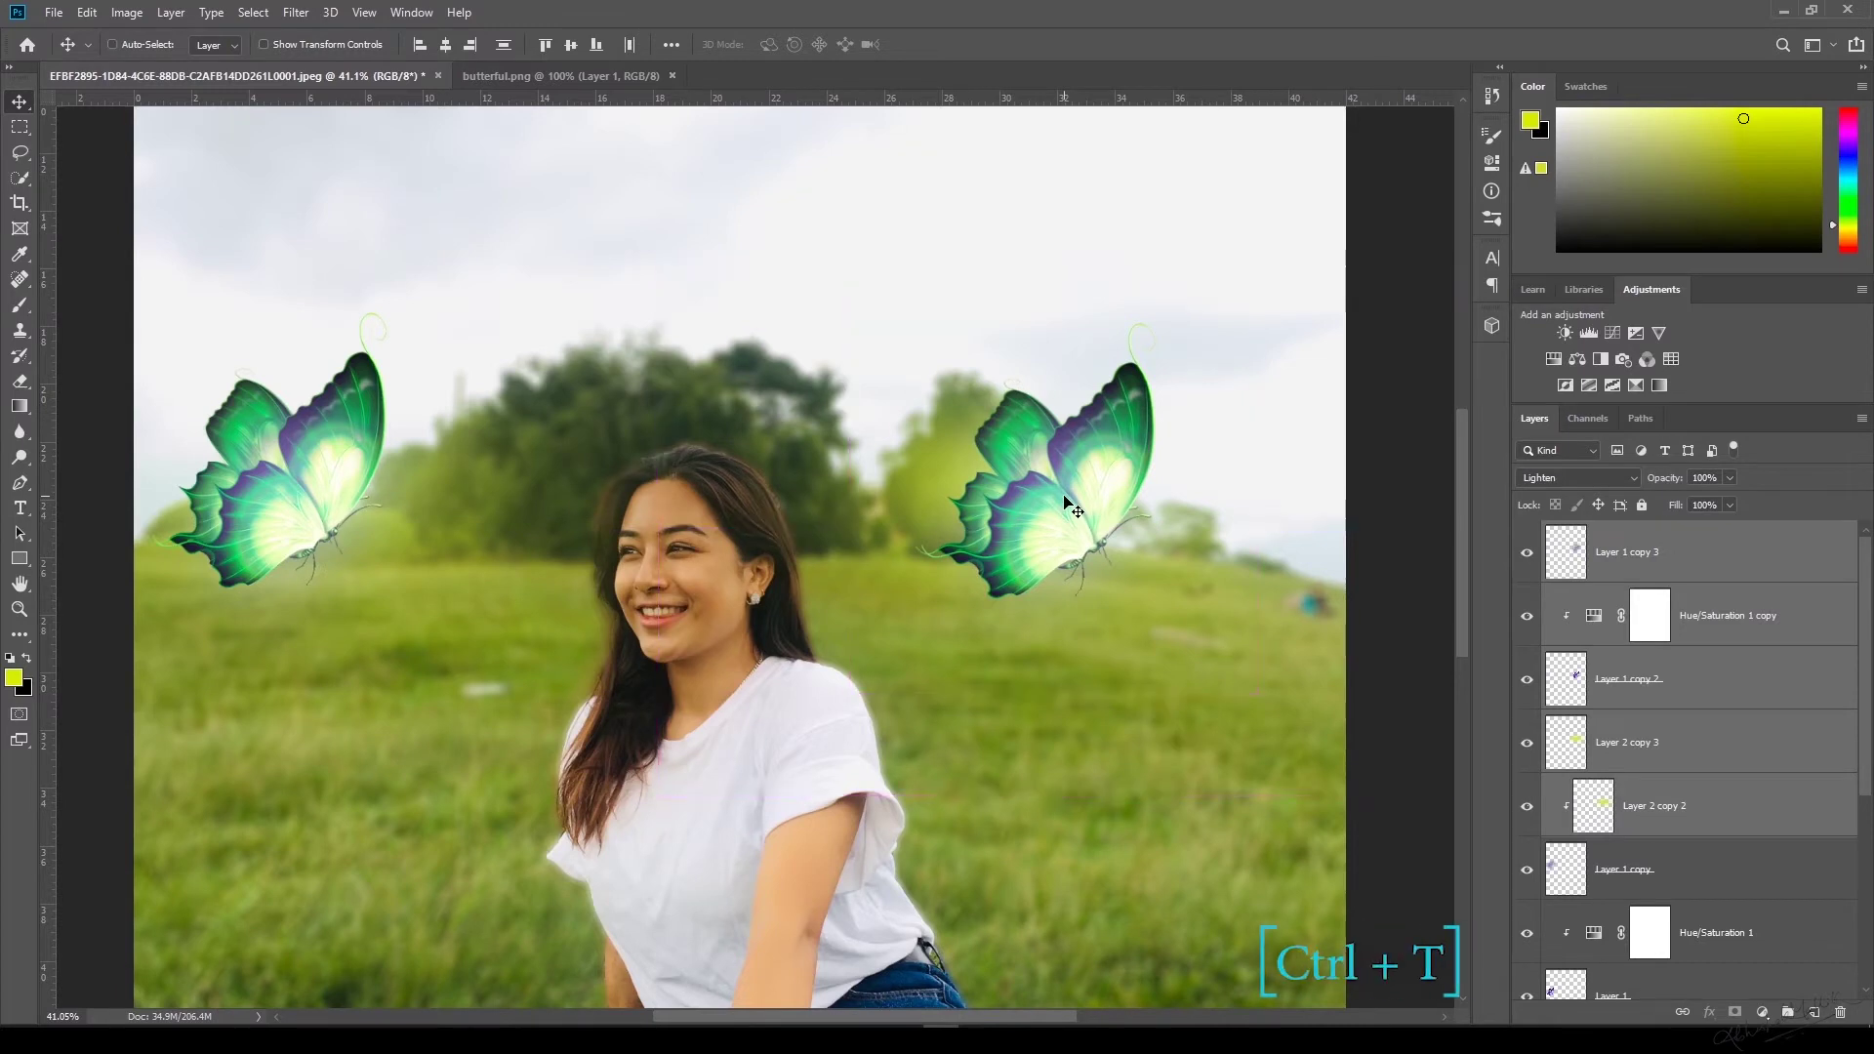
right_click(1103, 589)
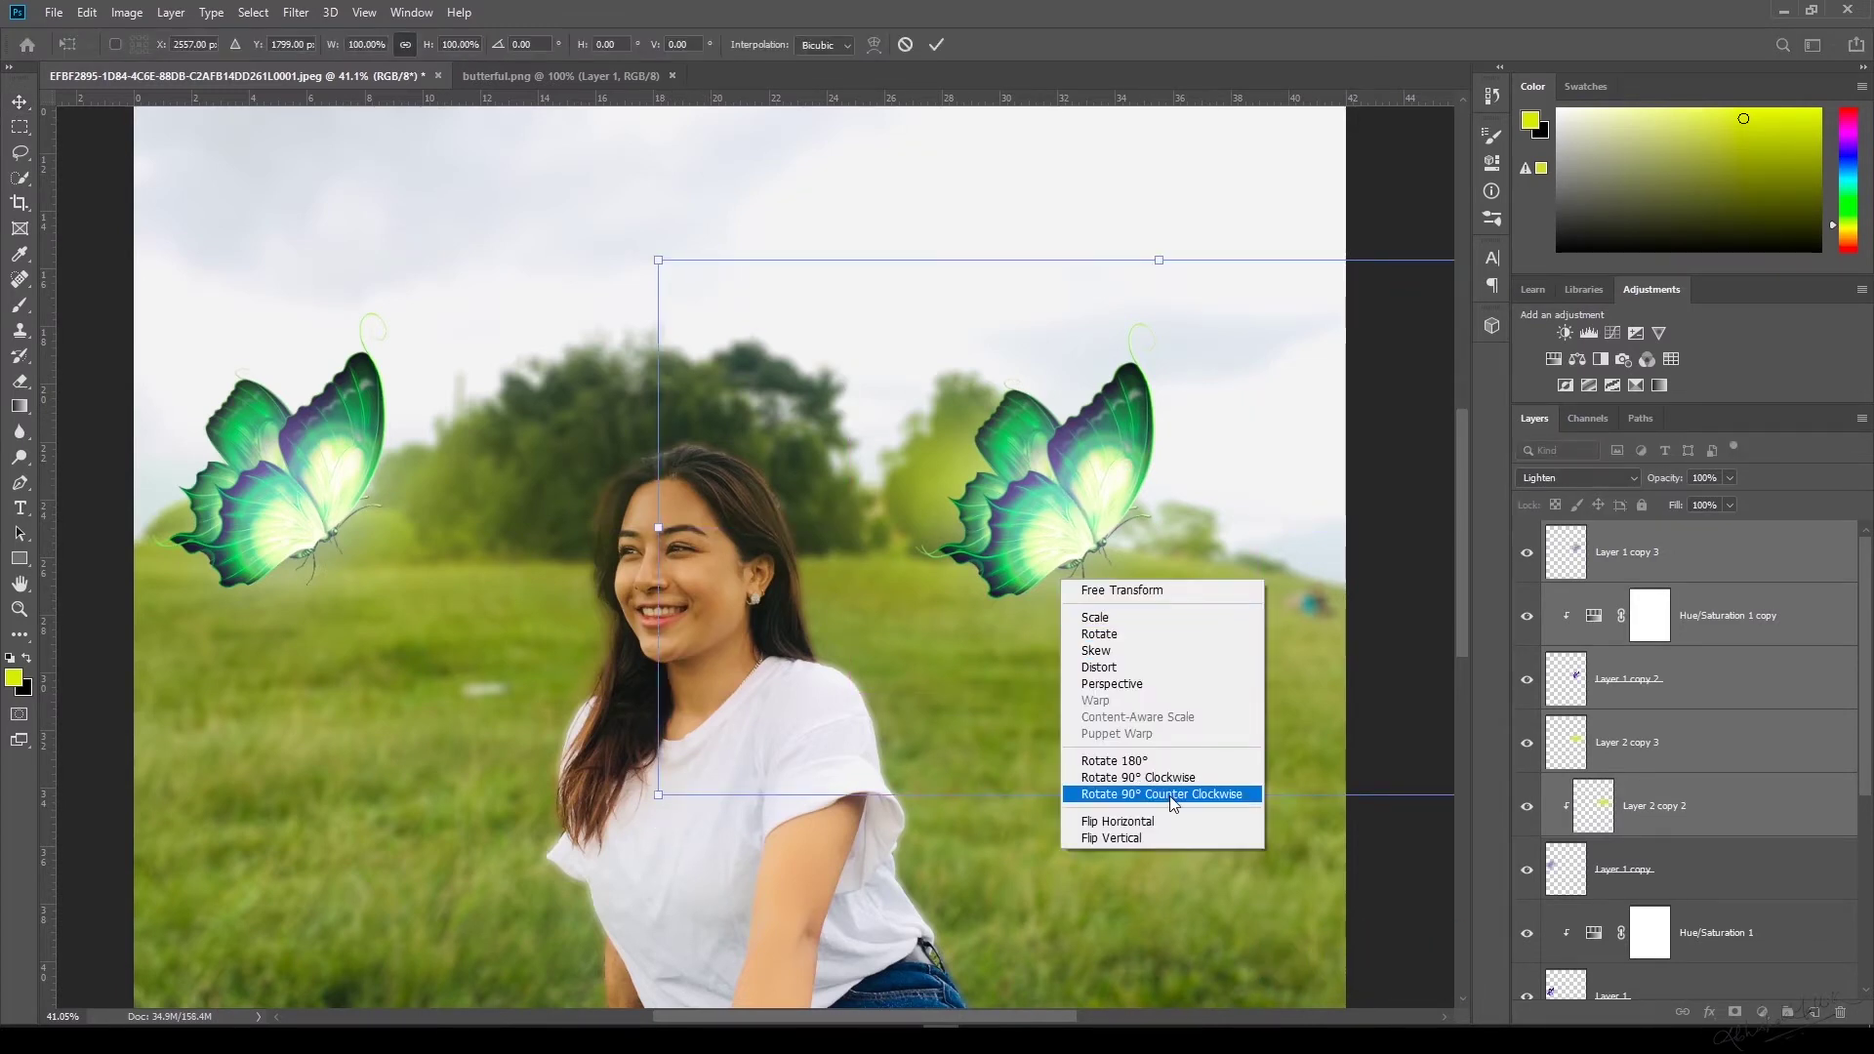
left_click(1168, 821)
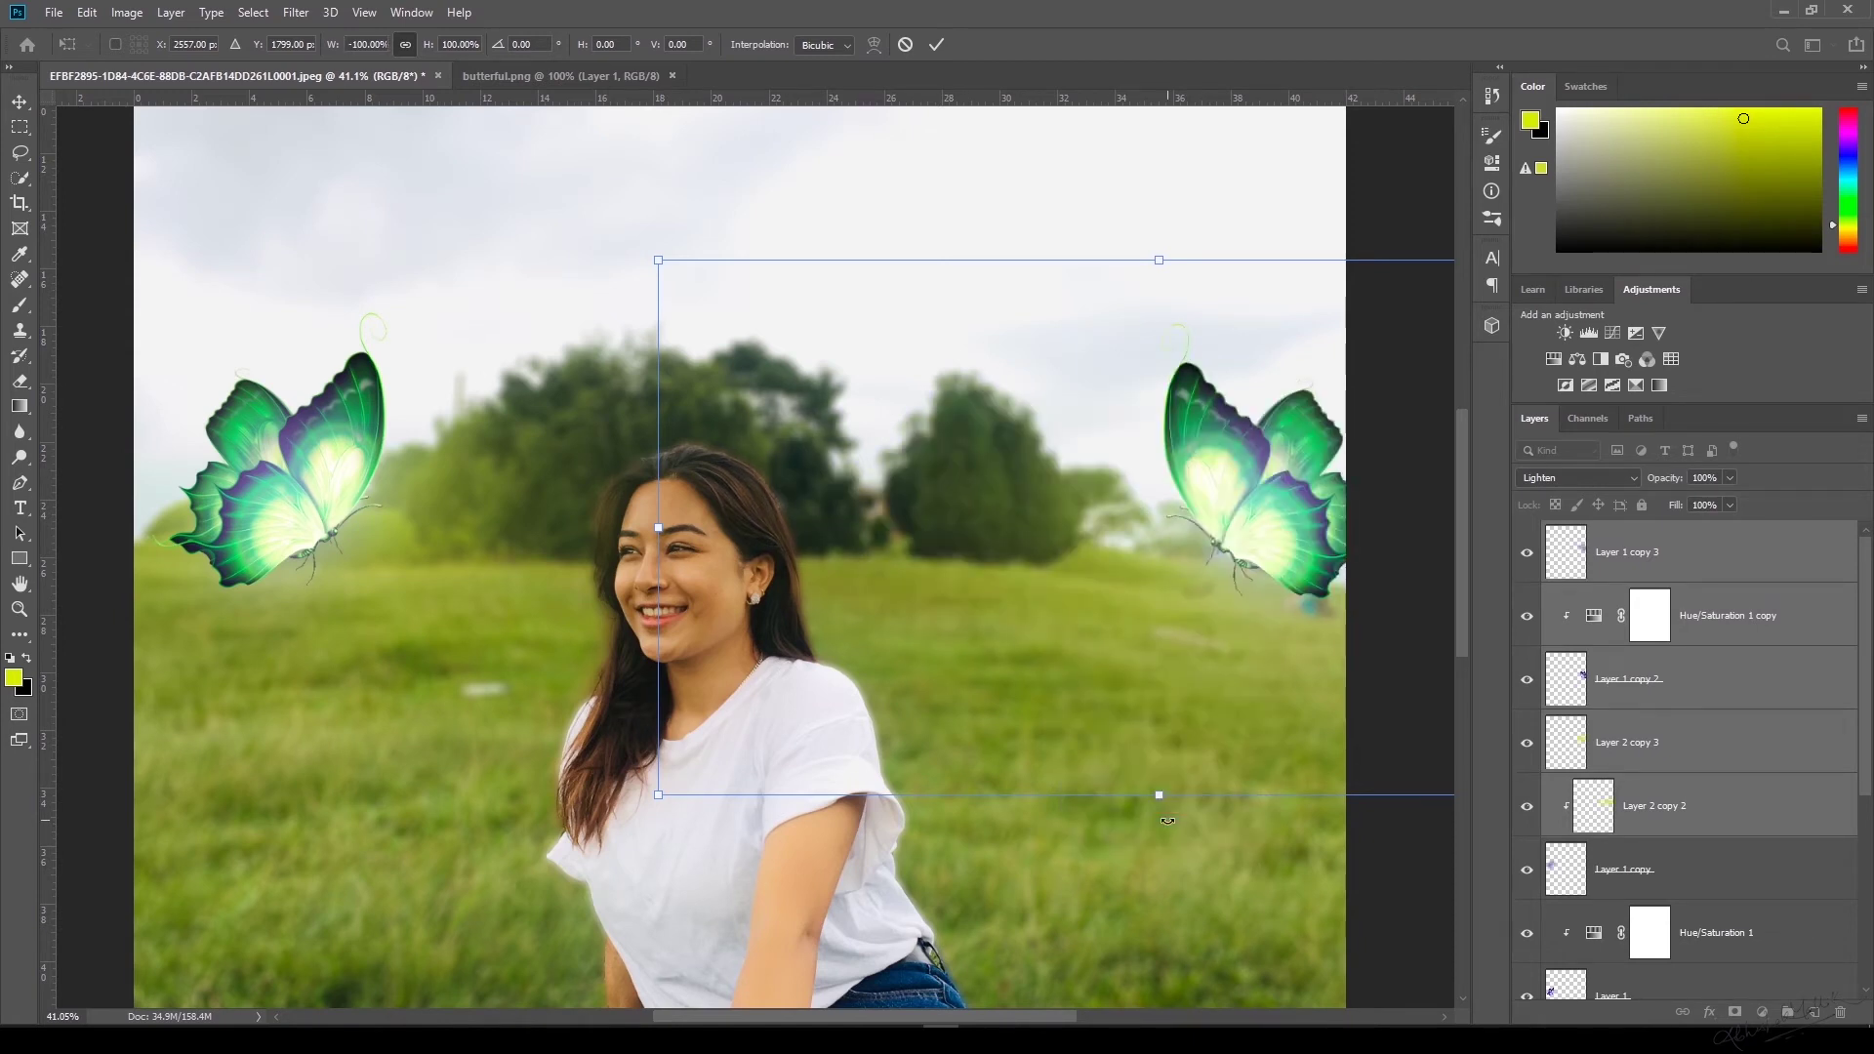
Scale the flipped butterfly down to about 62% and place it over the grass beside the model's waist.
left_click_drag(1254, 528, 1109, 683)
key("ctrl+0")
left_click_drag(951, 613, 973, 714)
left_click_drag(1191, 845, 1039, 763)
left_click_drag(884, 637, 916, 713)
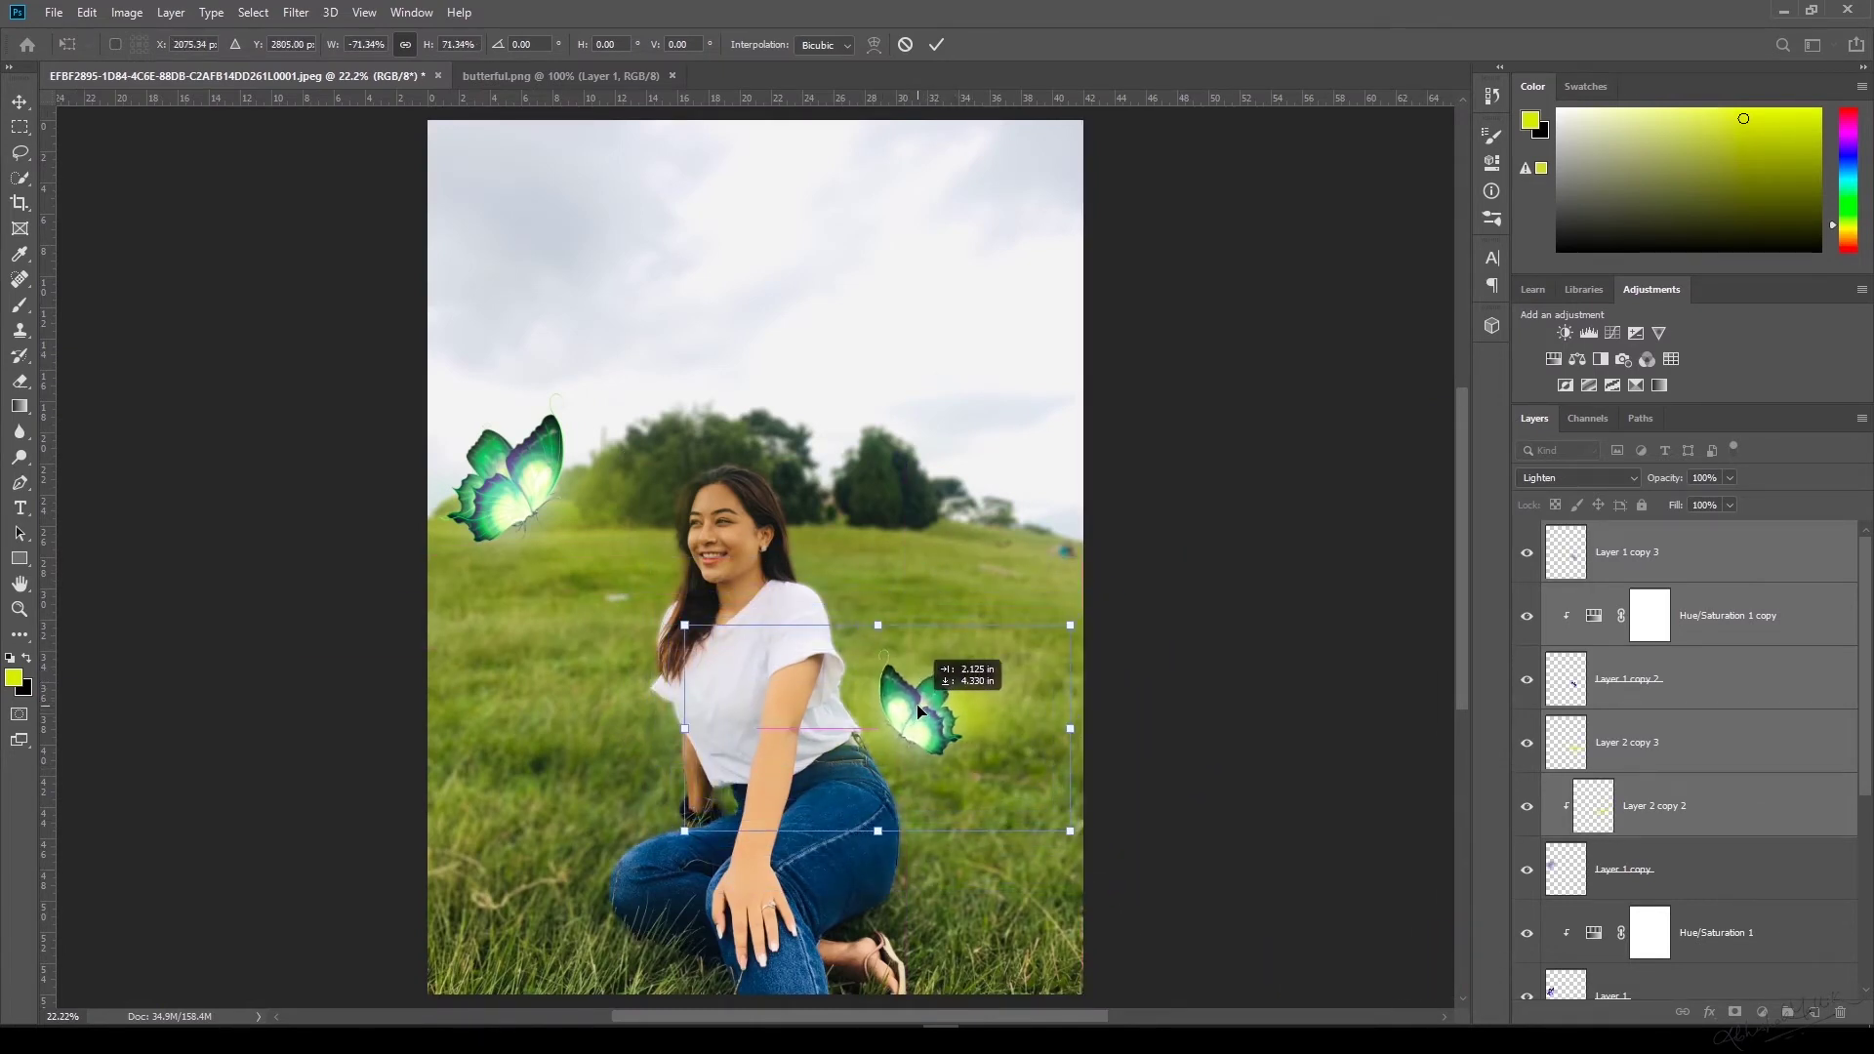
left_click_drag(685, 634, 725, 665)
left_click_drag(930, 712, 919, 724)
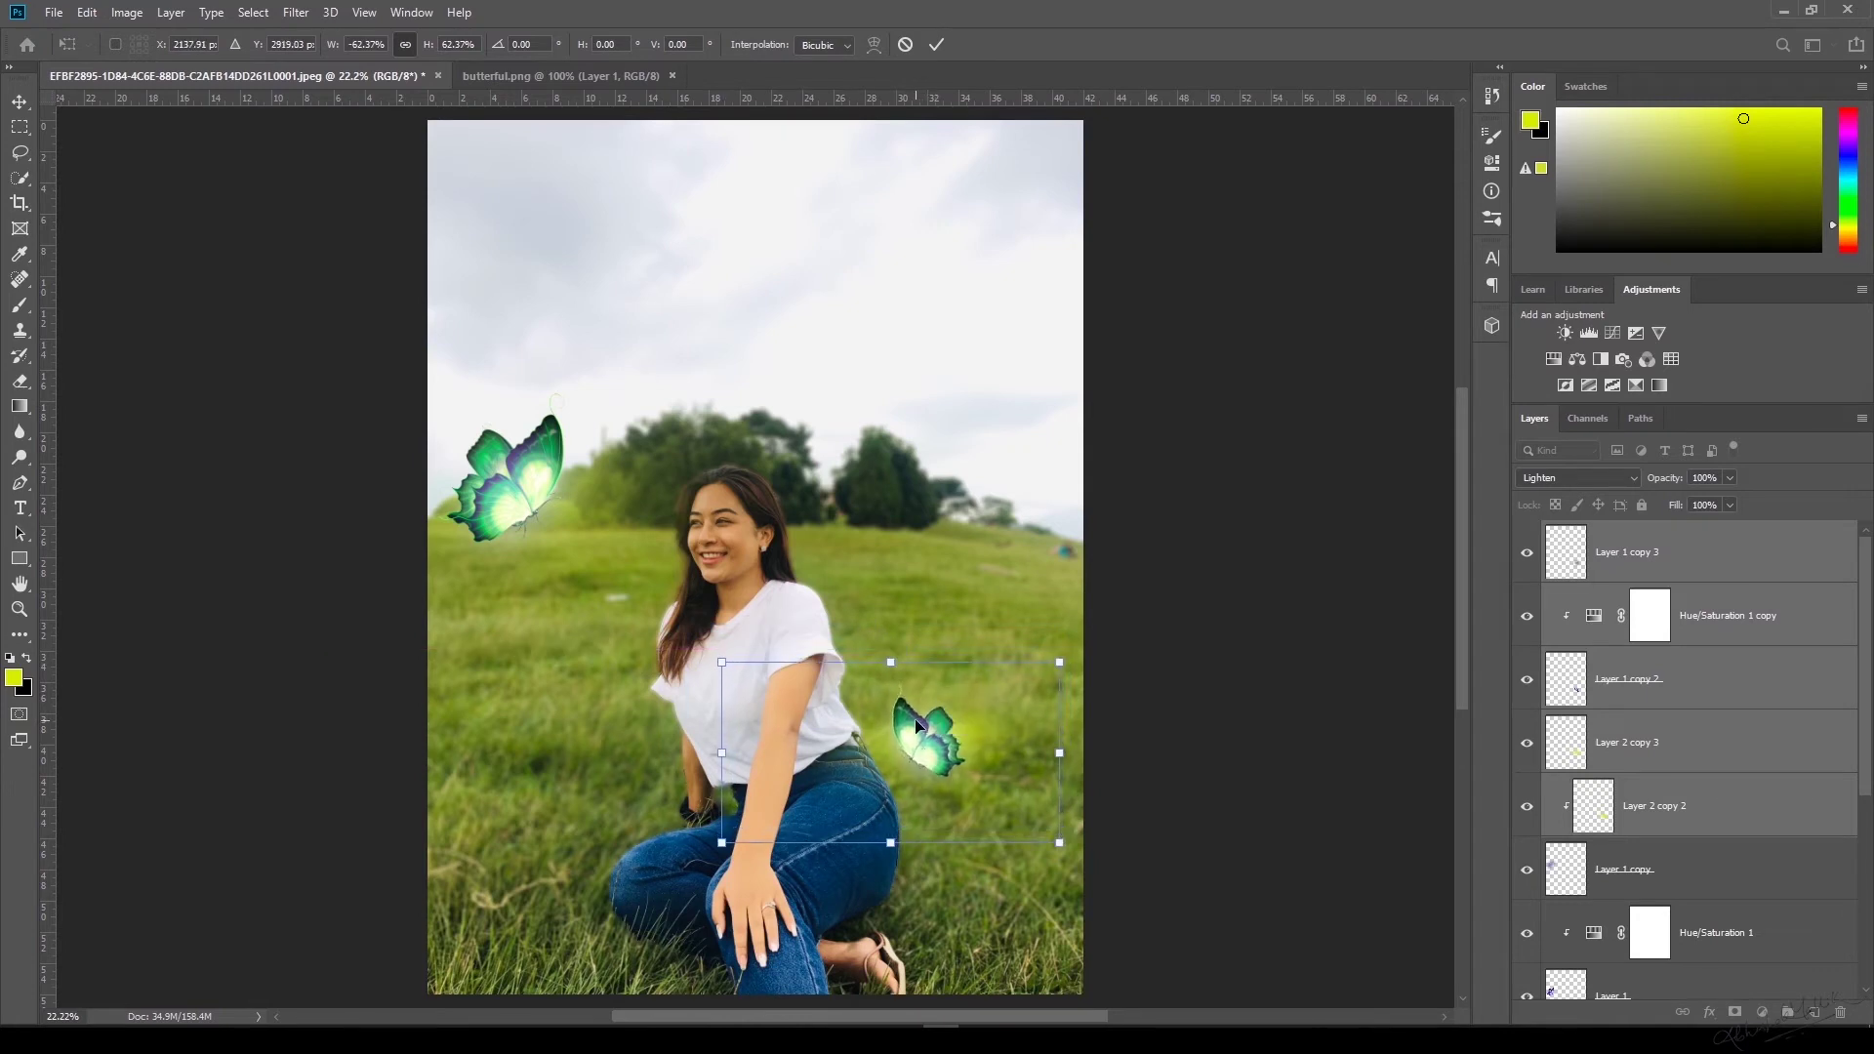
Add a Gradient Map adjustment layer above Layer 1 copy 3 using the Violet, Orange preset.
left_click(1675, 555)
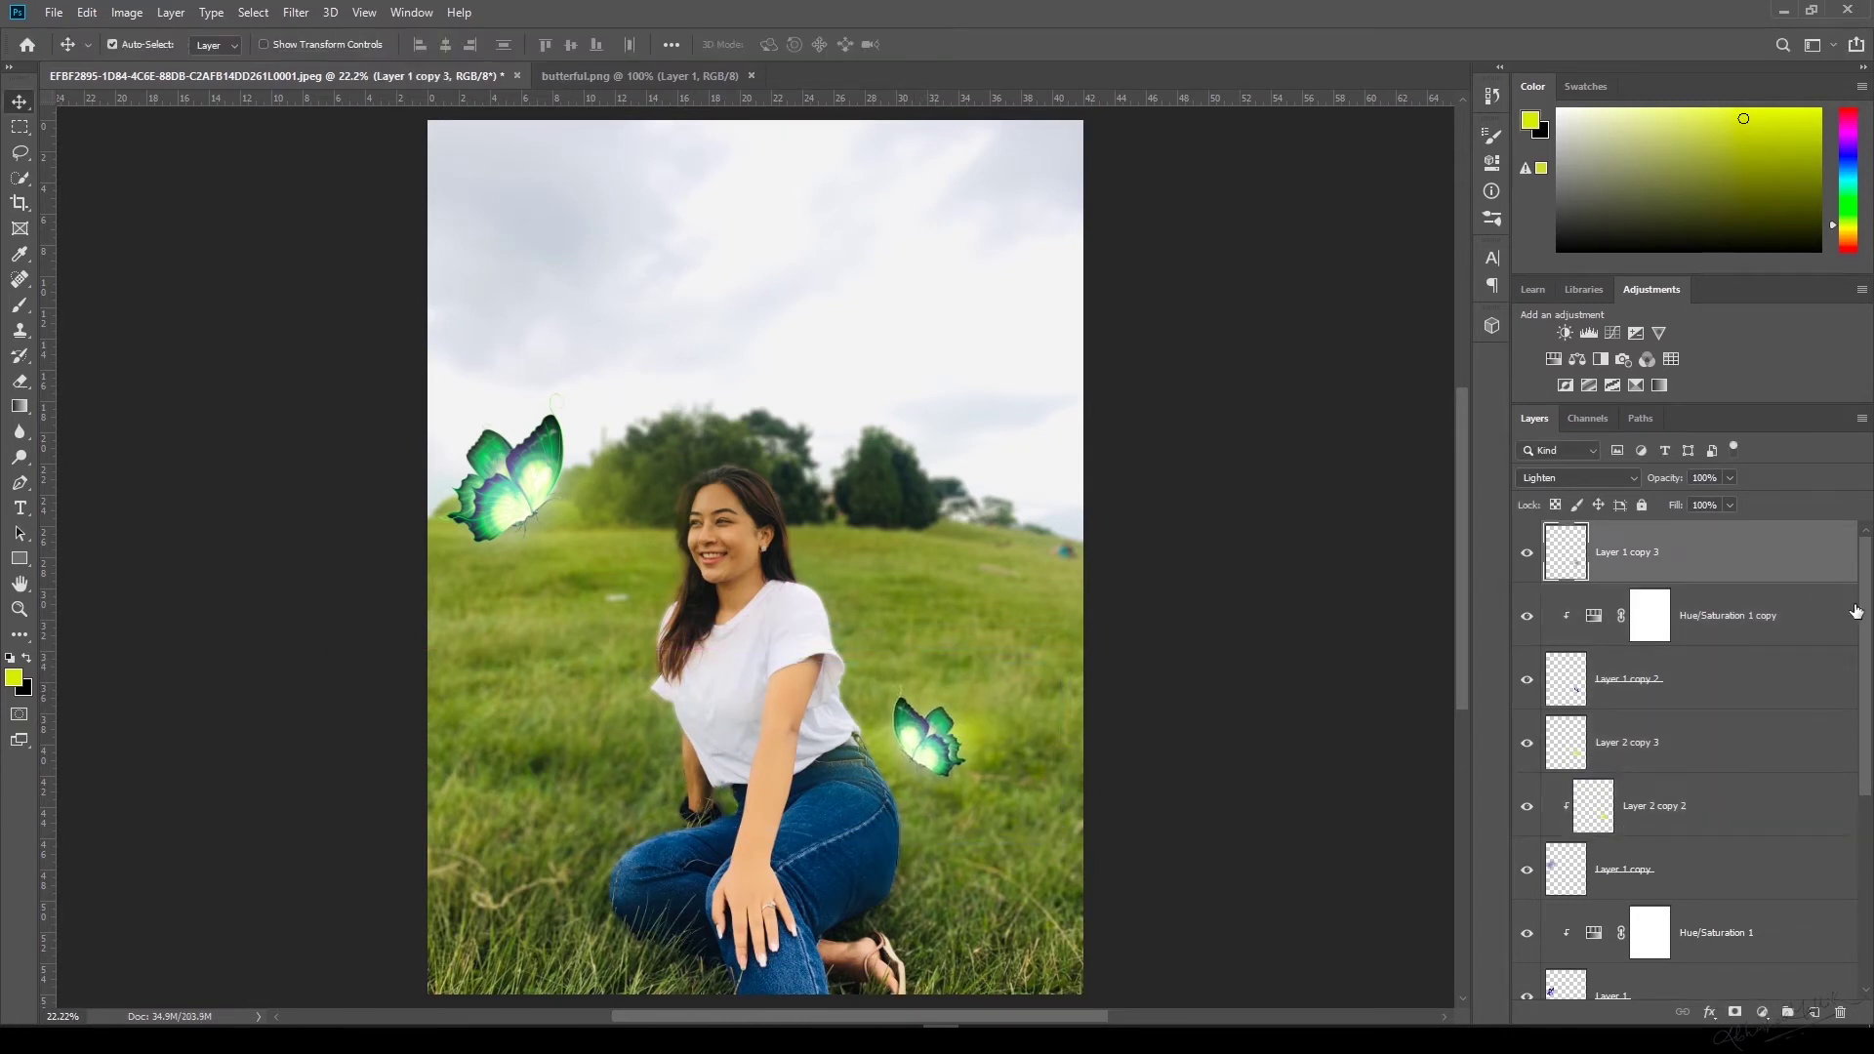
mouse_move(1865, 636)
left_mouse_down()
mouse_move(1866, 656)
mouse_move(1870, 604)
left_mouse_up()
left_click(1763, 1012)
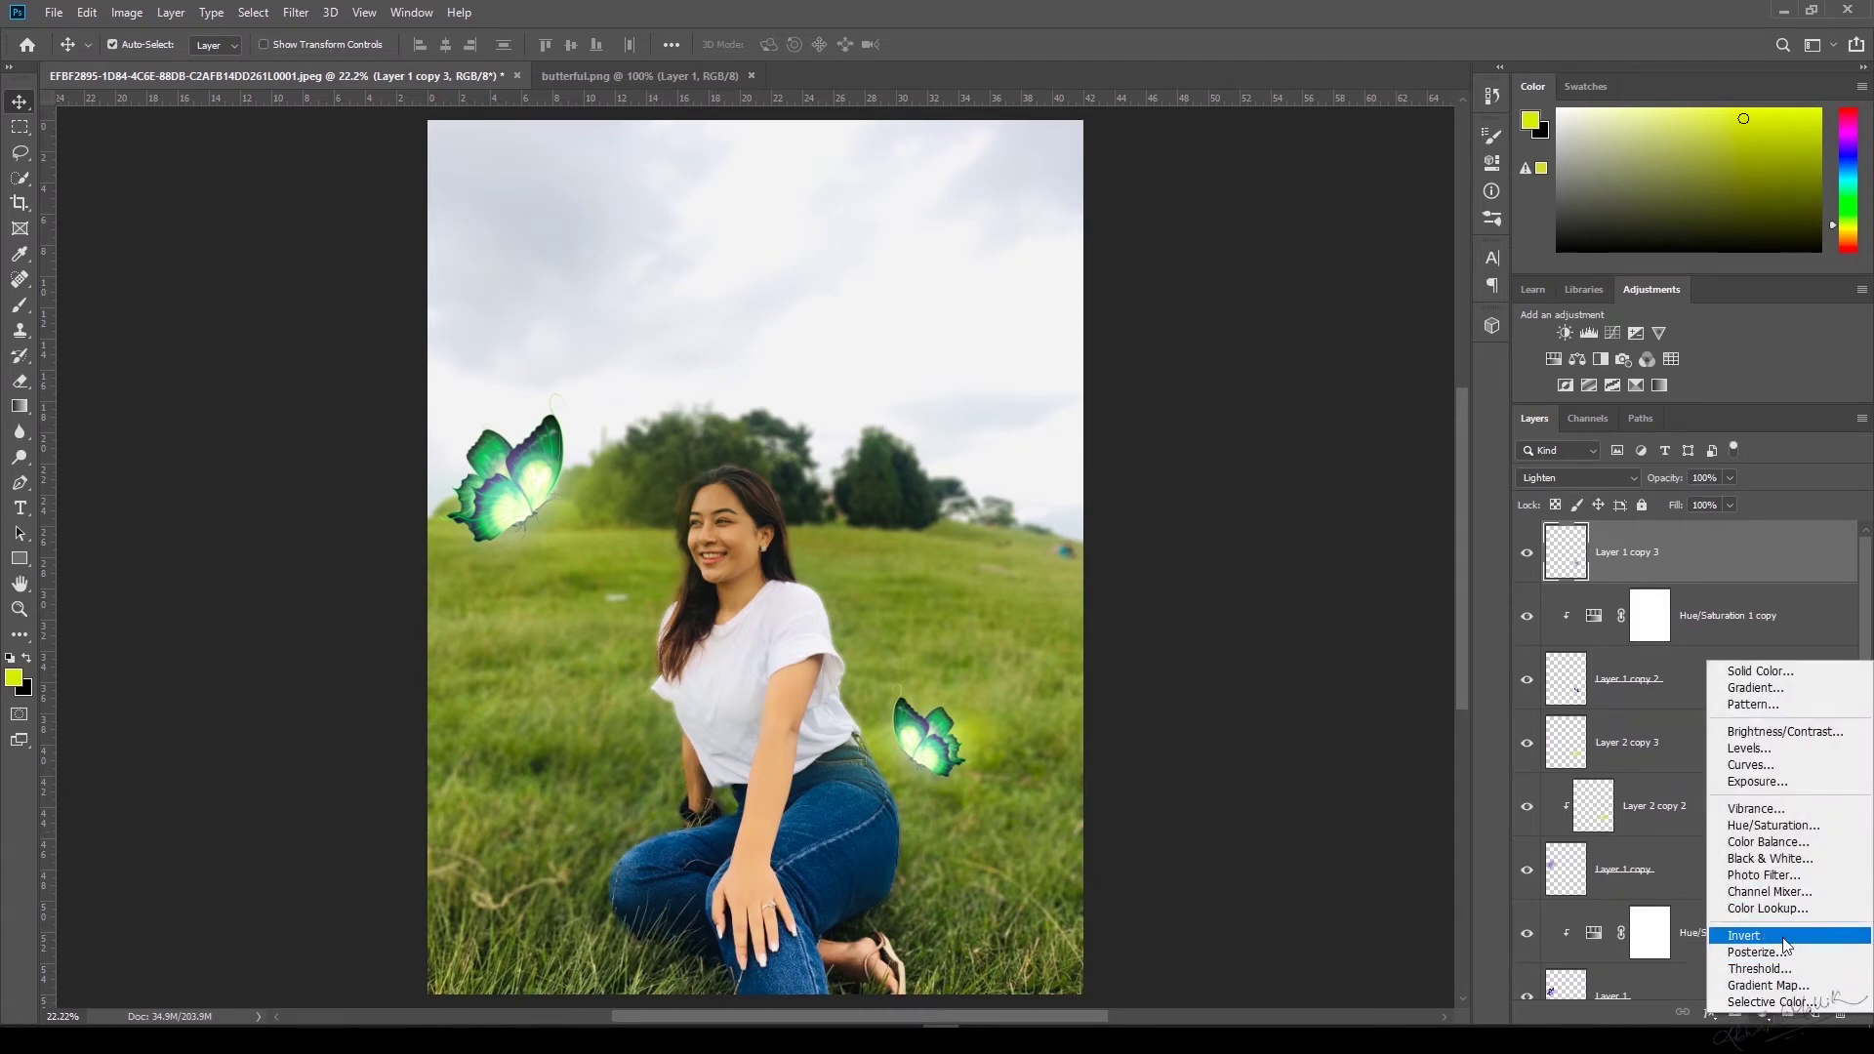
left_click(1768, 986)
left_click(1390, 197)
left_click(1444, 273)
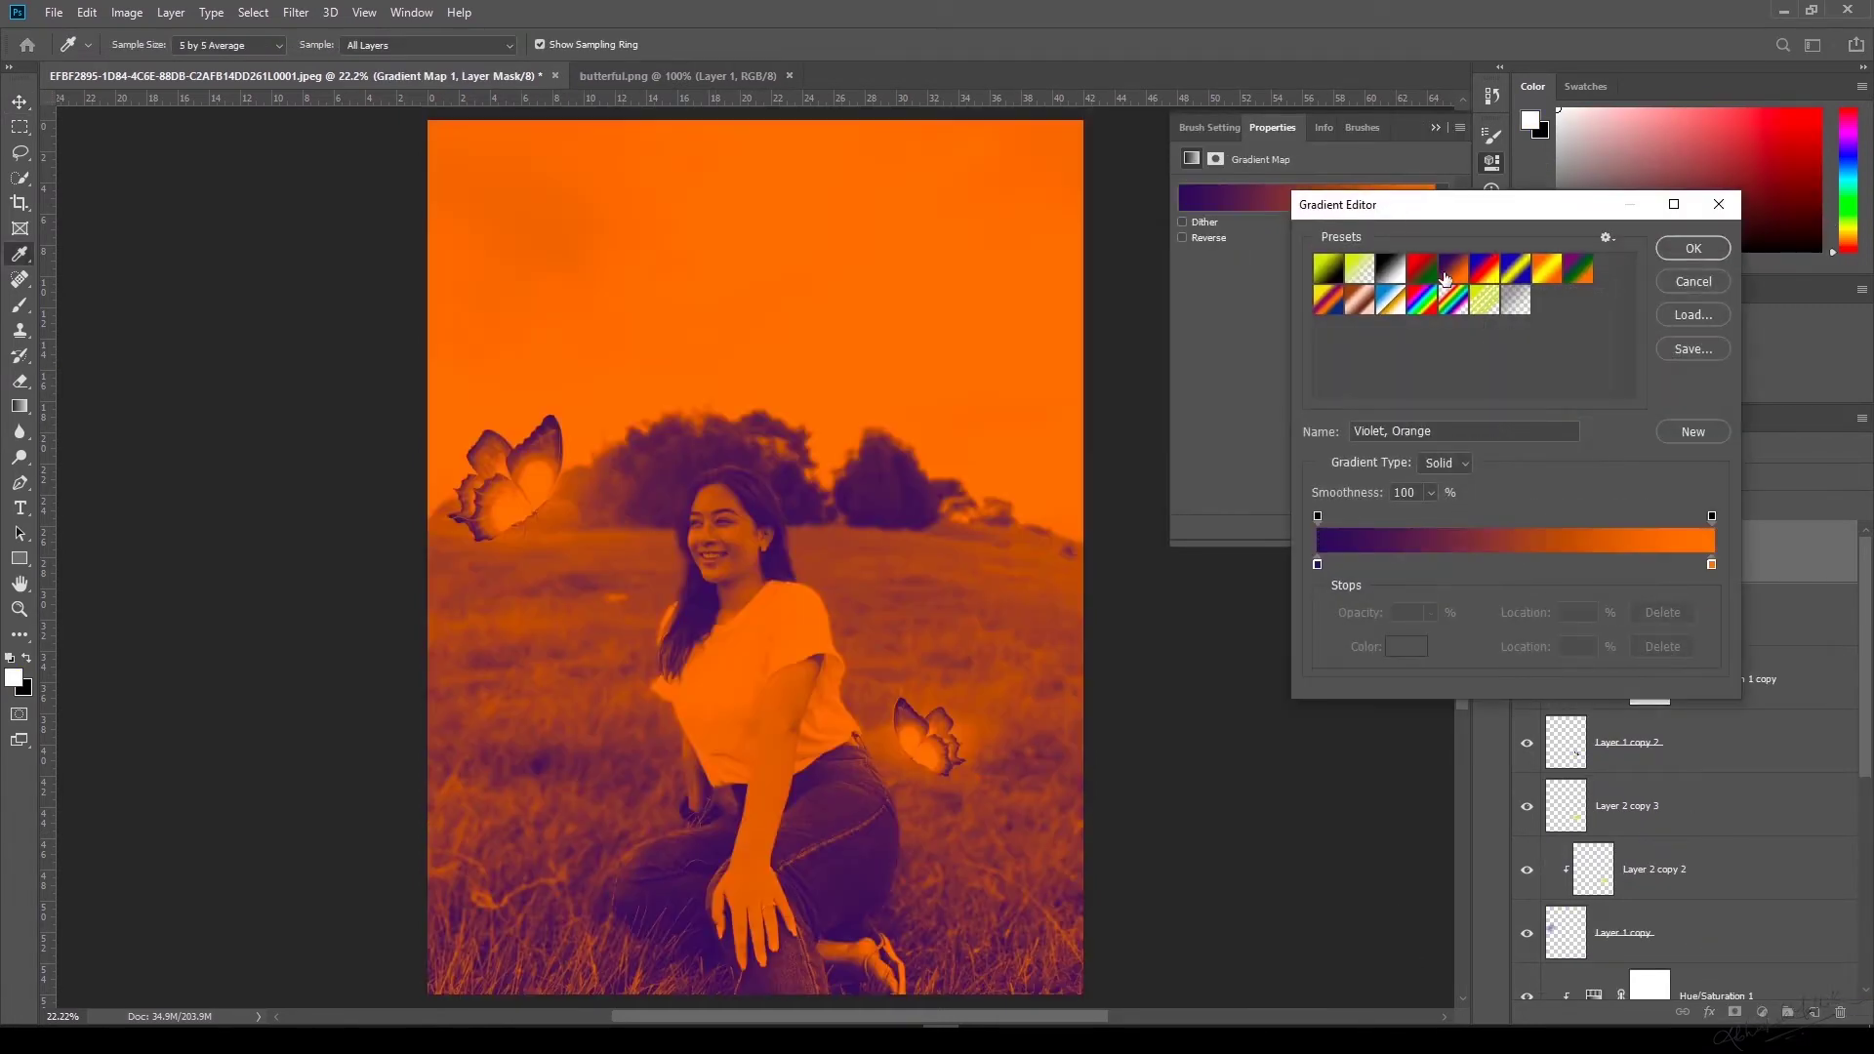
left_click(1700, 246)
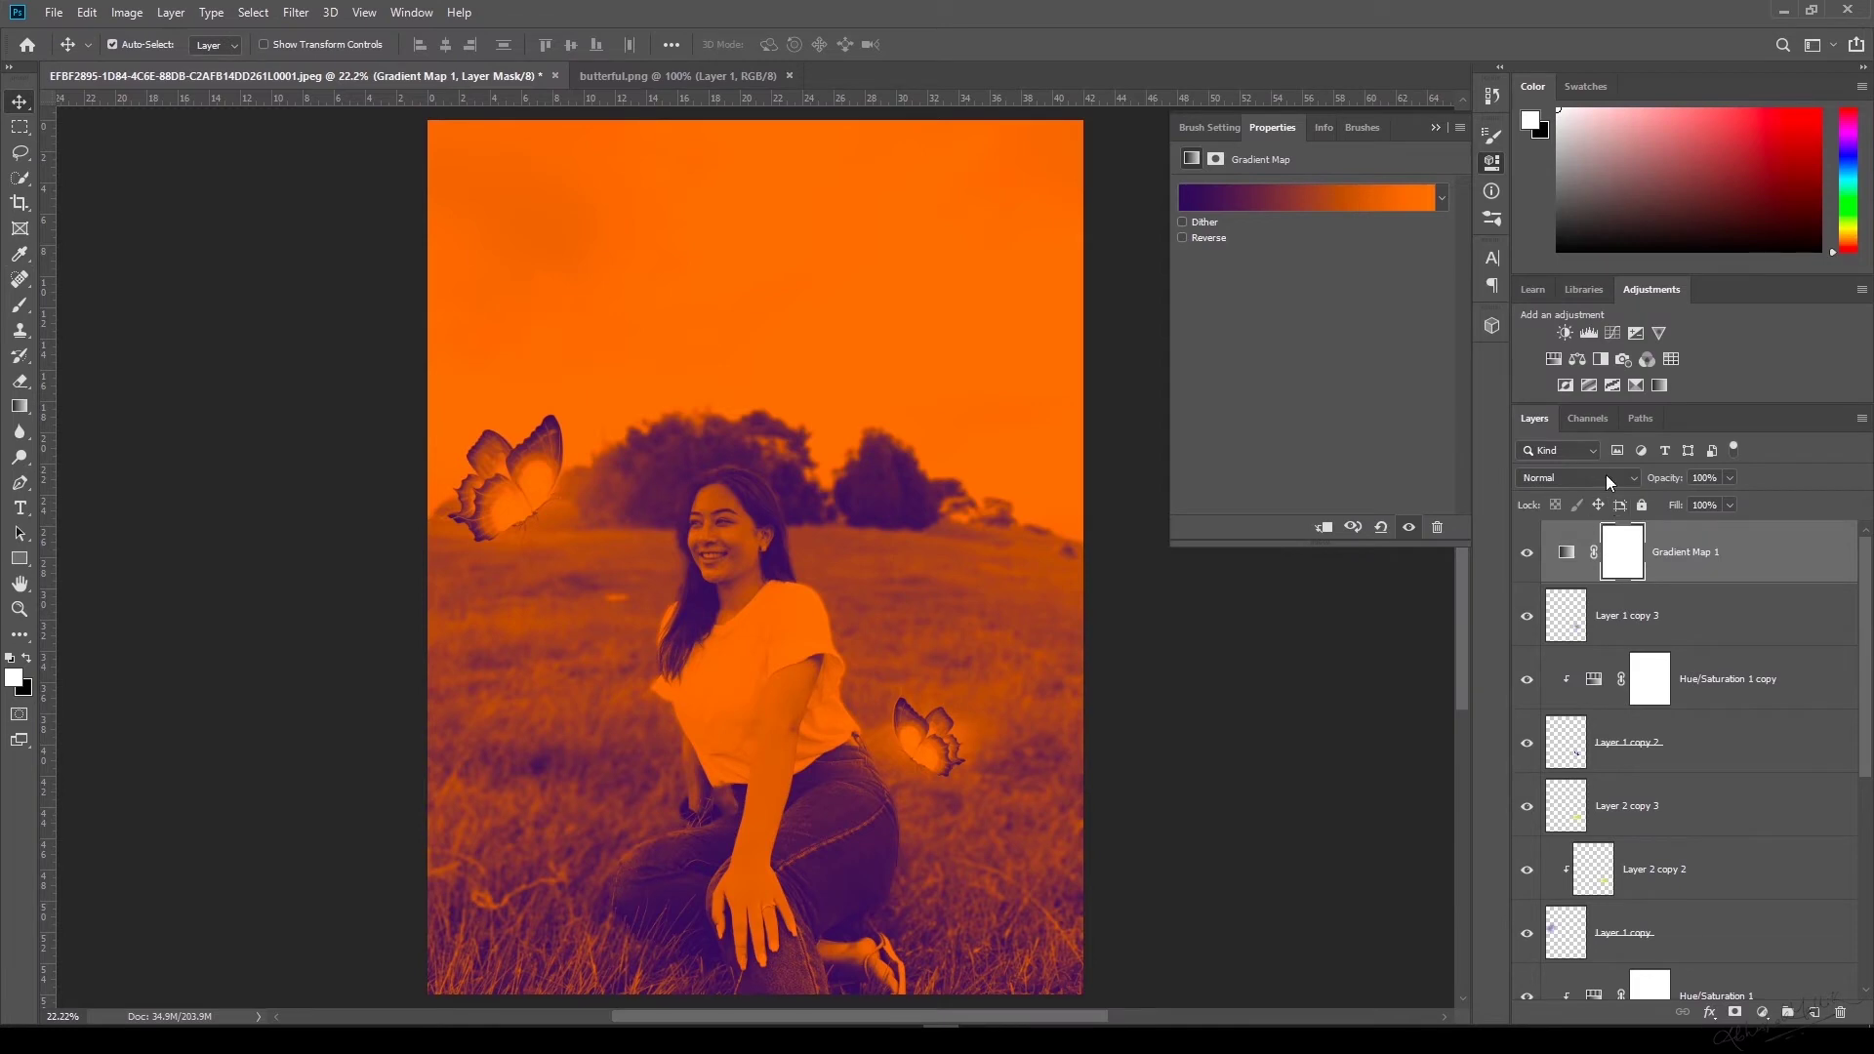
Set the Gradient Map layer's blend mode to Difference and its opacity to 28%.
left_click(1607, 478)
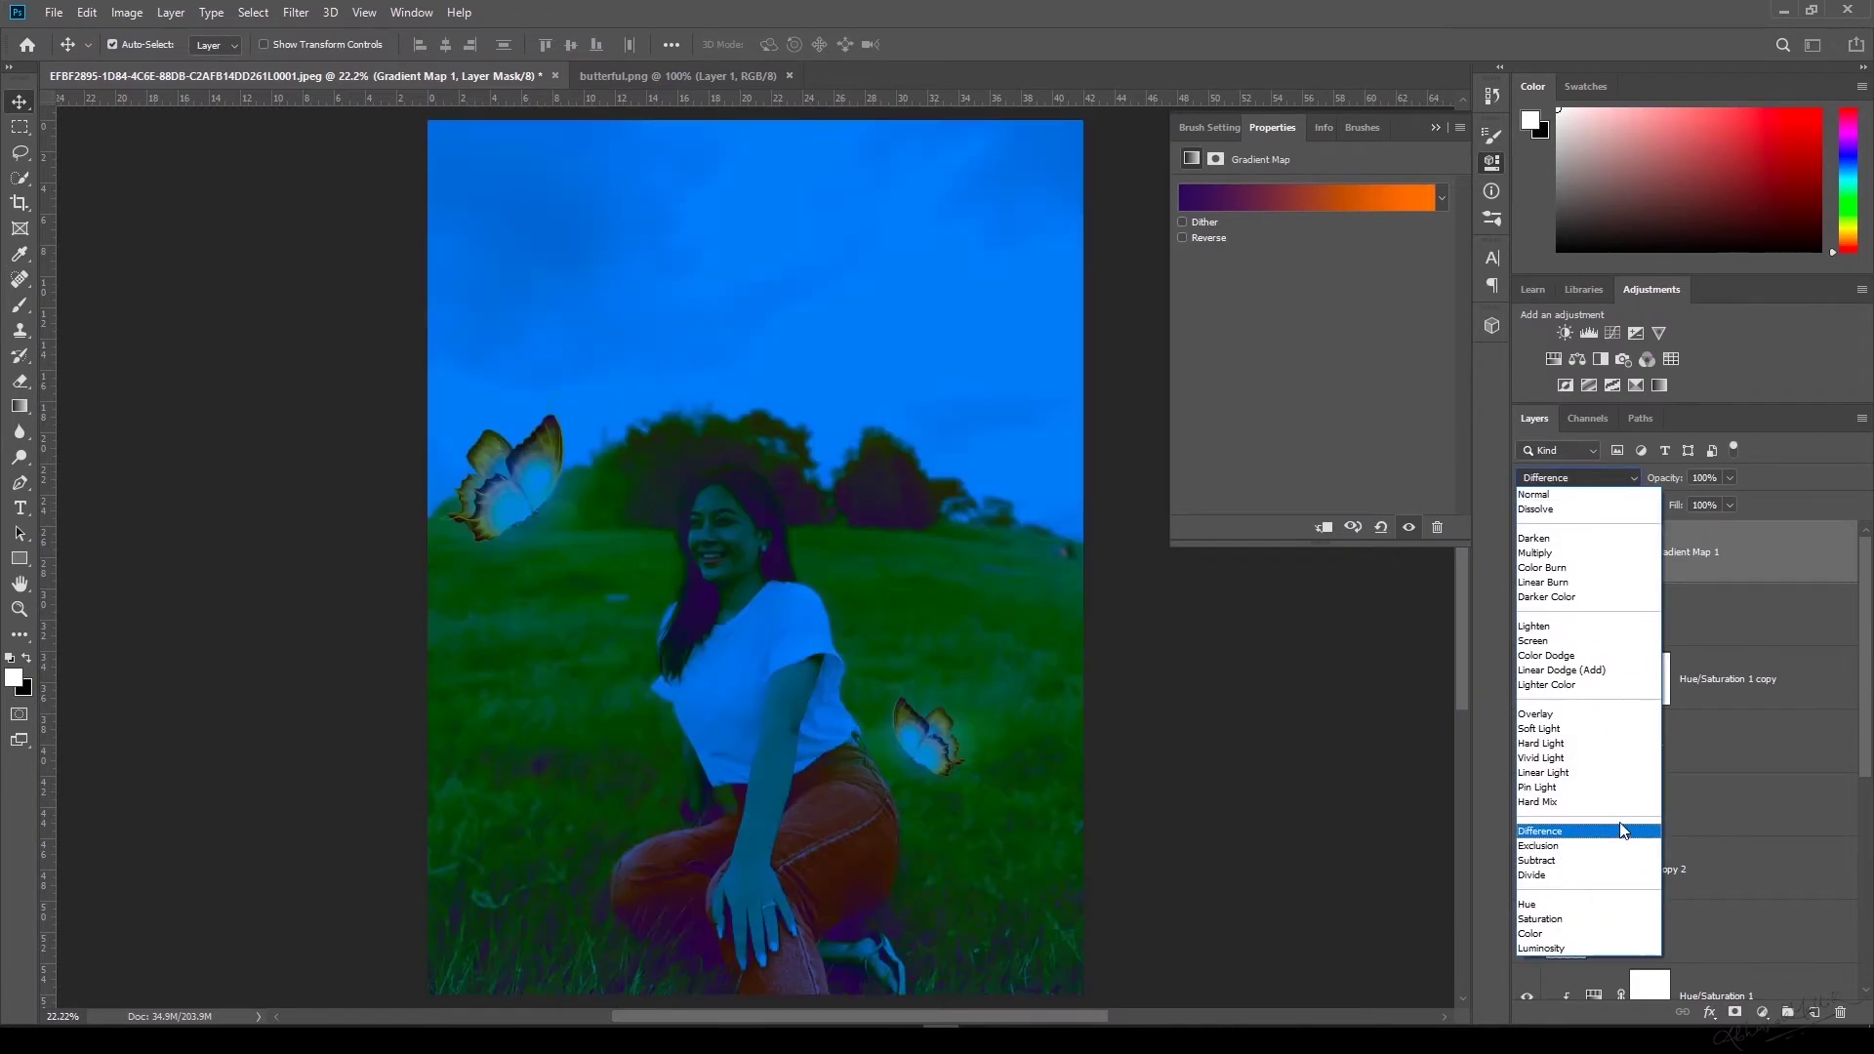
left_click(1623, 843)
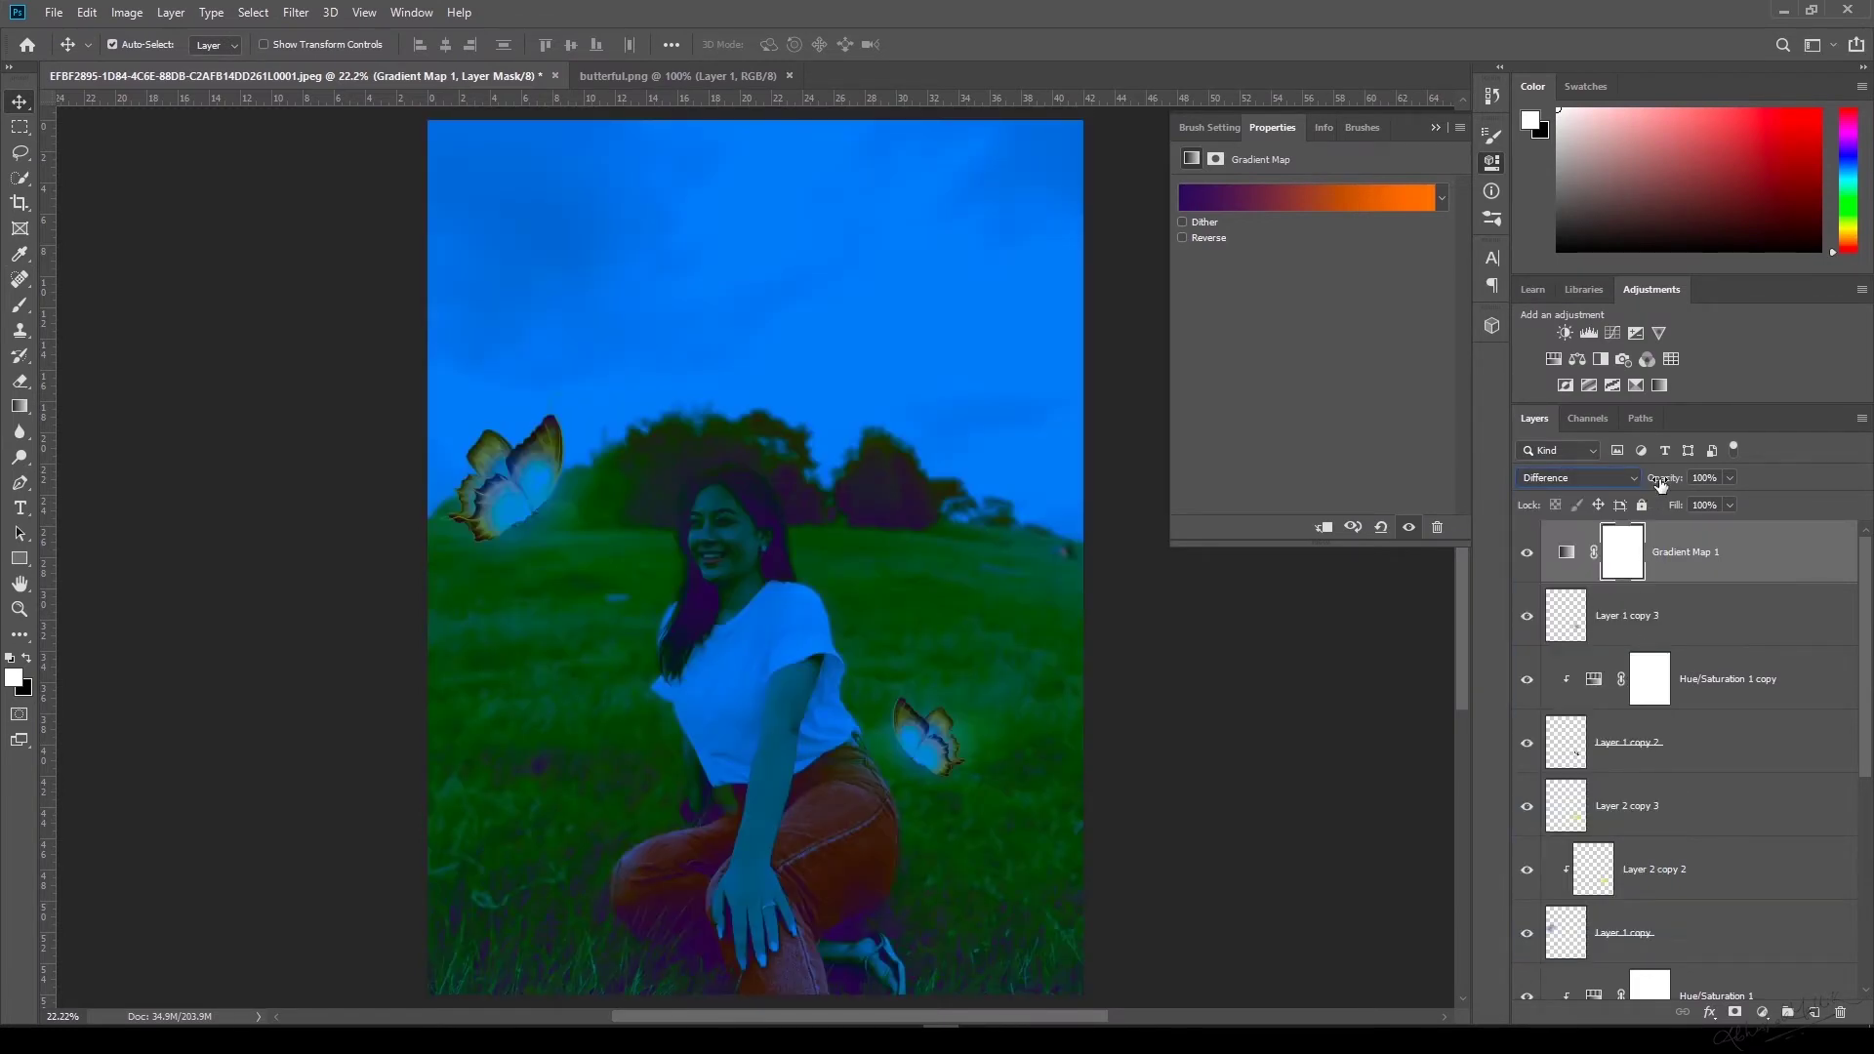
left_click_drag(1661, 485, 1590, 497)
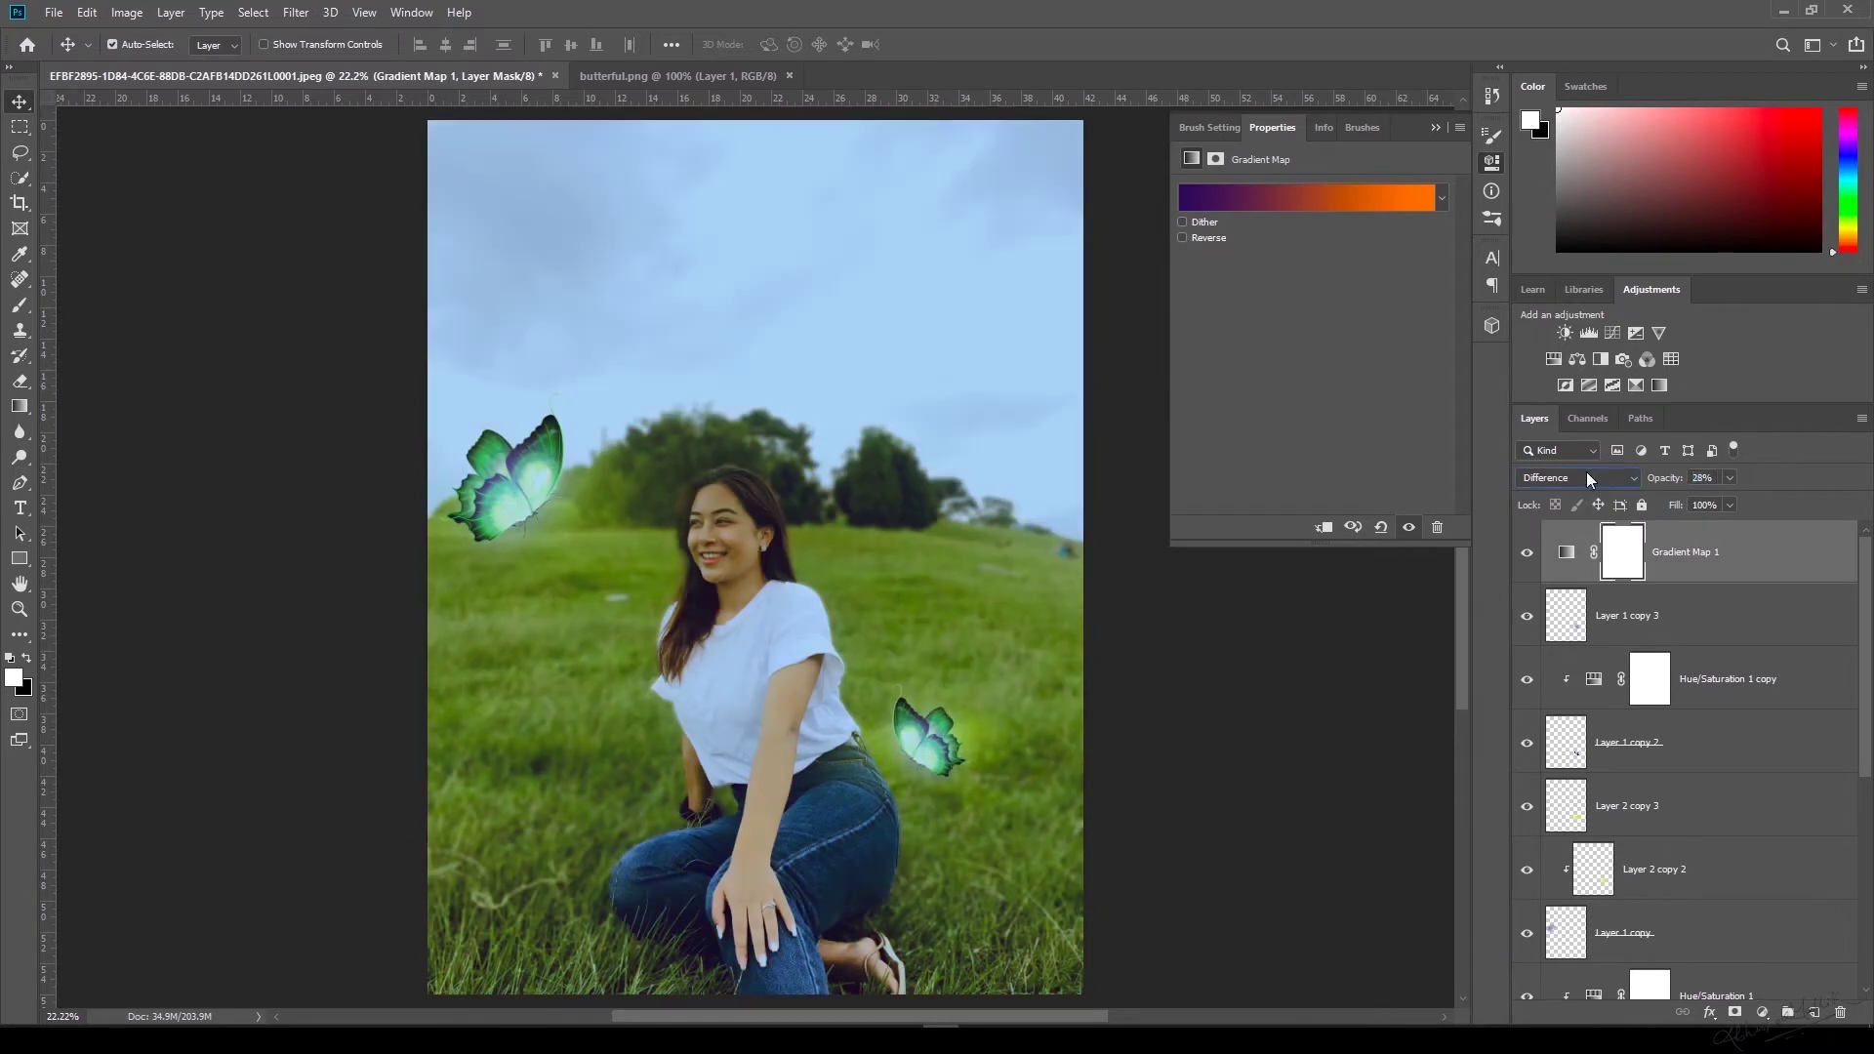
left_click(1434, 128)
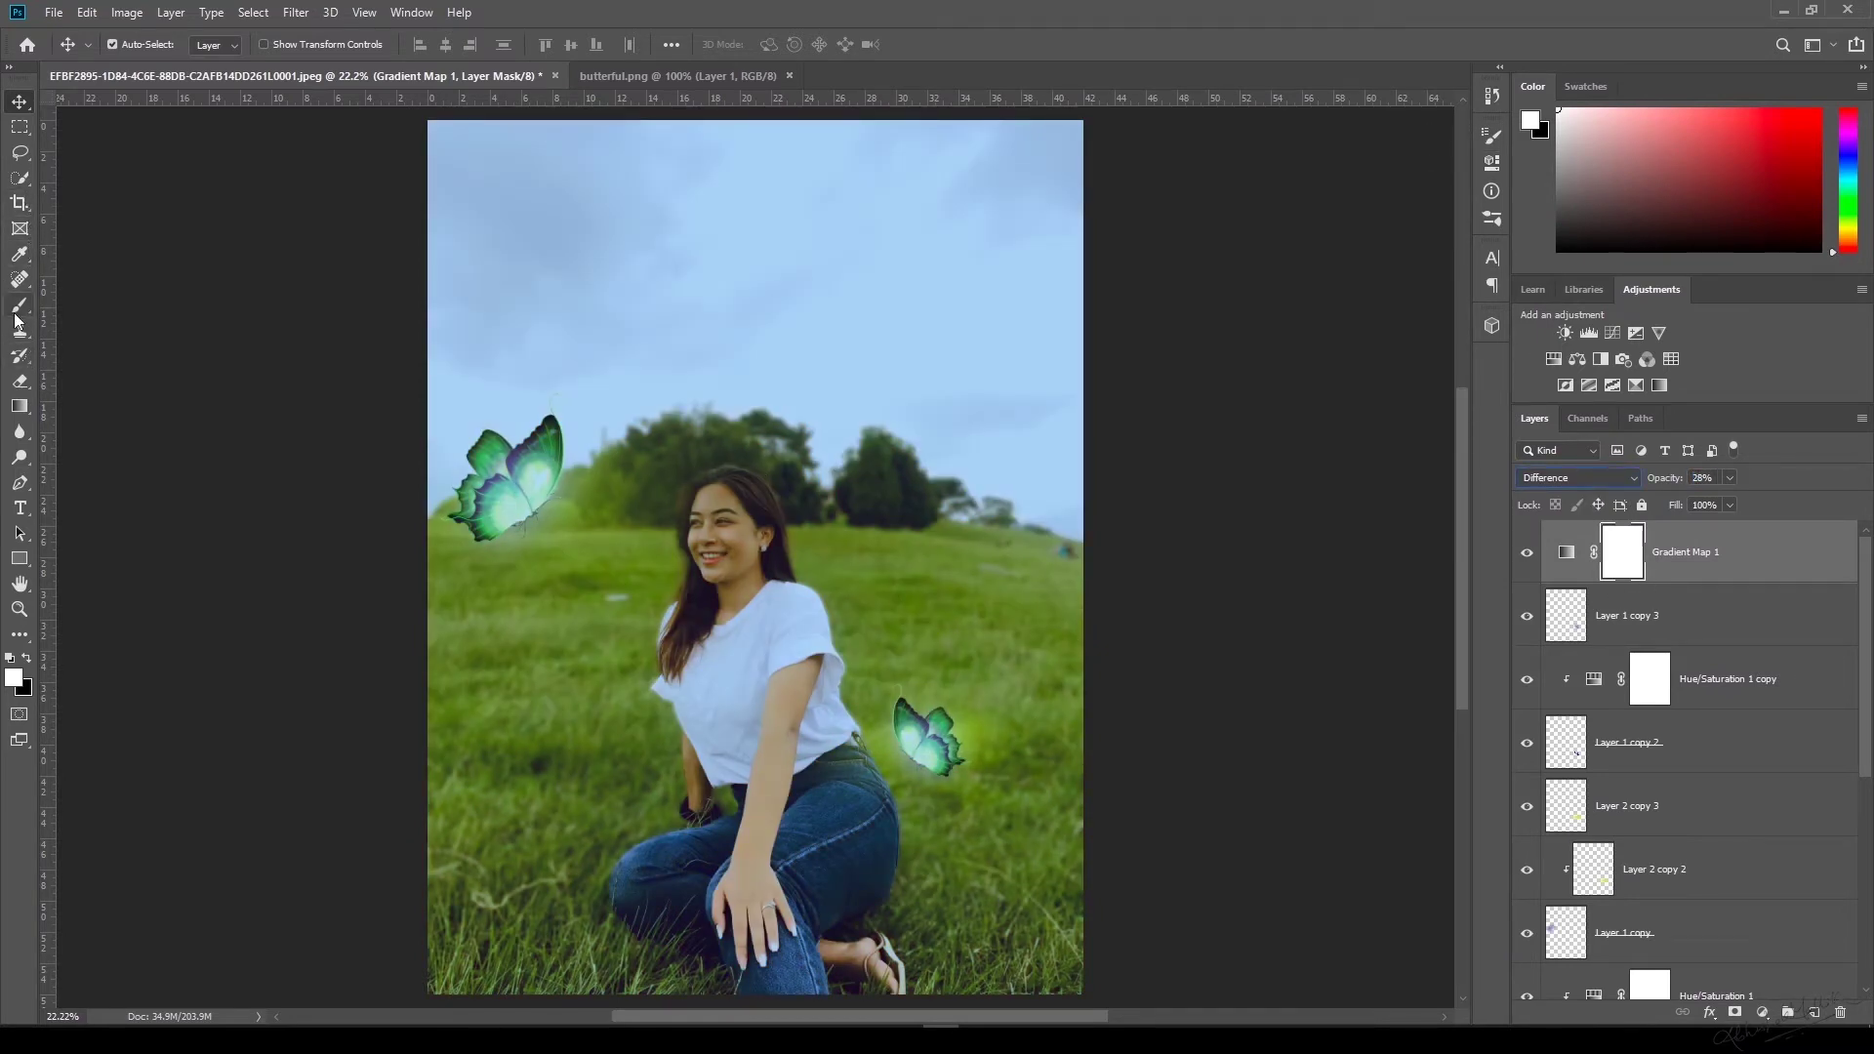
Erase the Gradient Map mask over the model's face, hair and neck with the soft round 125 px eraser.
left_click(20, 381)
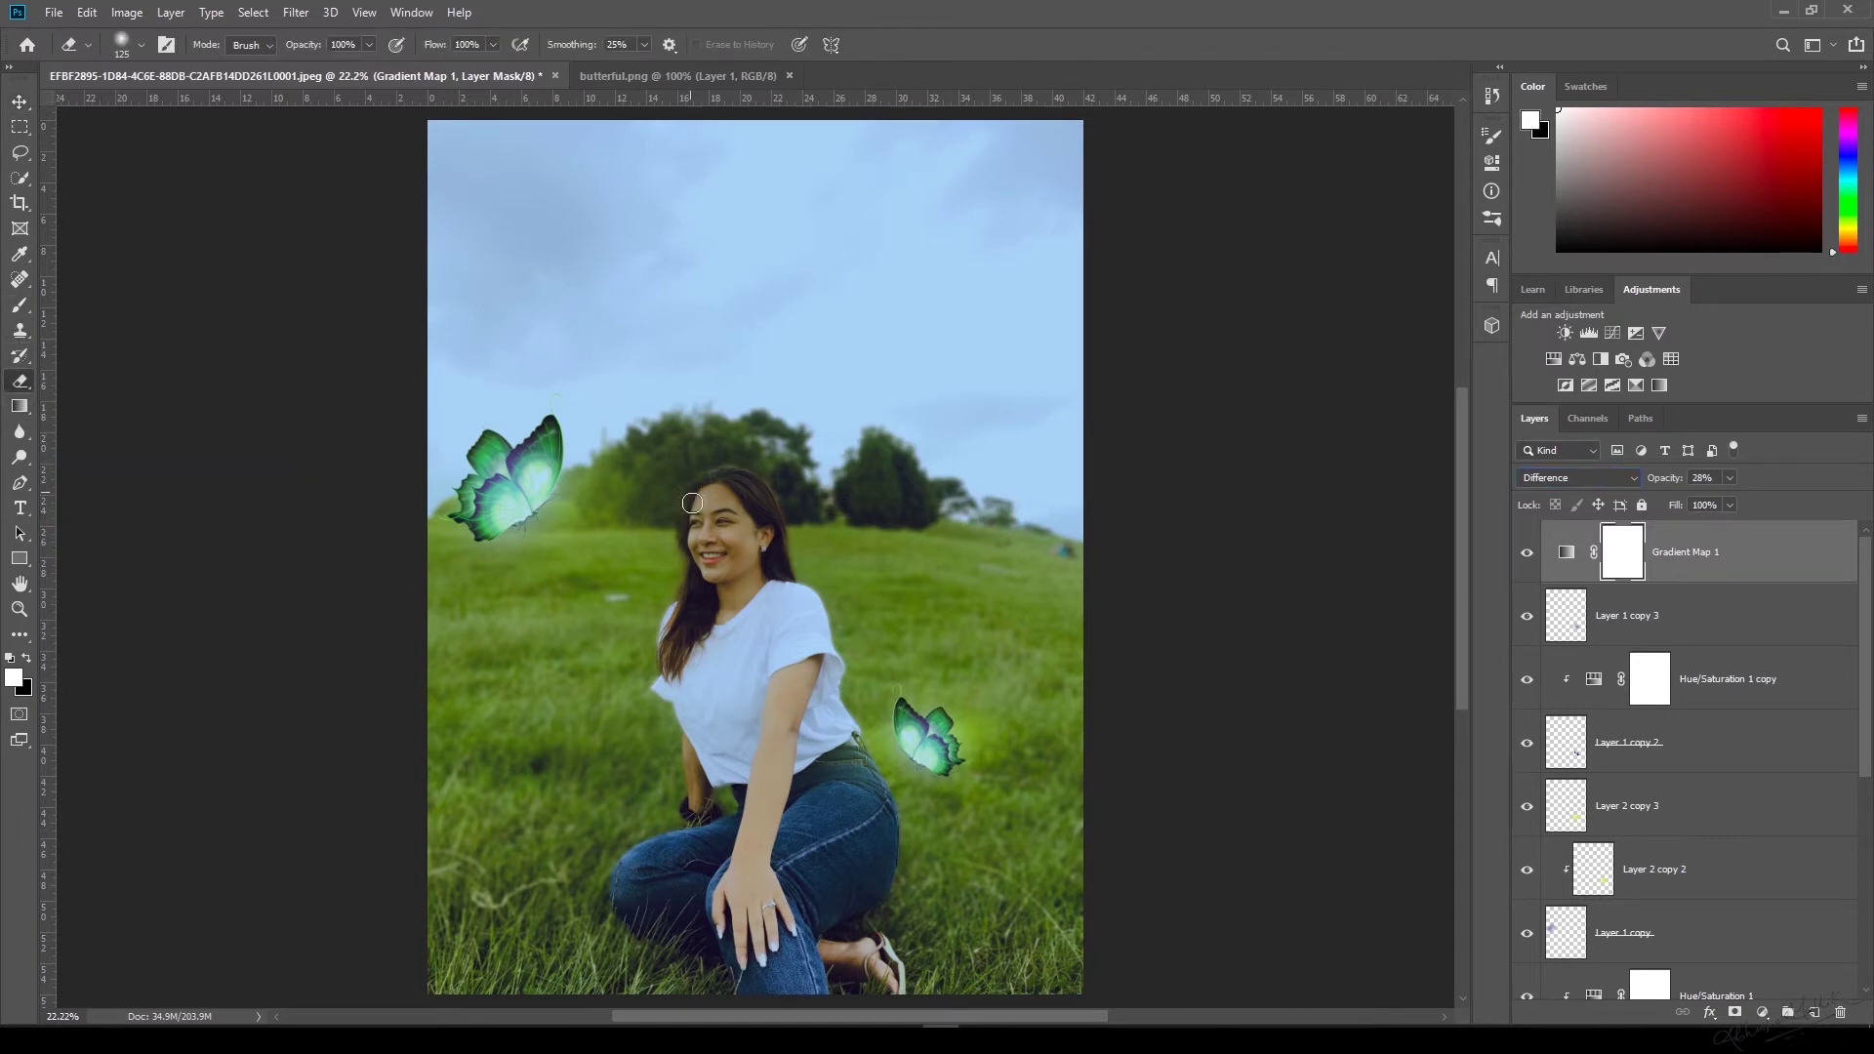
key("z")
left_click_drag(699, 511, 732, 500)
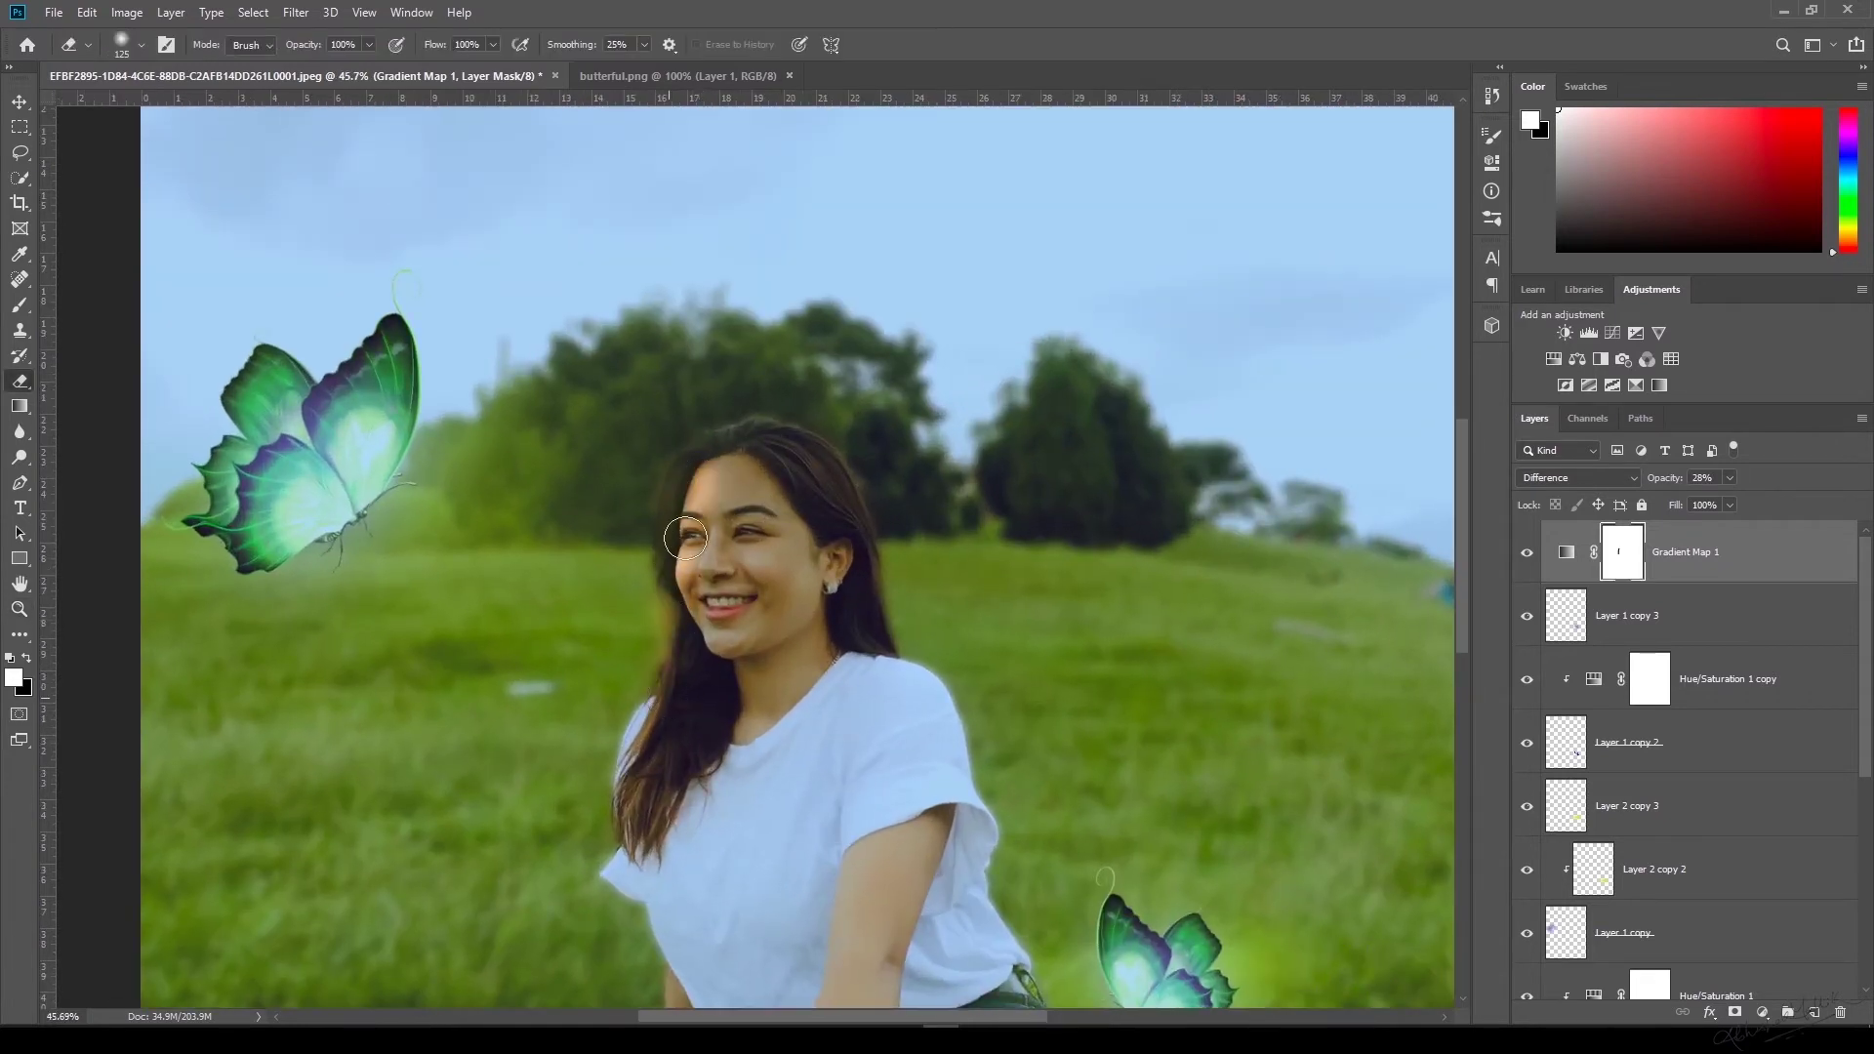
right_click(710, 496)
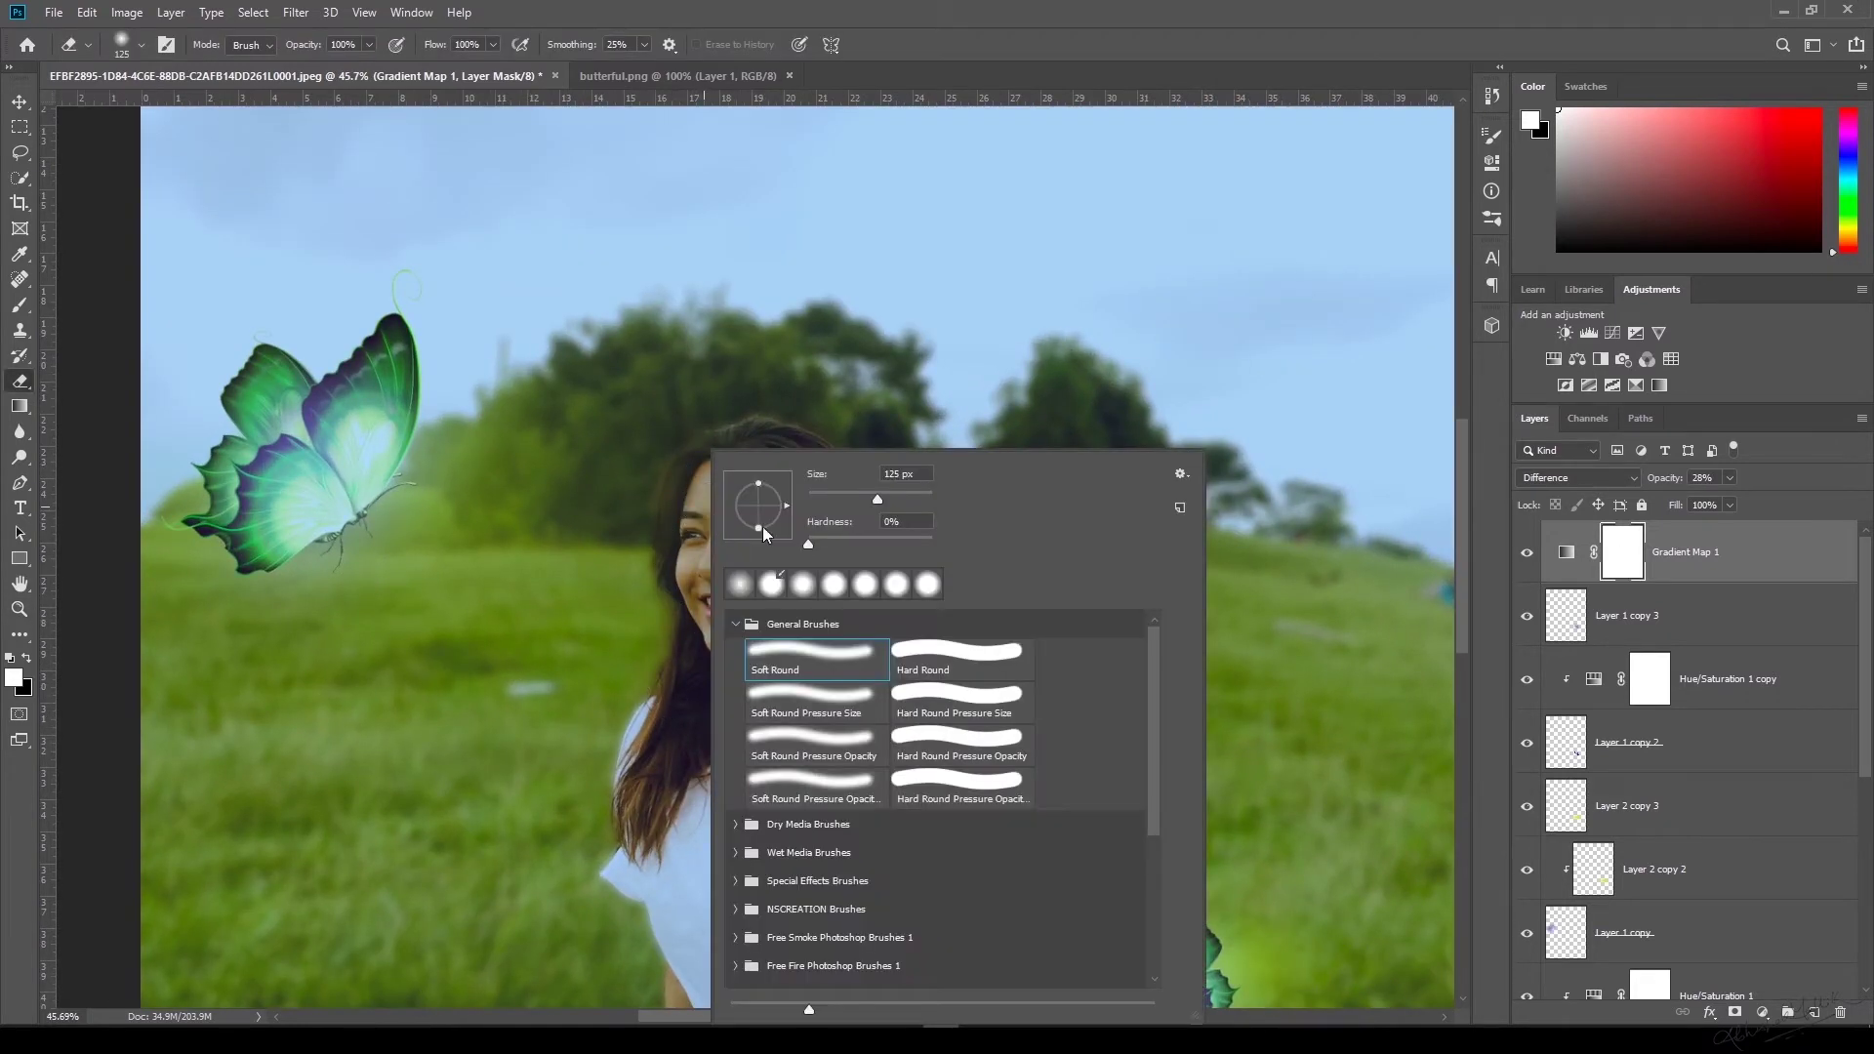
left_click(1025, 49)
left_click_drag(625, 564, 623, 617)
key("ctrl+z")
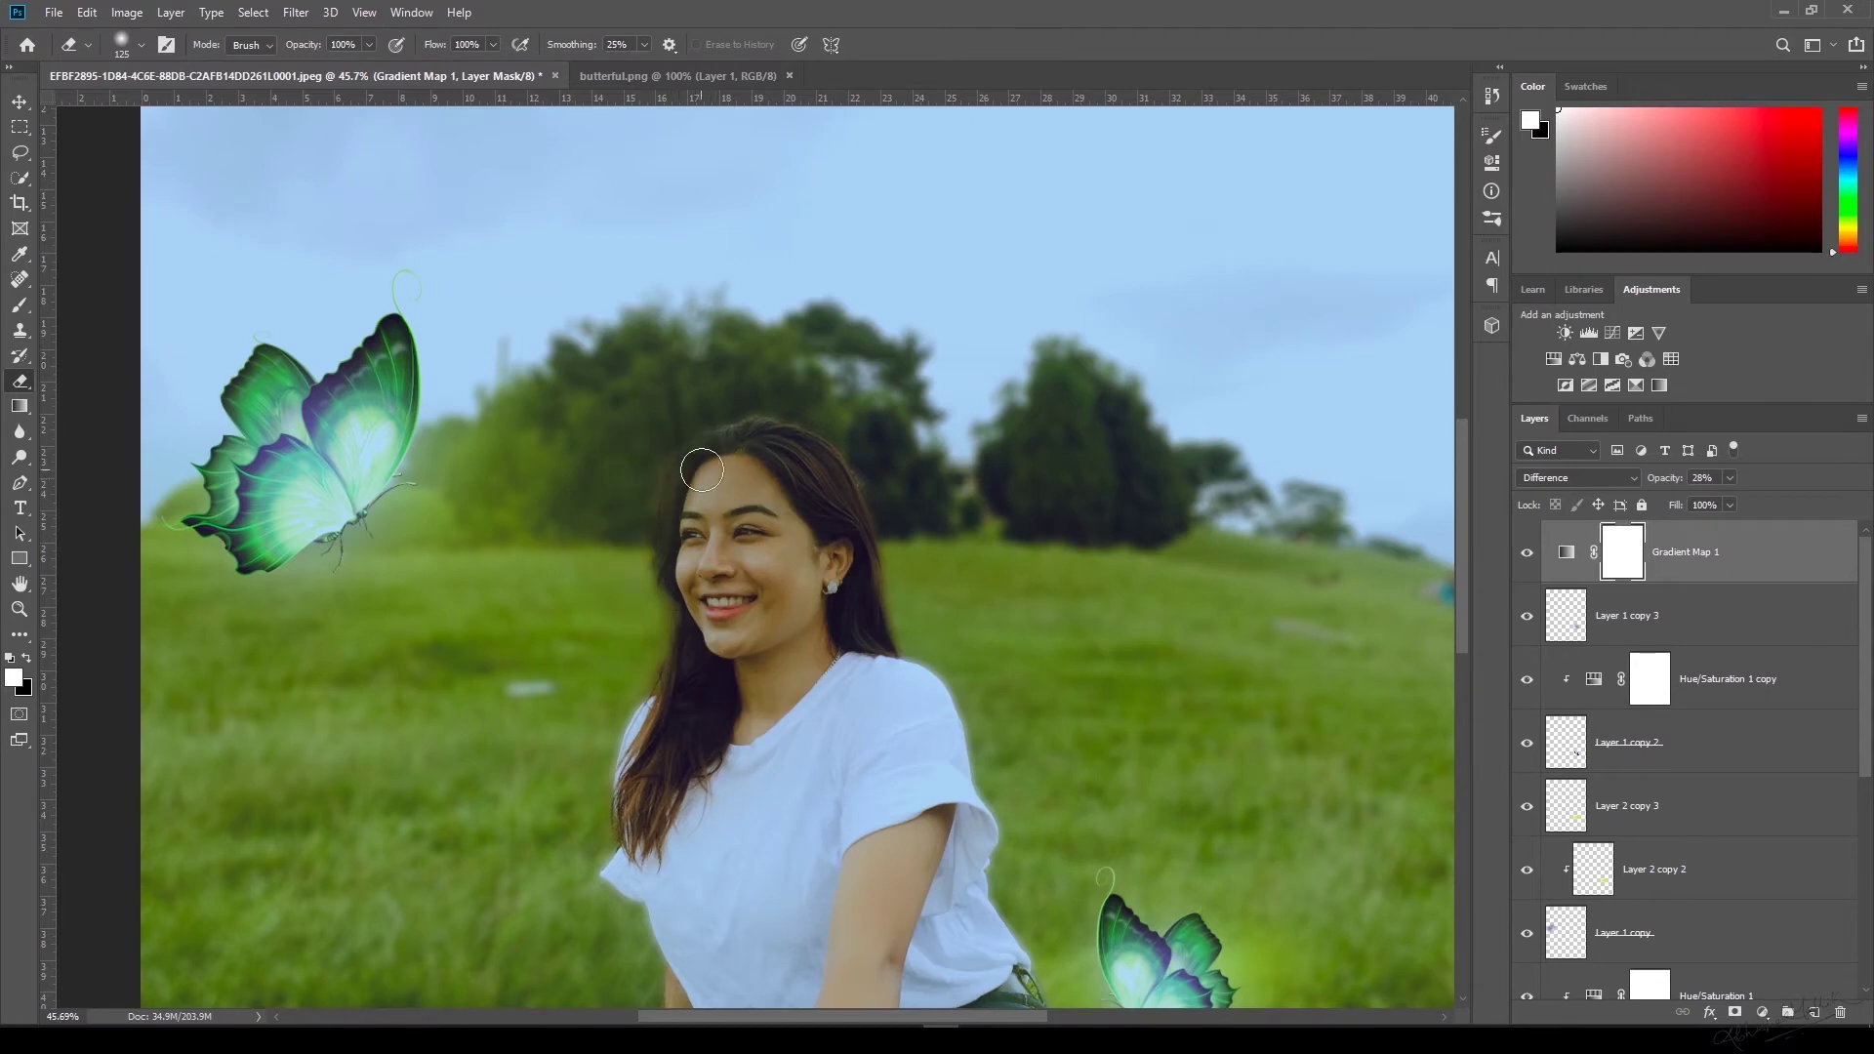
left_click_drag(707, 439, 645, 736)
mouse_move(724, 496)
left_mouse_down()
mouse_move(697, 610)
mouse_move(743, 680)
left_mouse_up()
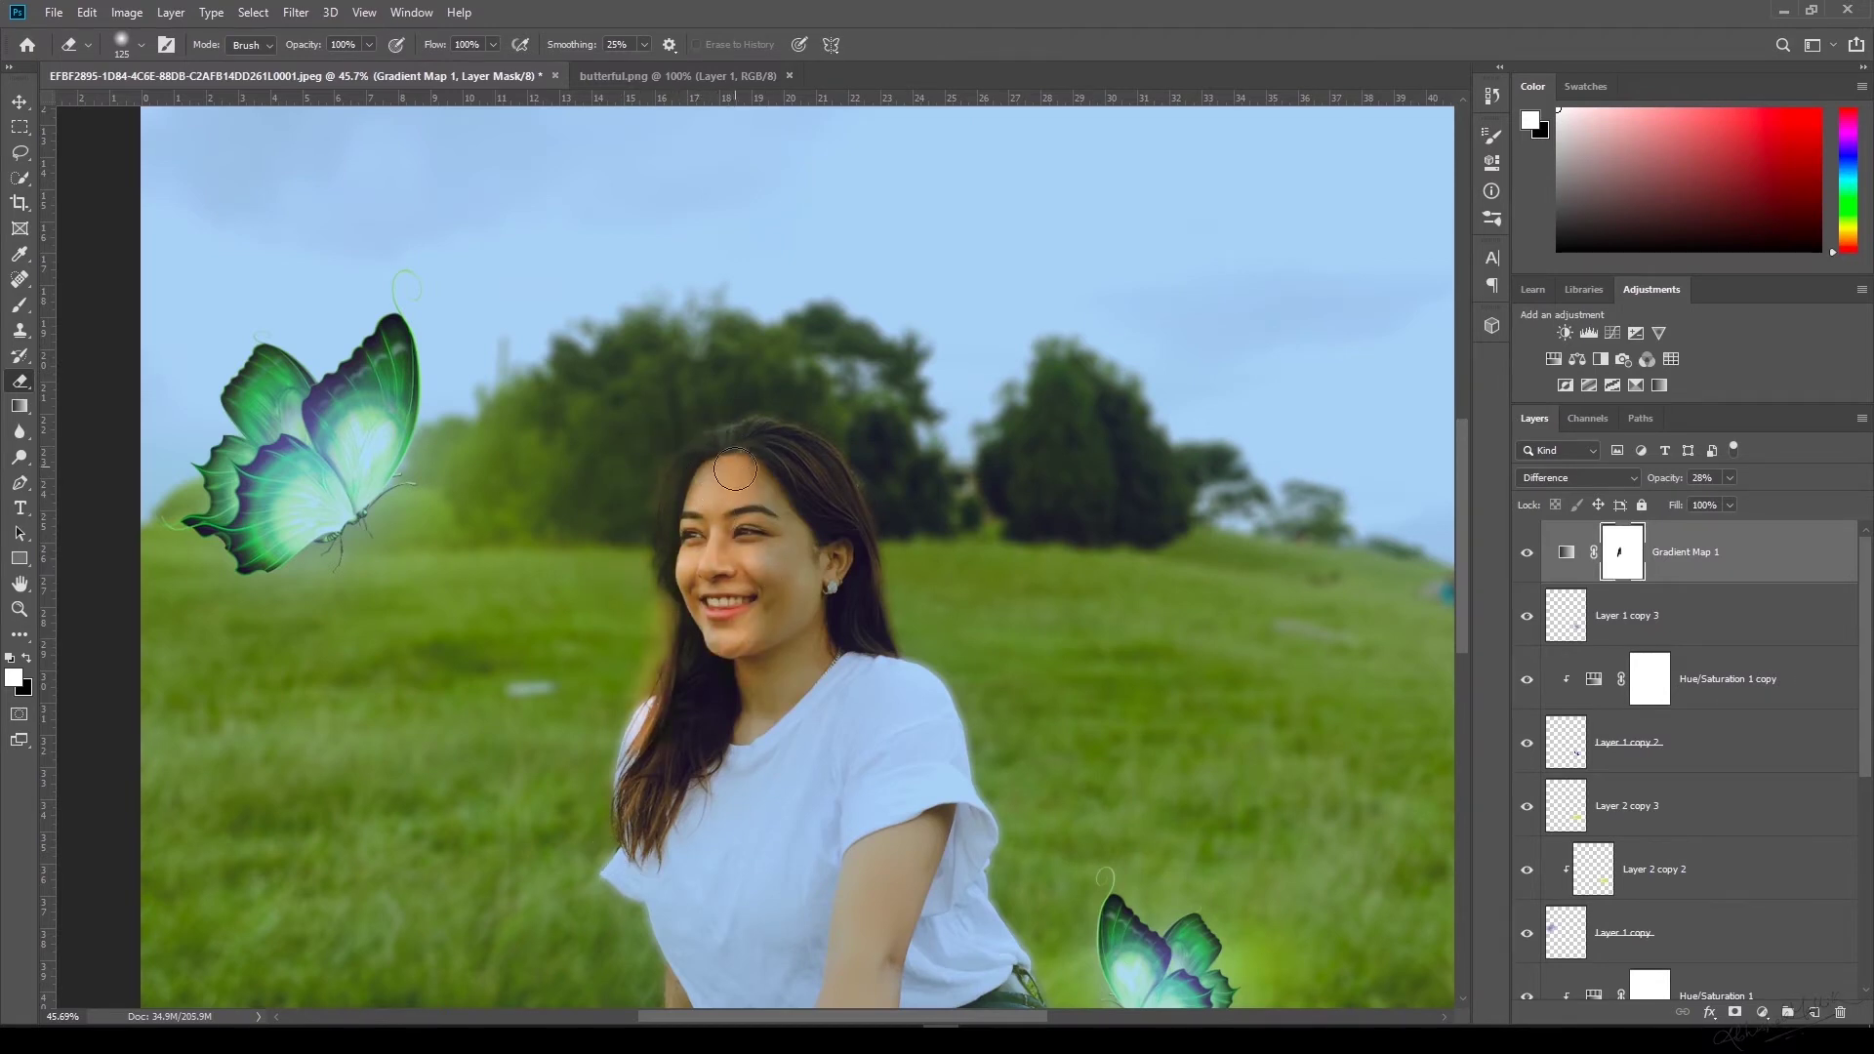
mouse_move(794, 504)
left_mouse_down()
mouse_move(755, 673)
mouse_move(662, 811)
mouse_move(786, 663)
mouse_move(679, 797)
left_mouse_up()
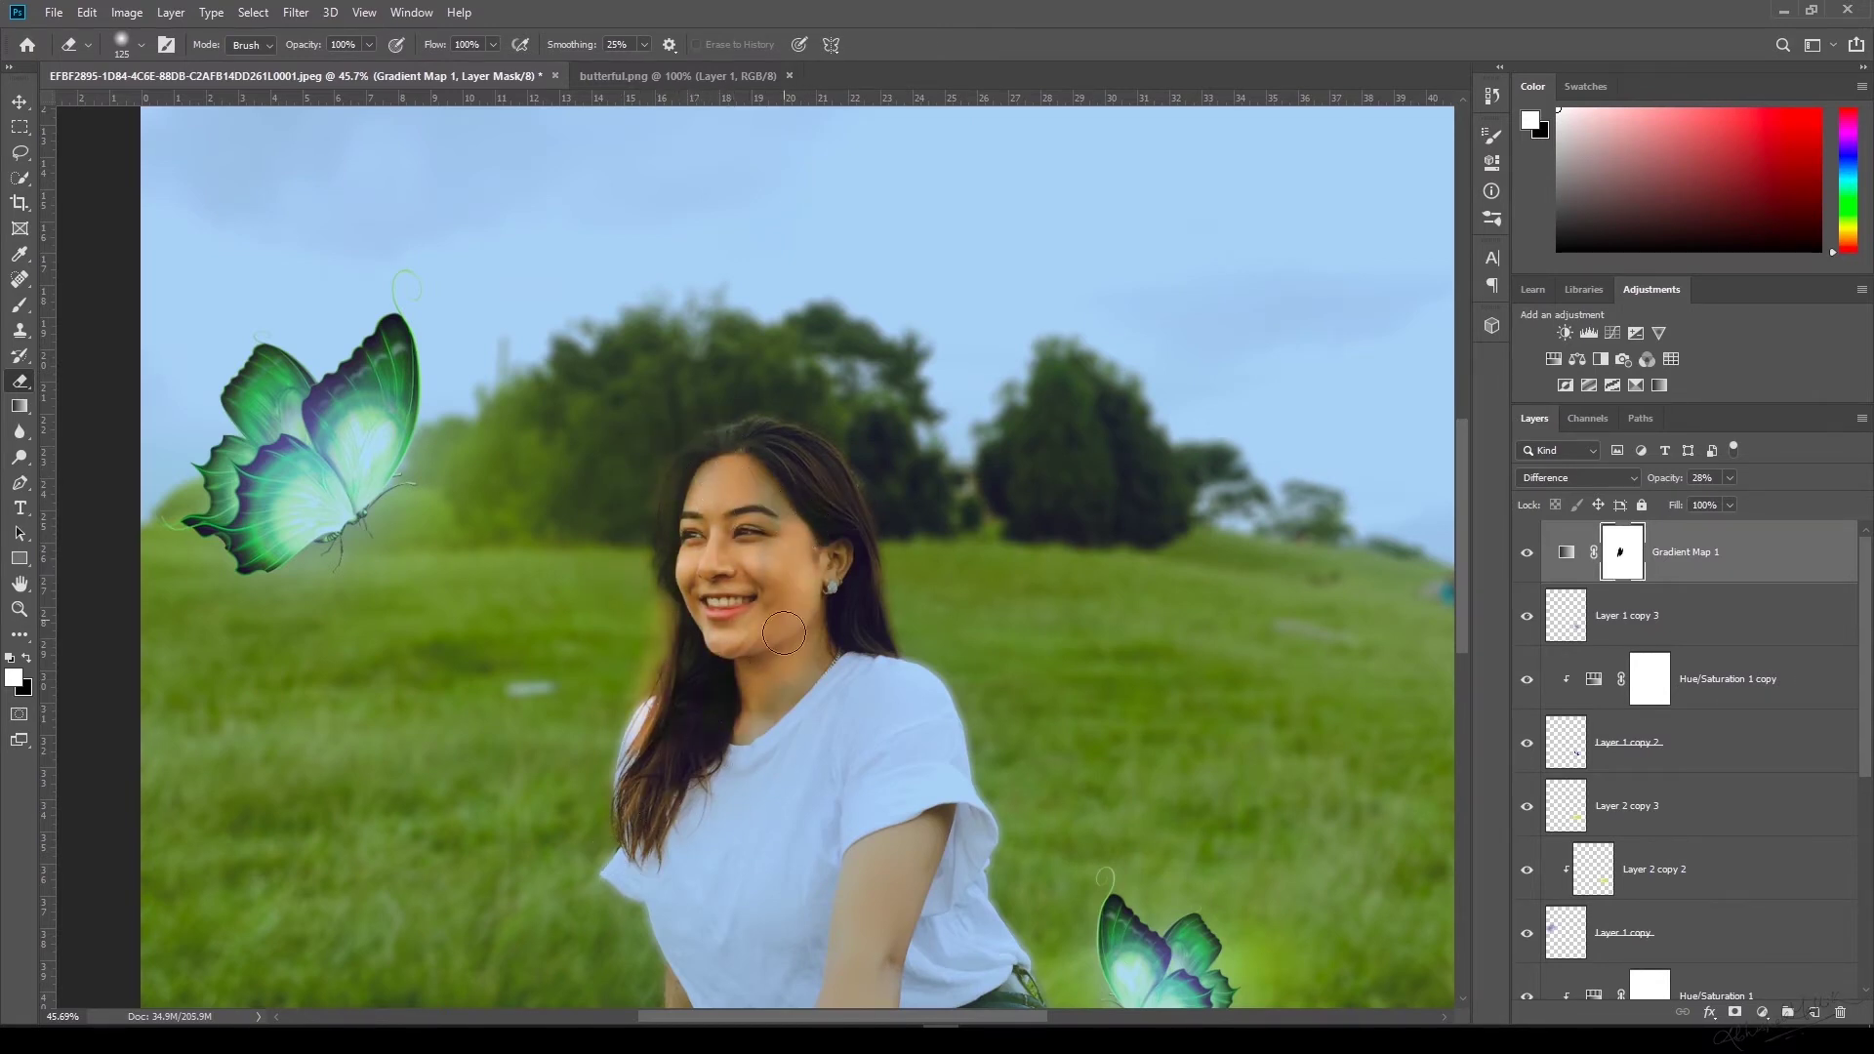
Erase the Gradient Map mask over the larger butterfly and its glow, enlarging the eraser to about 417 px.
left_click_drag(416, 440, 339, 452)
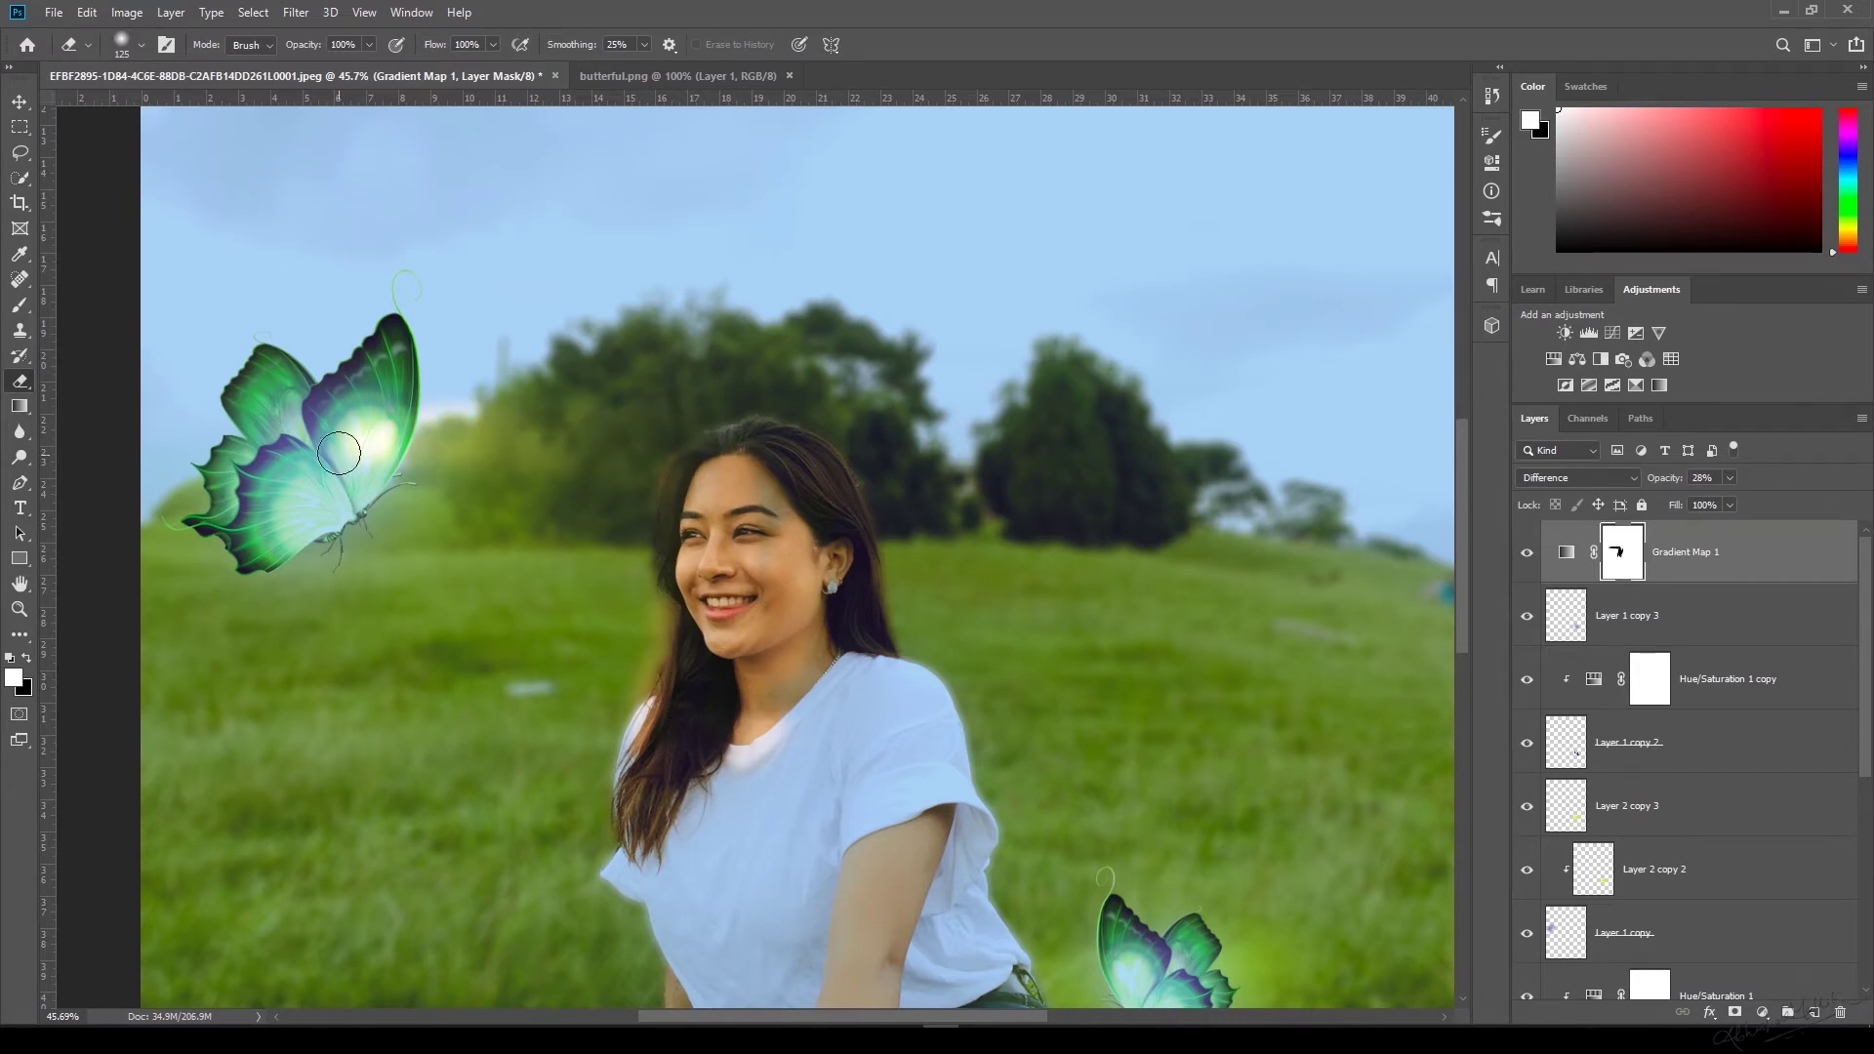
right_click(556, 534)
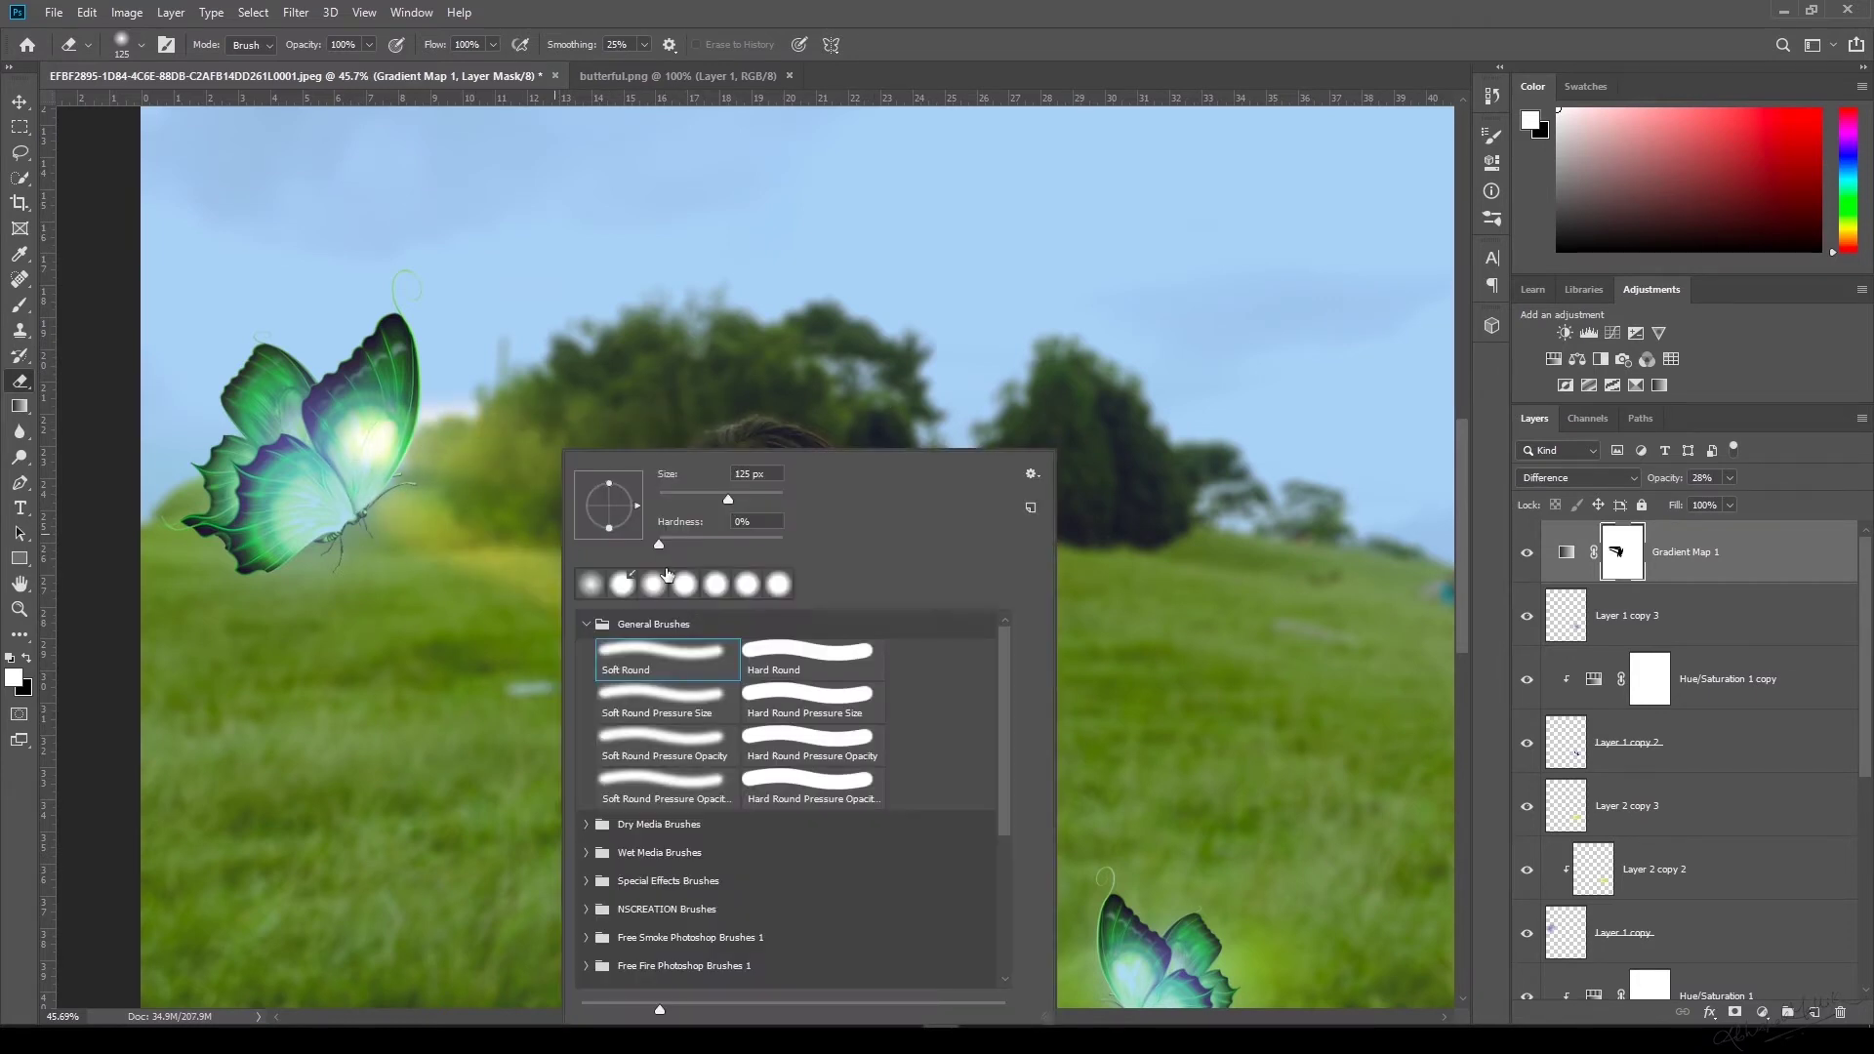
left_click(753, 493)
left_click(766, 494)
mouse_move(332, 476)
left_mouse_down()
mouse_move(498, 512)
mouse_move(479, 534)
mouse_move(330, 489)
mouse_move(617, 751)
mouse_move(416, 518)
mouse_move(557, 543)
mouse_move(437, 438)
left_mouse_up()
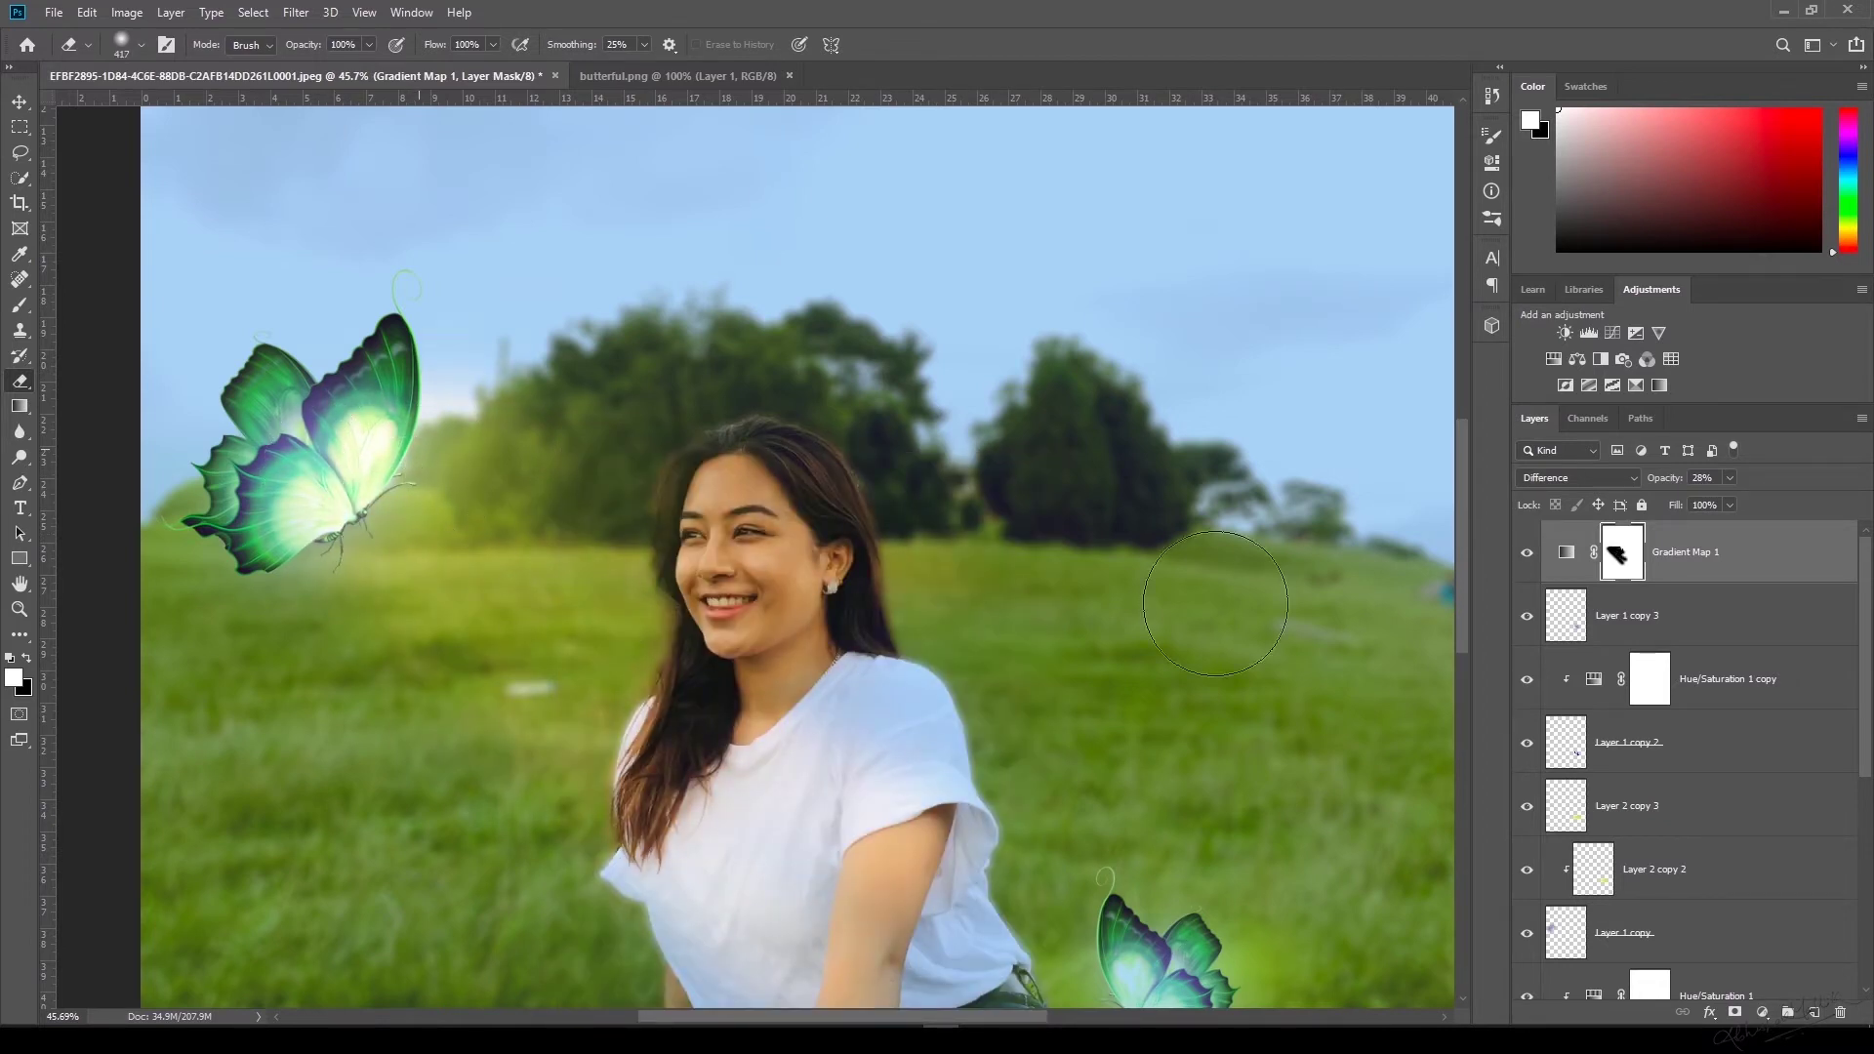
Erase the Gradient Map mask over the model's white shirt and around the smaller butterfly.
left_click_drag(830, 689, 871, 696)
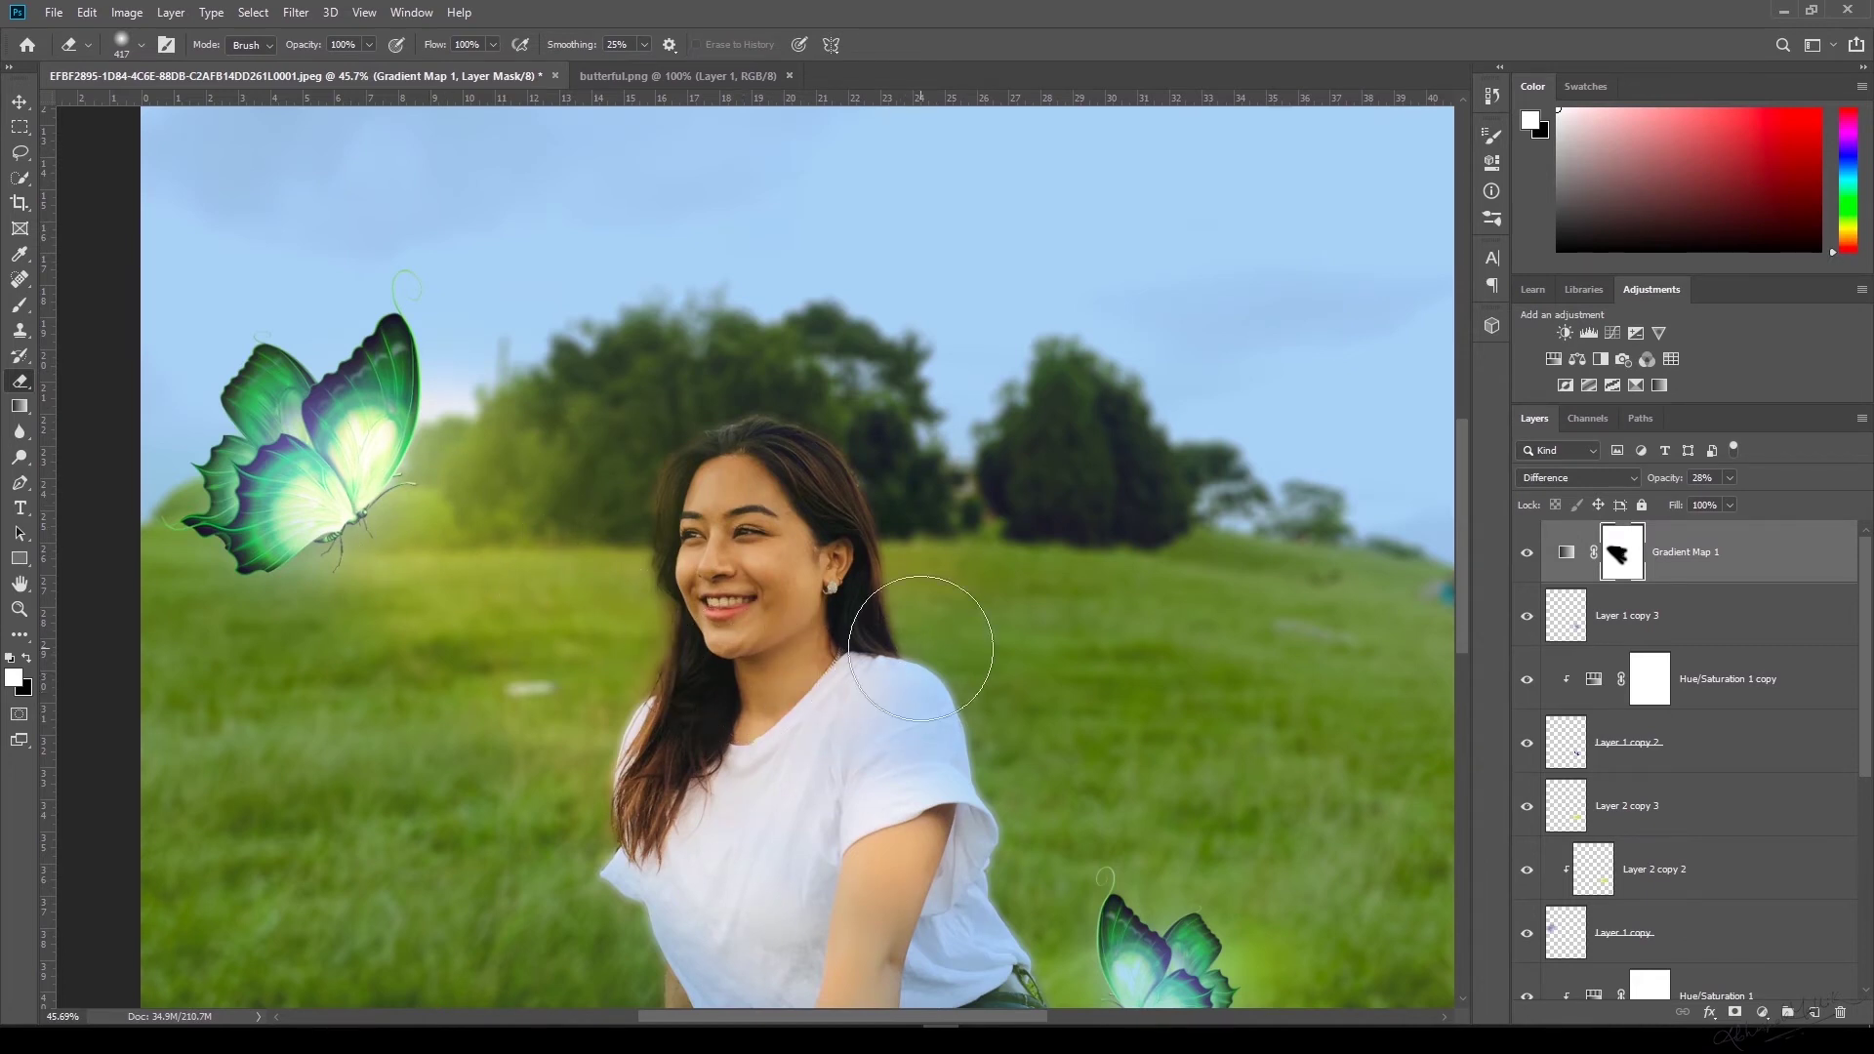
key("ctrl+0")
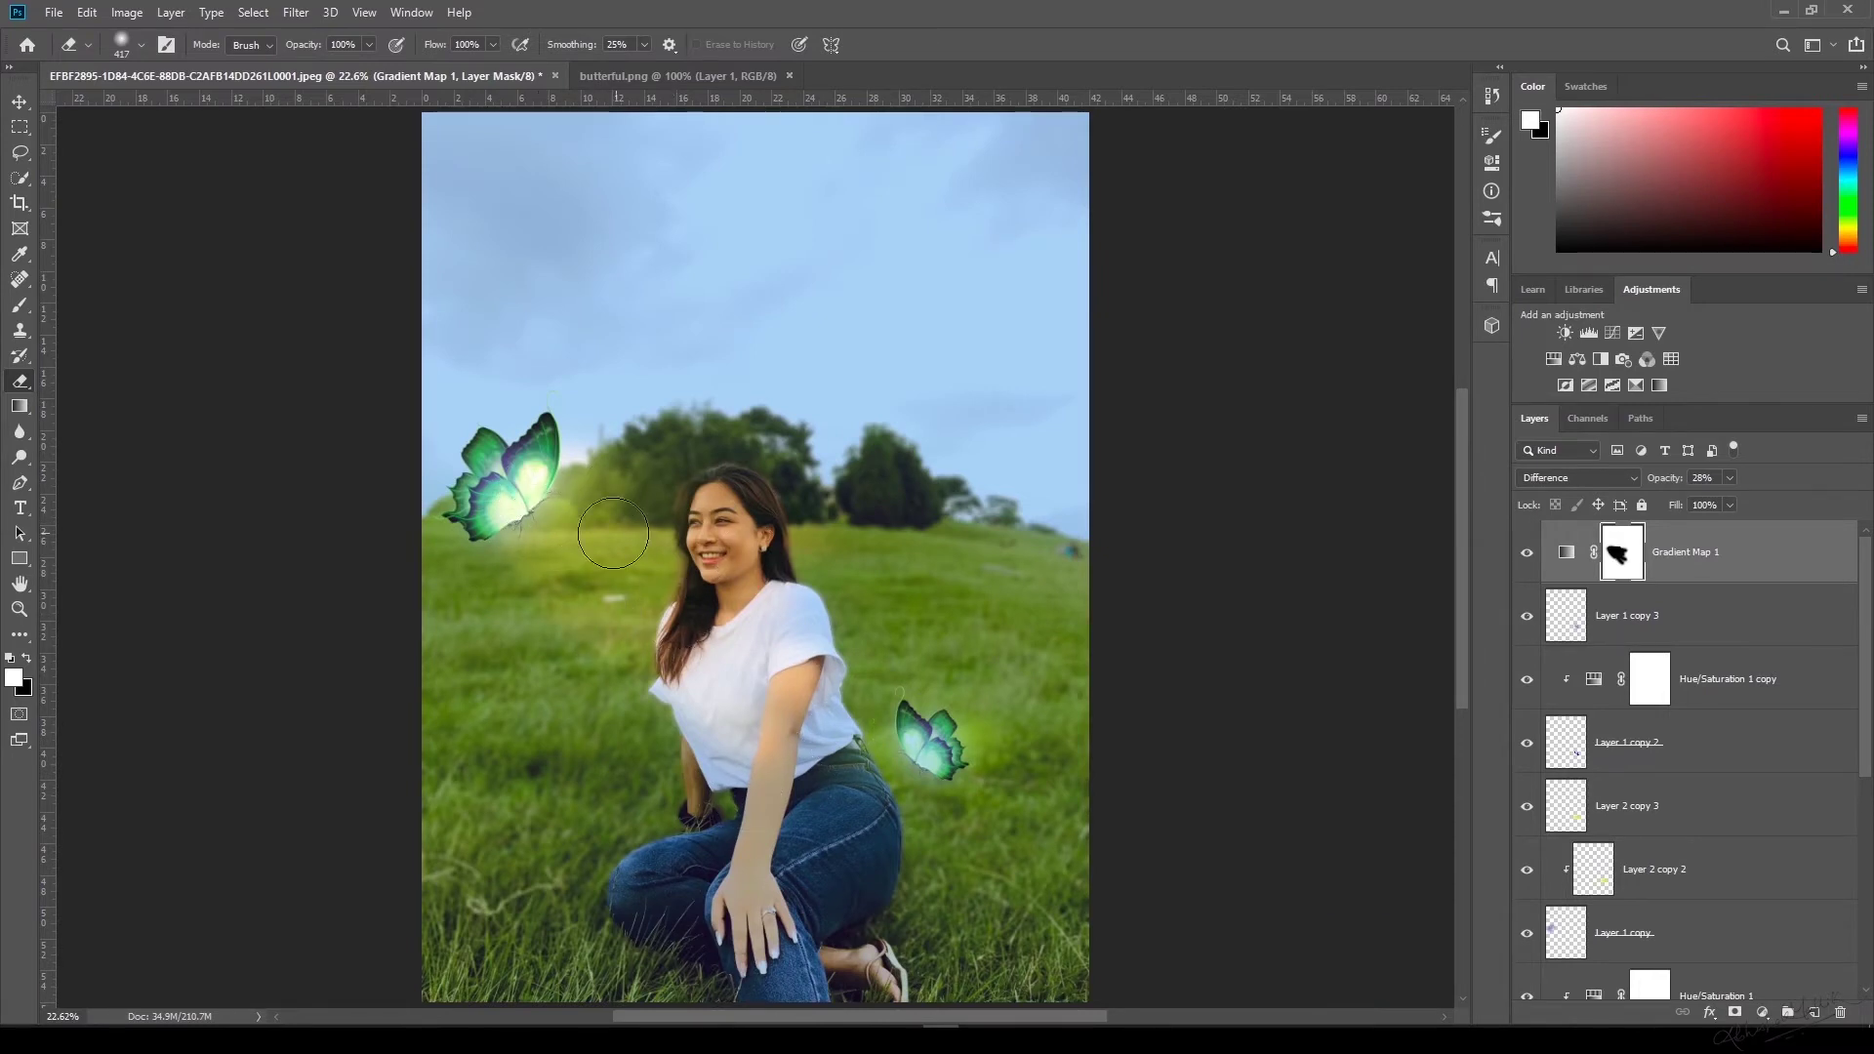
left_click(888, 753)
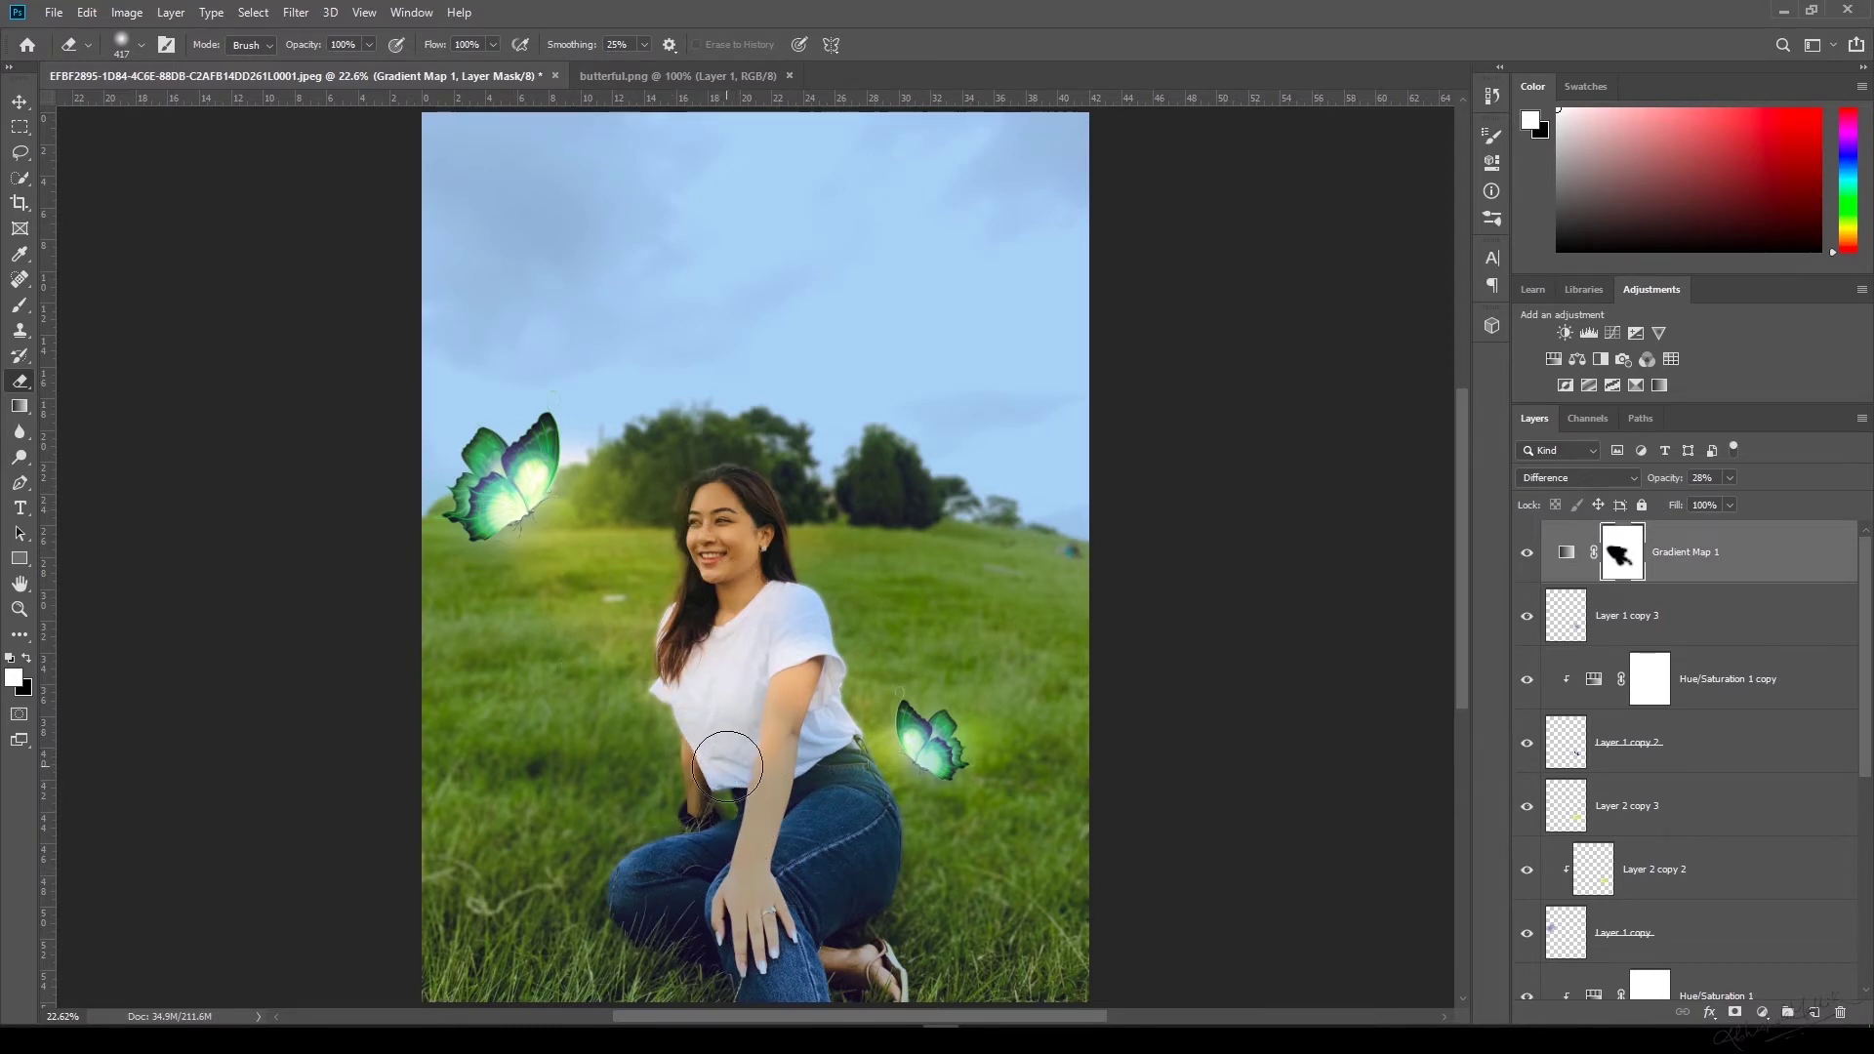
Reduce the eraser to 125 px and erase the Gradient Map mask along the model's forearm.
key("ctrl+plus")
key("ctrl+plus")
key("ctrl+plus")
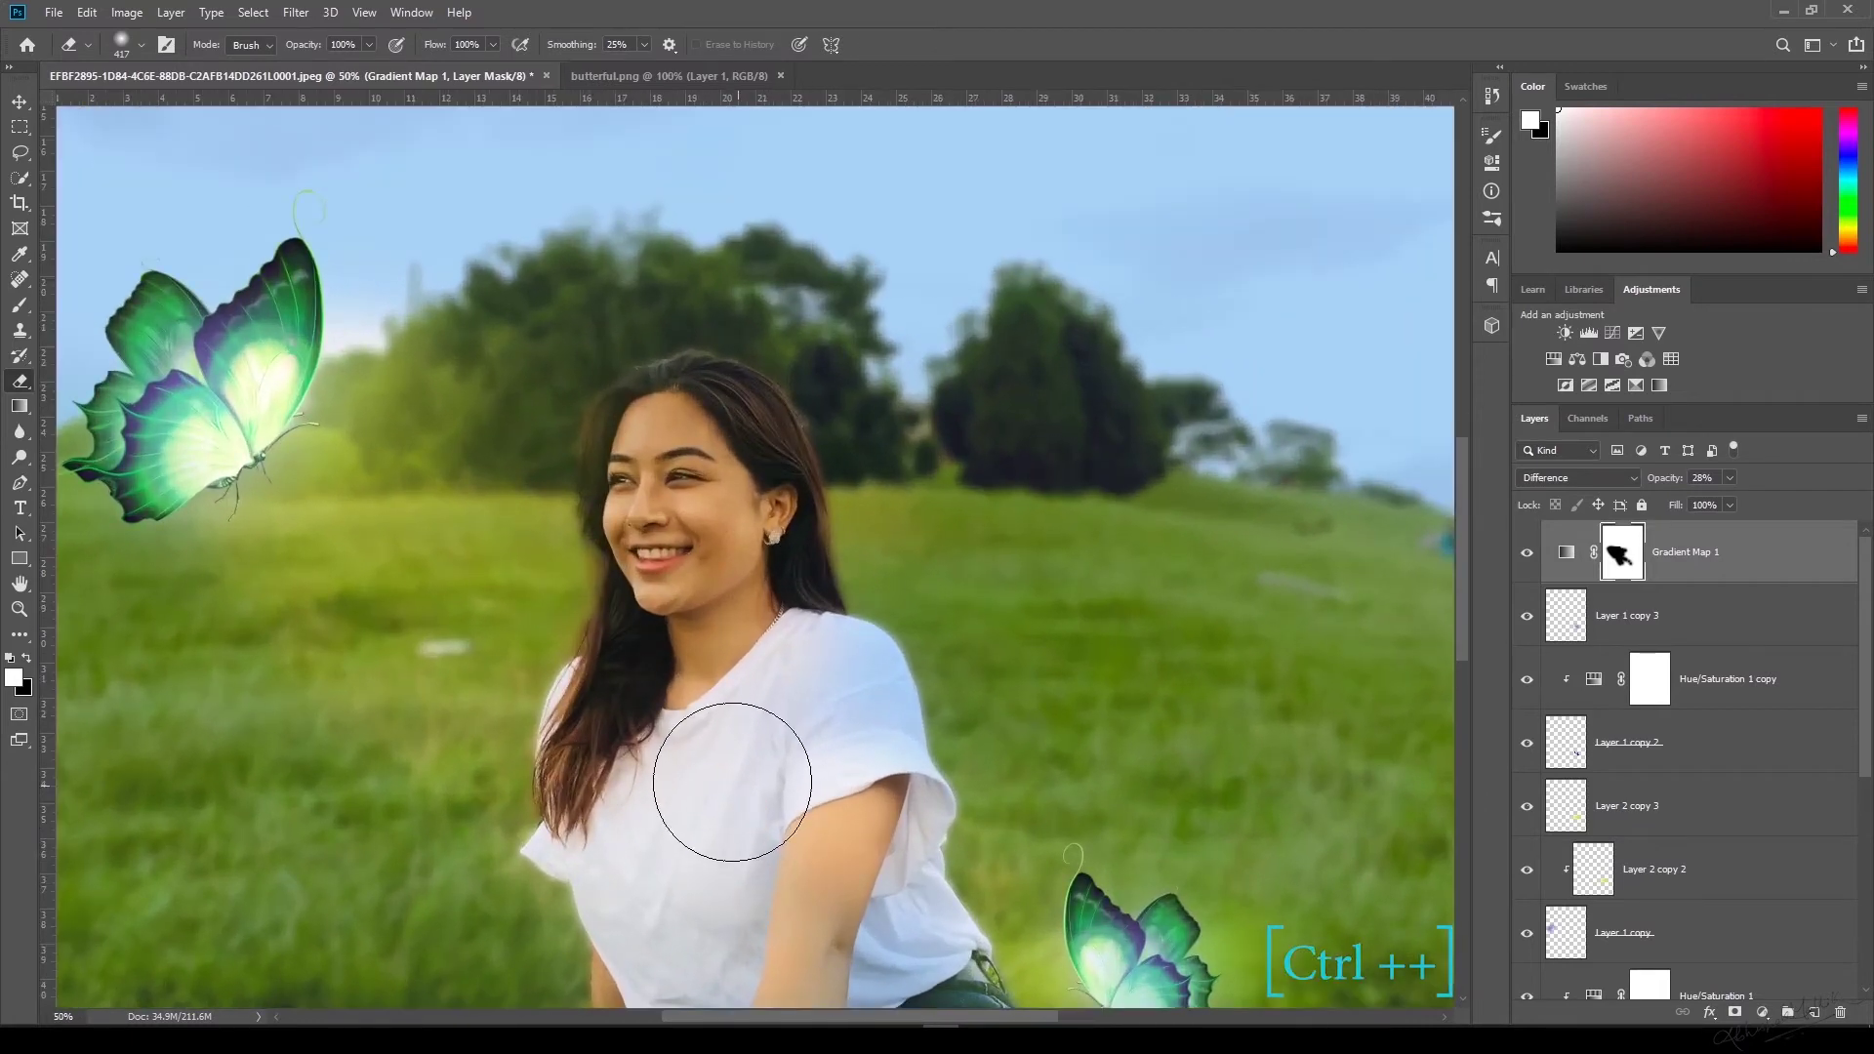
left_click_drag(765, 807, 807, 481)
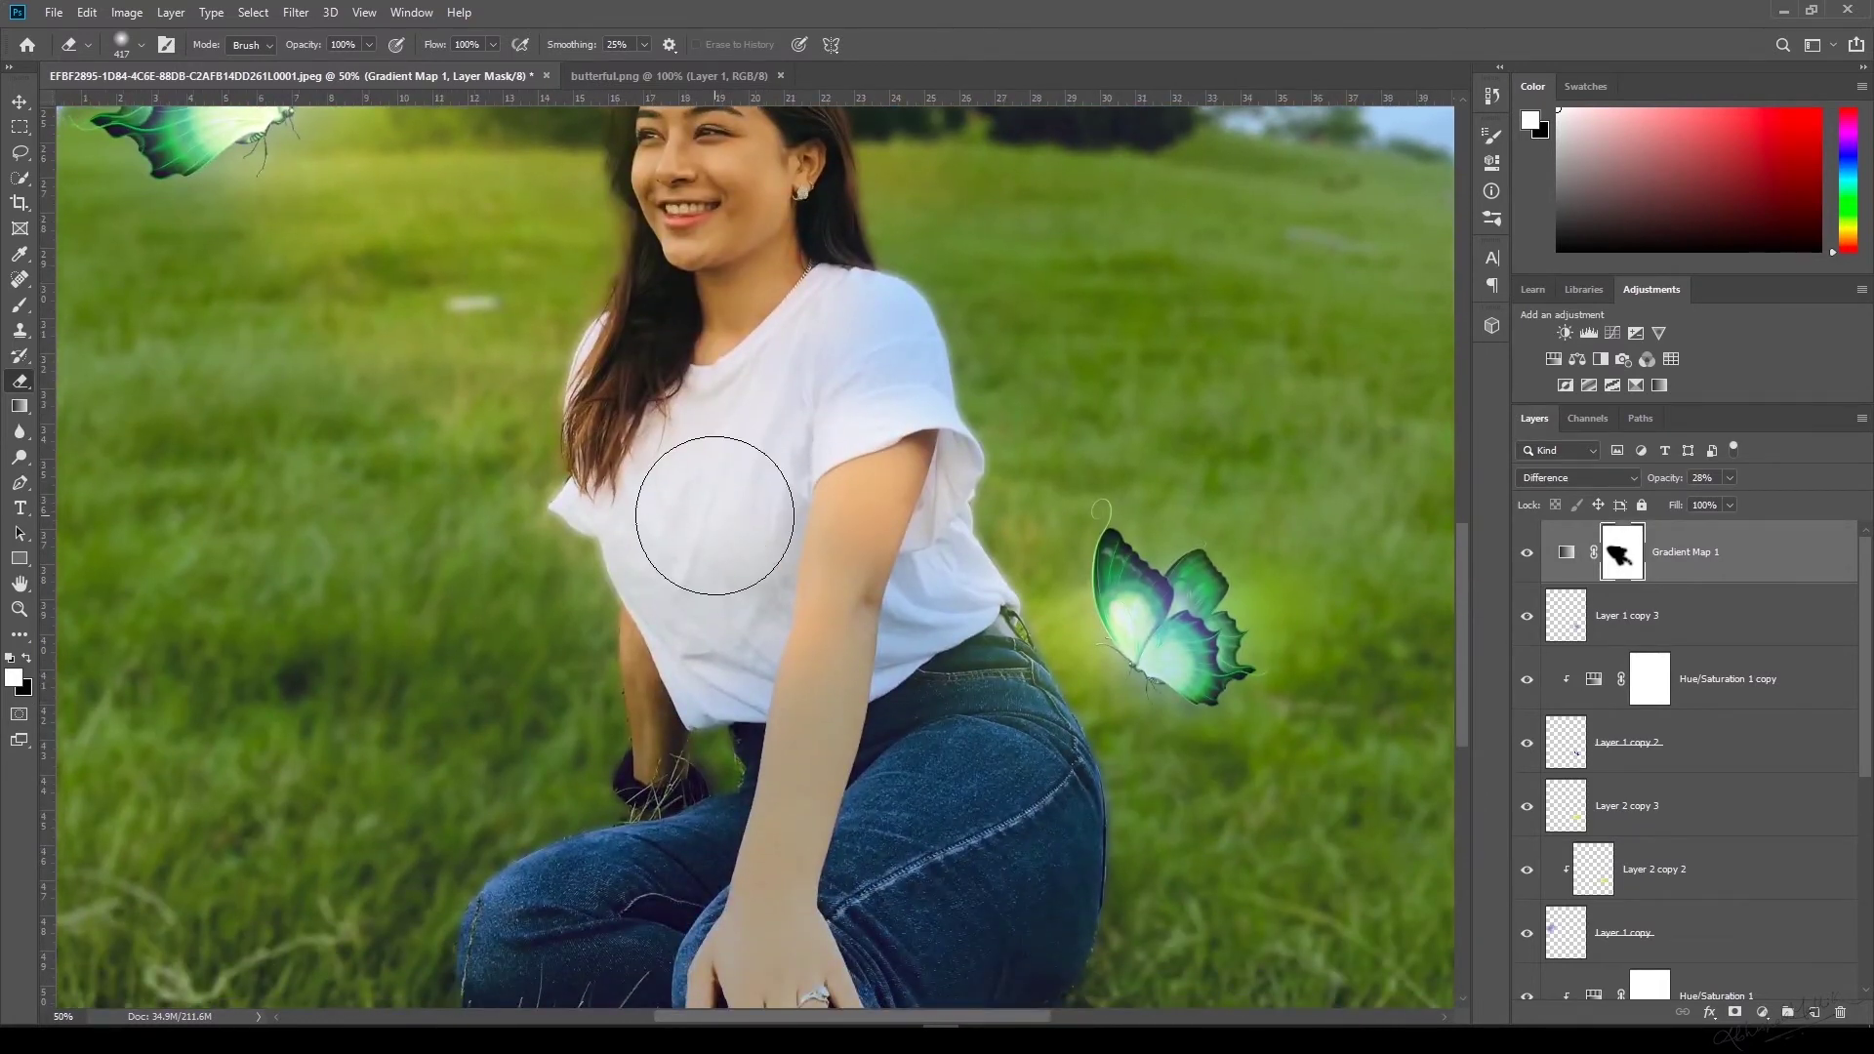
key("bracketleft")
key("bracketleft")
key("bracketleft")
key("bracketleft")
key("bracketleft")
key("bracketleft")
key("bracketleft")
left_click_drag(785, 670, 721, 917)
mouse_move(833, 297)
left_mouse_down()
mouse_move(888, 325)
mouse_move(923, 418)
left_mouse_up()
left_click_drag(728, 858, 781, 600)
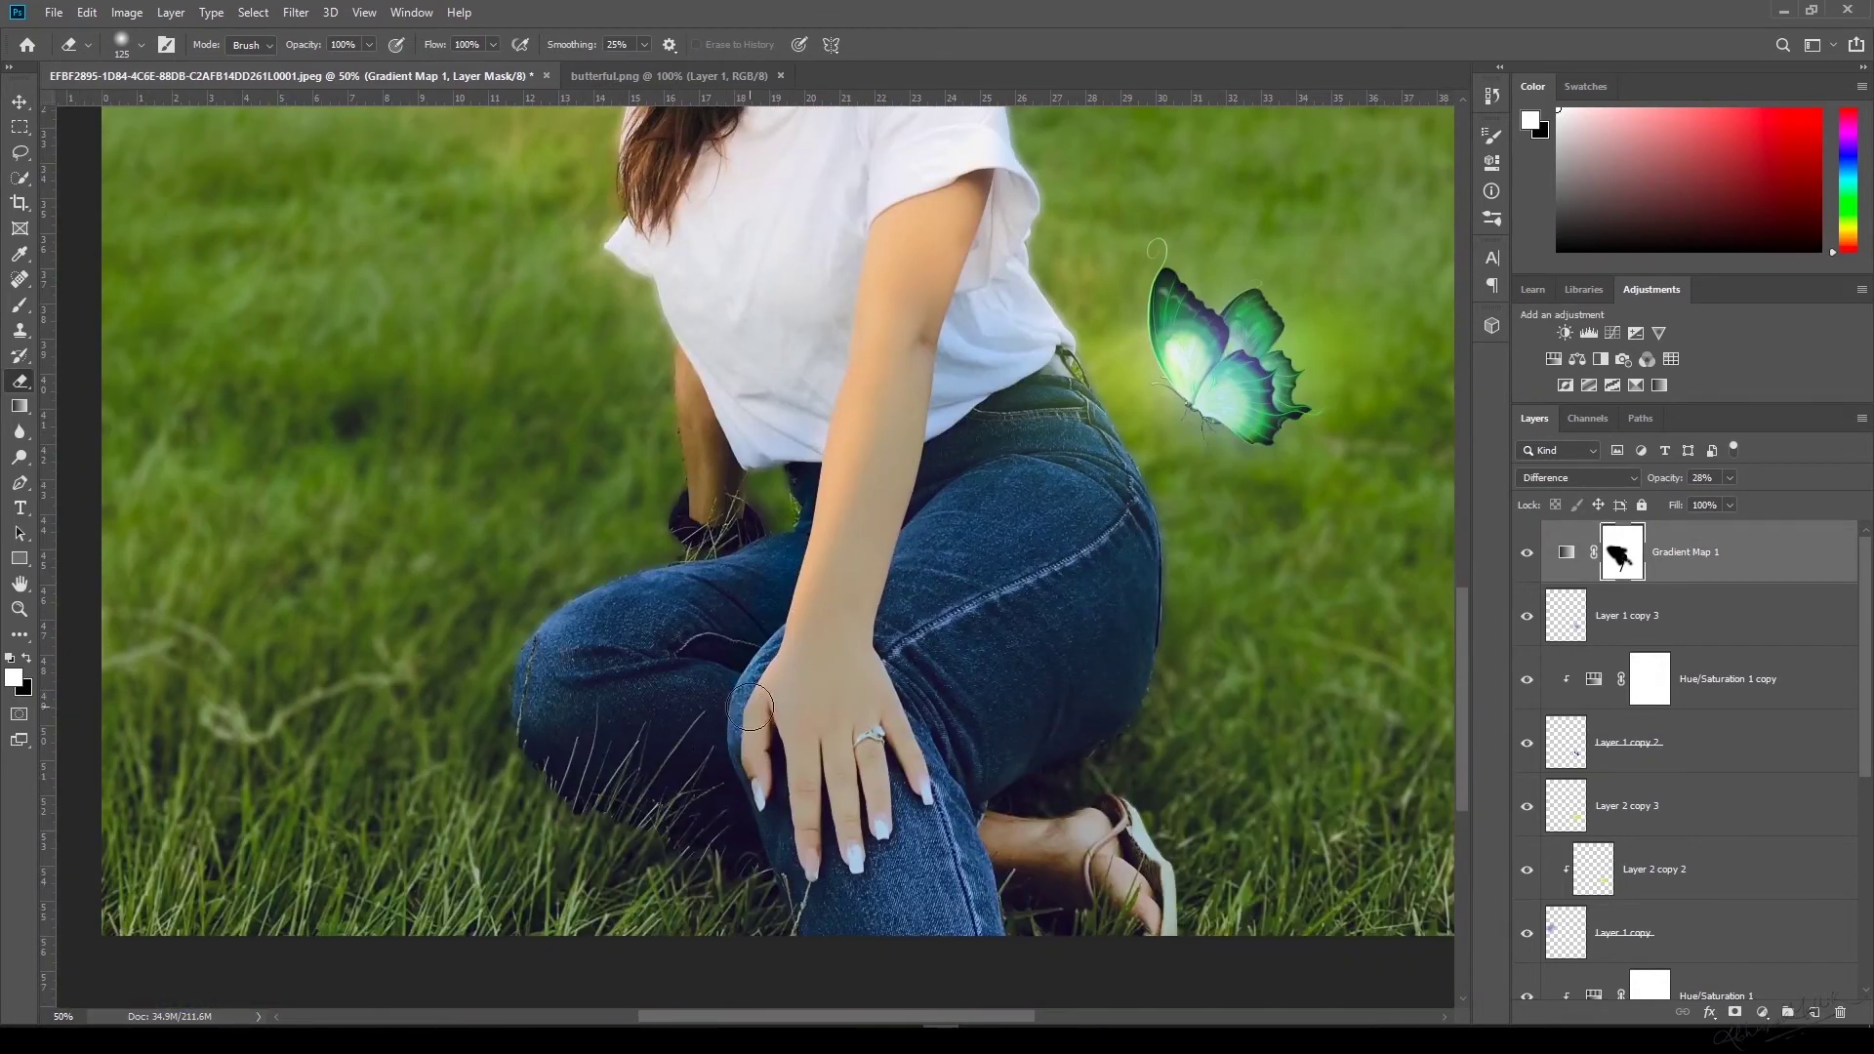
Erase the Gradient Map mask over the model's hand on the knee, reducing the eraser to 90 px.
left_click_drag(766, 664, 757, 771)
key("bracketleft")
key("bracketleft")
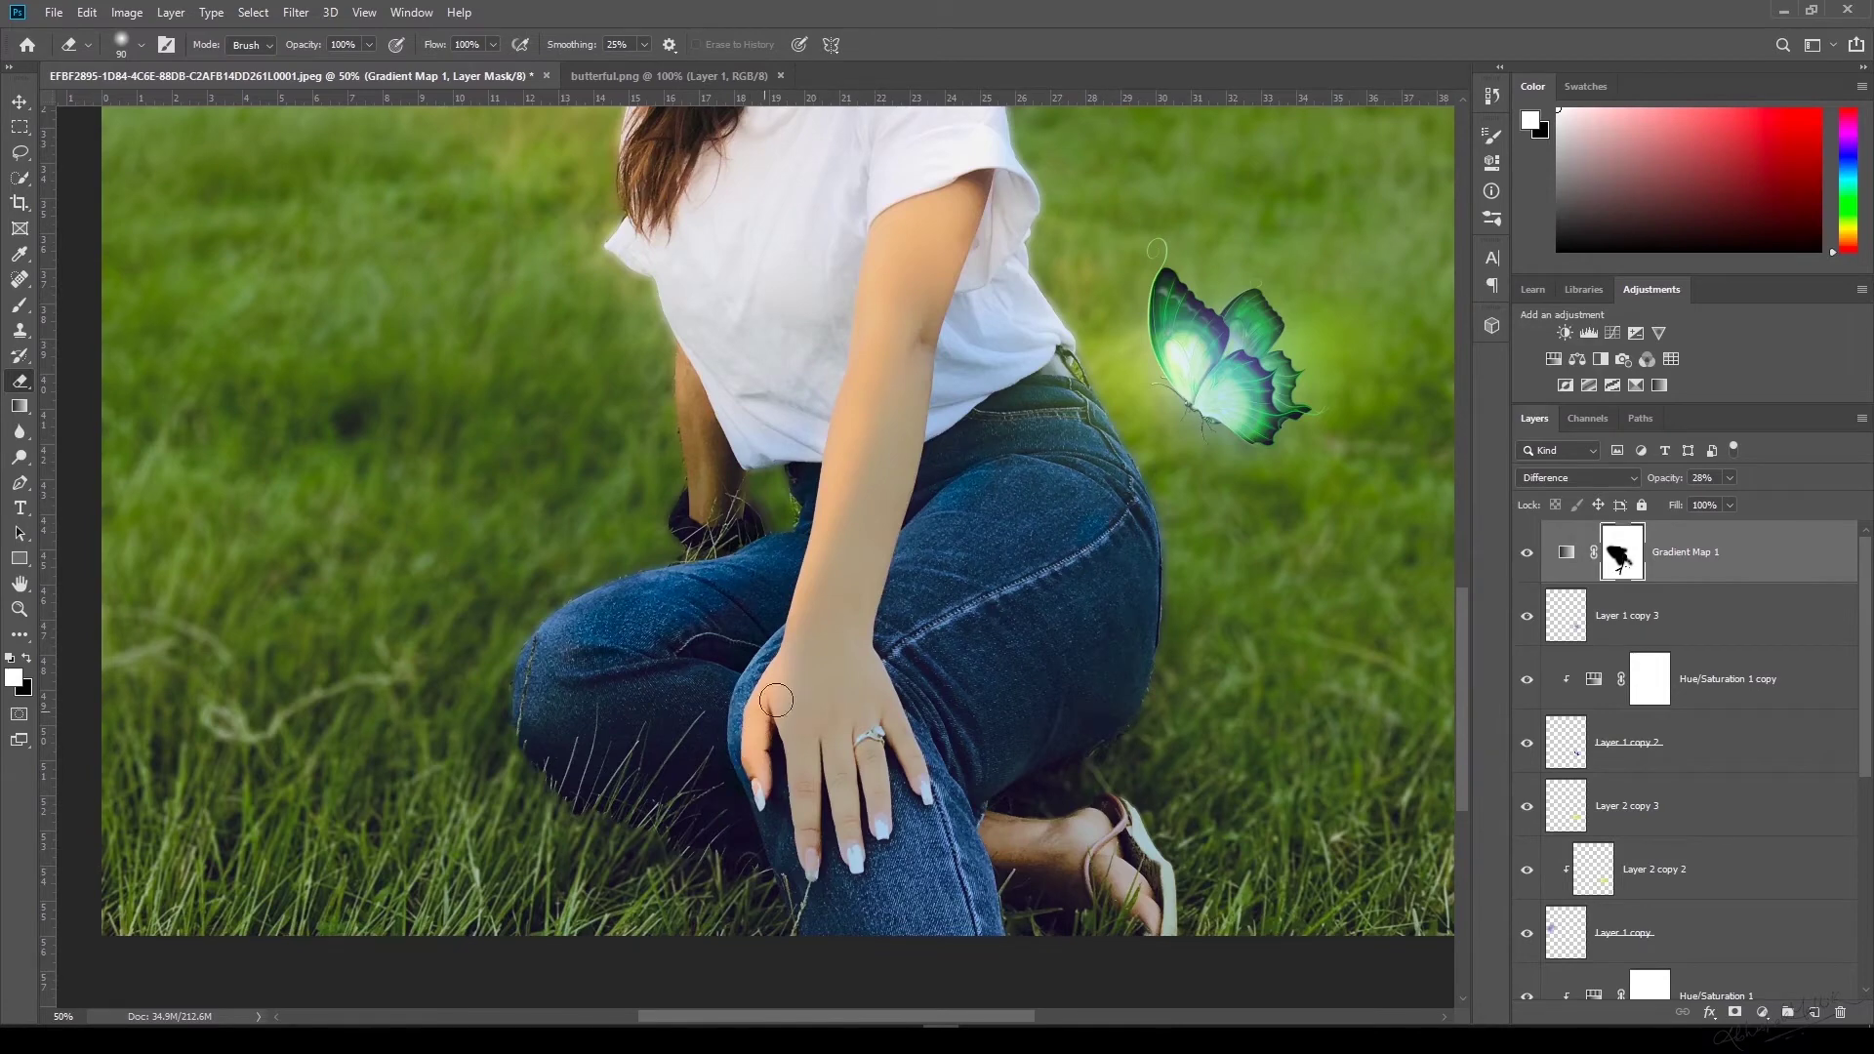
key("ctrl+0")
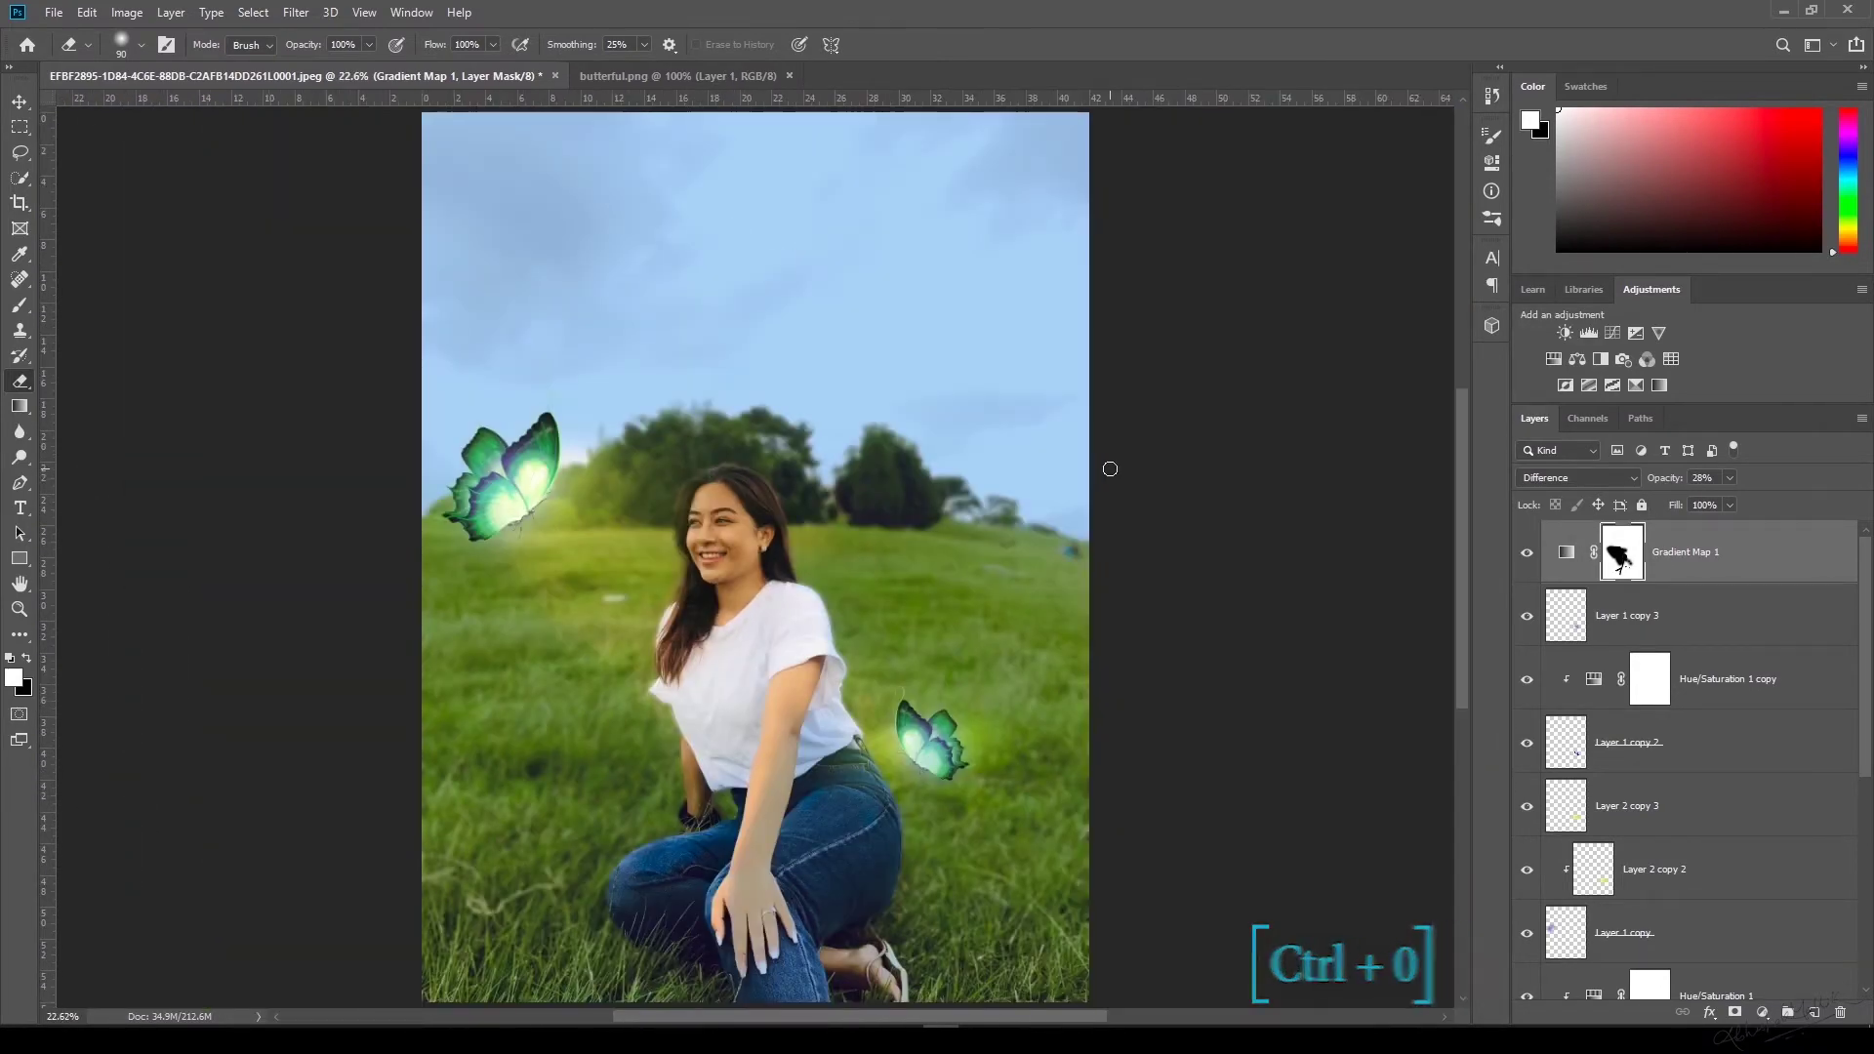
left_click(1707, 583)
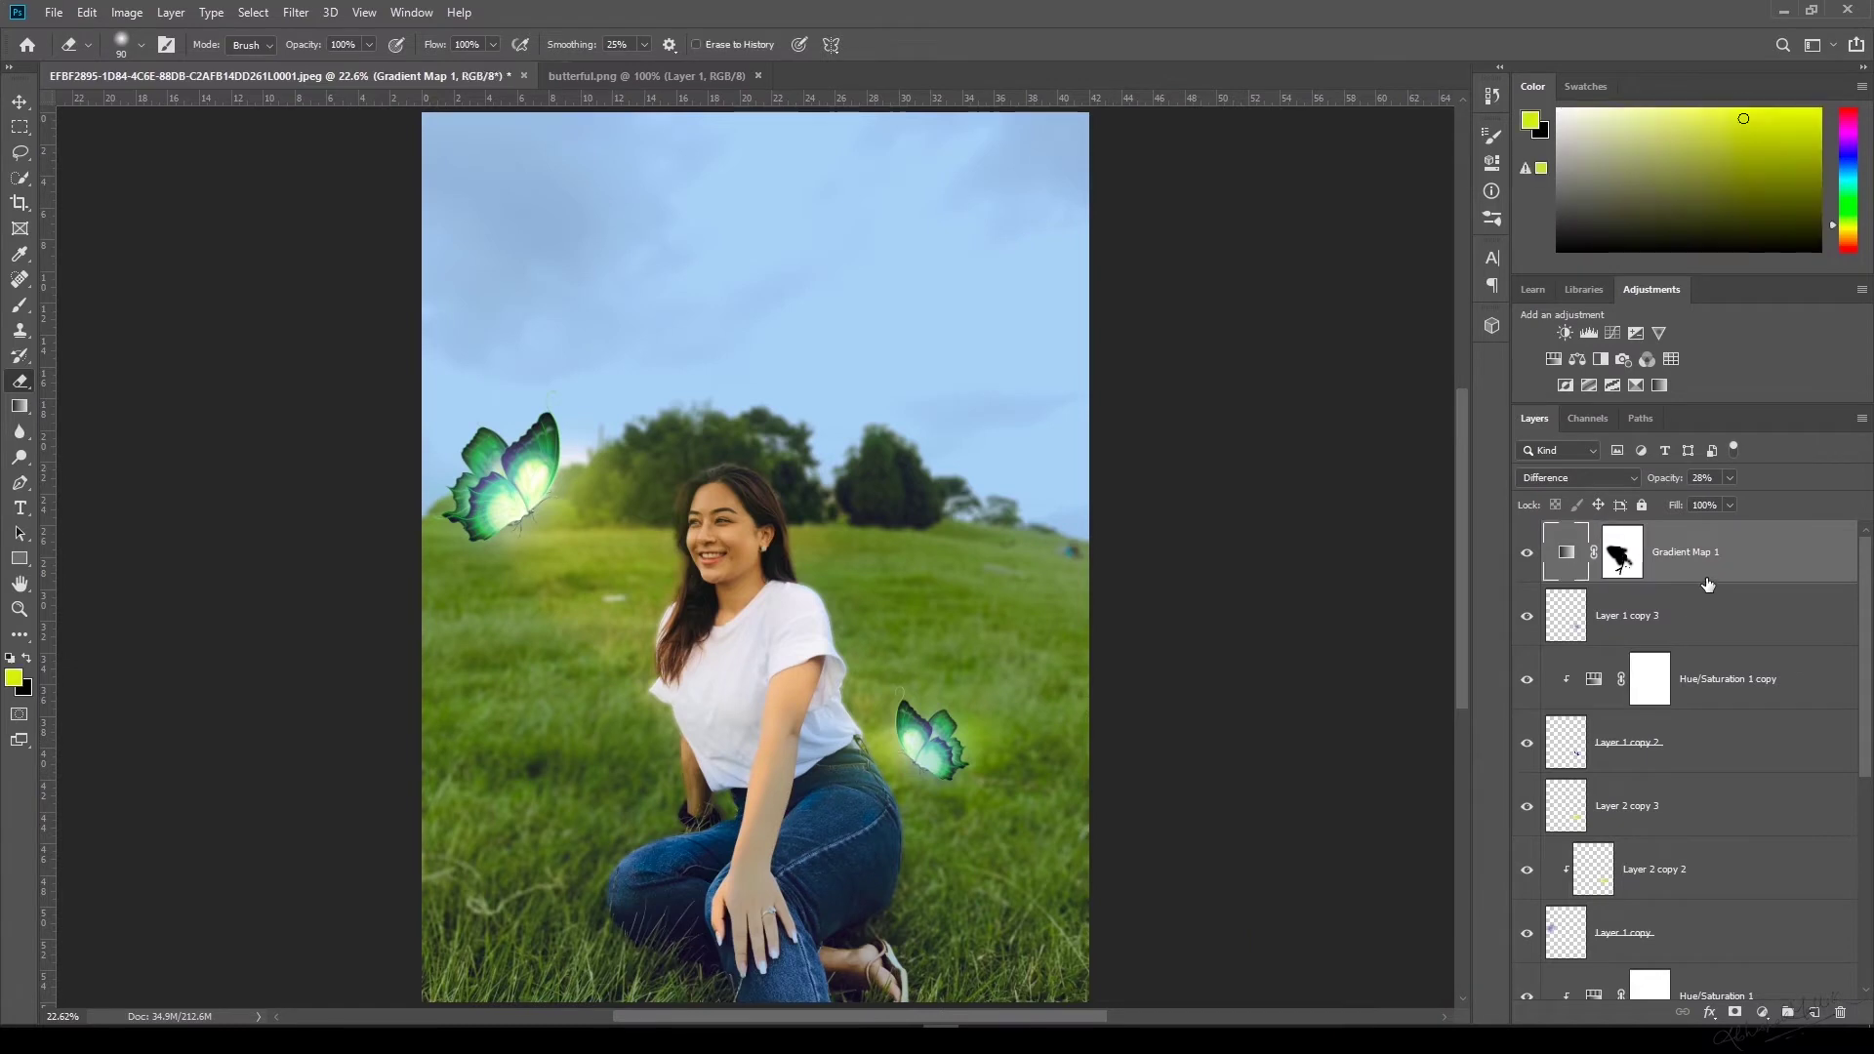
left_click(1620, 561)
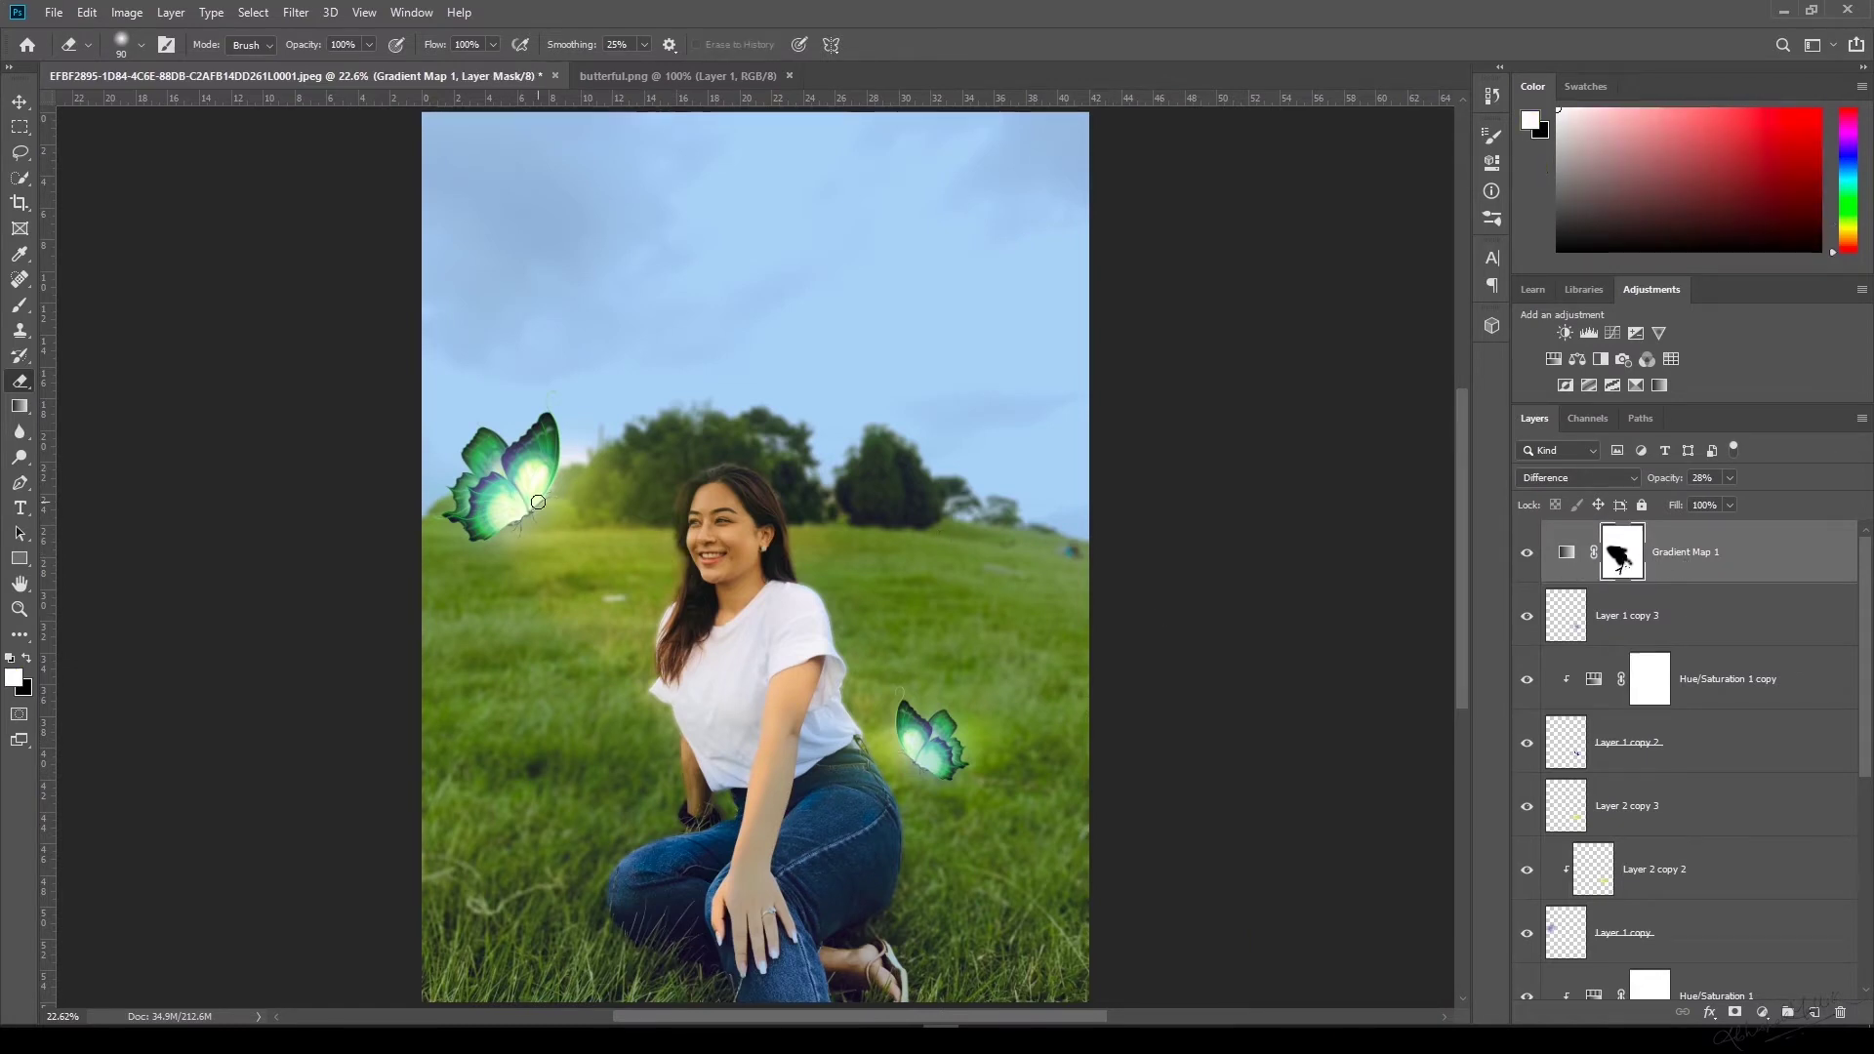
Crop the image to a 4:5 (8:10) ratio, trimming the sky and keeping the grass at the lower edge.
left_click(19, 102)
left_click(20, 200)
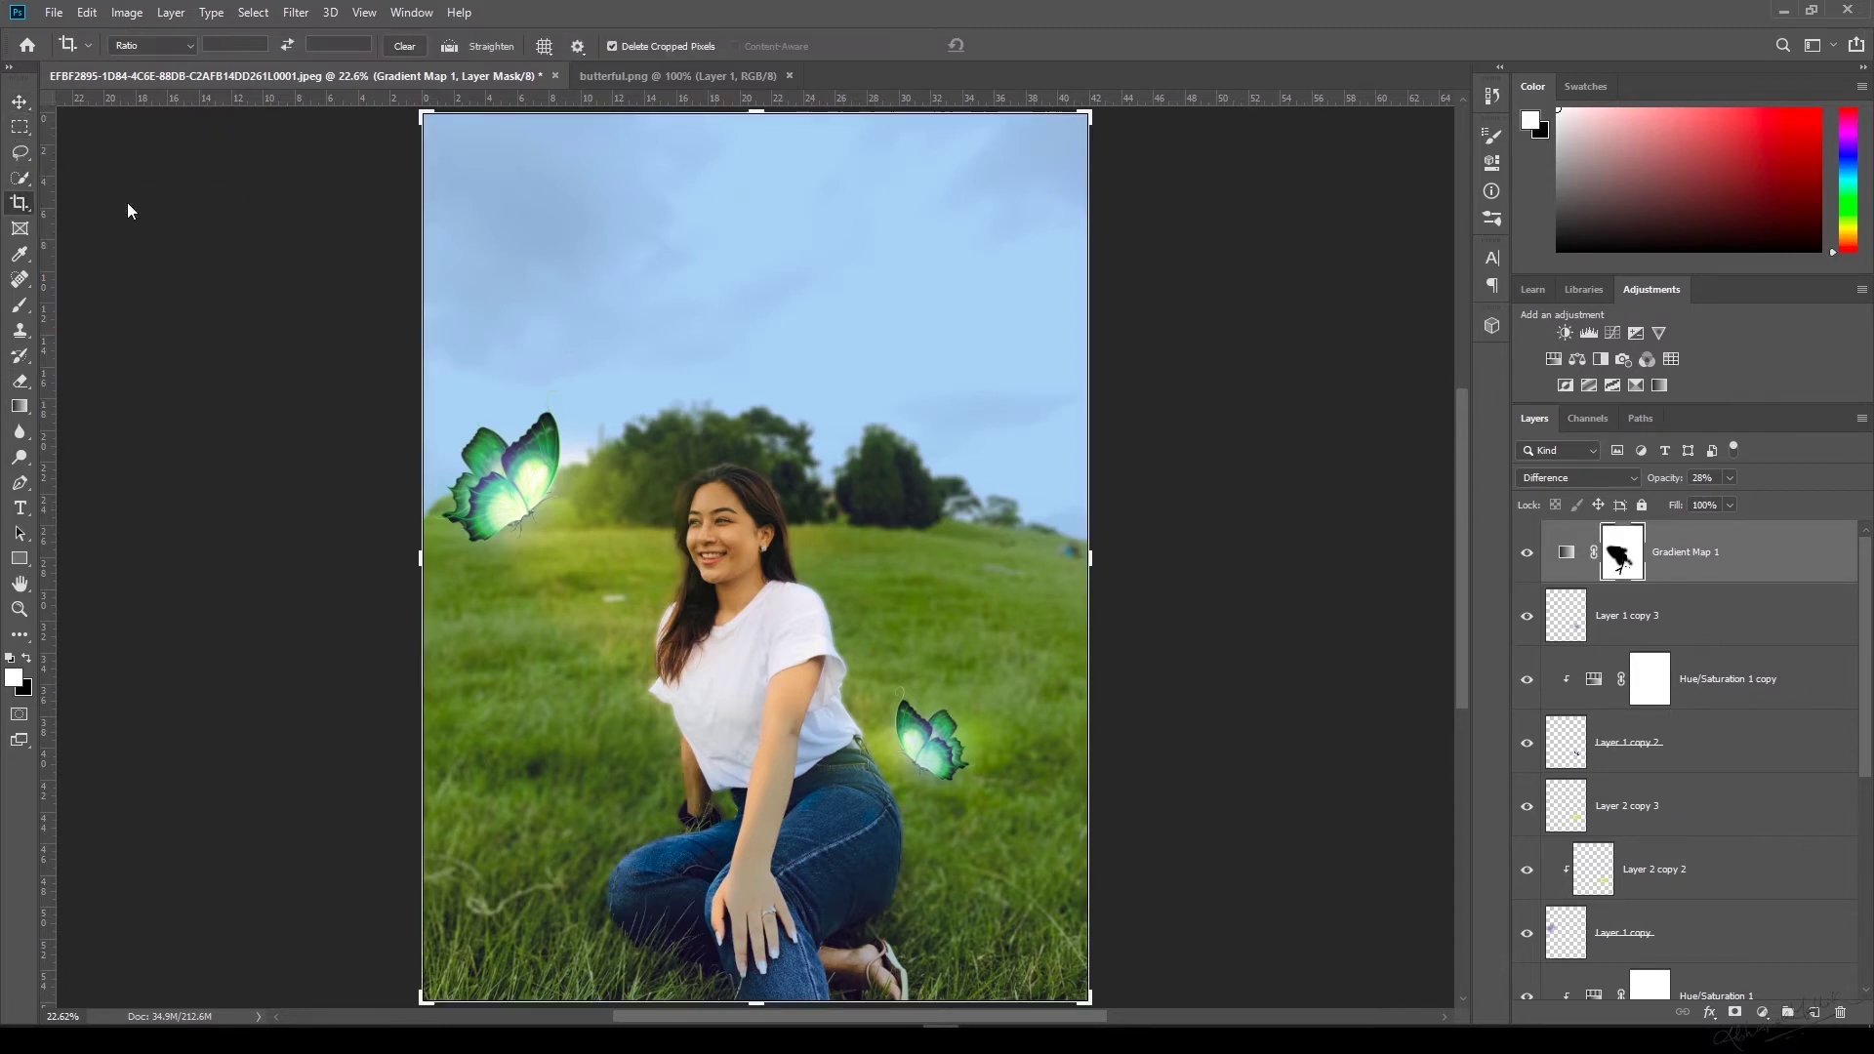
left_click(188, 50)
left_click(182, 130)
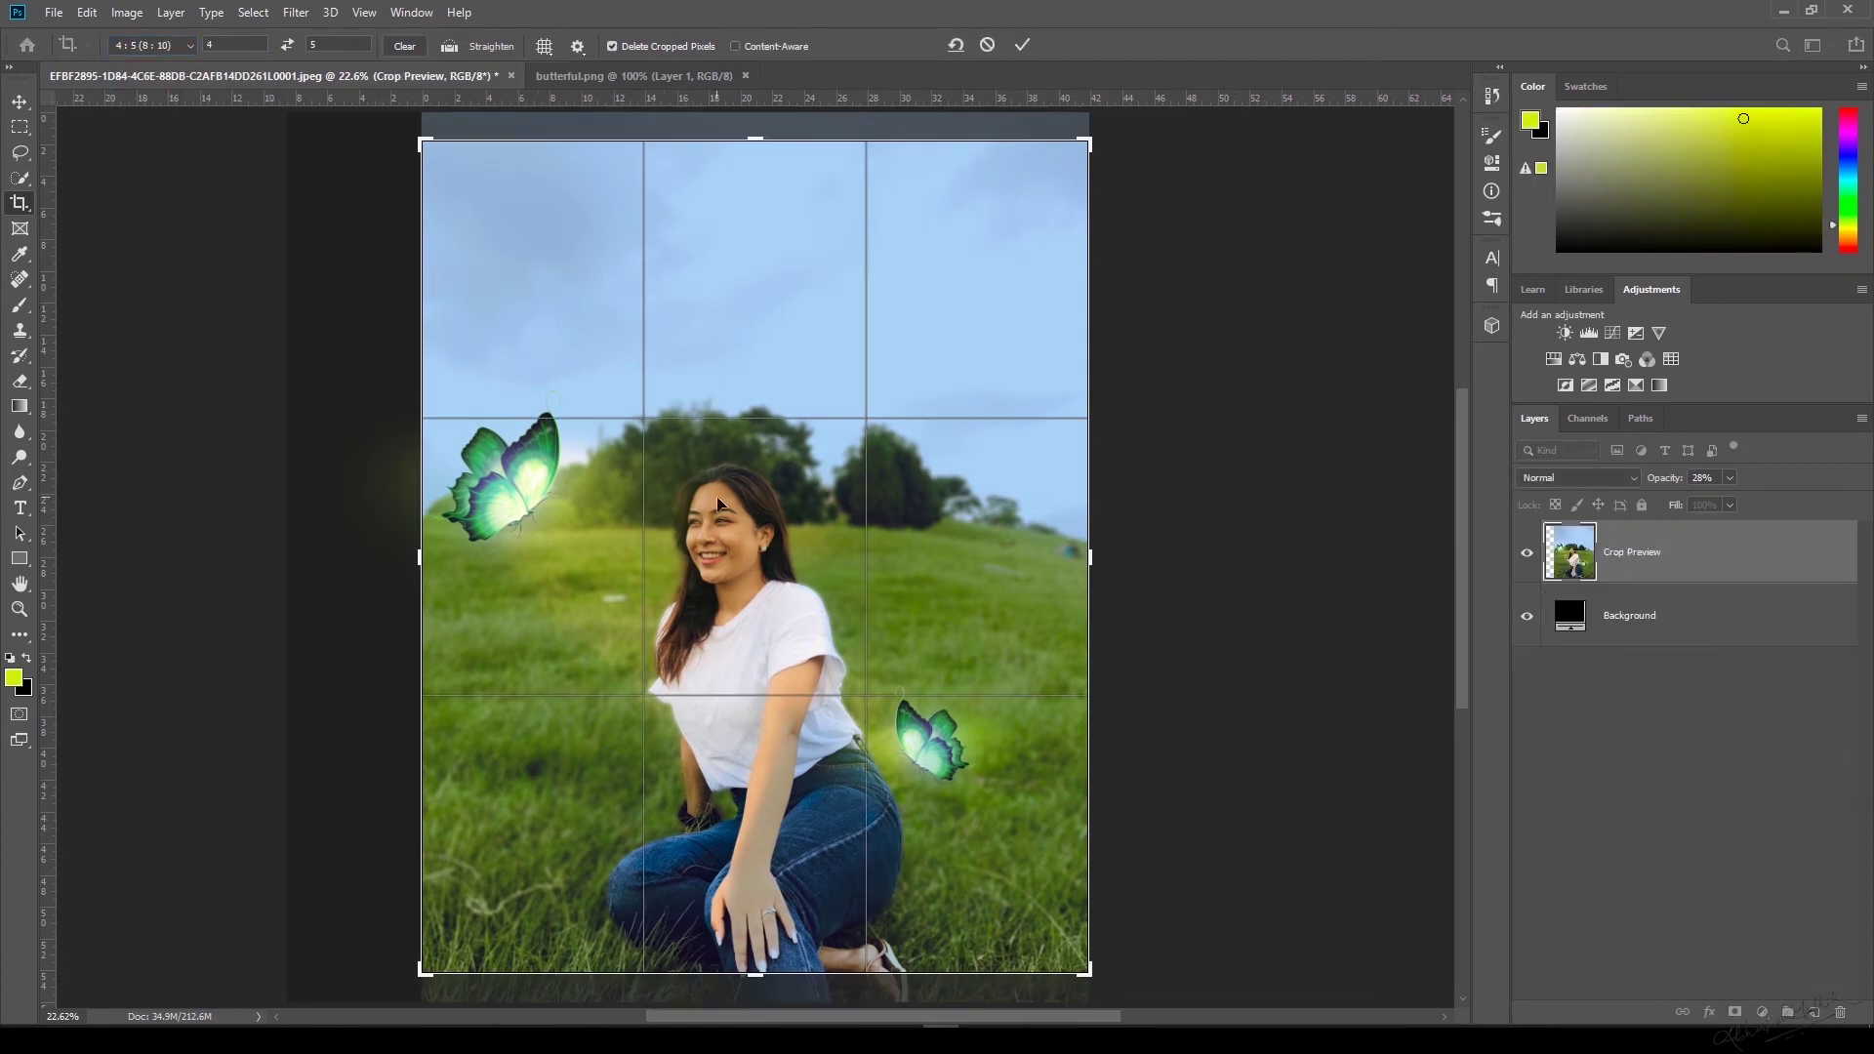
scroll(752, 566, "down", 1)
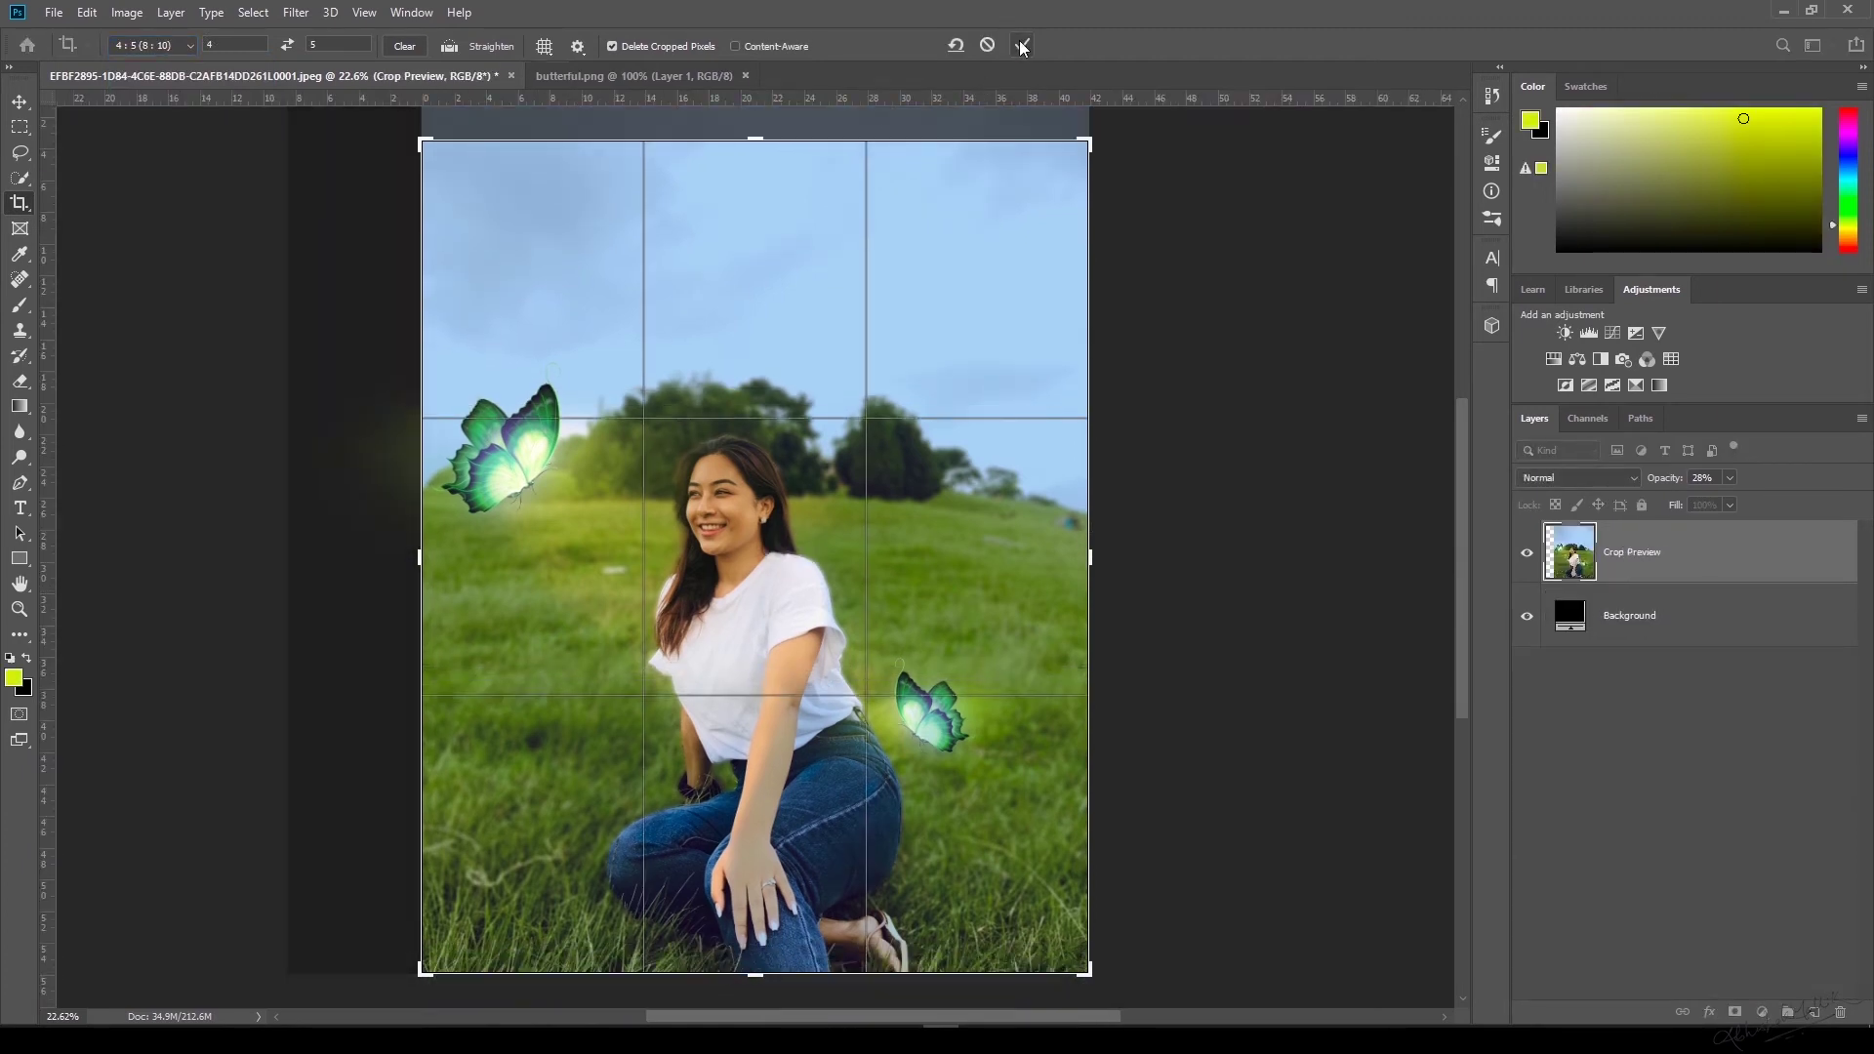
left_click(1021, 46)
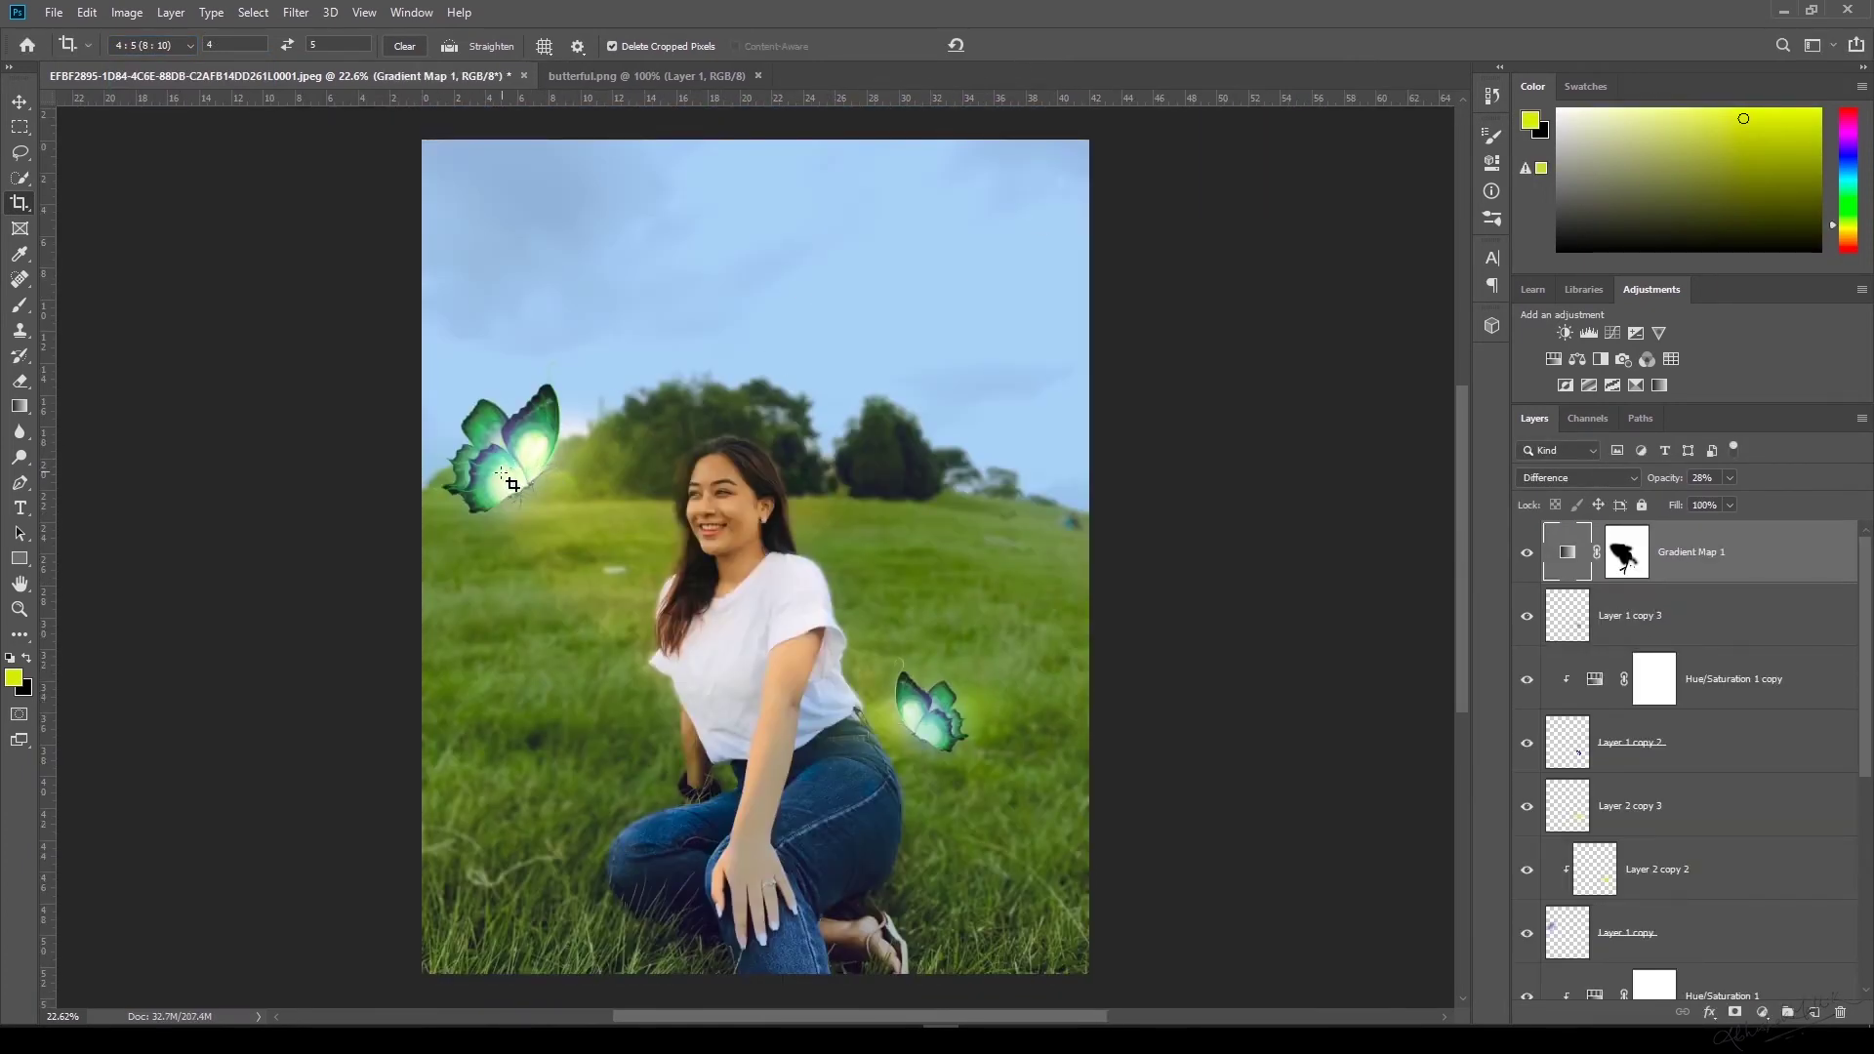
Rotate the larger butterfly on Layer 1 by -4.79°.
left_click(19, 102)
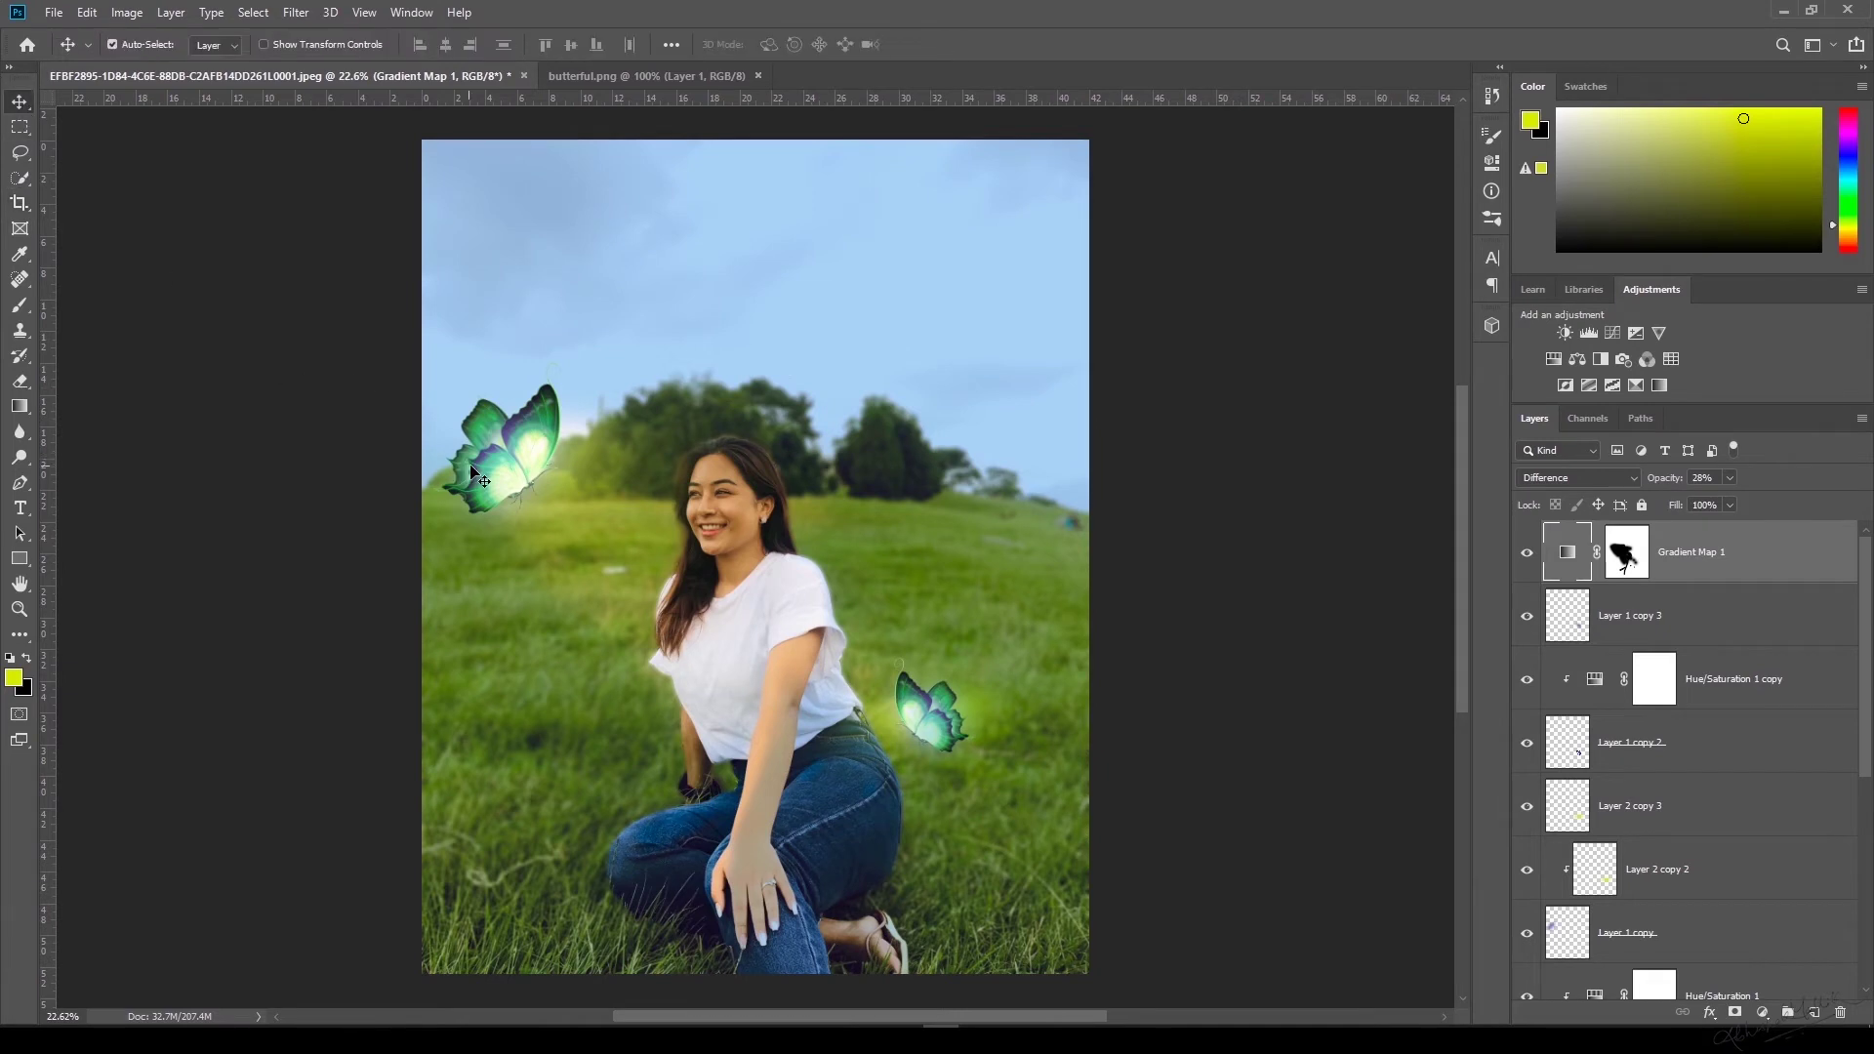
scroll(1869, 619, "down", 5)
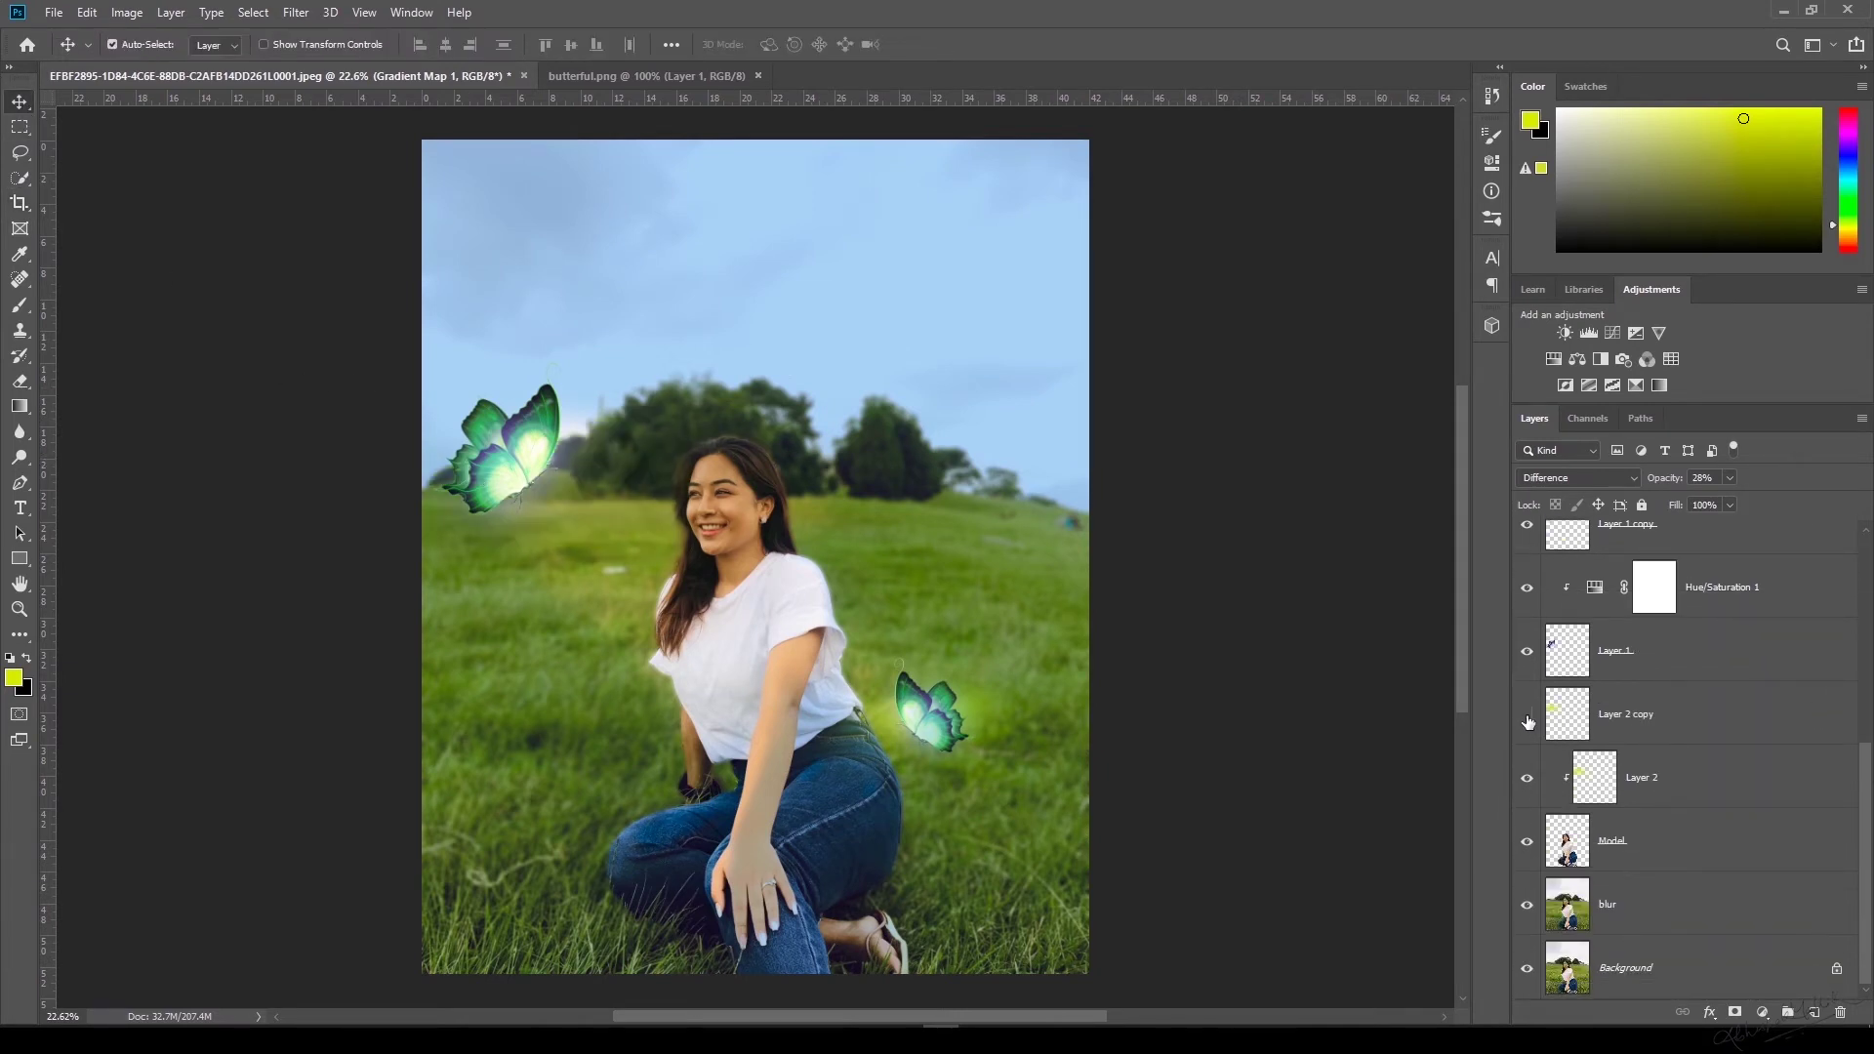
left_click(1526, 652)
left_click(1527, 652)
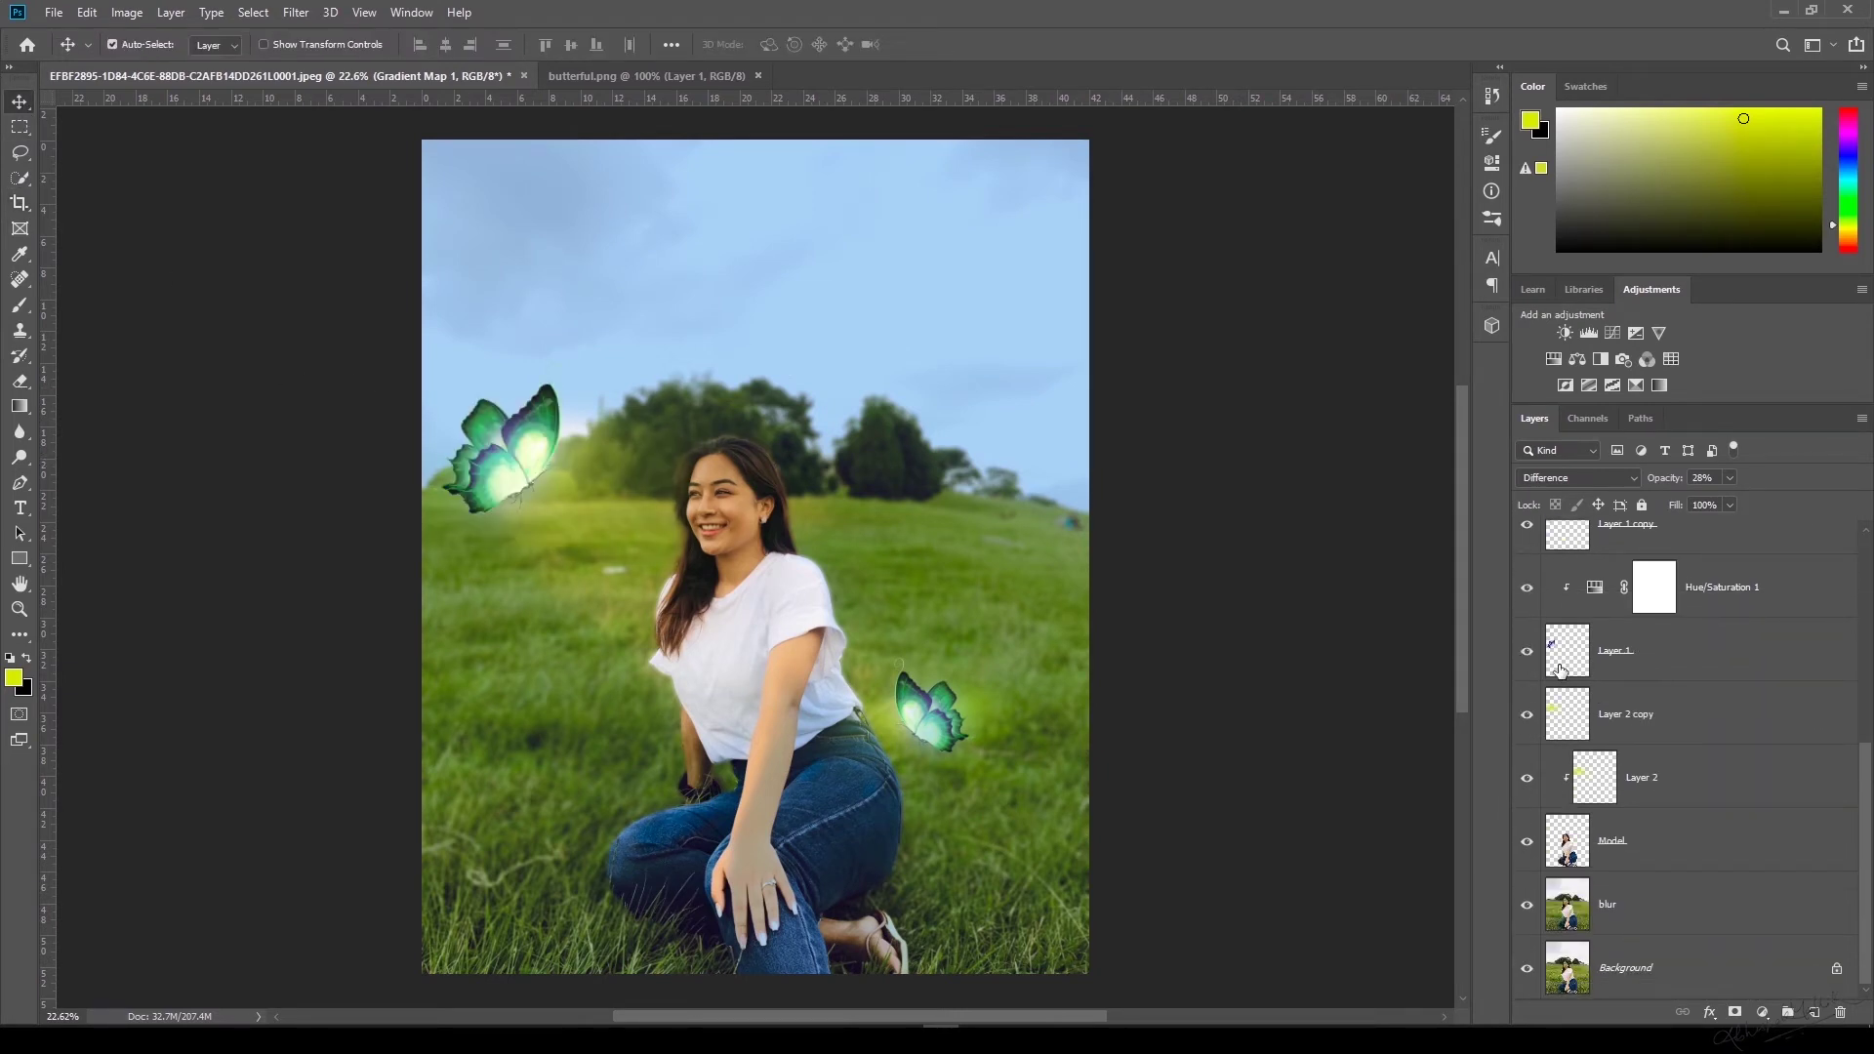
left_click(1564, 667)
key("ctrl")
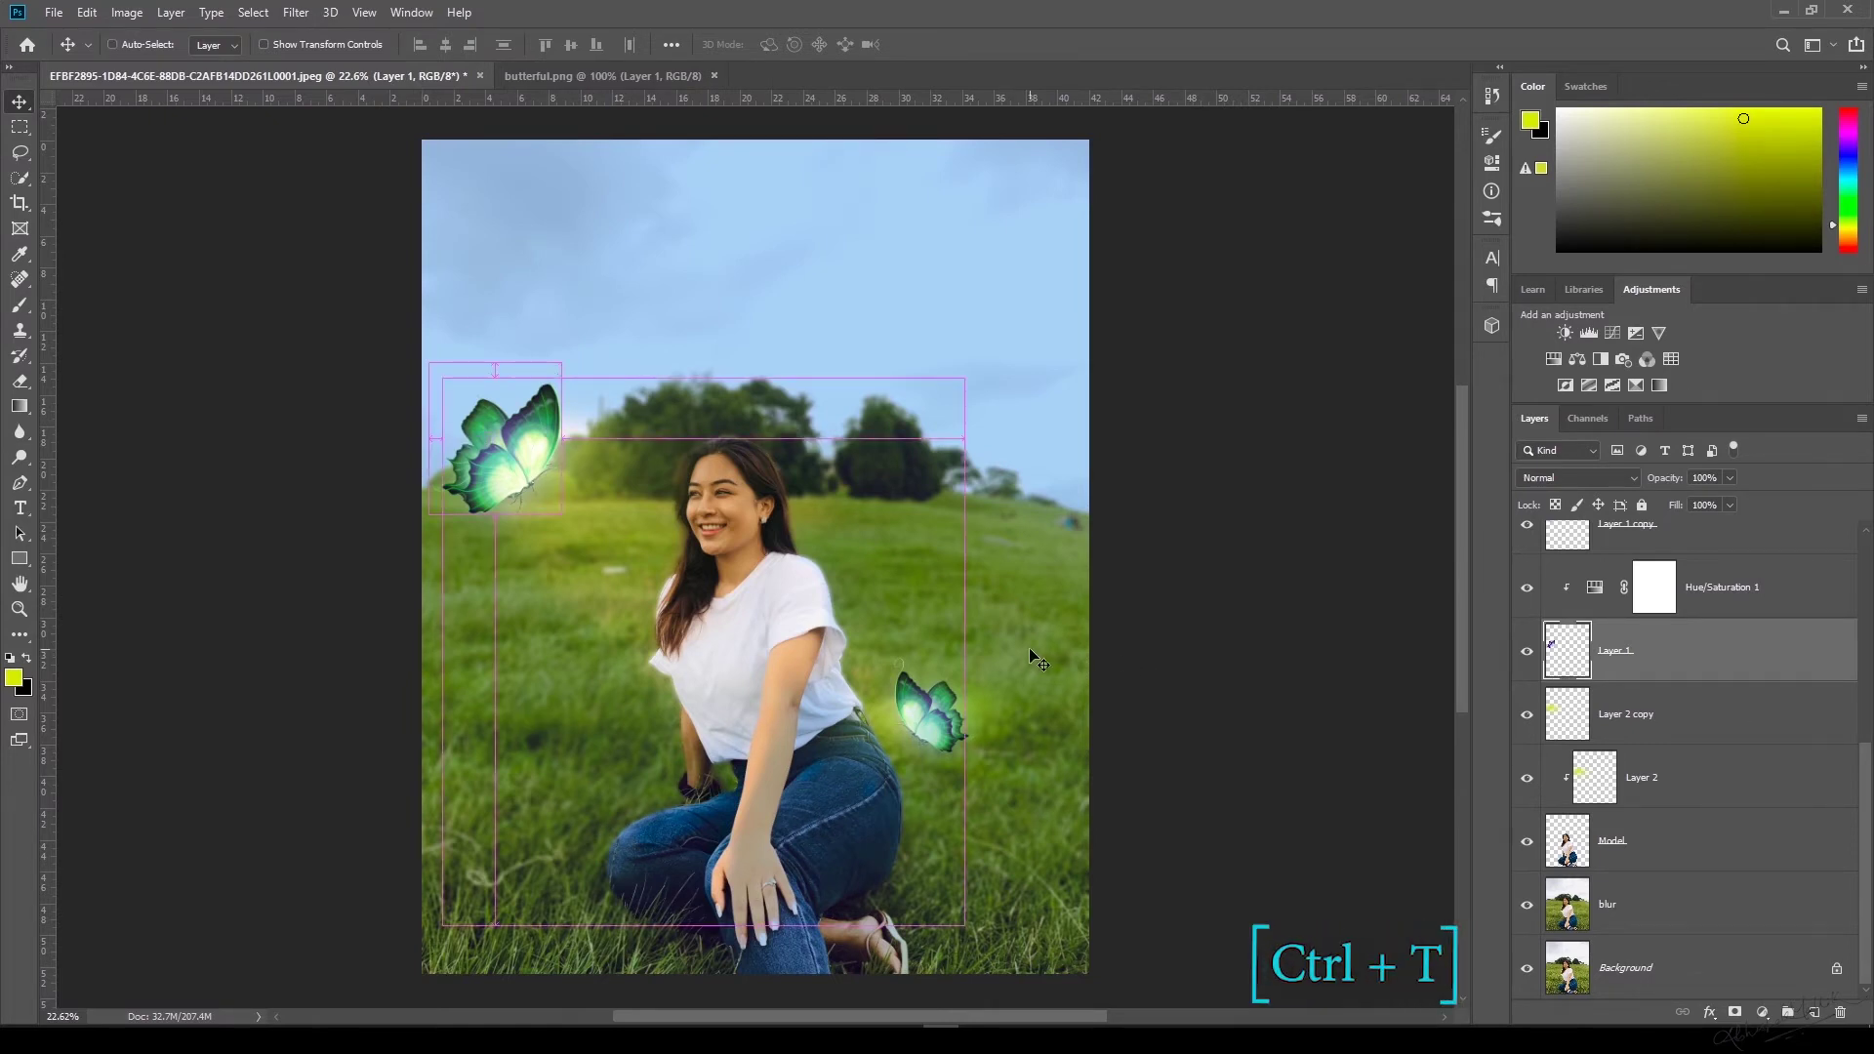
key("ctrl+t")
left_click_drag(590, 534, 598, 526)
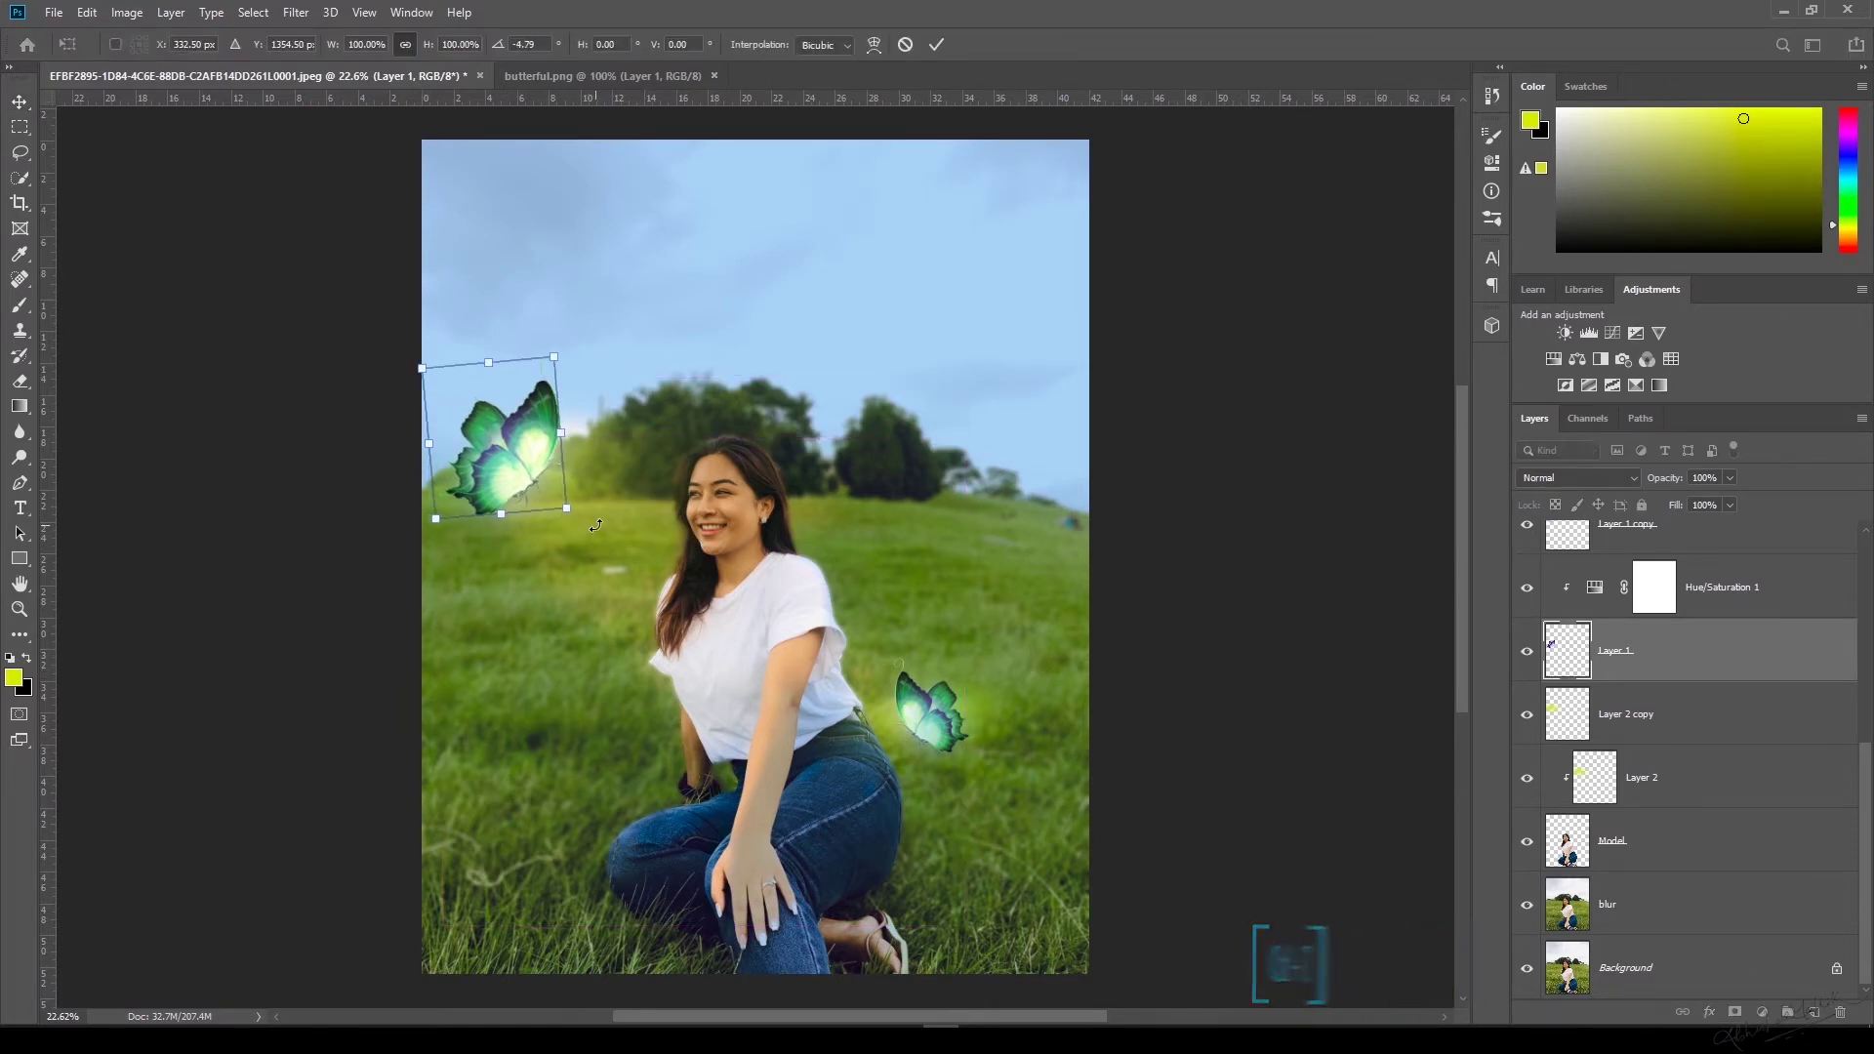
Rotate the larger butterfly's glow on Layer 2 copy by -6.95° to follow the butterfly.
left_click(1549, 728)
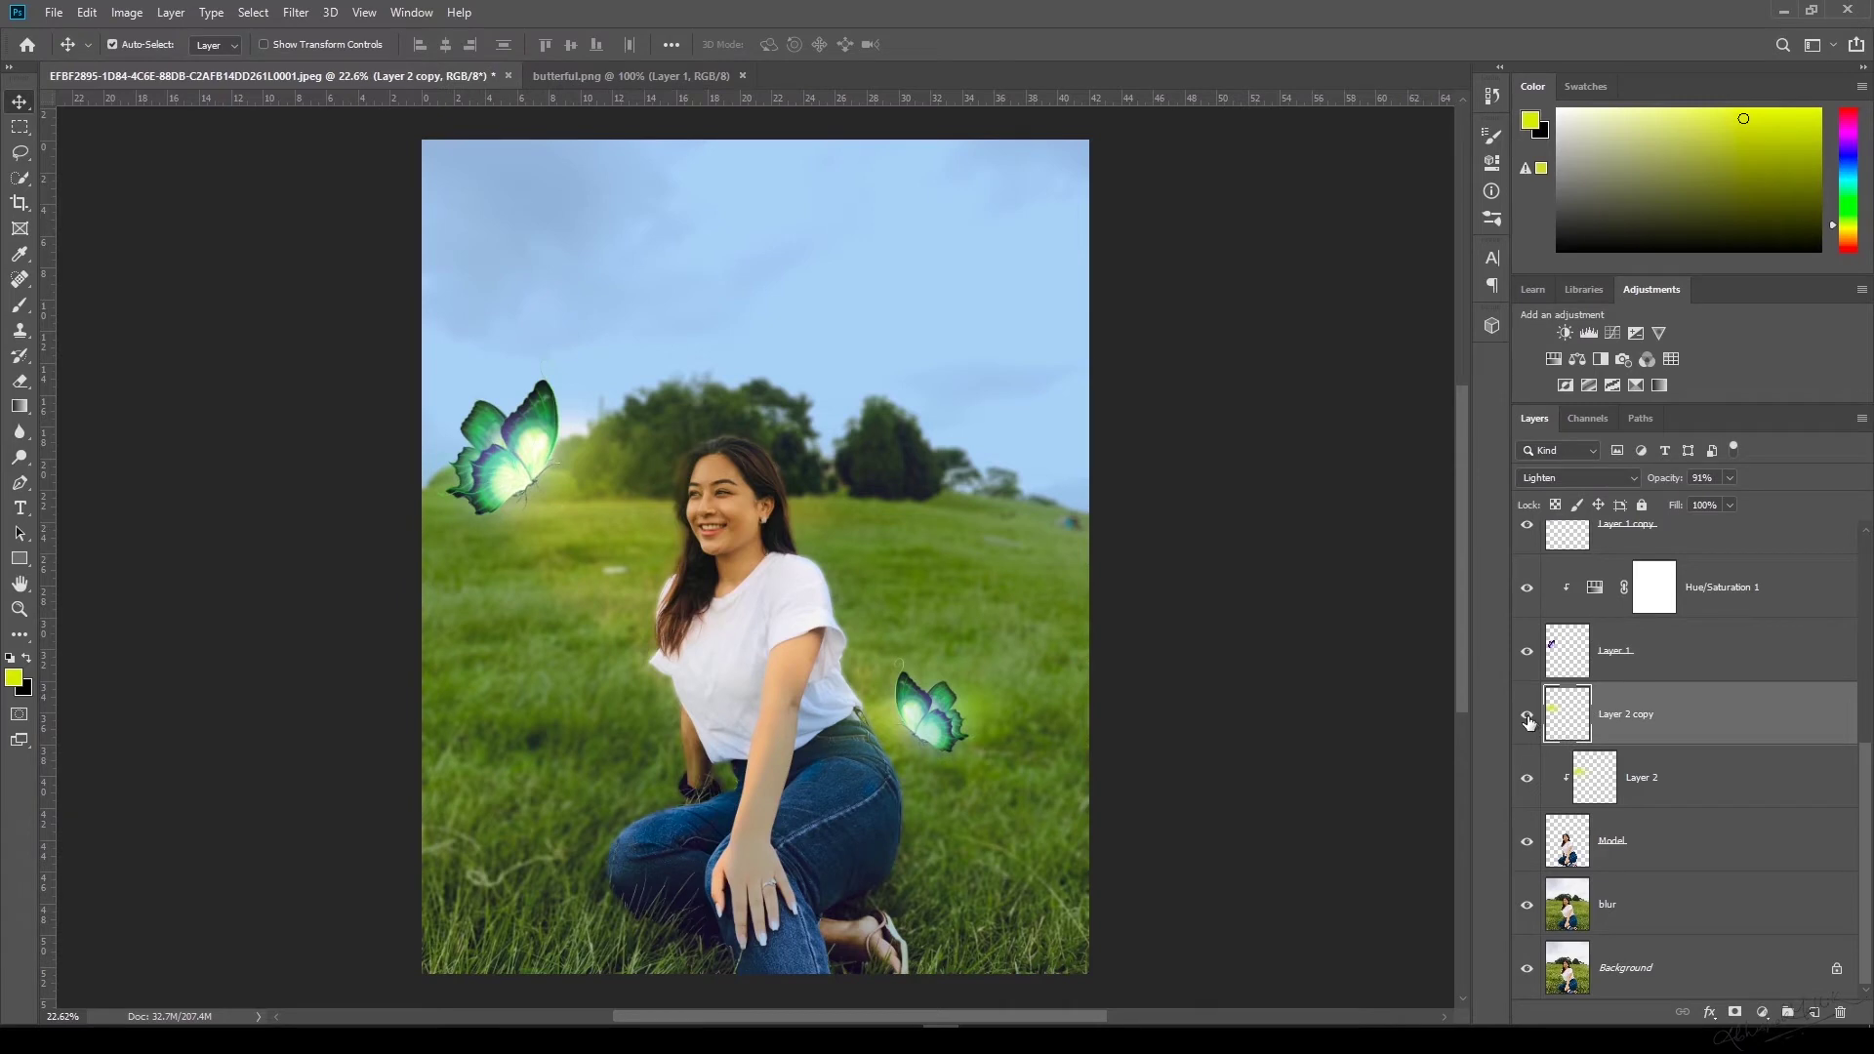
left_click(1528, 718)
left_click(1527, 718)
key("ctrl+t")
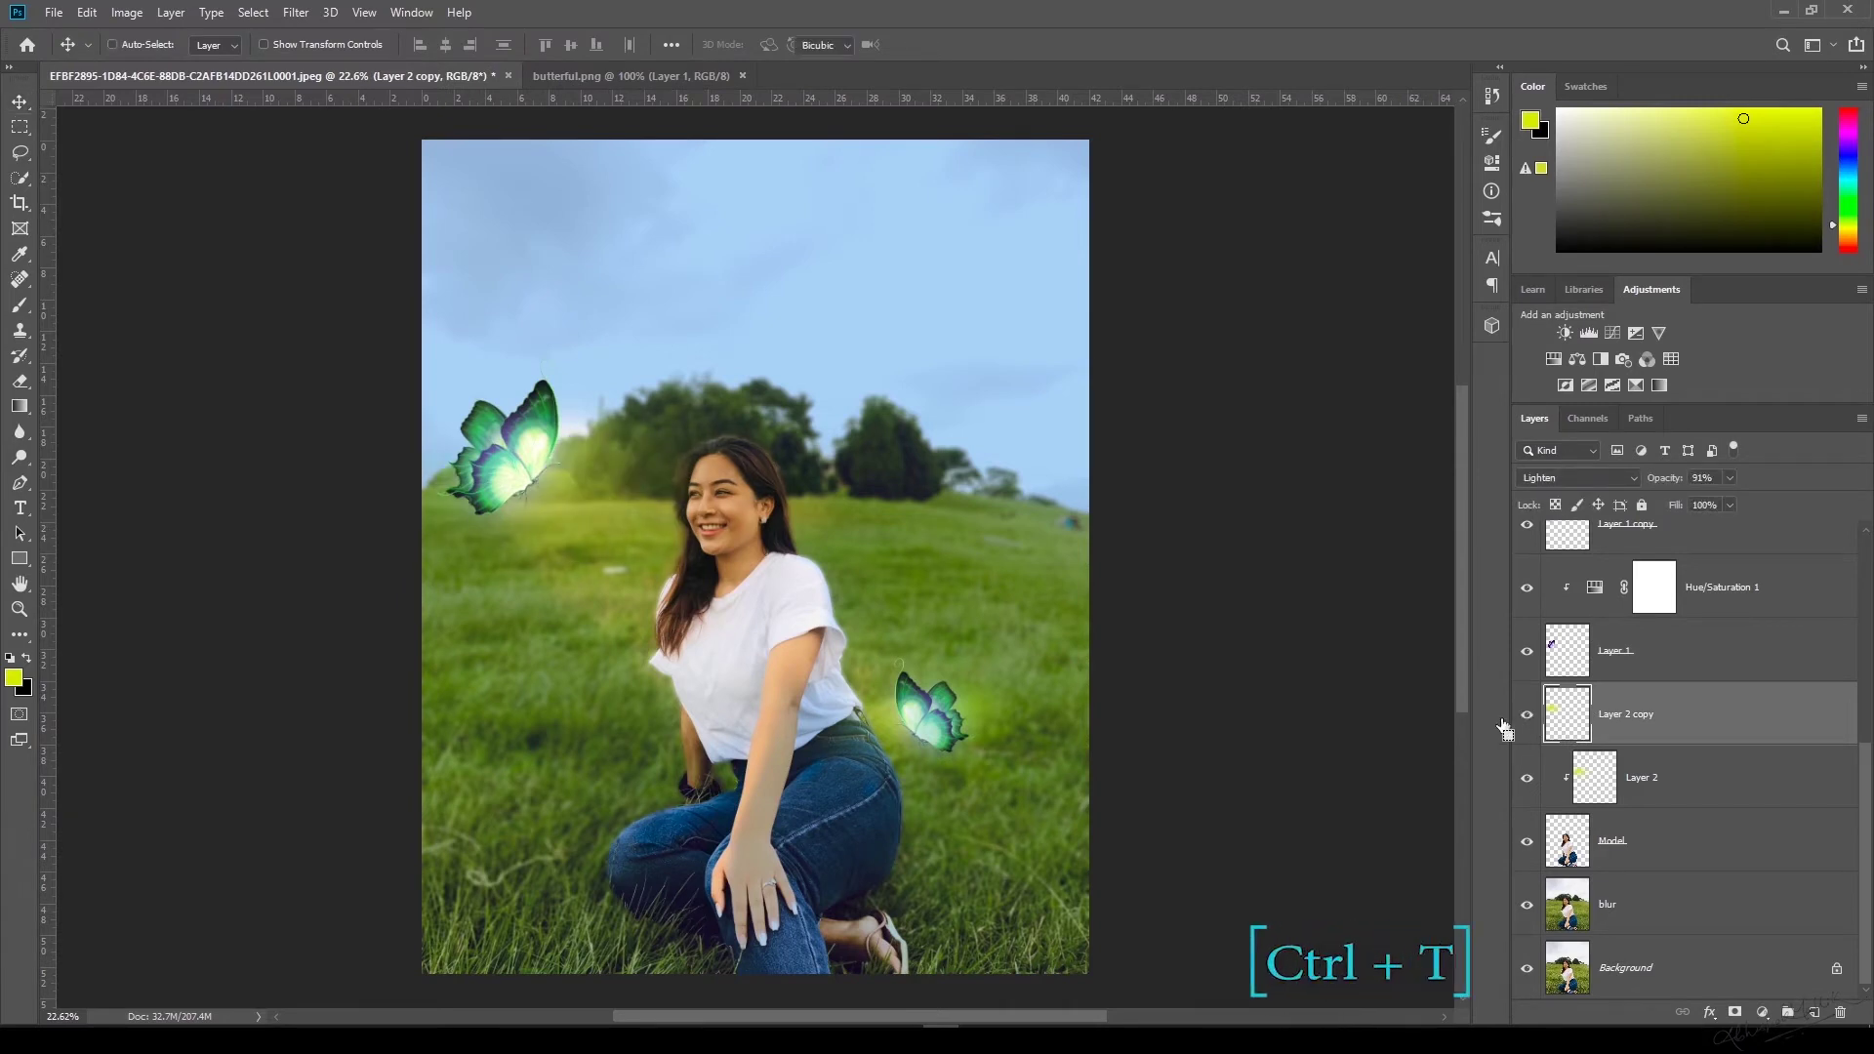
left_click_drag(881, 646, 903, 616)
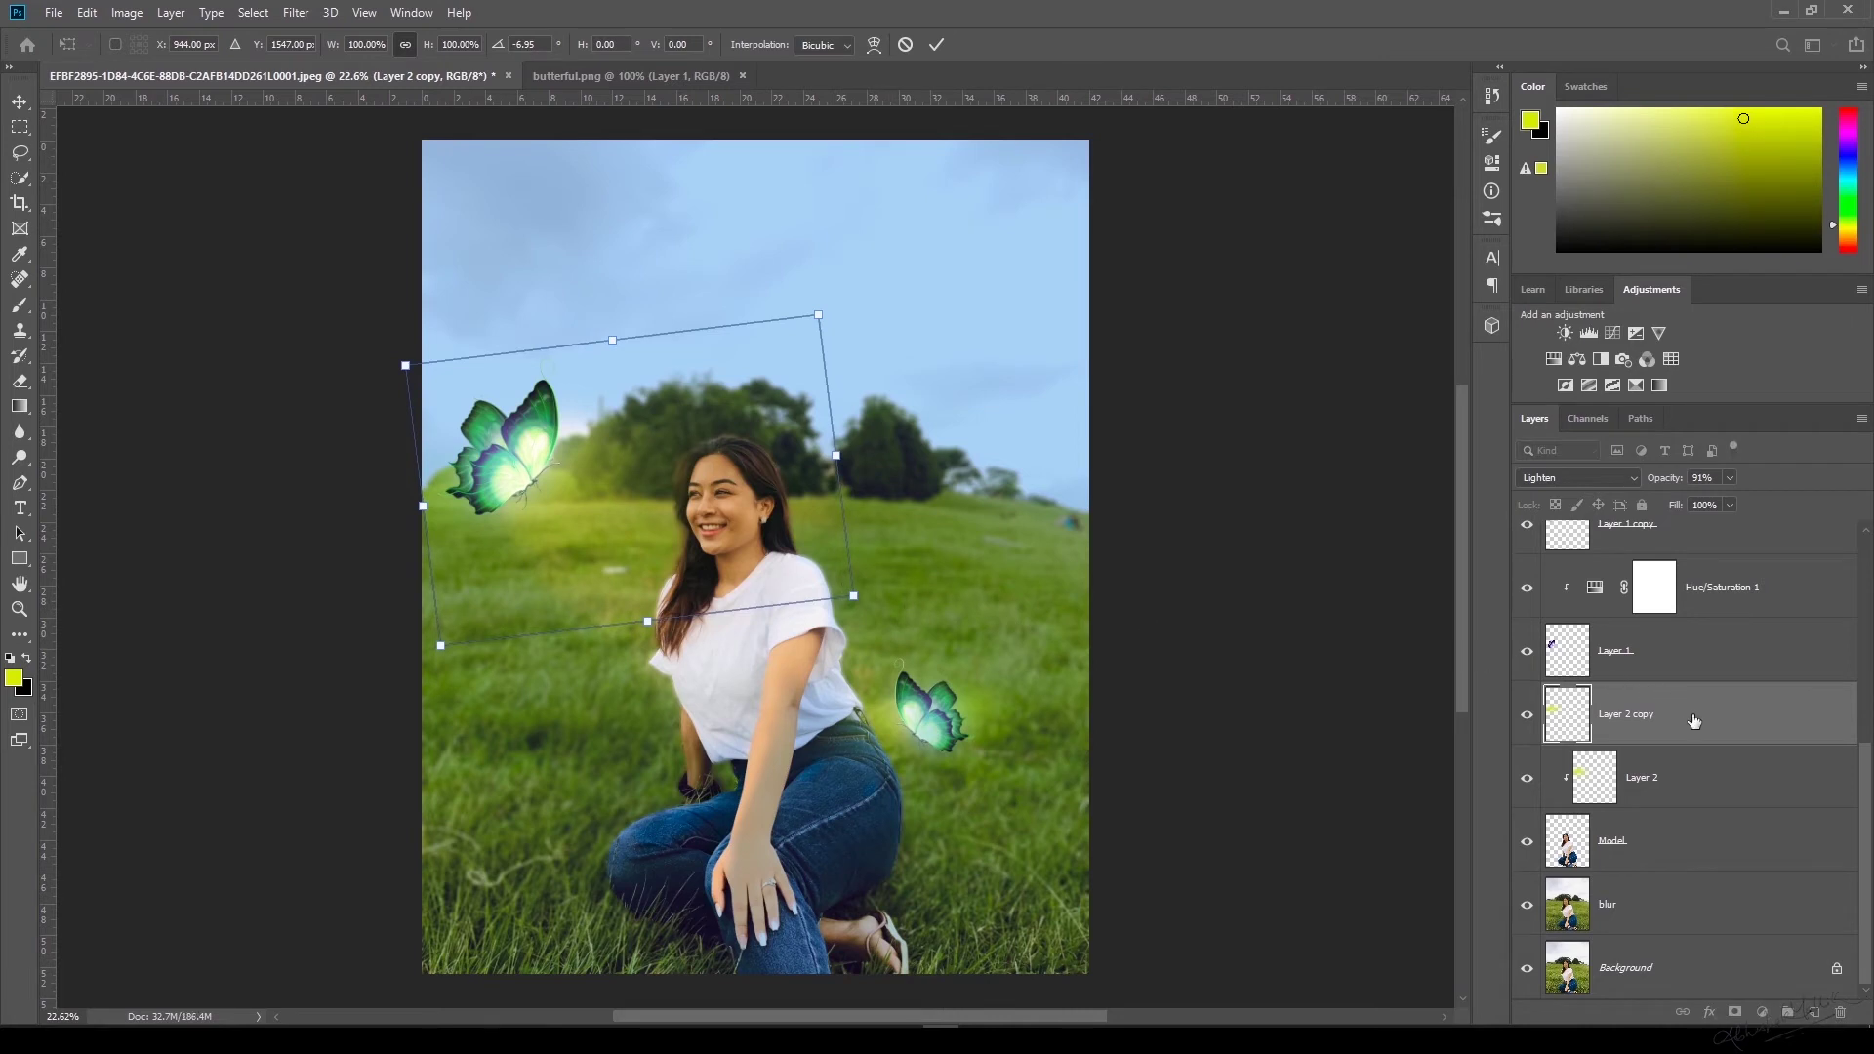
left_click(1697, 674)
Select Layer 1 copy and check what it and a neighbouring layer contribute by switching their visibility off and on.
left_click_drag(1865, 786, 1865, 560)
left_click(1699, 889)
left_click(1527, 889)
left_click(1528, 890)
left_click(1528, 762)
left_click(1528, 762)
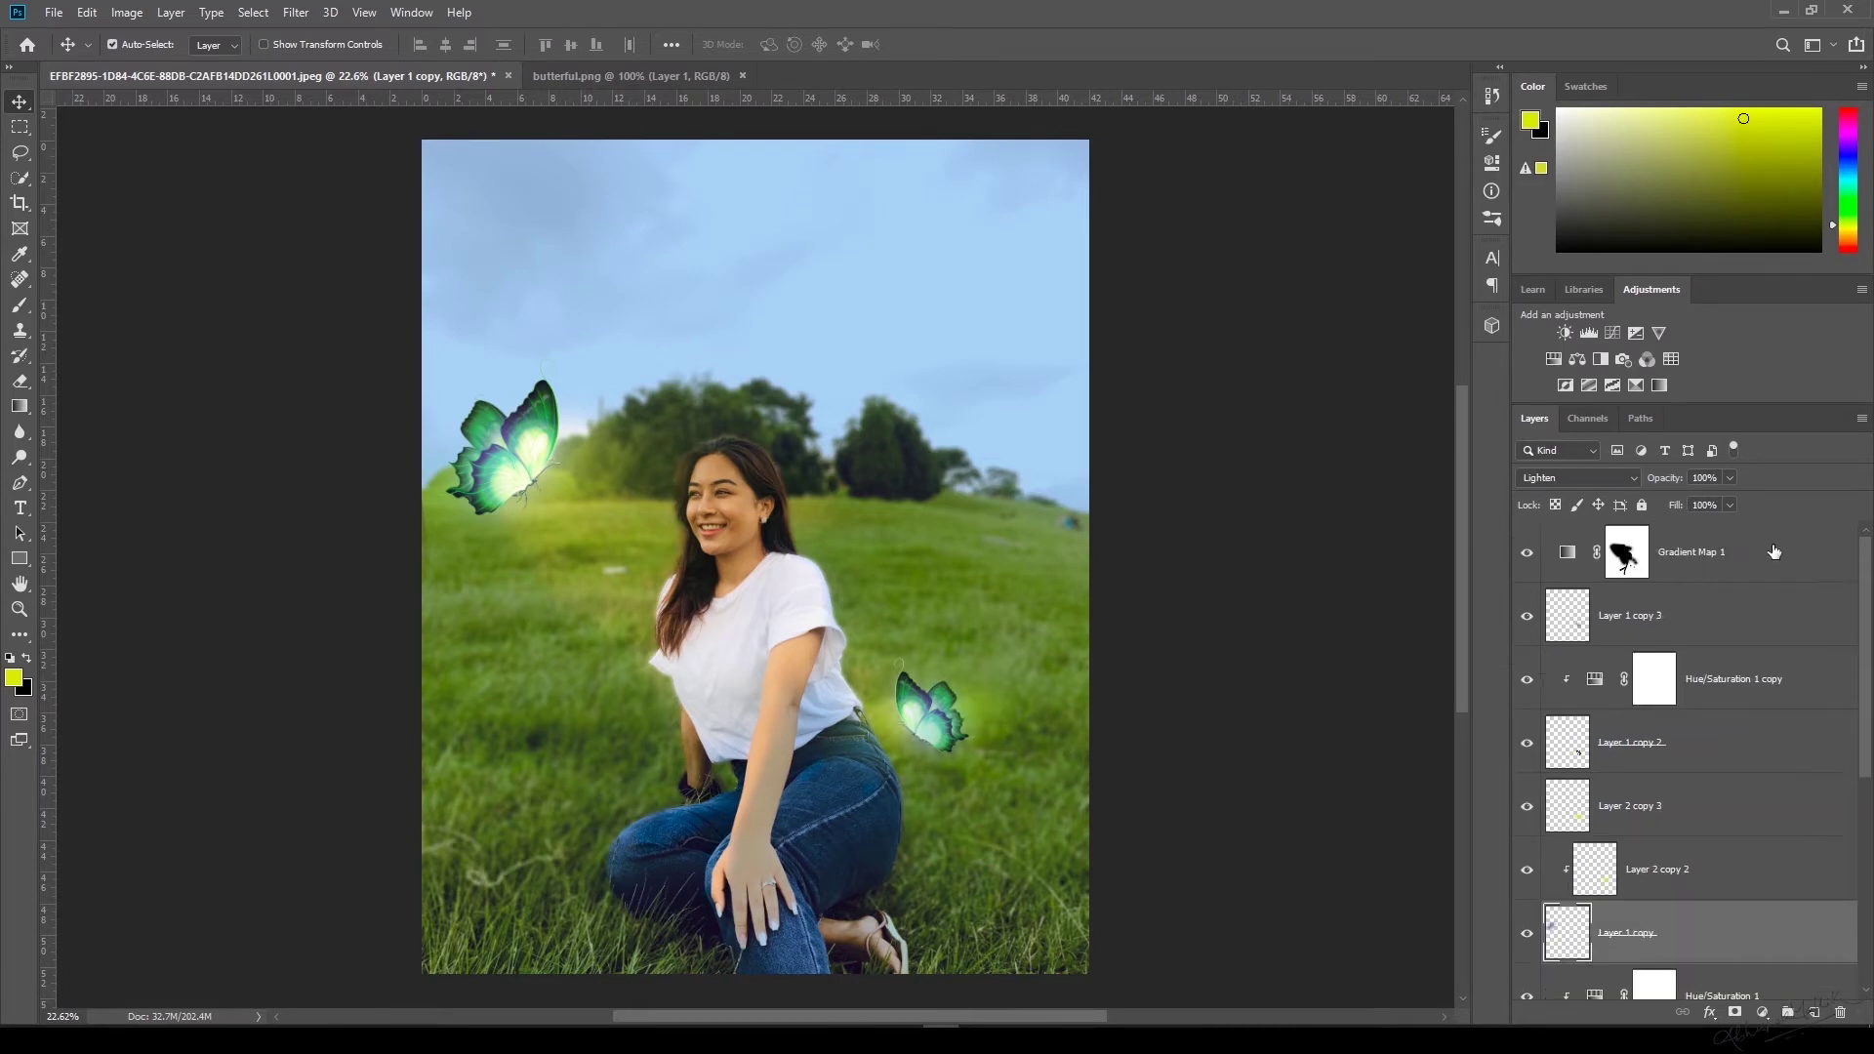
Add an empty layer above the Gradient Map layer with the Brush tool active, viewing the model's arm and the smaller butterfly.
left_click(1773, 554)
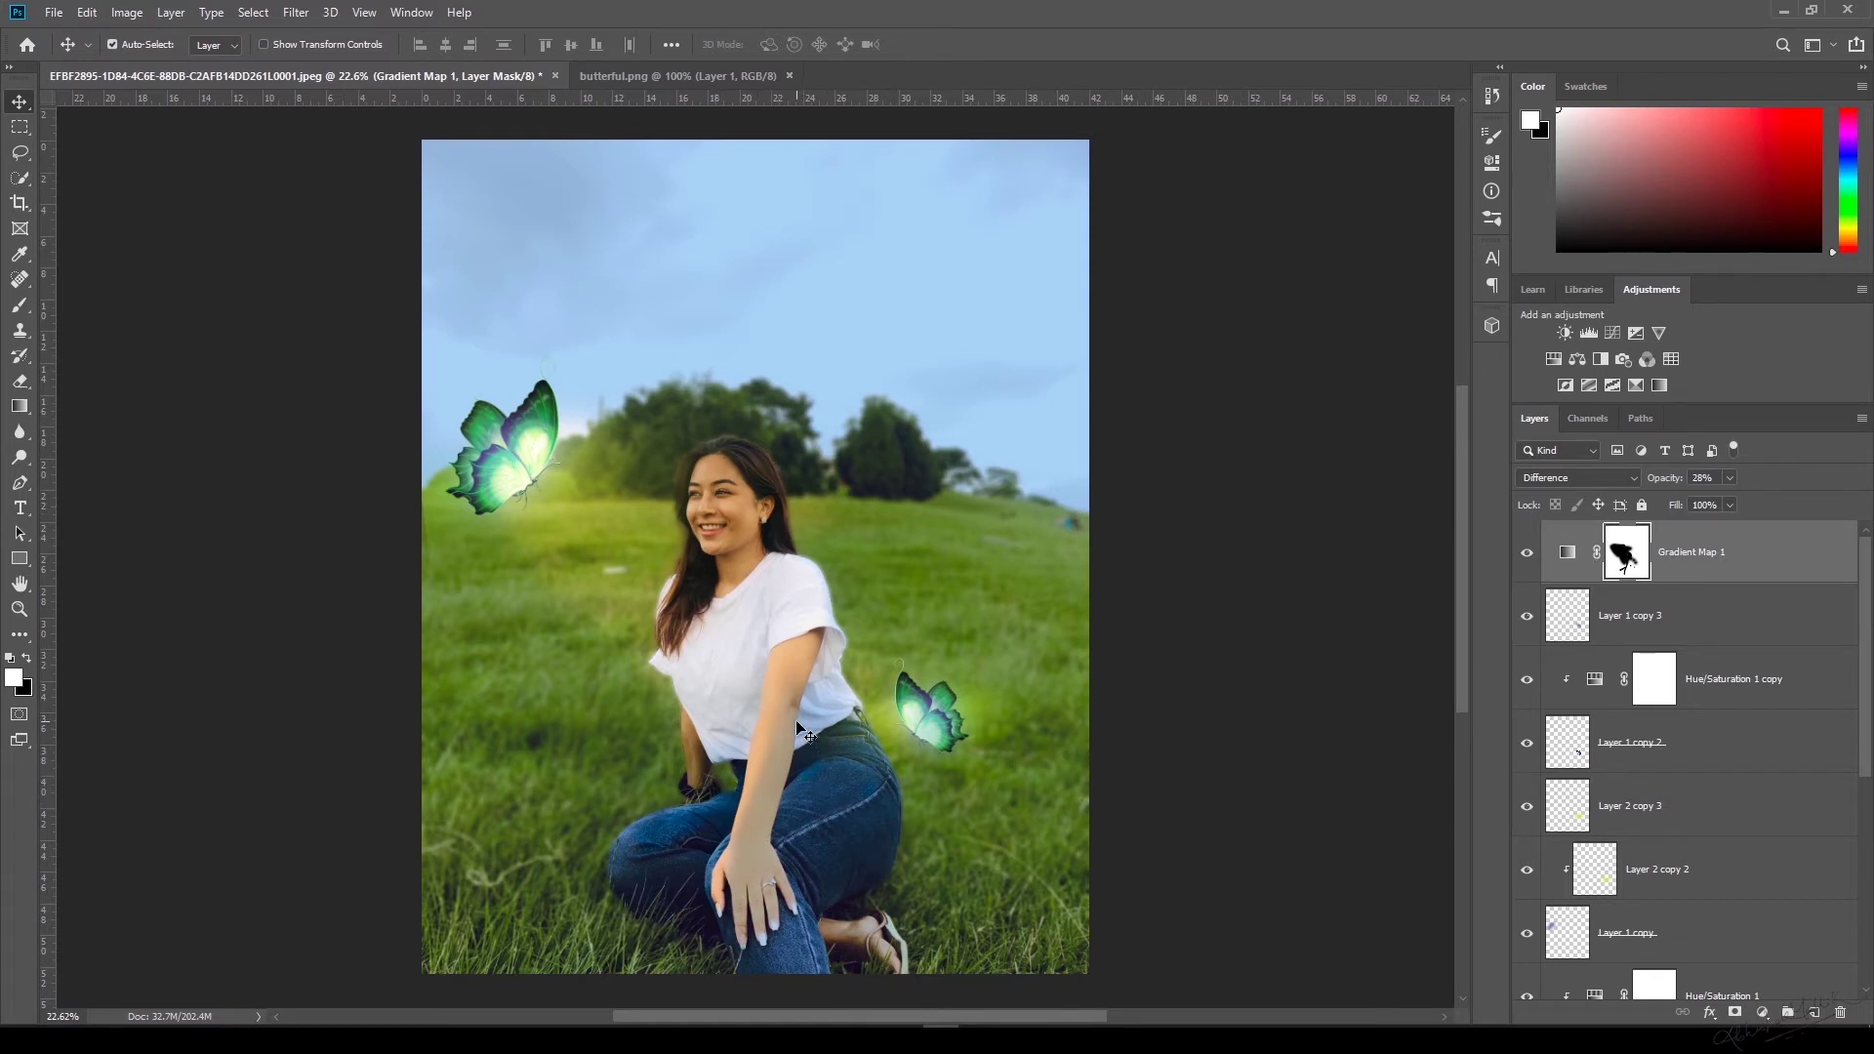
key("ctrl+plus")
key("ctrl+plus")
key("ctrl+plus")
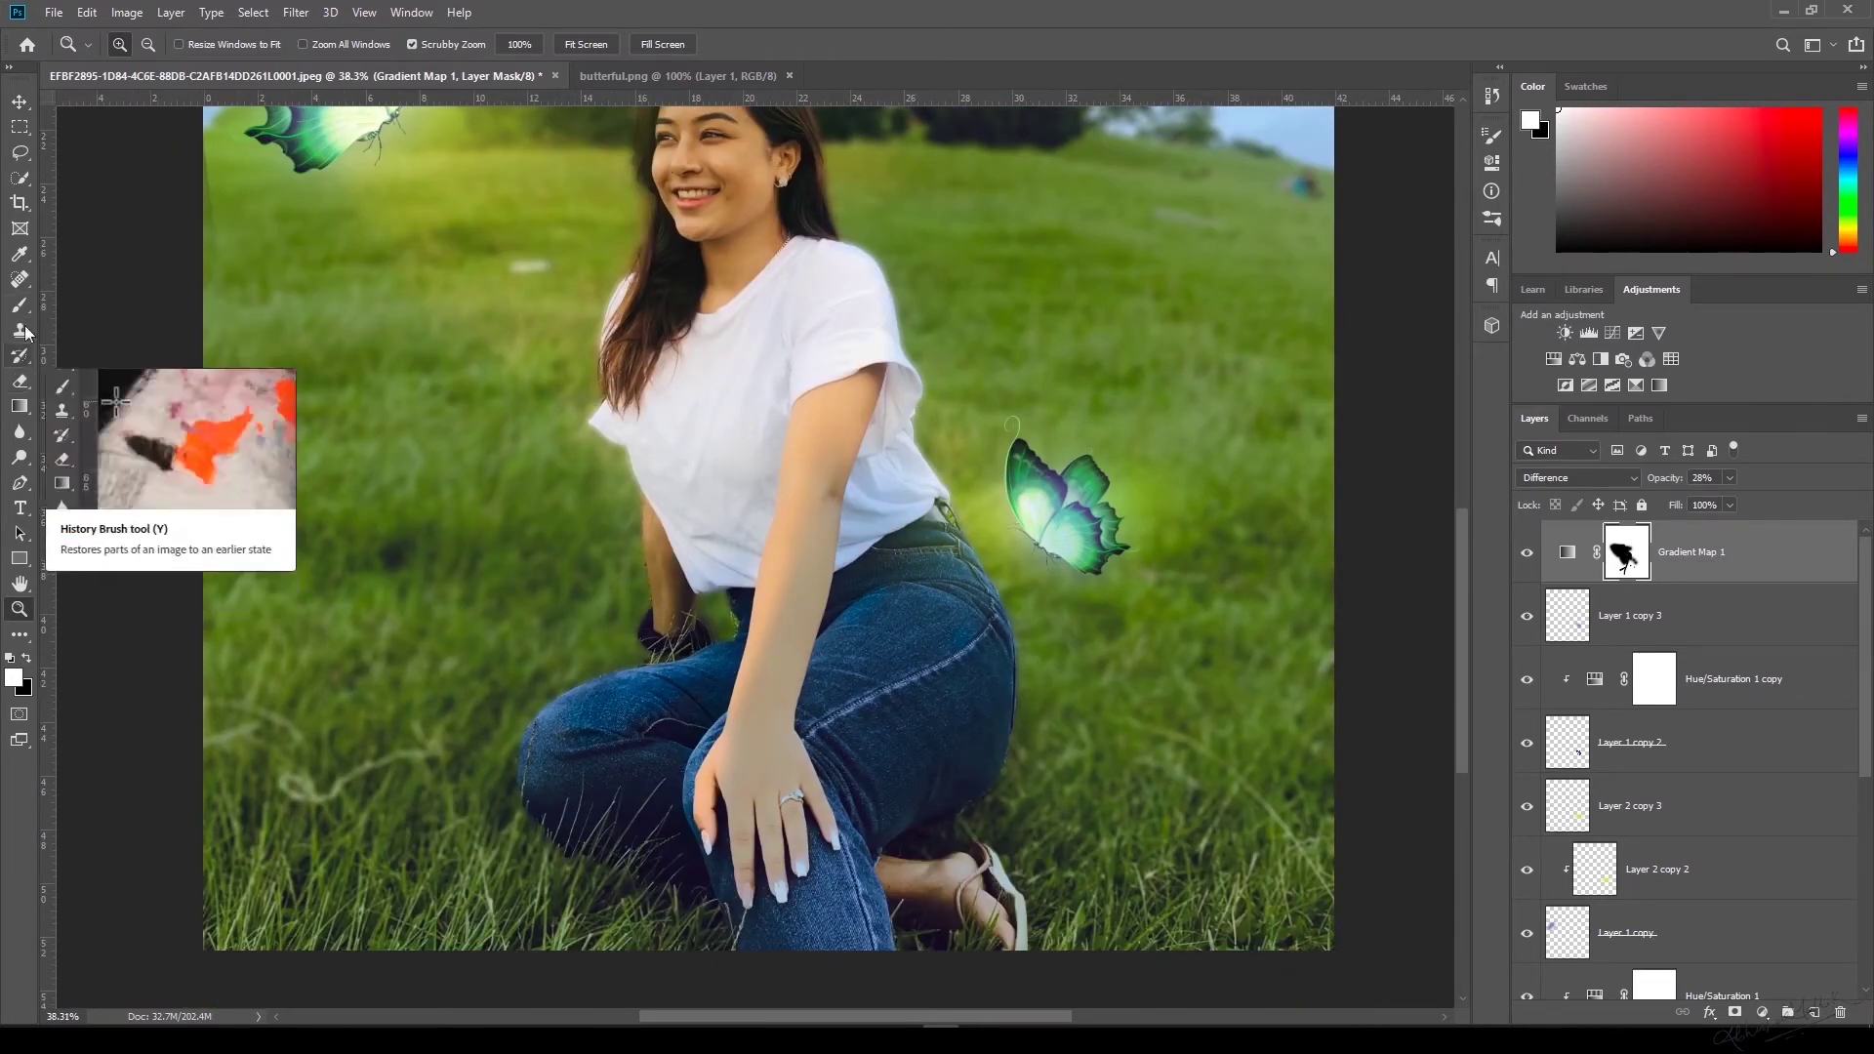
left_click(20, 306)
left_click(1568, 552)
left_click(1623, 566)
left_click(1815, 1013)
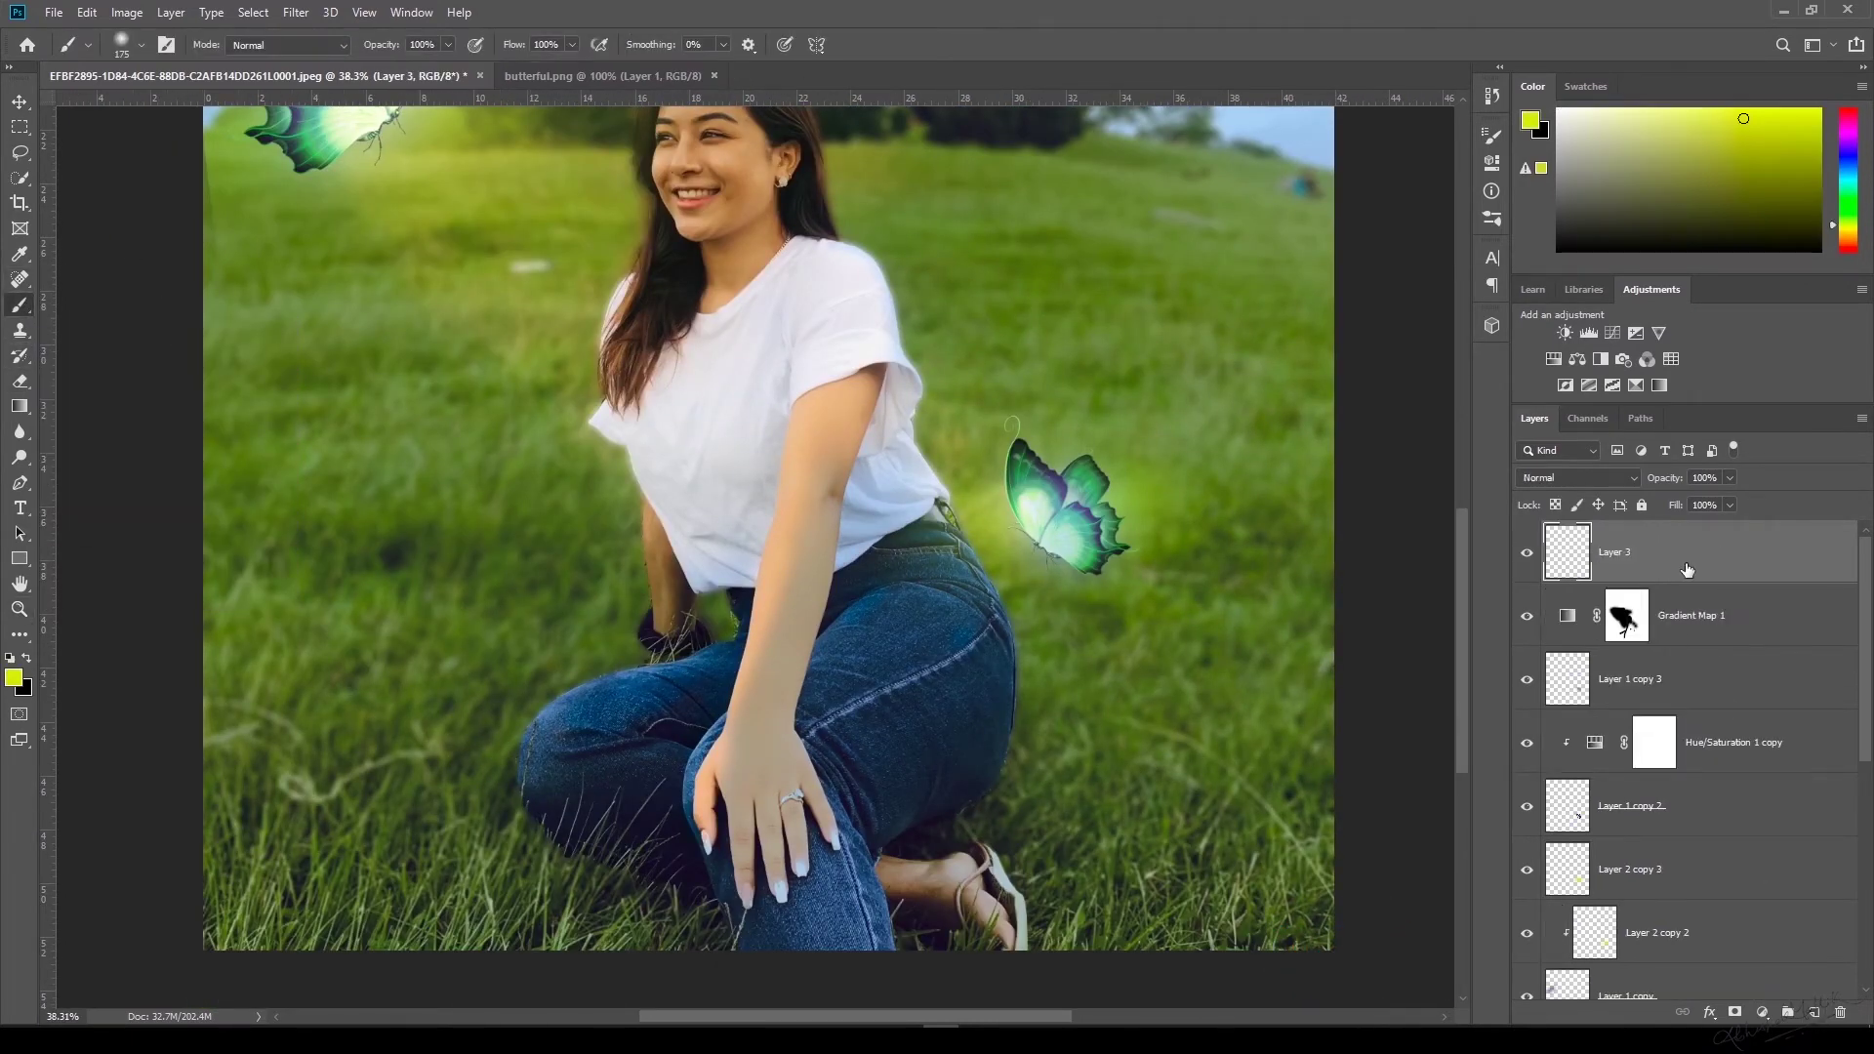
Paint over the model's forearm on Layer 3 with a skin tone sampled from the arm, and set the layer's opacity to 40%.
left_click(821, 500)
key("ctrl+z")
left_click(825, 578, "alt")
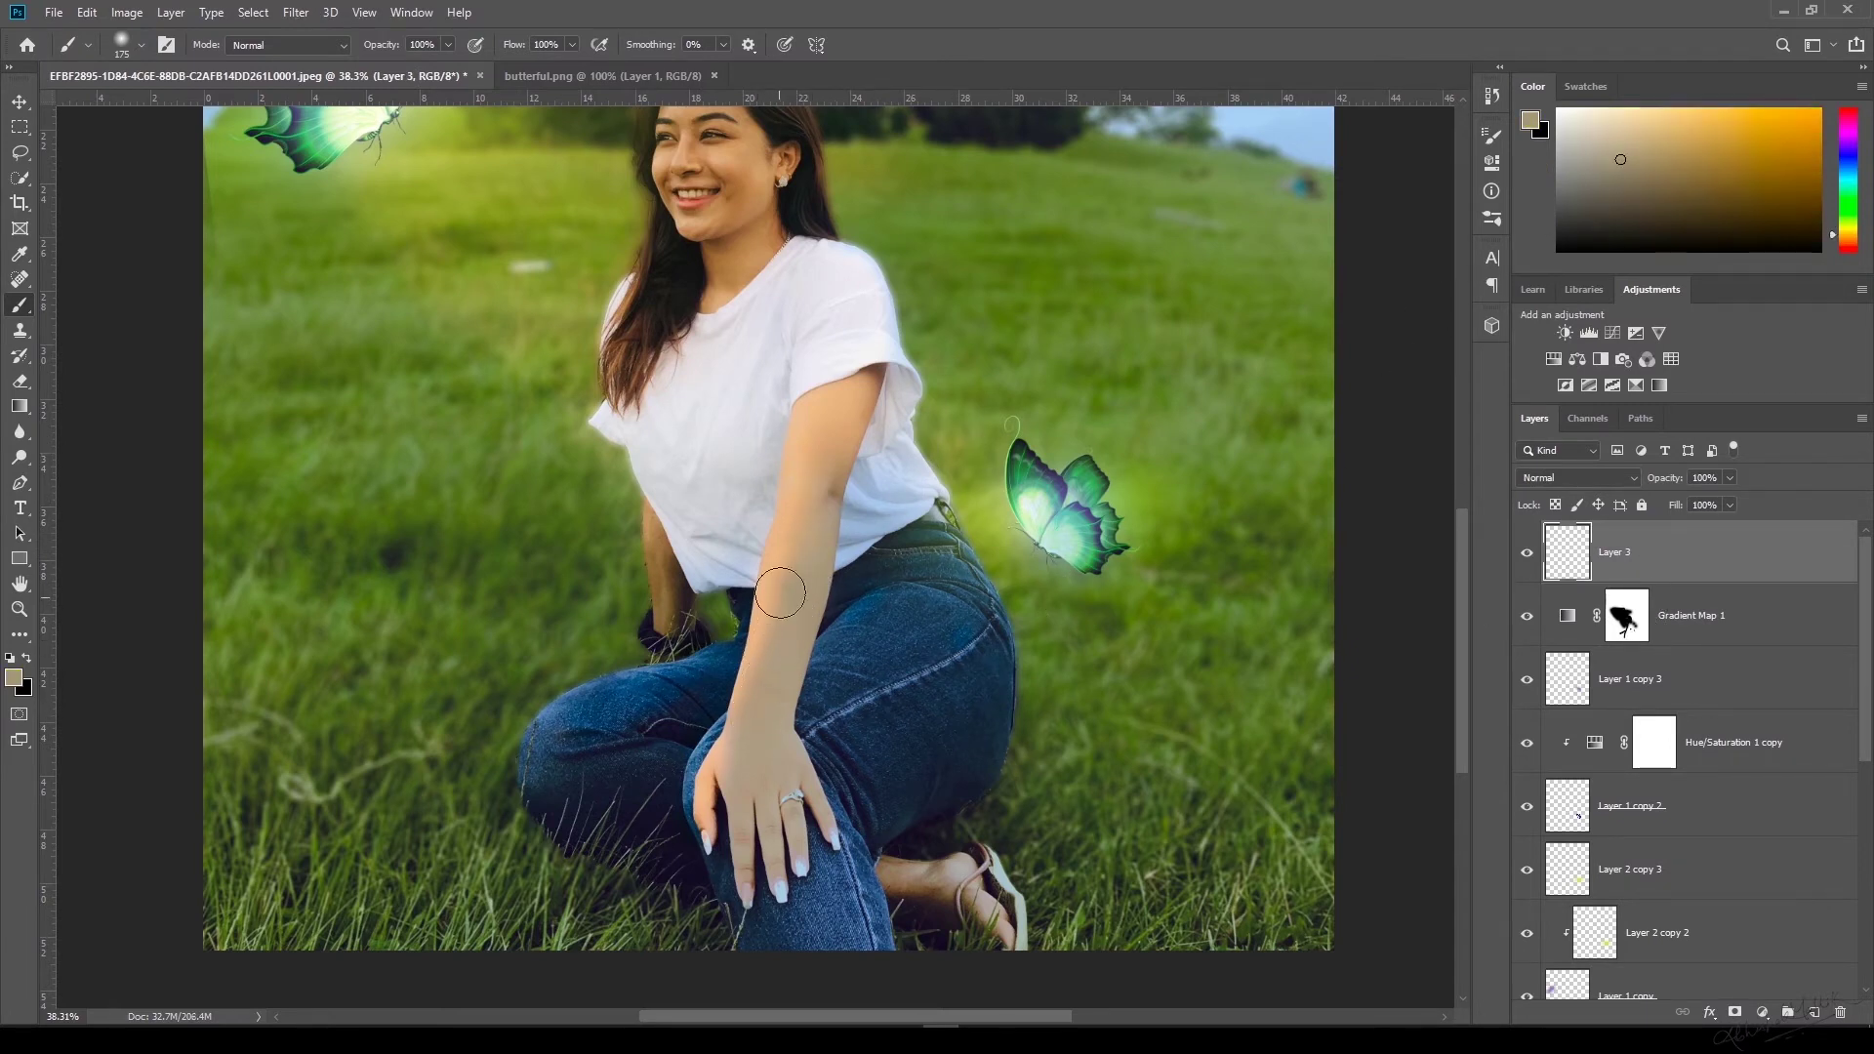
left_click_drag(771, 664, 858, 395)
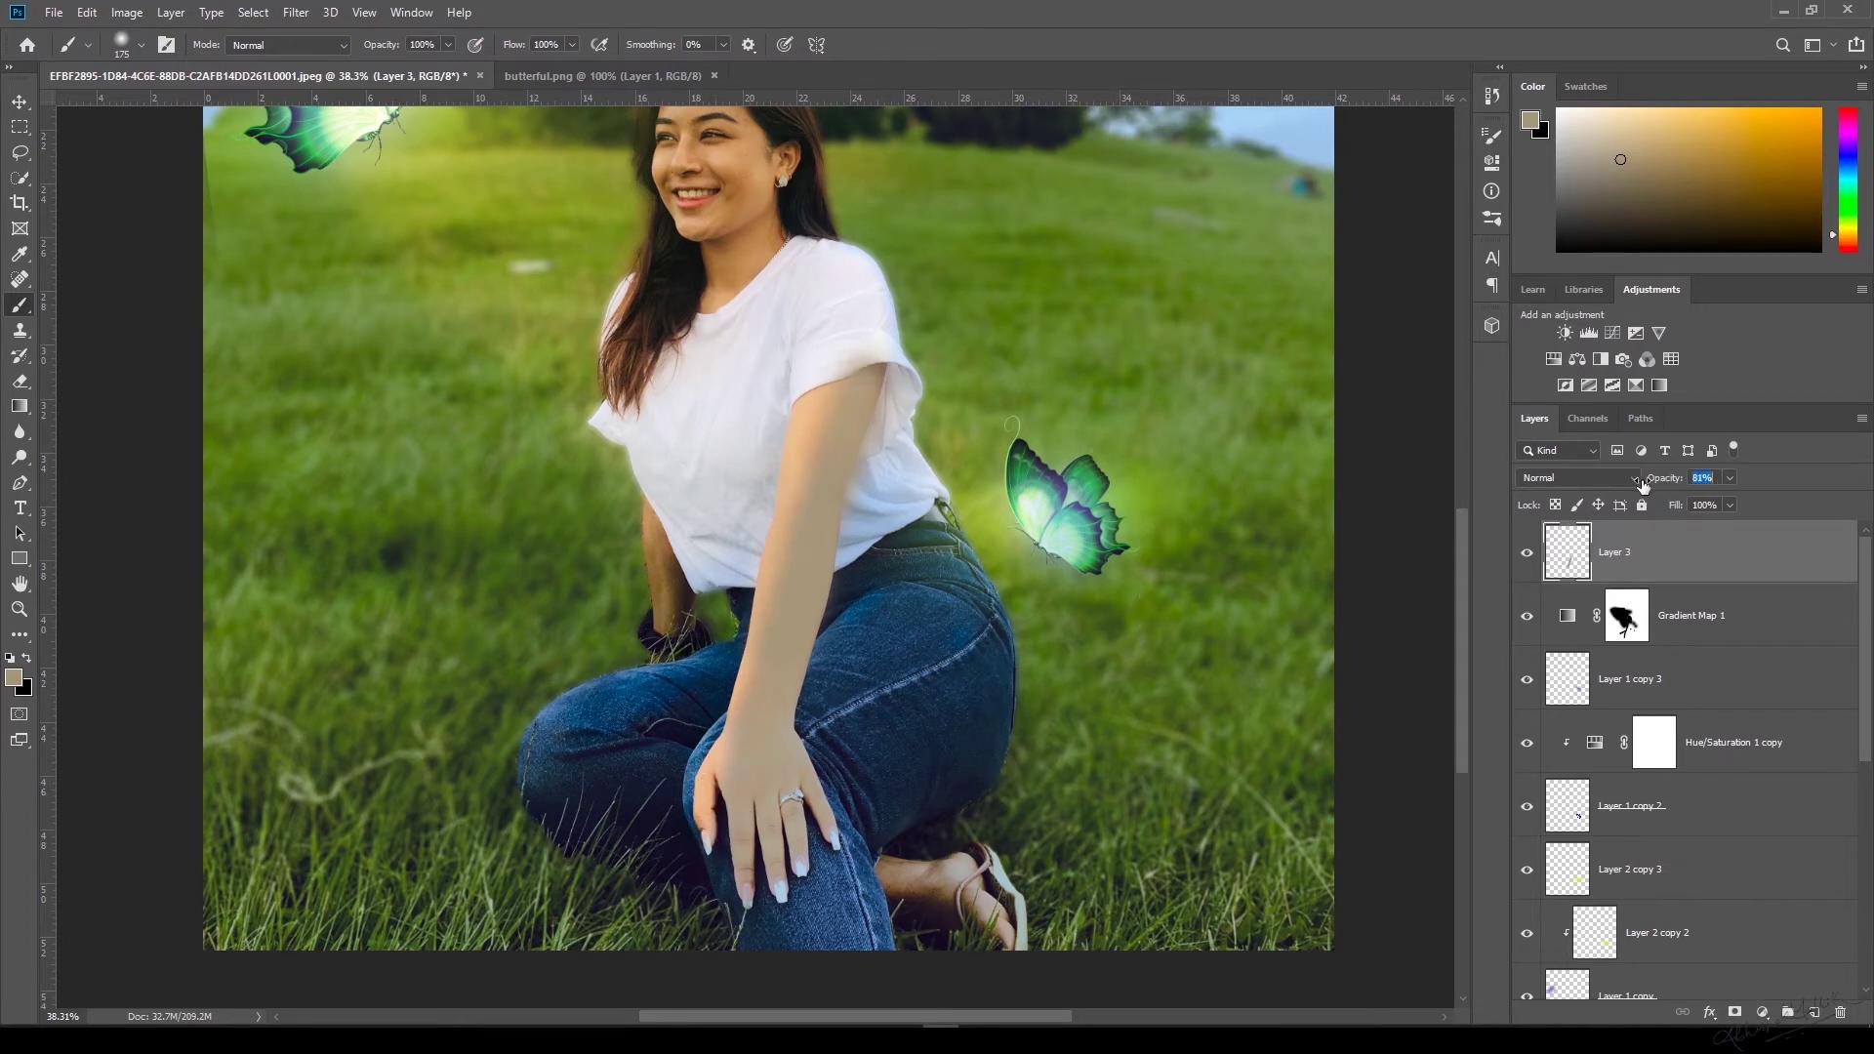
left_click_drag(1594, 496, 1588, 498)
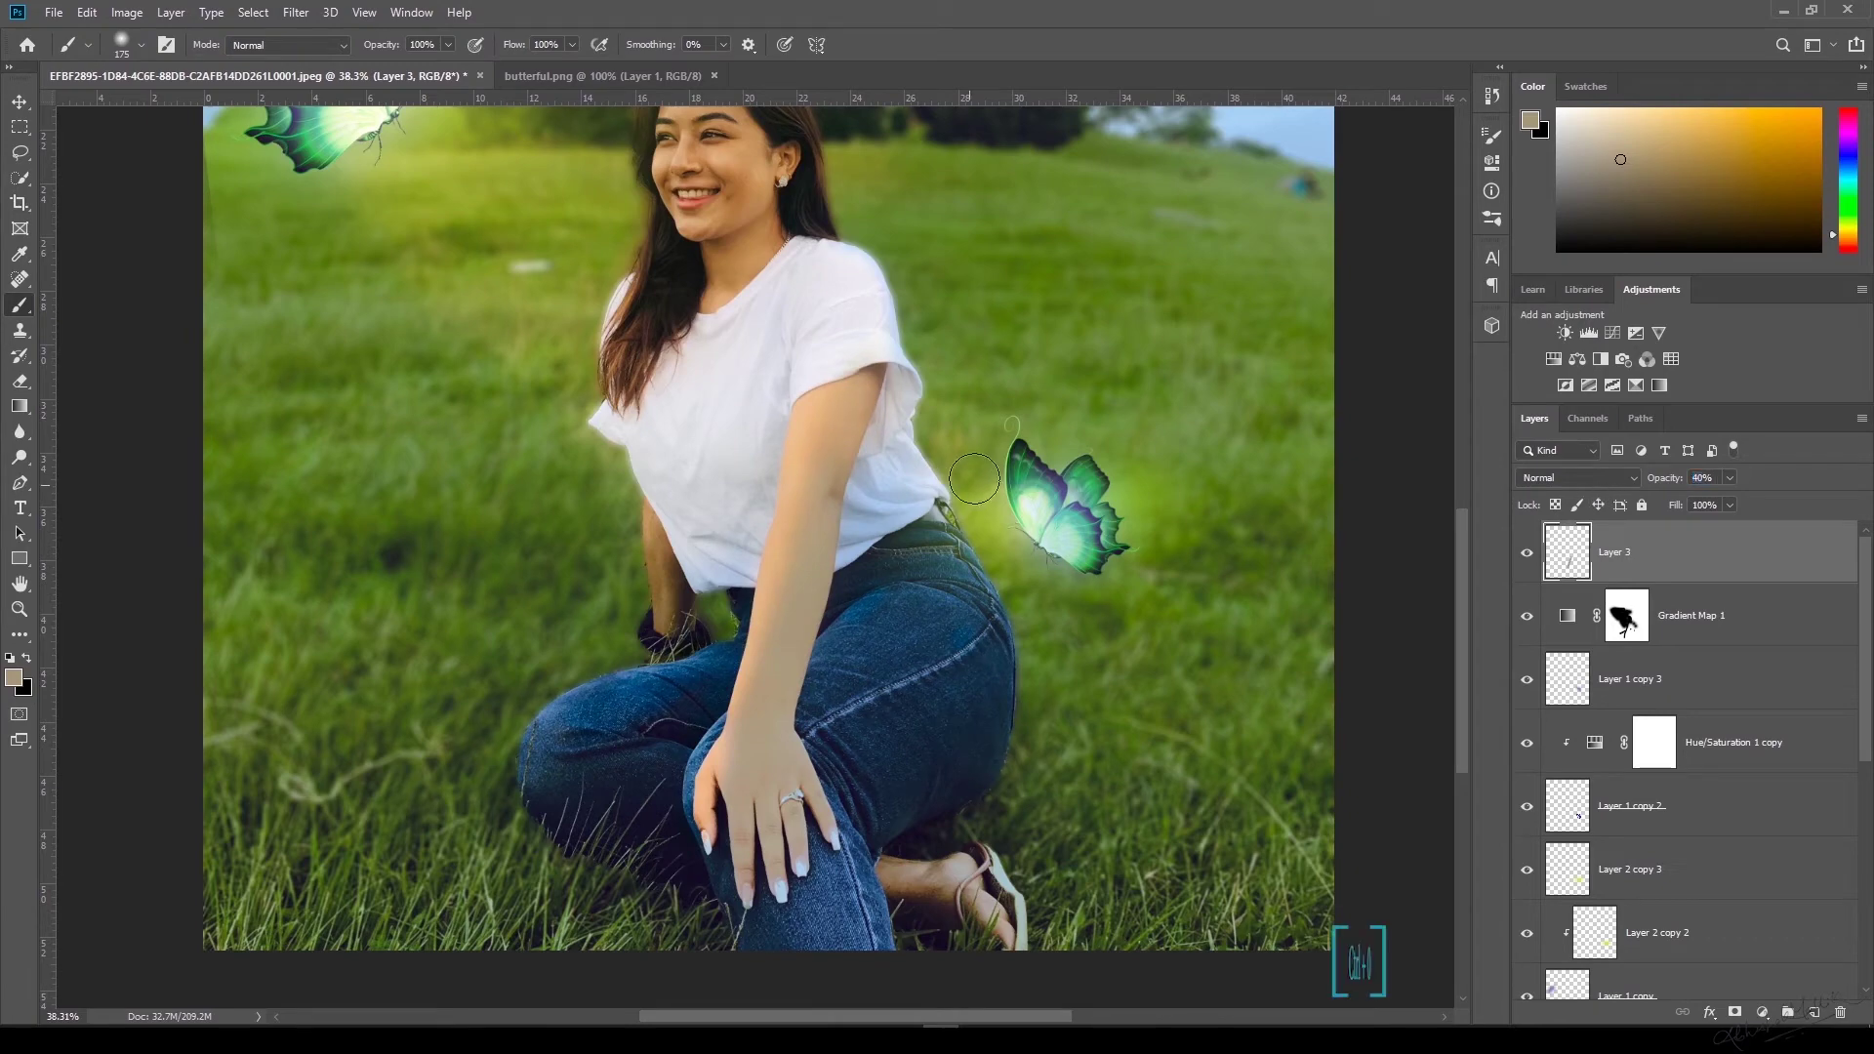
key("ctrl+0")
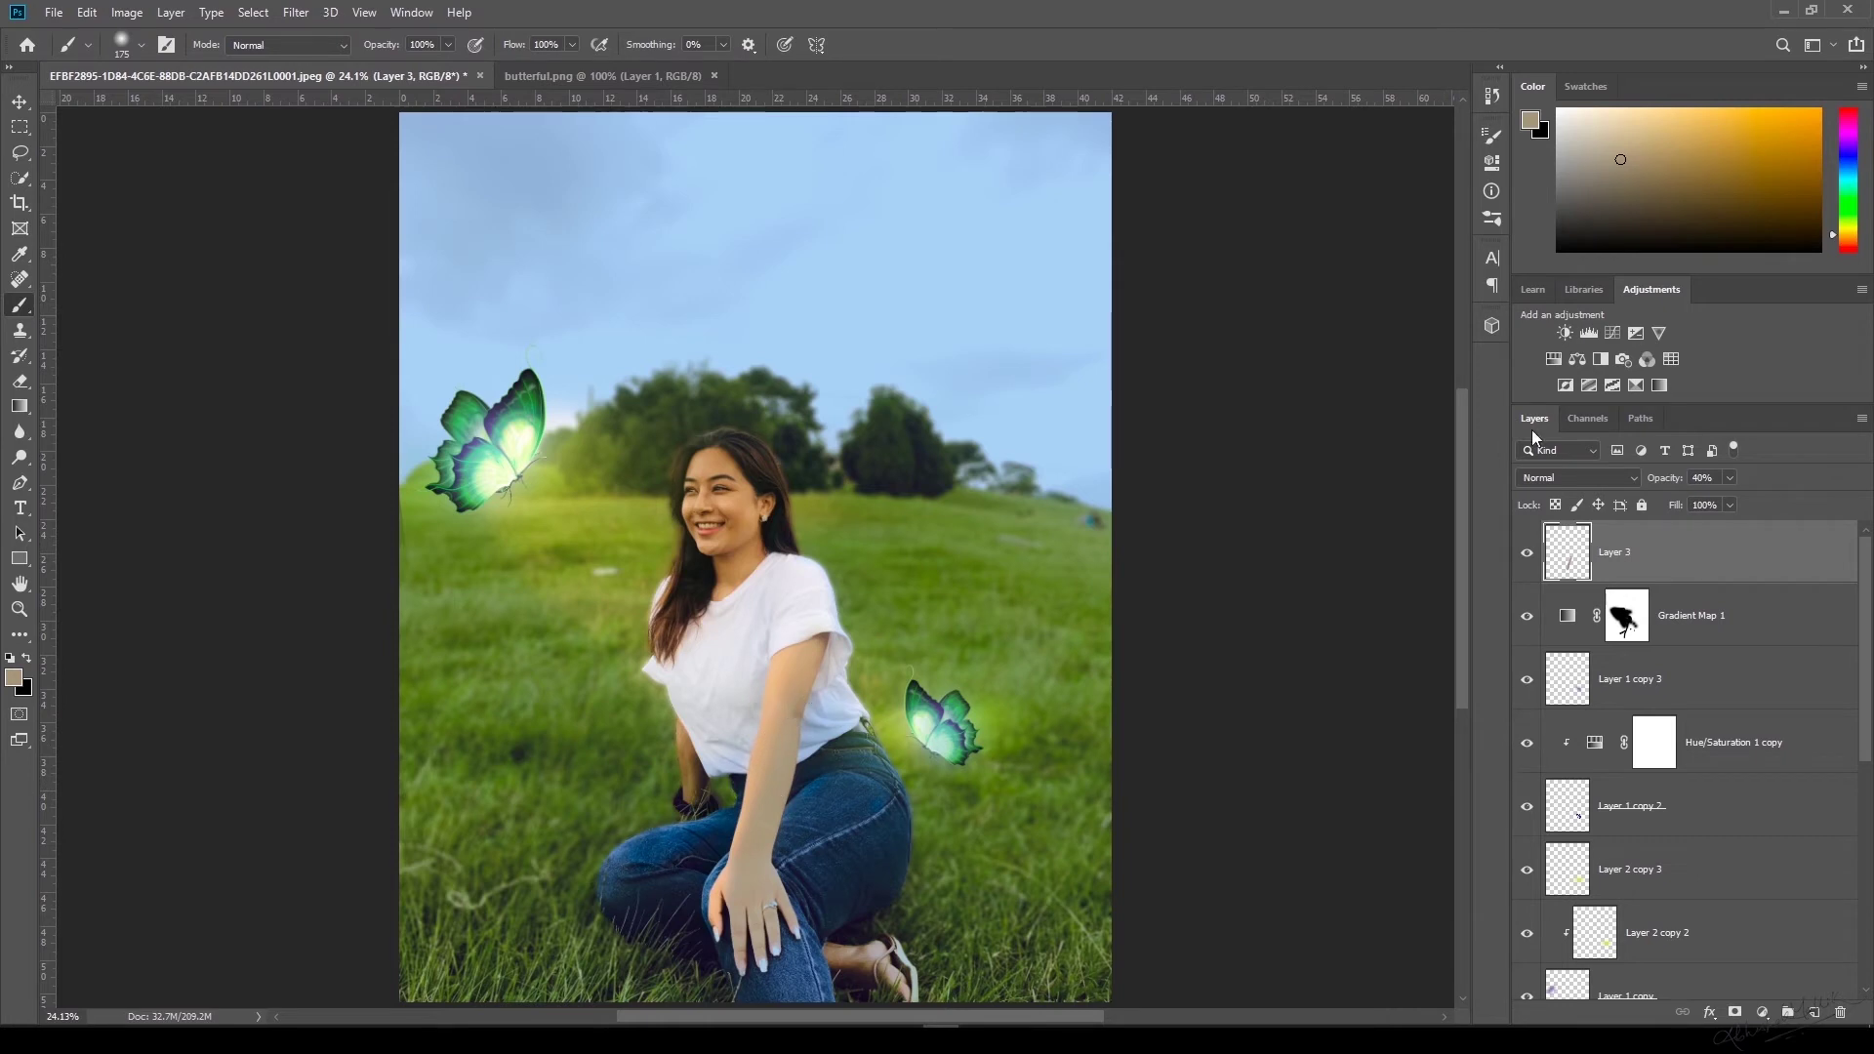
Set Layer 3 to Lighten at 46% opacity and compare the arm with the layer hidden and shown.
left_click(1601, 470)
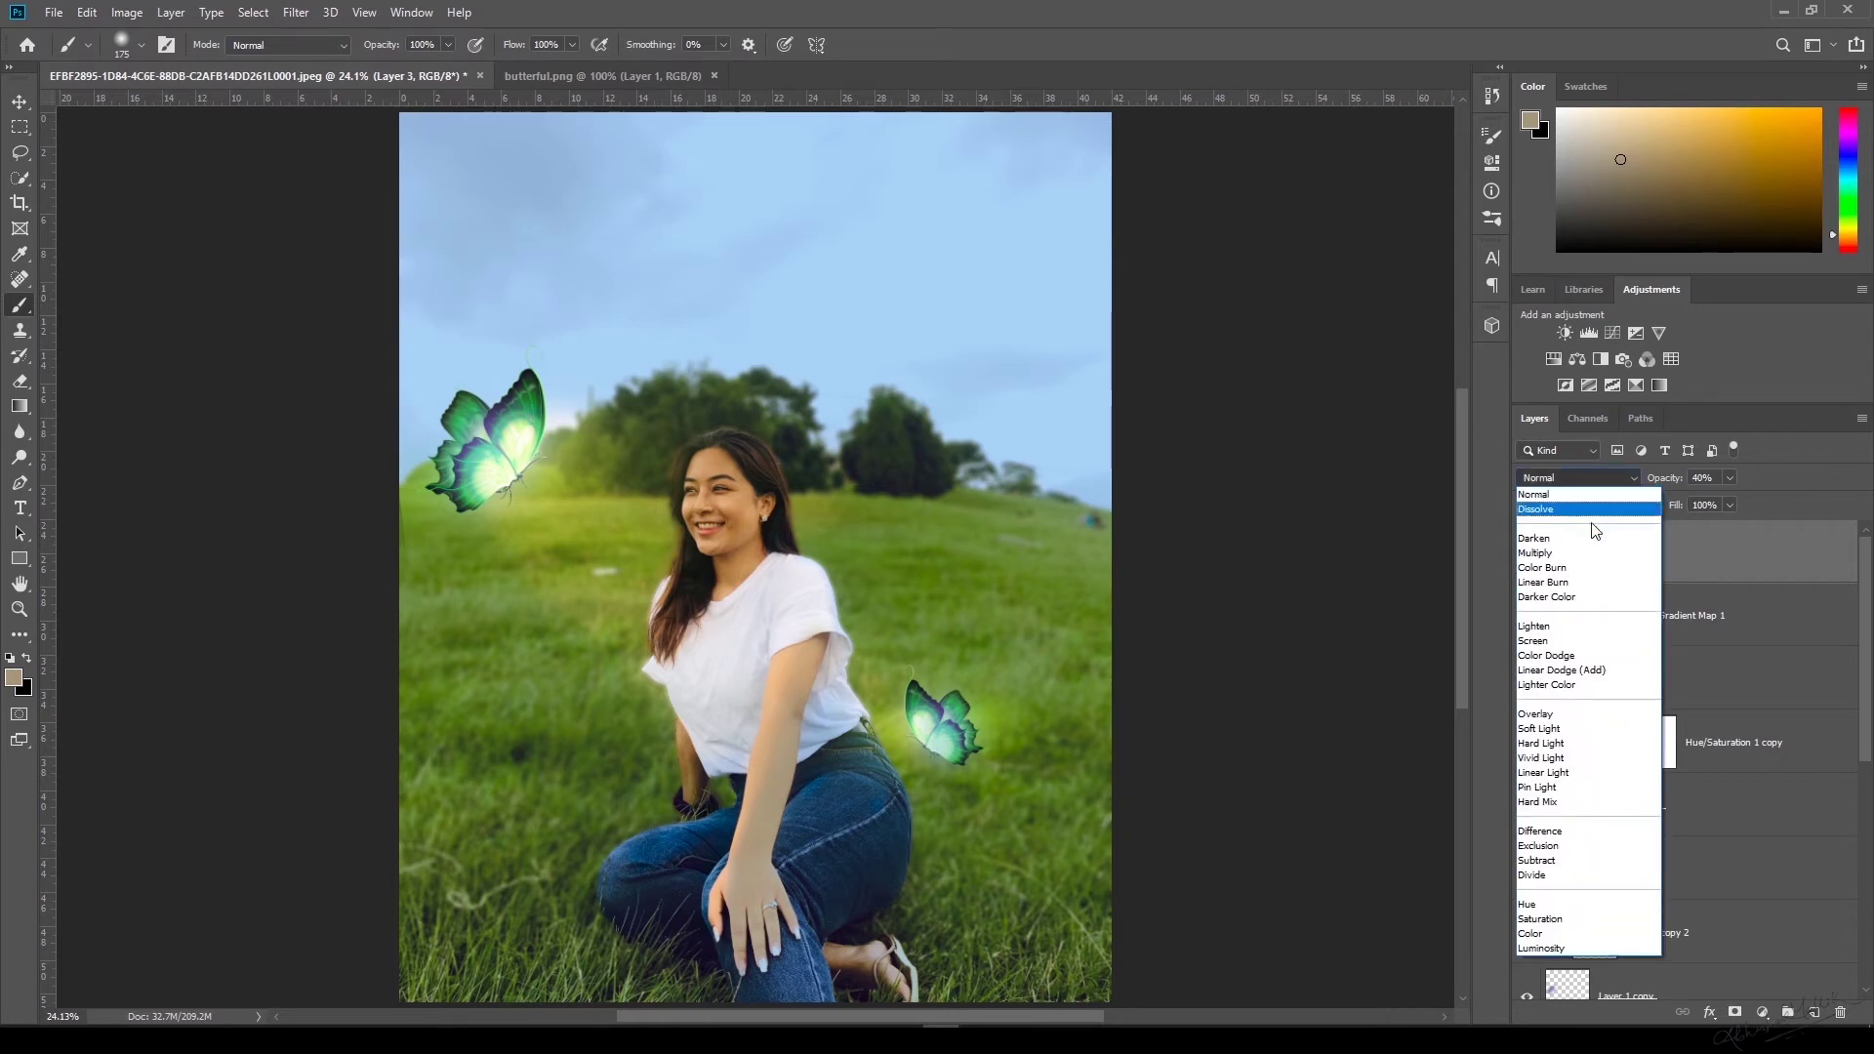
left_click(1565, 630)
type("100")
key("Return")
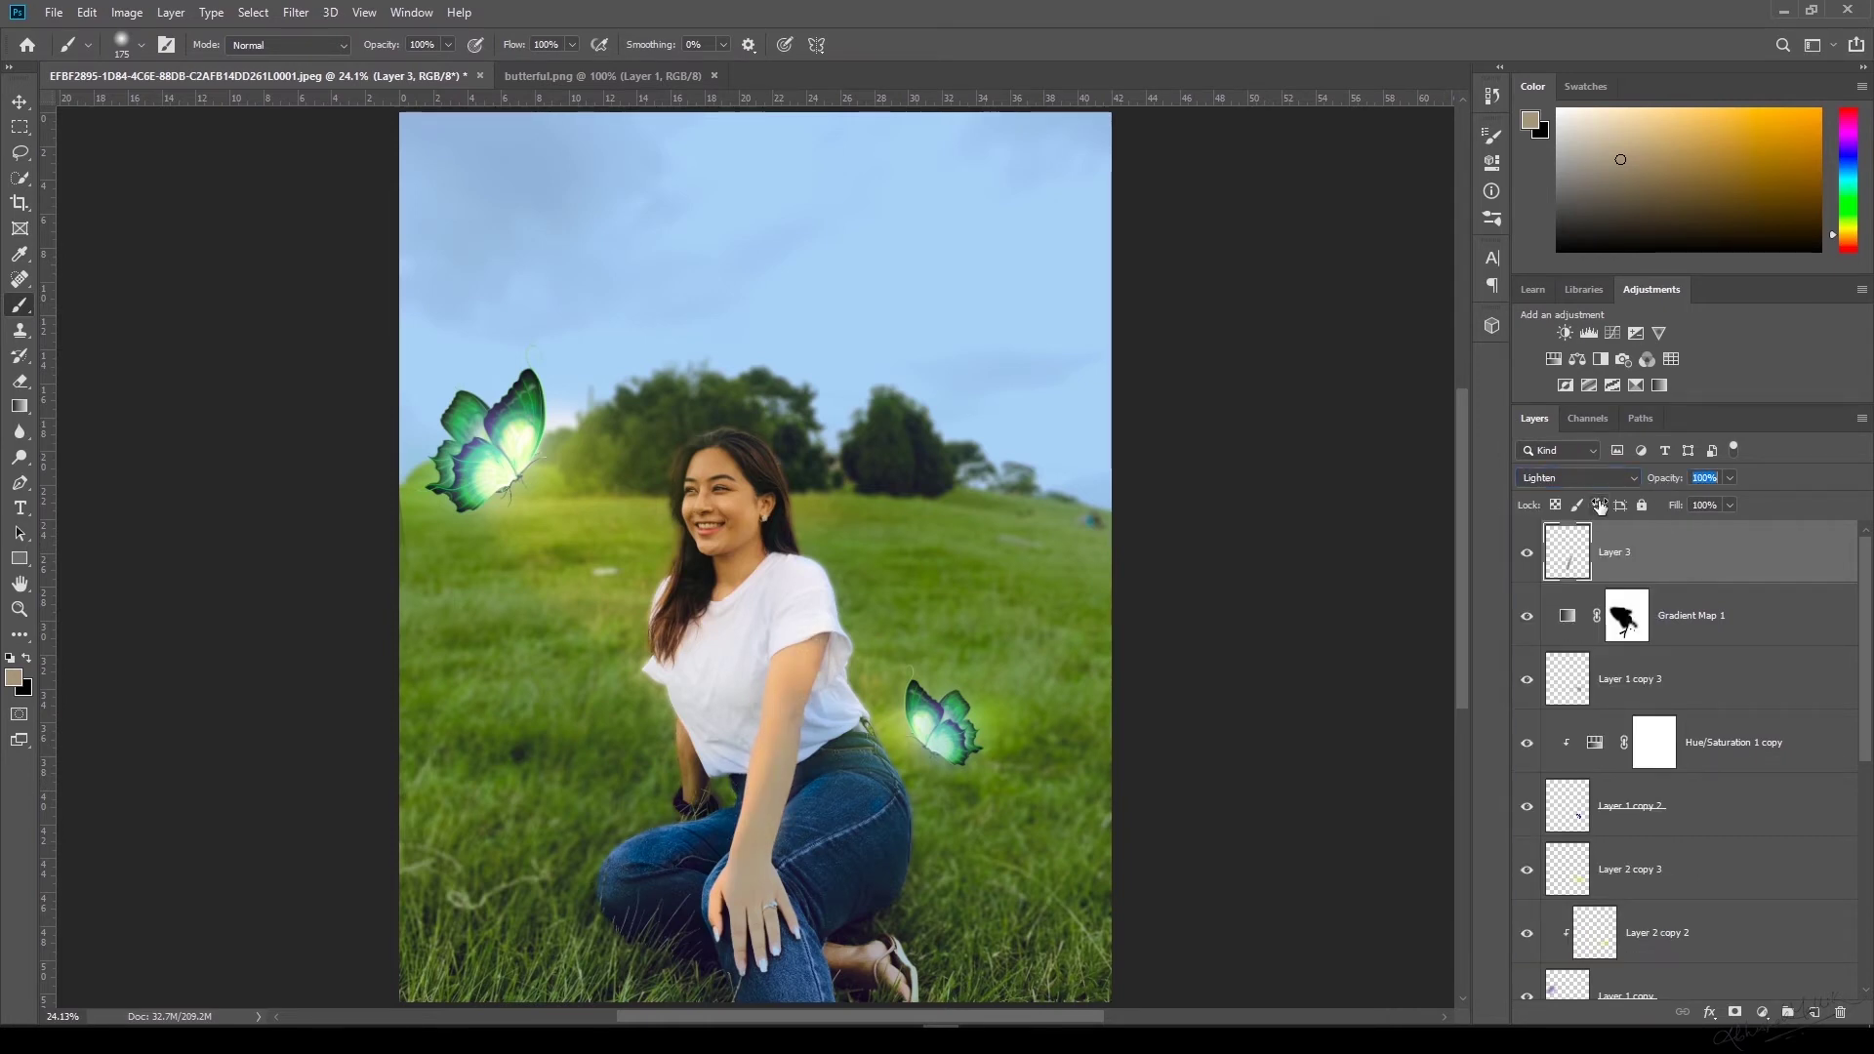
type("46")
key("Return")
mouse_move(1865, 578)
left_mouse_down()
mouse_move(1870, 732)
mouse_move(1872, 576)
left_mouse_up()
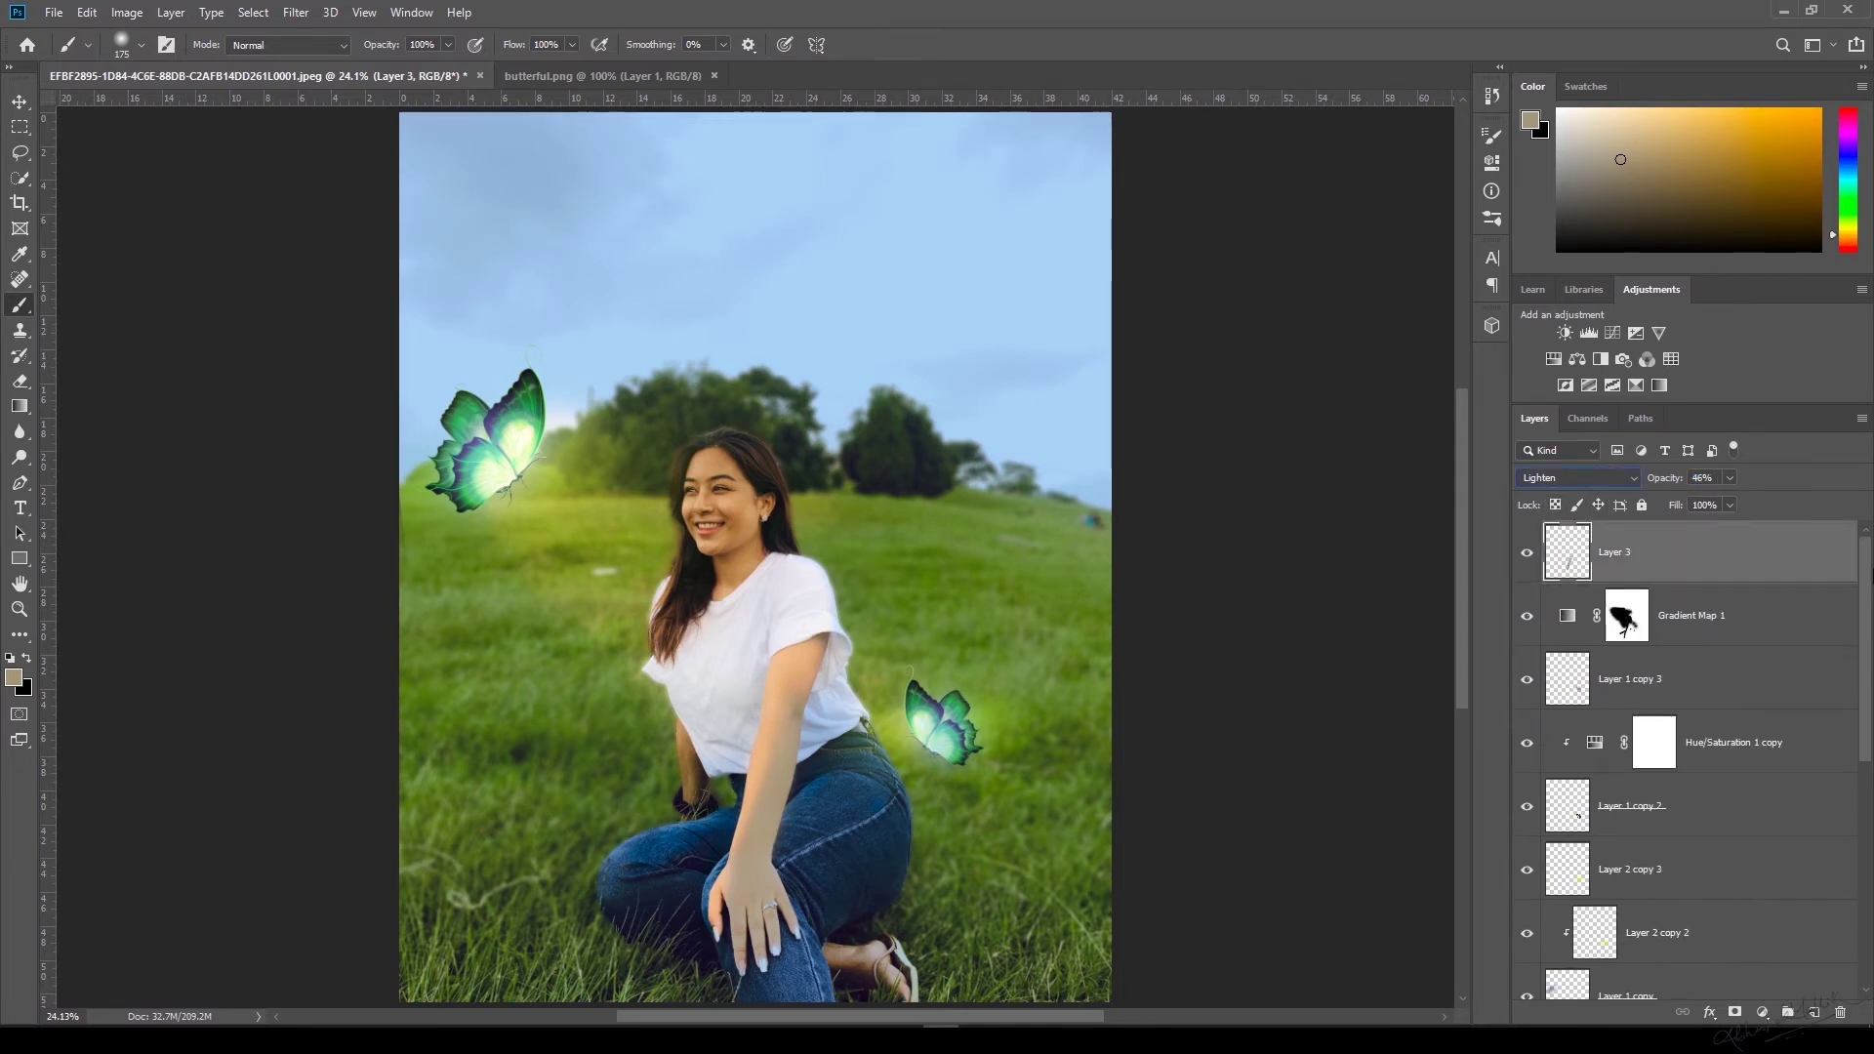
left_click(1528, 554)
left_click(1529, 555)
Add a Gradient Map adjustment layer above Layer 3 using the violet-to-orange gradient preset.
left_click(1762, 1012)
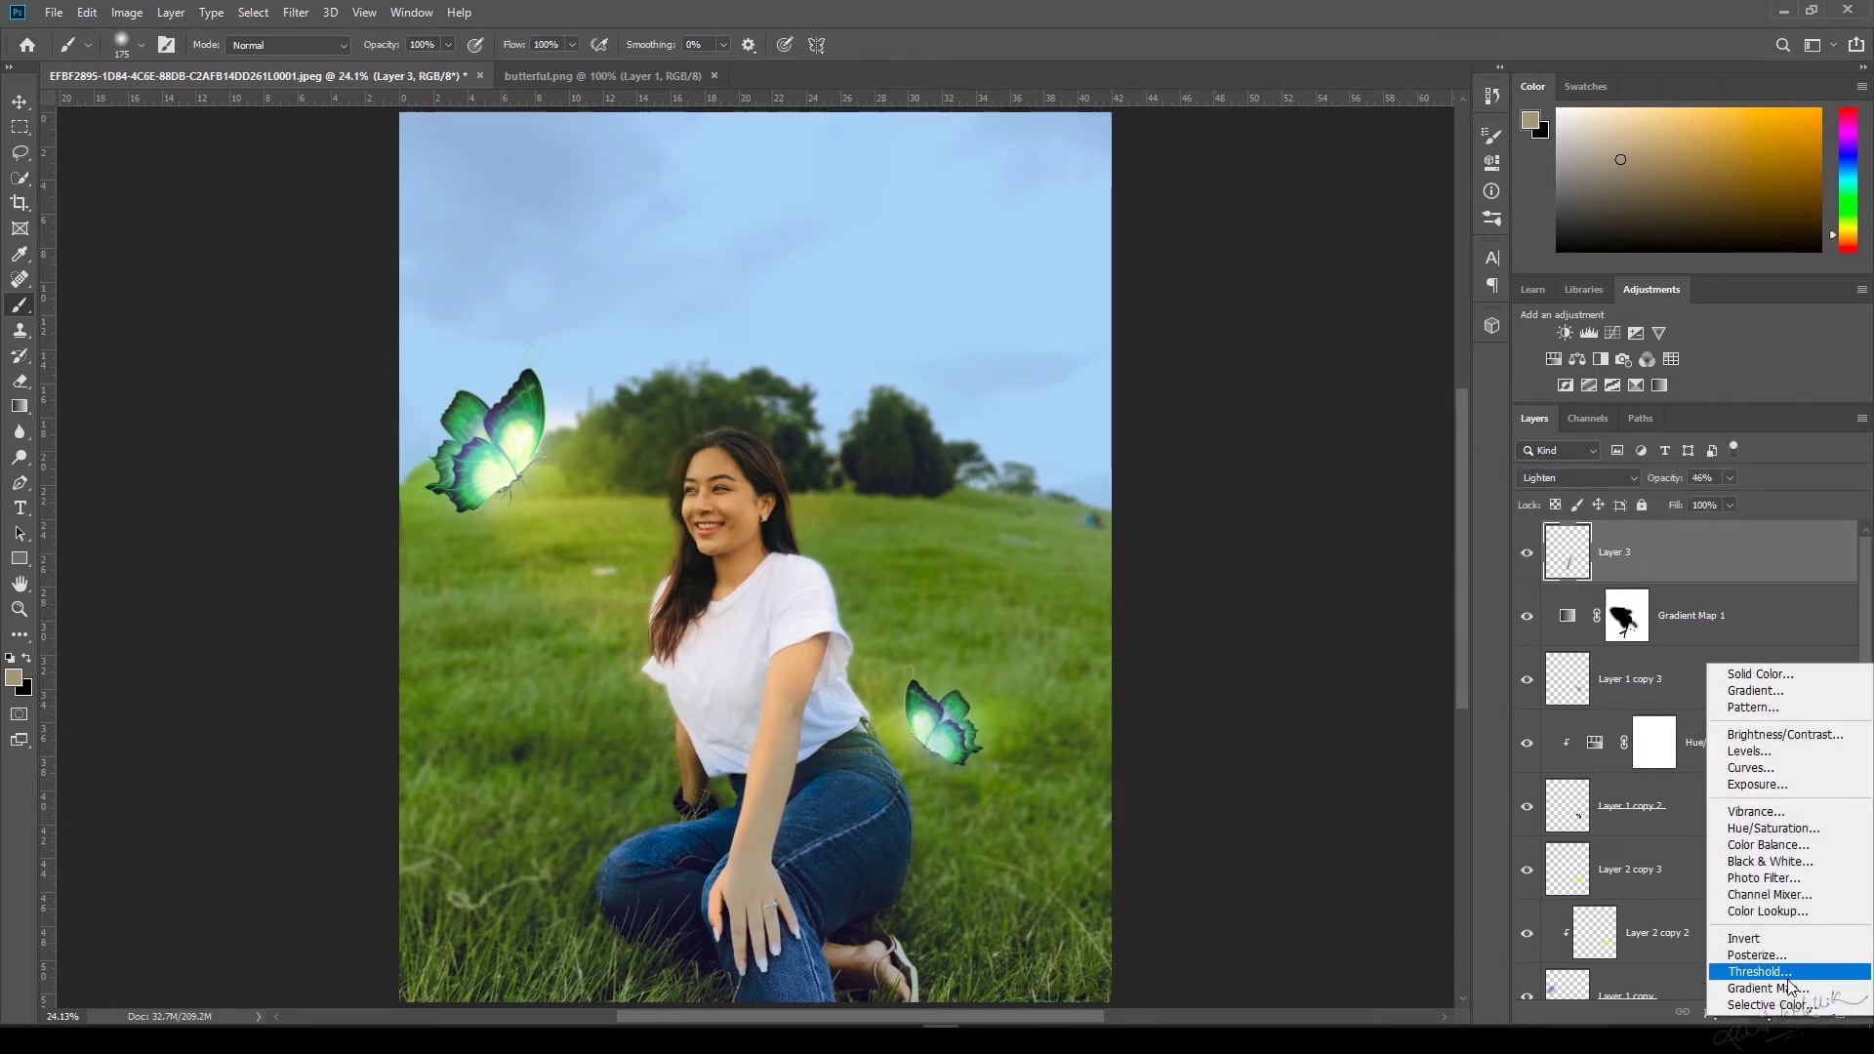
left_click(1747, 987)
left_click(1357, 198)
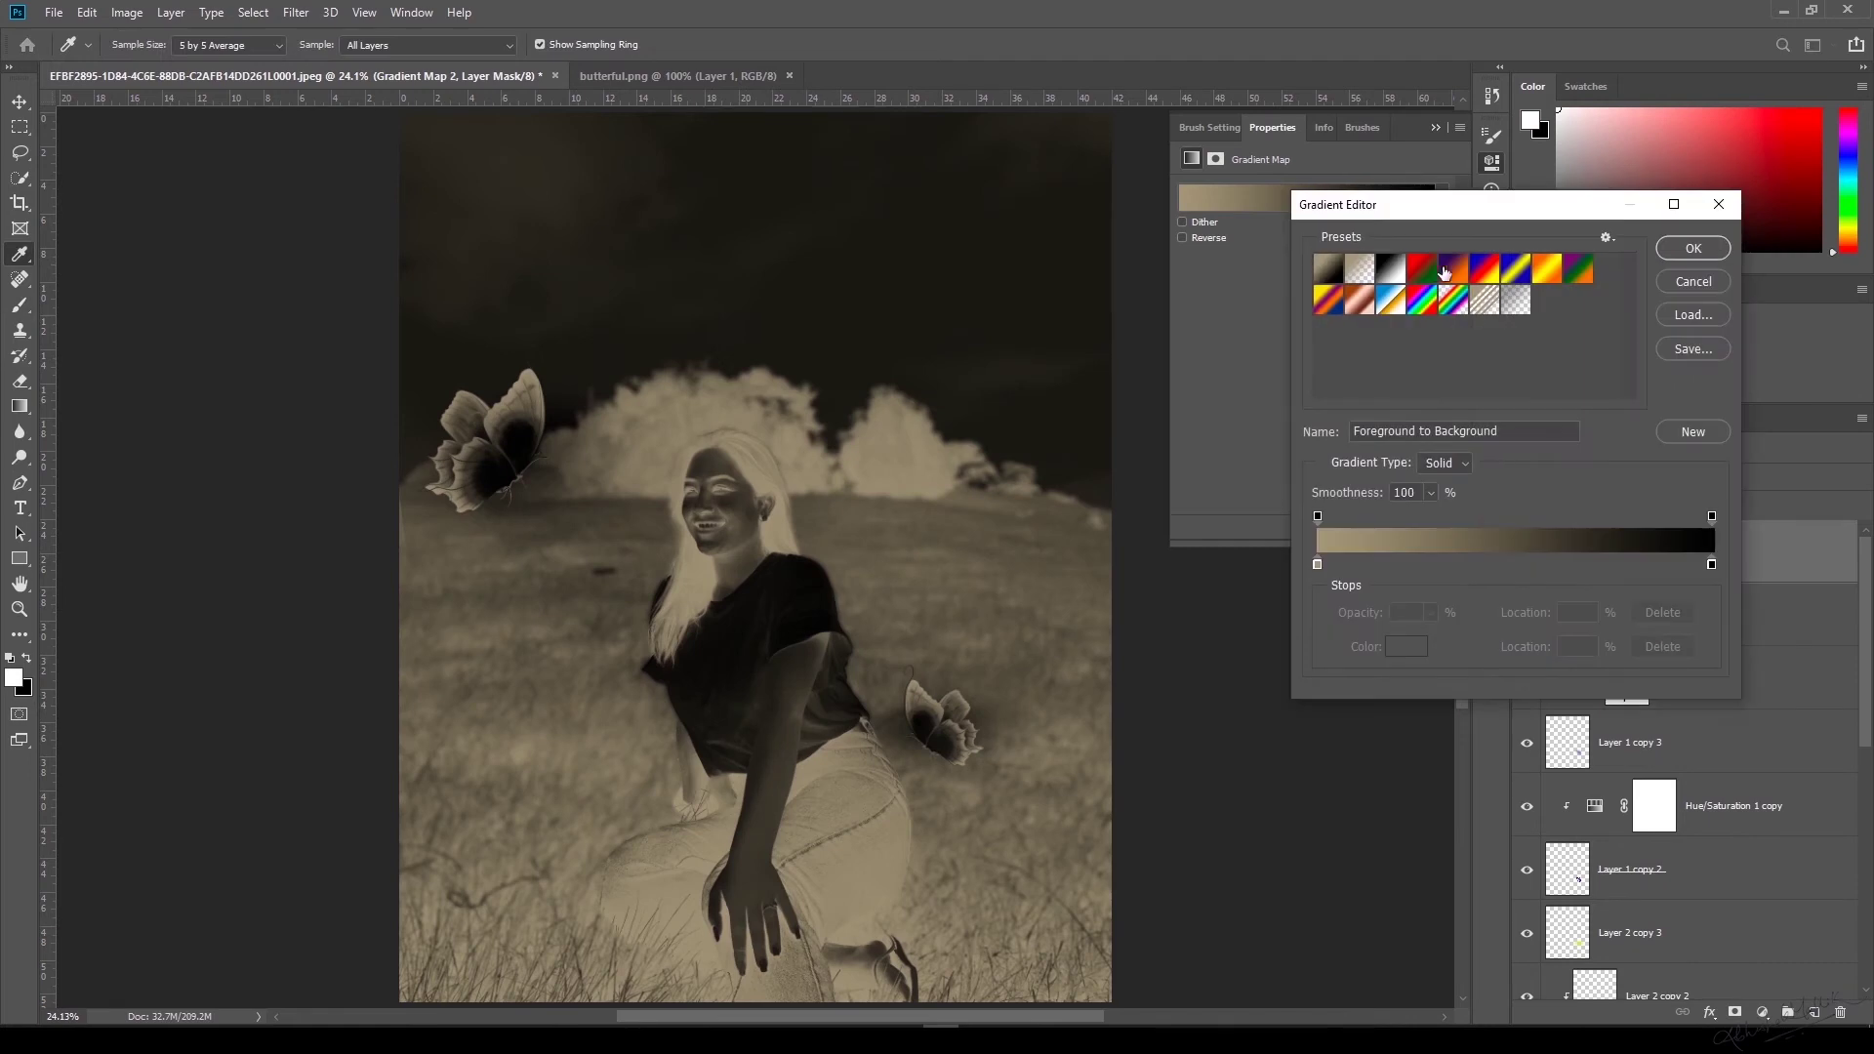
left_click(1452, 269)
left_click(1694, 247)
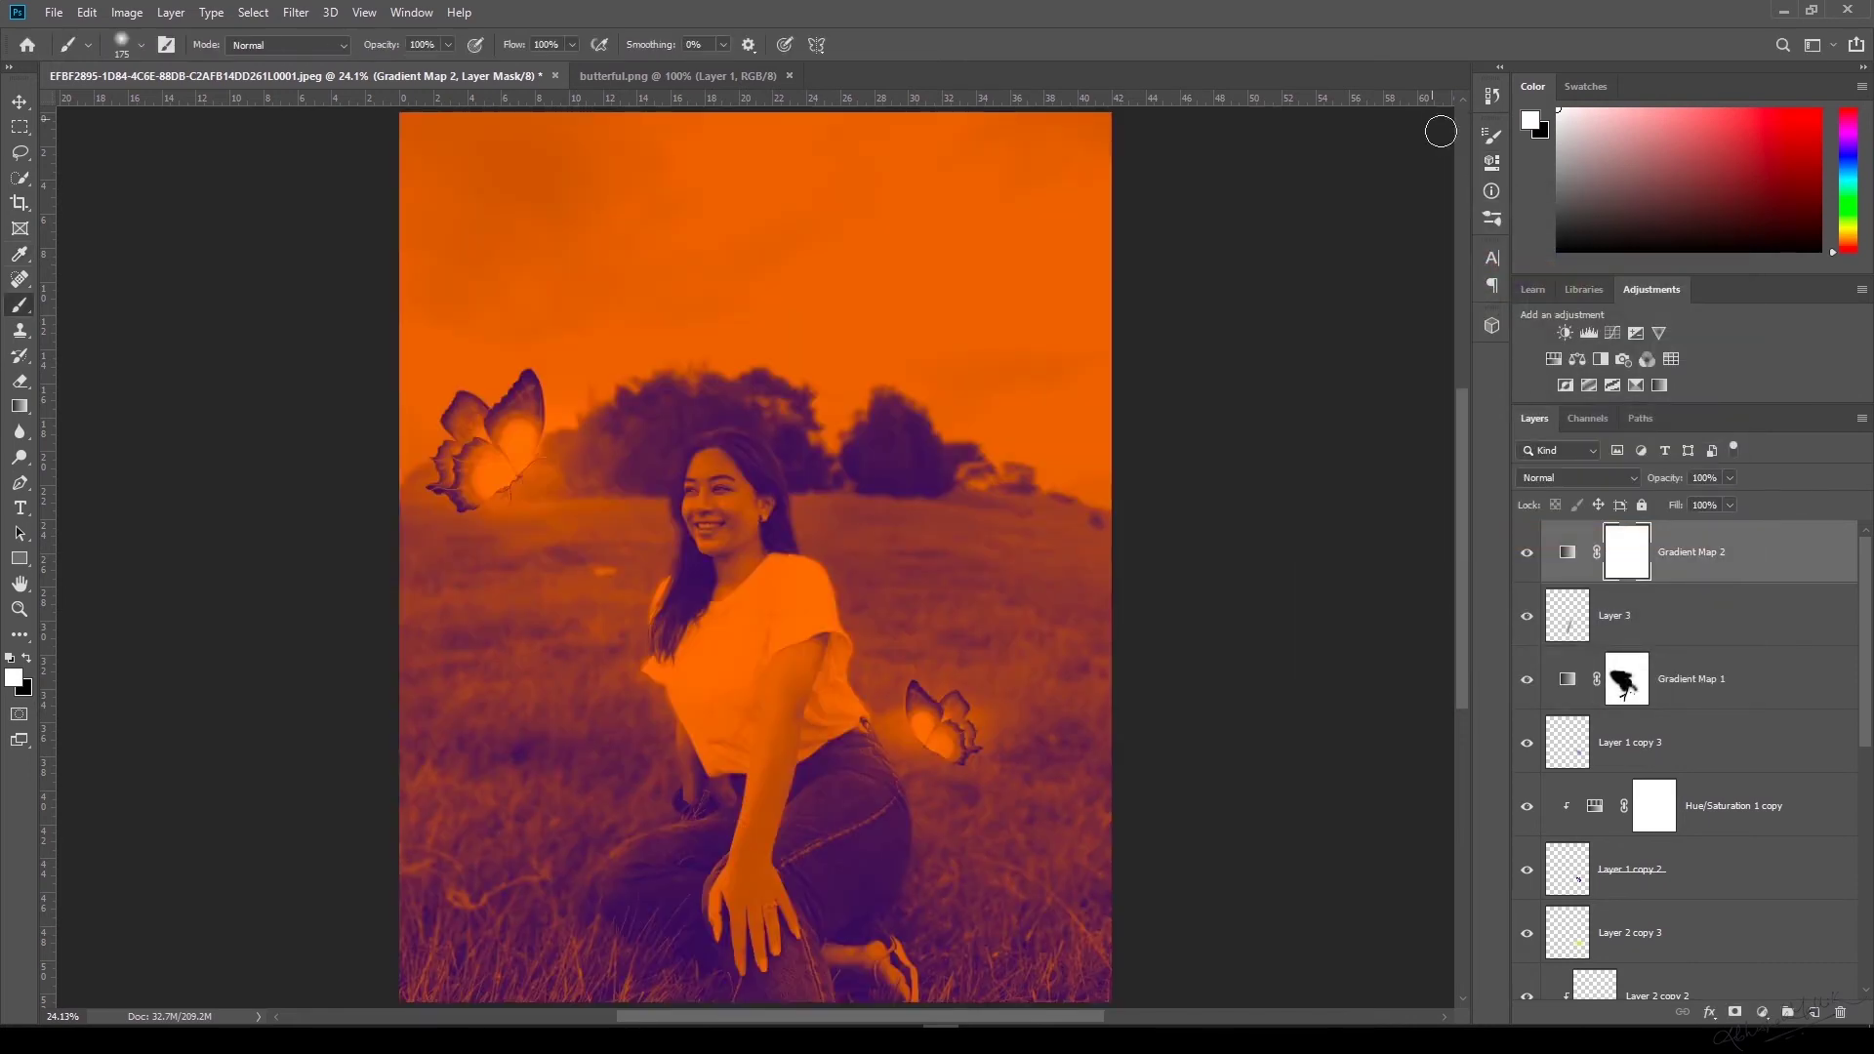
Blend the violet-to-orange Gradient Map 2 layer with Color Dodge at 29% opacity.
left_click(1600, 477)
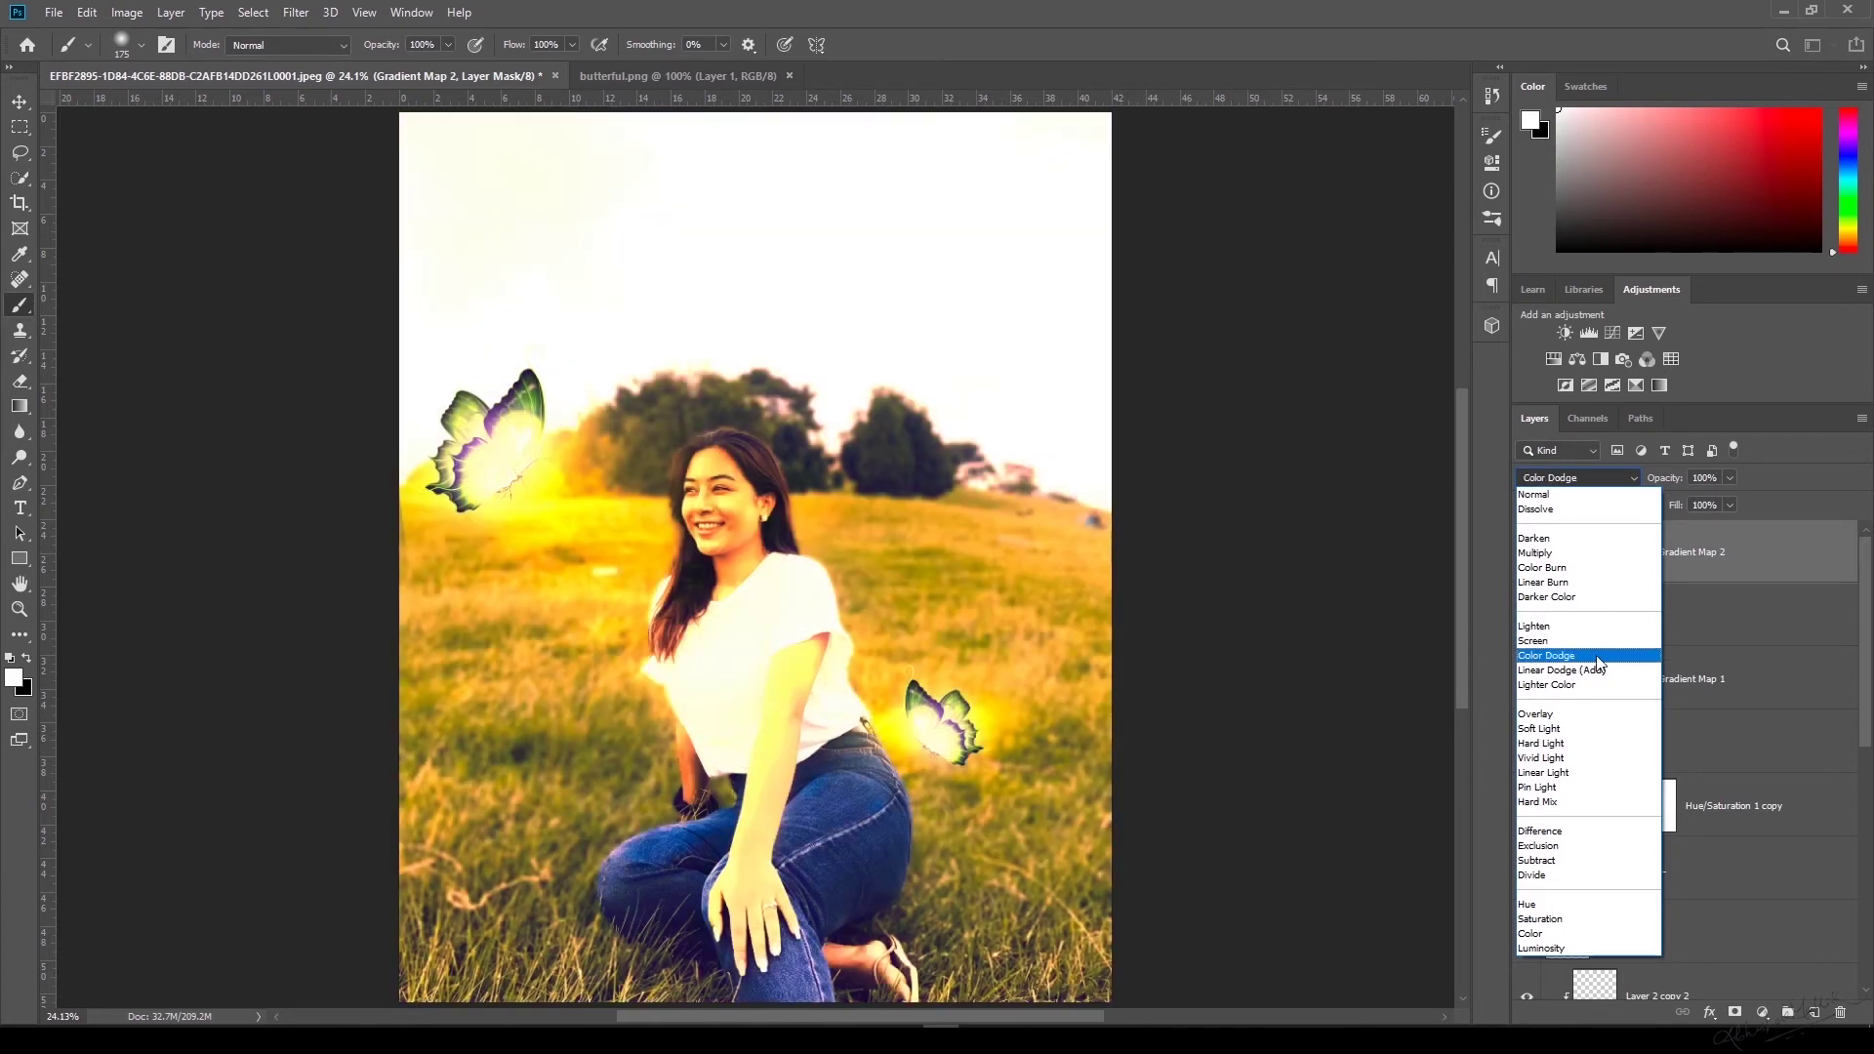
left_click(1599, 663)
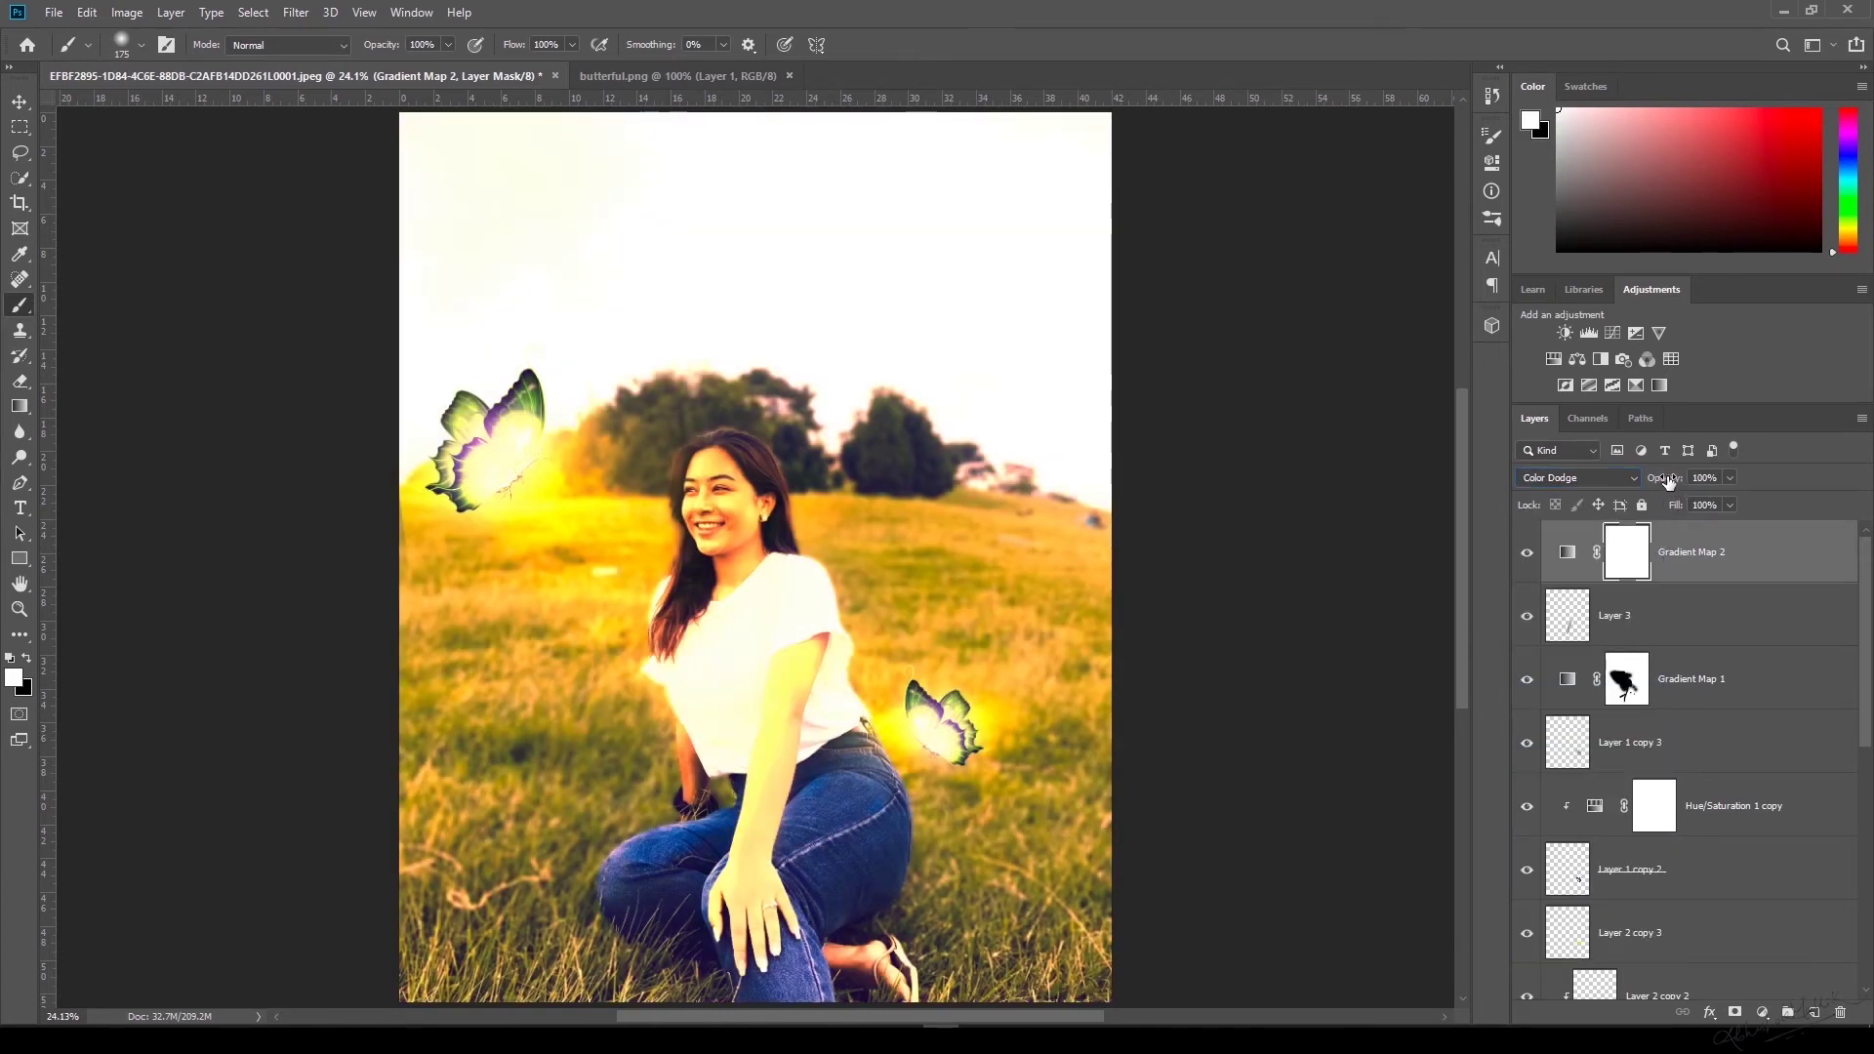
left_click_drag(1668, 480, 1592, 496)
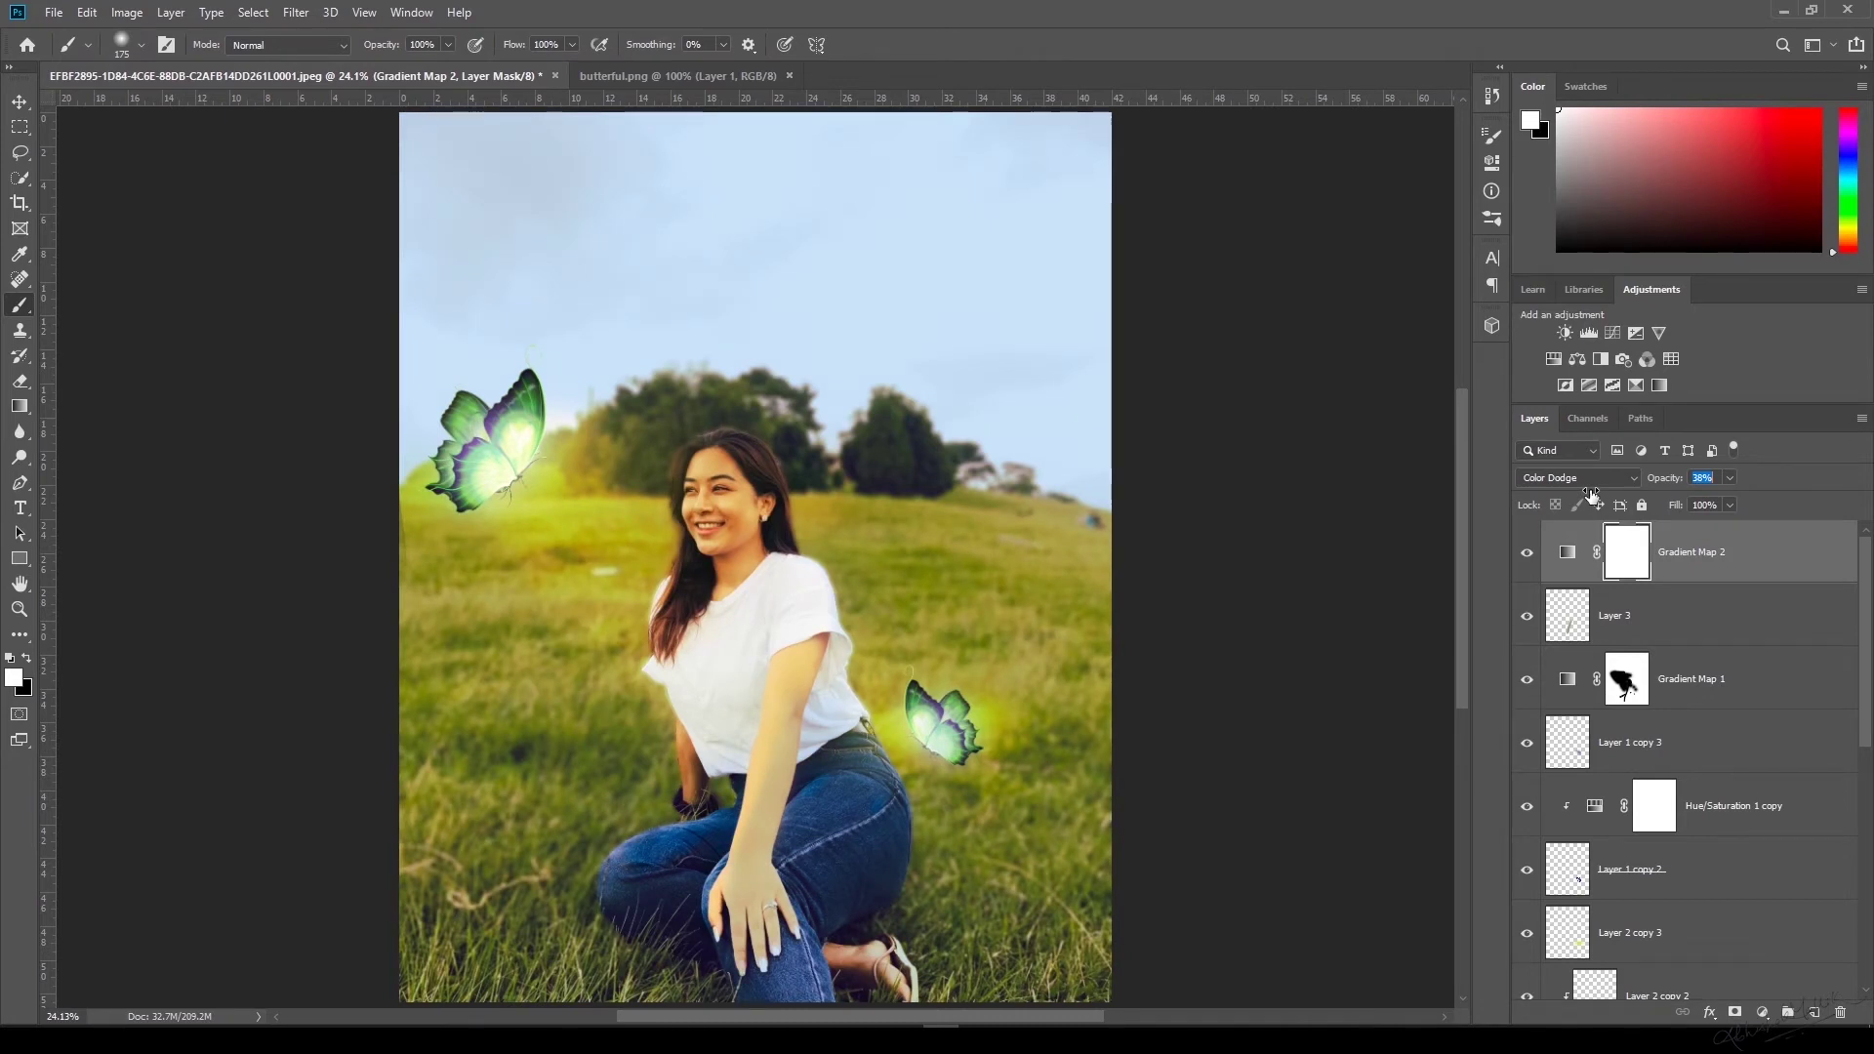
left_click_drag(1592, 496, 1583, 495)
Check which butterfly Layer 1 copy, Layer 2 copy 2 and Layer 2 copy 3 belong to by switching their visibility off and on.
left_click_drag(1865, 642, 1870, 722)
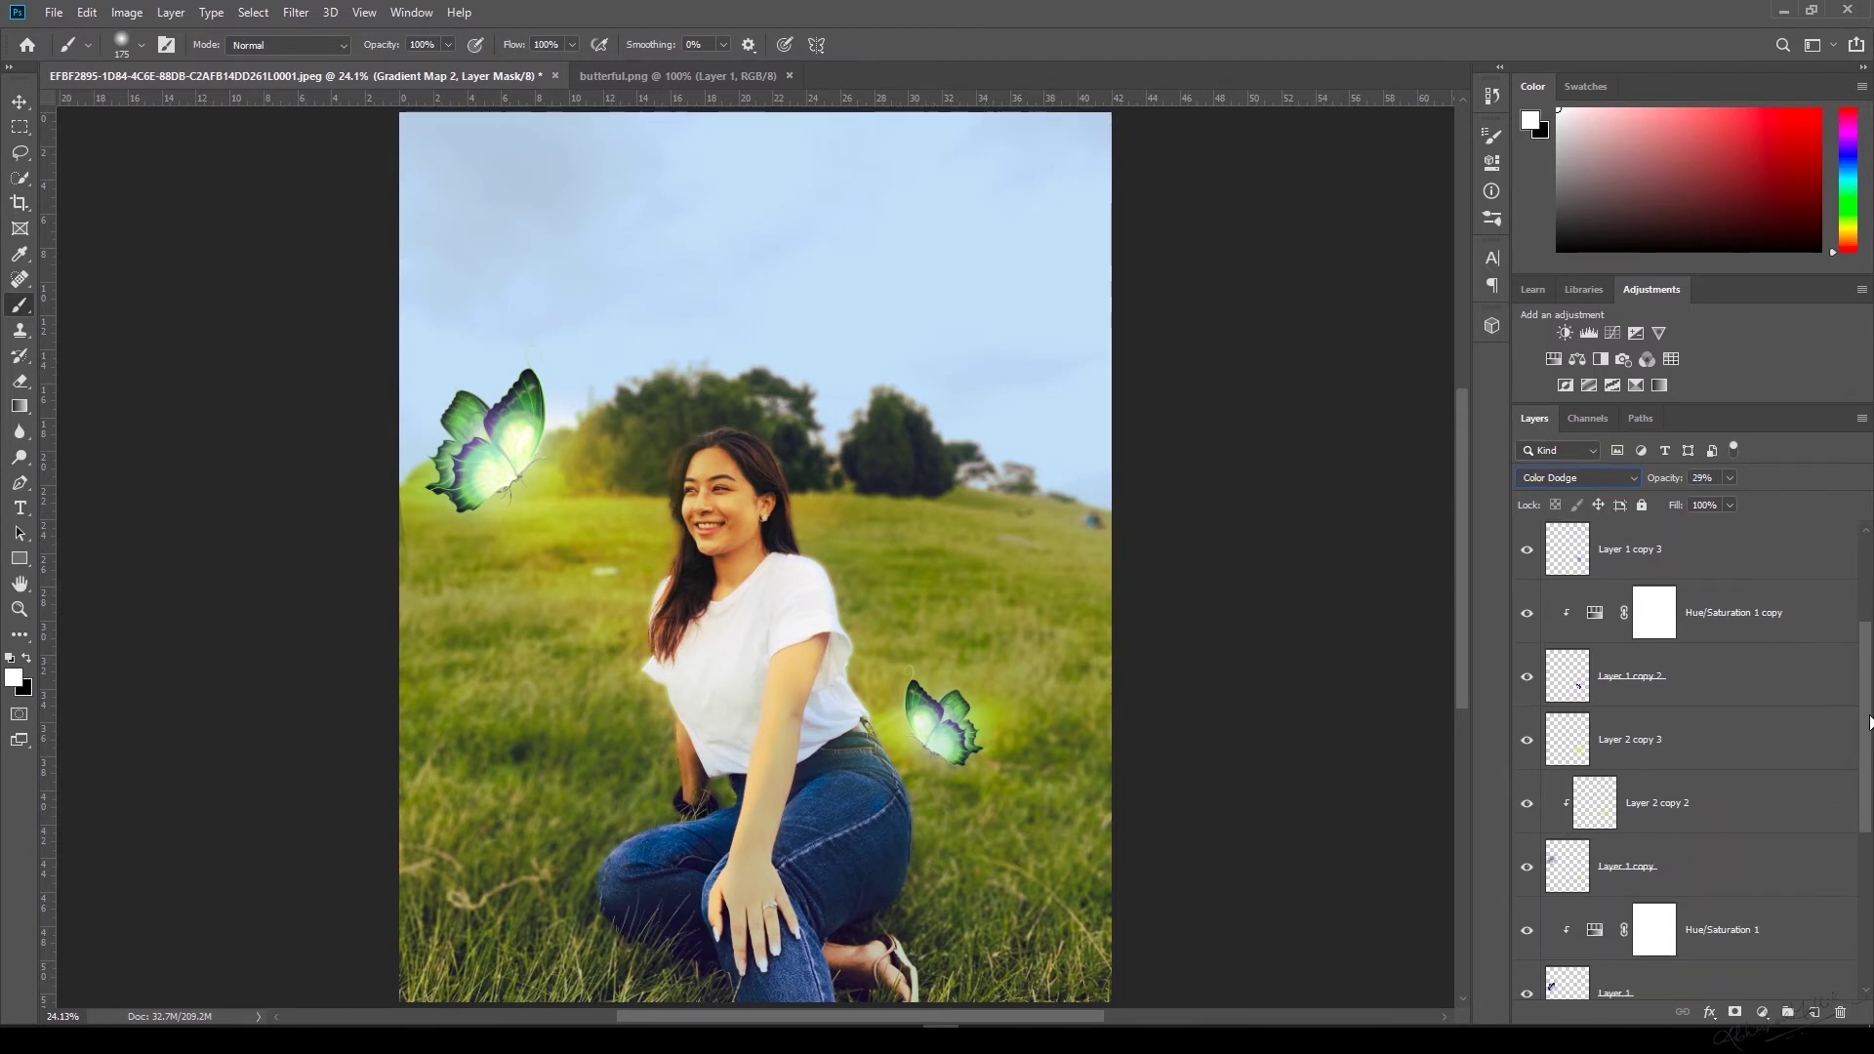
left_click(1675, 557)
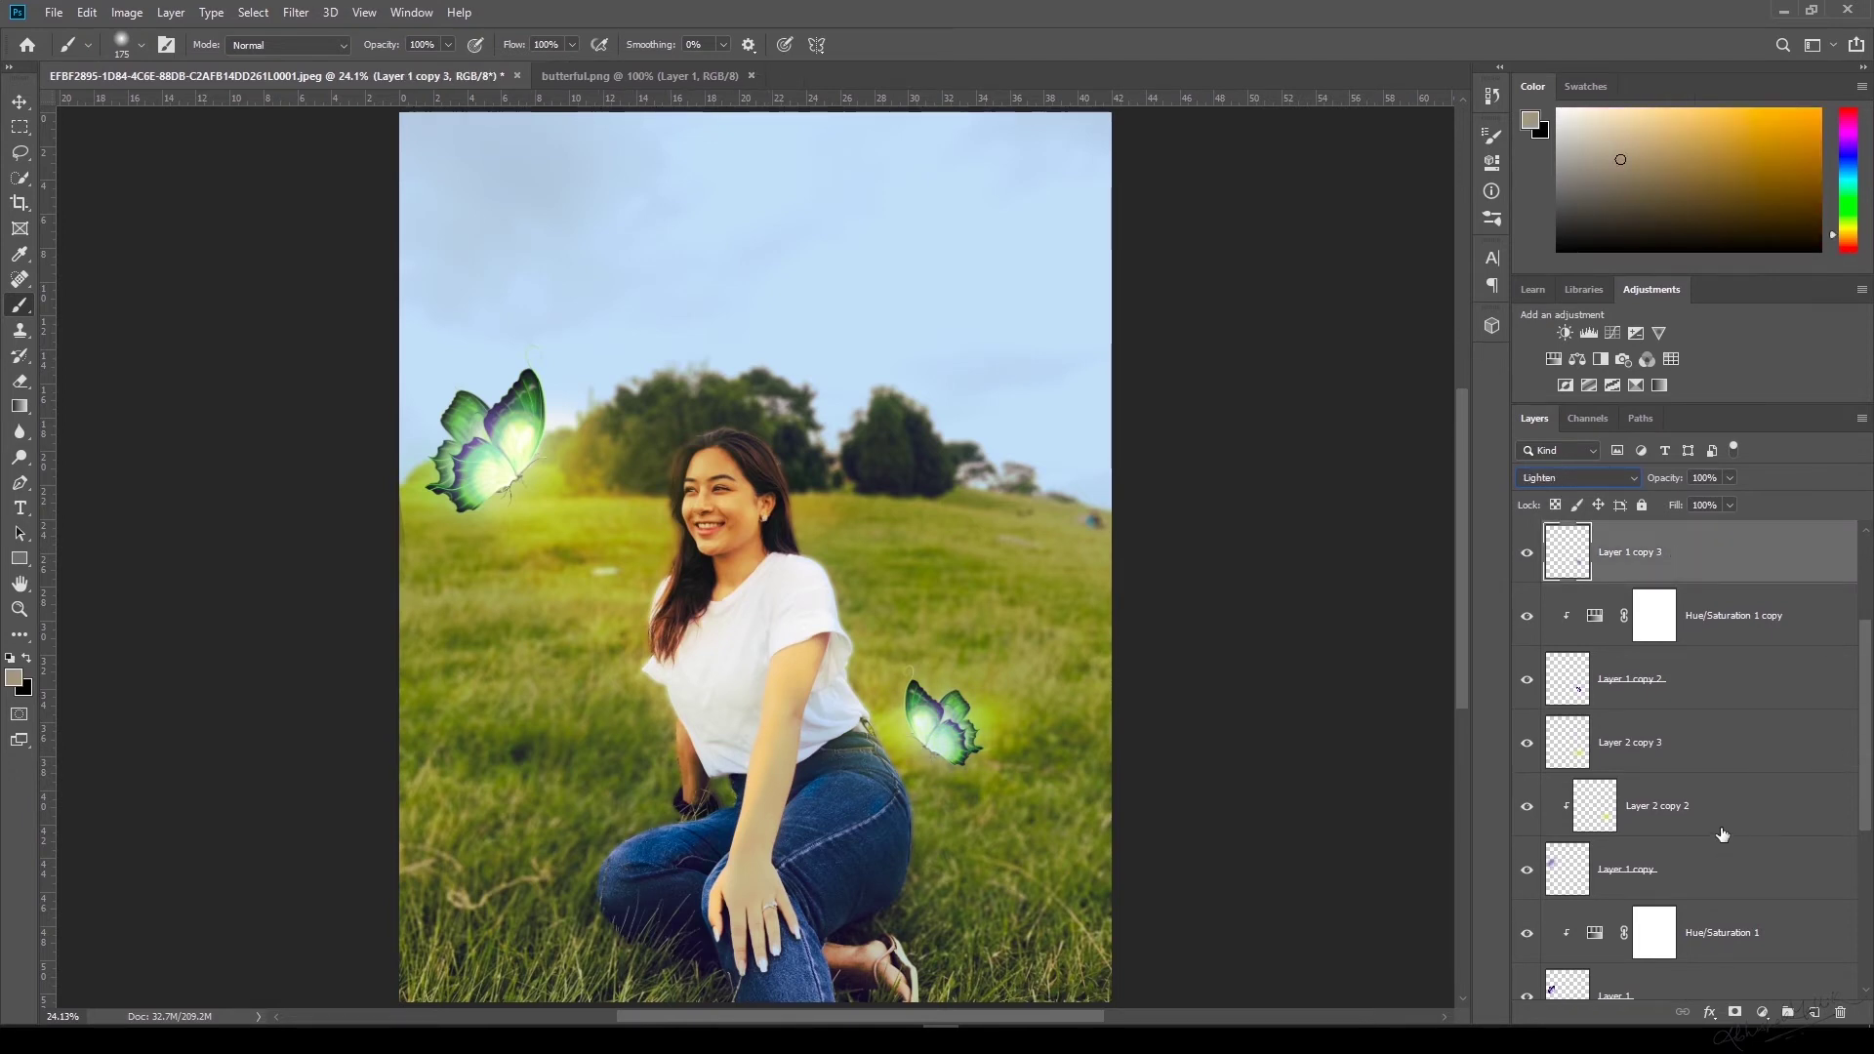
left_click(1744, 804)
left_click(1529, 871)
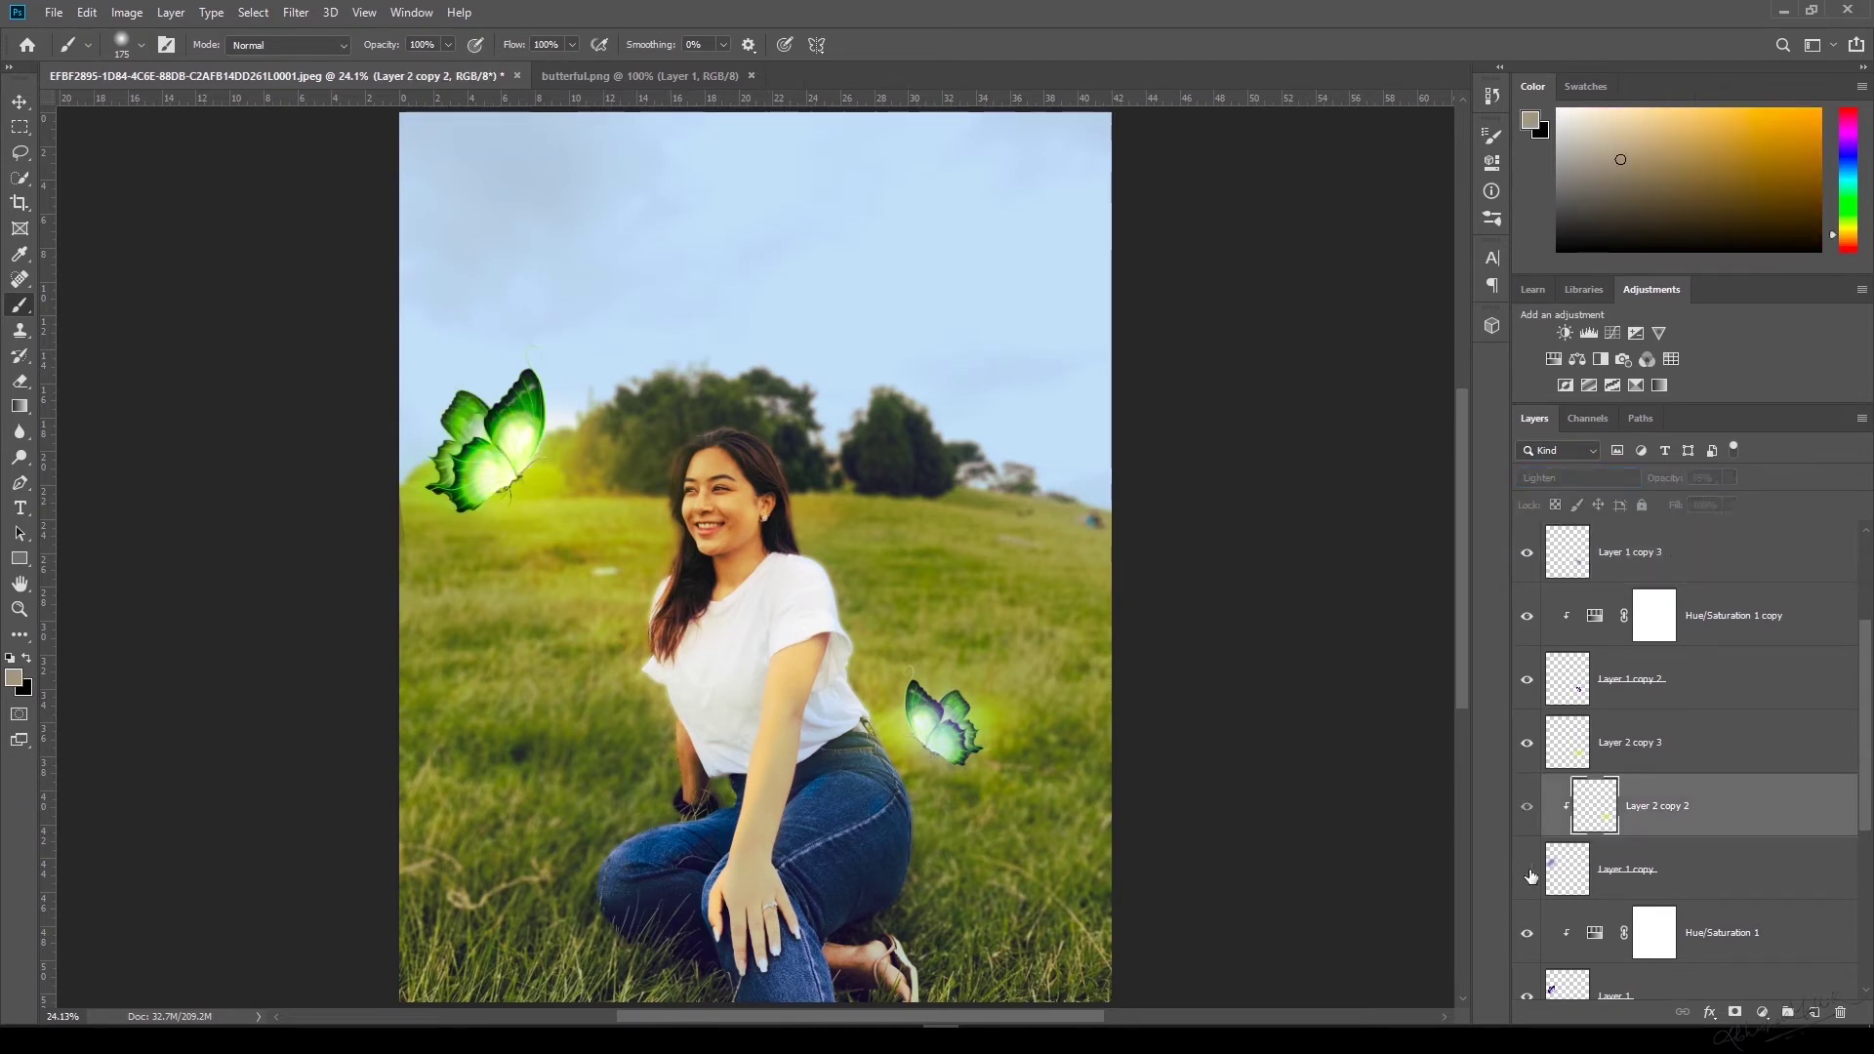
left_click(1529, 871)
left_click(1527, 746)
left_click(1528, 747)
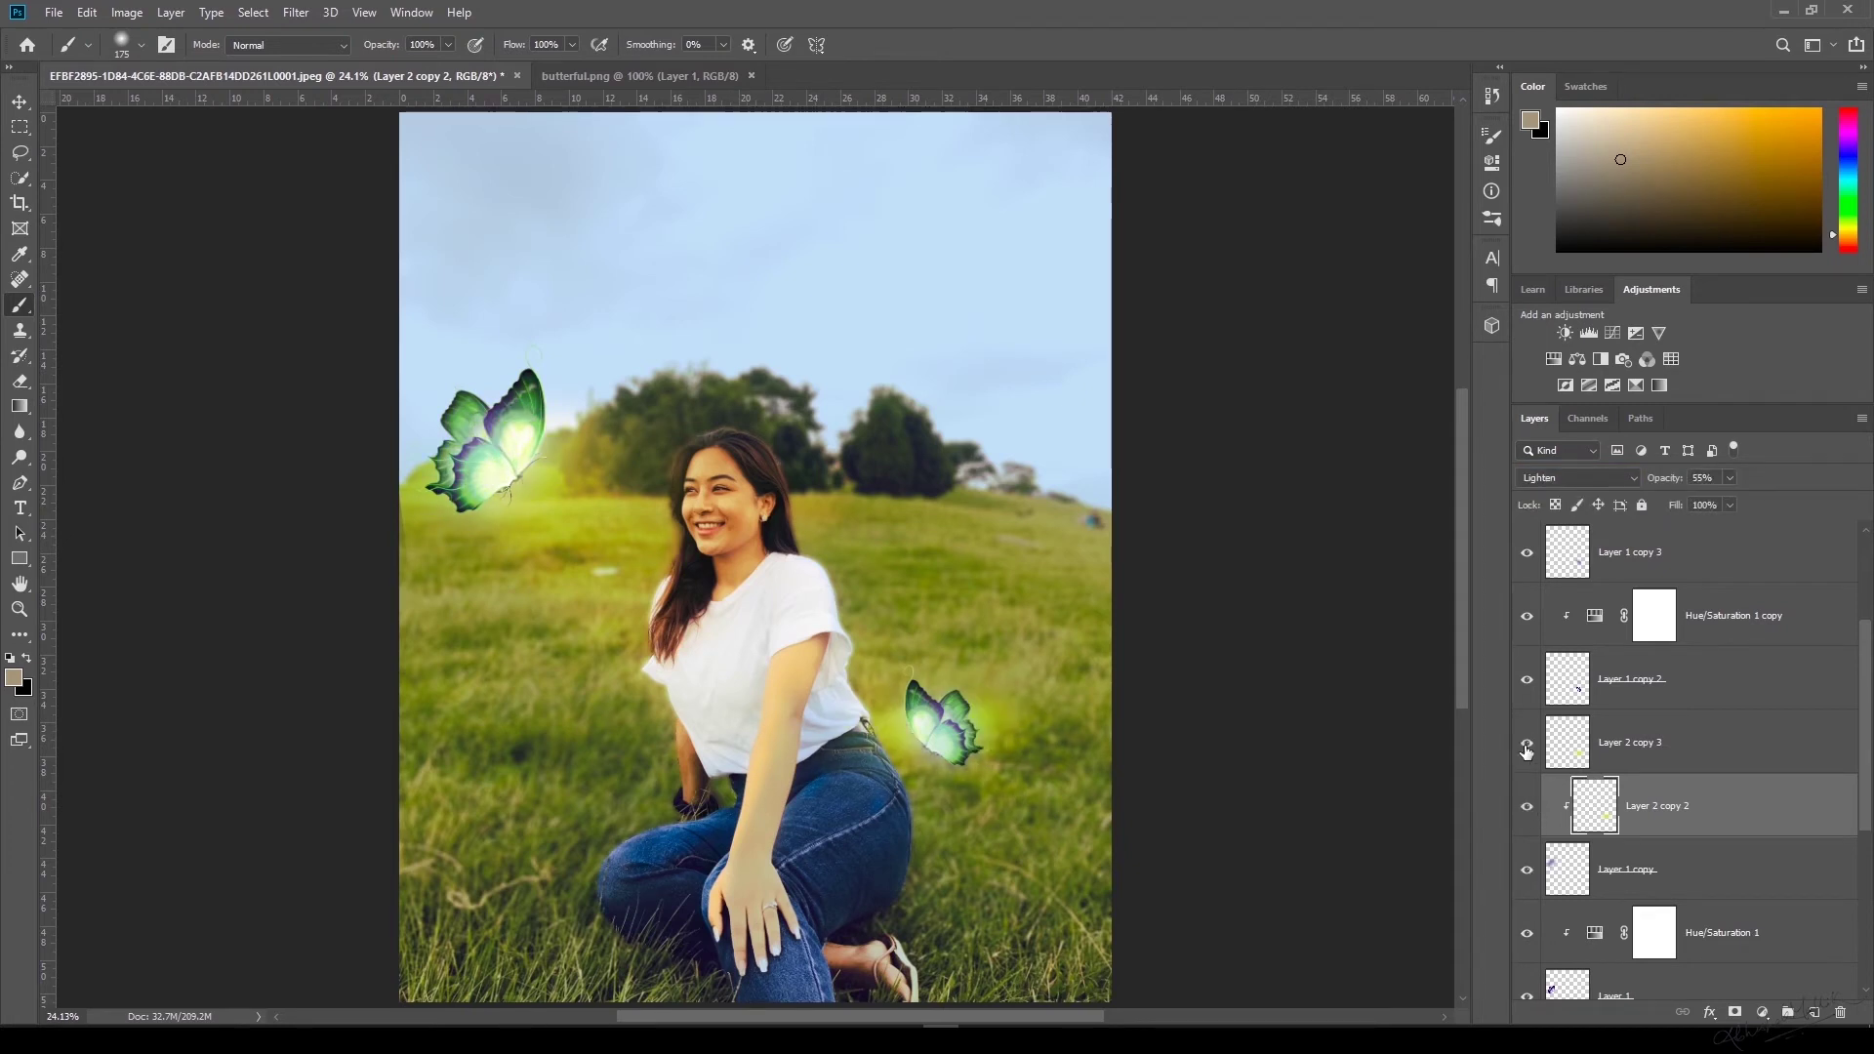
left_click(1670, 744, "shift")
left_click(1670, 557, "shift")
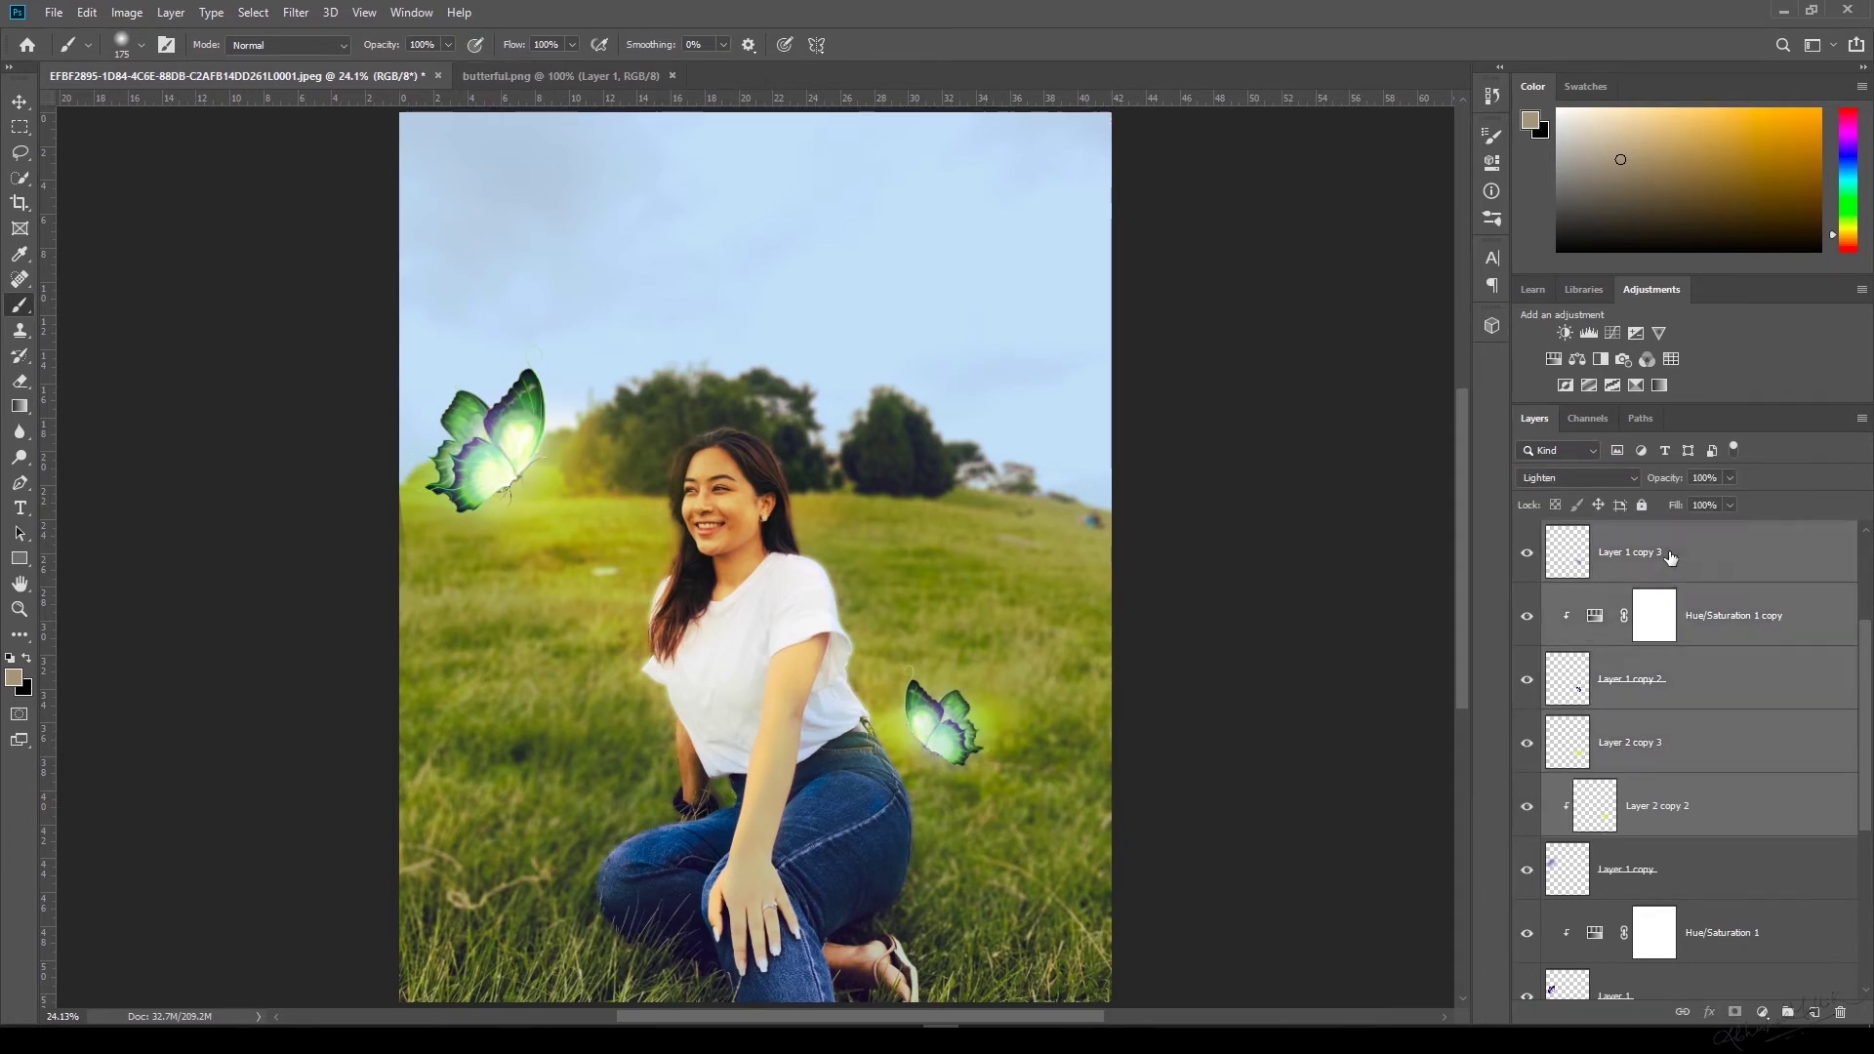
left_click(1725, 832)
left_click(1527, 807)
left_click(1527, 807)
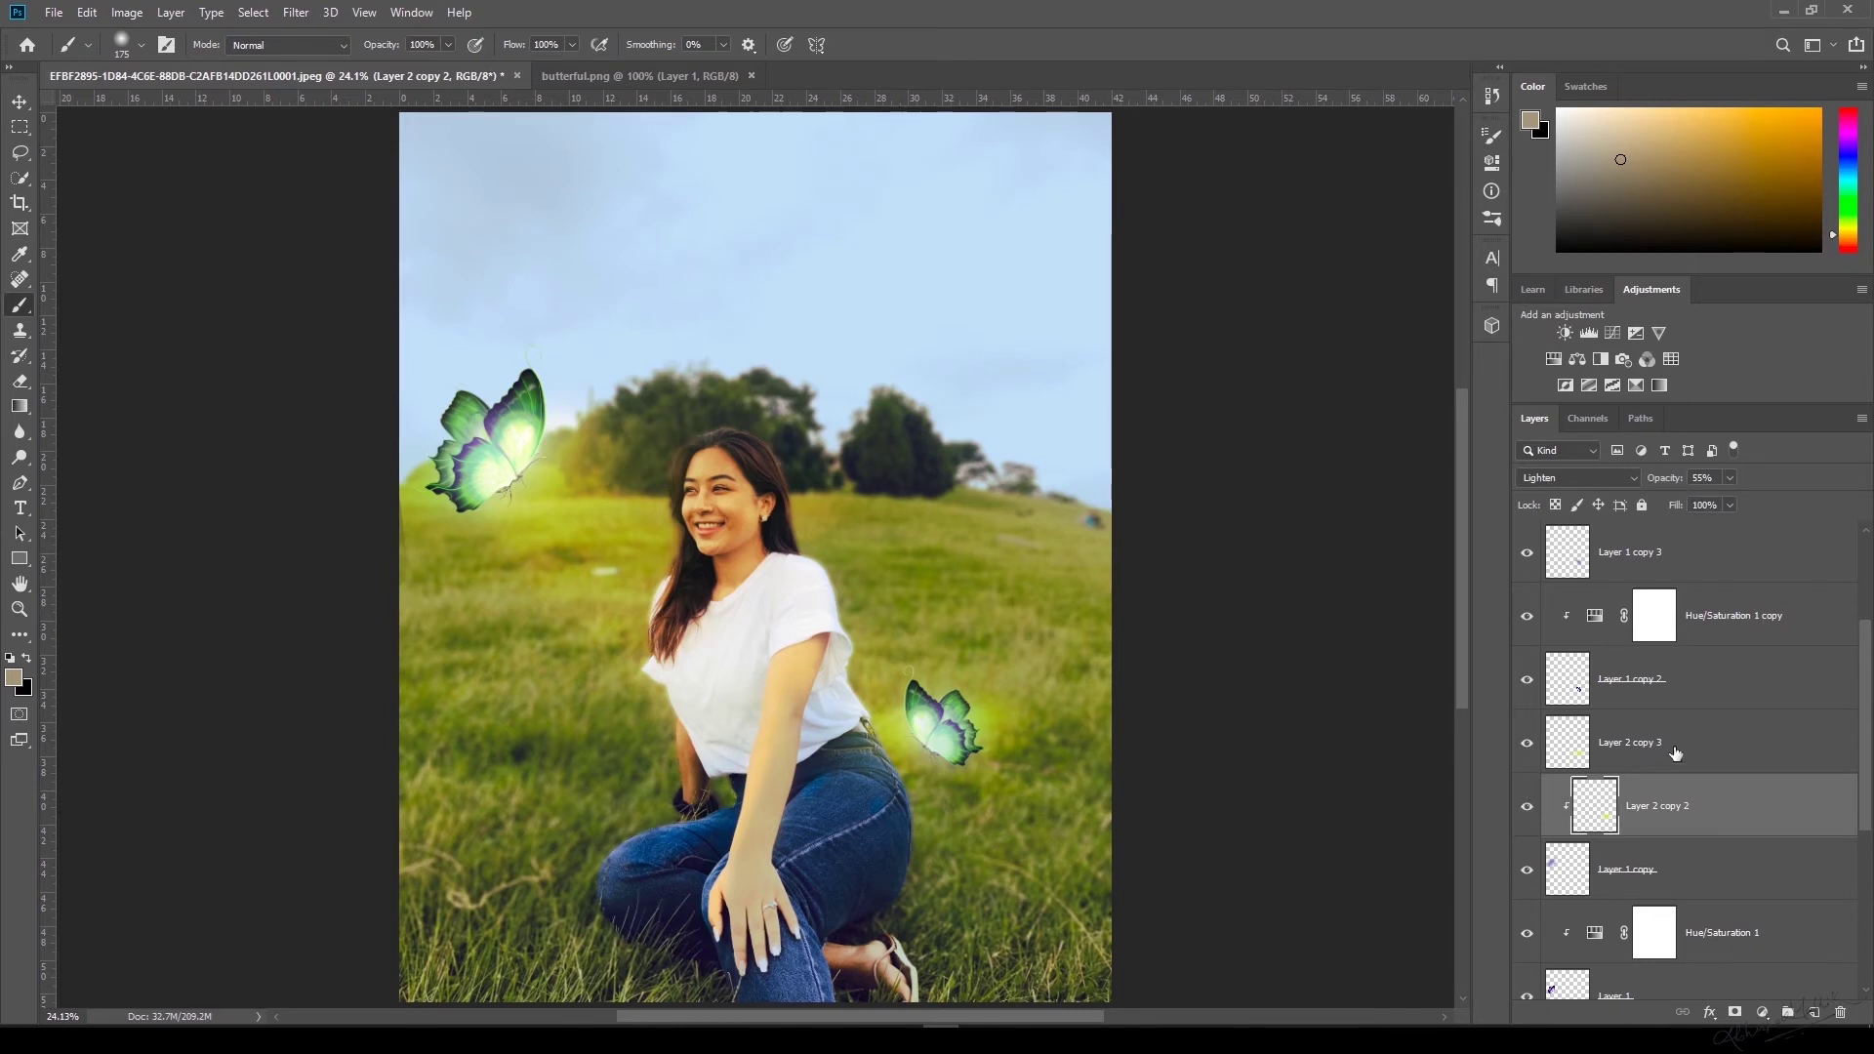
Move the smaller butterfly's layers, Layer 2 copy 3 through Layer 1 copy 3, up and closer to the model, rotating them slightly.
left_click(1676, 751)
left_click(1528, 744)
left_click(1527, 745)
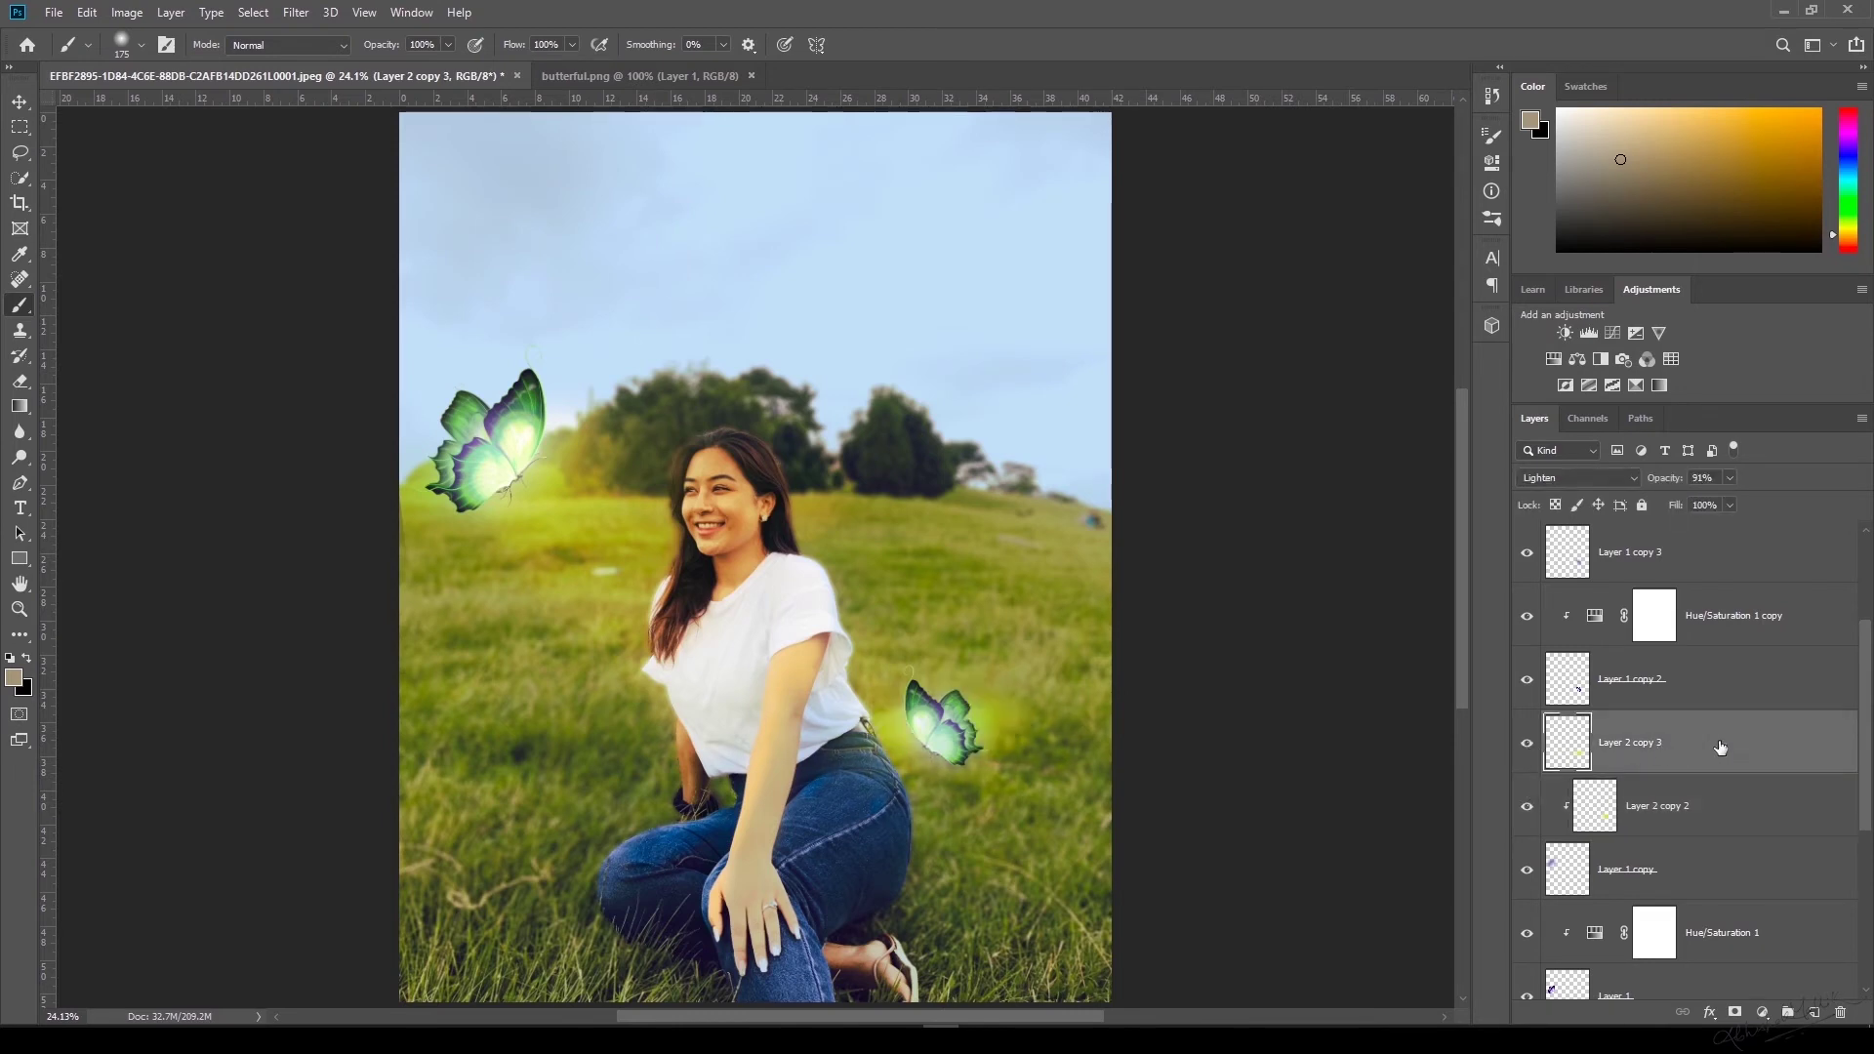
left_click(1664, 573, "shift")
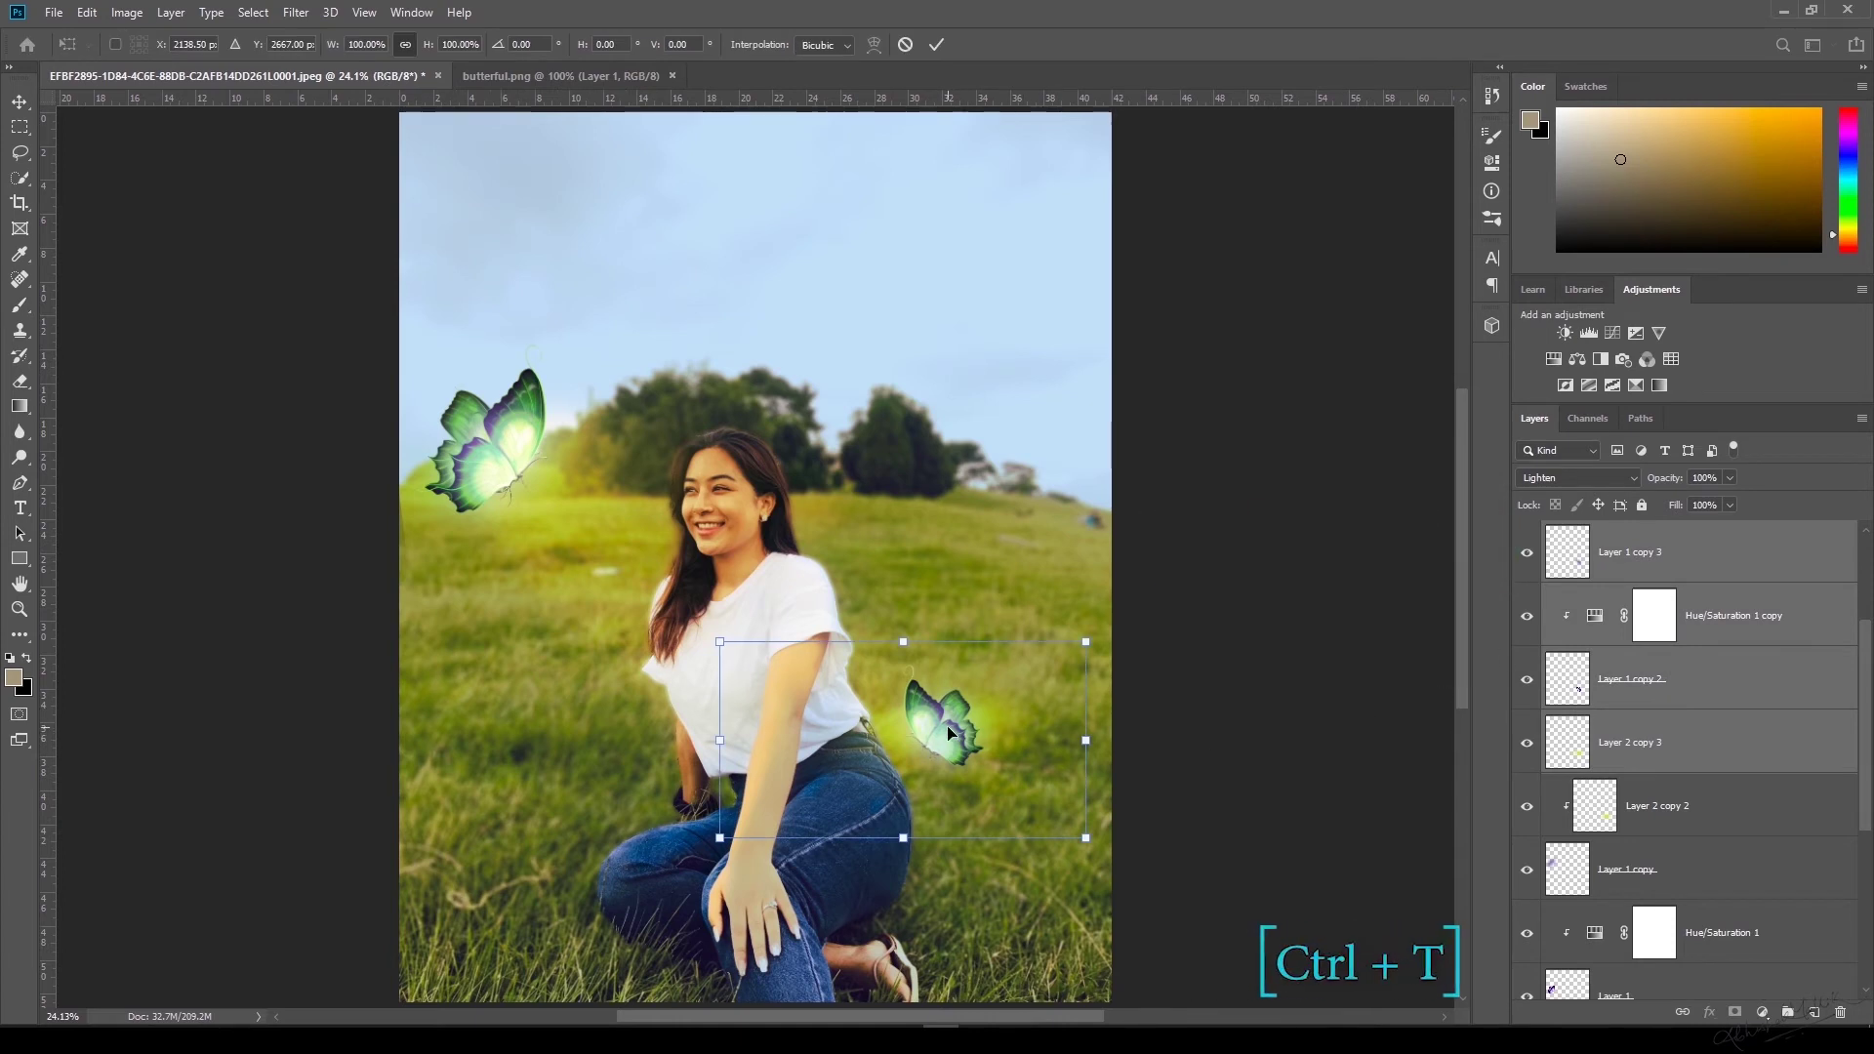
key("ctrl+t")
mouse_move(949, 730)
left_mouse_down()
mouse_move(935, 683)
mouse_move(934, 698)
left_mouse_up()
left_click_drag(699, 805, 610, 841)
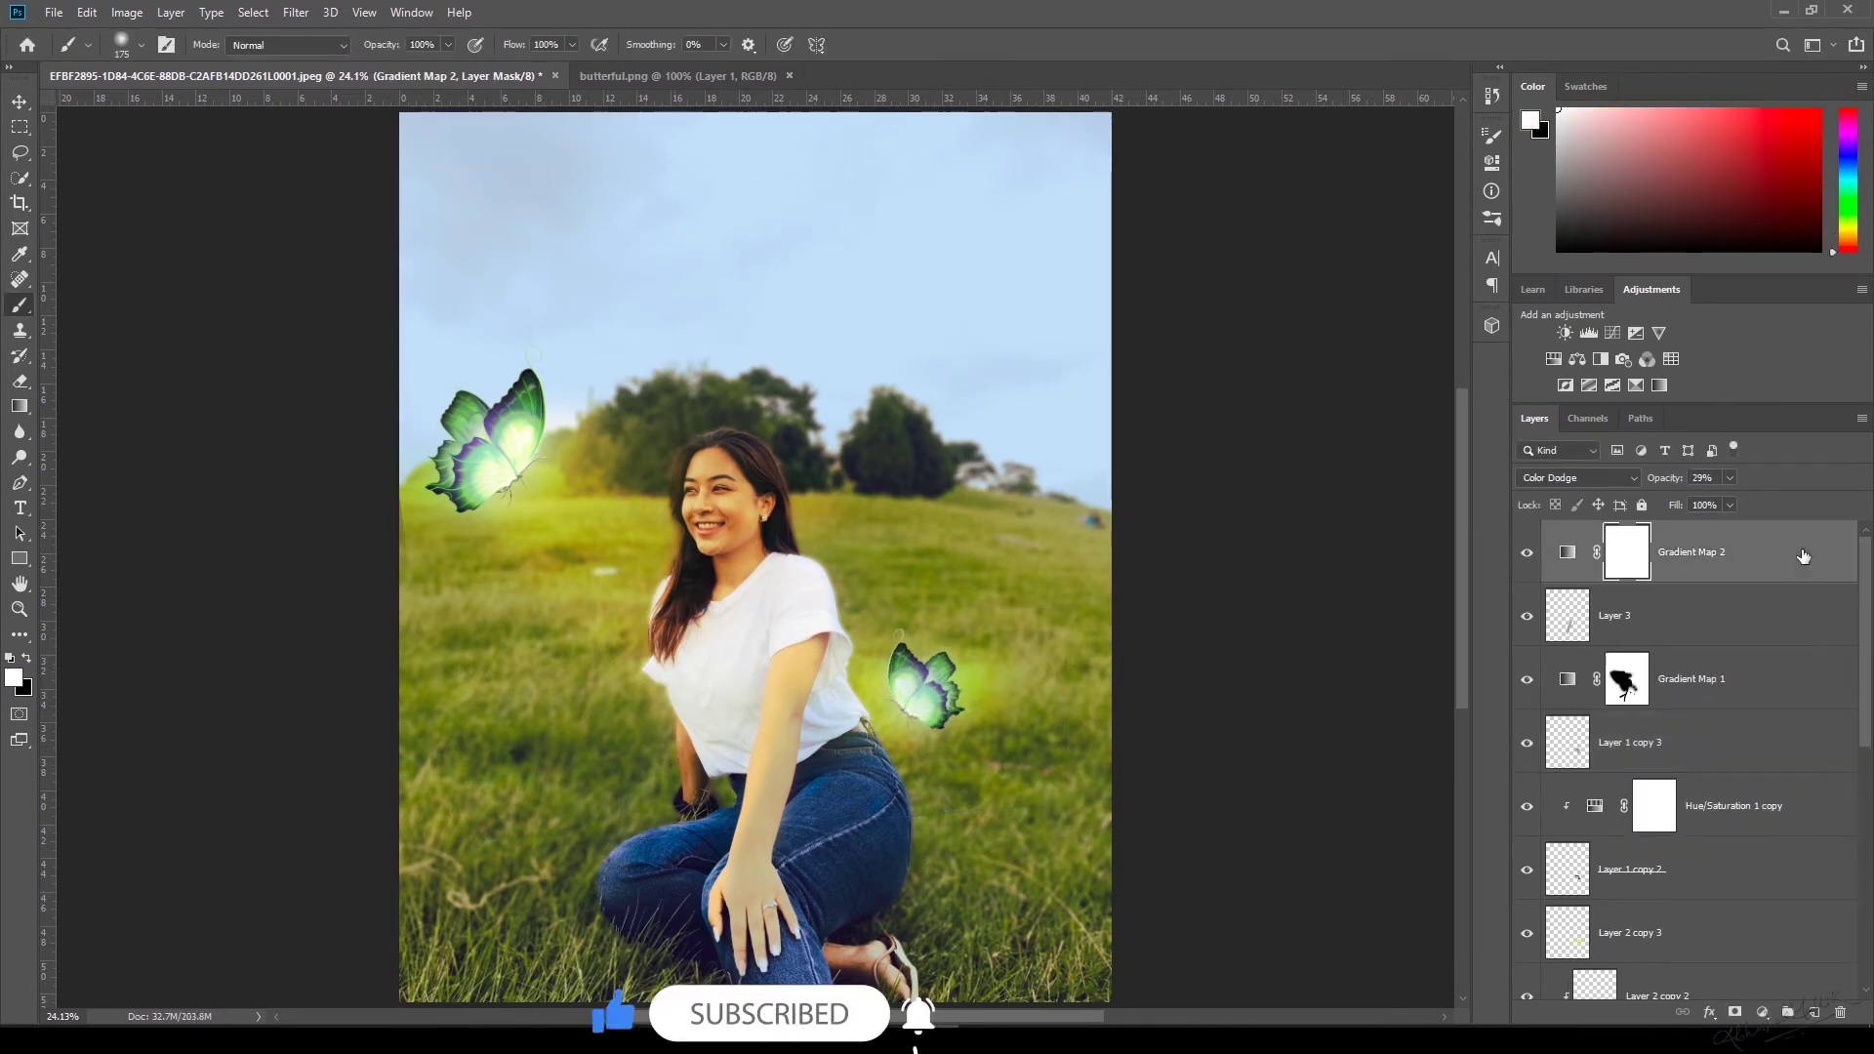
Compare the image with and without Gradient Map 2, and inspect the model and both butterflies up close.
left_click(1528, 552)
left_click(1528, 553)
key("z")
key("ctrl+plus")
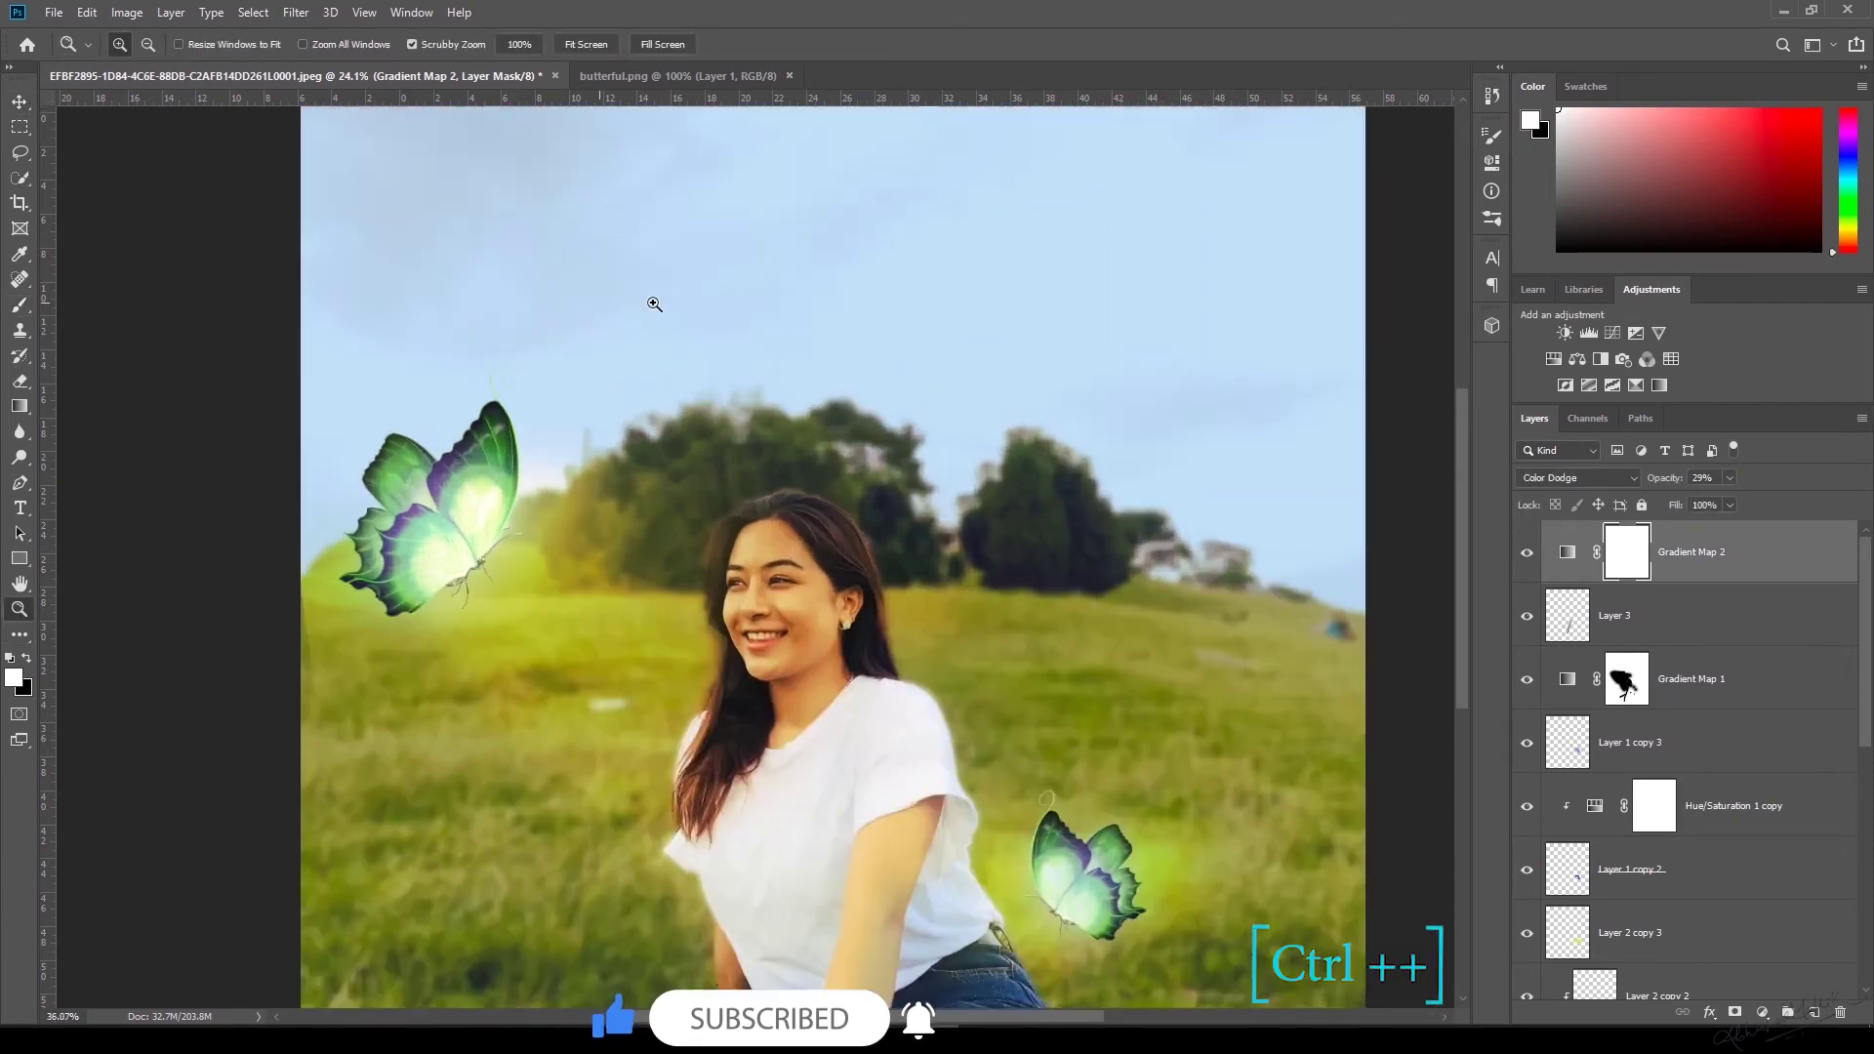
left_click_drag(905, 611, 884, 444)
scroll(883, 444, "down", 5)
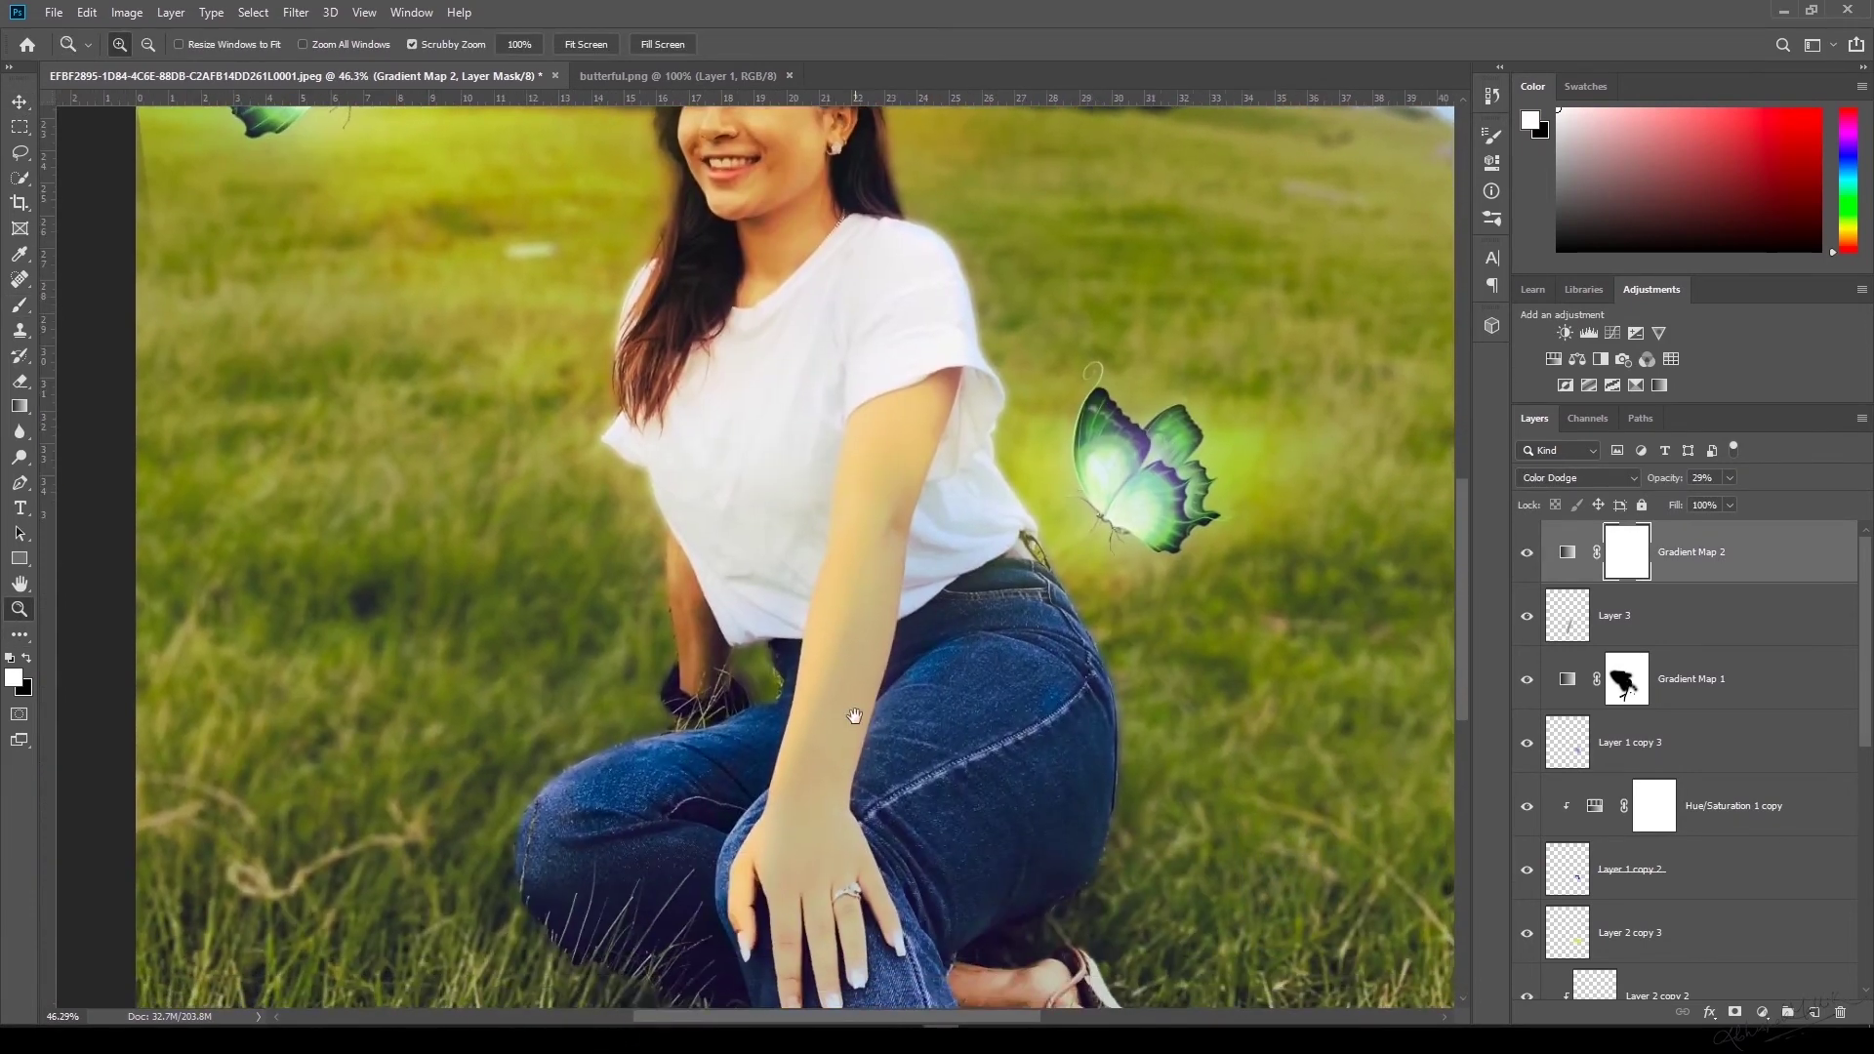
scroll(883, 488, "up", 7)
right_click(873, 503)
left_click(906, 515)
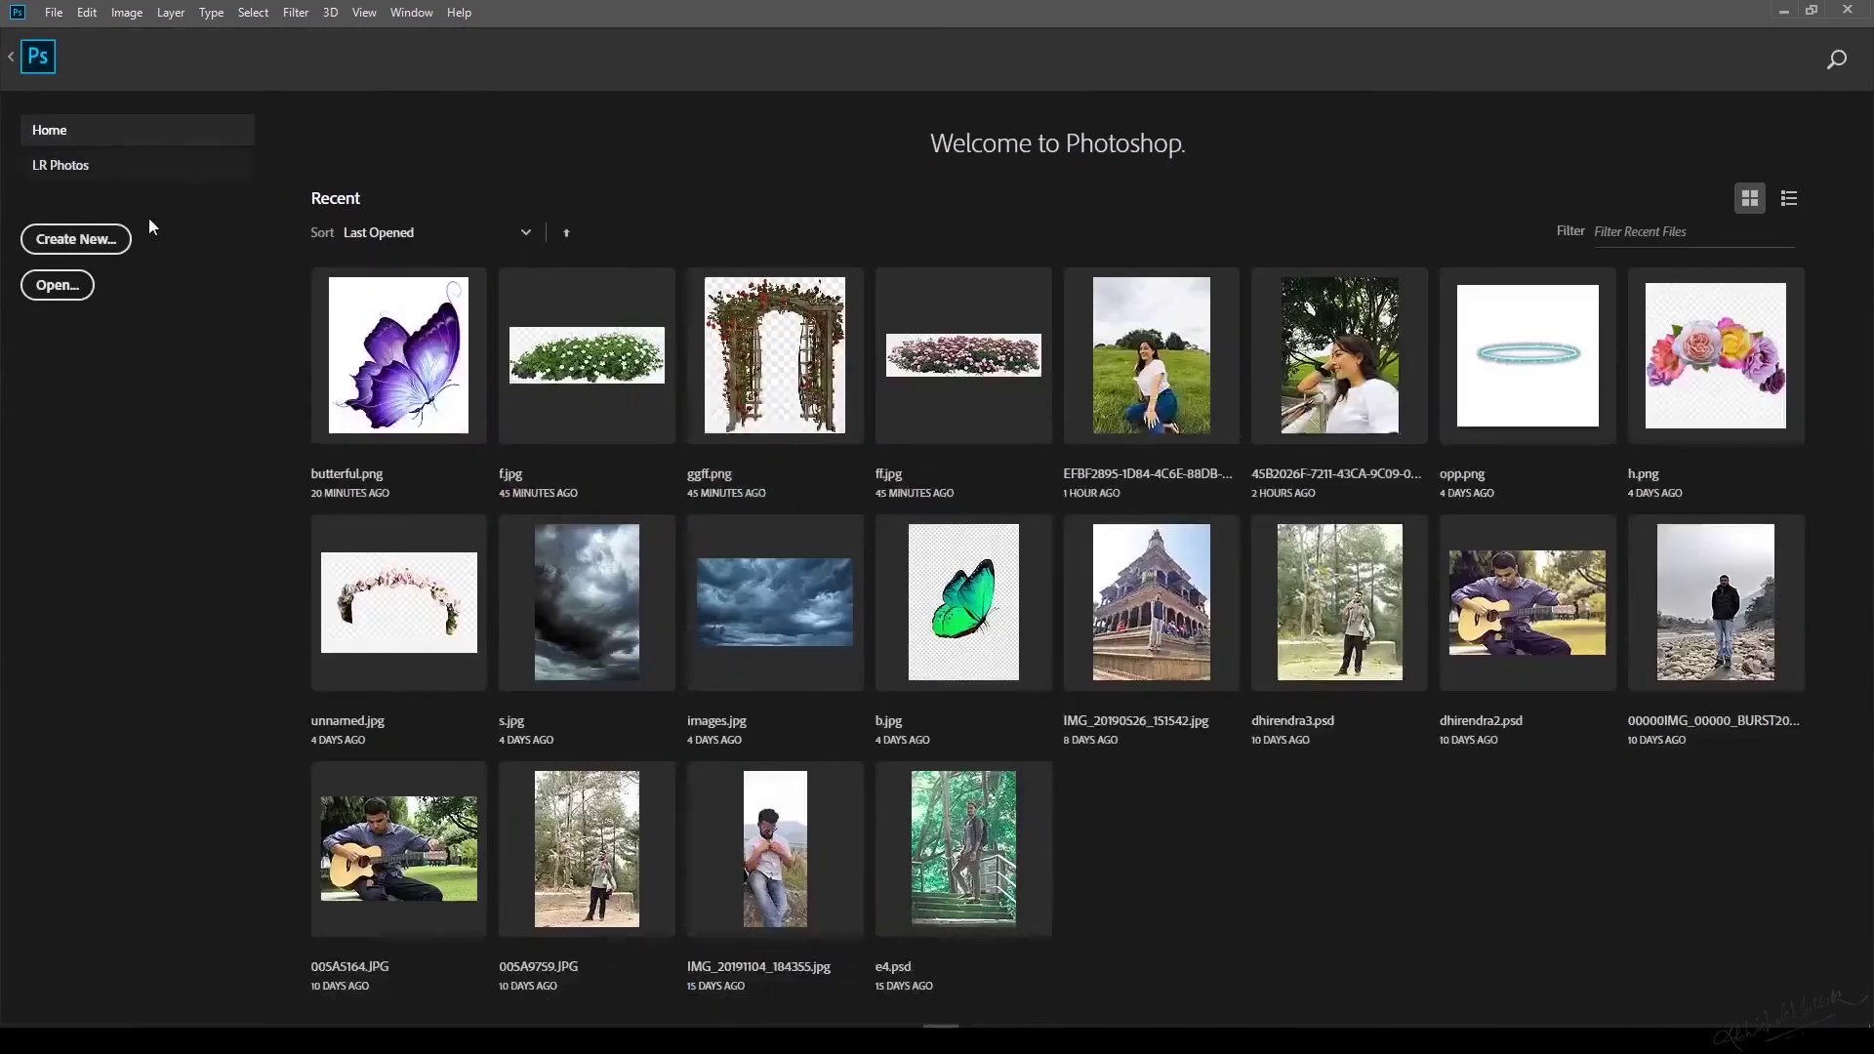
Open the transparent full-moon PNG from the Downloads folder.
left_click(27, 44)
left_click(77, 291)
left_click(271, 179)
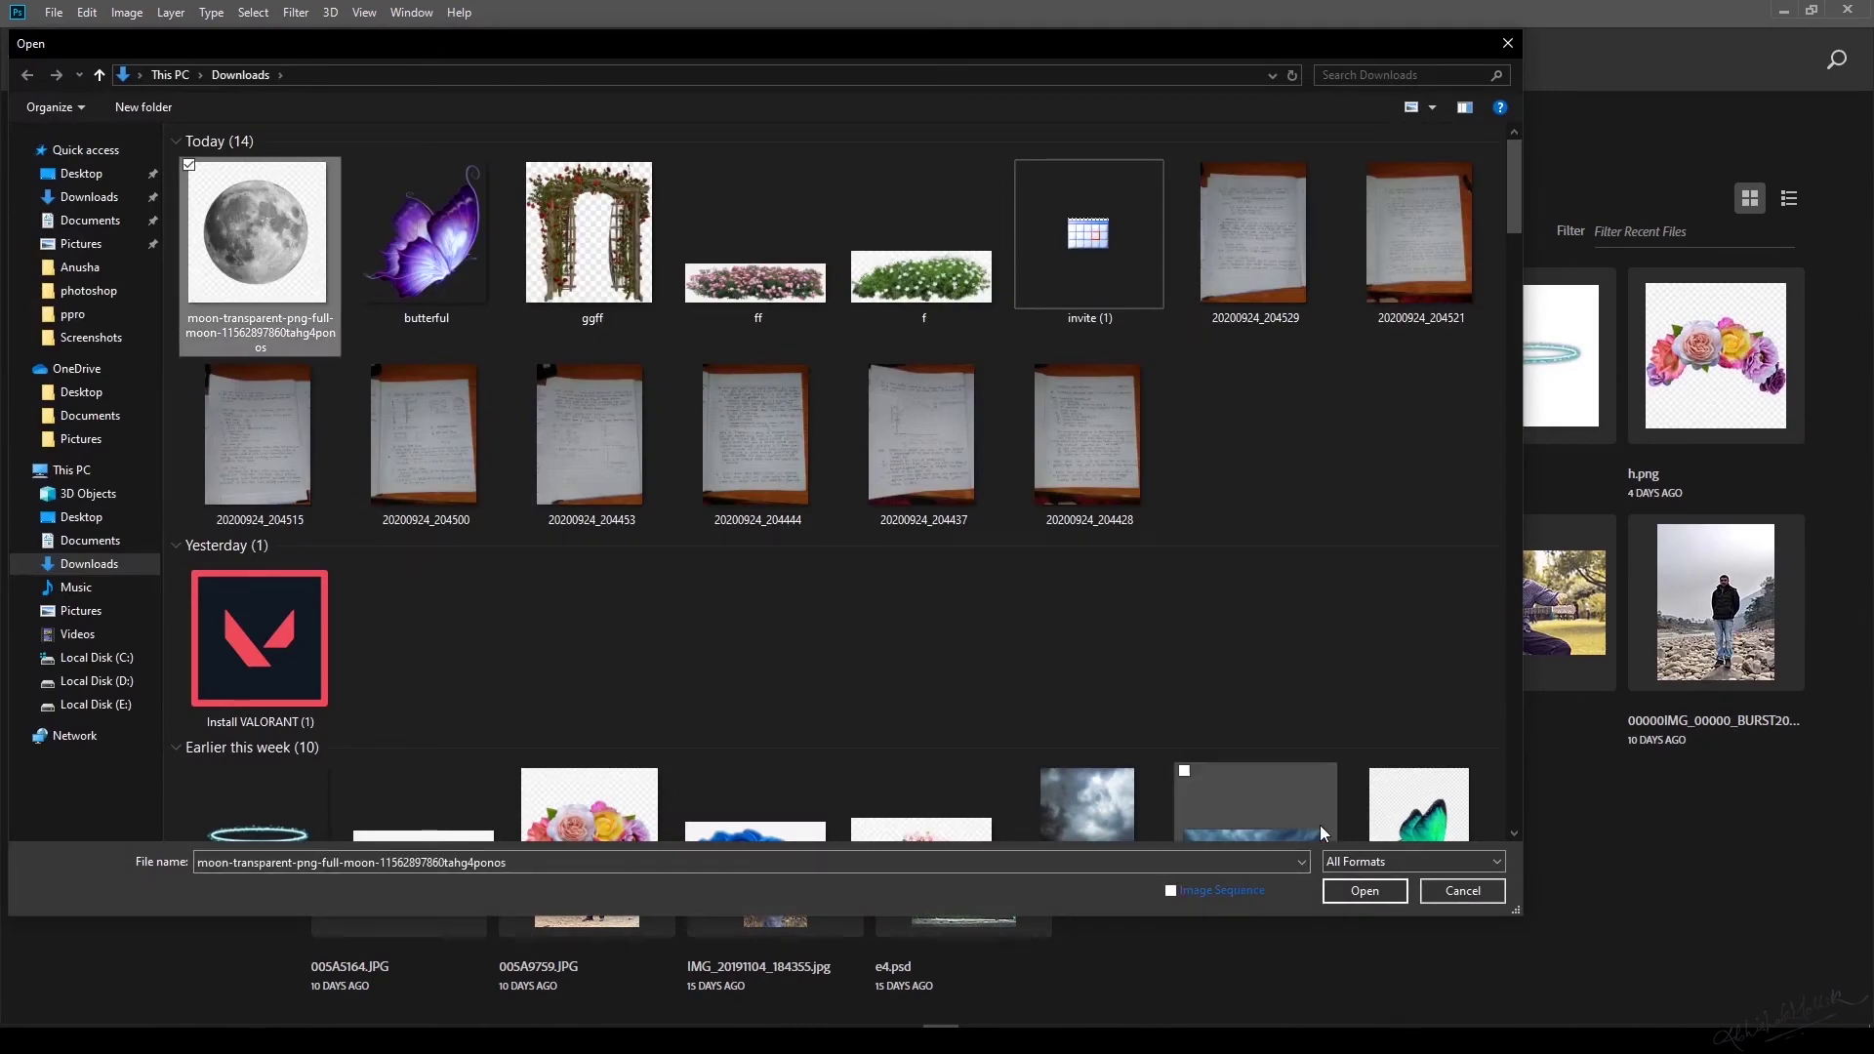
left_click(1344, 892)
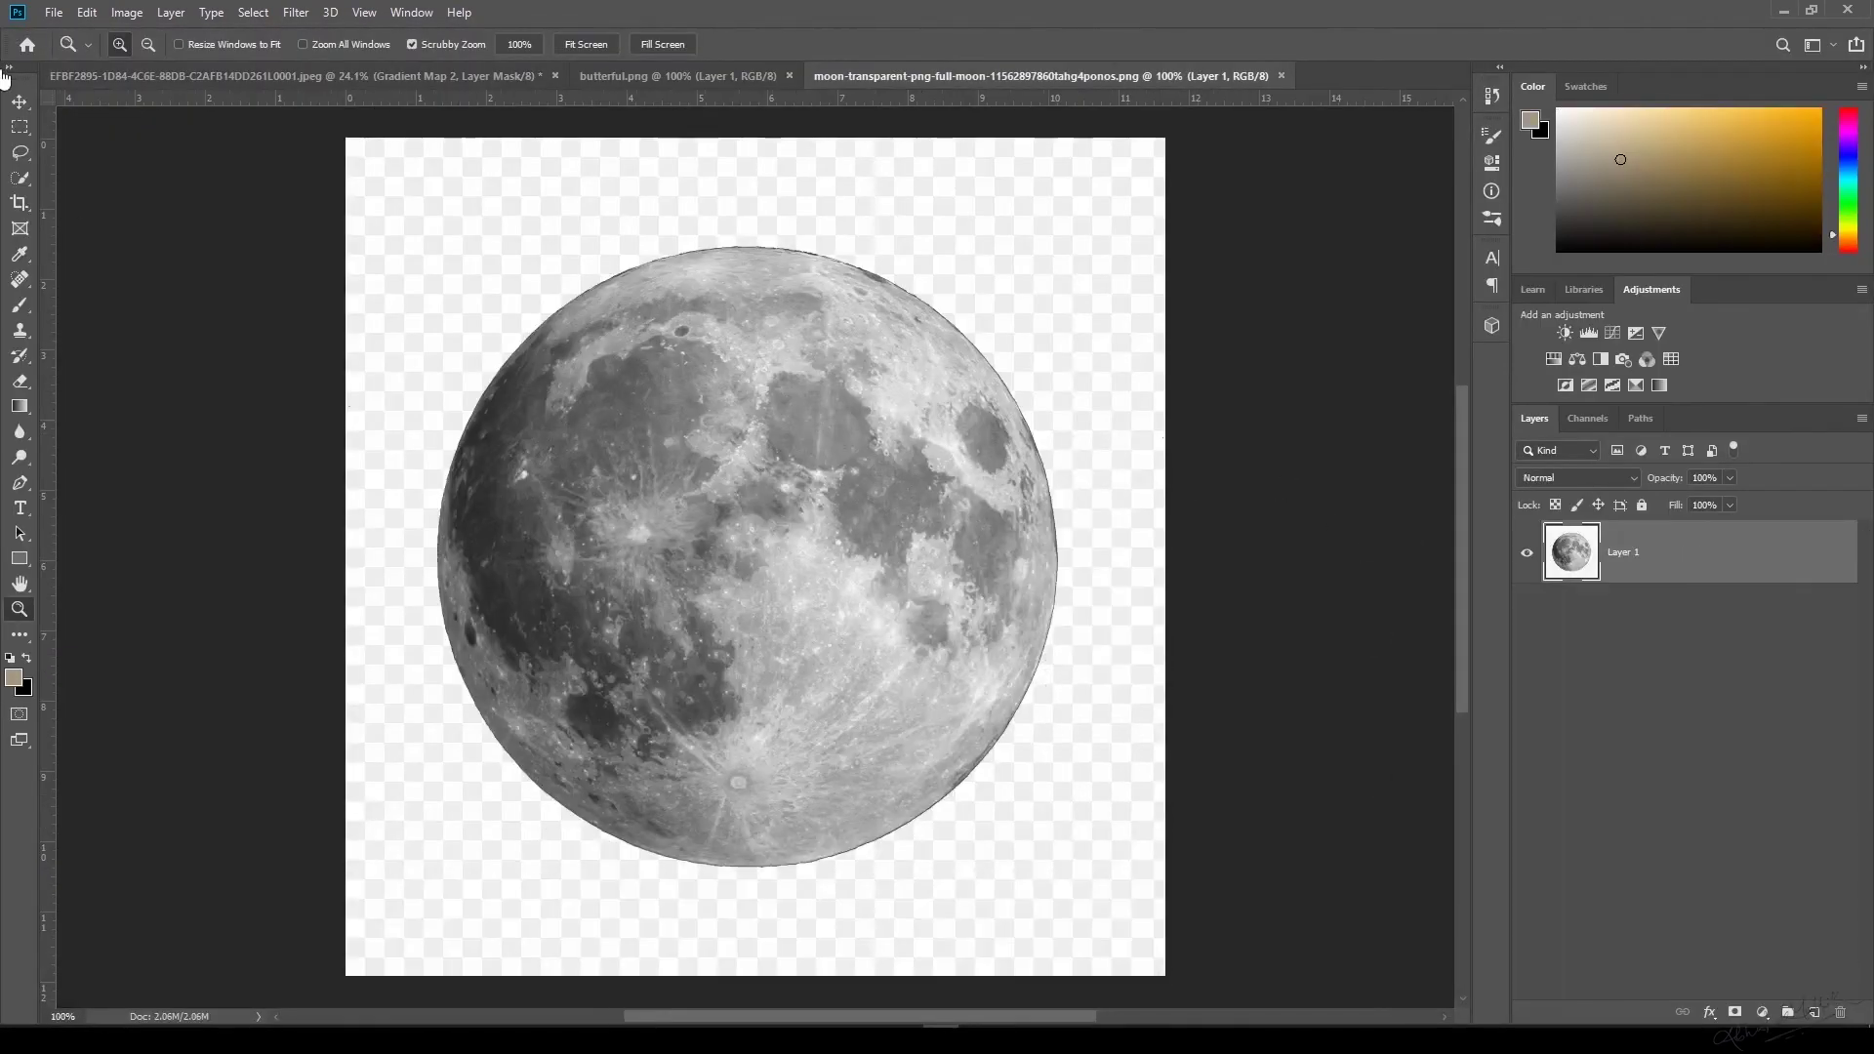
Select the moon with Select Subject and bring it into the portrait document, placing it in the sky.
left_click(20, 101)
mouse_move(670, 518)
left_mouse_down()
mouse_move(575, 459)
mouse_move(669, 543)
mouse_move(669, 517)
left_mouse_up()
left_click(15, 180)
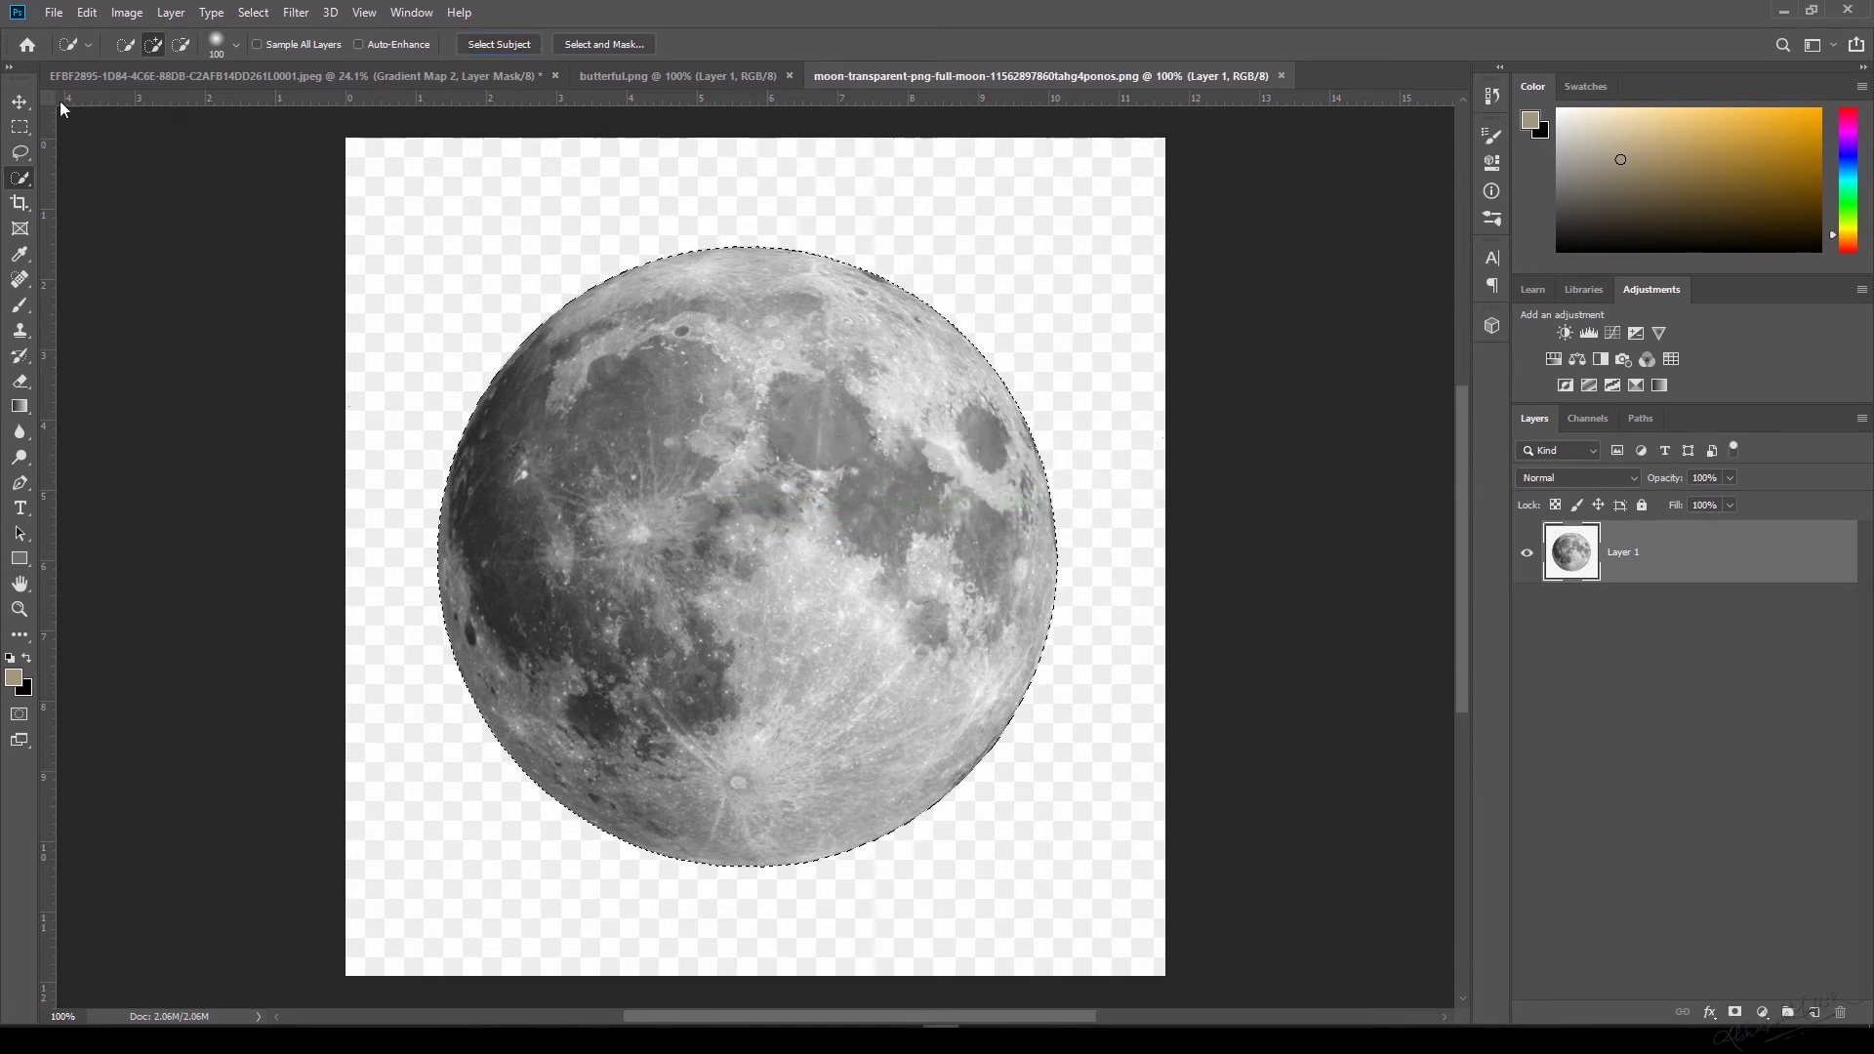
key("v")
mouse_move(837, 515)
left_mouse_down()
mouse_move(763, 419)
mouse_move(700, 400)
mouse_move(650, 164)
mouse_move(449, 117)
mouse_move(877, 353)
mouse_move(964, 231)
left_mouse_up()
left_click(1021, 423)
Scale the moon down to less than half its size in the upper right of the sky.
key("ctrl+t")
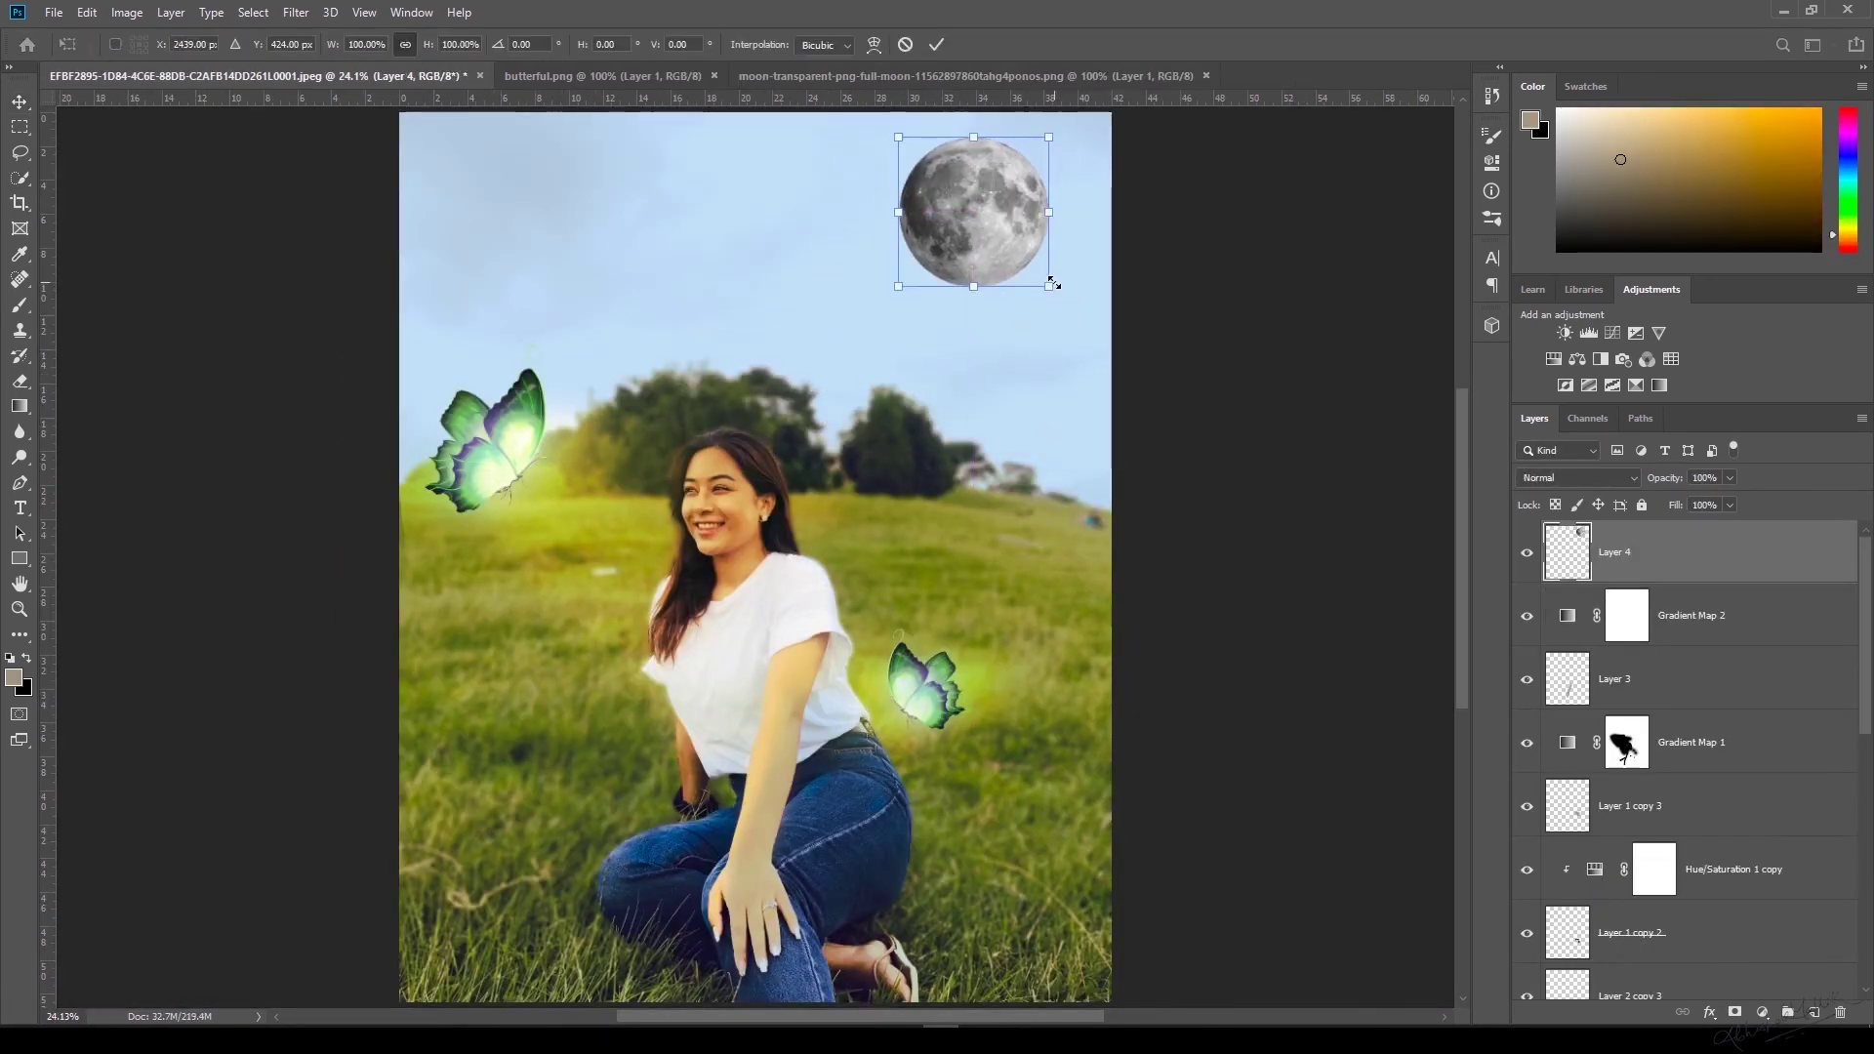
left_click_drag(1046, 280, 1023, 250)
key("Return")
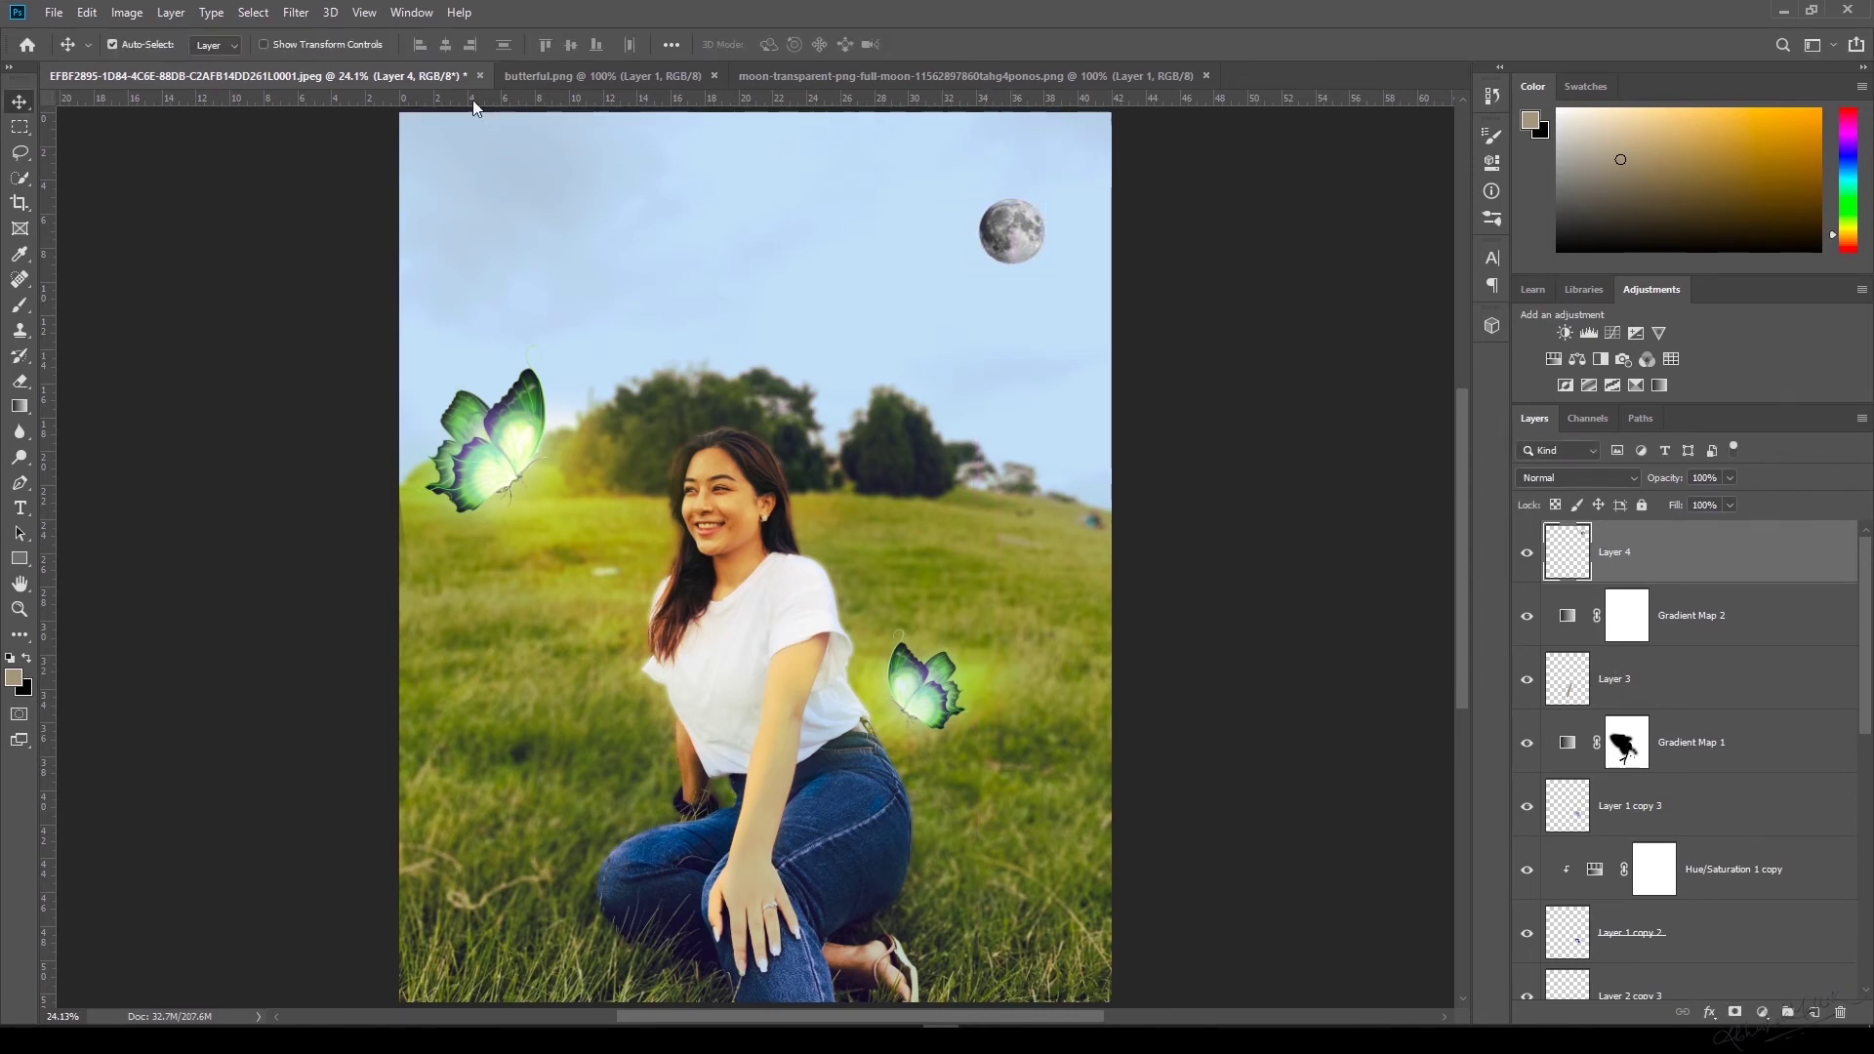
Apply a Gaussian Blur with a radius of 2.4 pixels to the moon on Layer 4.
left_click(295, 12)
mouse_move(381, 230)
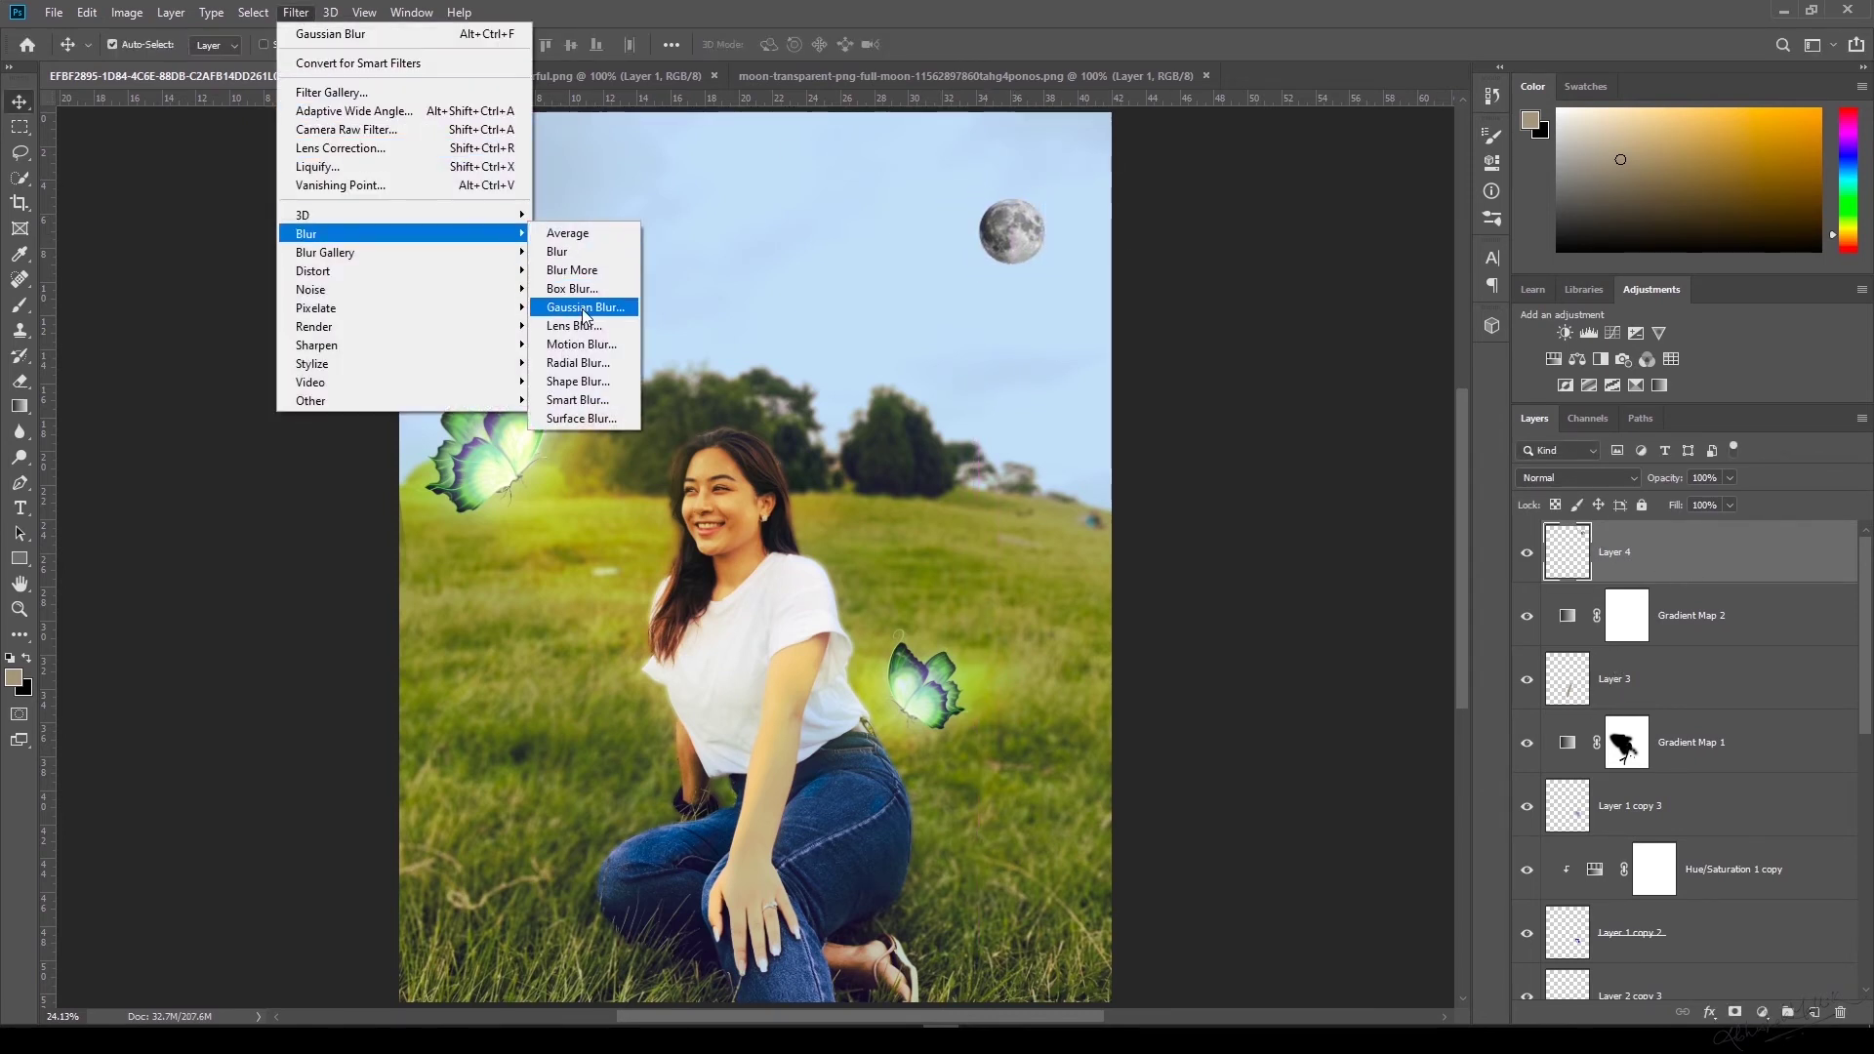
left_click(586, 305)
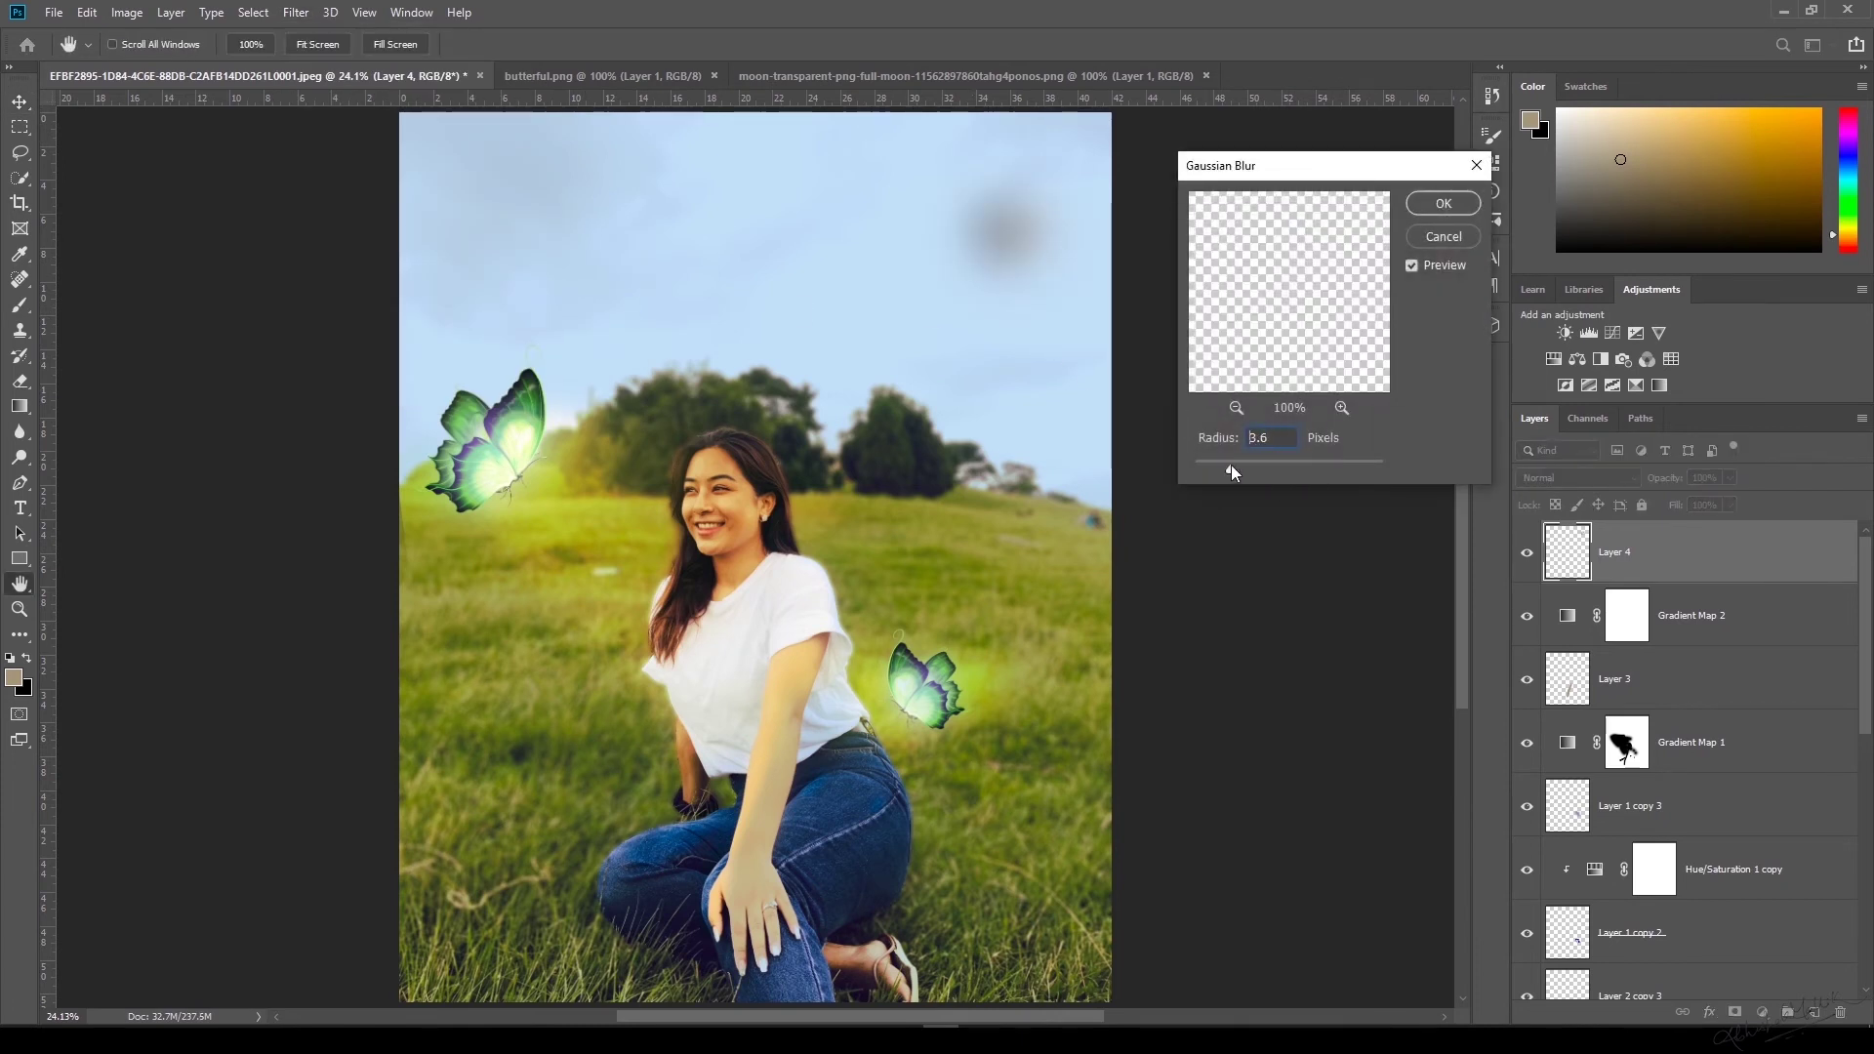
left_click_drag(1232, 464, 1217, 472)
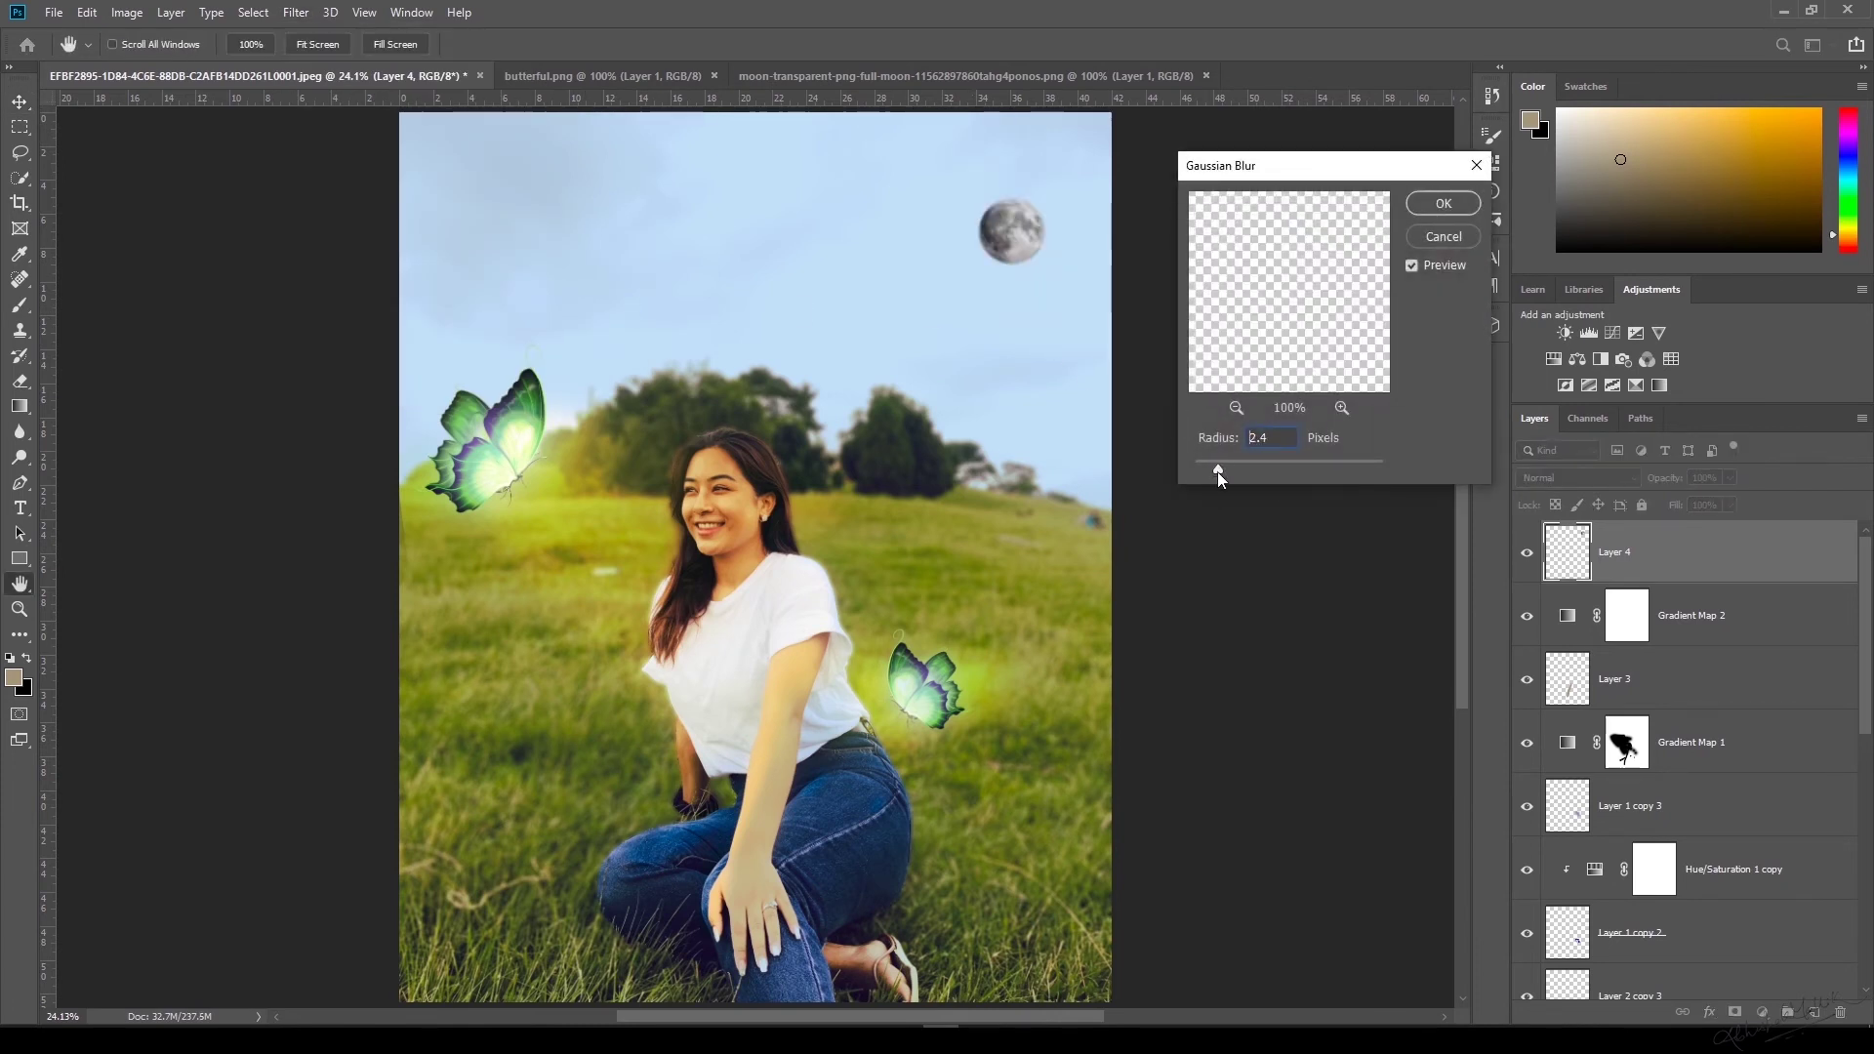
left_click(1444, 203)
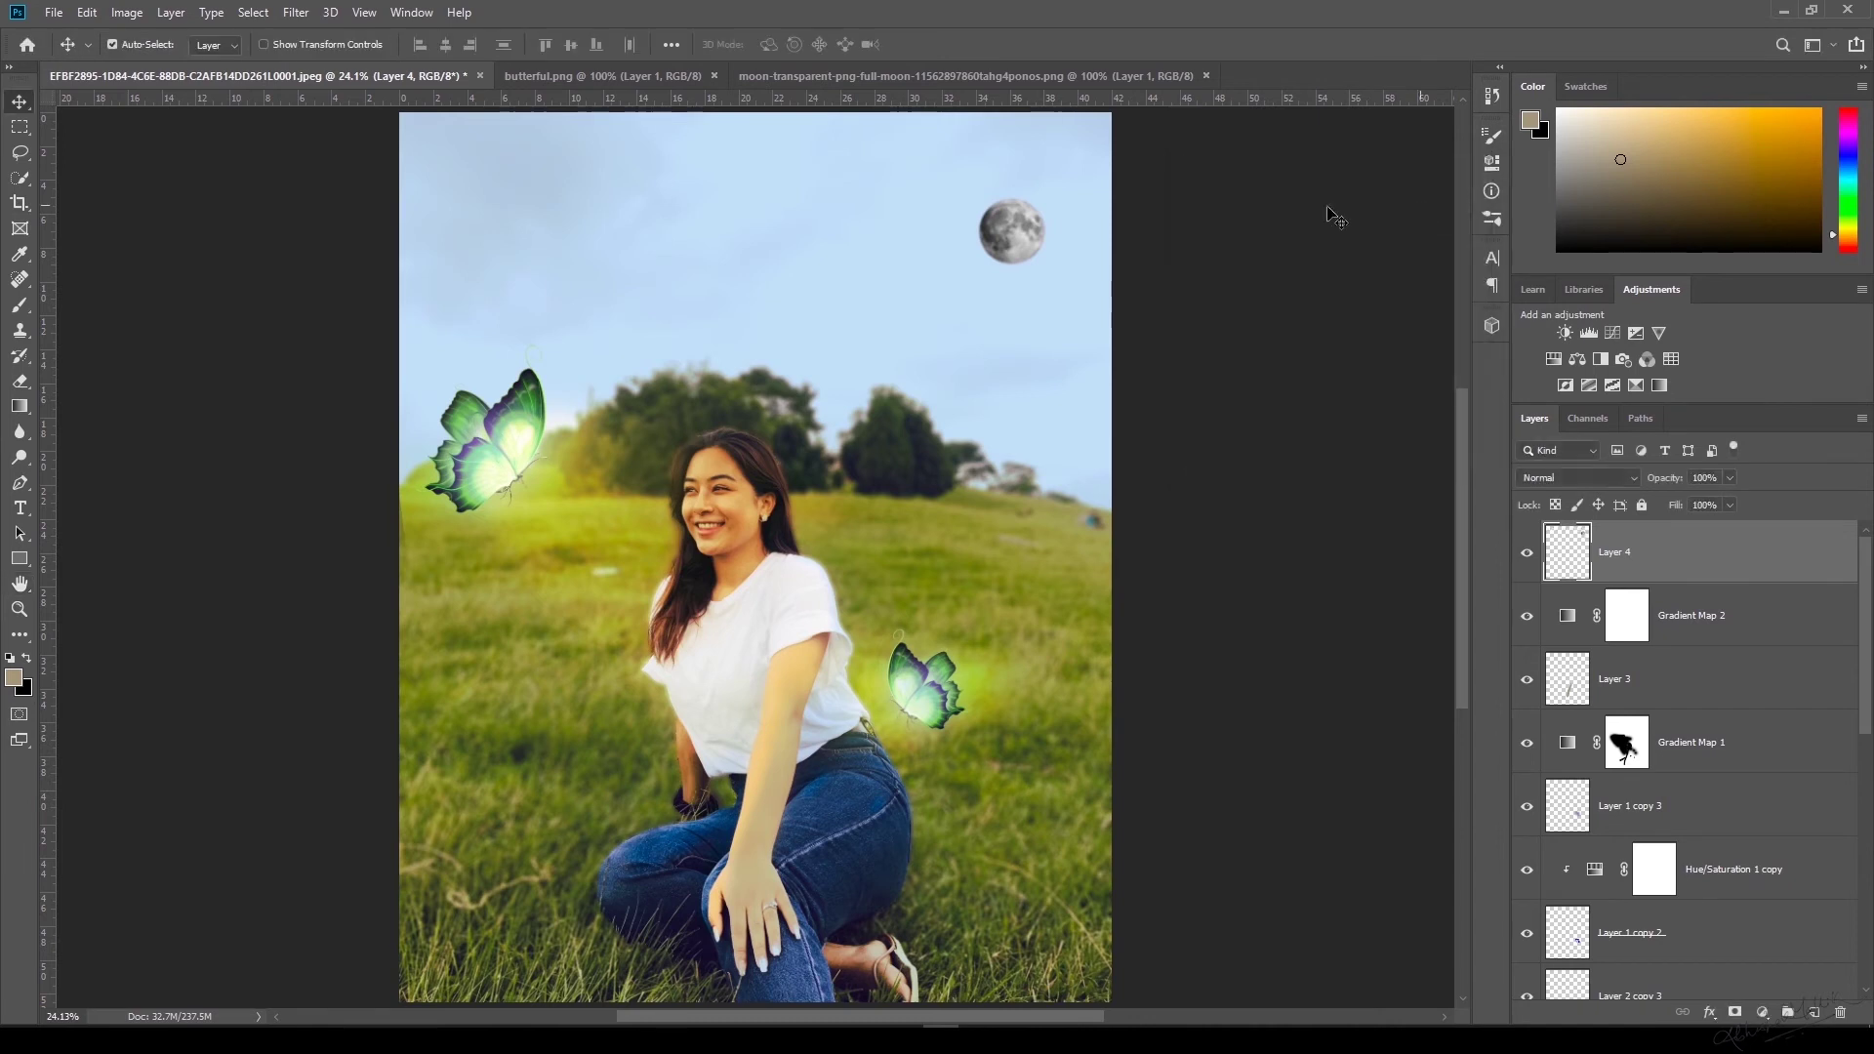
left_click(127, 12)
mouse_move(278, 72)
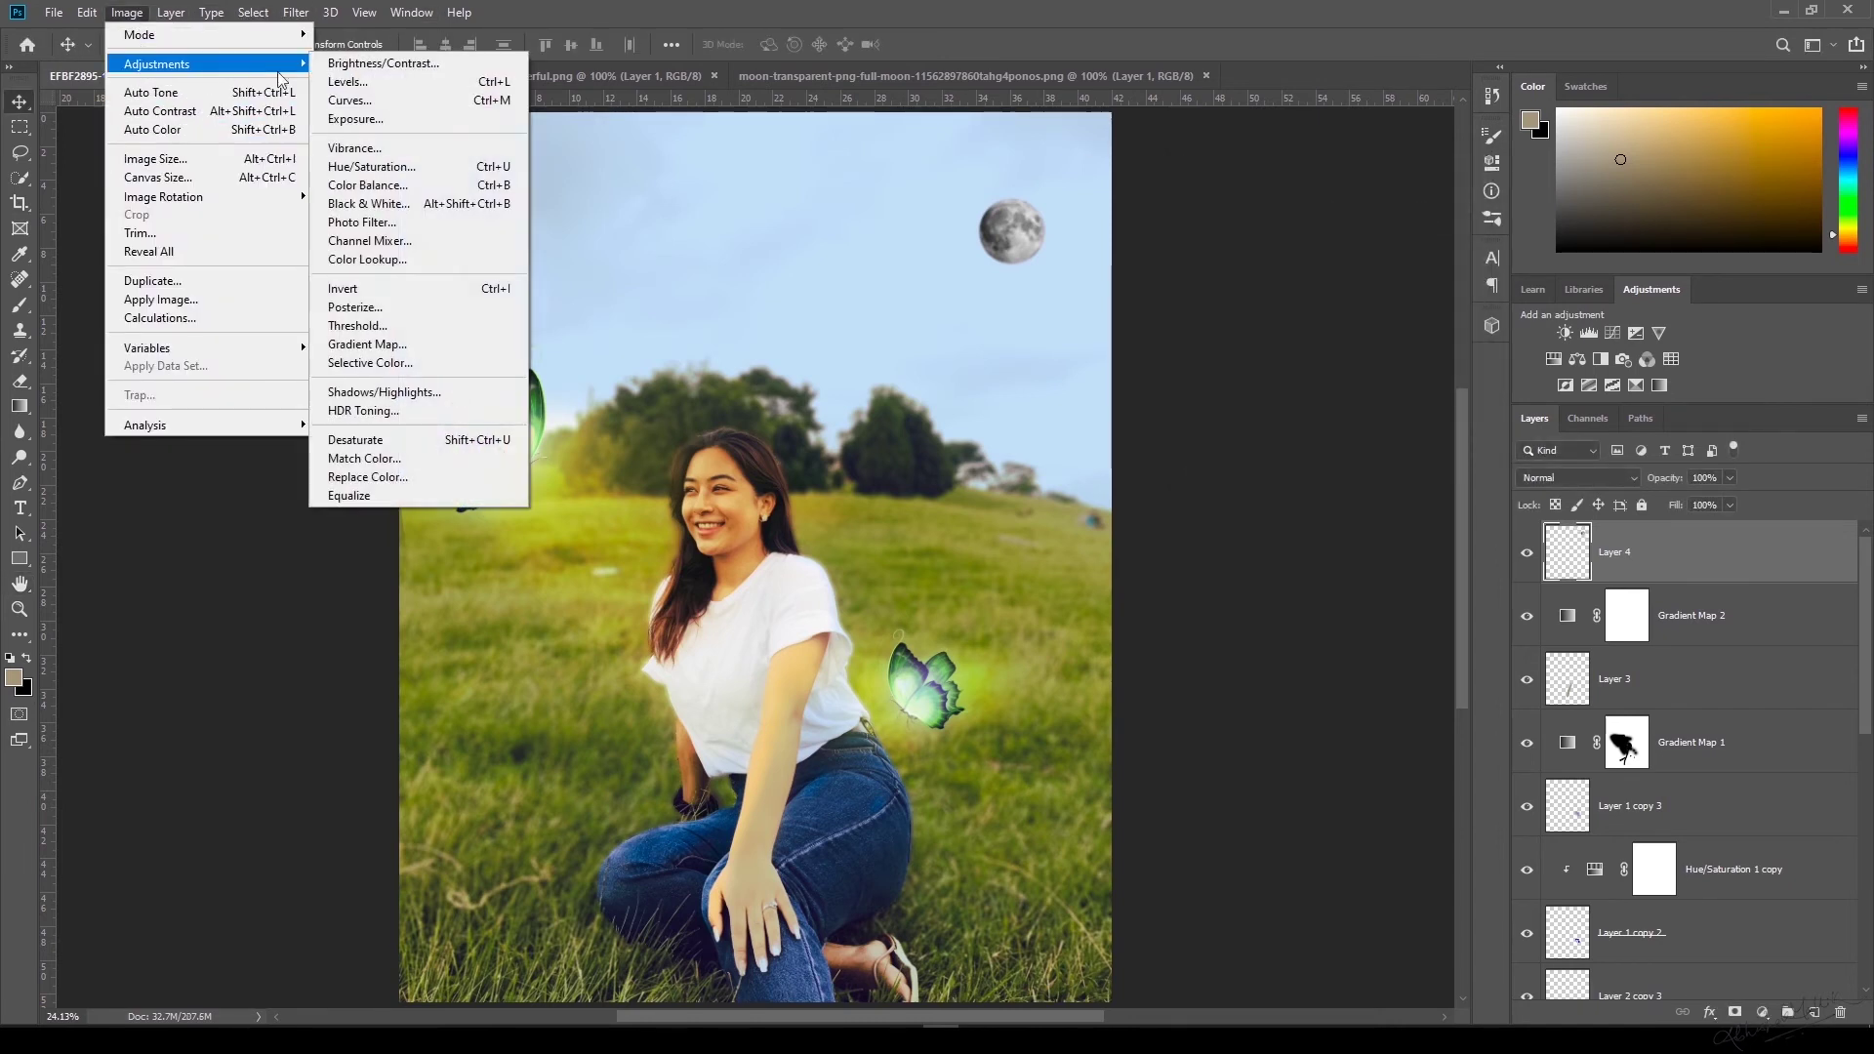
left_click(440, 166)
left_click_drag(1384, 343, 1419, 395)
mouse_move(1386, 290)
left_mouse_down()
mouse_move(1435, 296)
mouse_move(1370, 296)
left_mouse_up()
left_click_drag(1417, 392, 1398, 394)
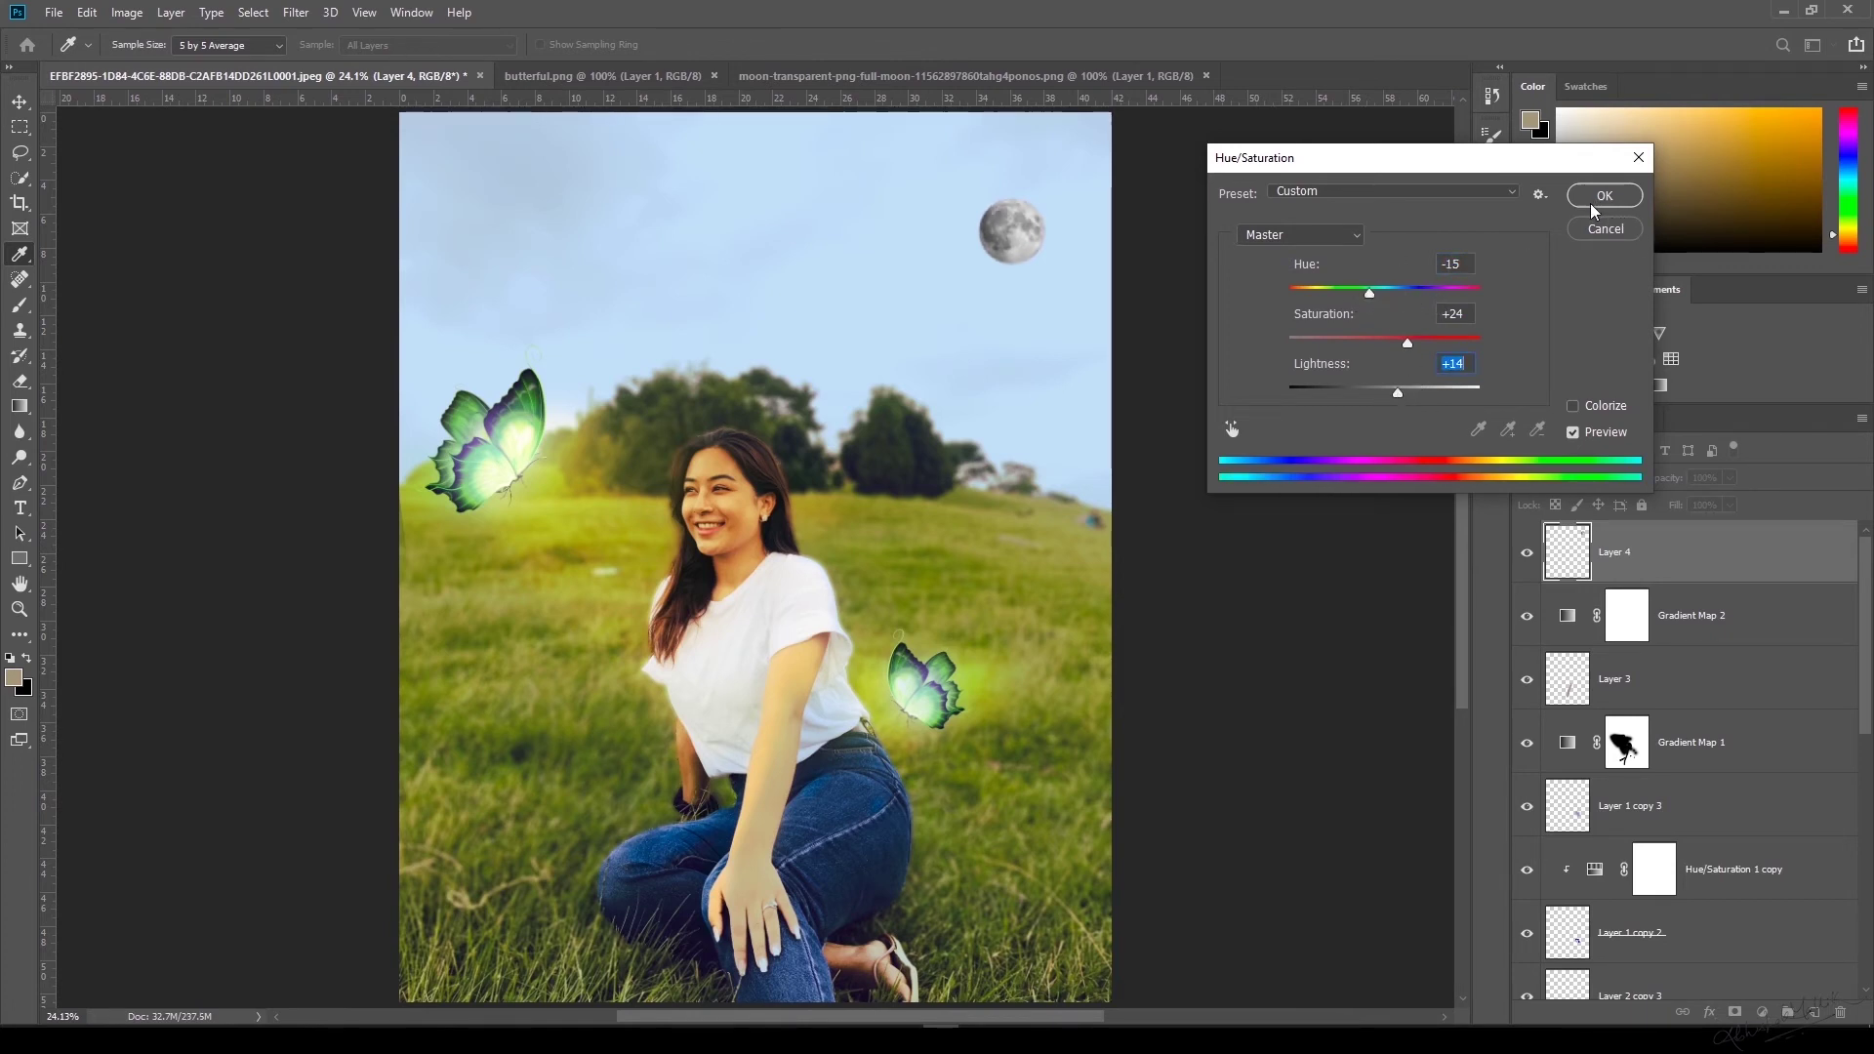
left_click(1613, 229)
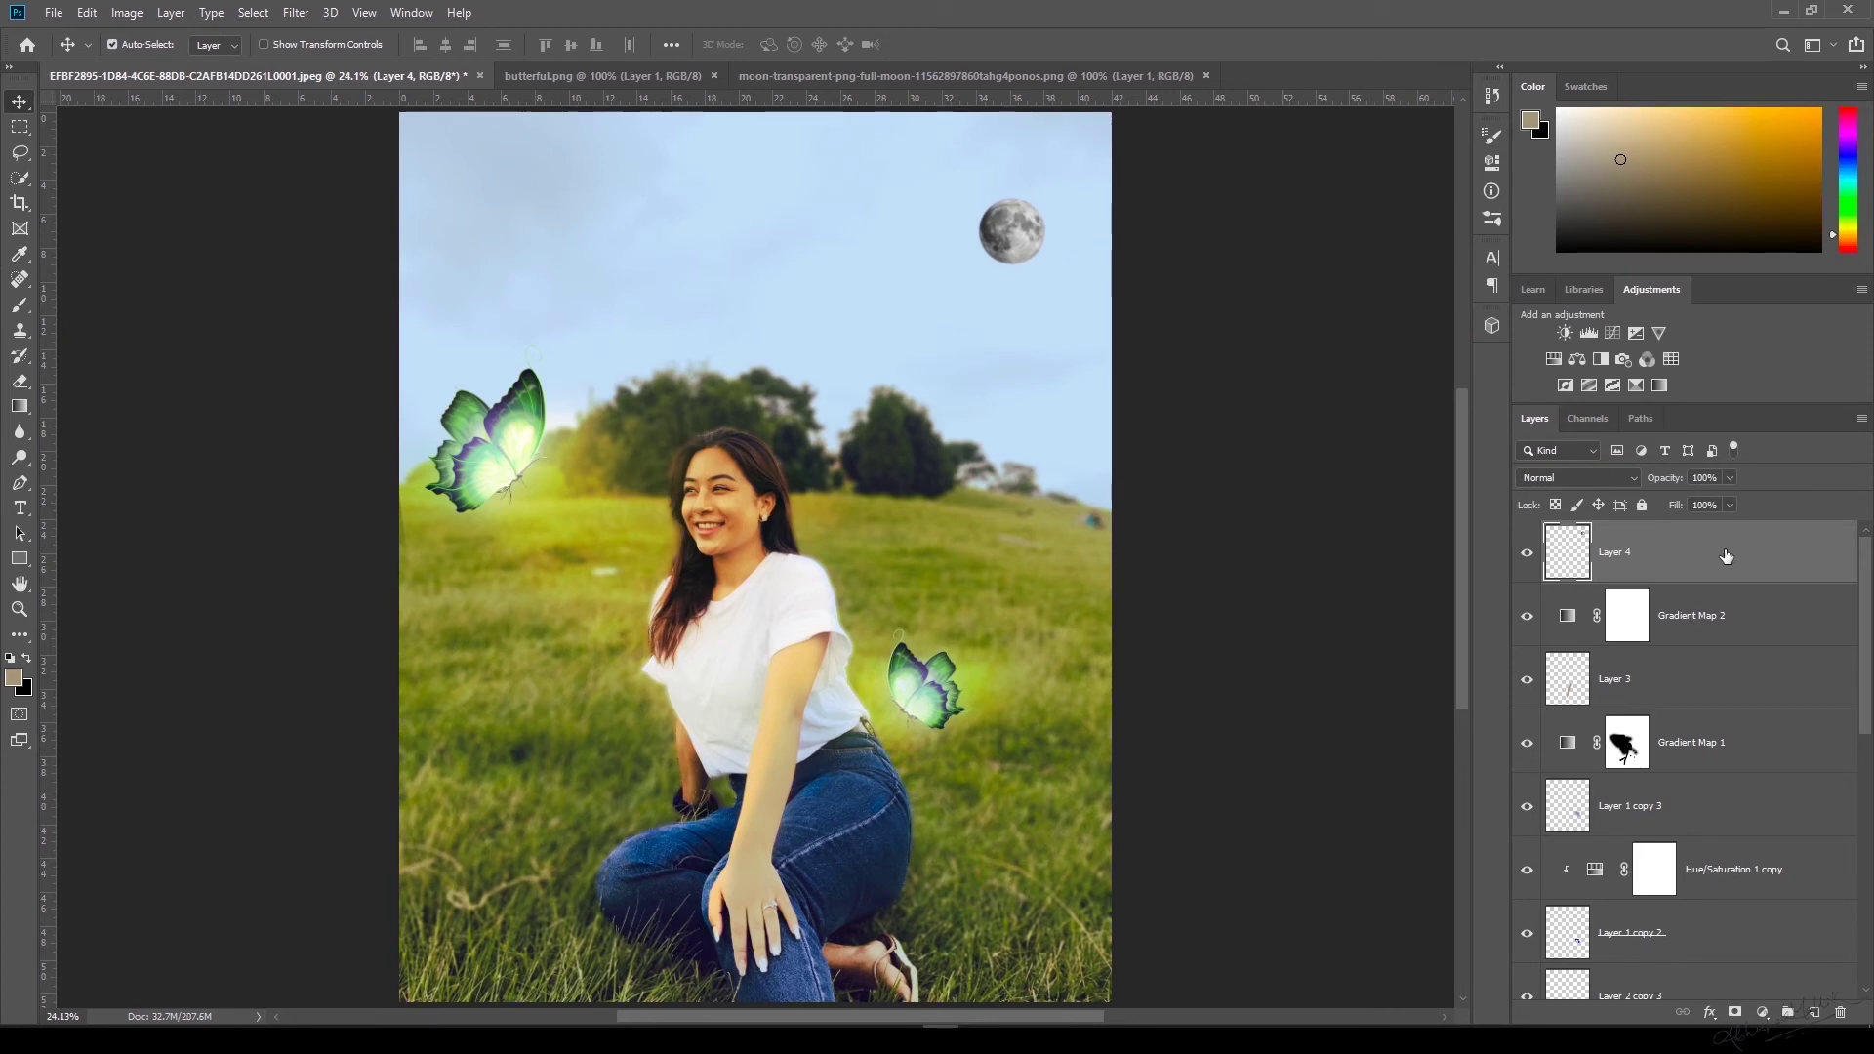
Move the moon onto the grass beside the model, below the large butterfly, and enlarge it to about 126%.
key("ctrl+t")
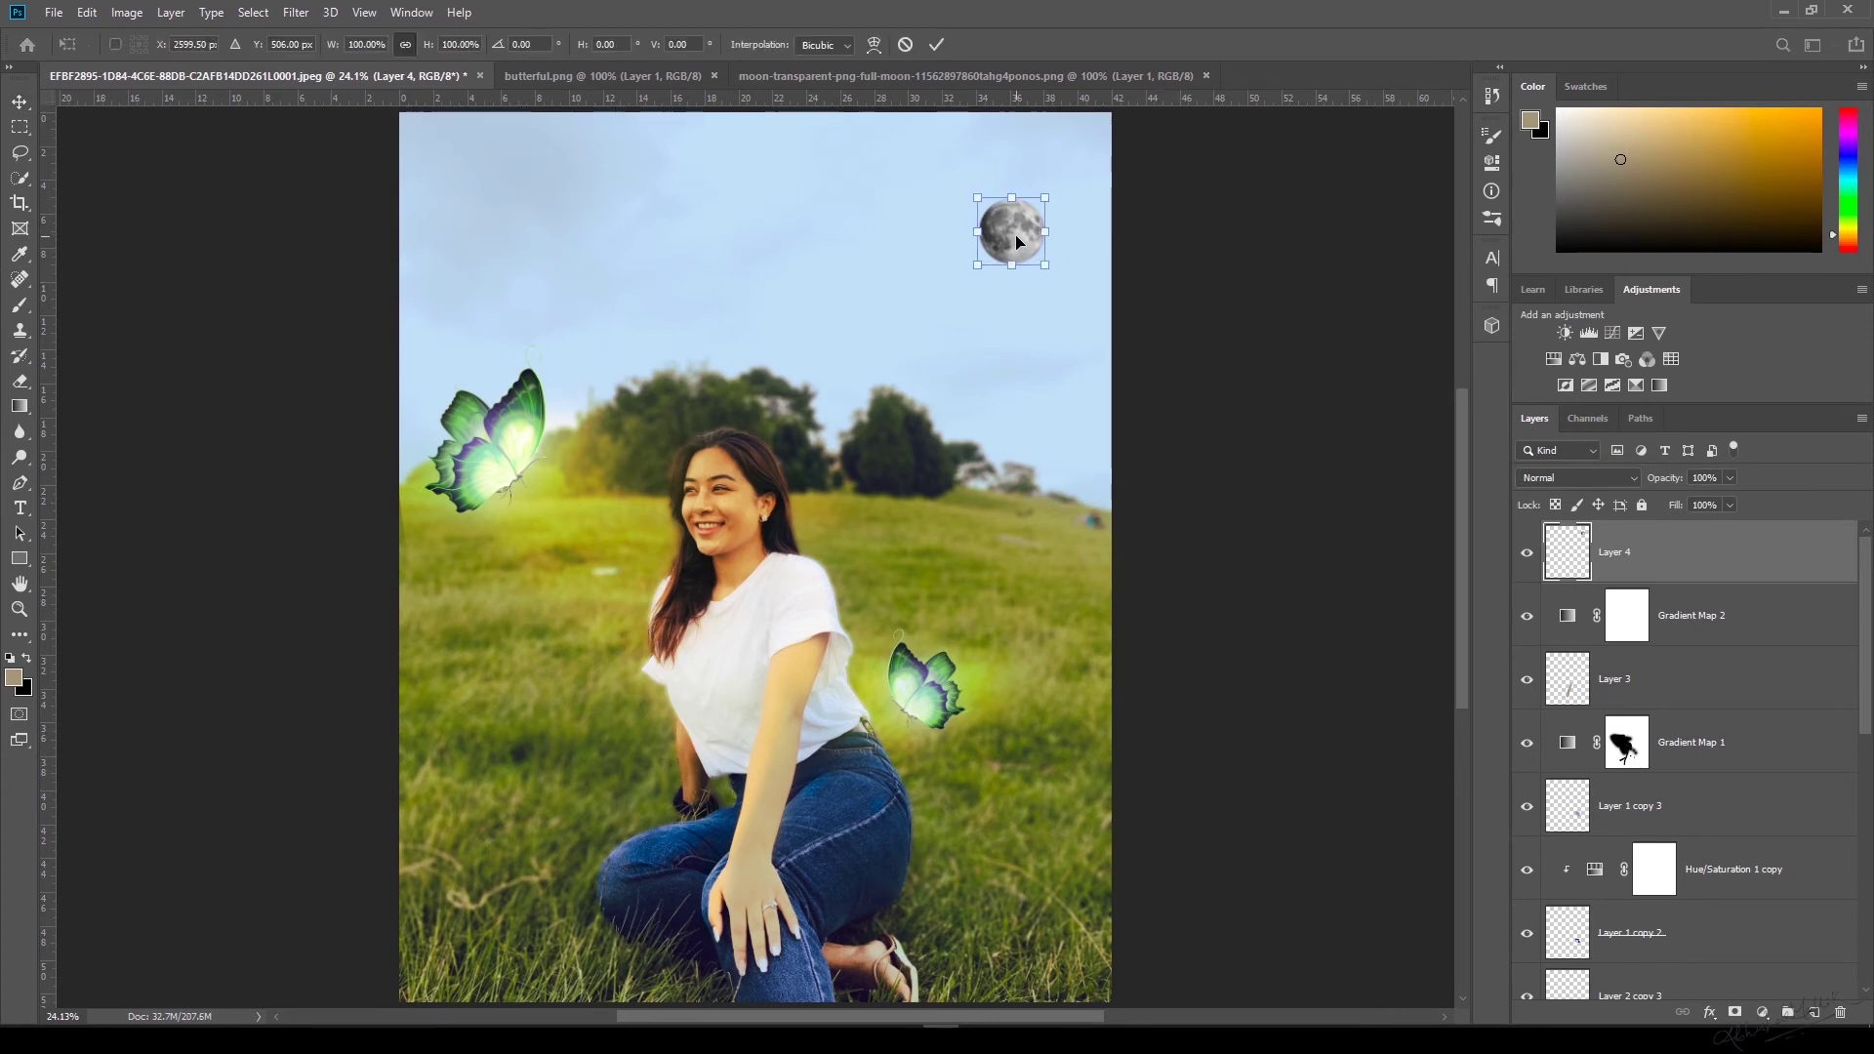
left_click_drag(1017, 241, 564, 660)
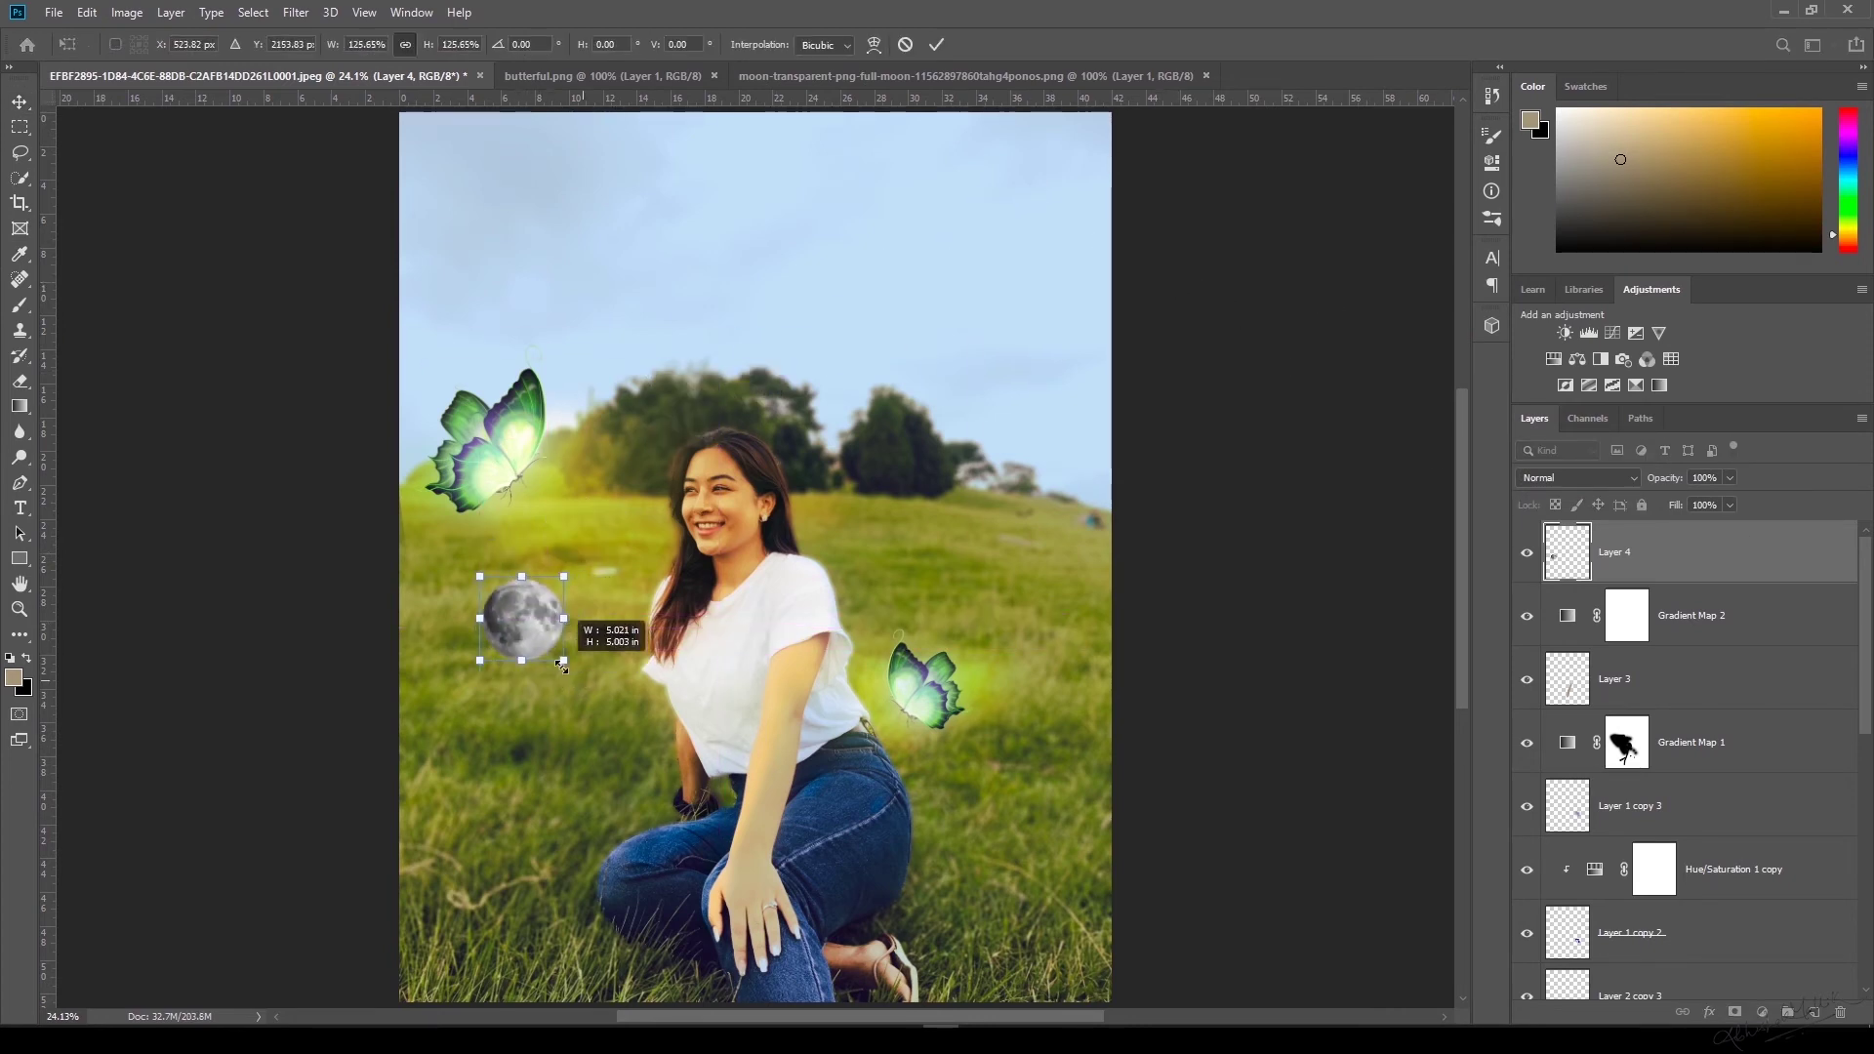
left_click(127, 11)
key("Return")
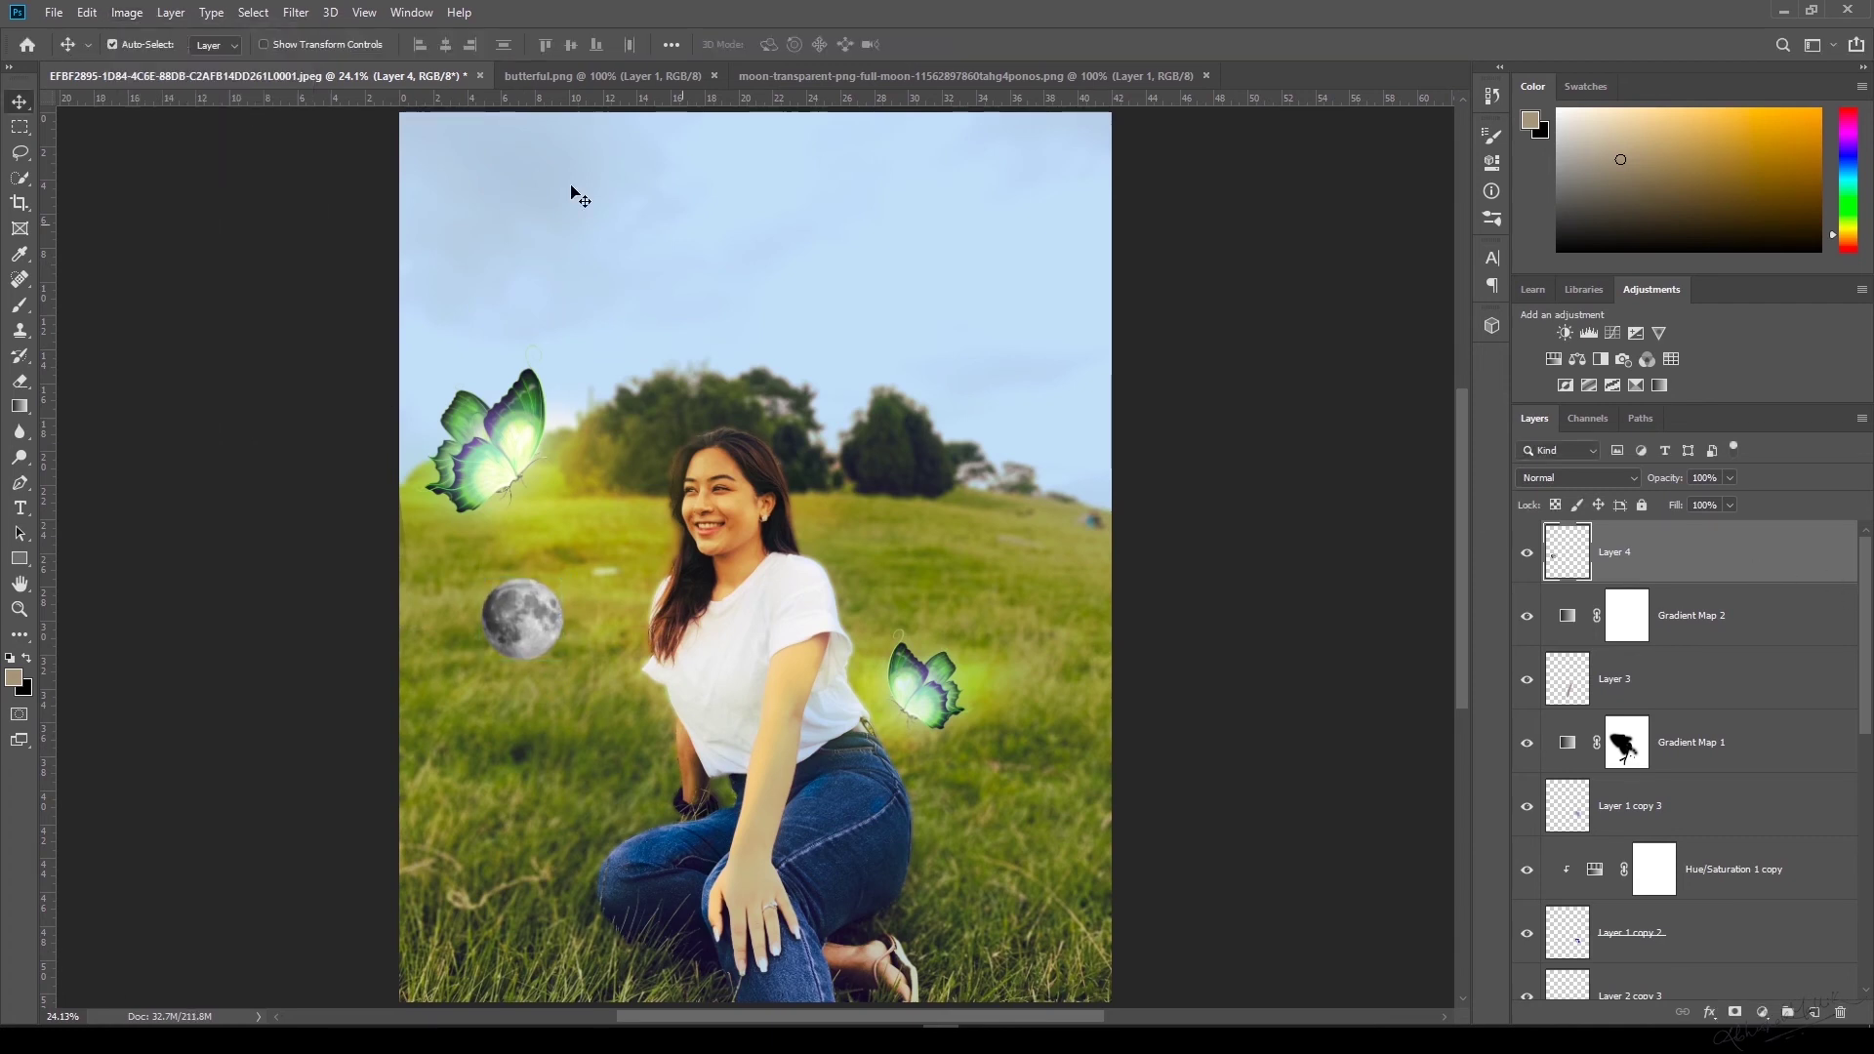
Turn the moon pure white with a Hue/Saturation adjustment by raising Lightness to its maximum.
left_click(127, 12)
mouse_move(156, 63)
left_click(371, 166)
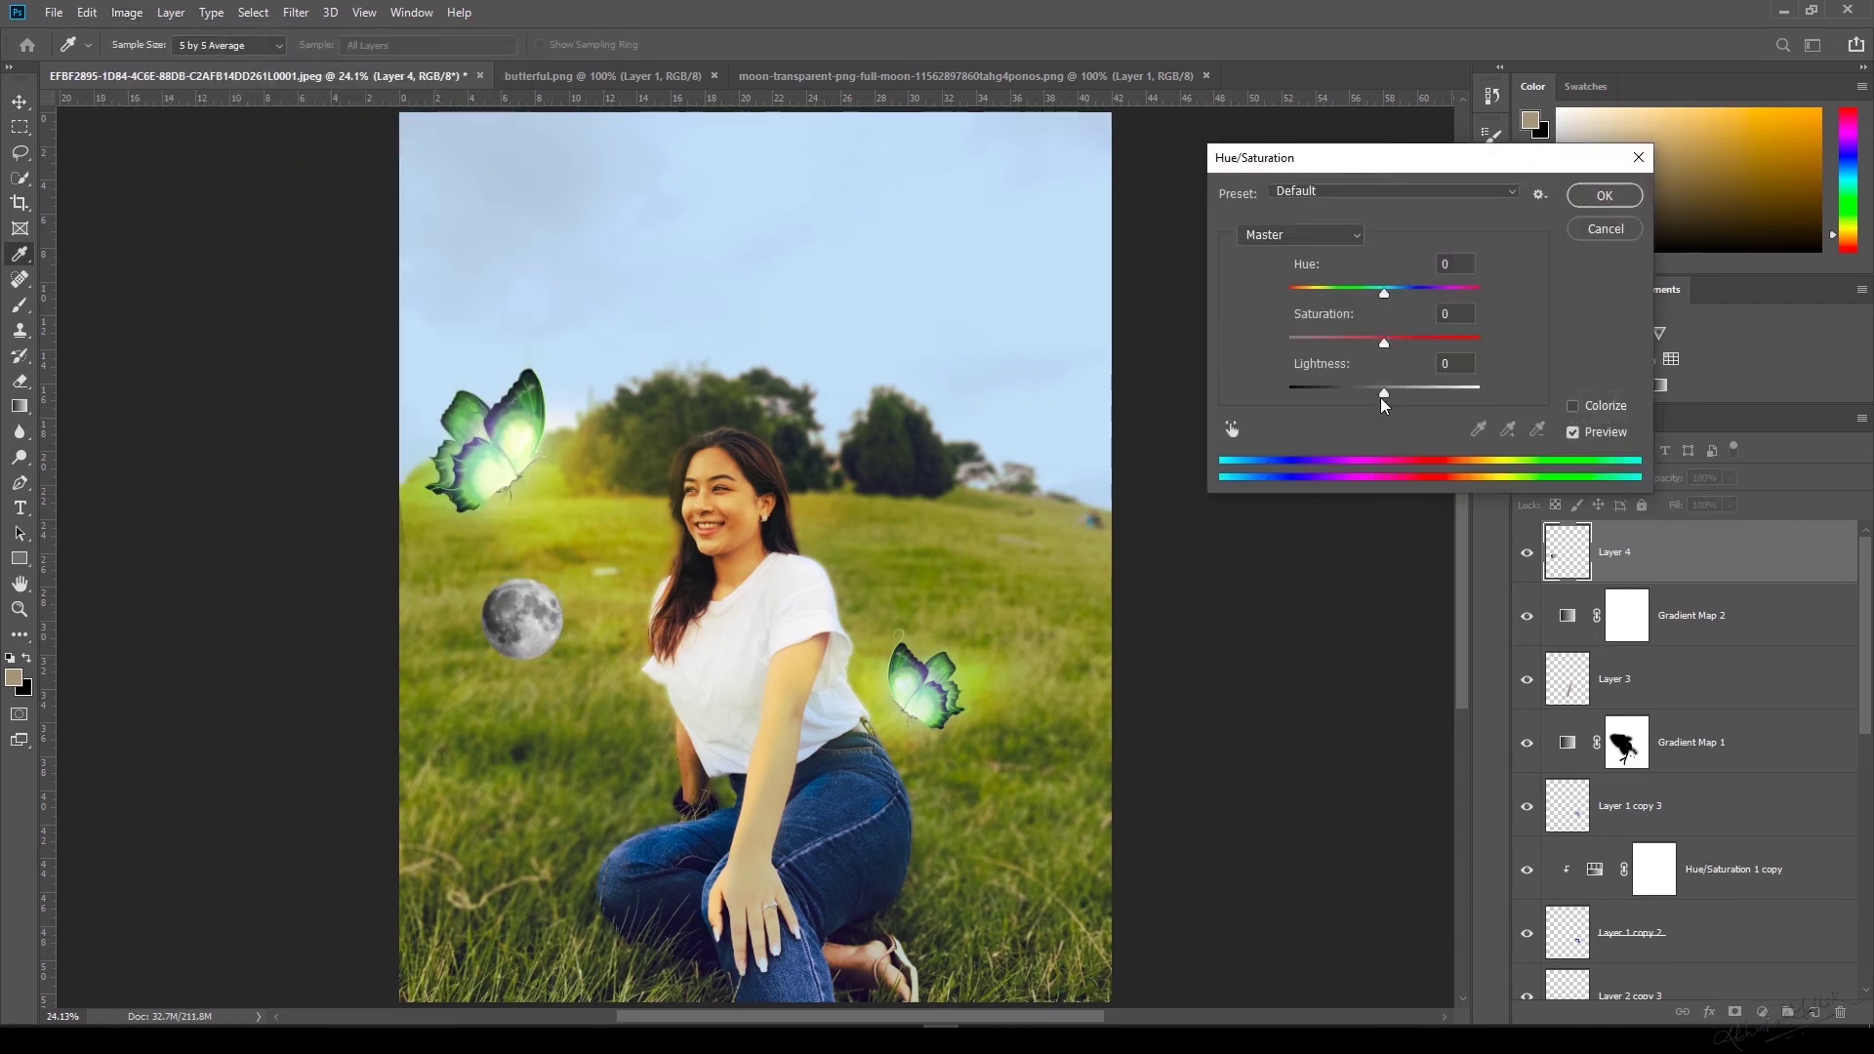
left_click_drag(1386, 392, 1561, 390)
left_click(1609, 193)
Erase the lower part of the white disc with a soft Eraser so it forms a dome rising from the grass.
mouse_move(503, 625)
left_mouse_down()
mouse_move(503, 605)
mouse_move(568, 635)
left_mouse_up()
left_click(20, 304)
key("e")
key("ctrl+space")
left_click_drag(457, 588, 523, 593)
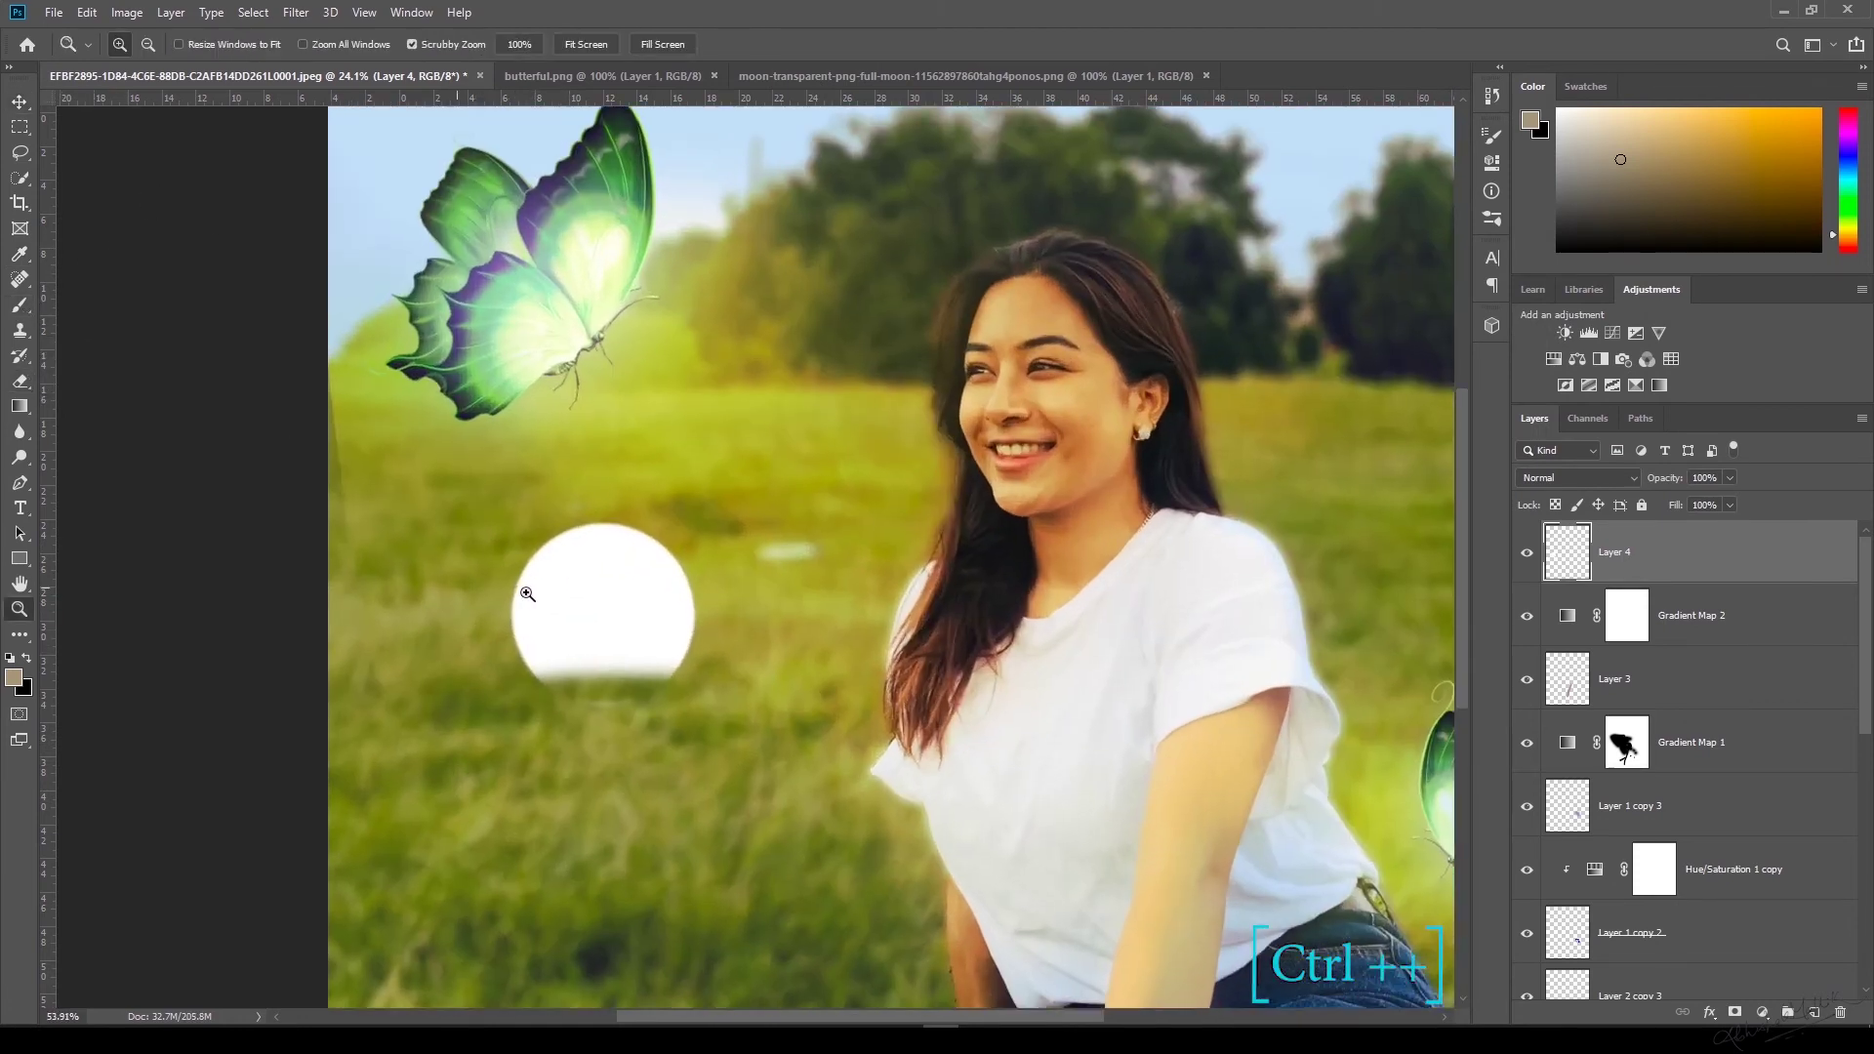
mouse_move(511, 675)
left_mouse_down()
mouse_move(752, 675)
mouse_move(500, 674)
mouse_move(695, 652)
left_mouse_up()
Move the white dome down and outward, near the photo's edge on the large butterfly's side.
key("ctrl+t")
left_click_drag(599, 594, 470, 729)
key("ctrl+0")
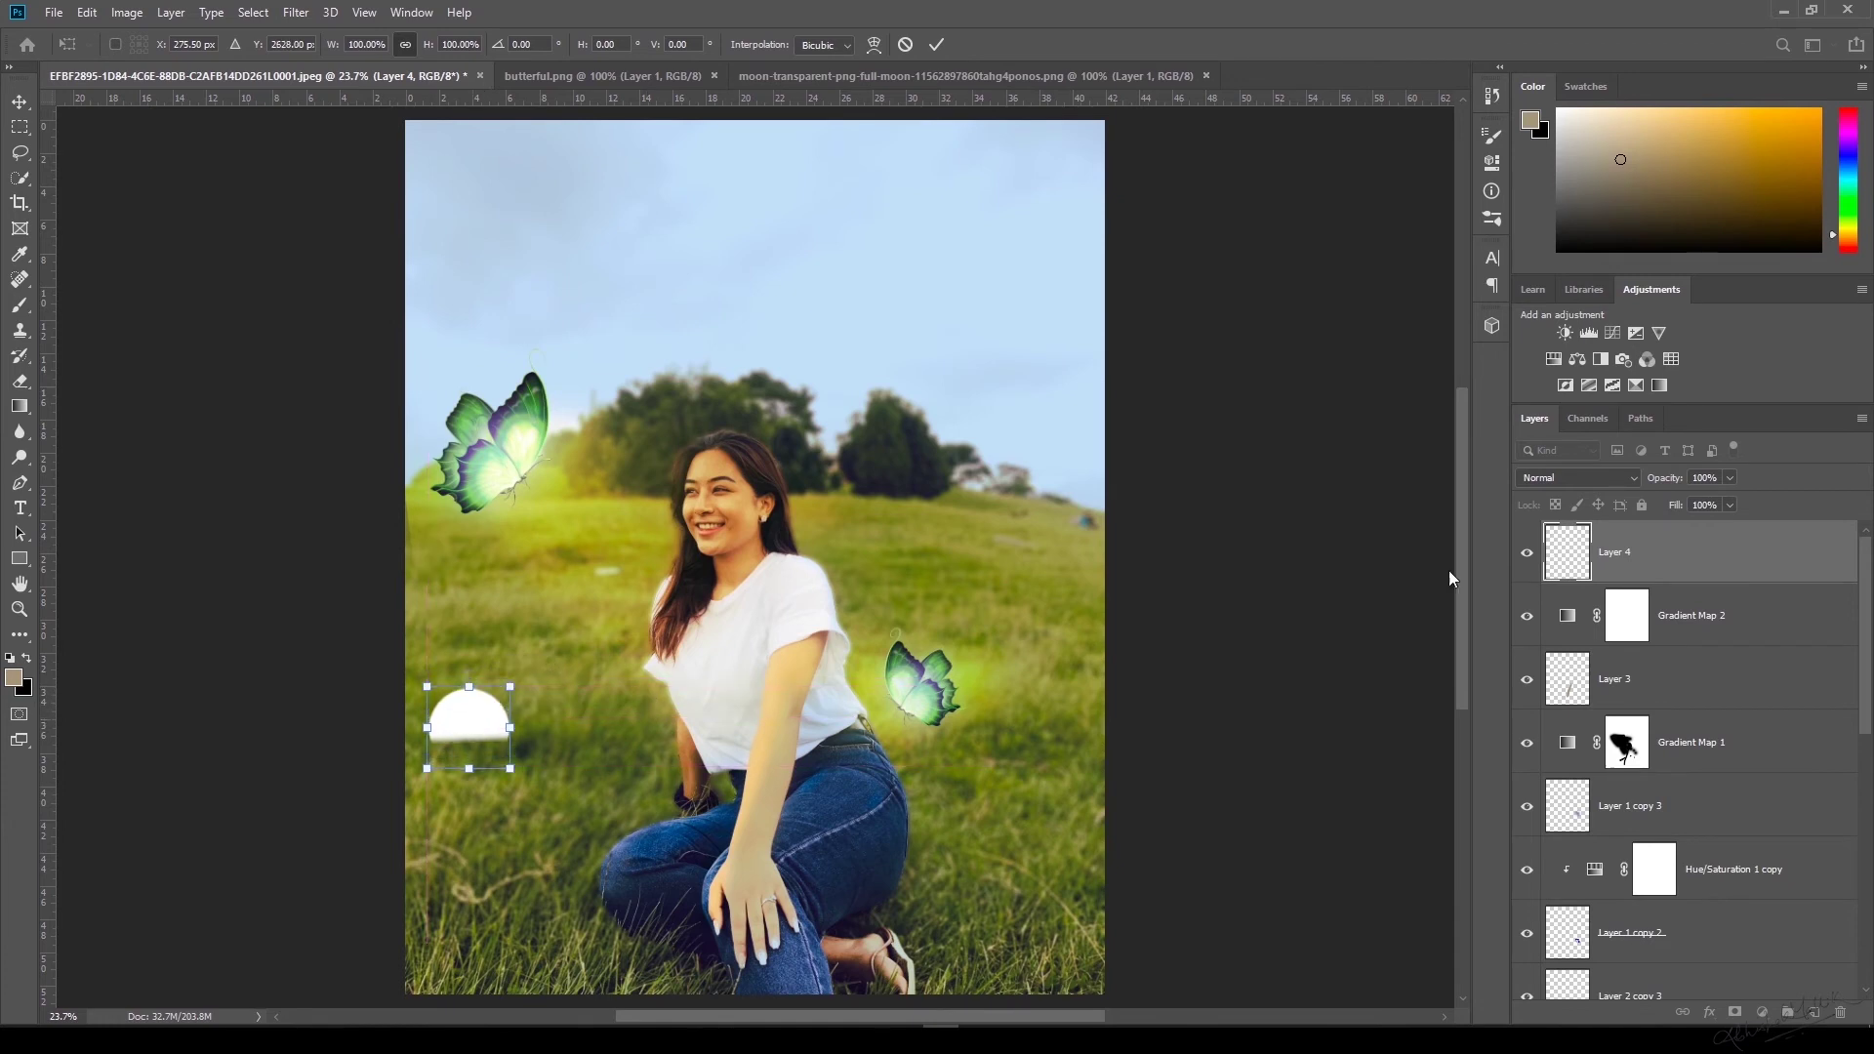
key("Return")
Duplicate the white dome's layer and set the copy's blend mode to Lighten.
key("e")
key("ctrl+j")
left_click(1598, 478)
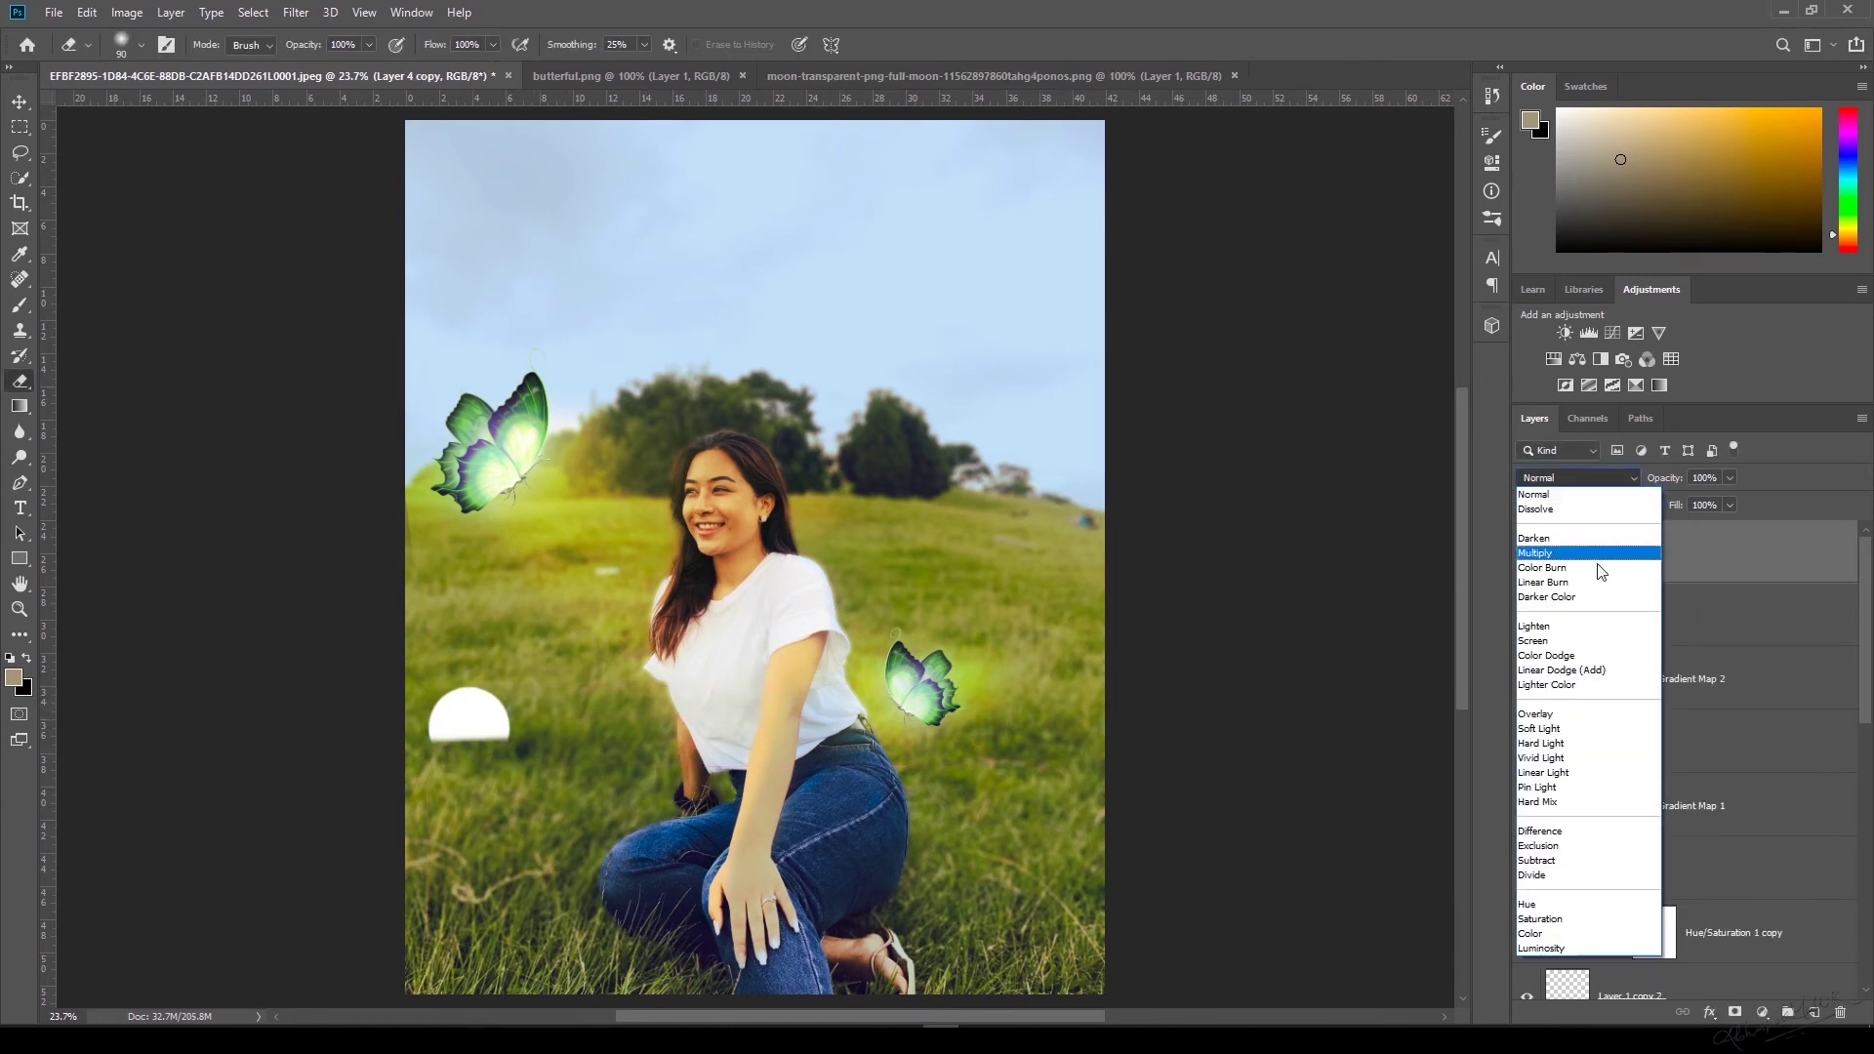
left_click(1577, 627)
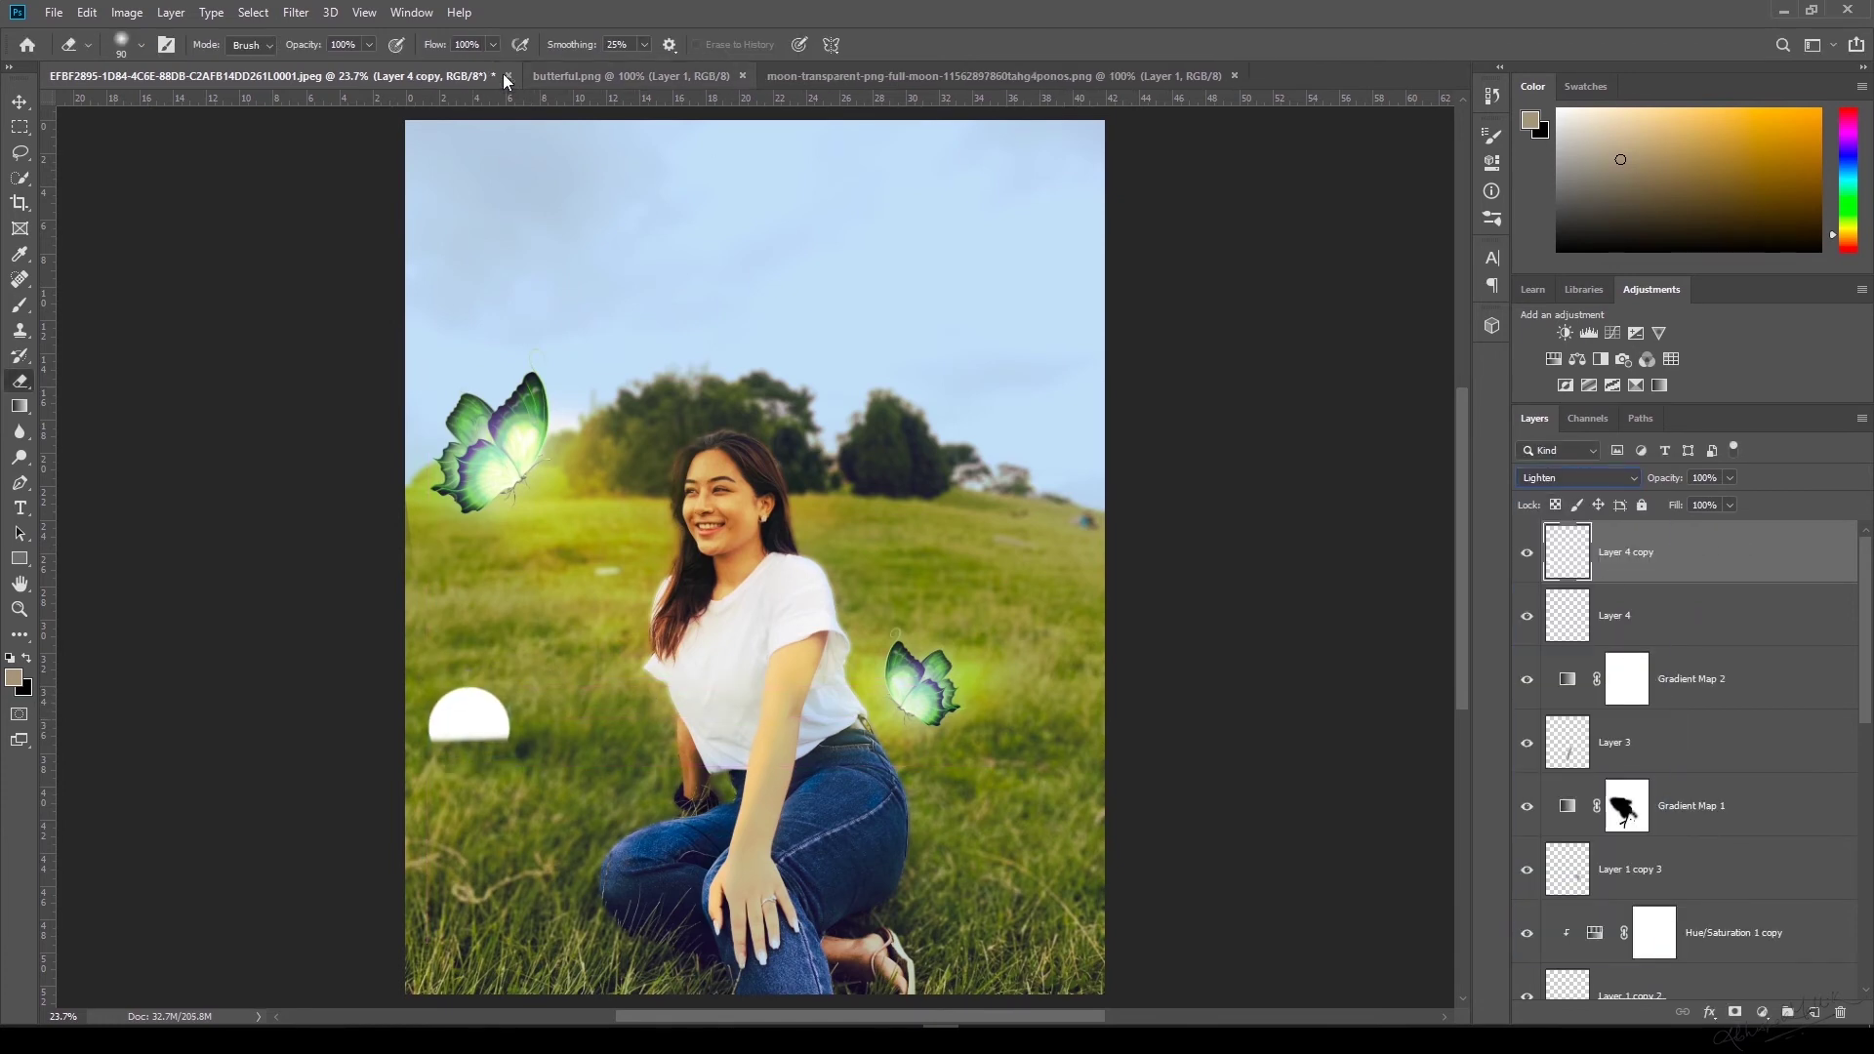
Apply a stronger Gaussian Blur to the Layer 4 copy to give the dome a soft glow.
left_click(371, 16)
mouse_move(296, 12)
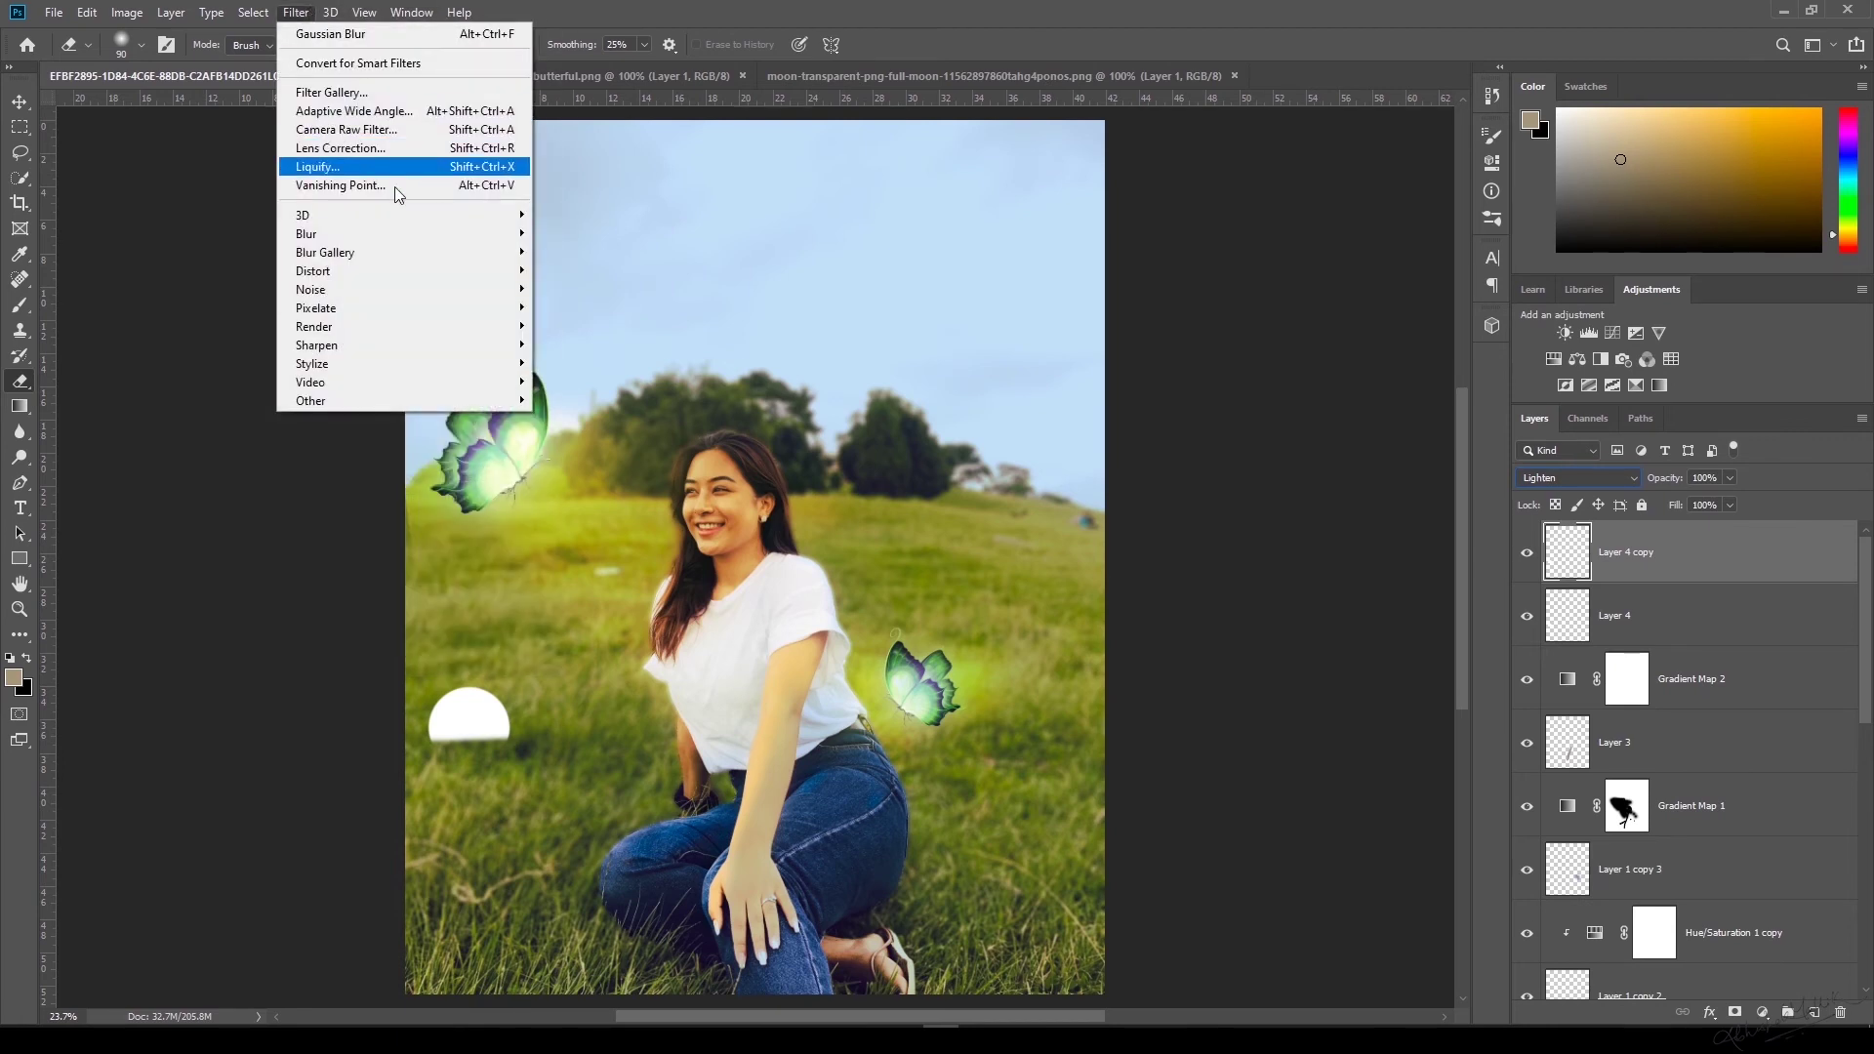
mouse_move(476, 235)
left_click(588, 309)
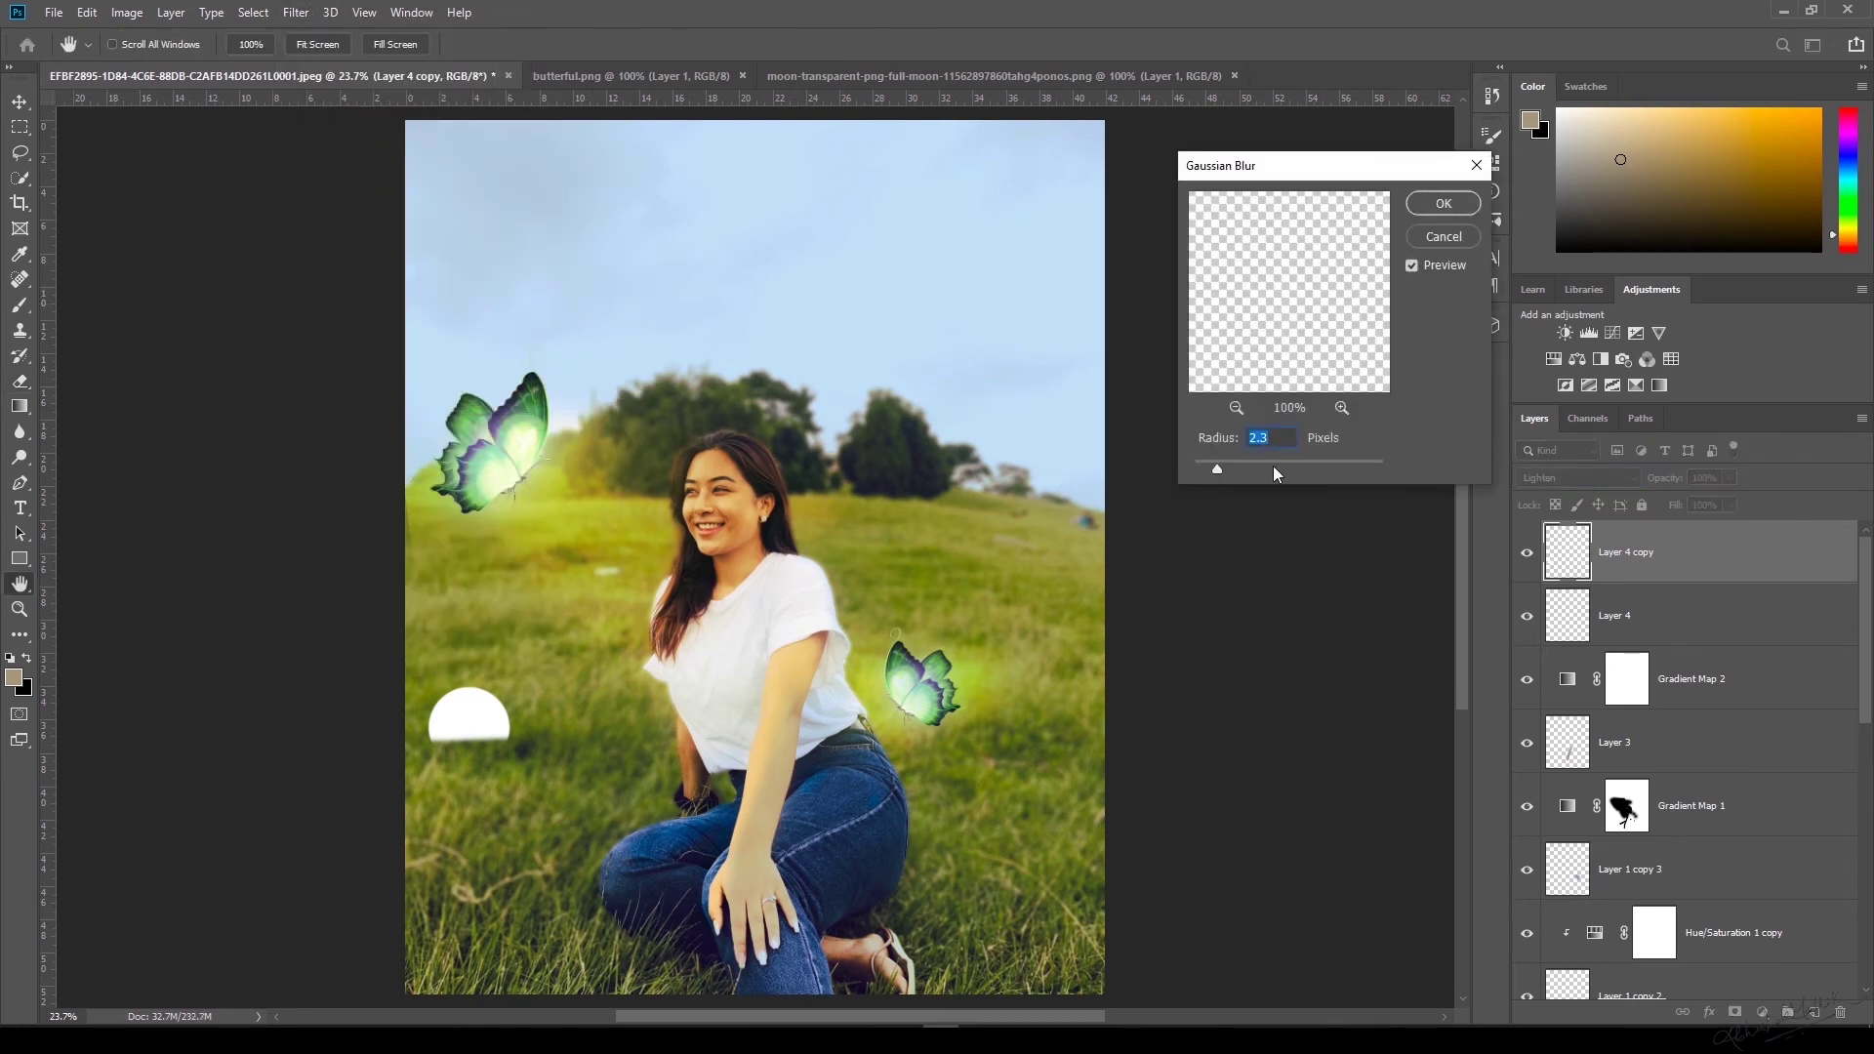
left_click_drag(1233, 465, 1294, 464)
left_click(1443, 203)
key("e")
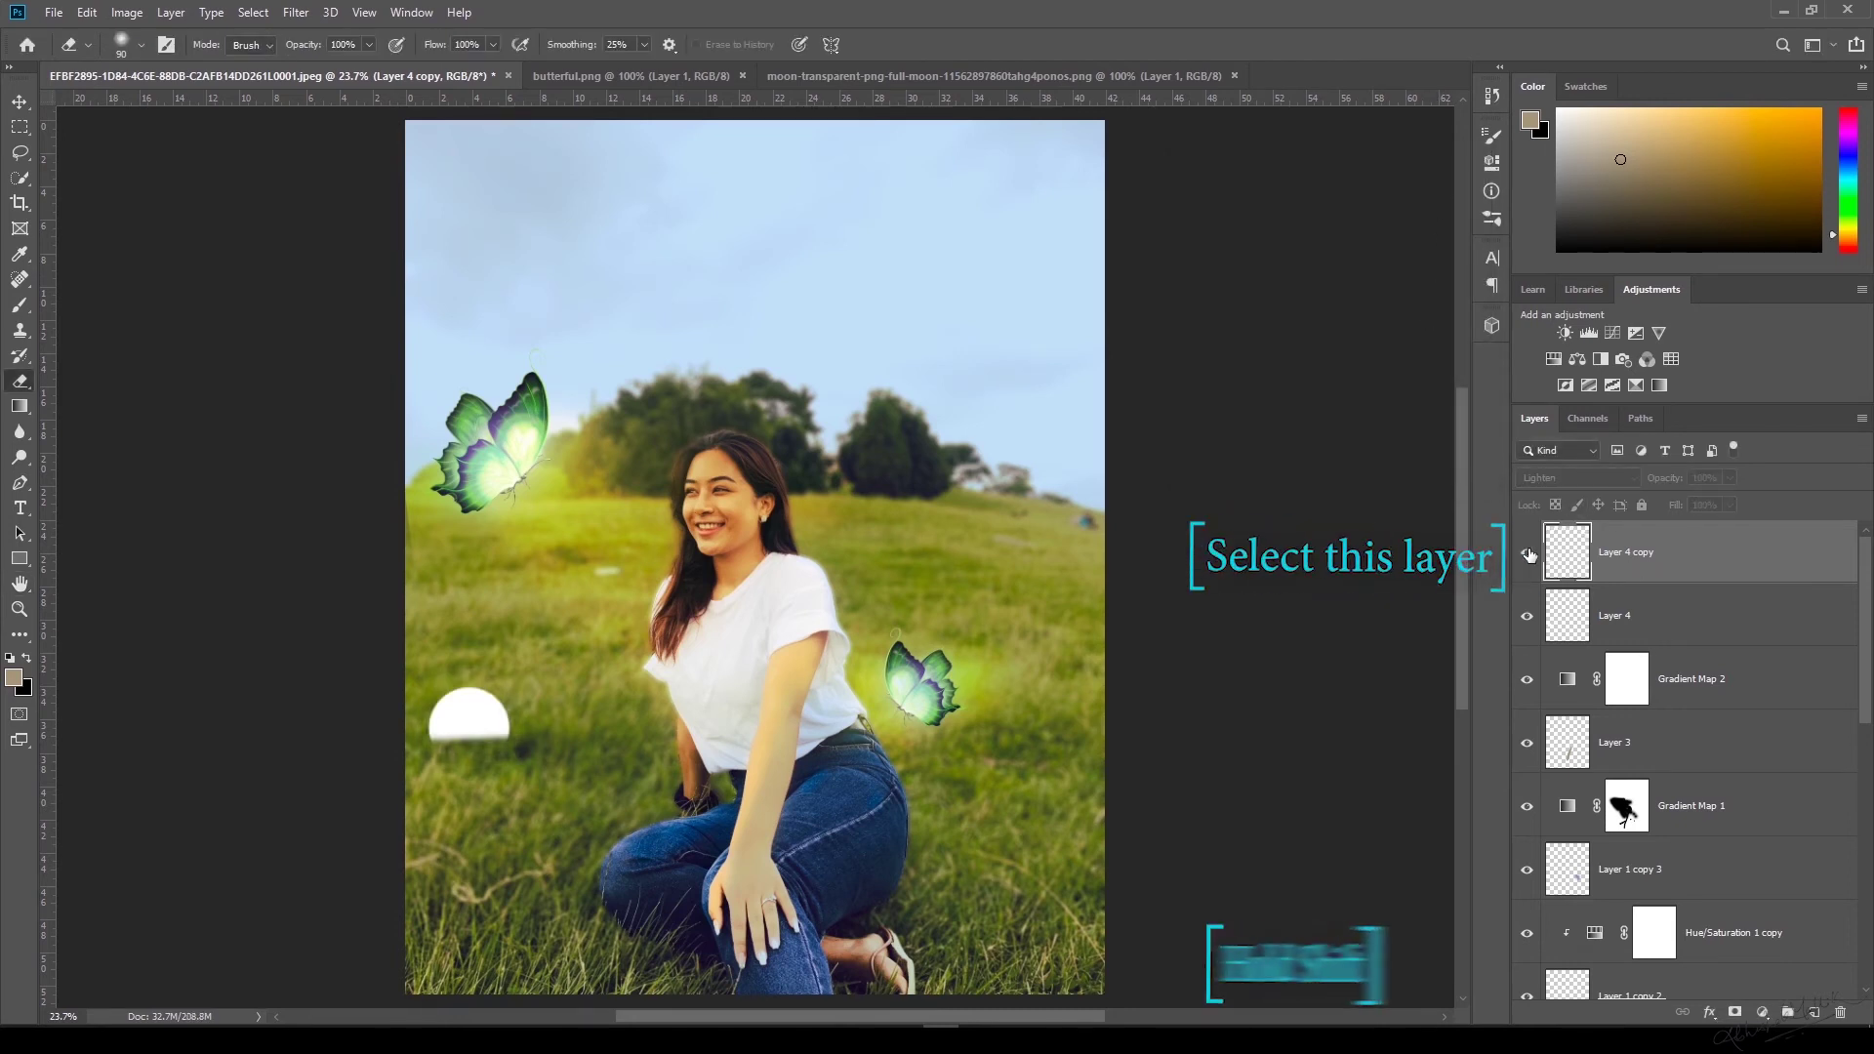
Duplicate the dome and its glow layer together, place the pair above the small butterfly and scale it to about 58%.
left_click(1675, 626, "shift")
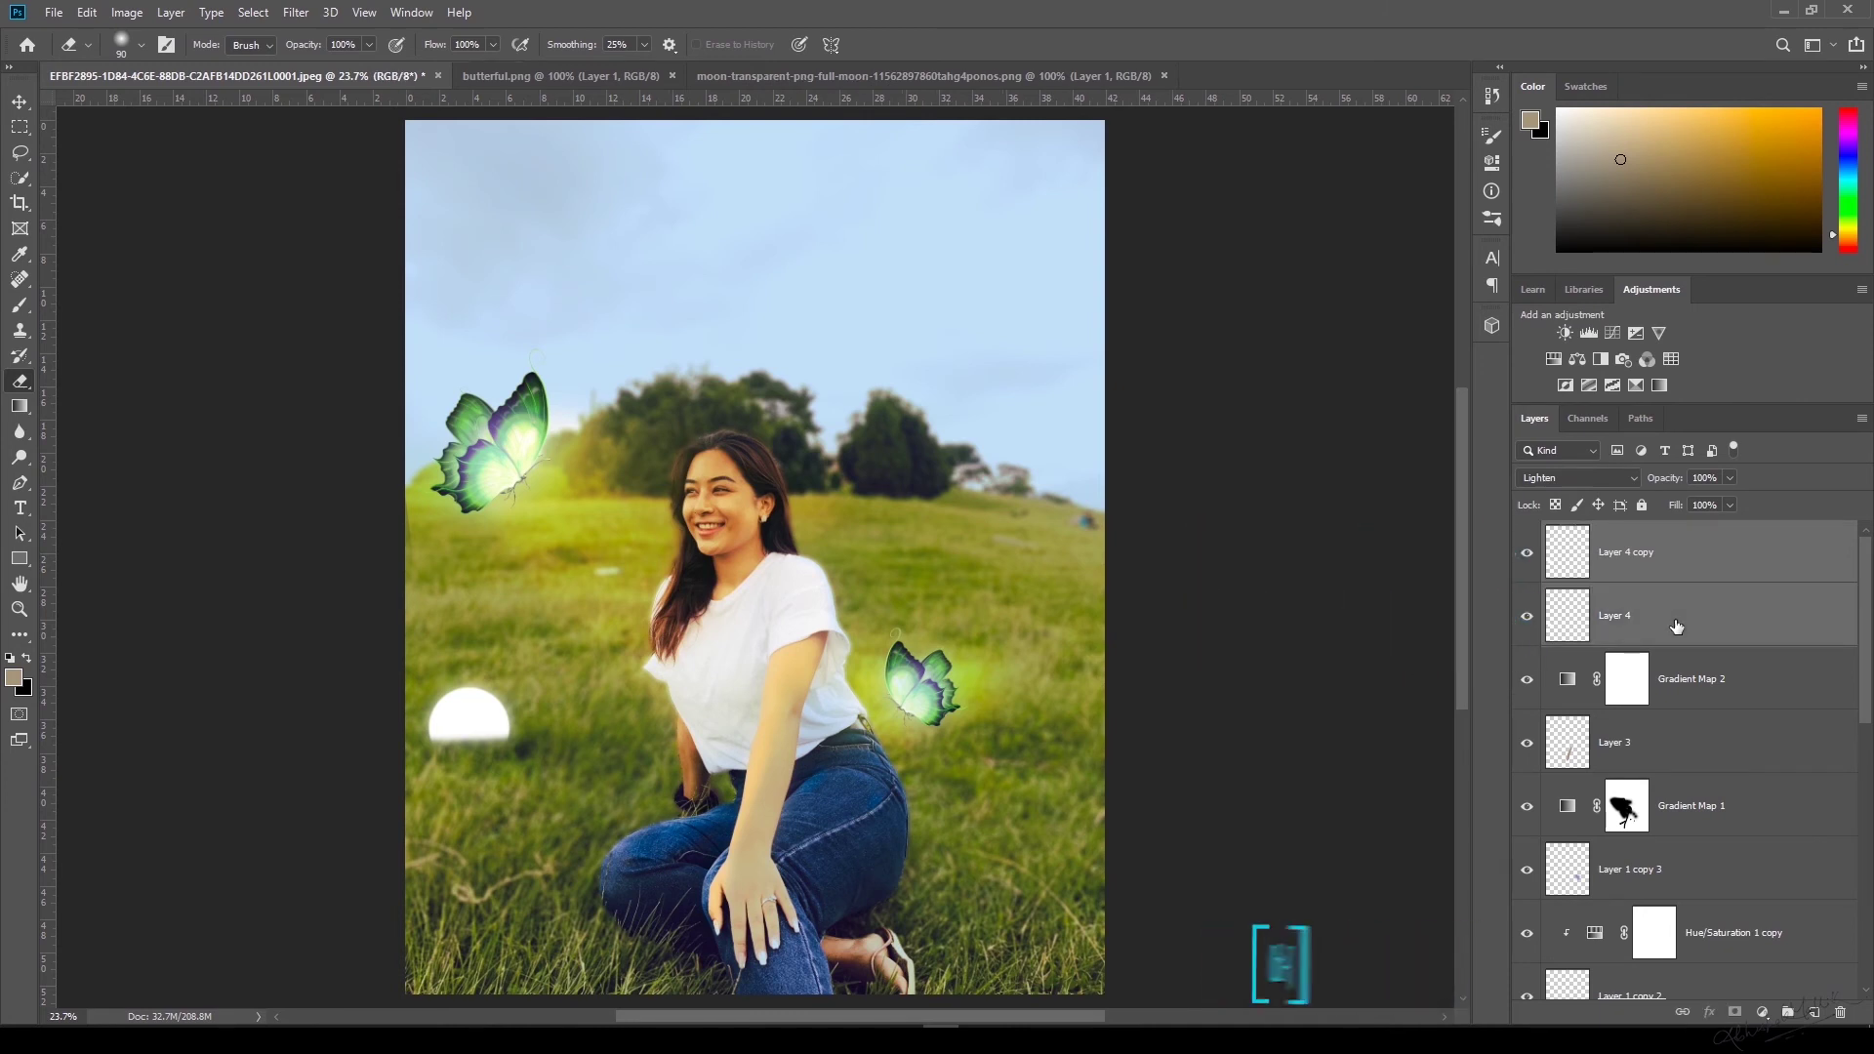
key("ctrl+j")
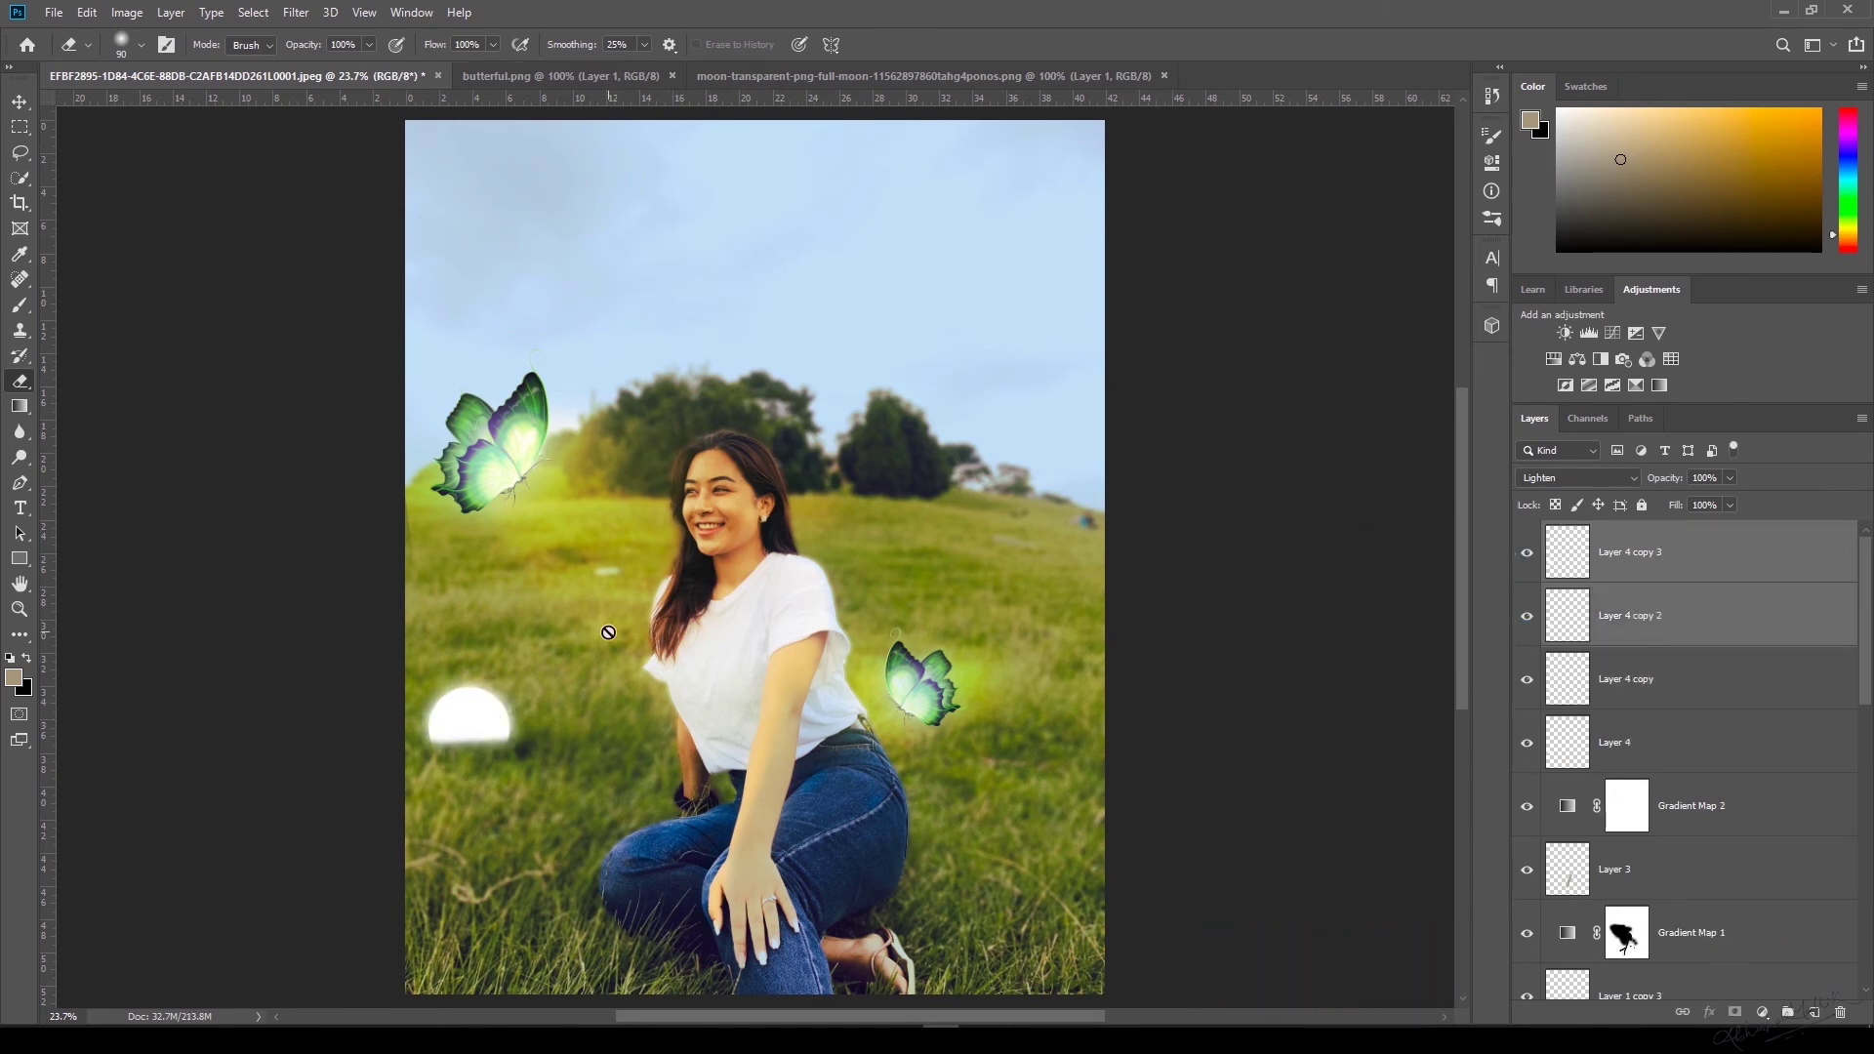
key("v")
left_click_drag(471, 736, 1068, 645)
key("ctrl+t")
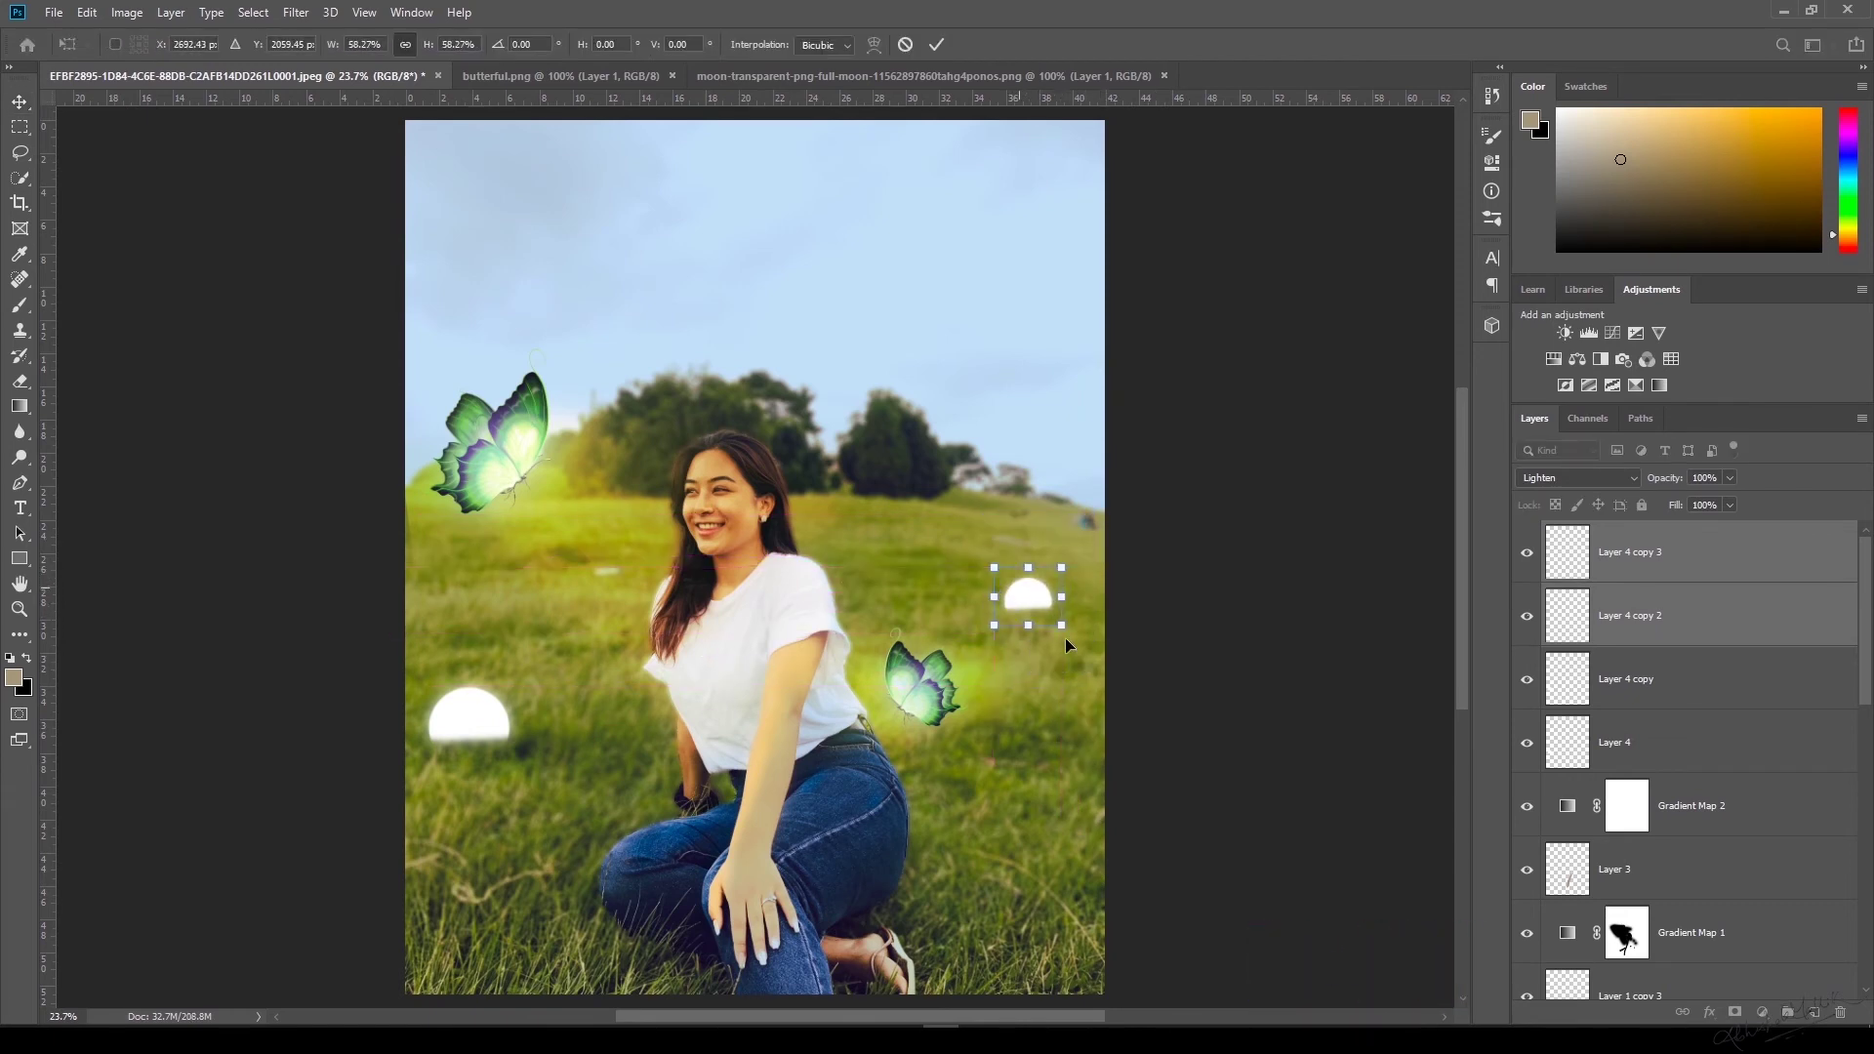
key("Return")
Enlarge the second glowing dome to about 110% and shift it closer to the model, above the small butterfly.
left_click(1676, 571)
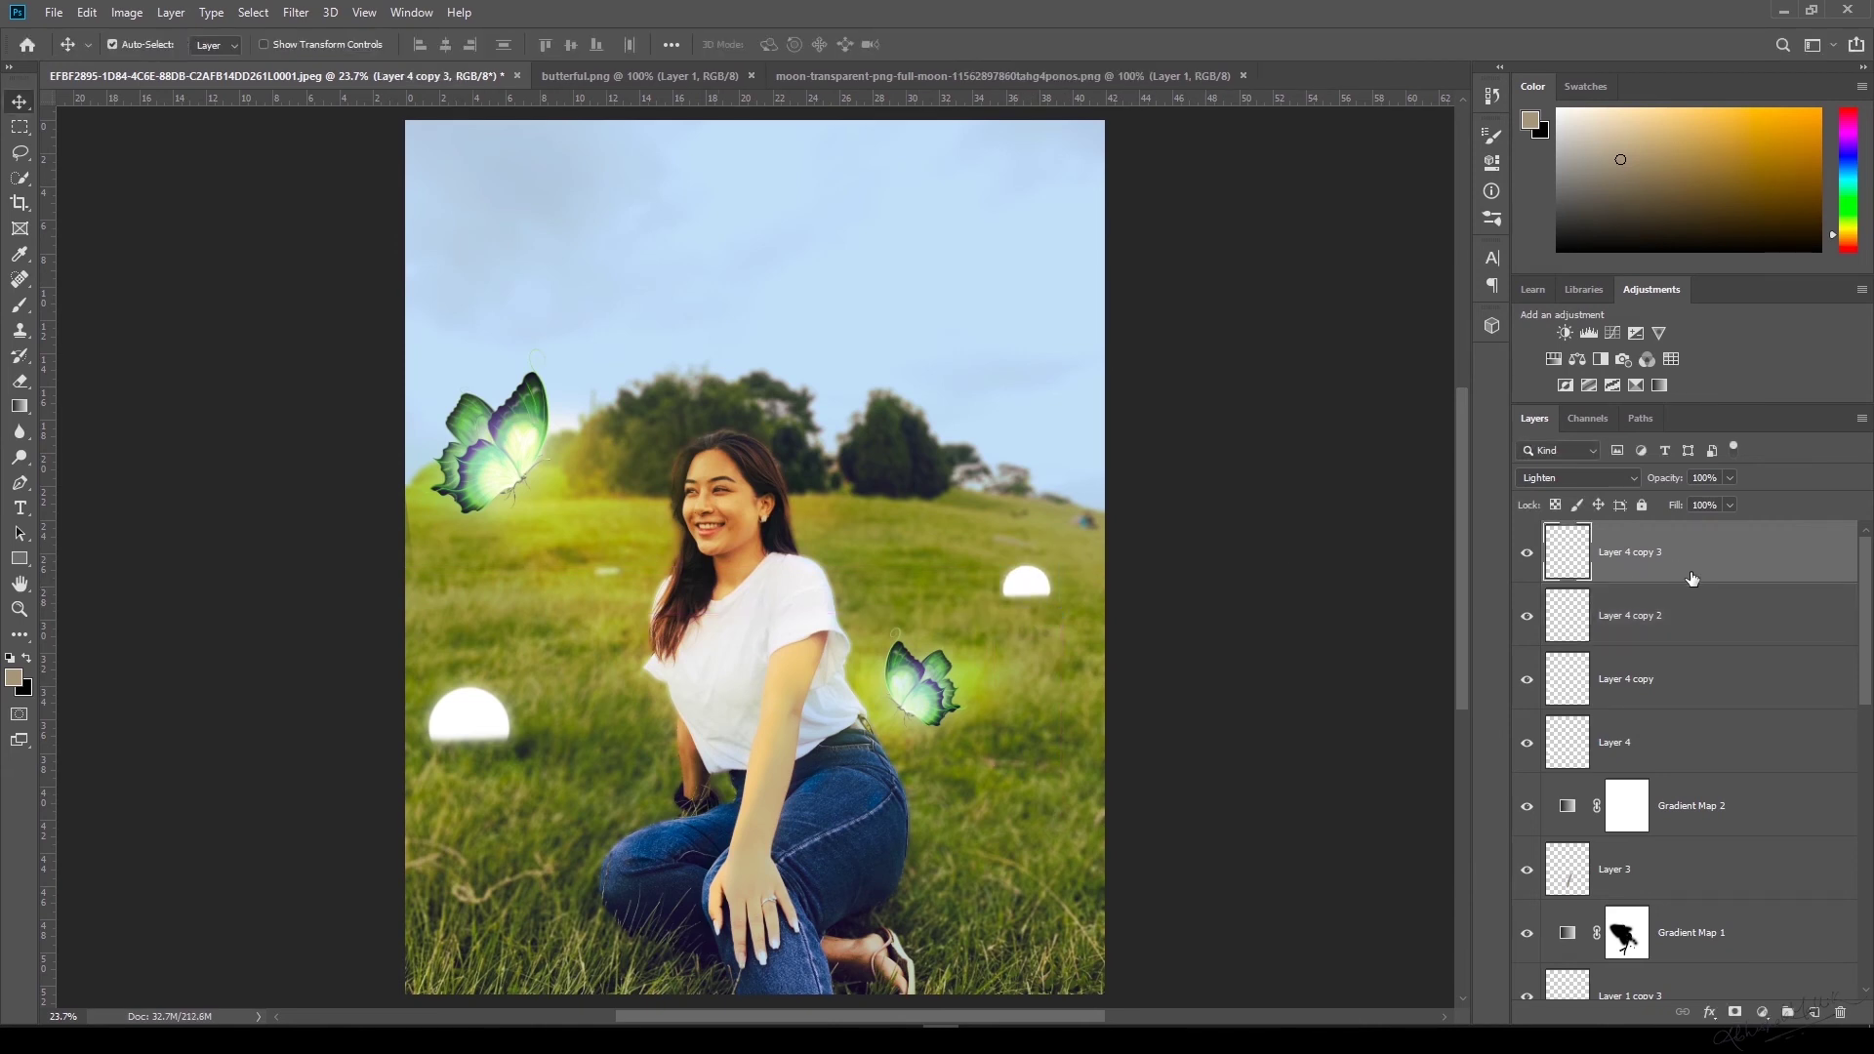
left_click(1695, 634, "ctrl")
key("ctrl+t")
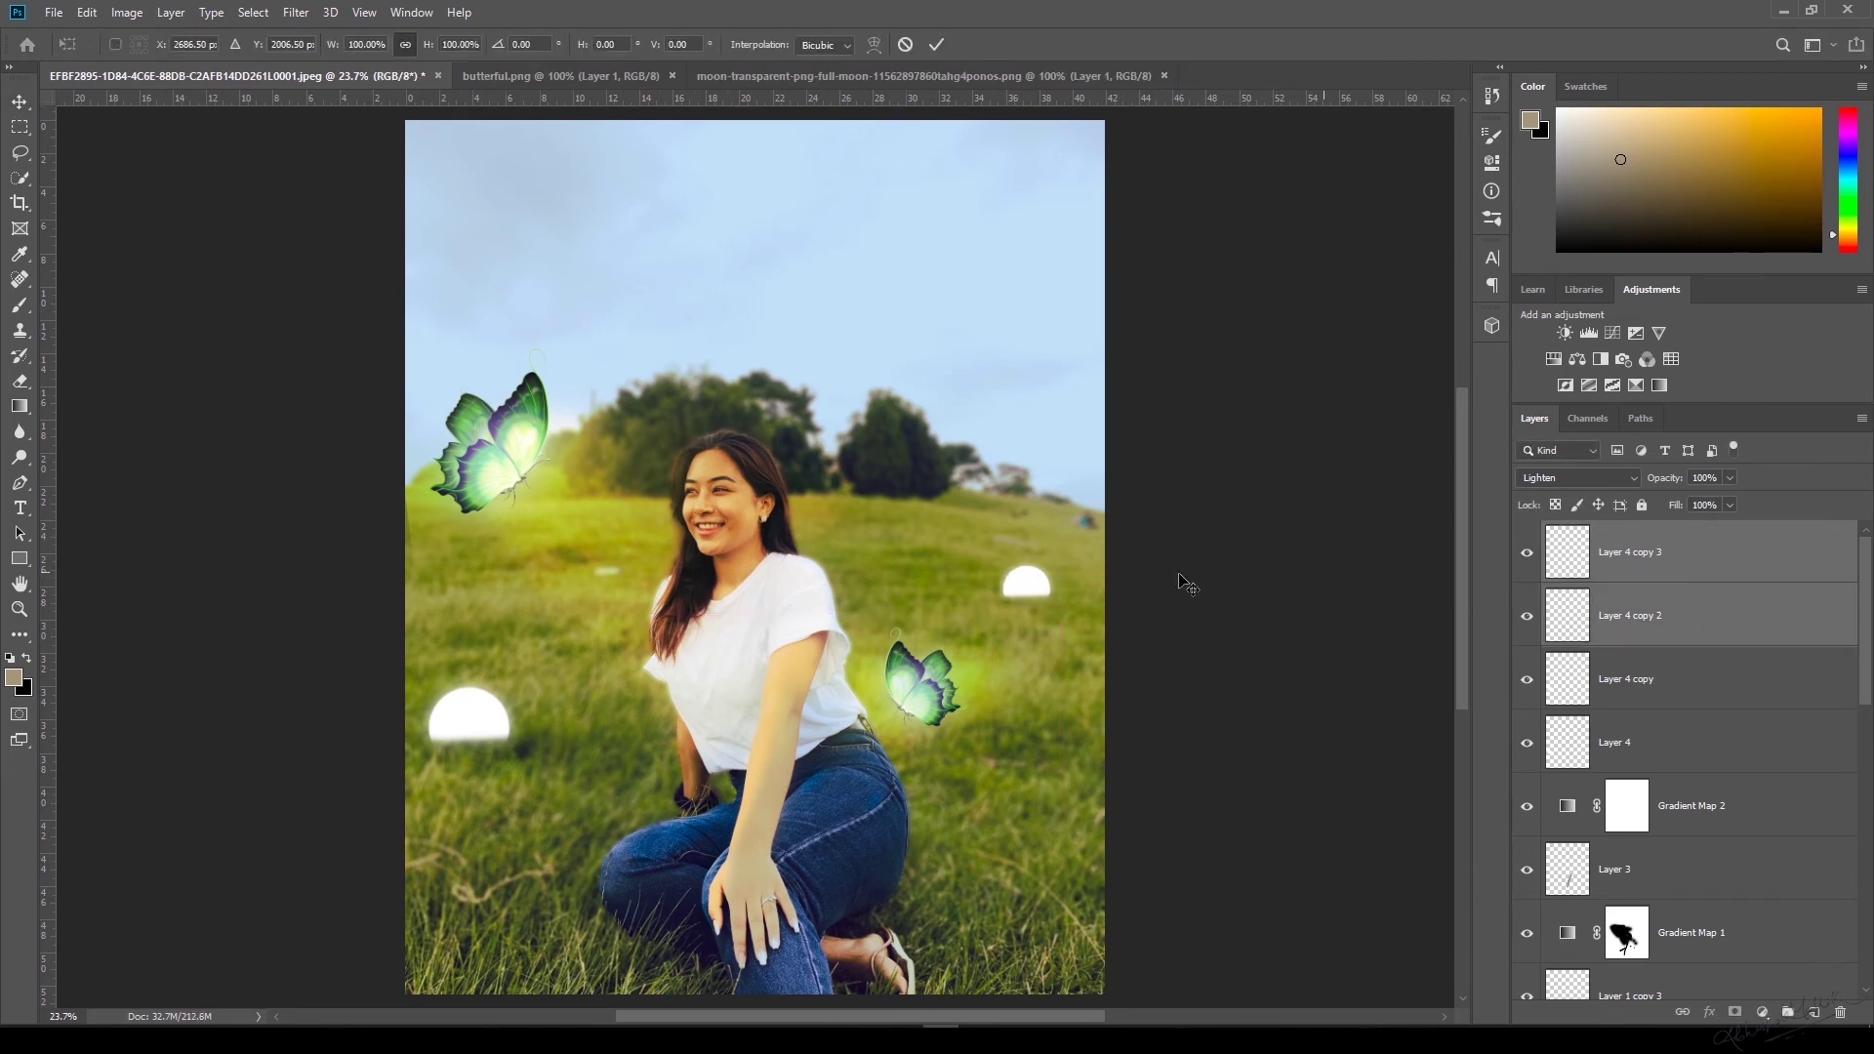
left_click_drag(1060, 613, 1009, 619)
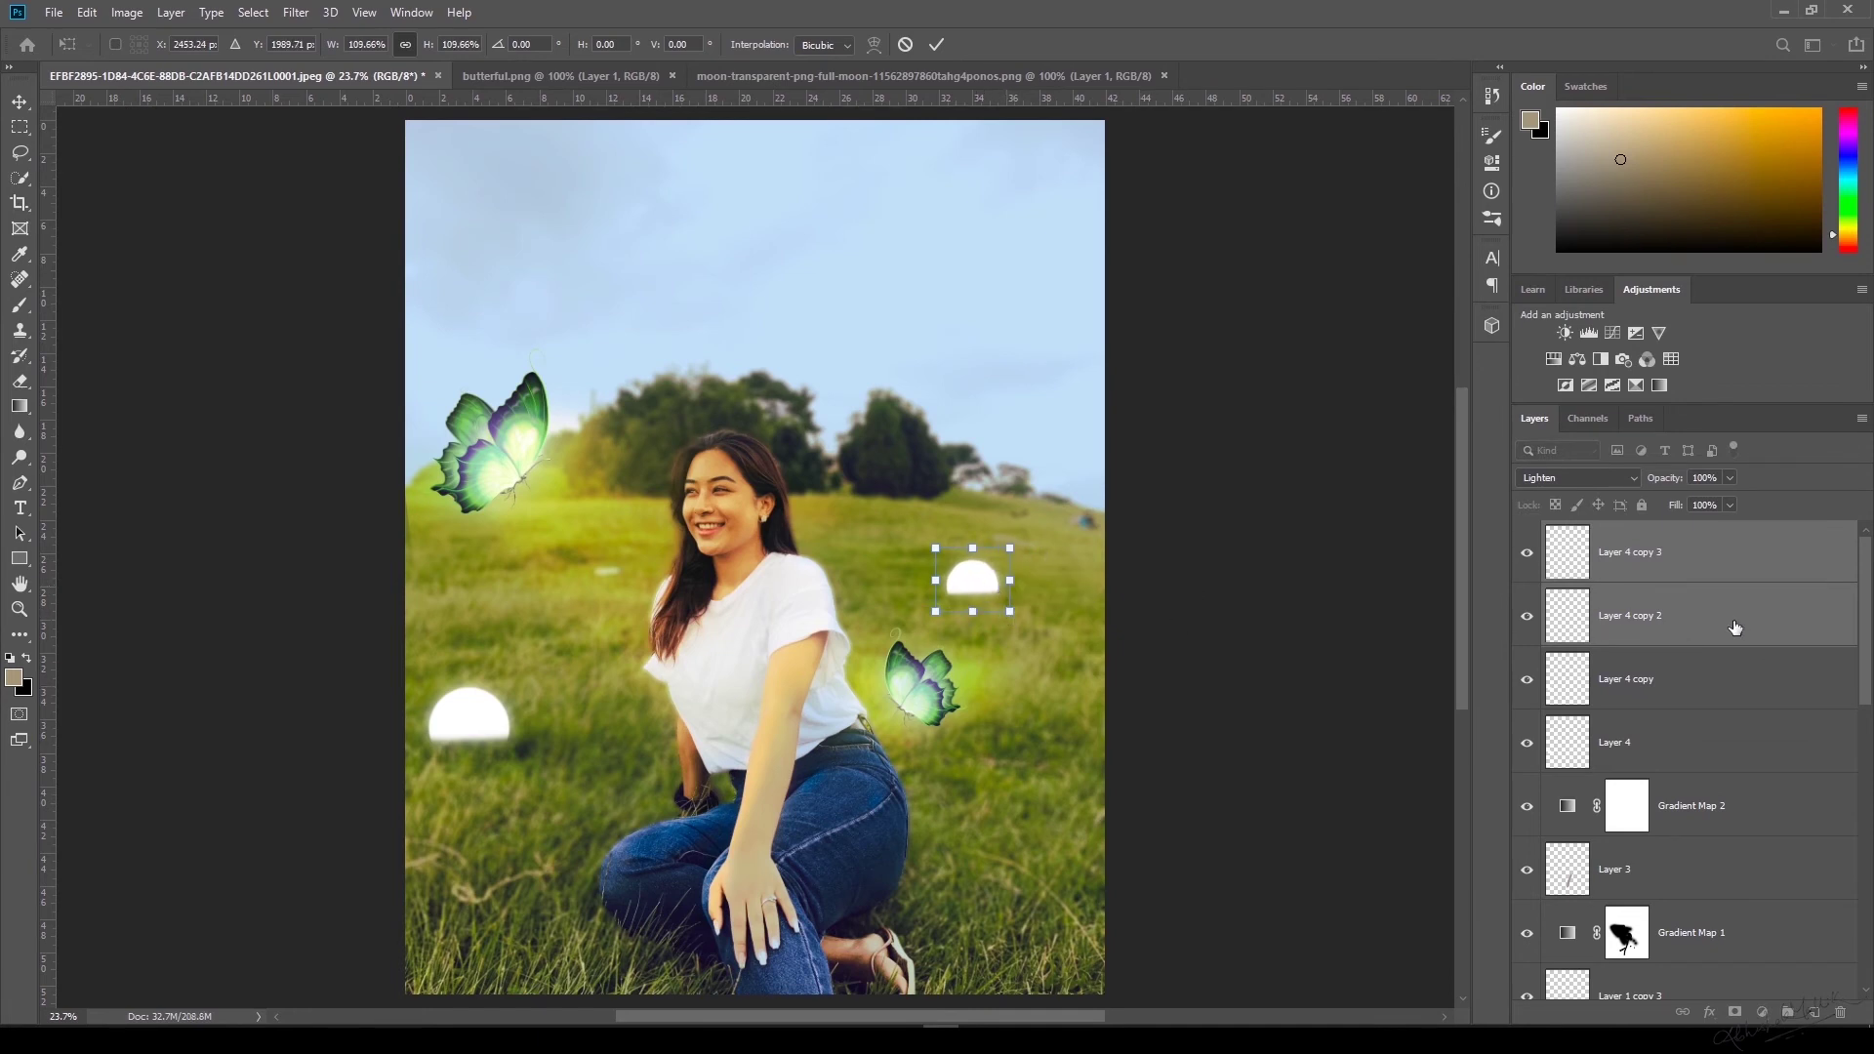
mouse_move(988, 615)
left_mouse_down()
mouse_move(1010, 674)
mouse_move(984, 609)
left_mouse_up()
key("Return")
Duplicate the second dome with its glow and place a smaller copy on the grass between the small butterfly and the photo's edge.
left_click(1696, 620, "ctrl")
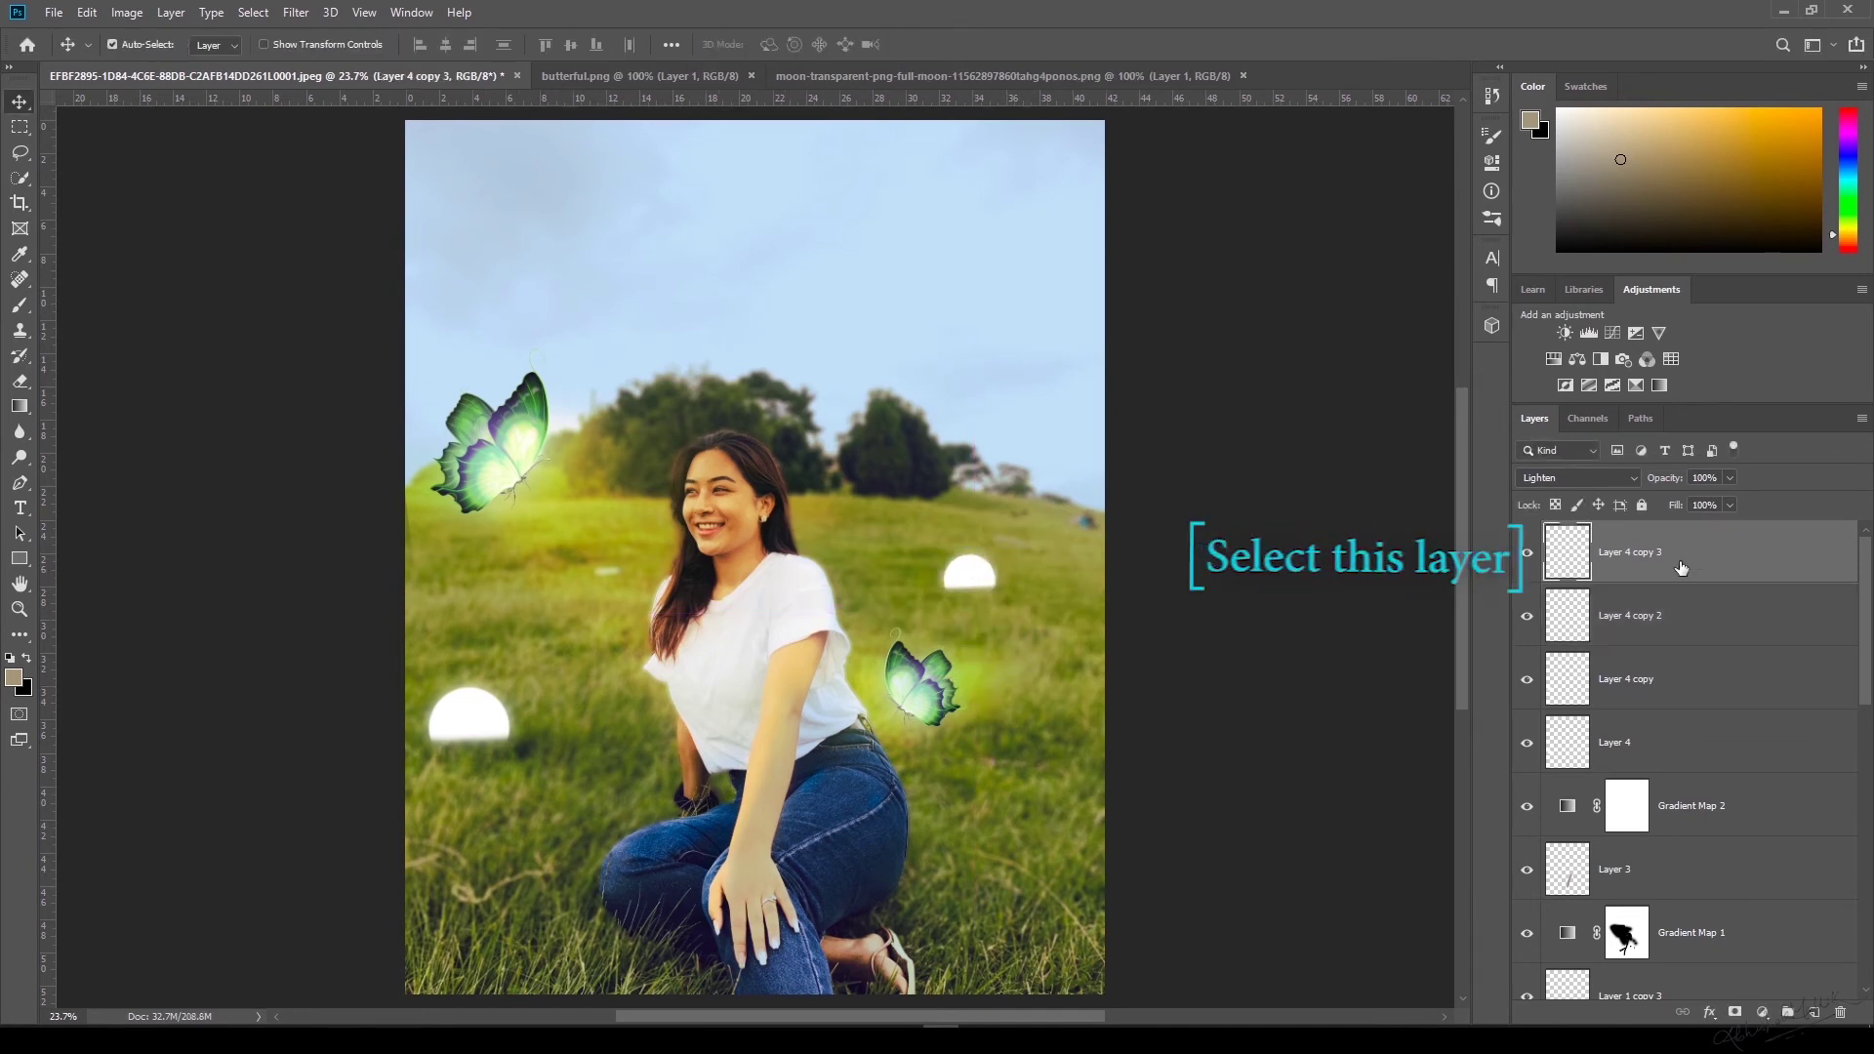
left_click(1696, 620, "shift")
key("ctrl+j")
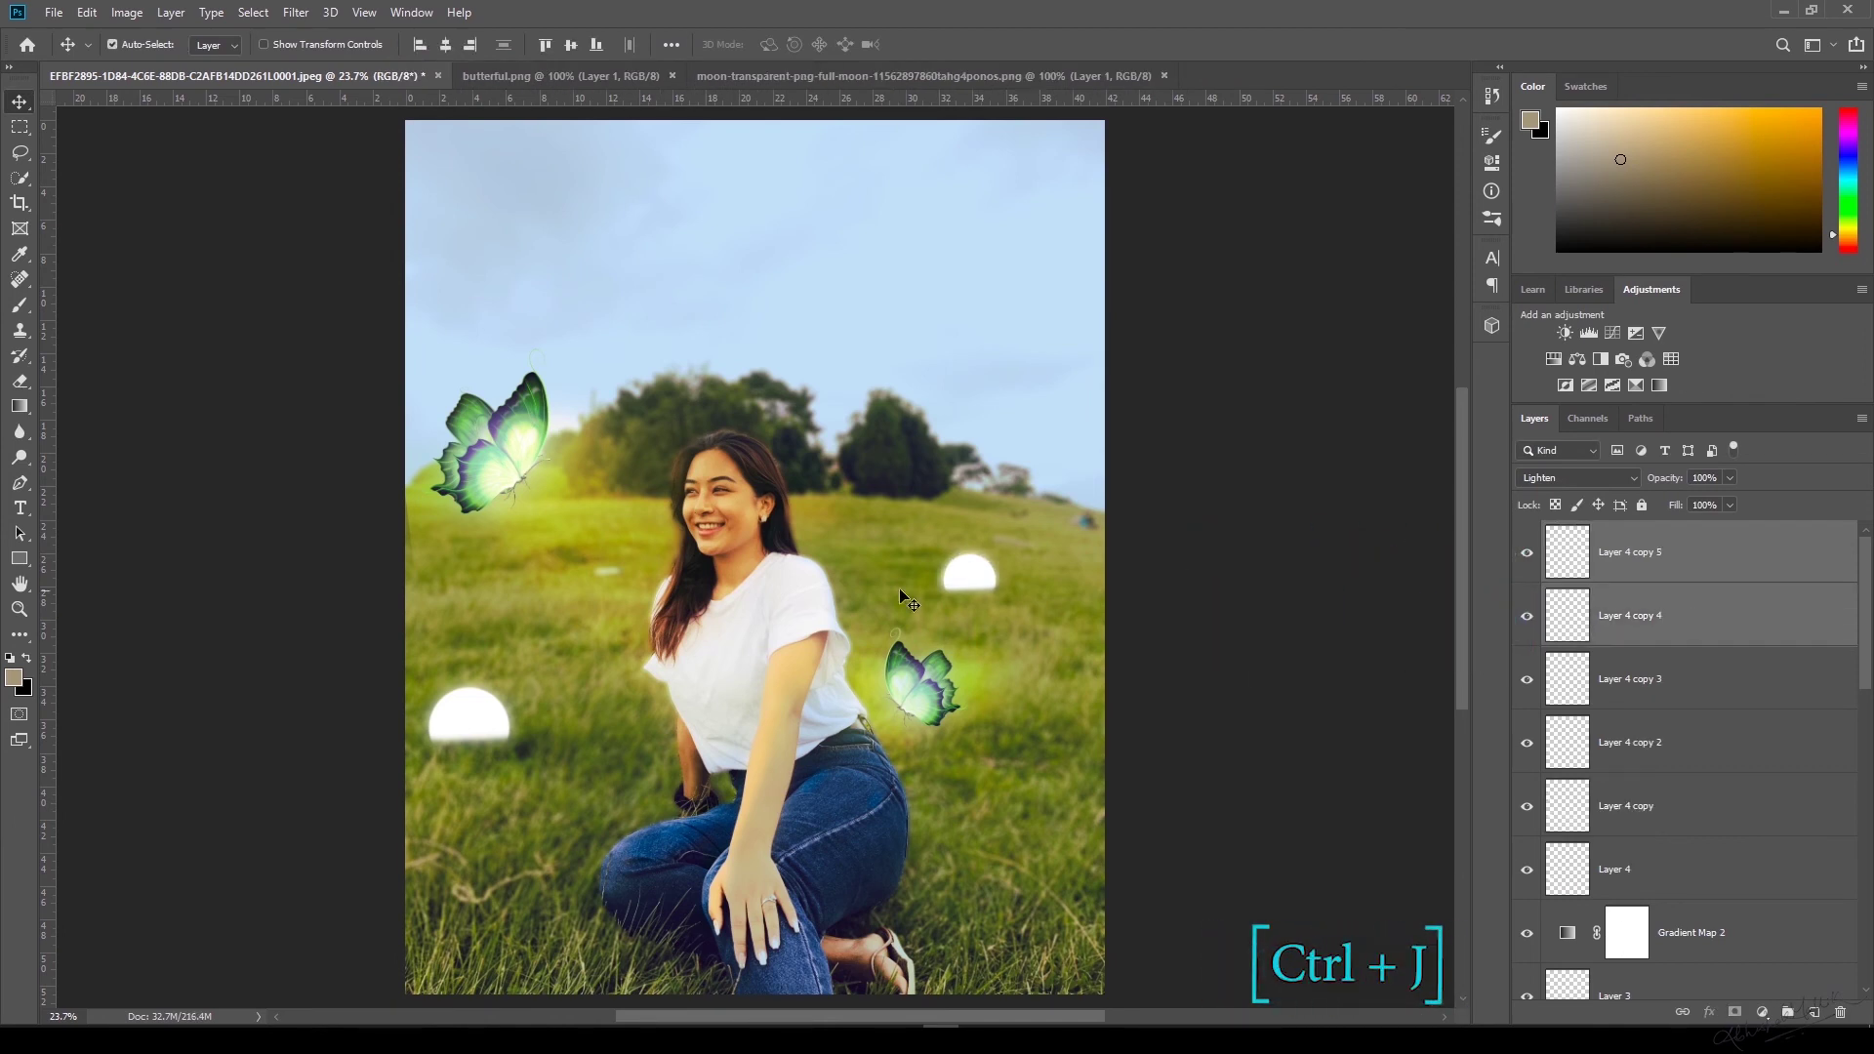
left_click_drag(991, 590, 1037, 647)
key("ctrl+t")
left_click(1705, 558)
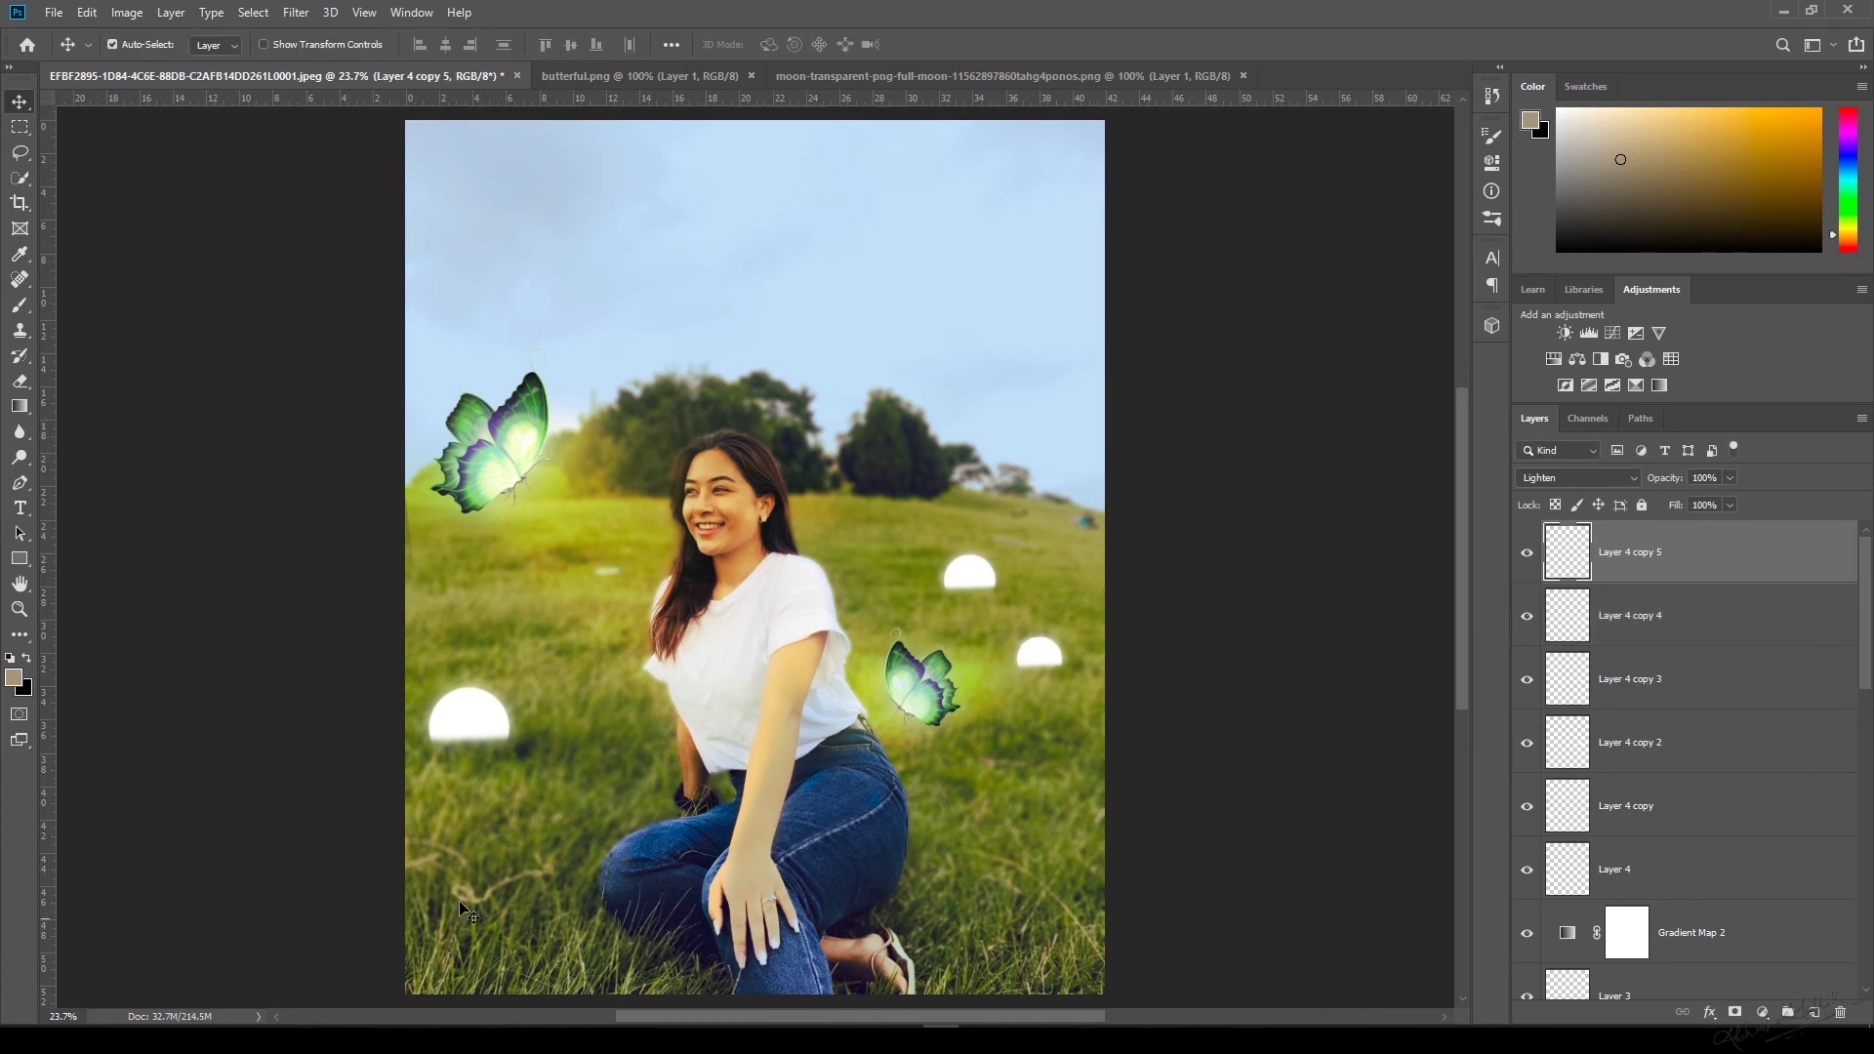
Move the first dome, Layer 4 and Layer 4 copy, up the grass and scale it to about 90%.
left_click(1698, 874)
left_click(1692, 810, "shift")
left_click_drag(493, 729, 495, 672)
key("ctrl+t")
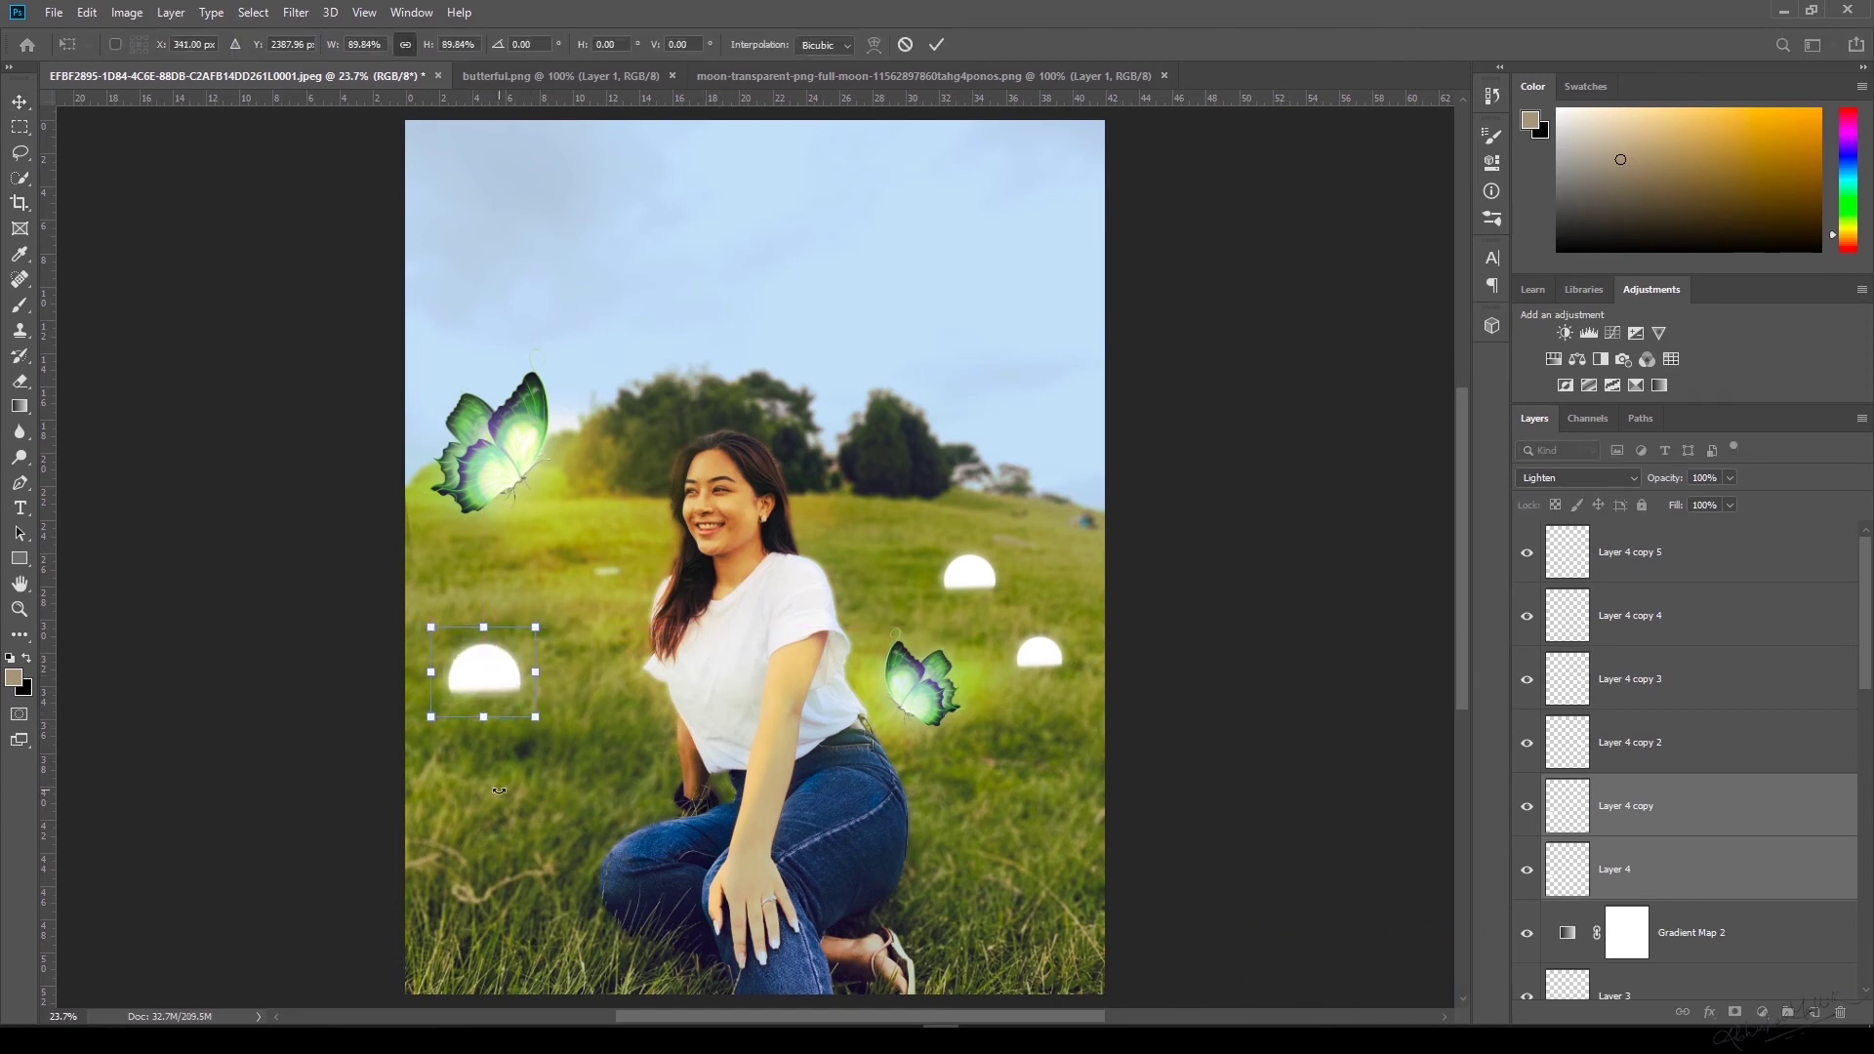
left_click(937, 45)
Stamp all visible layers into a new top layer and open it in the Camera Raw Filter.
key("ctrl+alt+shift+e")
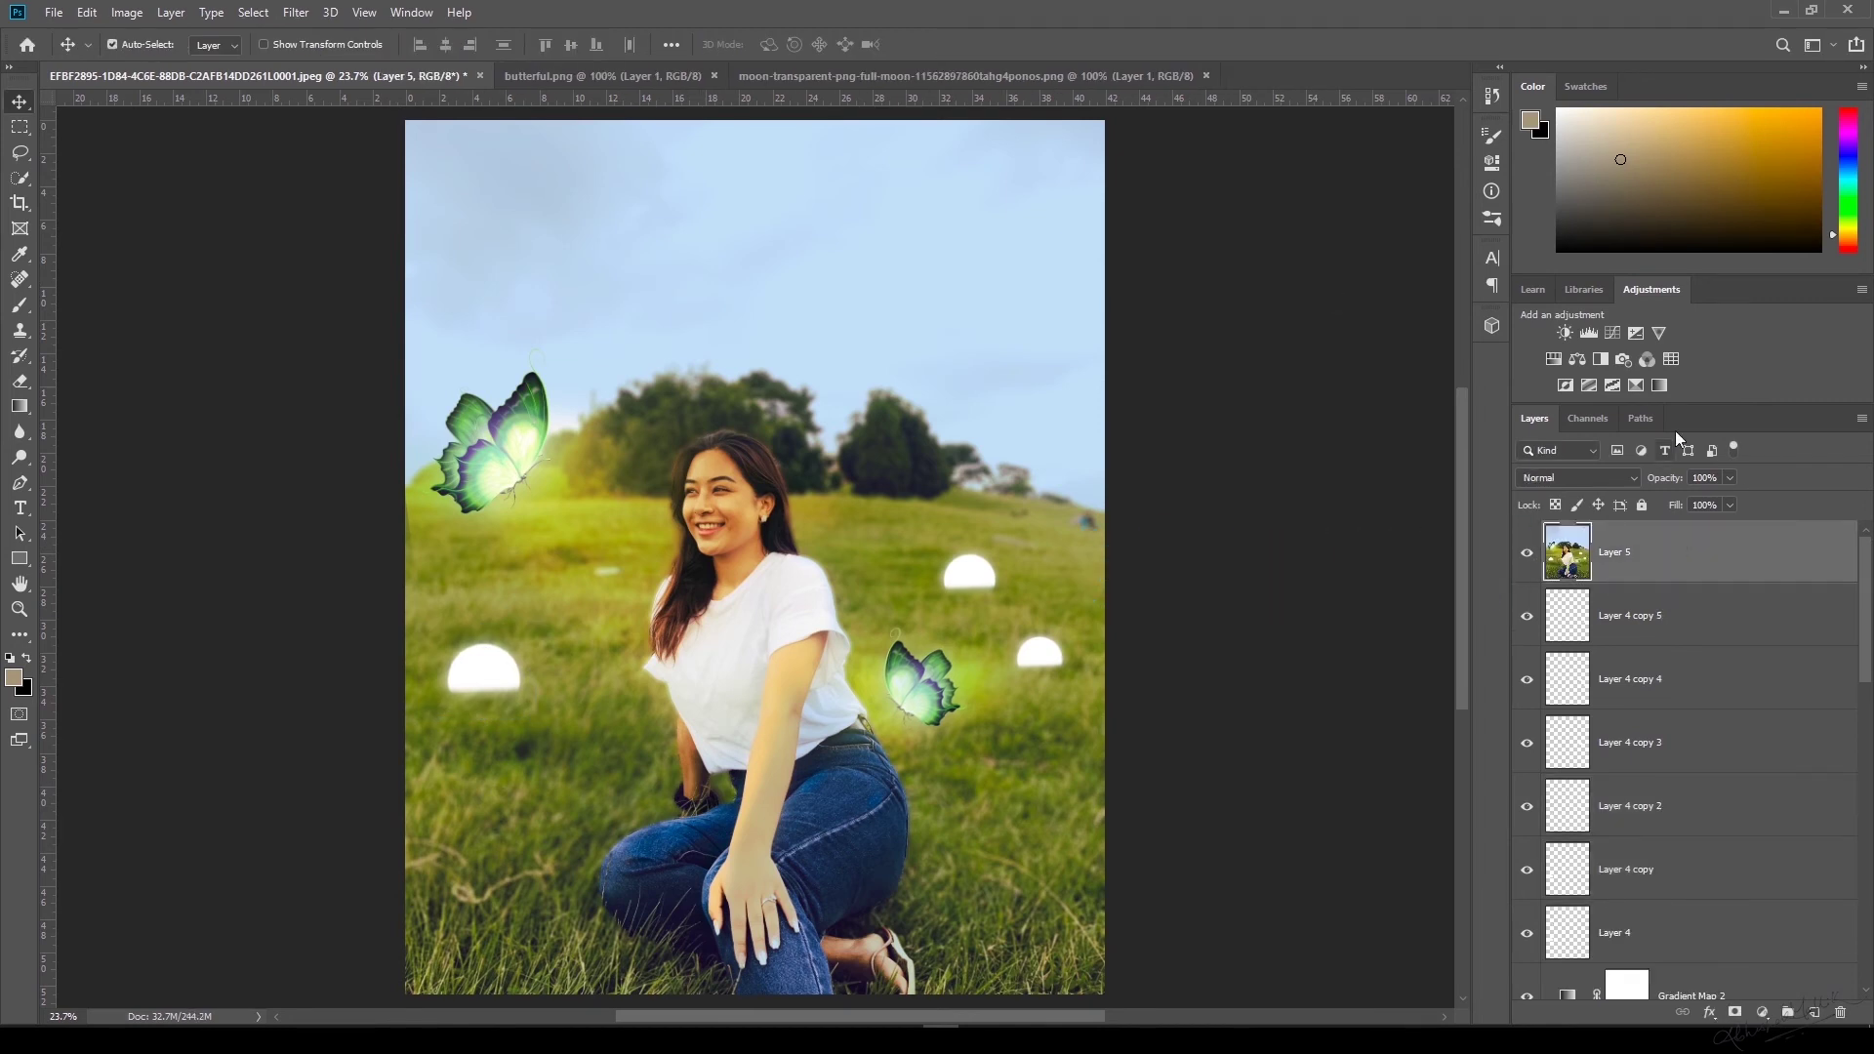
left_click(331, 12)
mouse_move(296, 12)
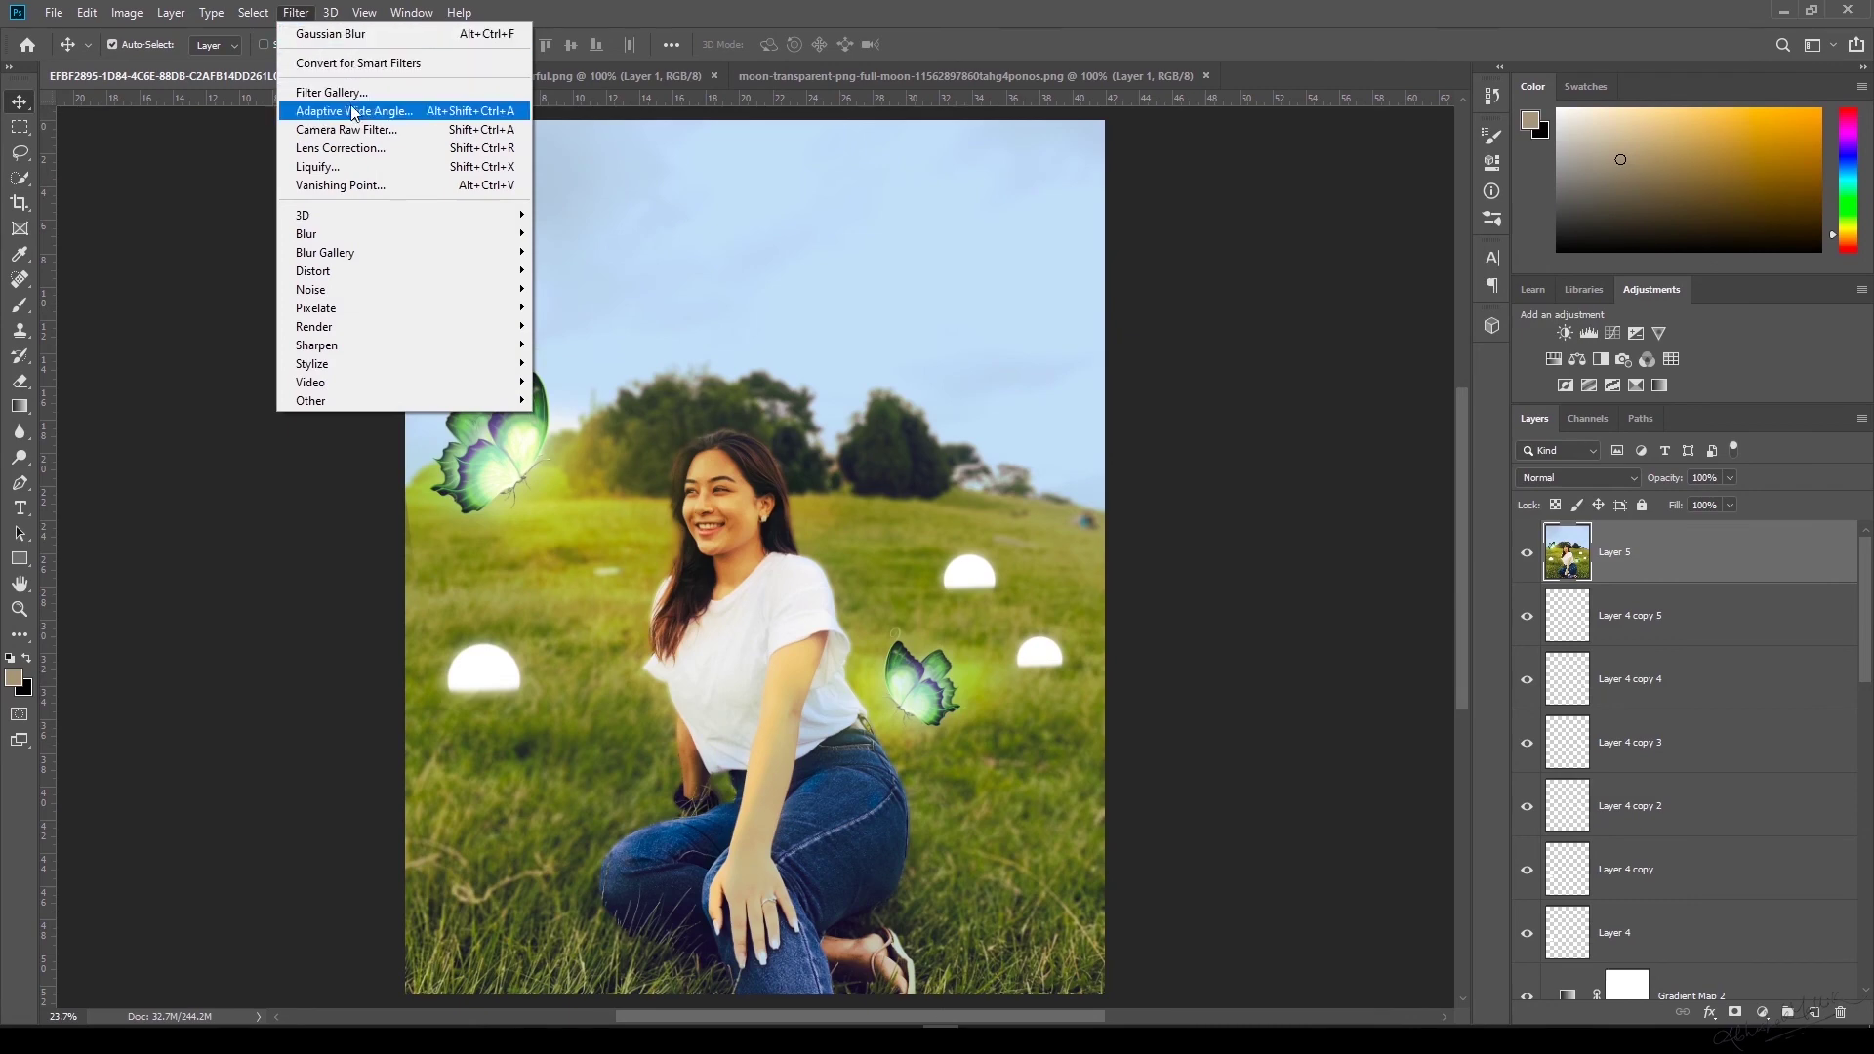
left_click(395, 135)
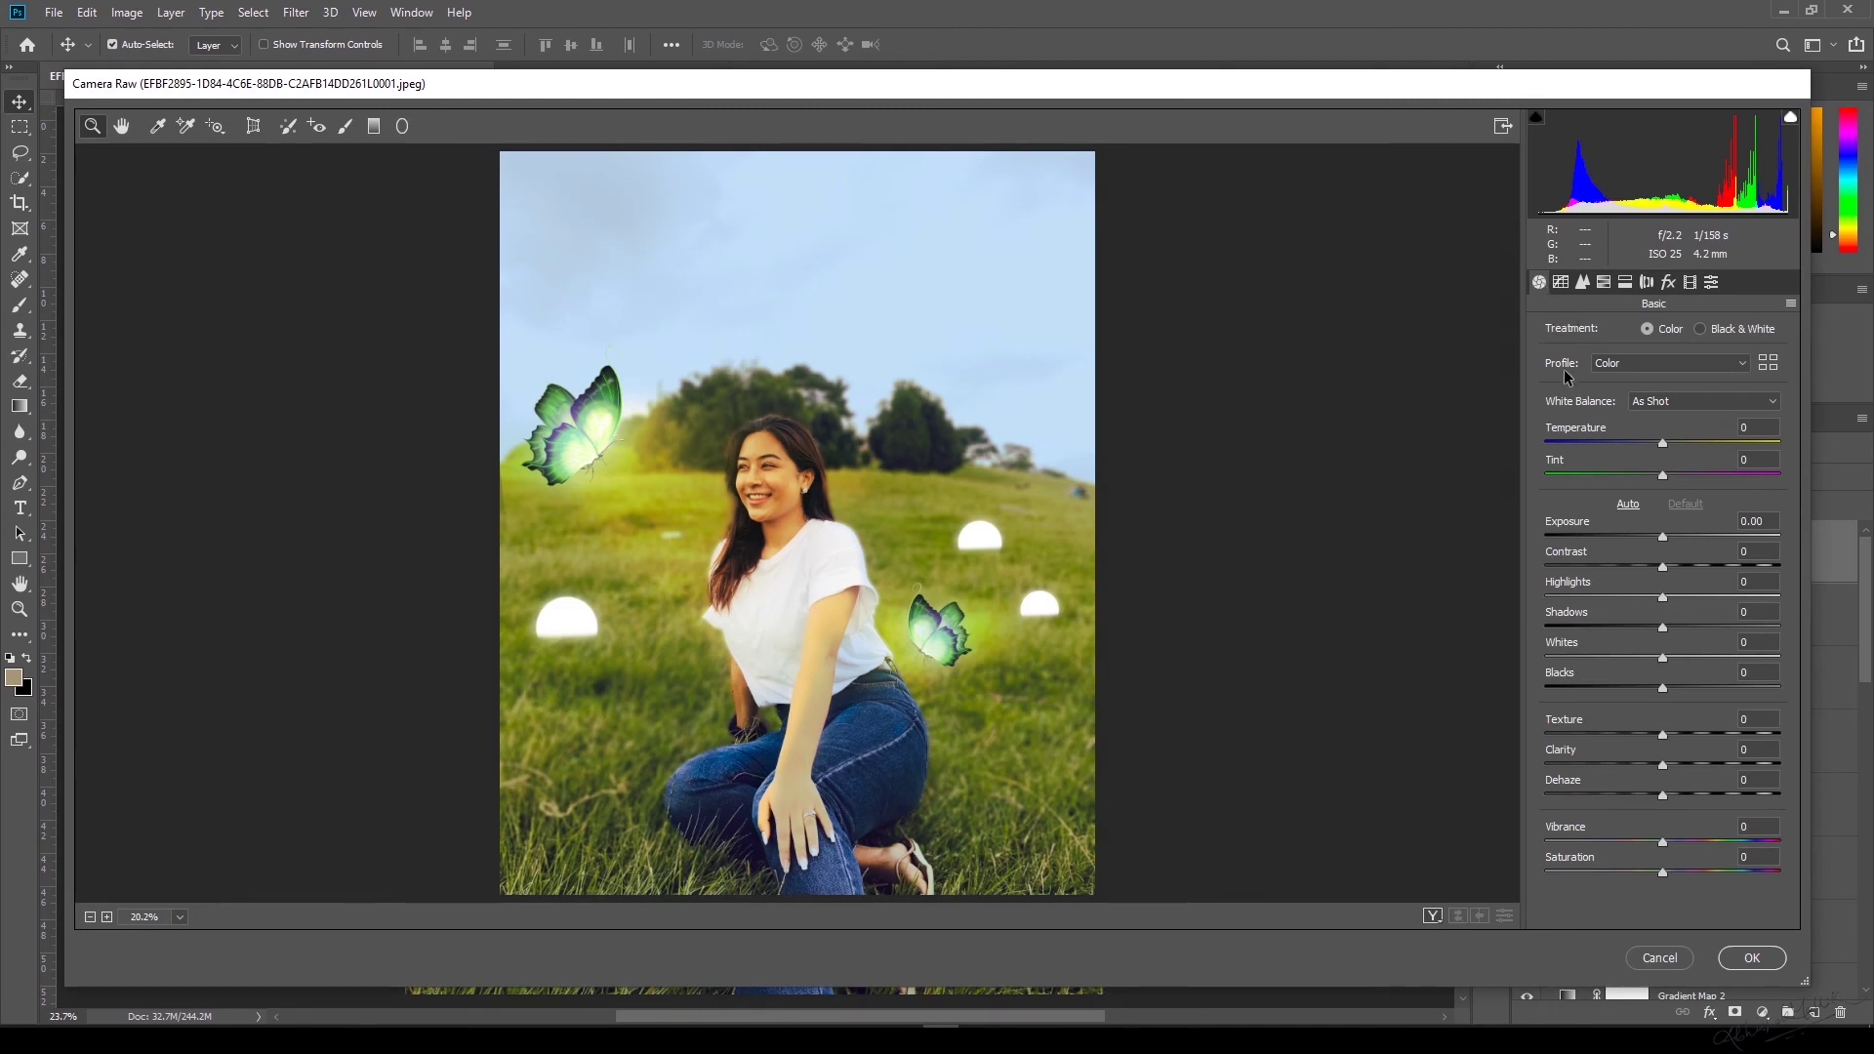
Add a graduated filter just outside the photo so it covers the whole image, with Highlights and Exposure reset to 0.
left_click(376, 128)
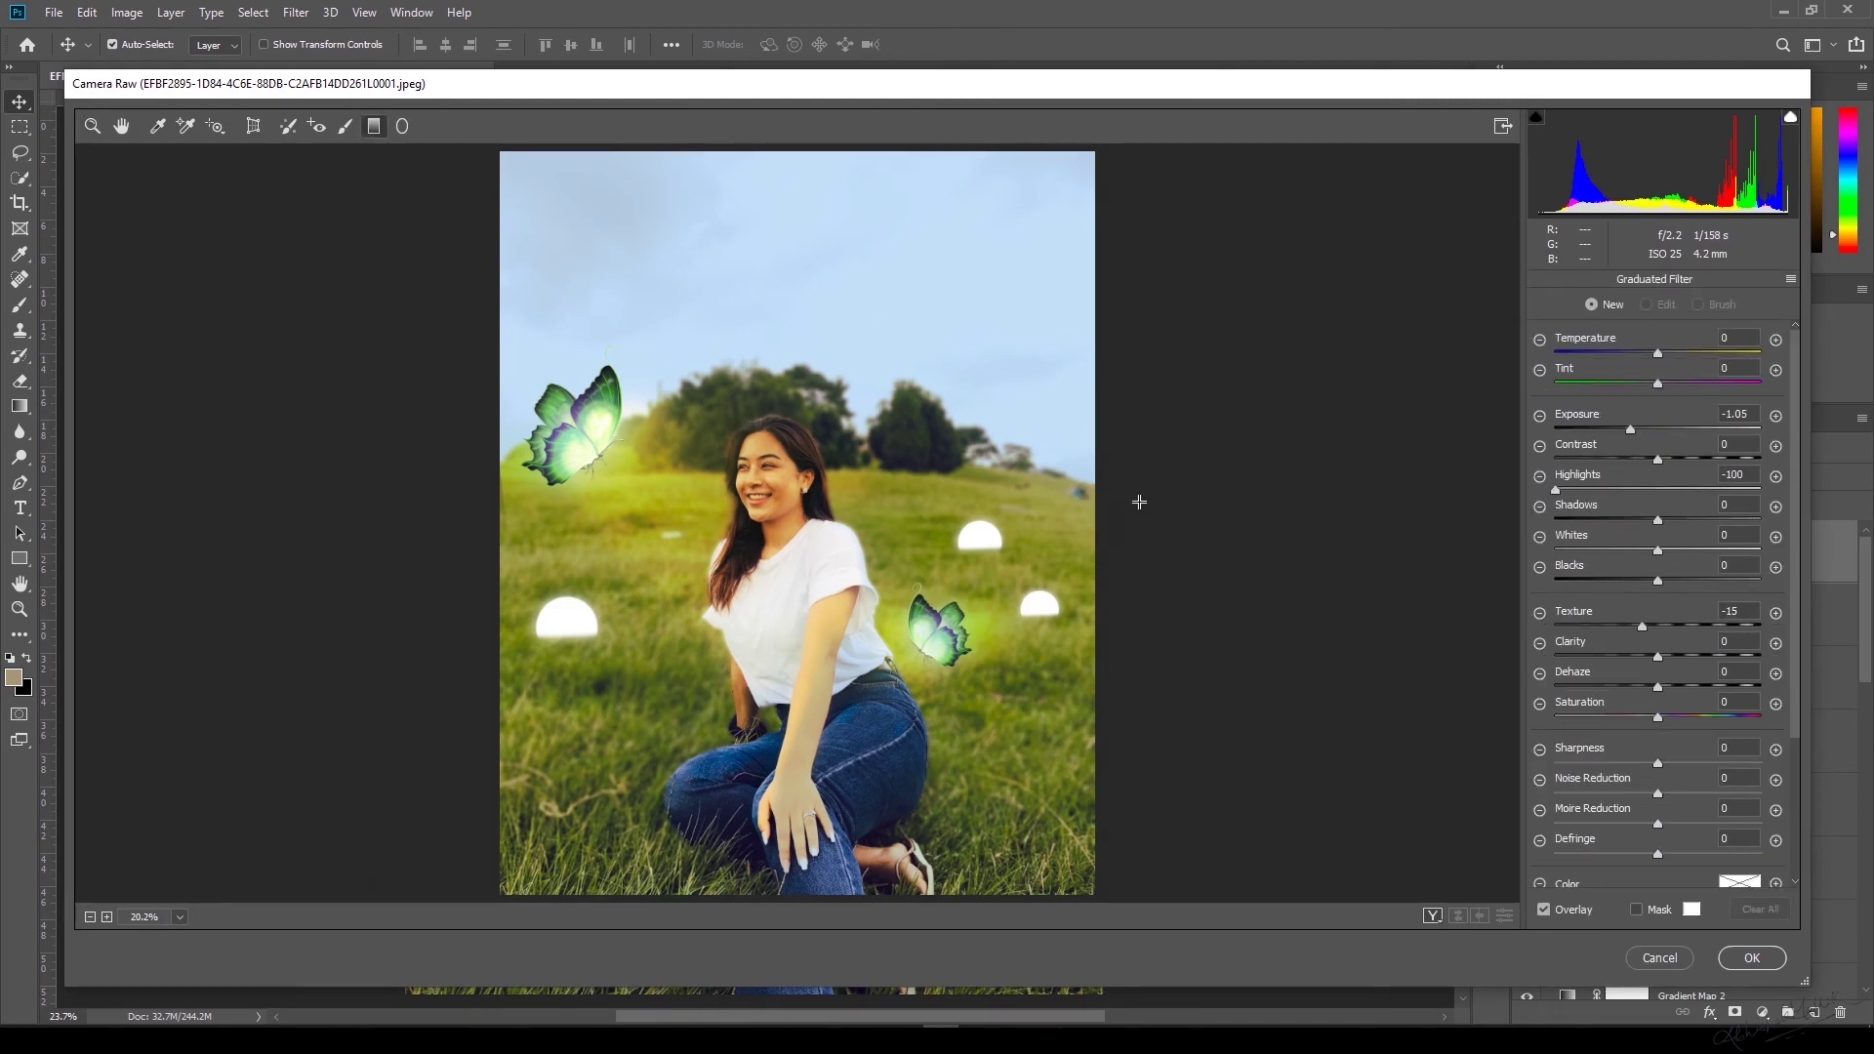
left_click_drag(1124, 505, 1175, 503)
left_click_drag(1583, 490, 1659, 487)
left_click_drag(1753, 415, 1666, 427)
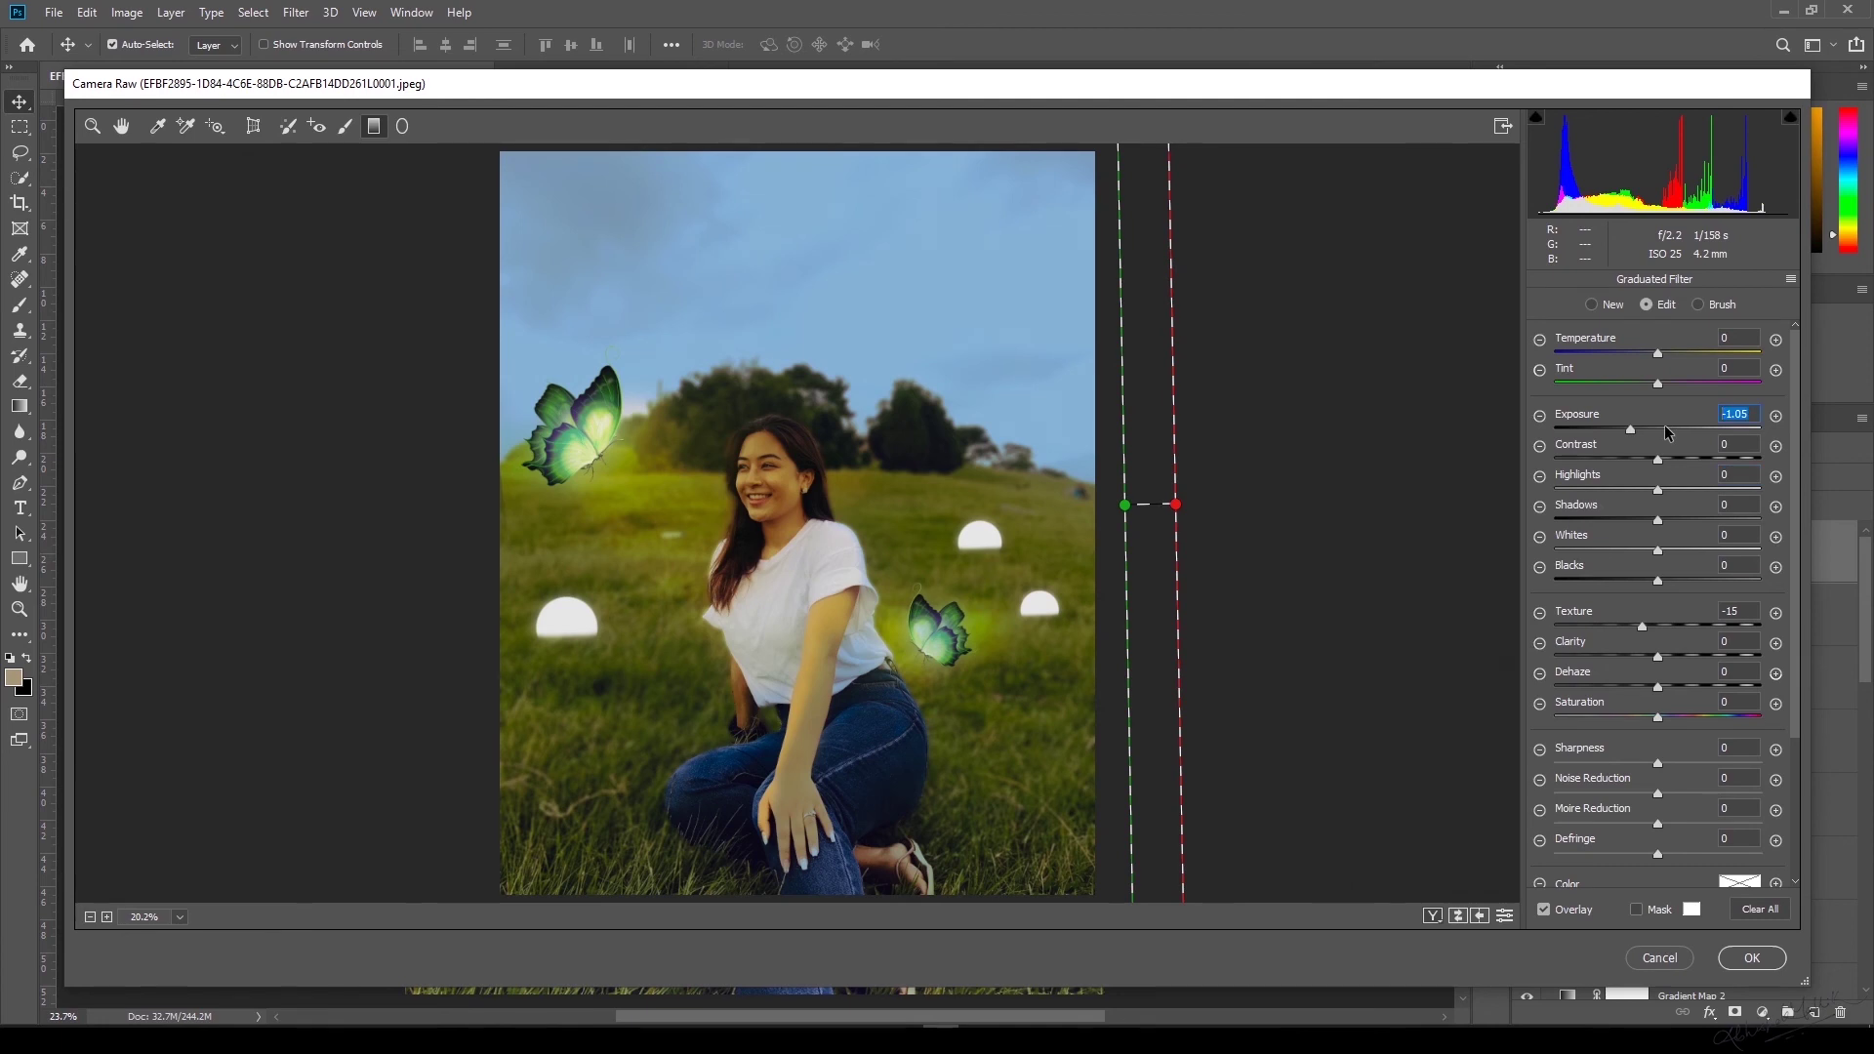
double_click(1665, 427)
Set the graduated filter's Texture to -100 and Clarity to +46.
left_click_drag(1642, 625, 1603, 625)
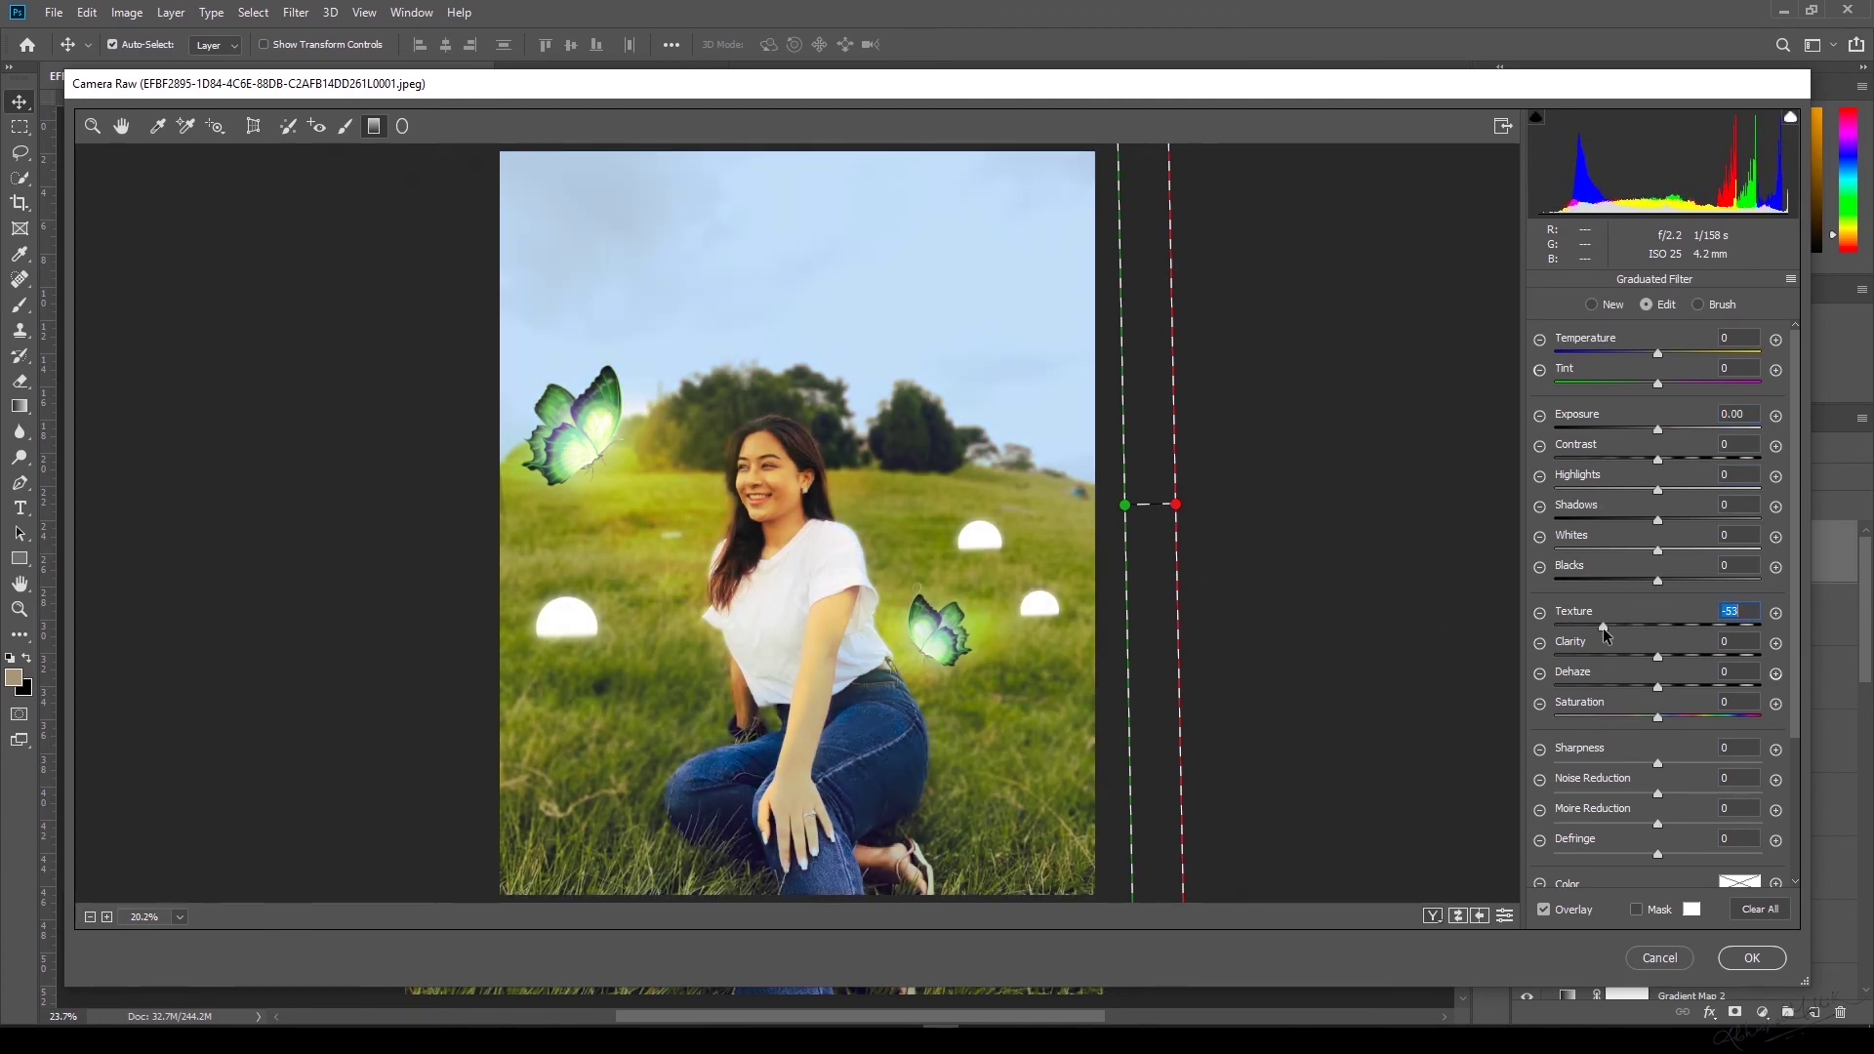
left_click_drag(1656, 665, 1511, 646)
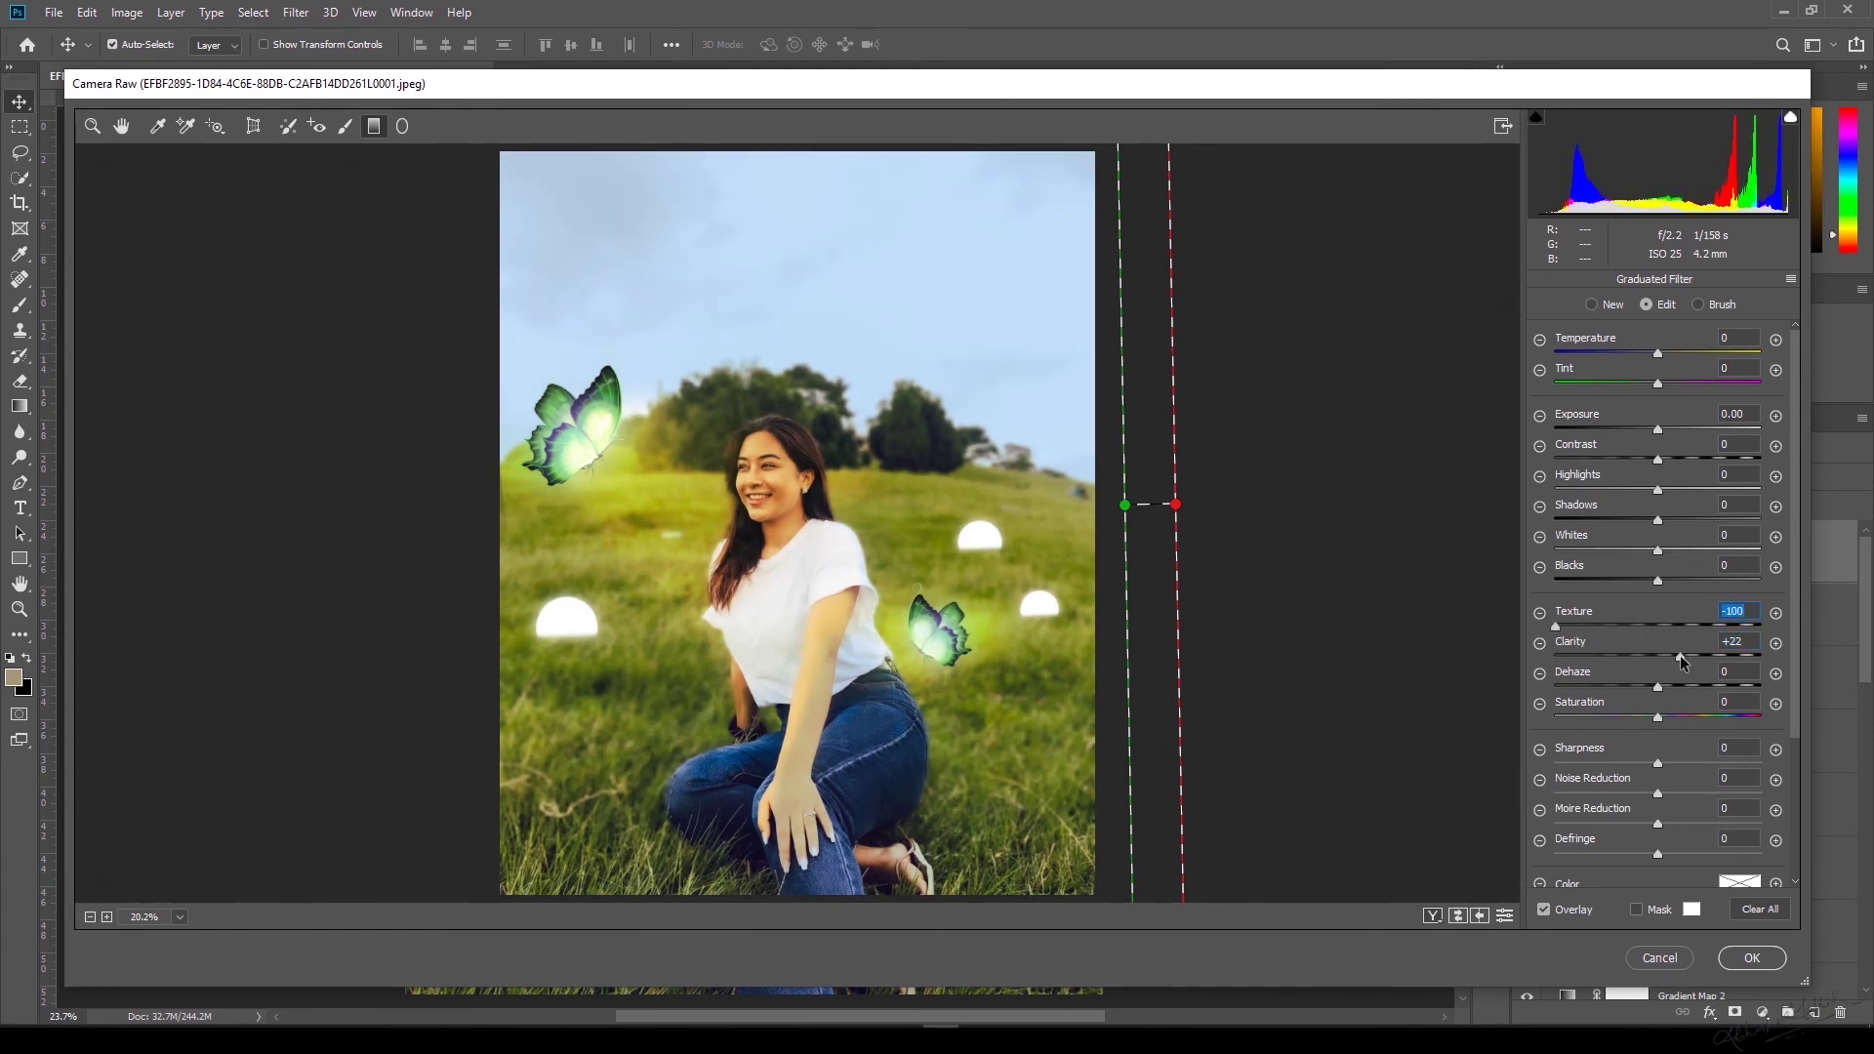
left_click_drag(1682, 661, 1706, 661)
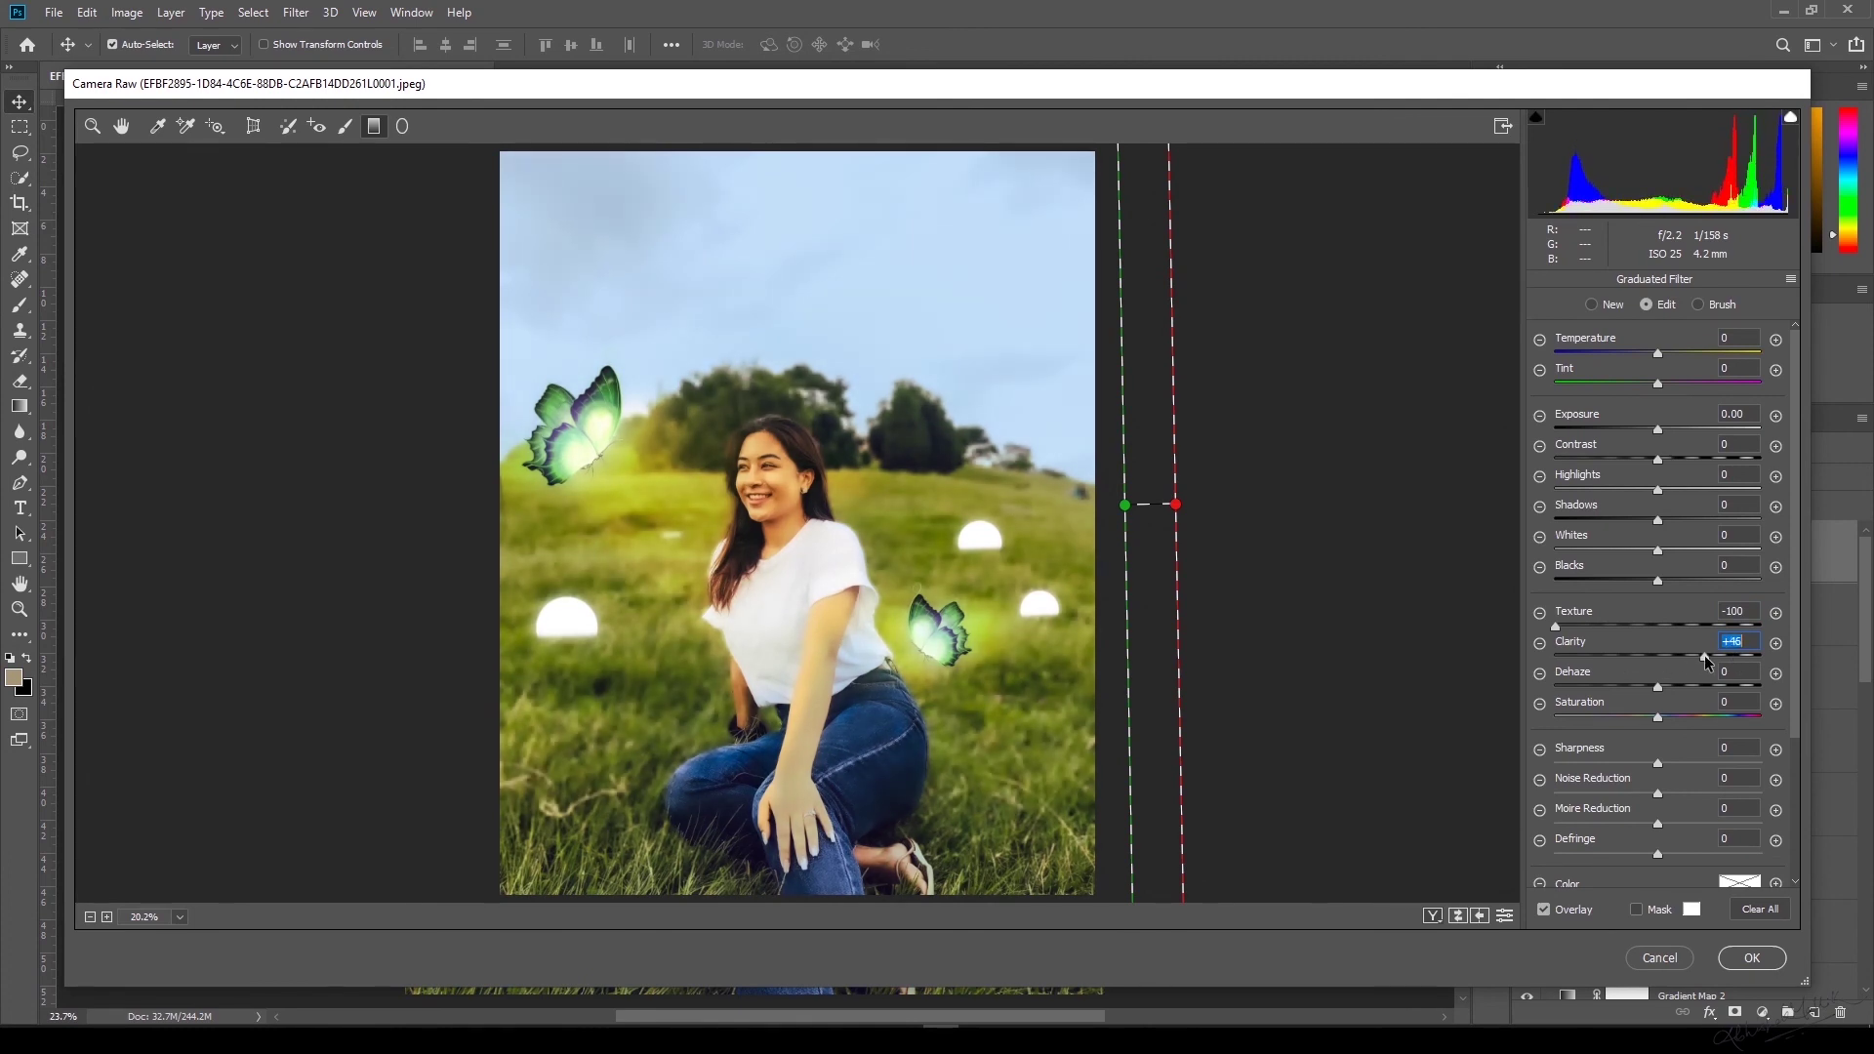
Compare the photo before and after the graduated filter by repeatedly swapping the Before/After settings.
left_click(1462, 913)
left_click(1461, 914)
left_click(1461, 914)
left_click(1461, 914)
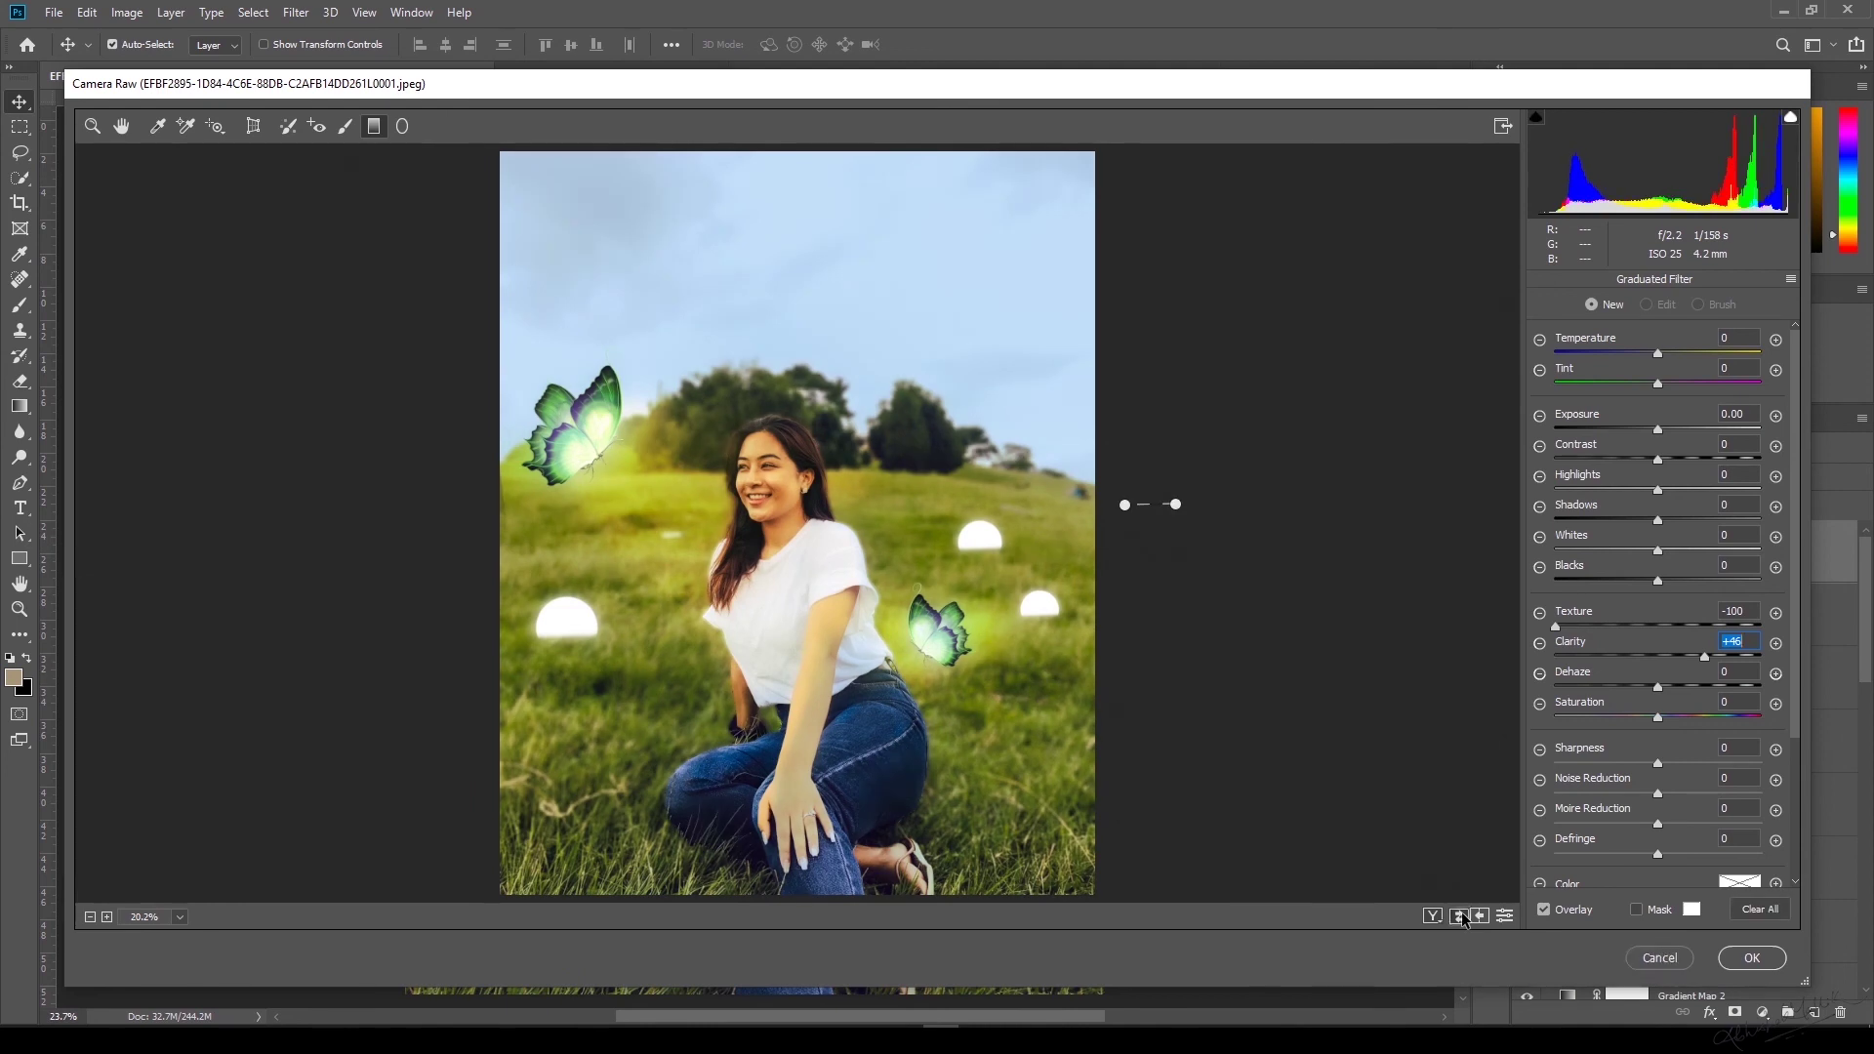
left_click(1461, 913)
left_click(1461, 914)
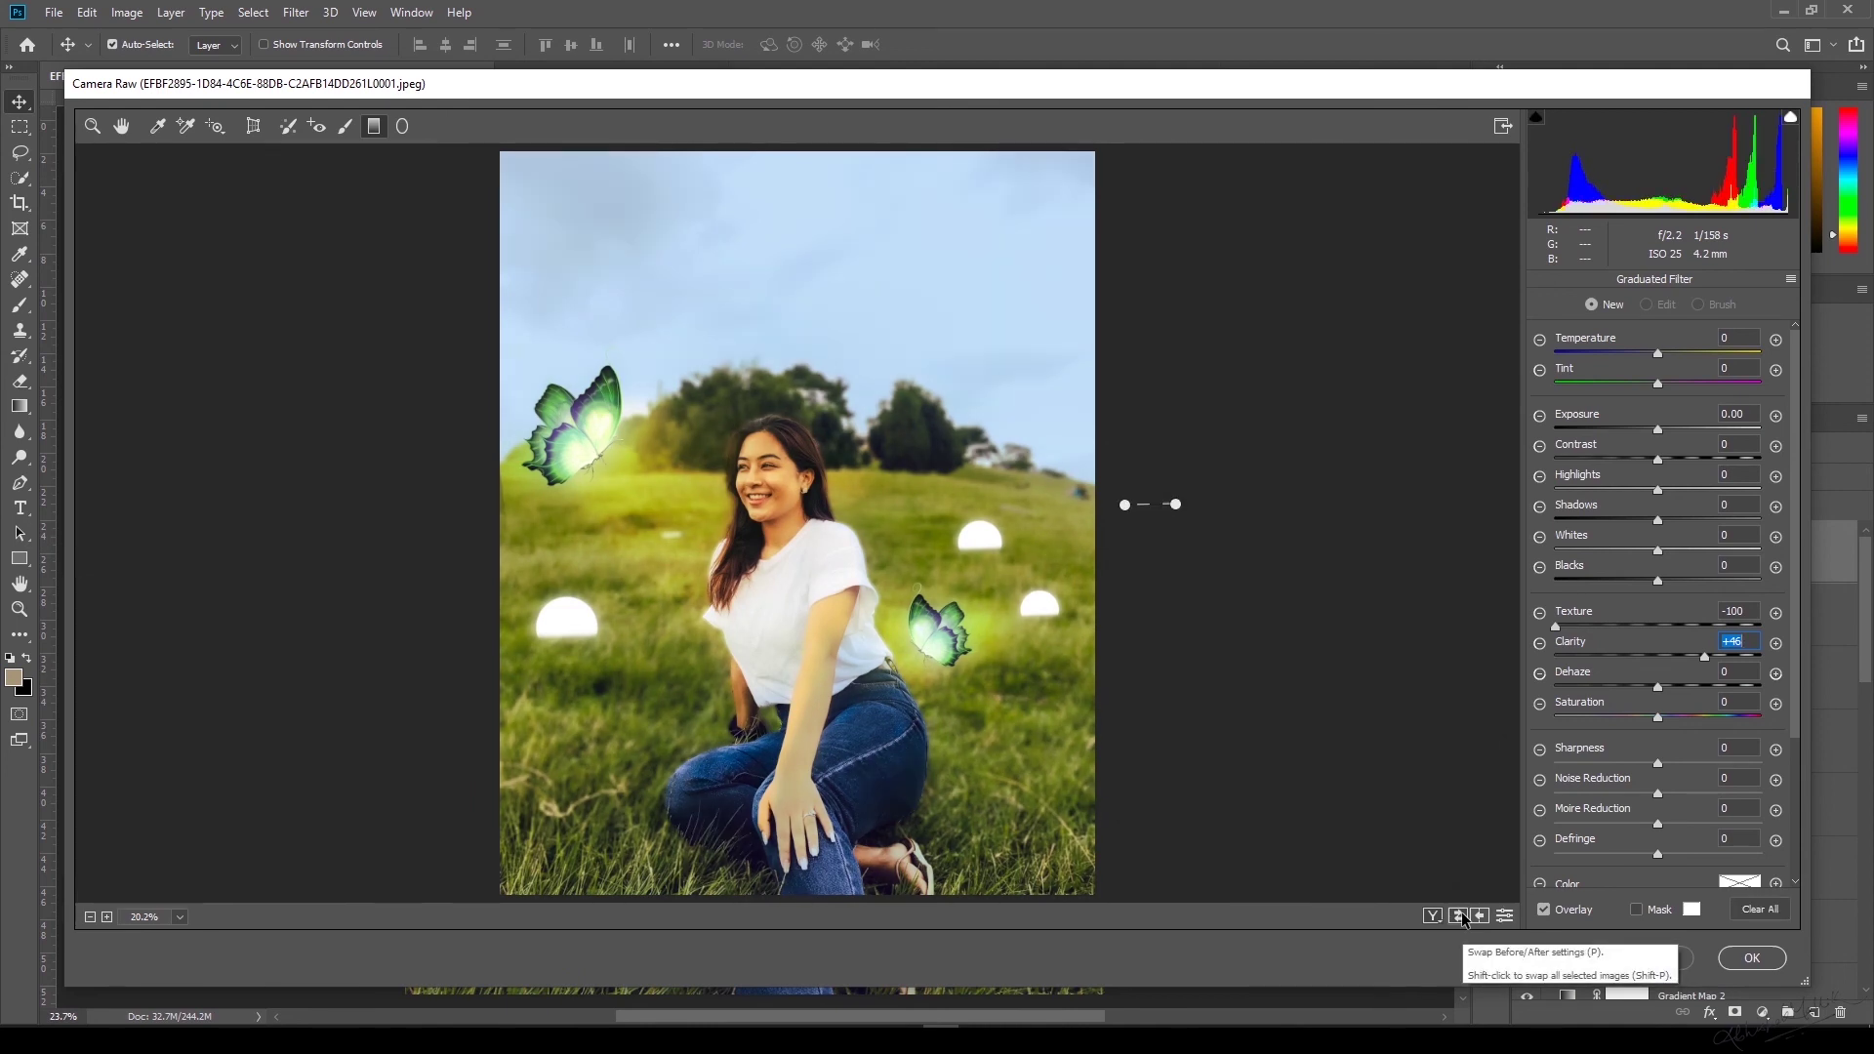
left_click(1461, 914)
left_click(1461, 914)
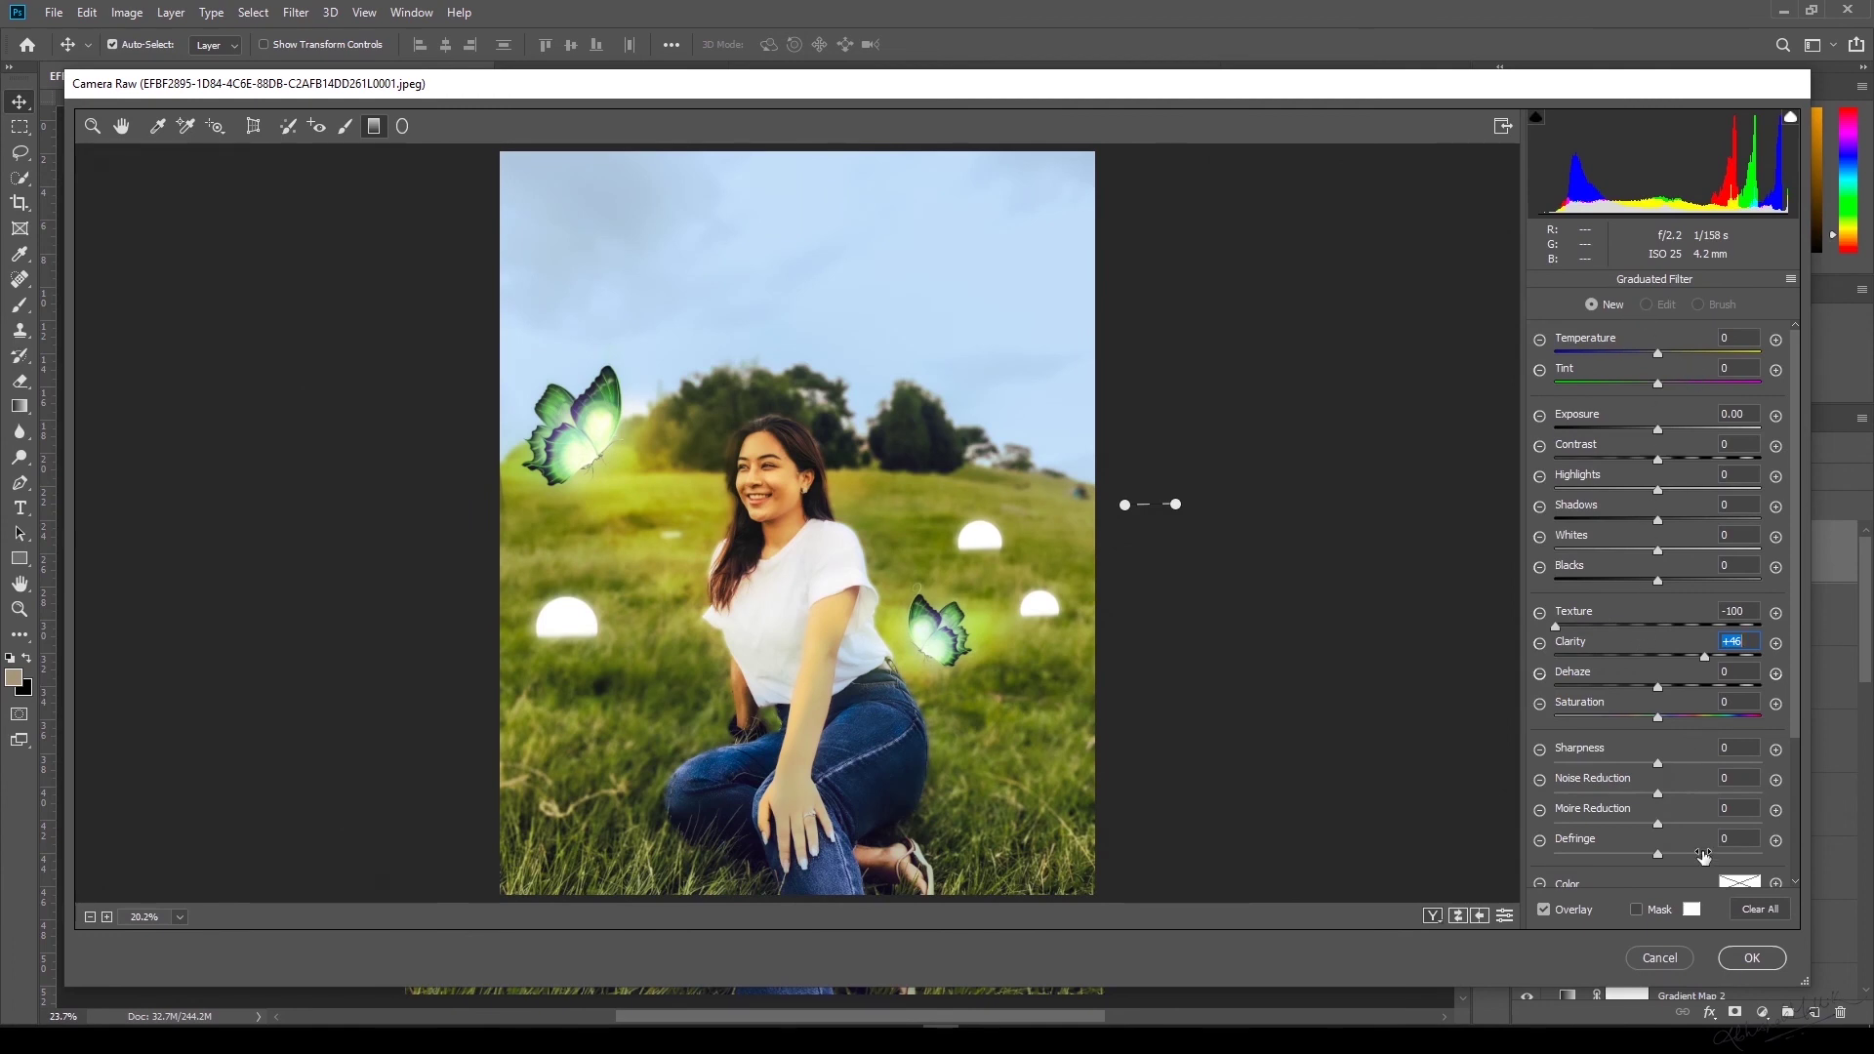
Set the Greens luminance to +28 in the HSL adjustments, trying Yellows at -68 and Oranges at +20 and resetting both to 0.
left_click(121, 127)
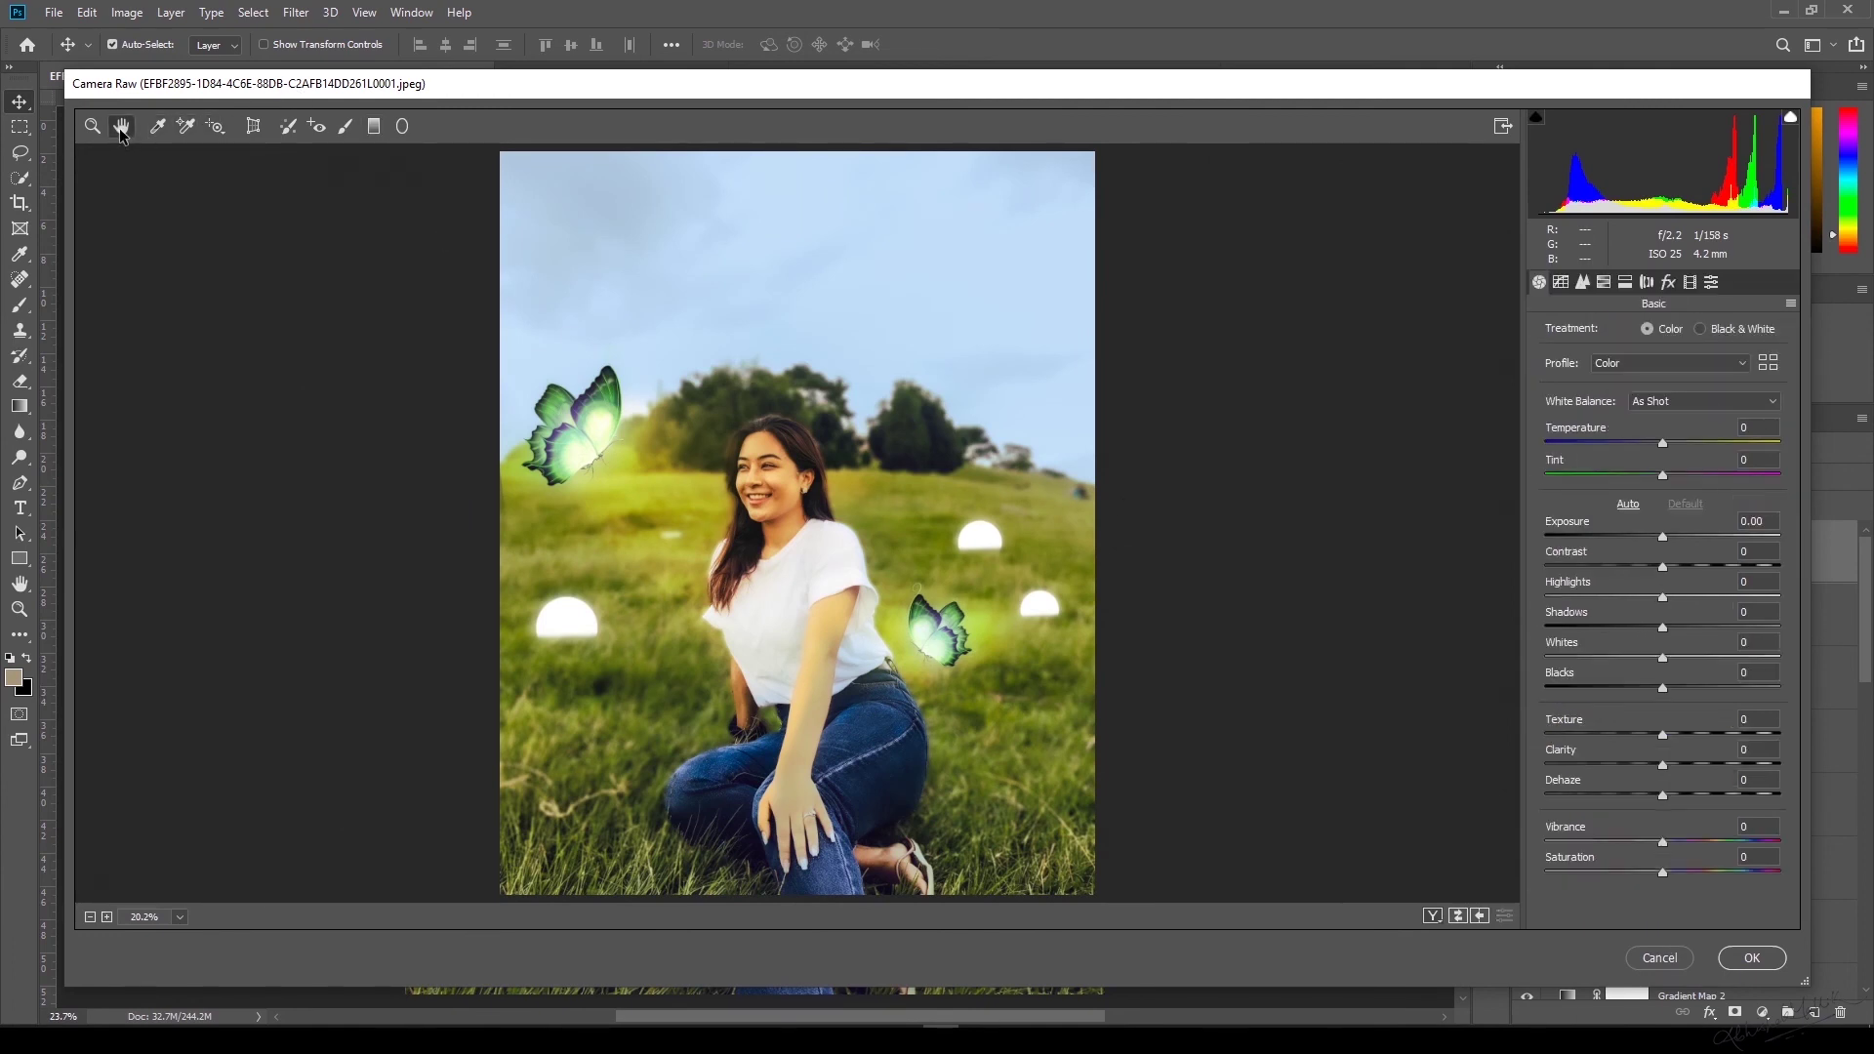
left_click(1604, 282)
left_click(1687, 336)
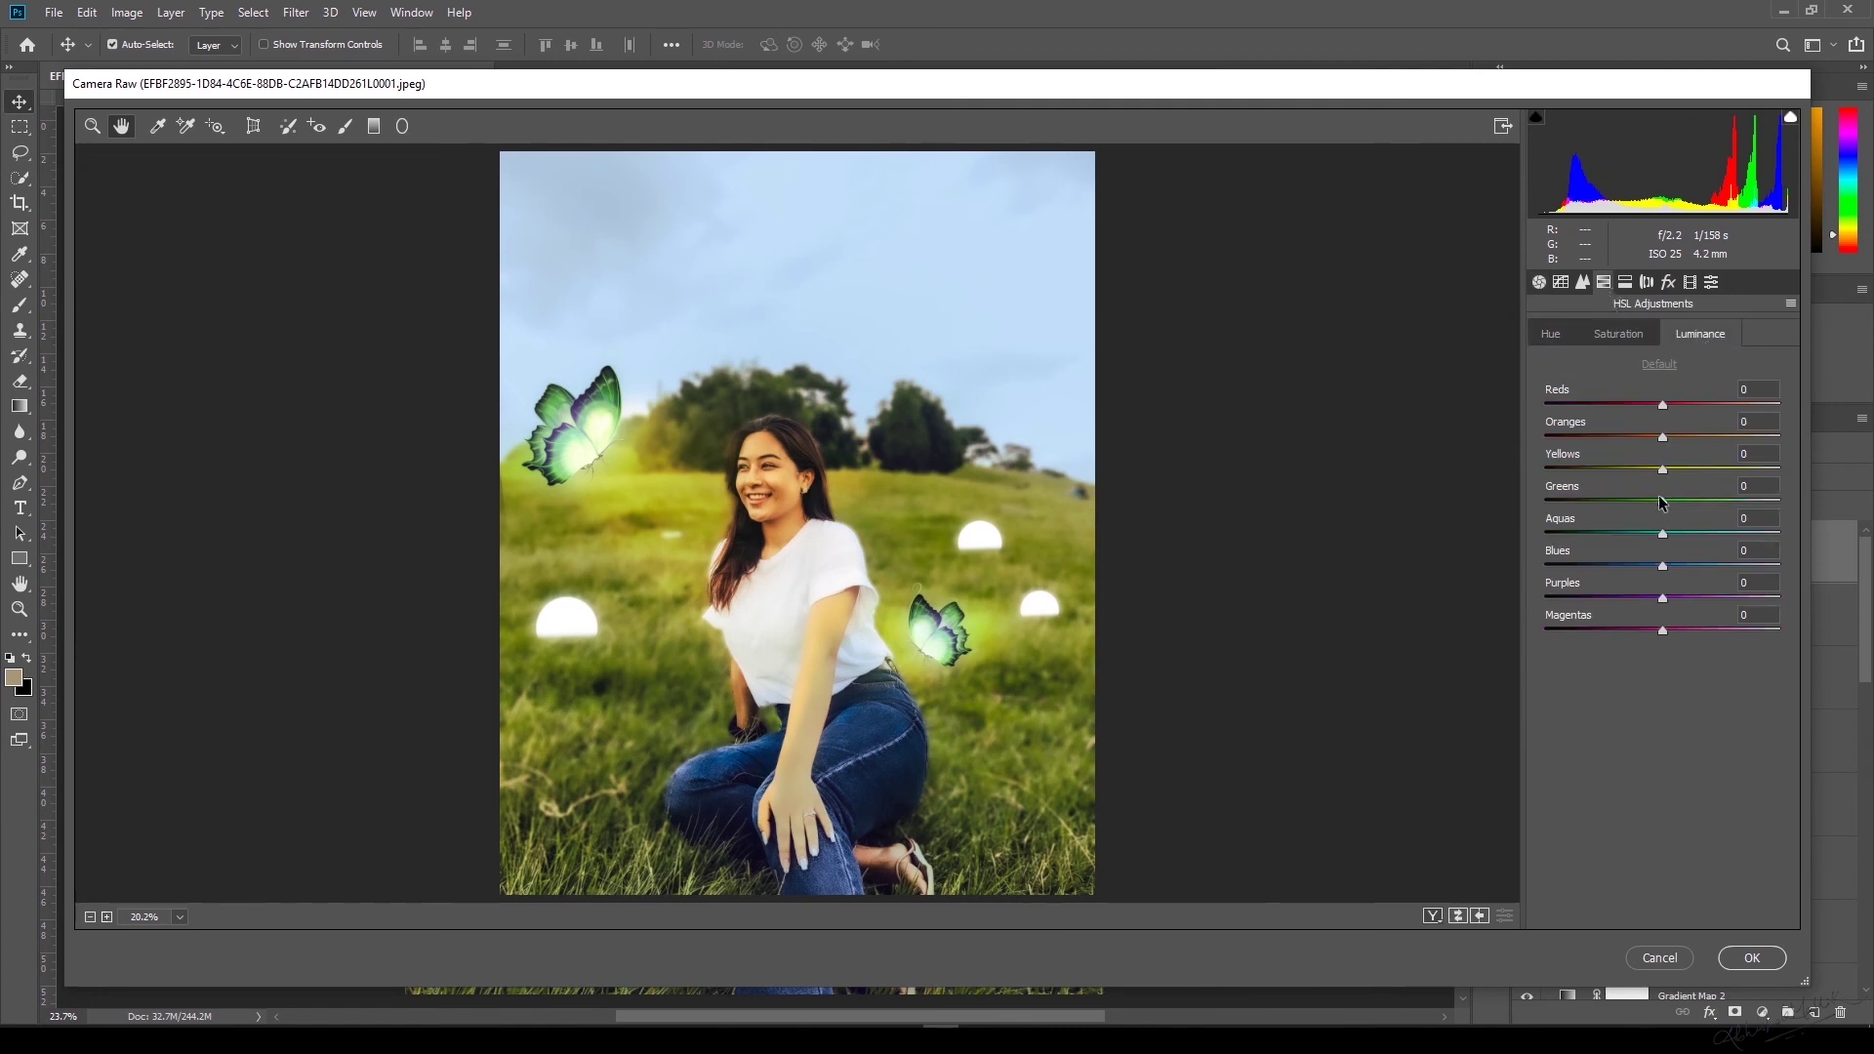
left_click_drag(1664, 503, 1581, 482)
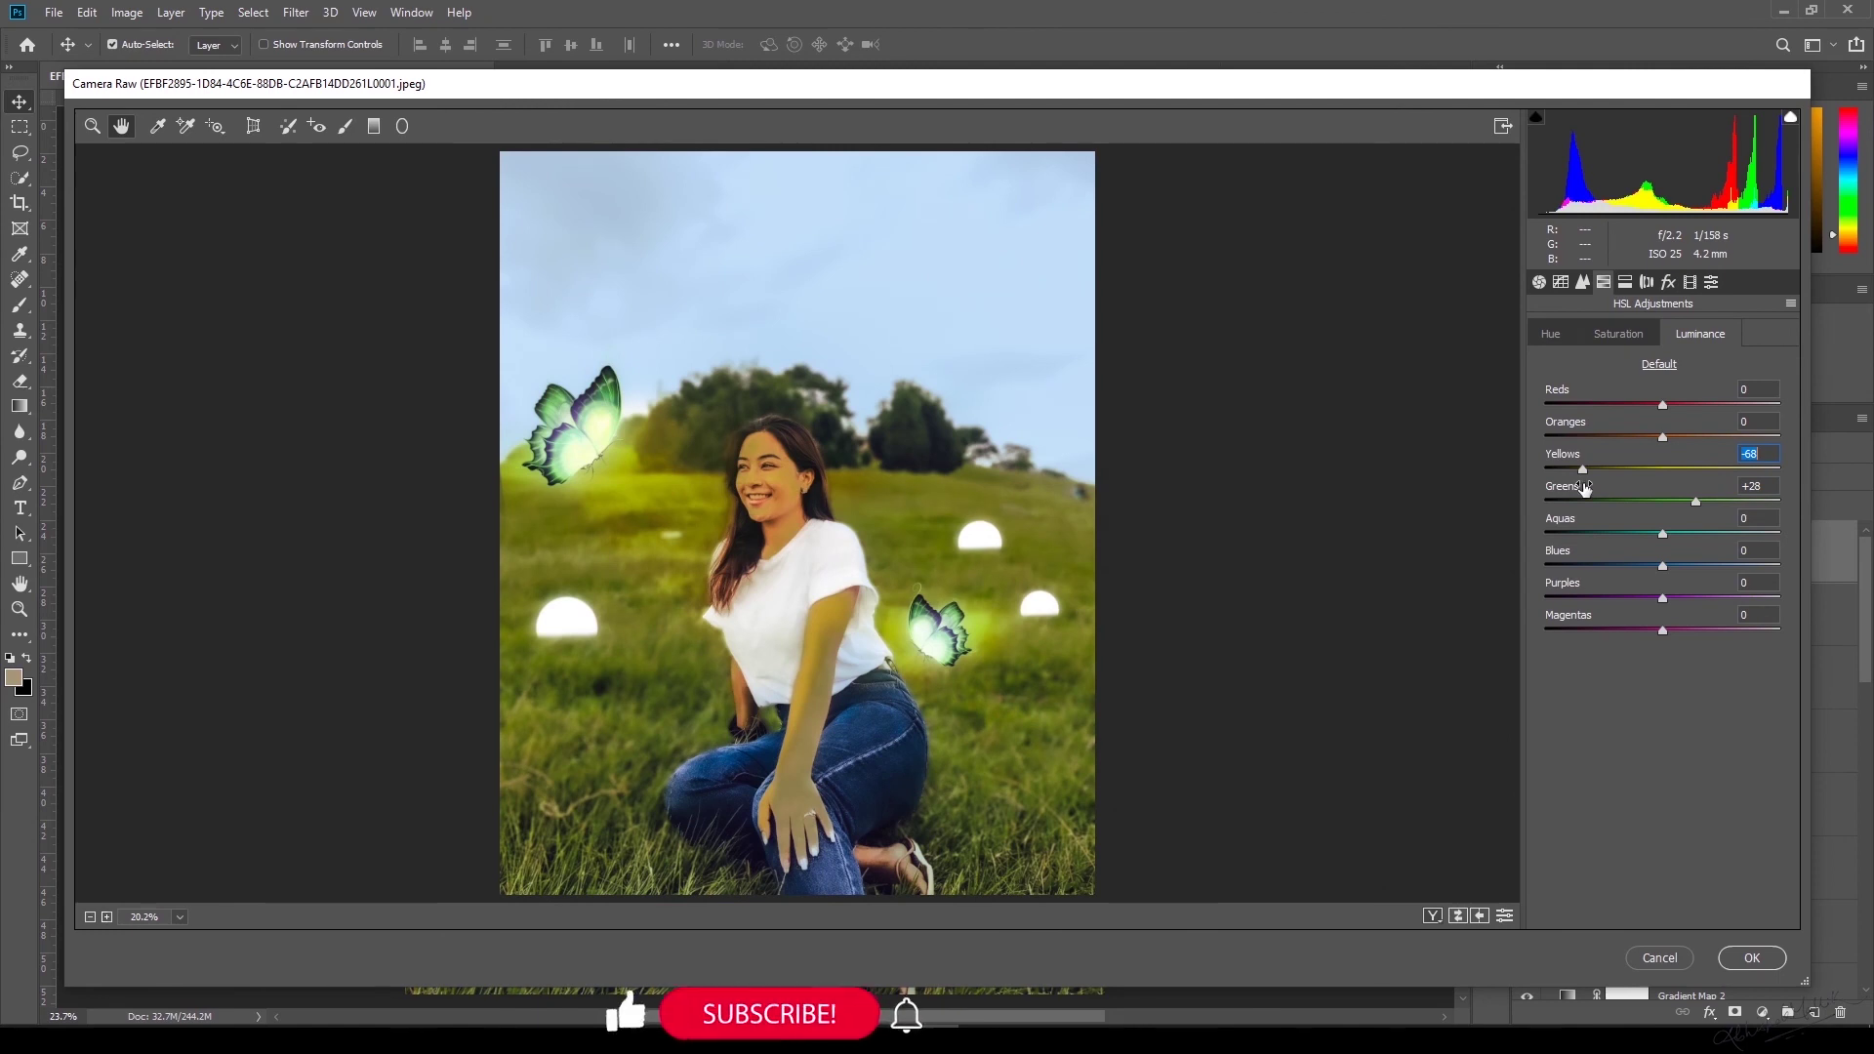
double_click(1583, 472)
left_click_drag(1662, 437, 1685, 439)
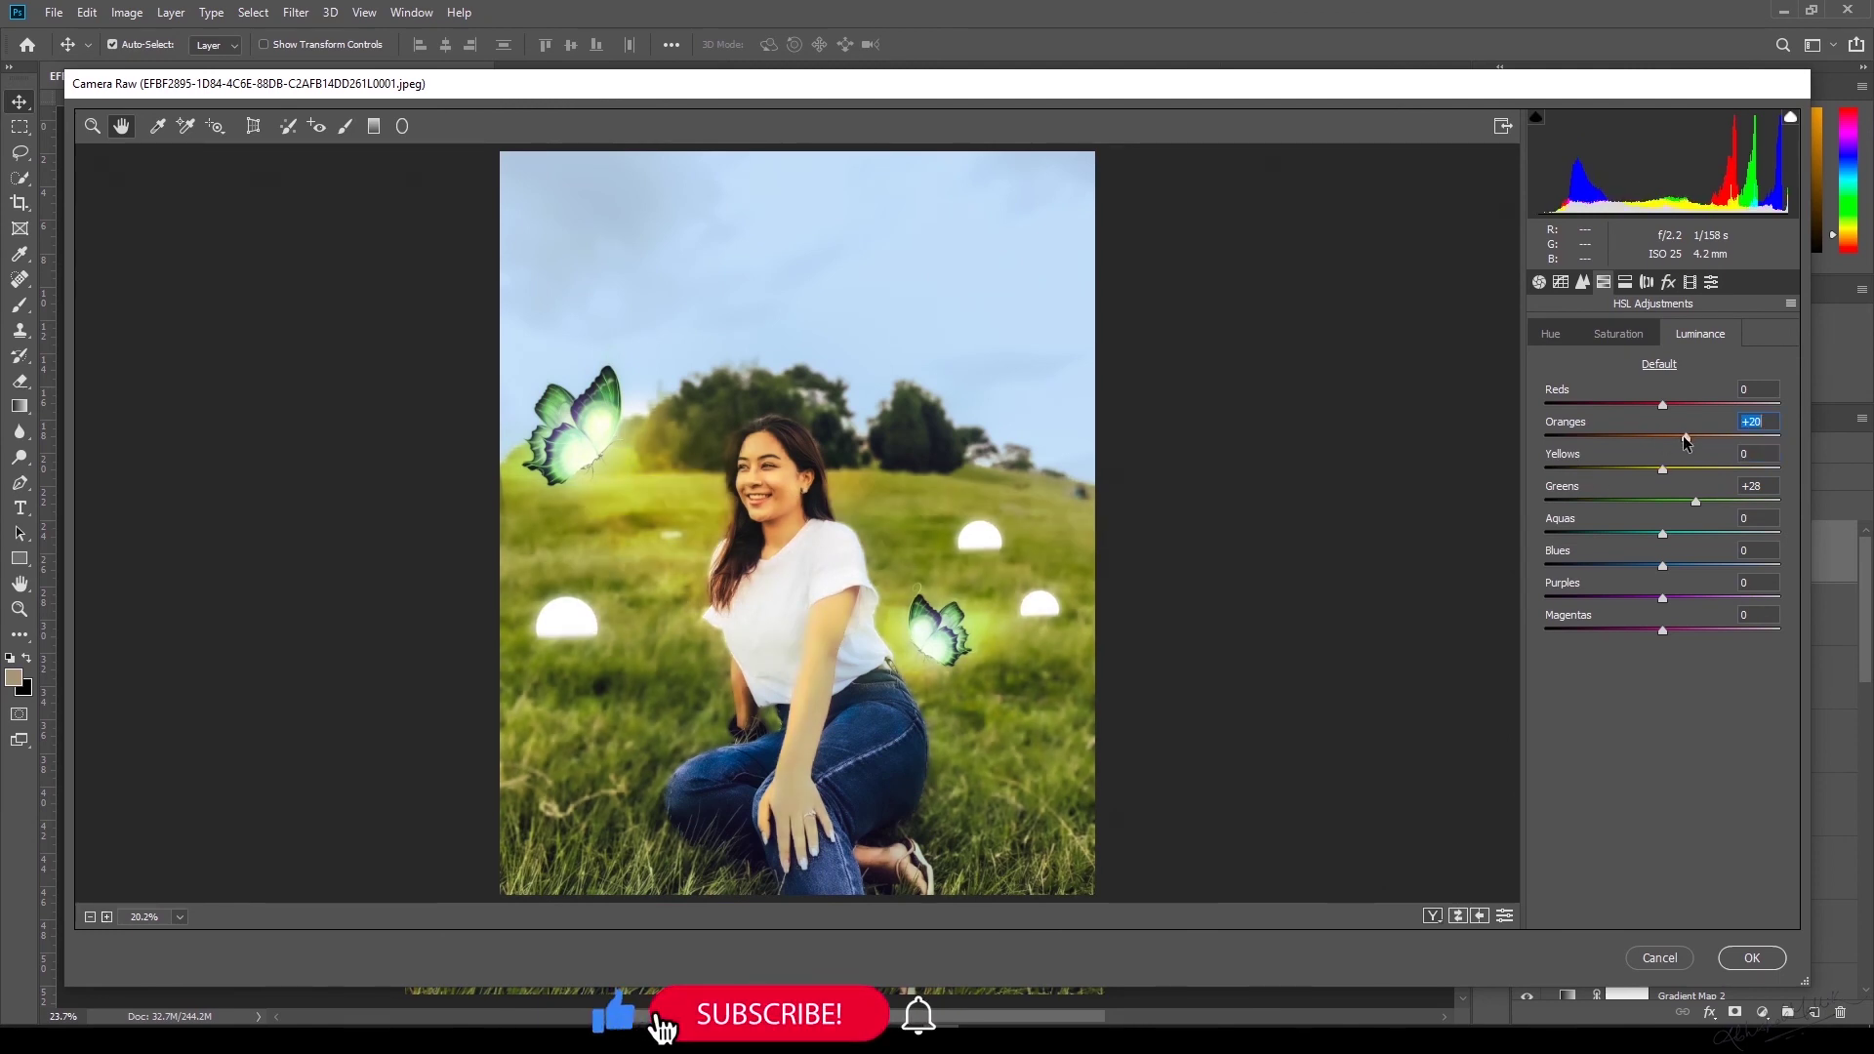
double_click(1686, 439)
Set the Greens hue to +28 in the HSL adjustments.
left_click(1640, 335)
mouse_move(1663, 502)
left_mouse_down()
mouse_move(1591, 523)
mouse_move(1725, 506)
mouse_move(1694, 509)
left_mouse_up()
left_click(1551, 334)
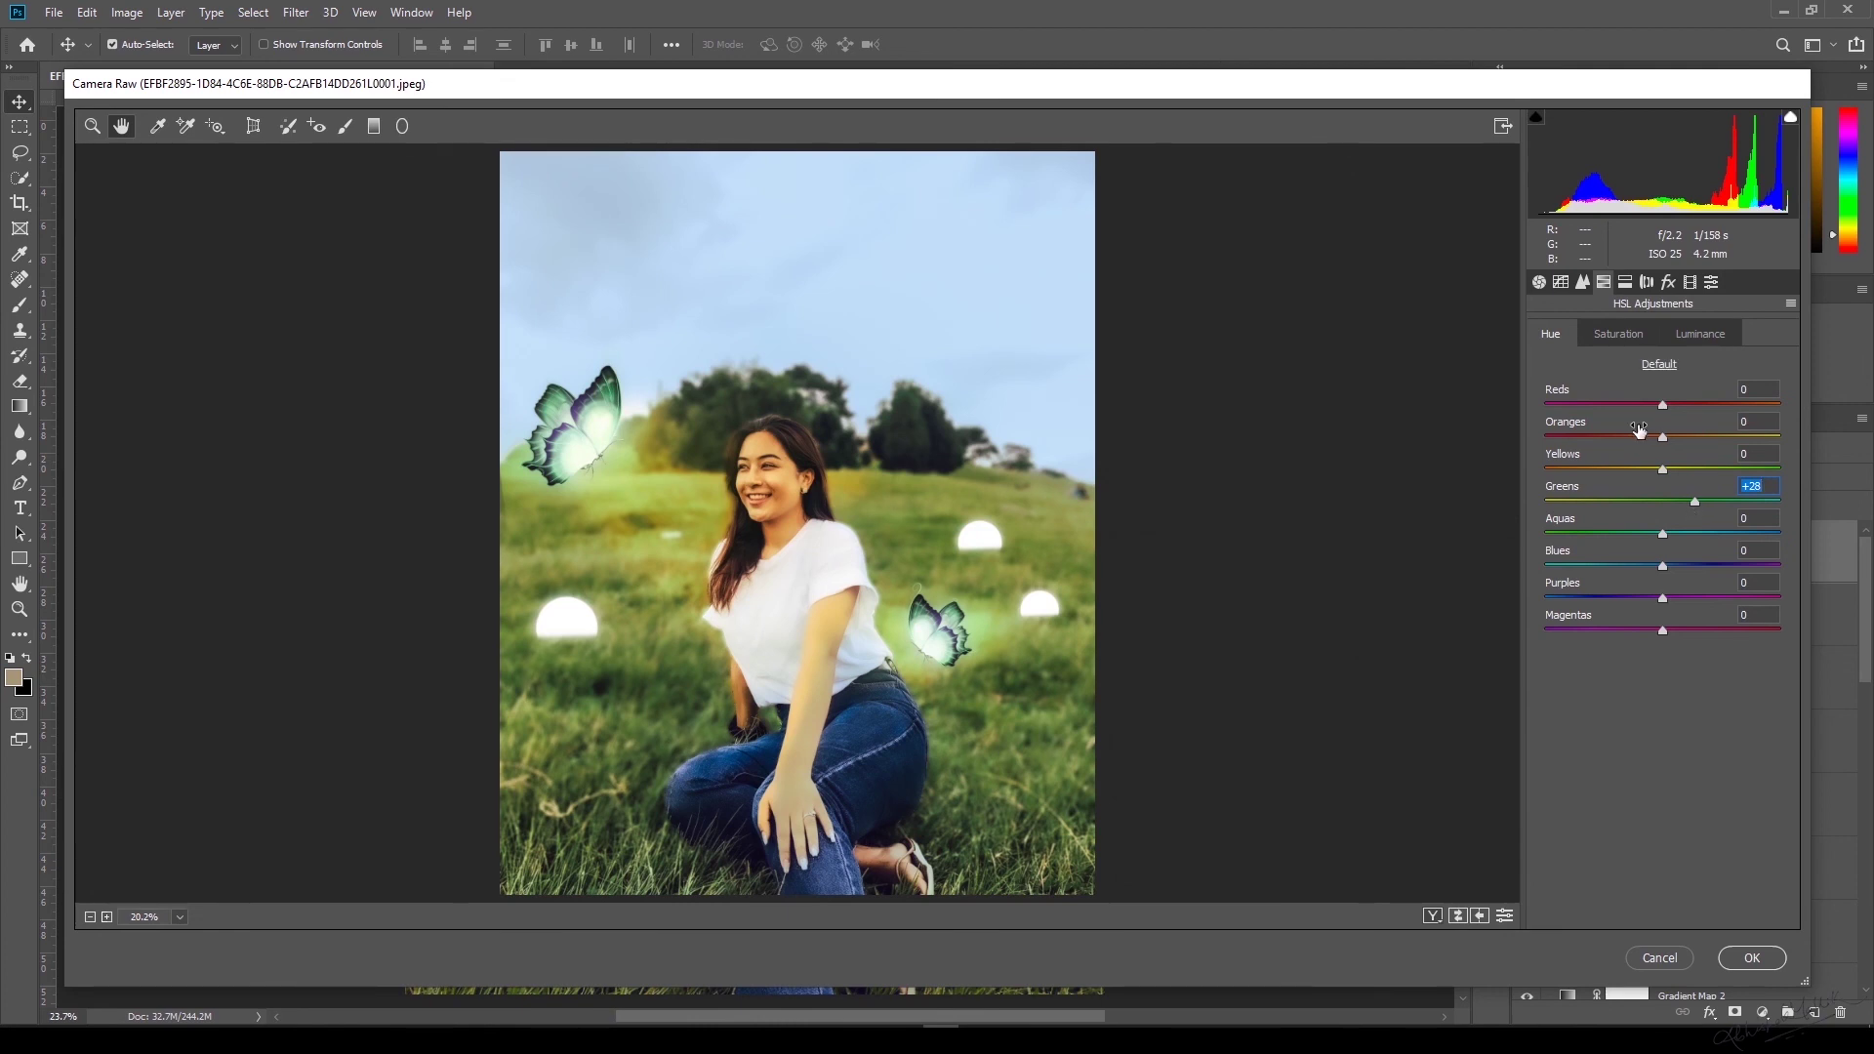
Set the photo's white balance to Temperature -15 and Tint -13, and compare it with the settings before the change.
left_click(1585, 288)
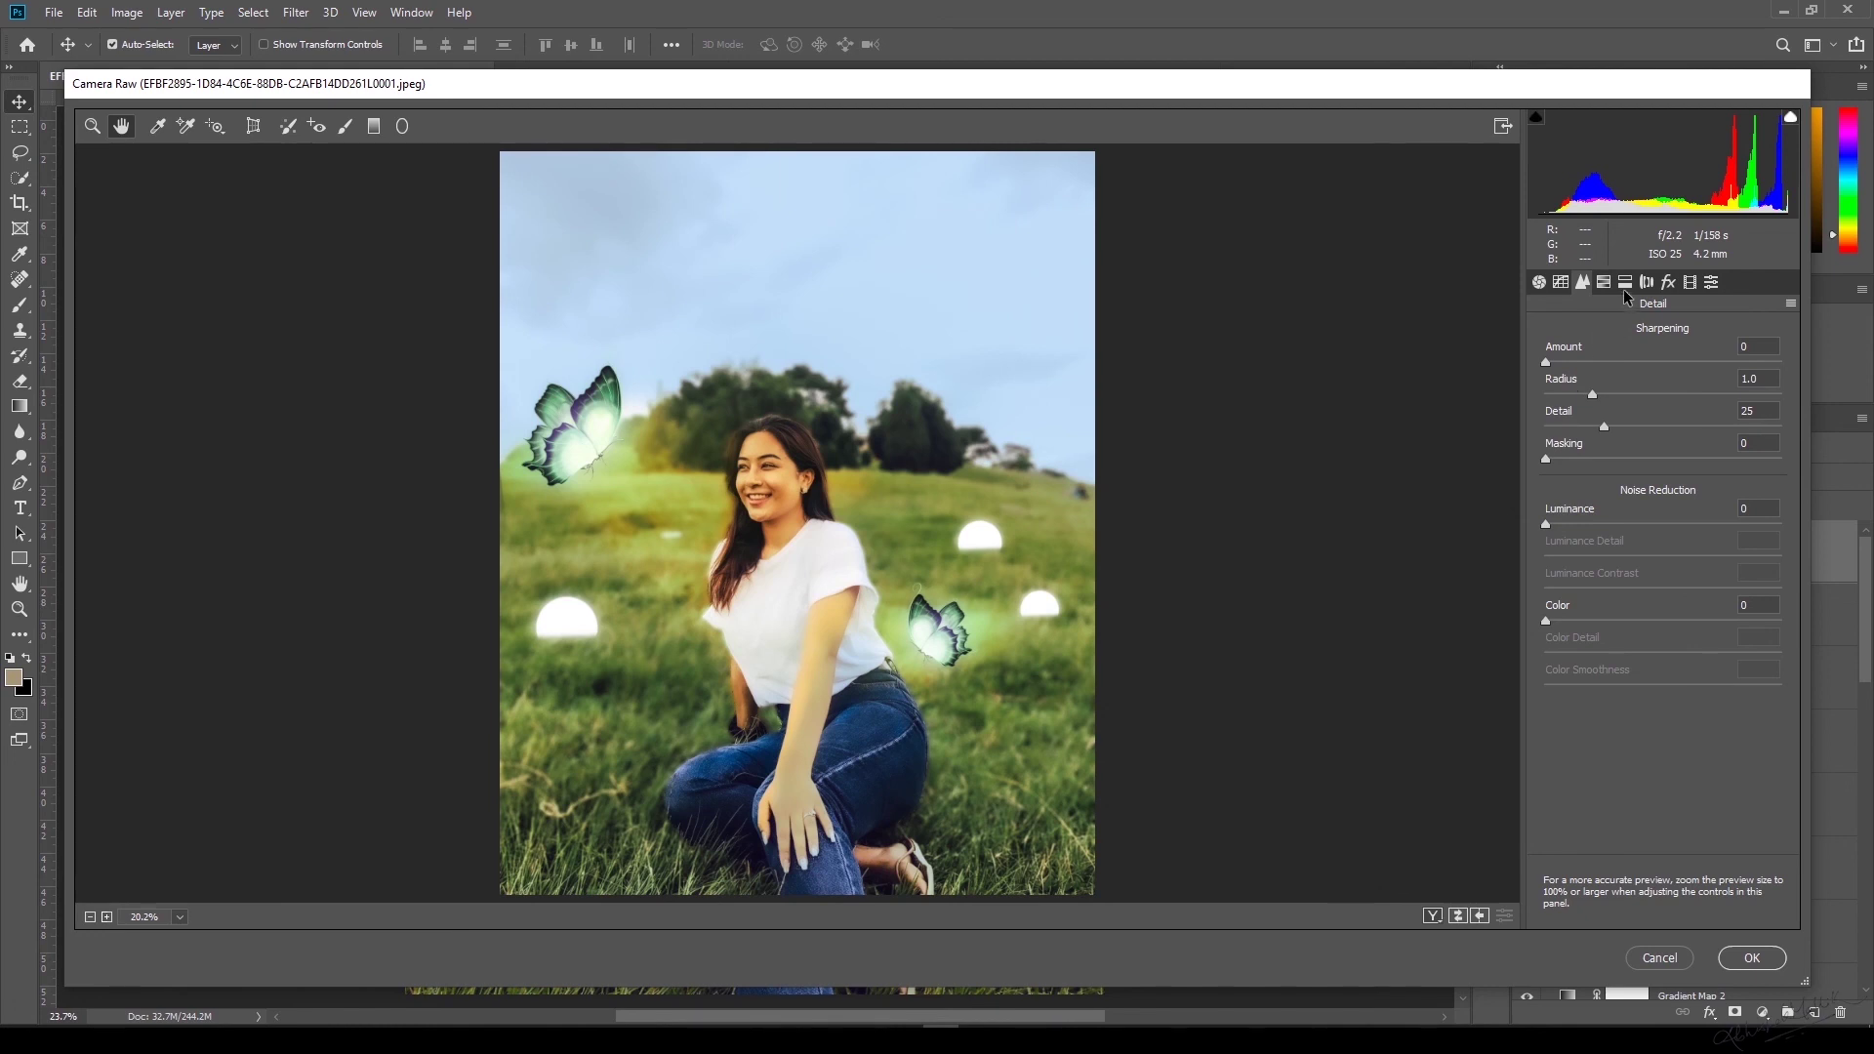
left_click(1625, 286)
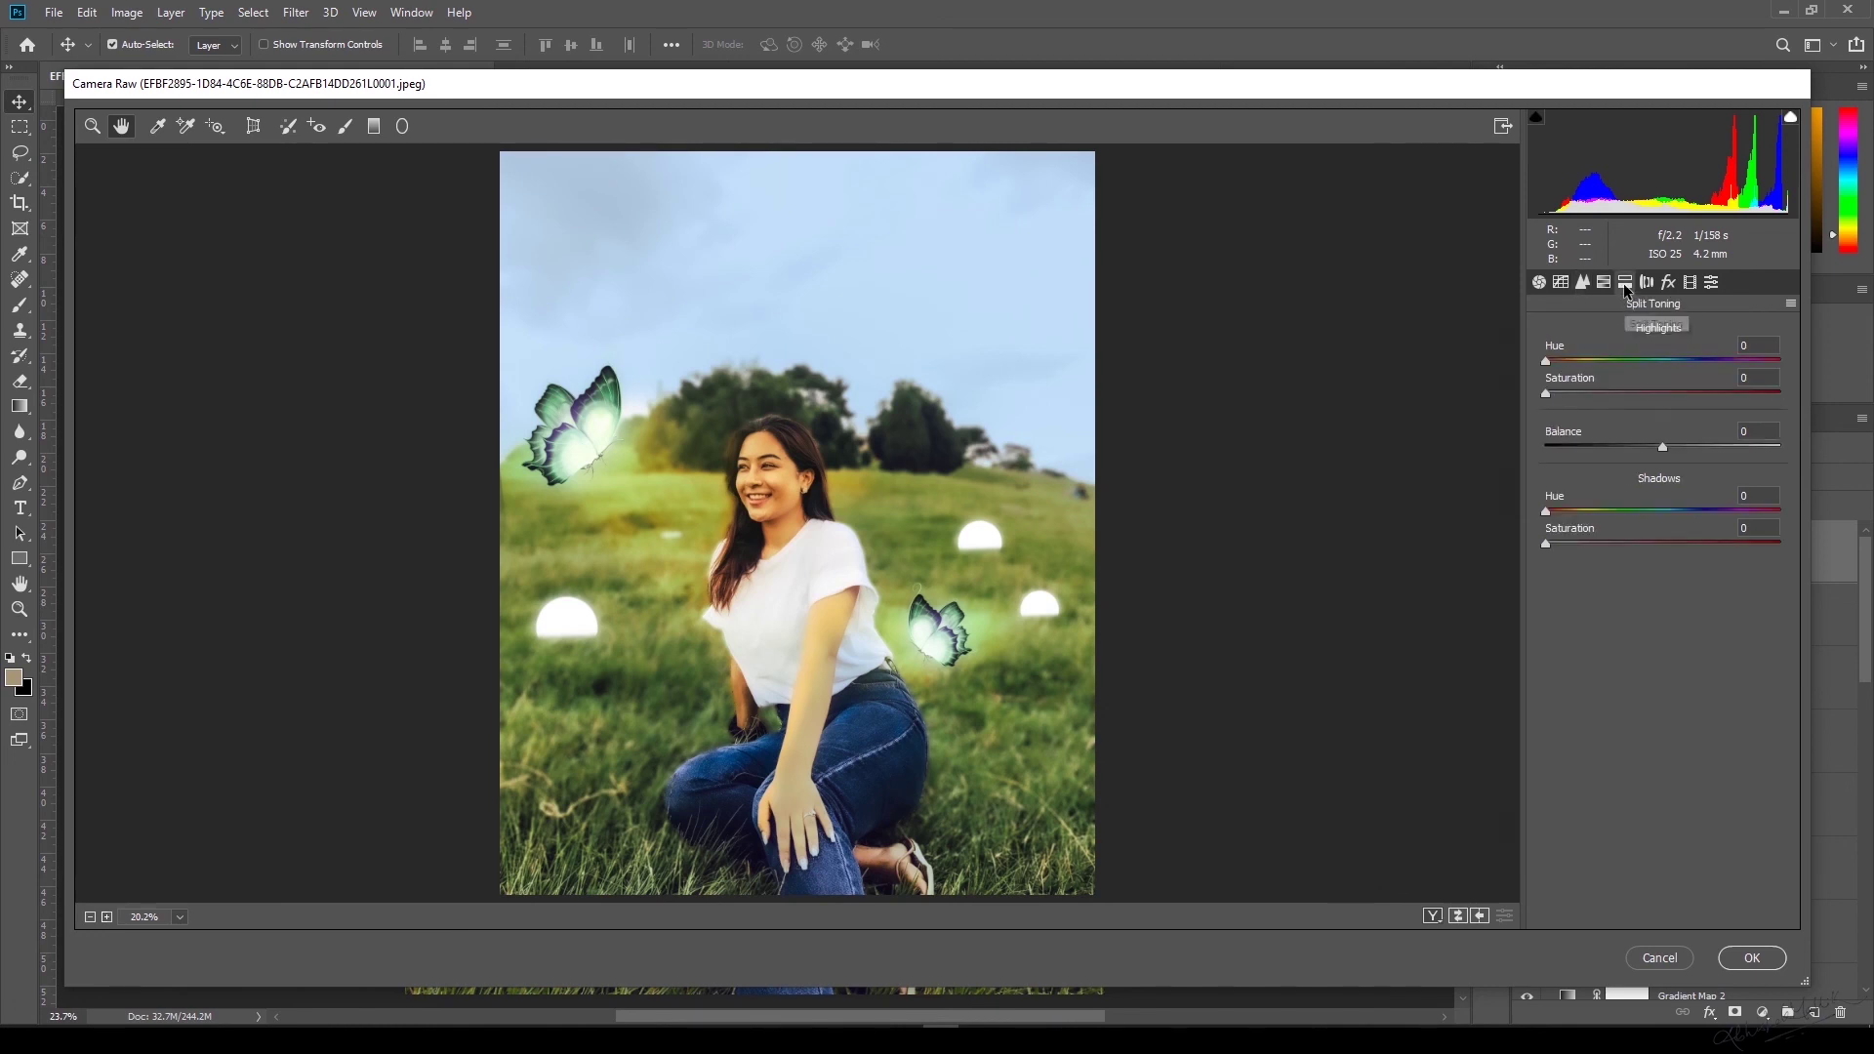
left_click(1539, 286)
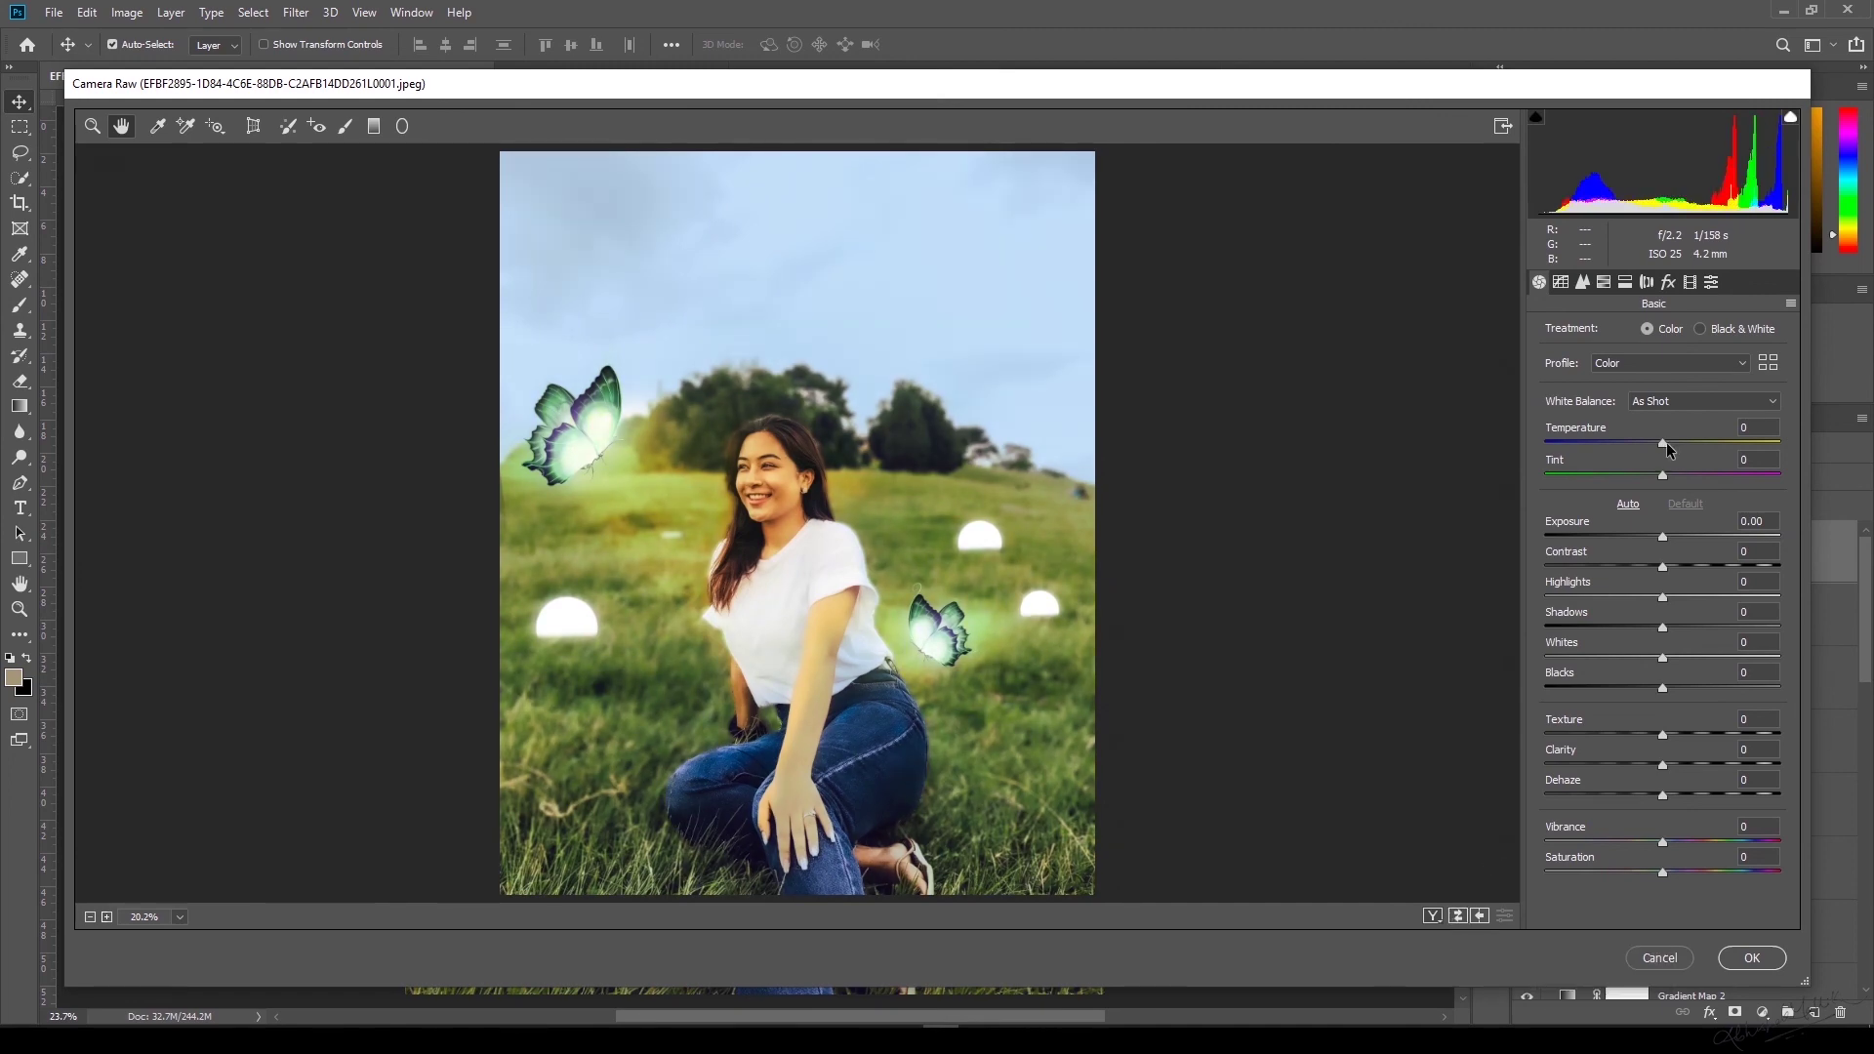
left_click_drag(1667, 442, 1648, 482)
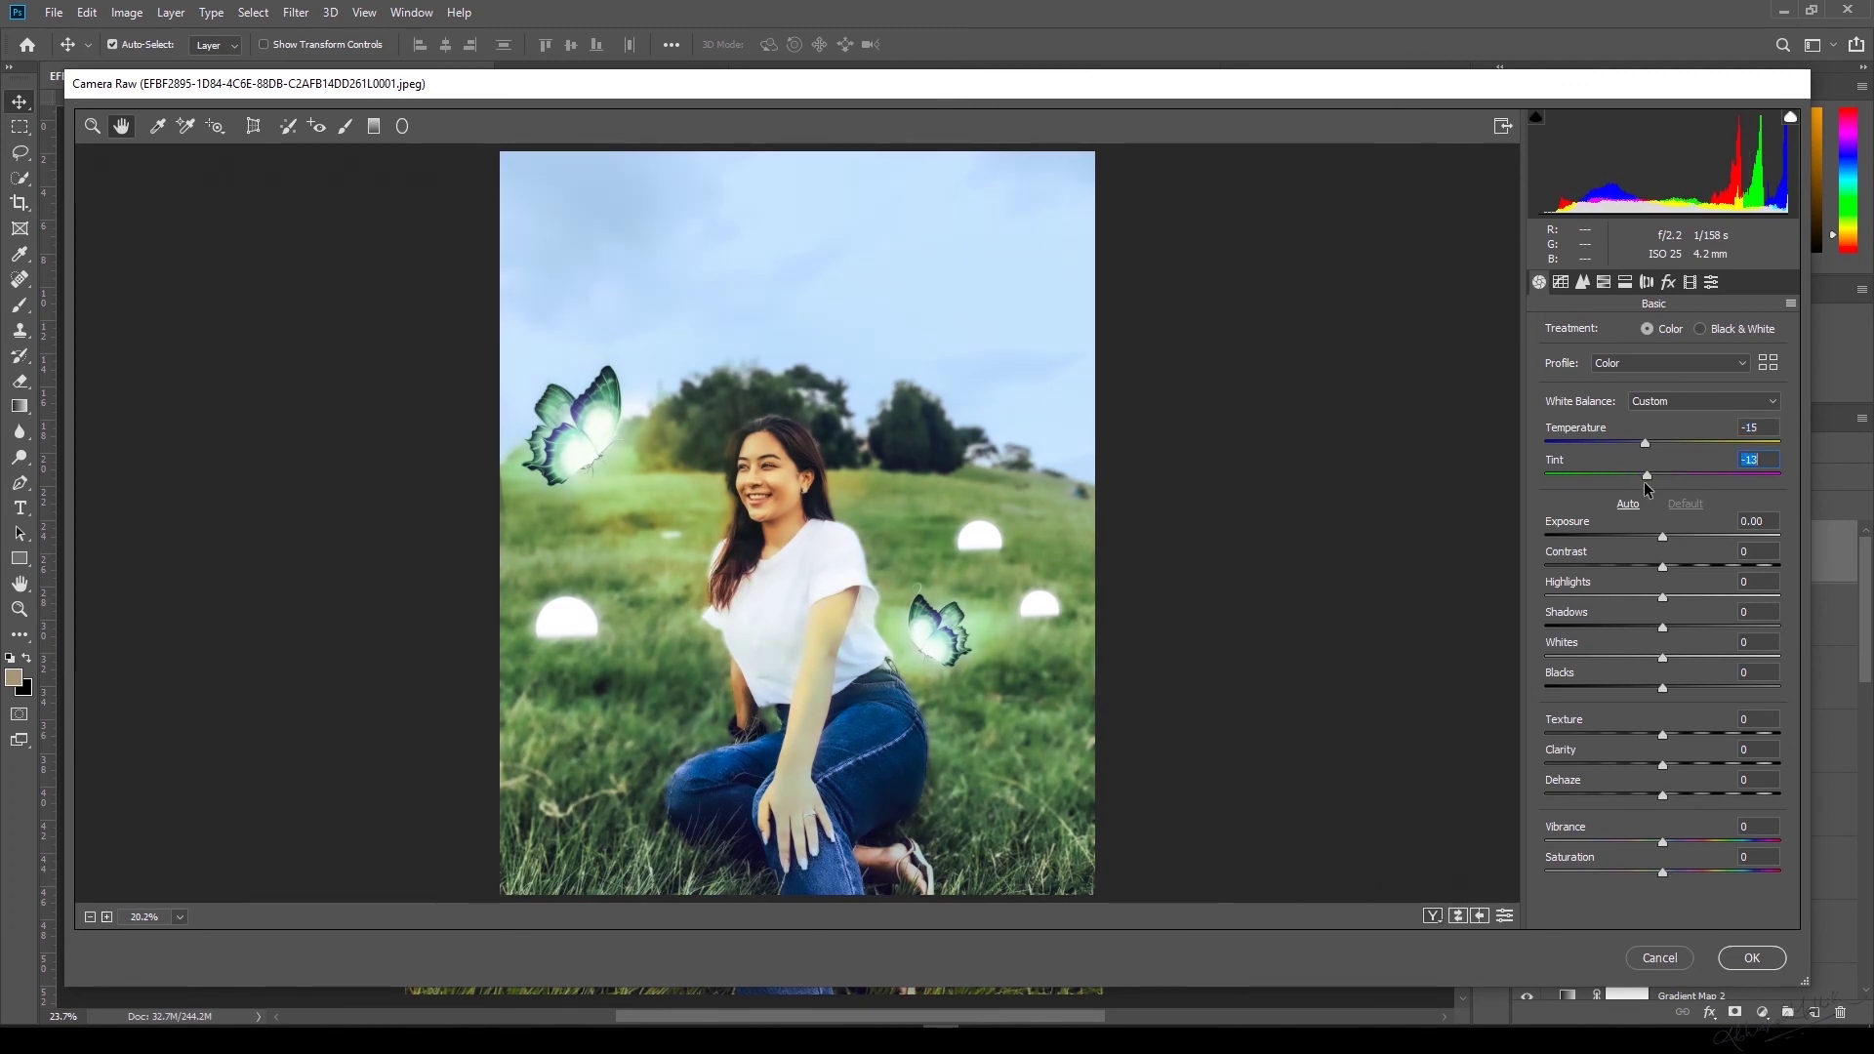
left_click(1459, 915)
left_click(1461, 915)
Try different Highlights and return them to 0, set Whites to -10, Blacks to -3 and Vibrance to +25, and apply the Camera Raw Filter.
left_click_drag(1663, 596, 1763, 597)
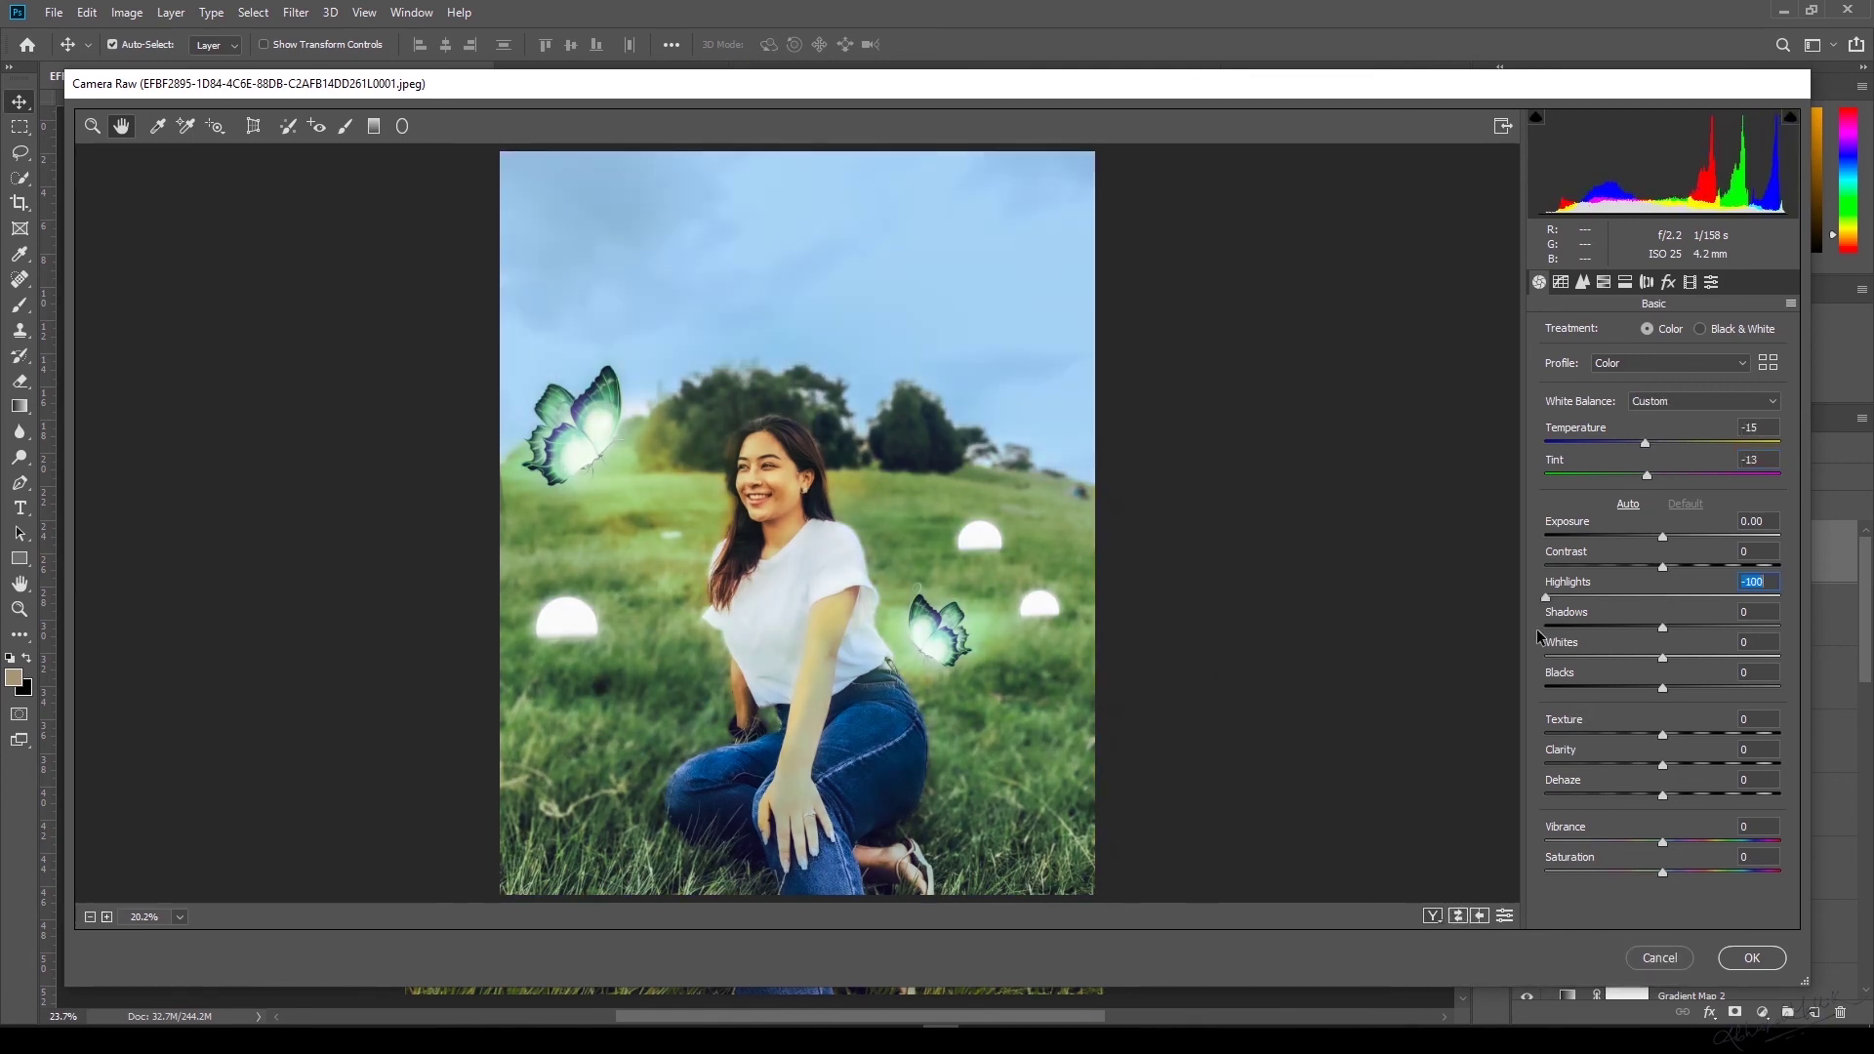
type("0")
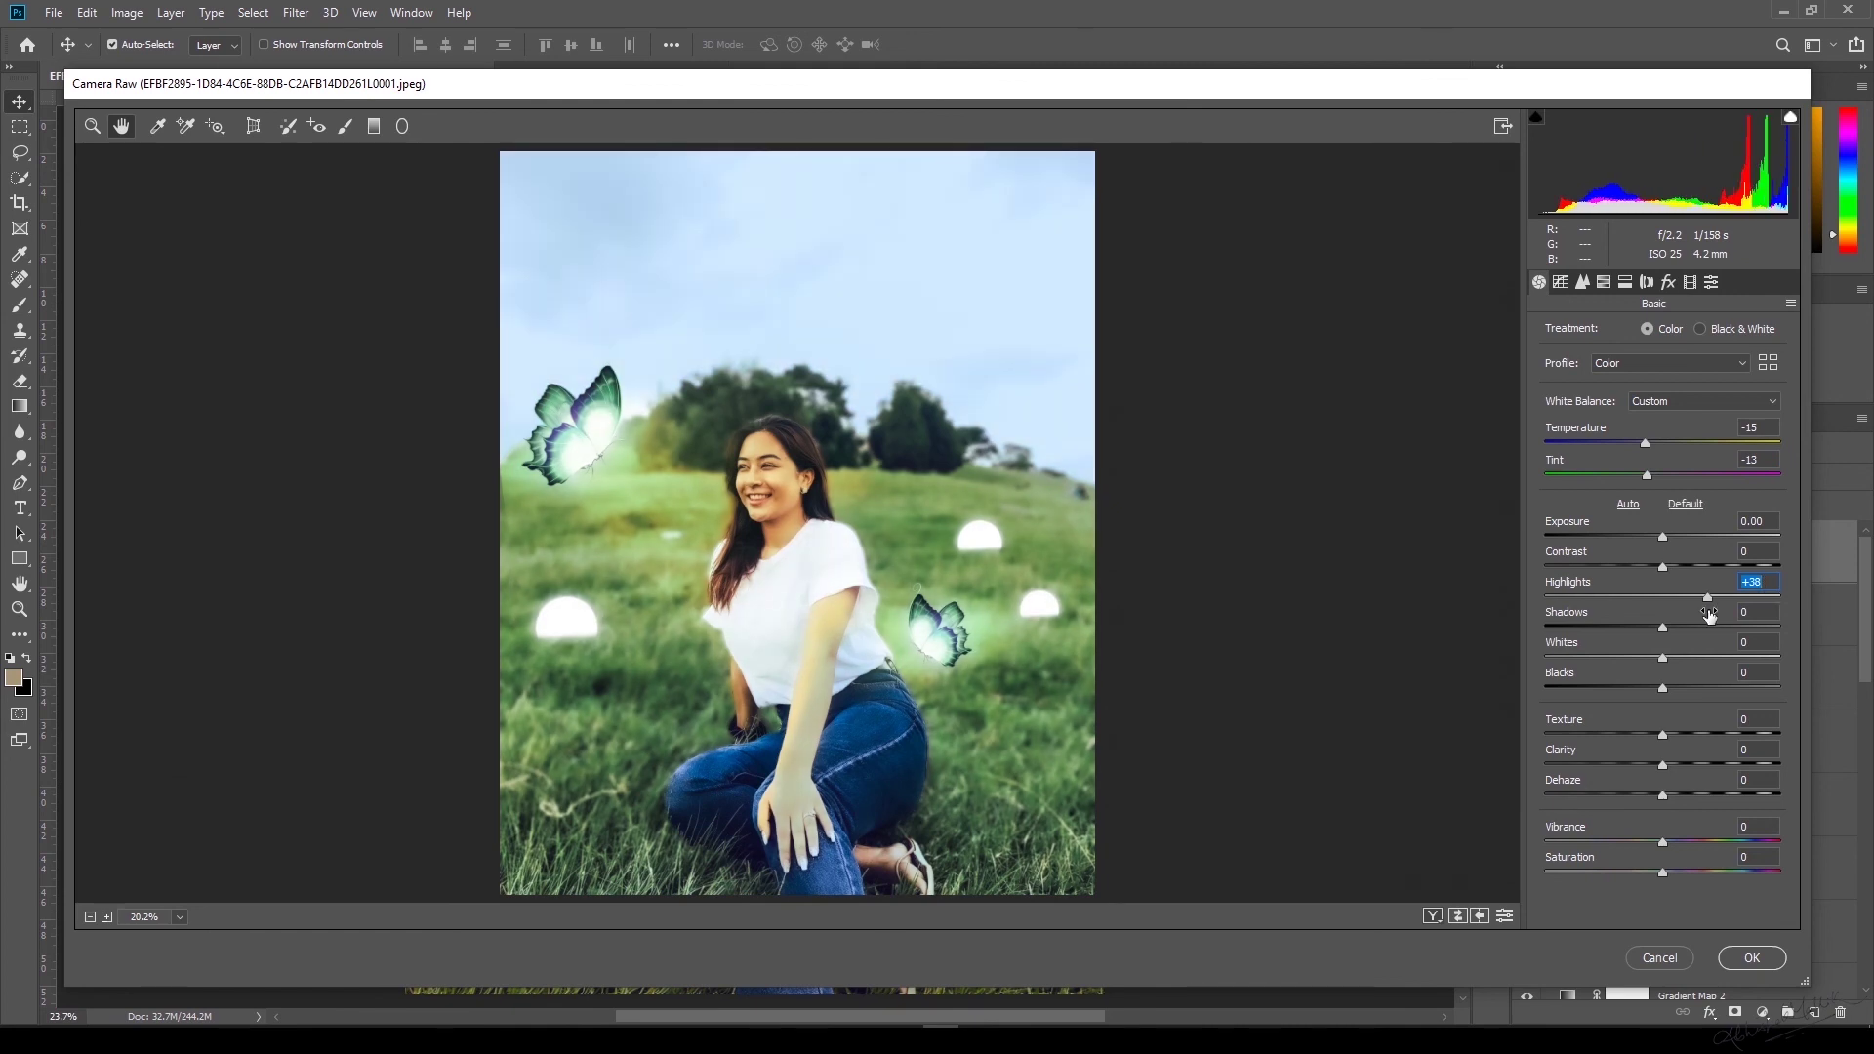
mouse_move(1662, 657)
left_mouse_down()
mouse_move(1585, 666)
mouse_move(1650, 660)
mouse_move(1684, 686)
mouse_move(1662, 688)
left_mouse_up()
double_click(1630, 685)
left_click_drag(1663, 841, 1691, 840)
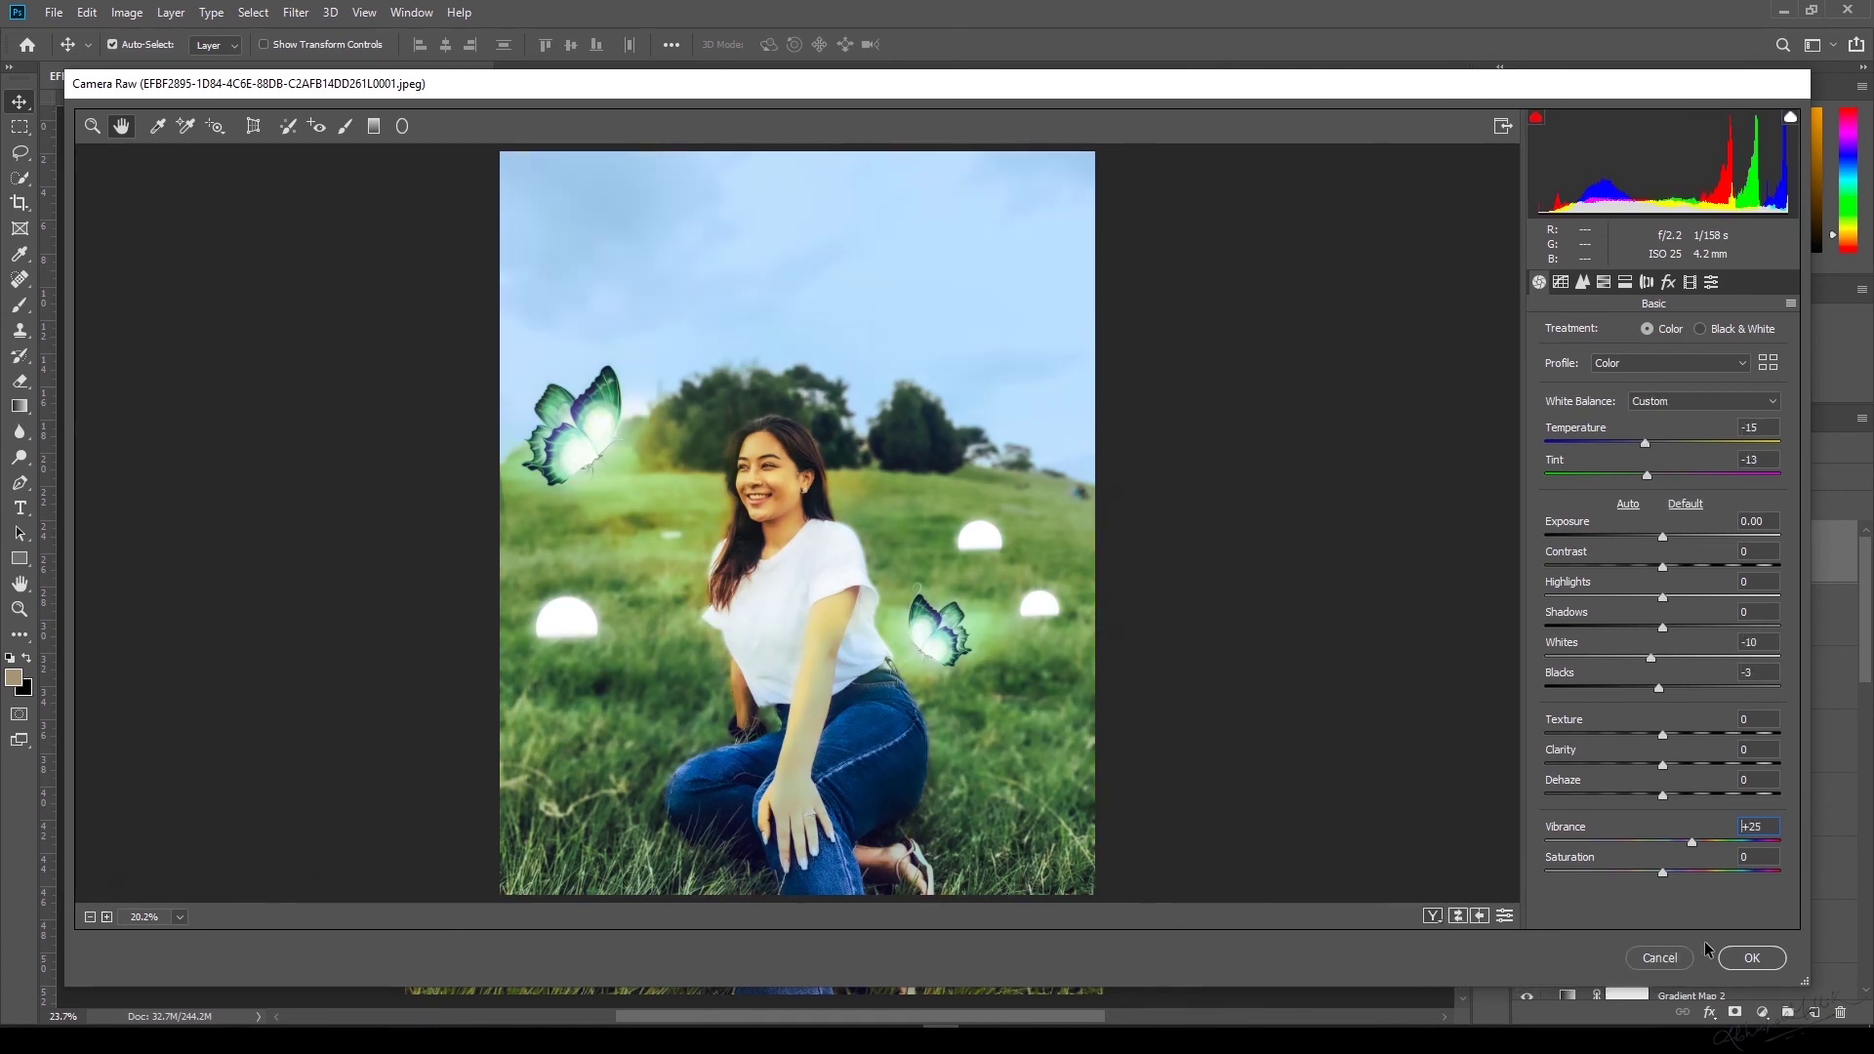
left_click(1750, 958)
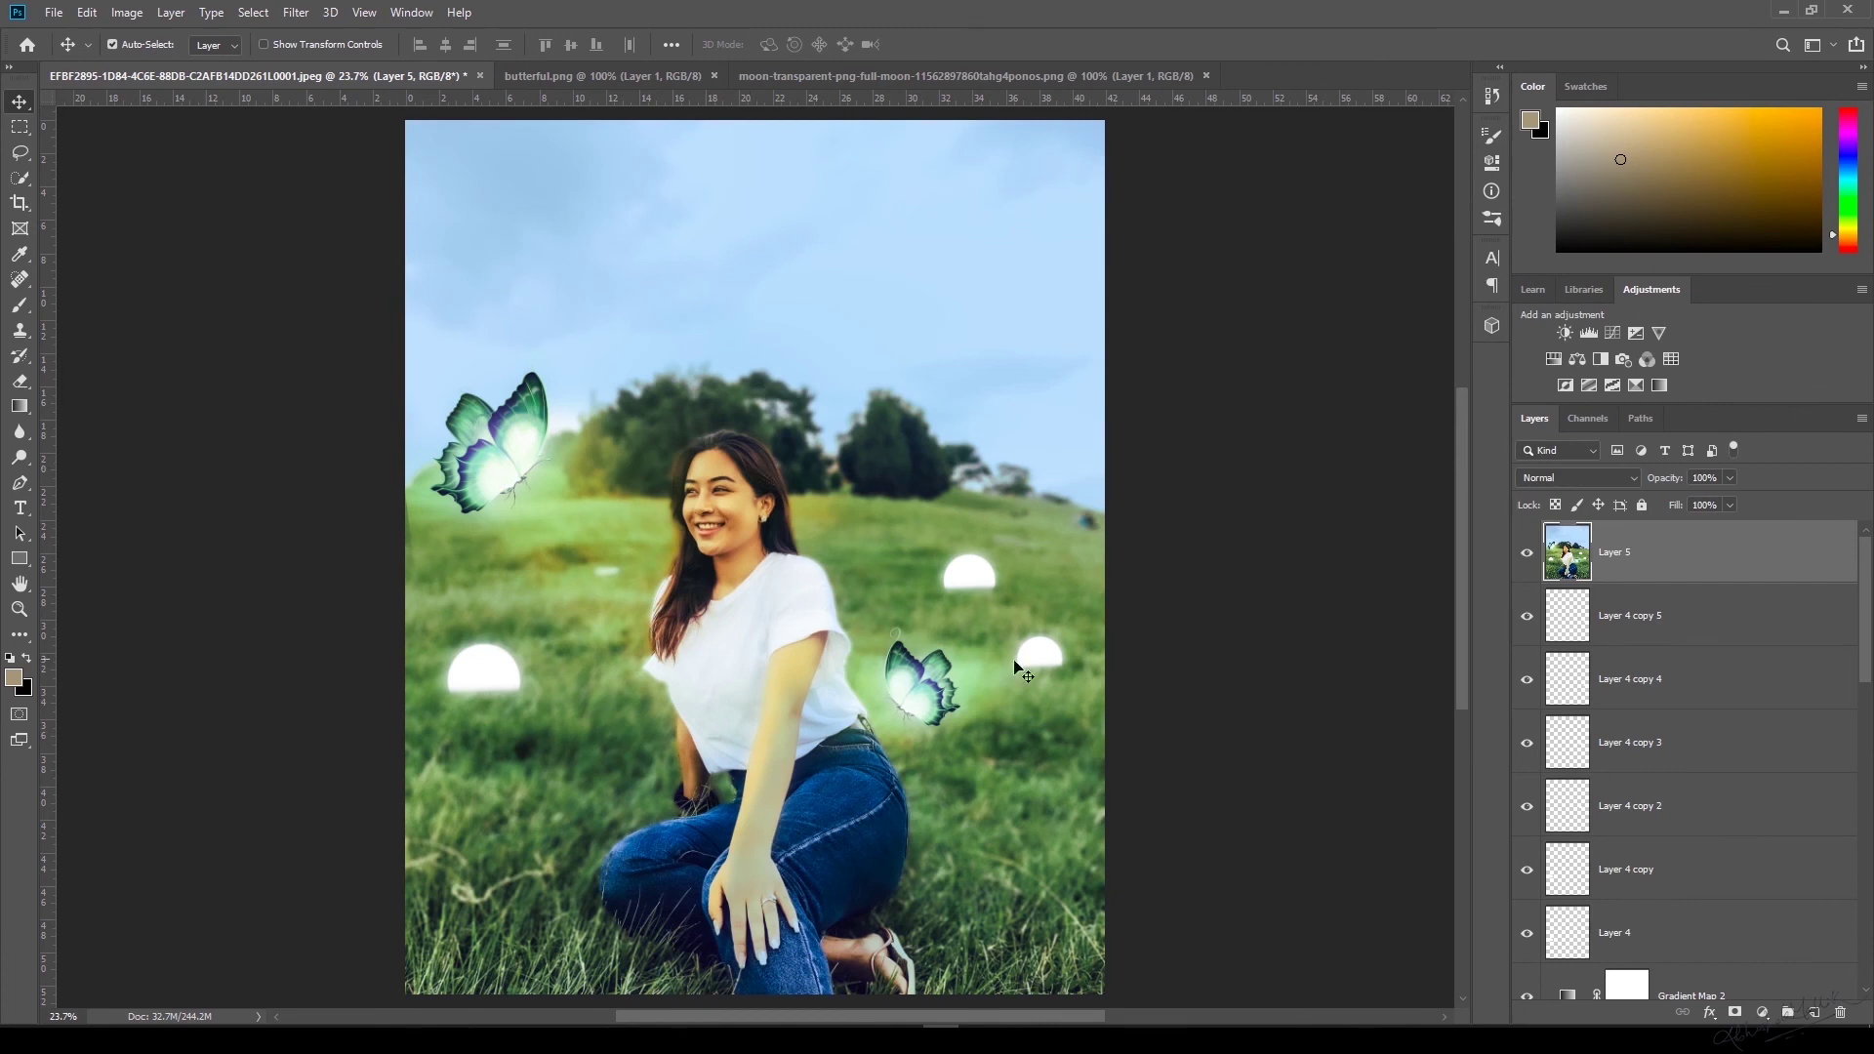
Compare the image with and without the Camera Raw adjustments by hiding and showing the top stamped layer.
left_click(1527, 553)
left_click(1527, 552)
left_click(1529, 554)
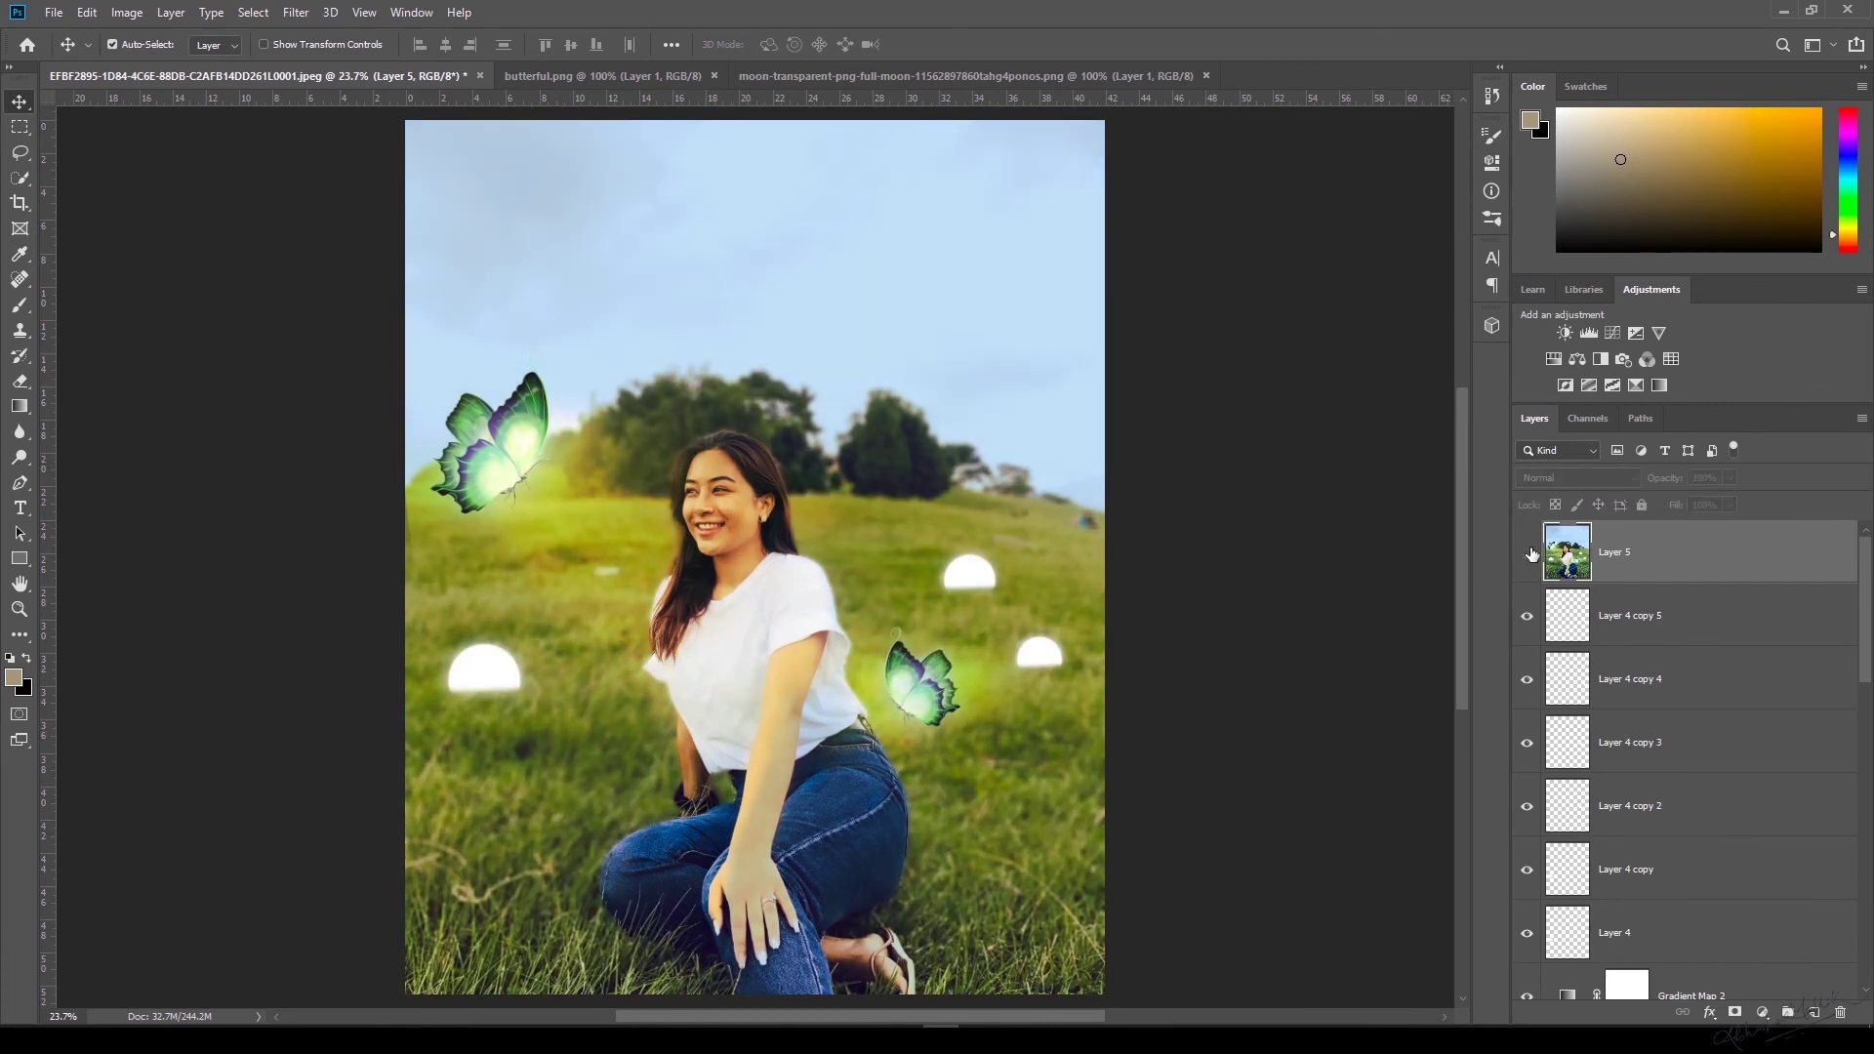
left_click(1529, 553)
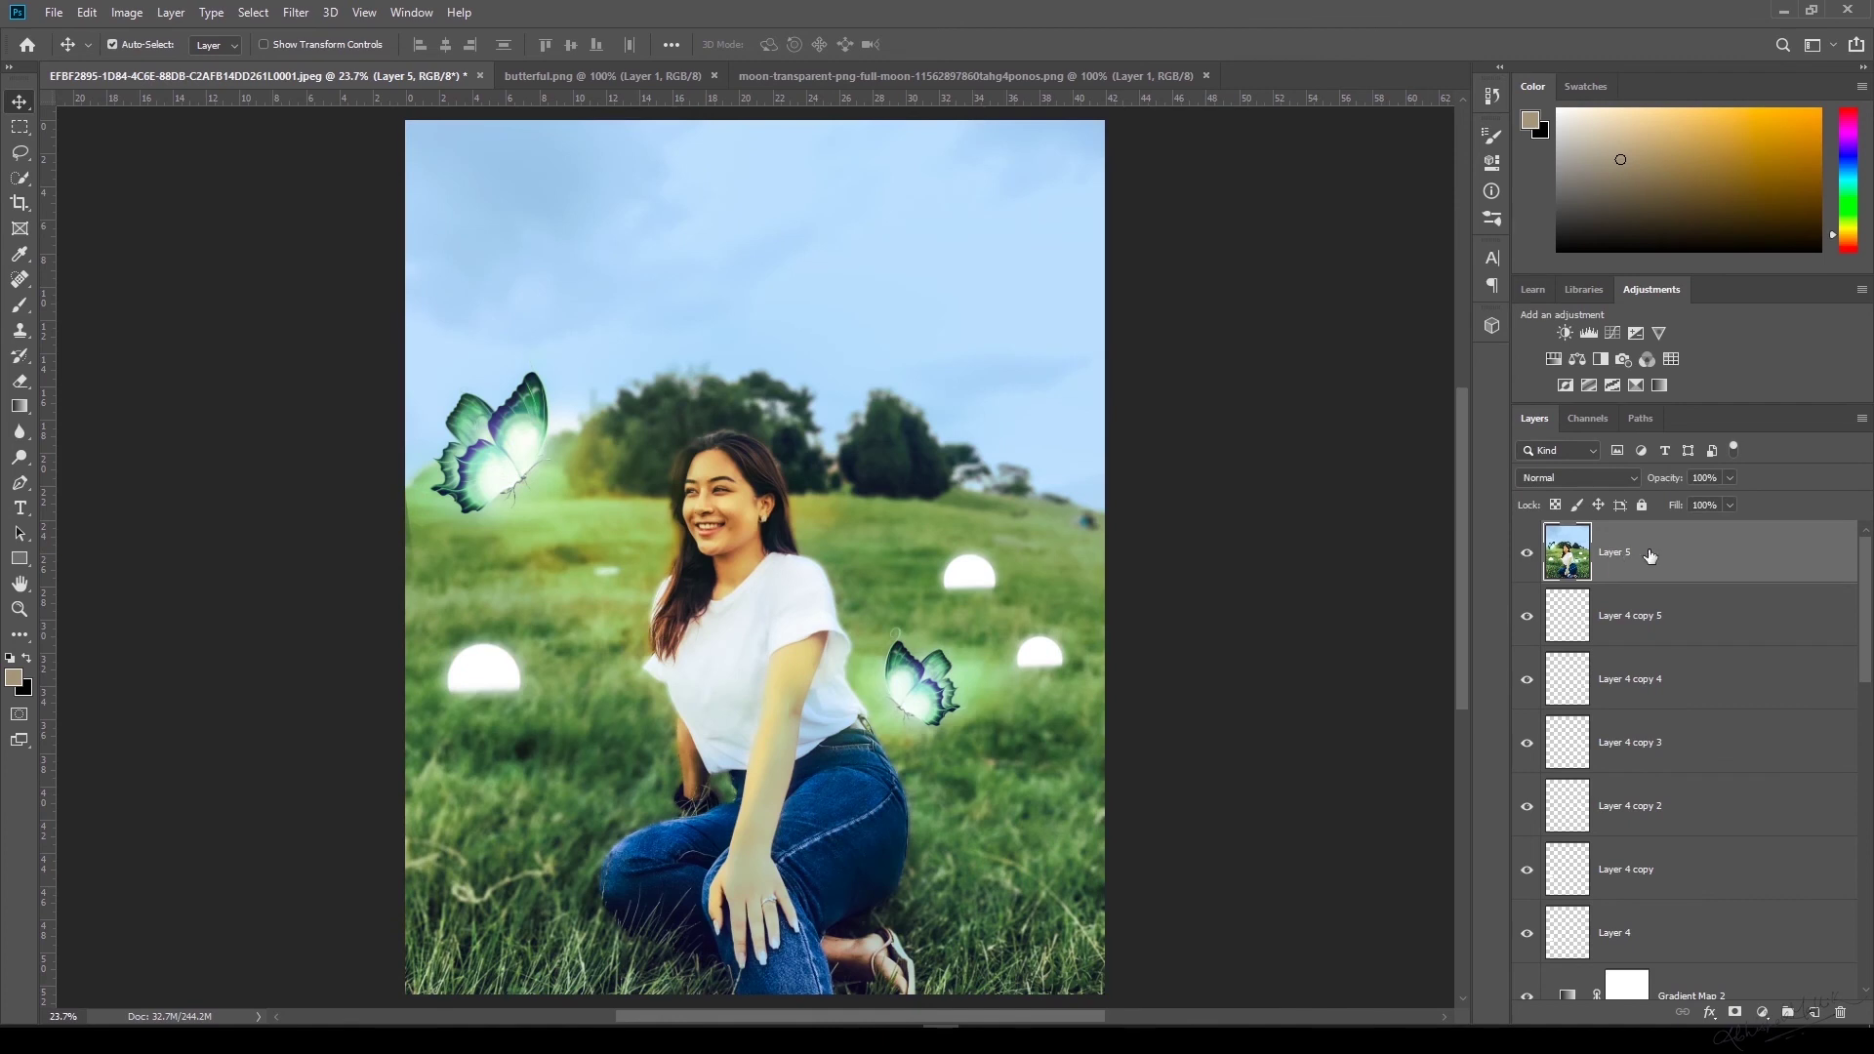